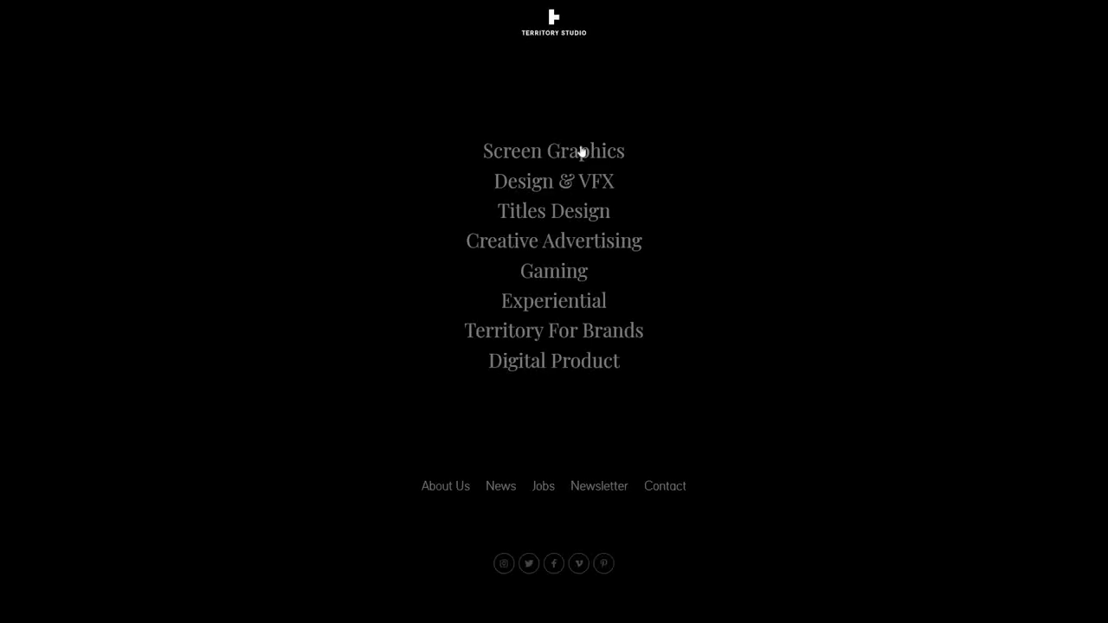
# Step: Preview the Territory Studio work categories from Screen Graphics through Digital Product
pyautogui.moveTo(579, 155)
pyautogui.moveTo(567, 181)
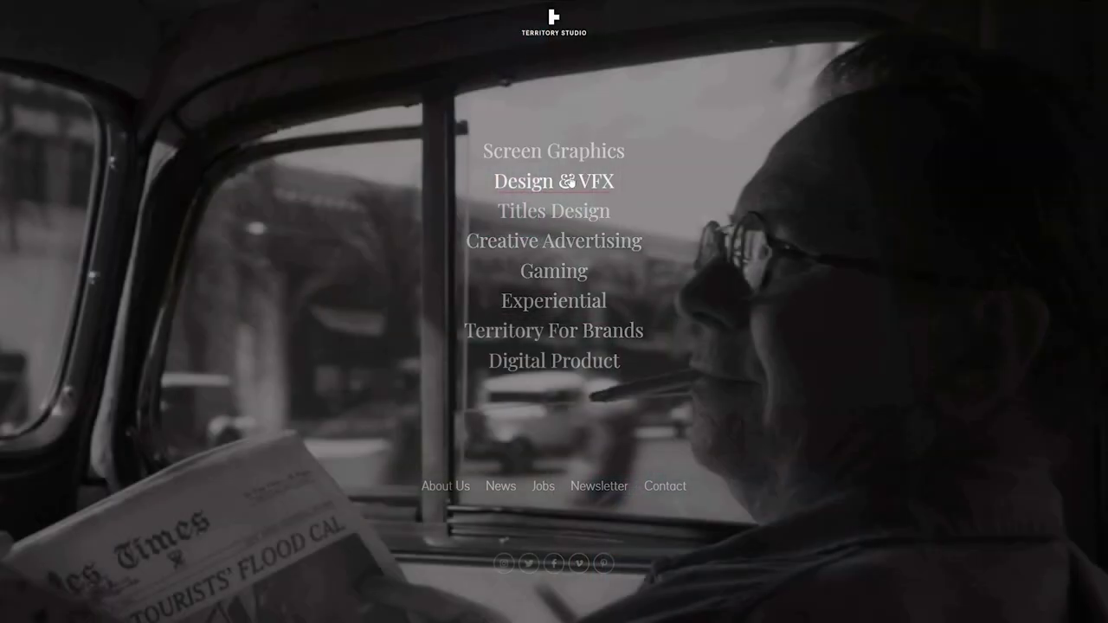
pyautogui.moveTo(567, 211)
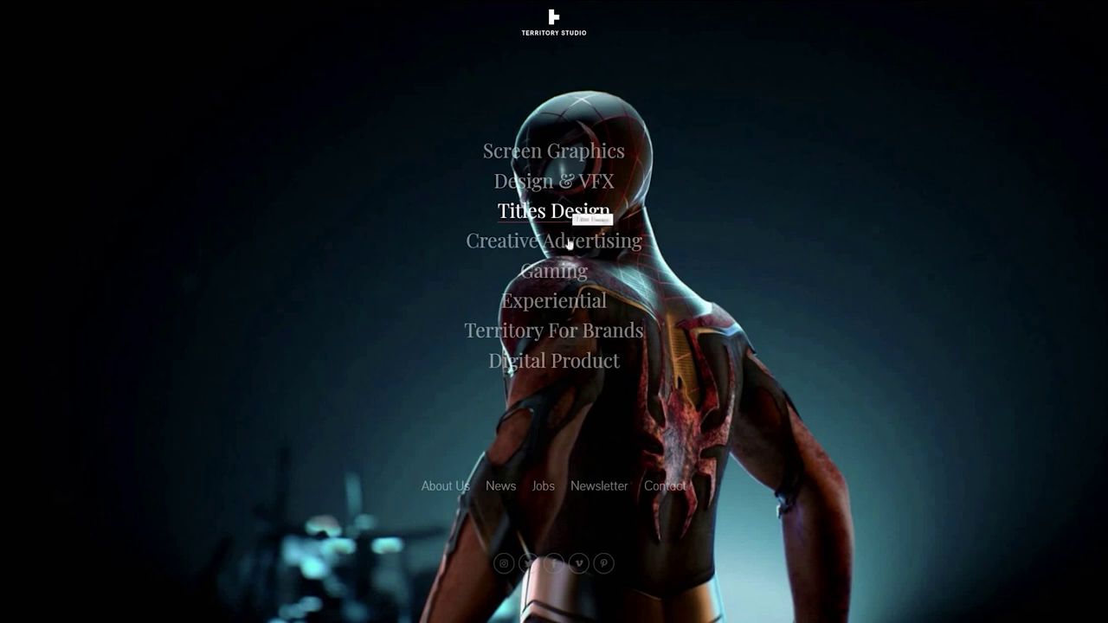
pyautogui.moveTo(569, 246)
pyautogui.moveTo(558, 277)
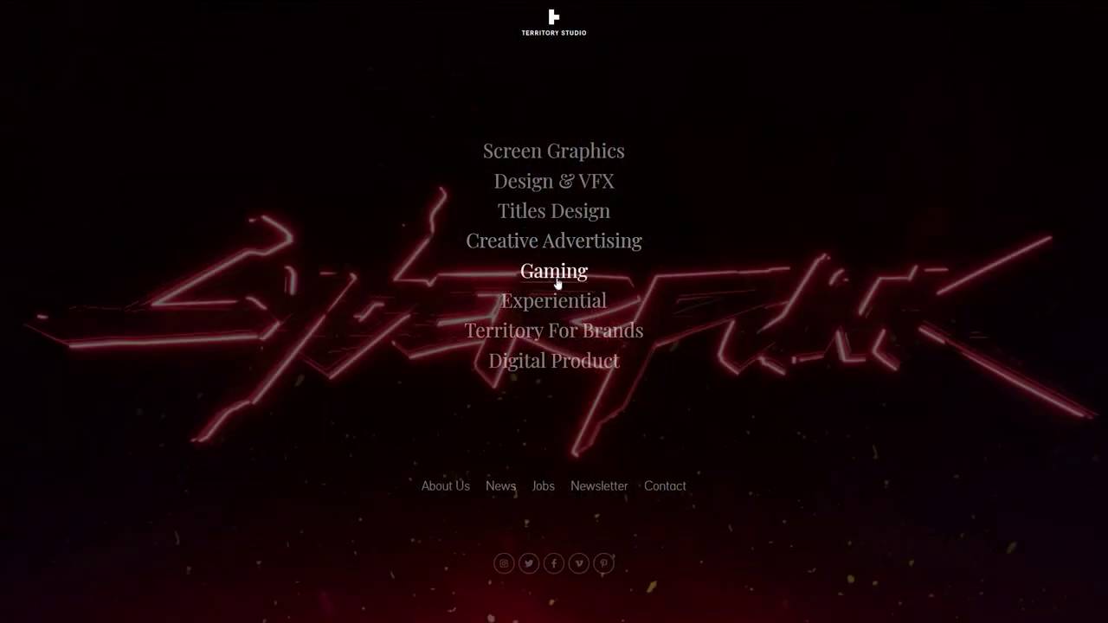
pyautogui.moveTo(556, 305)
pyautogui.moveTo(552, 336)
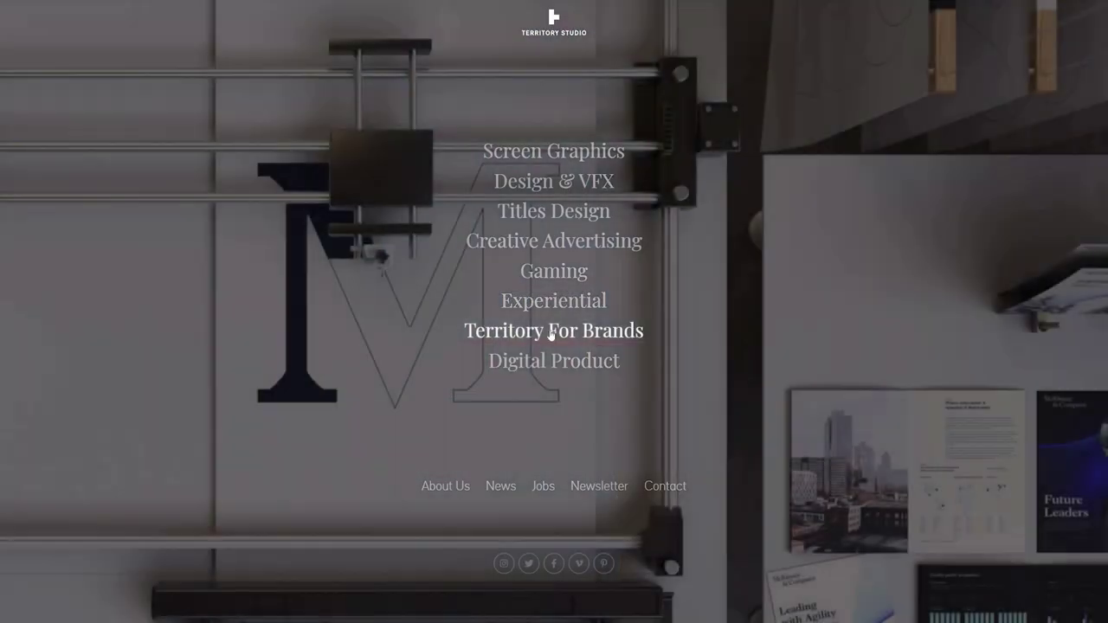
pyautogui.moveTo(549, 364)
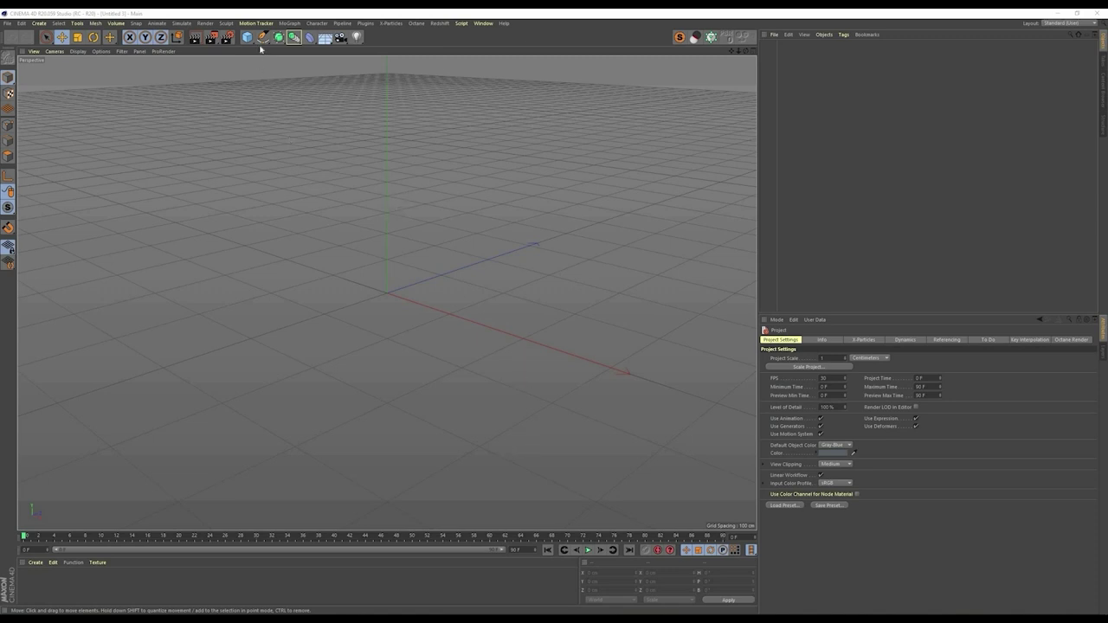
# Step: In Cinema 4D, add a tube shaped as a thin ring, inner radius about 175 cm, height about 30 cm, with 3 cap and height segments
pyautogui.moveTo(249, 39); pyautogui.dragTo(310, 50)
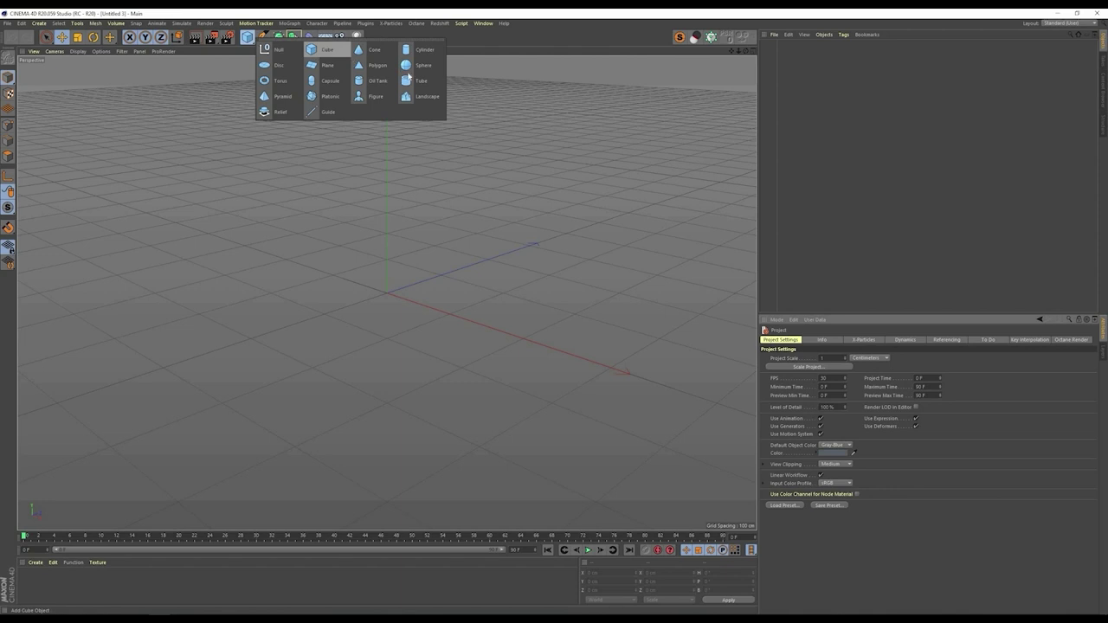
pyautogui.click(422, 81)
pyautogui.moveTo(426, 308); pyautogui.dragTo(502, 332)
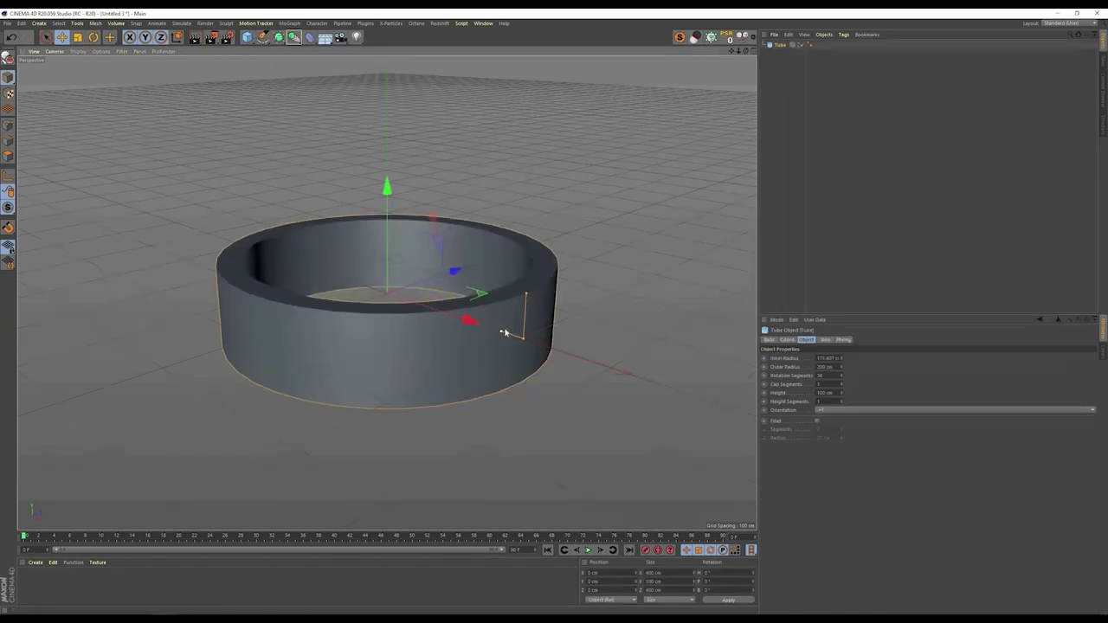
pyautogui.moveTo(528, 295); pyautogui.dragTo(494, 340)
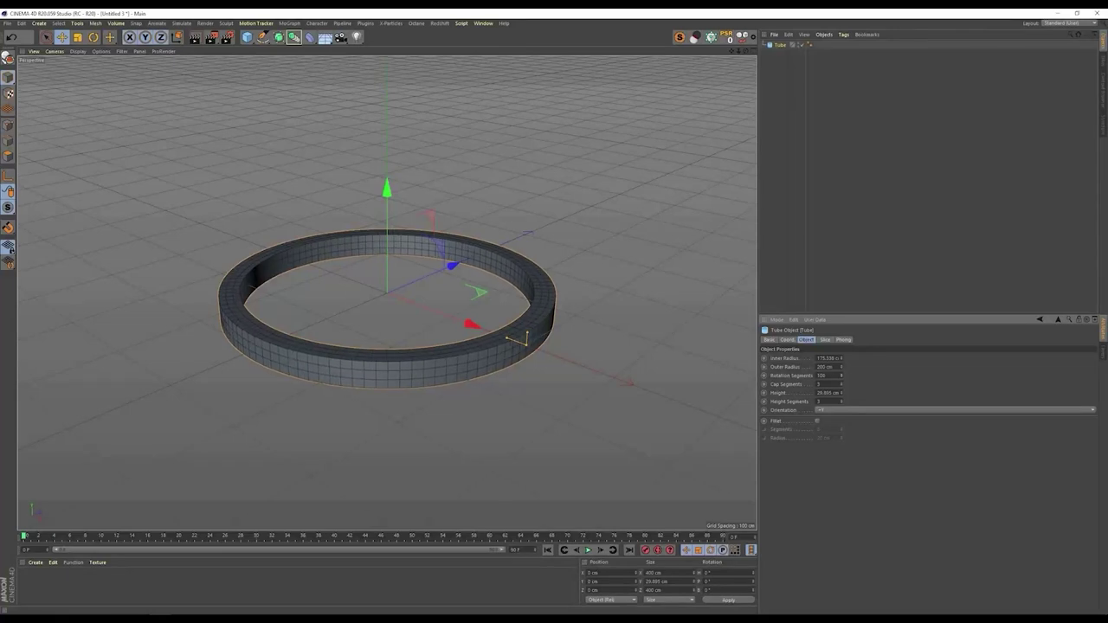
# Step: Set the tube's rotation segments to 114 and enable its fillet with a reduced radius for slightly rounded edges
pyautogui.click(817, 108)
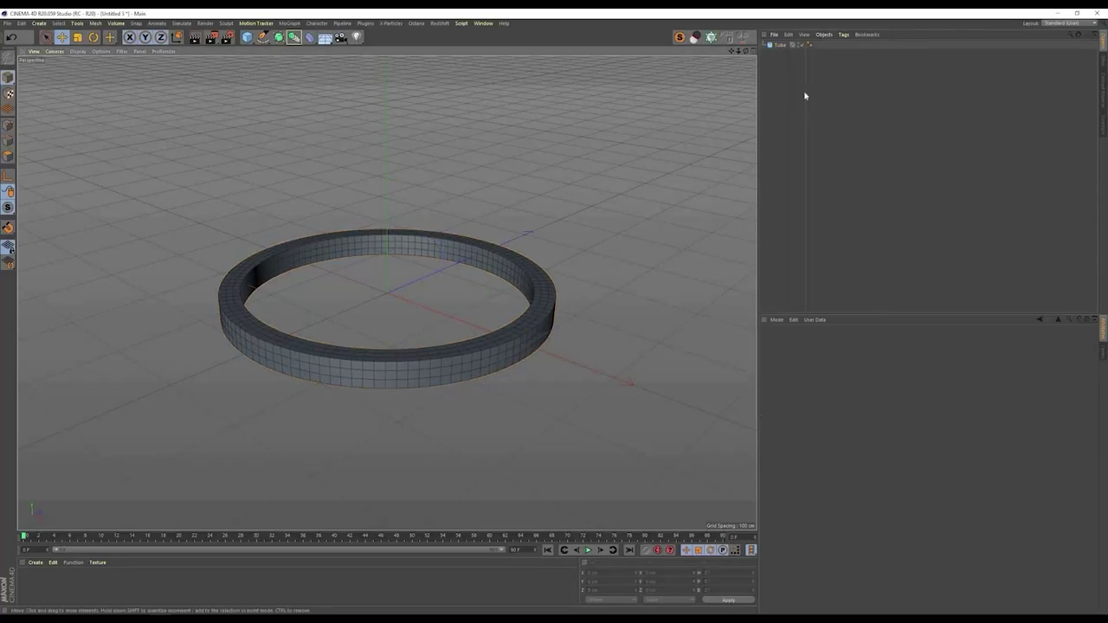
pyautogui.click(779, 45)
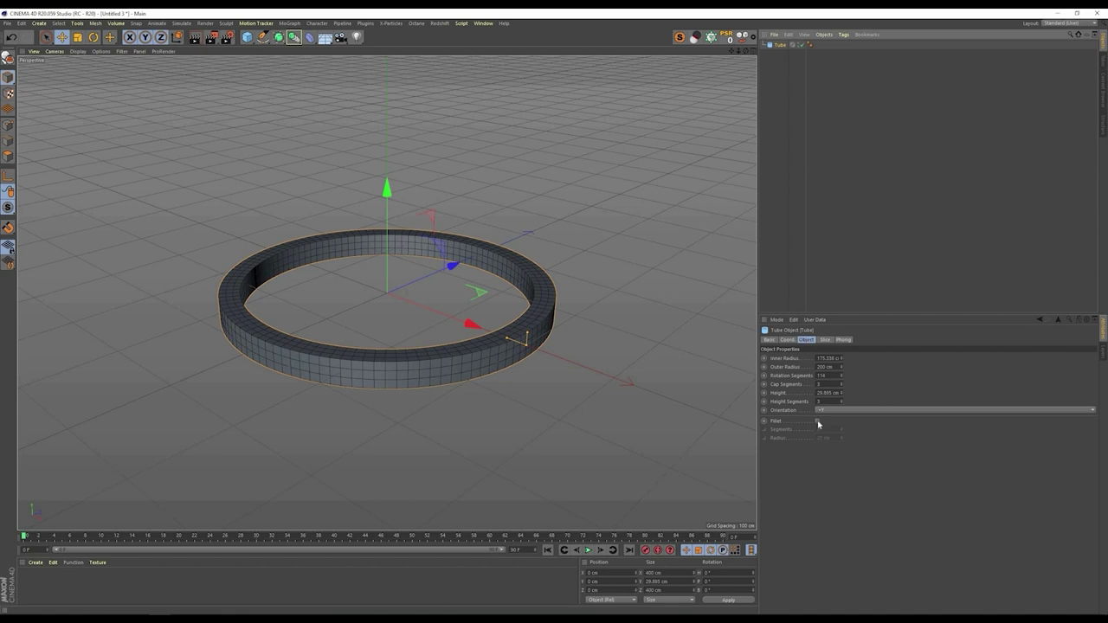
pyautogui.click(816, 421)
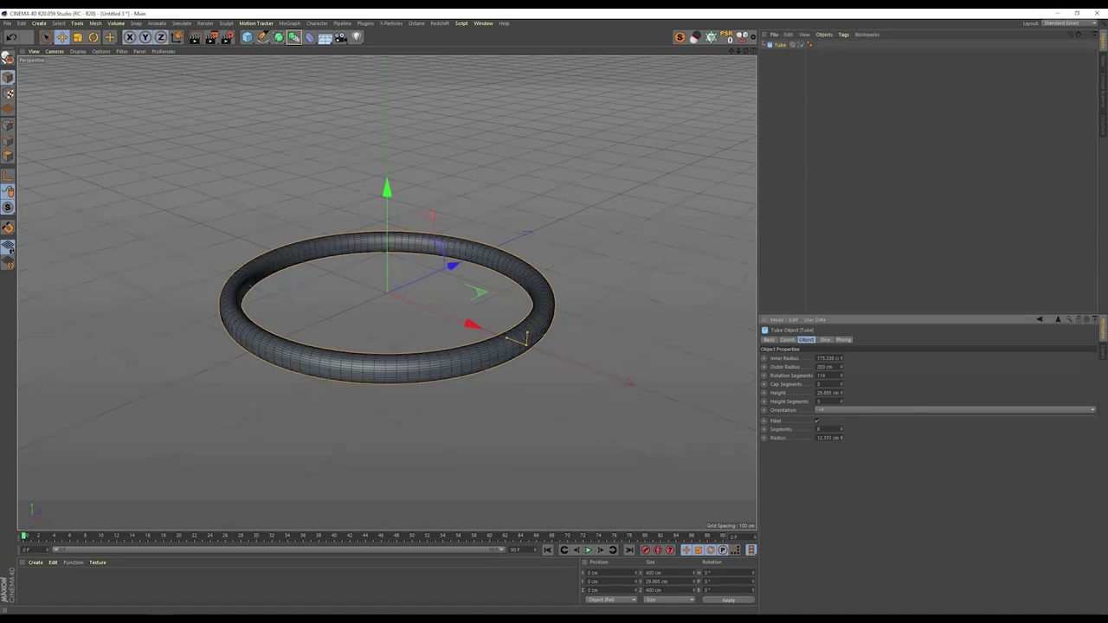
pyautogui.moveTo(840, 438); pyautogui.dragTo(842, 441)
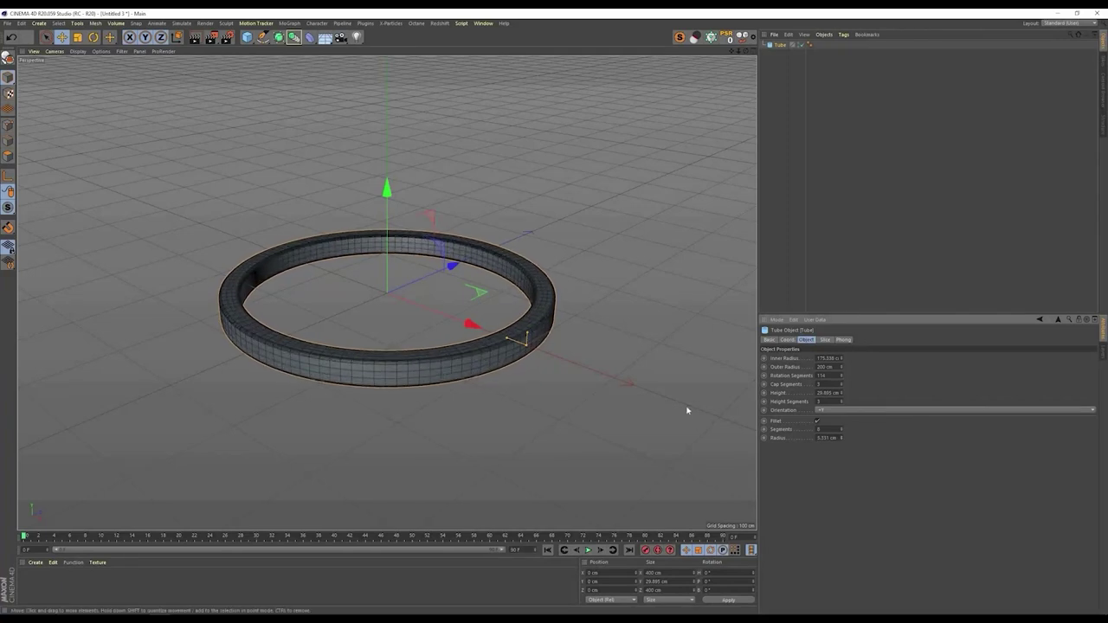
# Step: Switch the viewport display to plain Gouraud shading to check the smoothness of the ring
pyautogui.press('n')
pyautogui.press('a')
pyautogui.click(497, 286)
pyautogui.keyDown('alt'); pyautogui.moveTo(497, 286); pyautogui.dragTo(537, 297, button='right'); pyautogui.keyUp('alt')
pyautogui.moveTo(536, 299)
pyautogui.keyDown('alt'); pyautogui.mouseDown()
pyautogui.moveTo(538, 285)
pyautogui.moveTo(538, 295)
pyautogui.mouseUp(); pyautogui.keyUp('alt')
pyautogui.keyDown('alt'); pyautogui.moveTo(441, 245); pyautogui.dragTo(394, 330, button='right'); pyautogui.keyUp('alt')
pyautogui.keyDown('alt'); pyautogui.moveTo(387, 270); pyautogui.dragTo(416, 260); pyautogui.keyUp('alt')
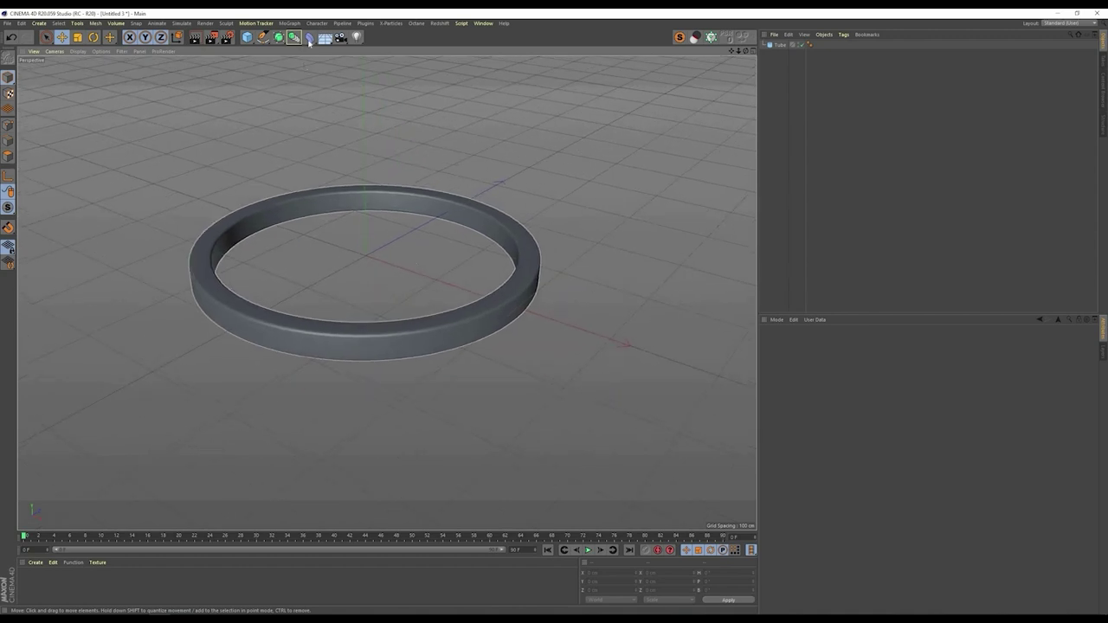
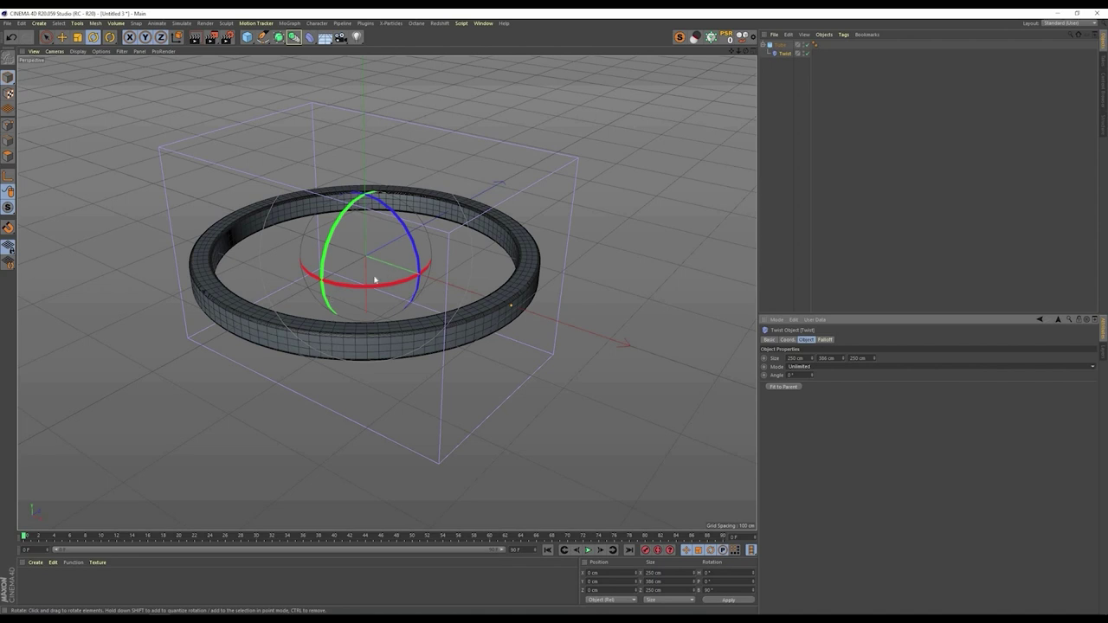
# Step: Set the angle of the ring's Twist deformer to about 240° to bend the ring into a wavy loop
pyautogui.click(785, 53)
pyautogui.moveTo(510, 305); pyautogui.dragTo(499, 437)
pyautogui.moveTo(810, 375); pyautogui.dragTo(810, 281)
pyautogui.keyDown('alt'); pyautogui.moveTo(458, 289); pyautogui.dragTo(428, 329); pyautogui.keyUp('alt')
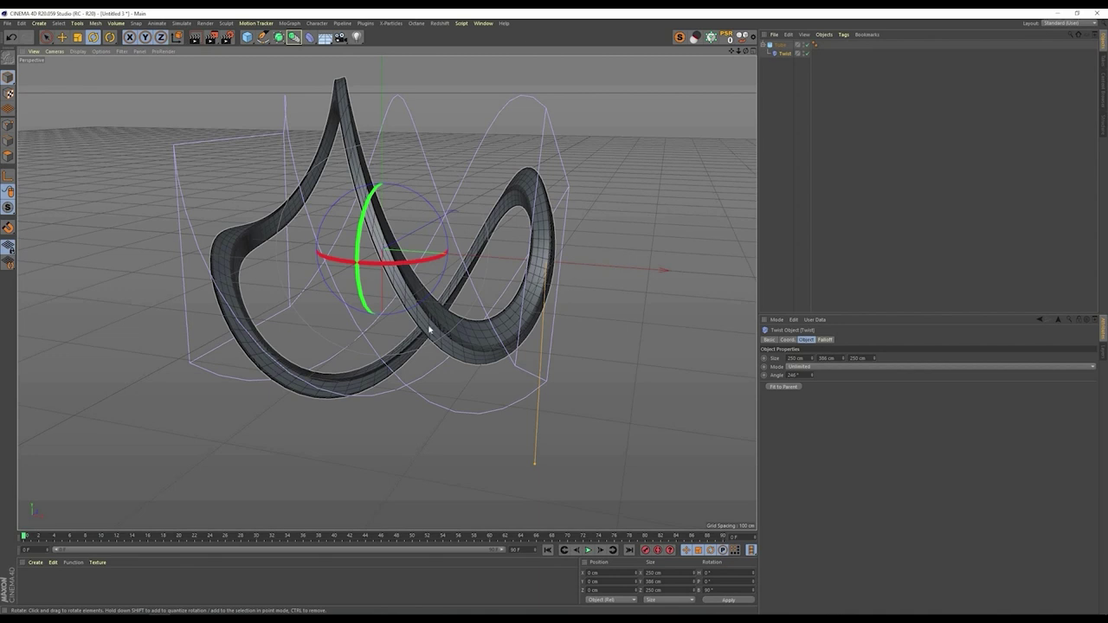
# Step: Rotate the Twist deformer inside the ring to give the loop a more irregular curve
pyautogui.click(783, 54)
pyautogui.click(410, 242)
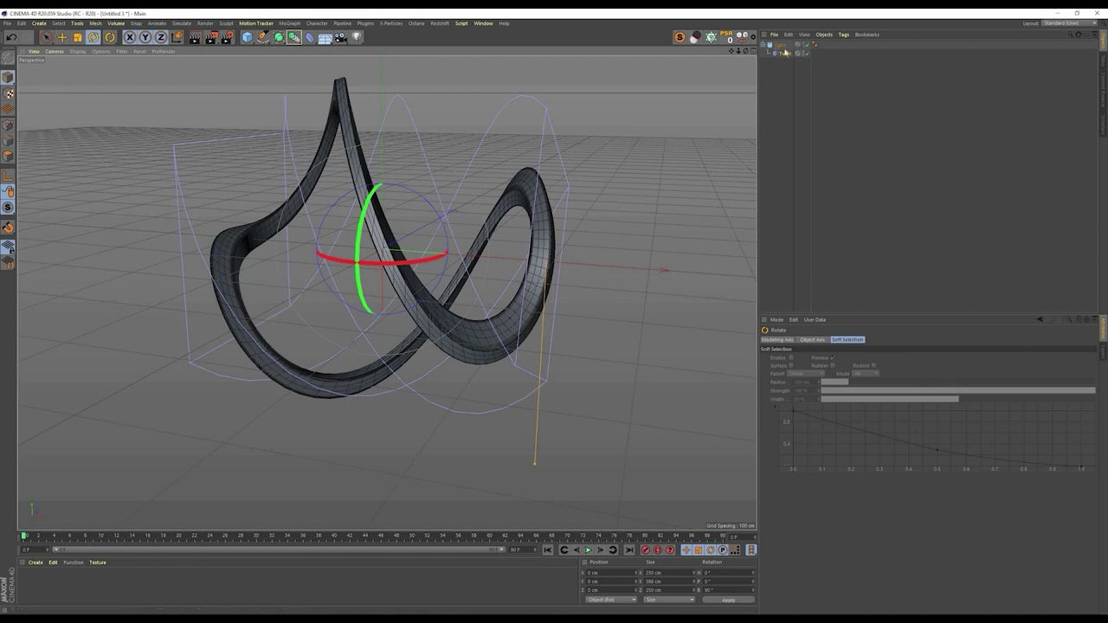
pyautogui.moveTo(376, 228); pyautogui.dragTo(473, 213)
pyautogui.click(788, 169)
# Step: Display the twisted ring in Gouraud shading without mesh lines and inspect its shape from several sides
pyautogui.keyDown('alt'); pyautogui.moveTo(386, 292); pyautogui.dragTo(416, 190); pyautogui.keyUp('alt')
pyautogui.press('n')
pyautogui.press('a')
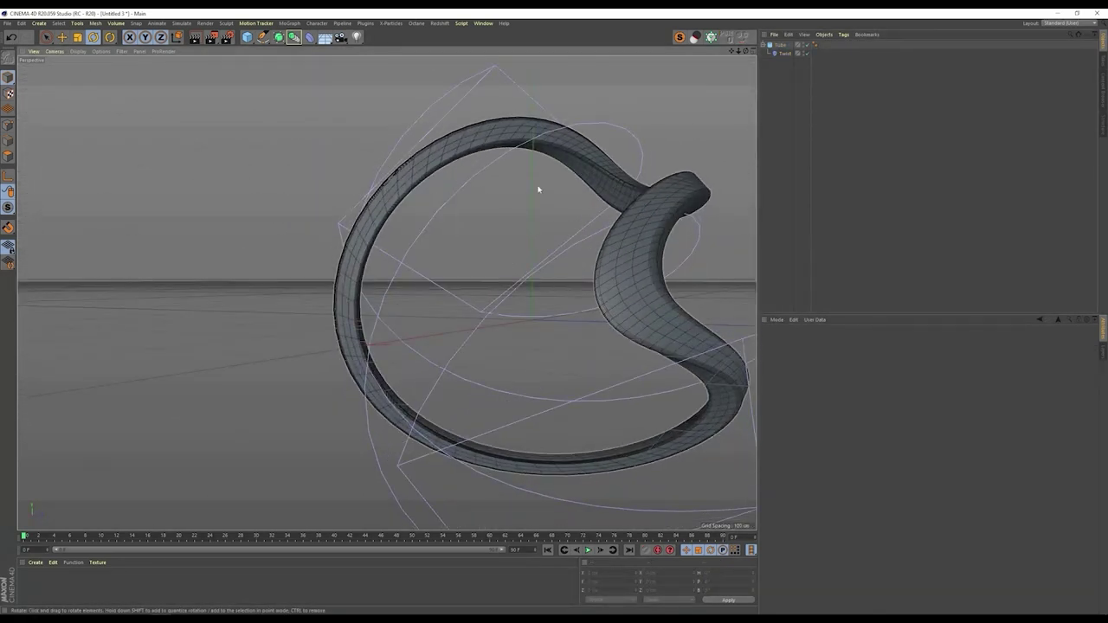
pyautogui.keyDown('alt'); pyautogui.moveTo(412, 239); pyautogui.dragTo(396, 196, button='right'); pyautogui.keyUp('alt')
pyautogui.keyDown('alt'); pyautogui.moveTo(397, 193); pyautogui.dragTo(532, 211); pyautogui.keyUp('alt')
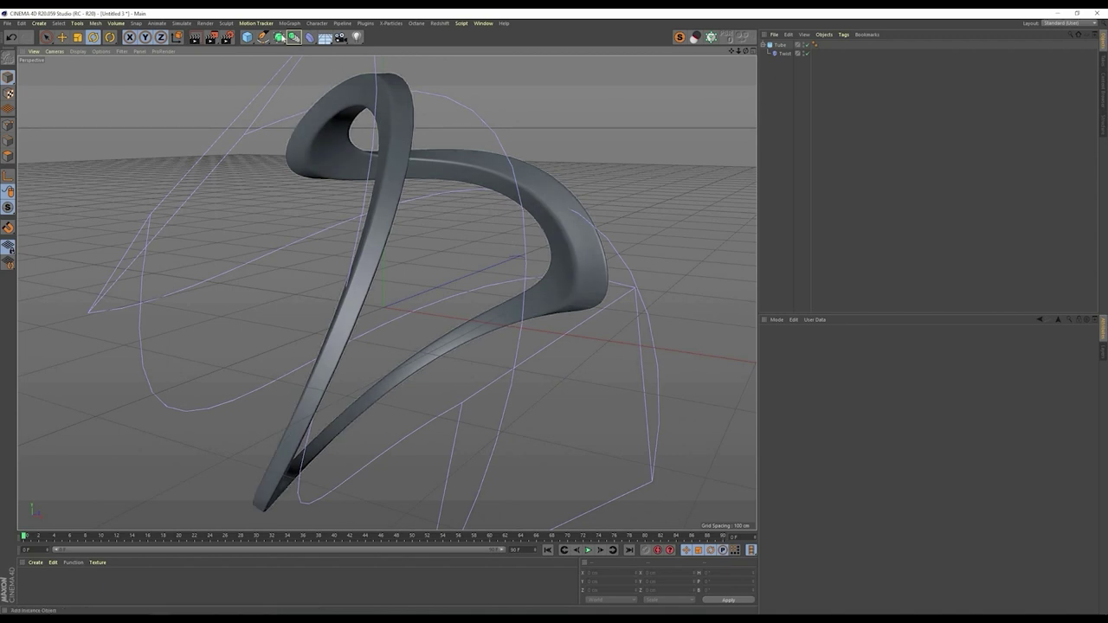
# Step: Nest the twisted tube inside a Subdivision Surface, check its mesh lines, and return to plain Gouraud shading
pyautogui.moveTo(782, 54); pyautogui.dragTo(784, 48)
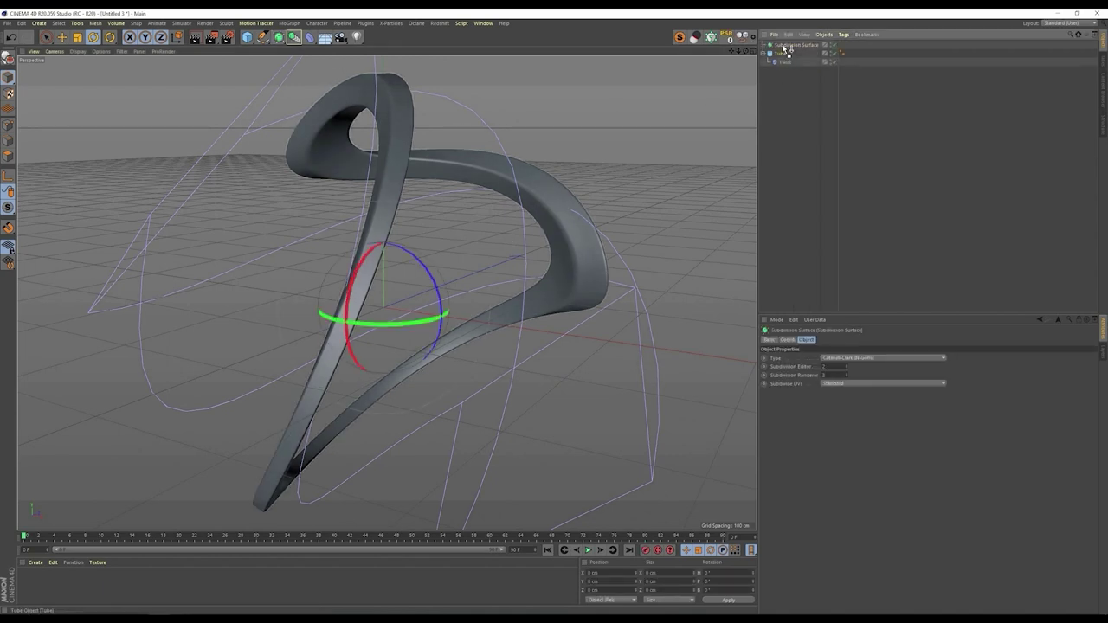
pyautogui.click(793, 87)
pyautogui.press('n')
pyautogui.press('b')
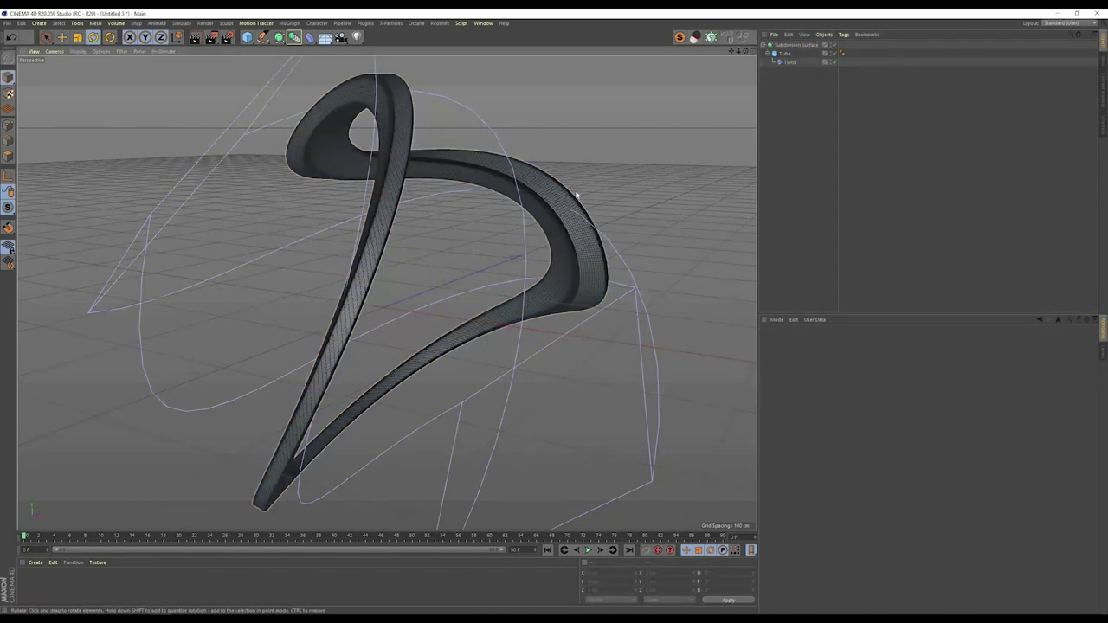
pyautogui.press('n')
pyautogui.press('a')
pyautogui.keyDown('alt'); pyautogui.moveTo(484, 272); pyautogui.dragTo(341, 85); pyautogui.keyUp('alt')
# Step: Add a sphere with a 100 cm radius at the ring's centre and set its segments to 44
pyautogui.moveTo(247, 38); pyautogui.dragTo(422, 65)
pyautogui.click(422, 65)
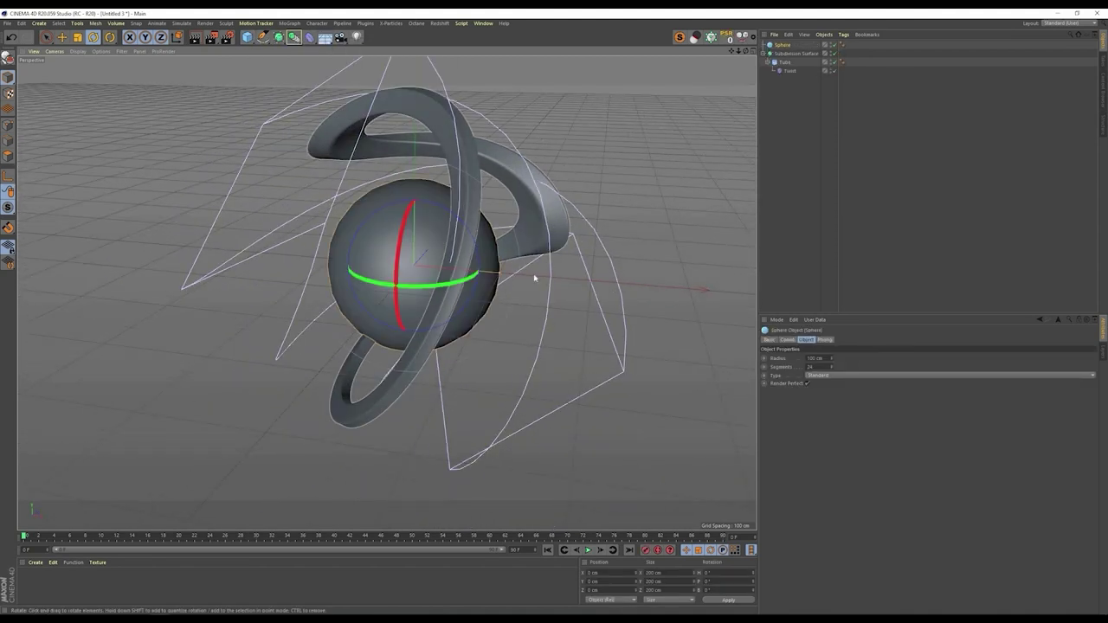
pyautogui.keyDown('alt'); pyautogui.moveTo(425, 252); pyautogui.dragTo(505, 240); pyautogui.keyUp('alt')
pyautogui.moveTo(832, 367); pyautogui.dragTo(831, 354)
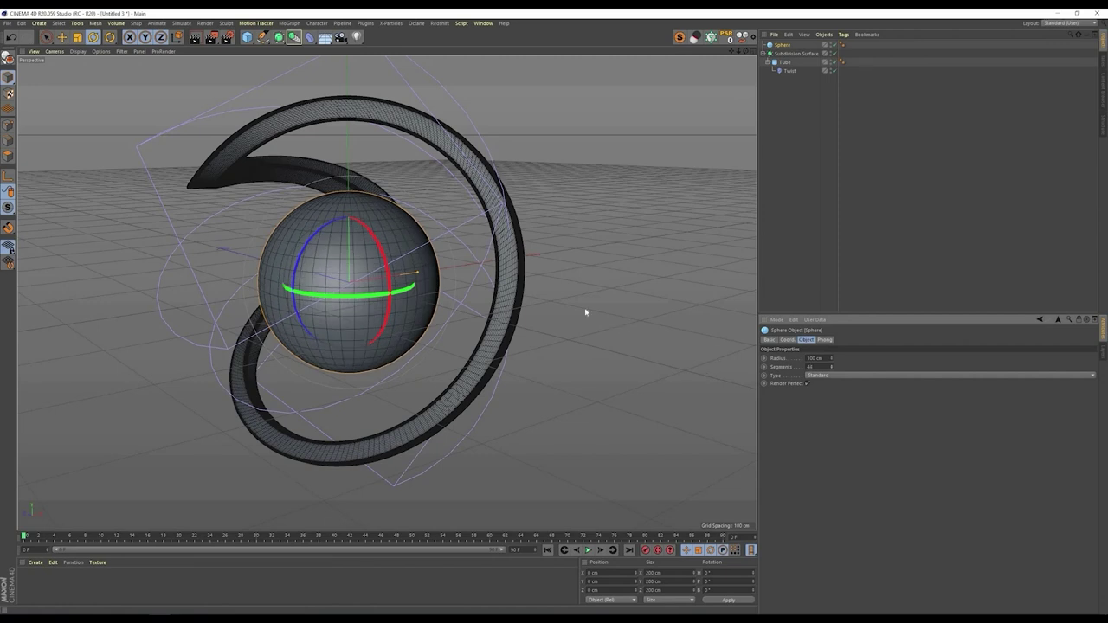
pyautogui.click(785, 87)
# Step: Hide the Twist deformer's cage in the viewport
pyautogui.keyDown('alt'); pyautogui.moveTo(372, 213); pyautogui.dragTo(387, 292); pyautogui.keyUp('alt')
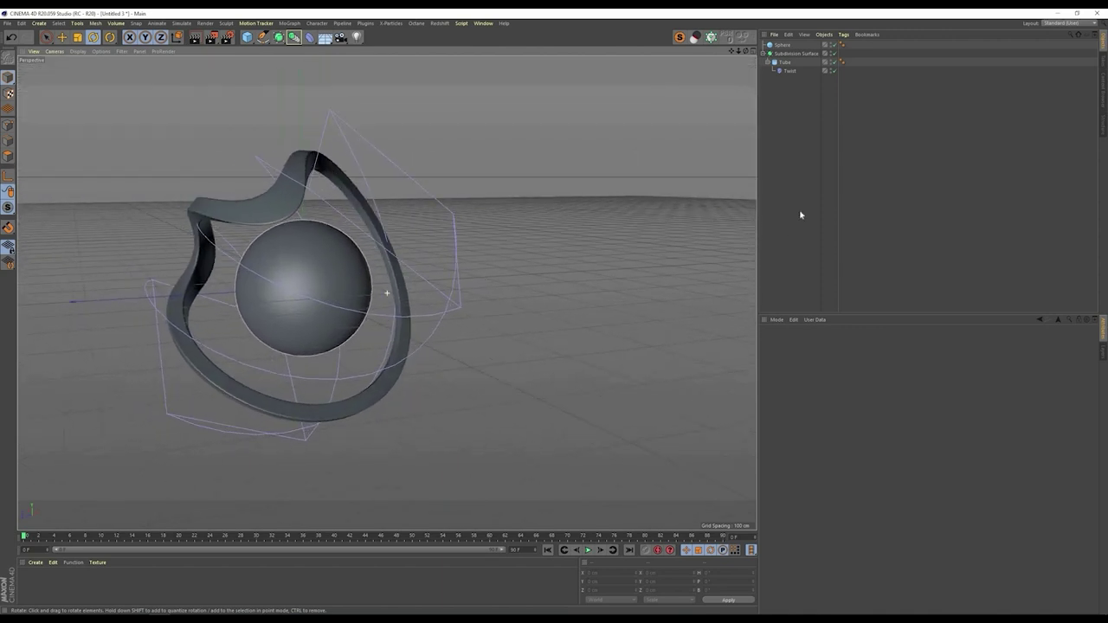
pyautogui.keyDown('alt'); pyautogui.moveTo(387, 292); pyautogui.dragTo(534, 276, button='middle'); pyautogui.keyUp('alt')
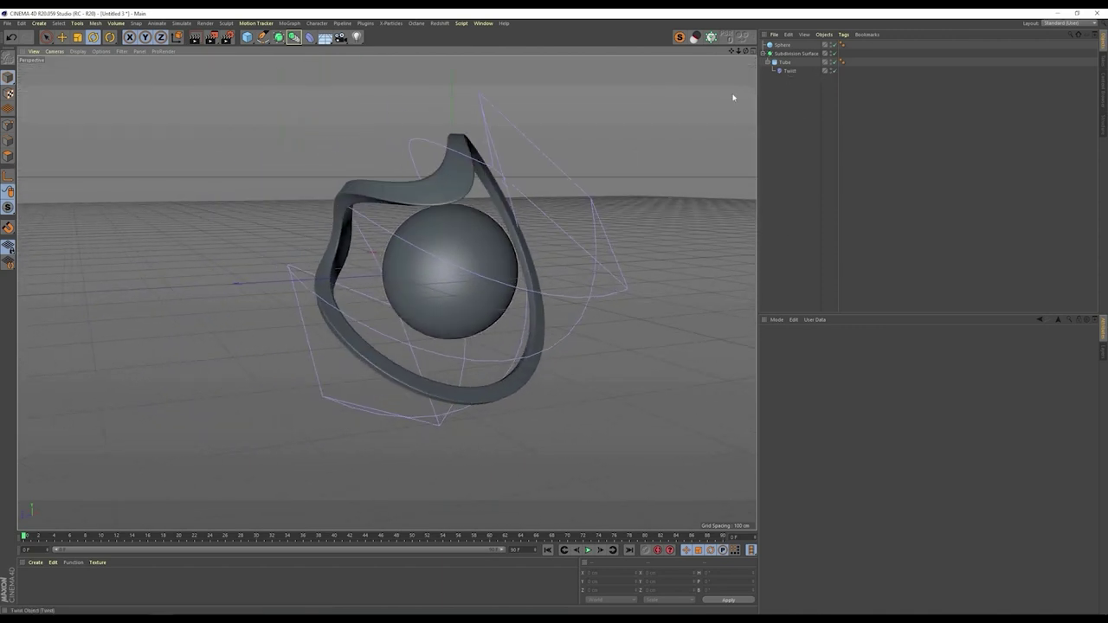
pyautogui.keyDown('alt'); pyautogui.moveTo(415, 279); pyautogui.dragTo(393, 289, button='middle'); pyautogui.keyUp('alt')
pyautogui.keyDown('alt'); pyautogui.moveTo(393, 290); pyautogui.dragTo(410, 284, button='right'); pyautogui.keyUp('alt')
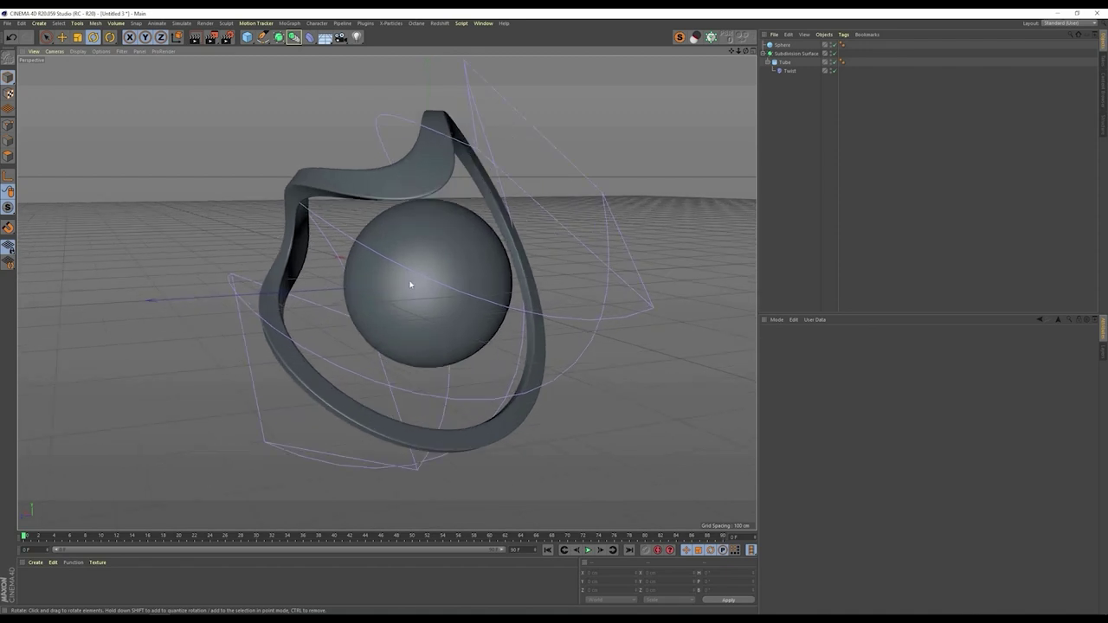
pyautogui.keyDown('alt'); pyautogui.moveTo(411, 284); pyautogui.dragTo(417, 274); pyautogui.keyUp('alt')
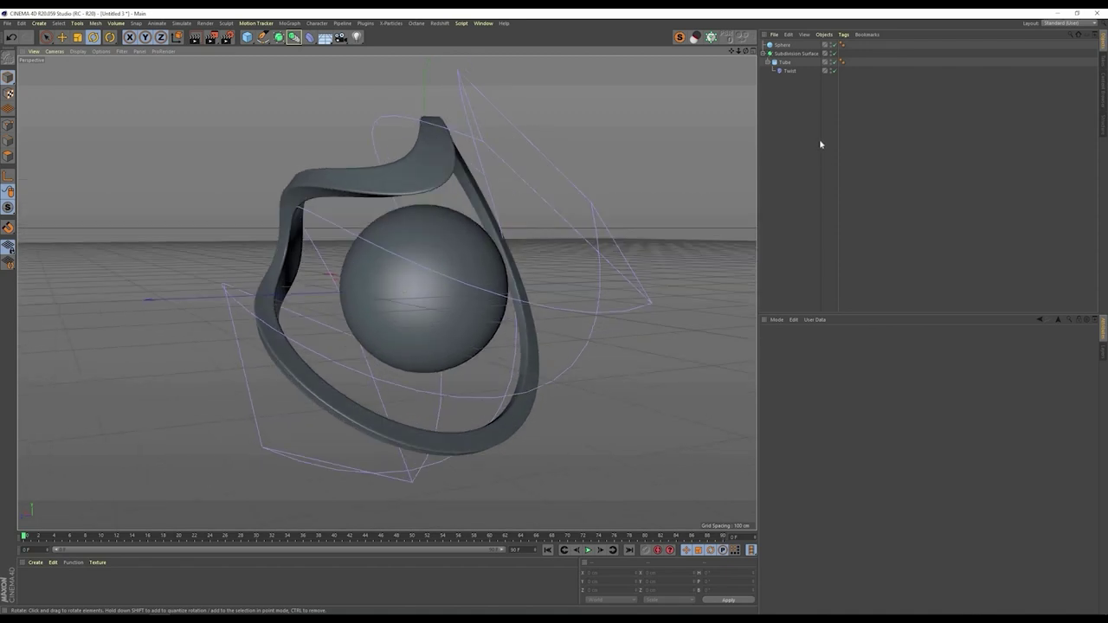
pyautogui.click(827, 69)
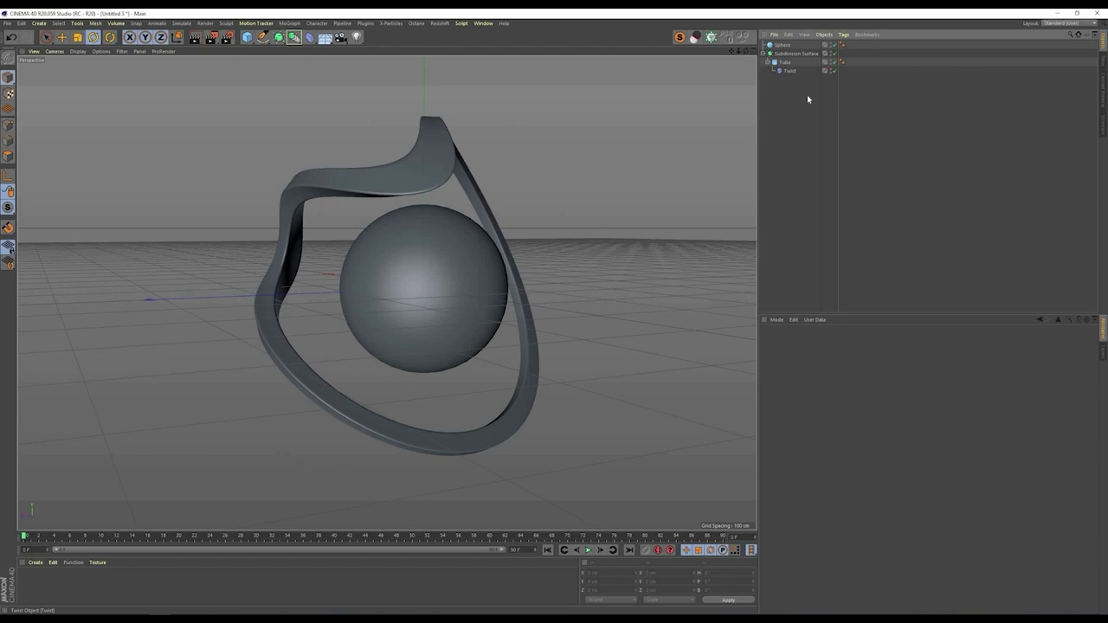
# Step: Add a Vibrate tag to the Subdivision Surface
pyautogui.click(805, 55)
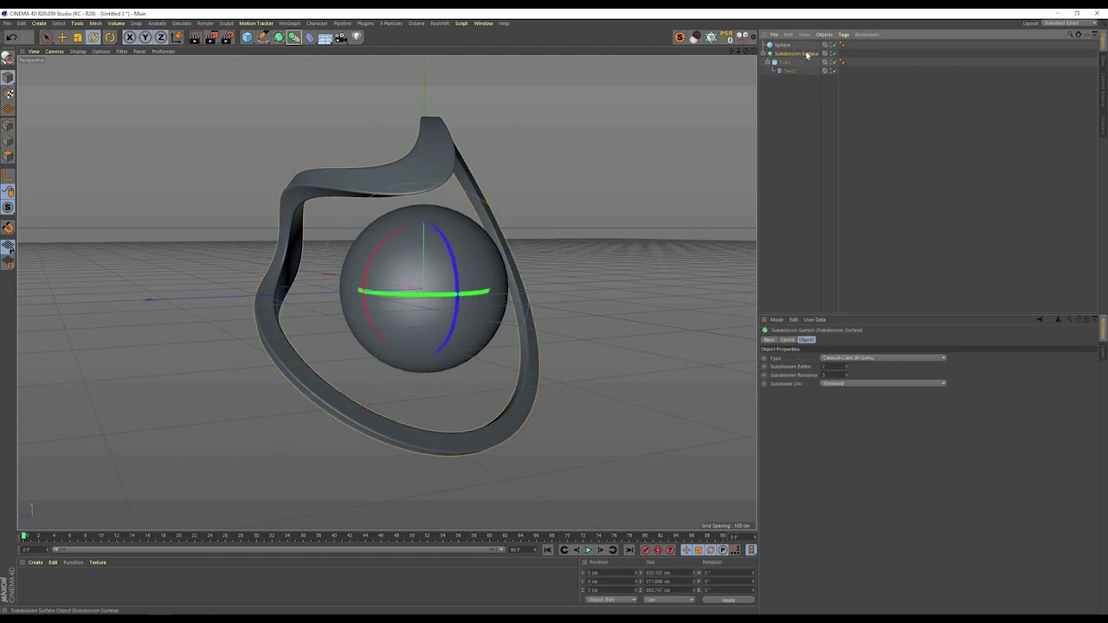
pyautogui.rightClick(807, 55)
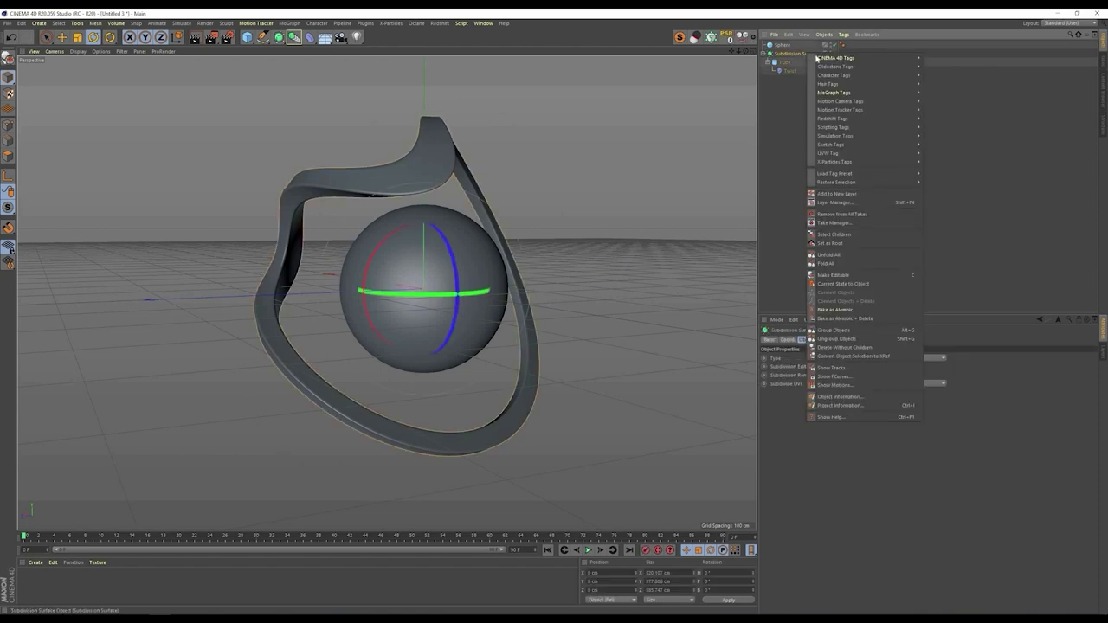
pyautogui.moveTo(857, 61)
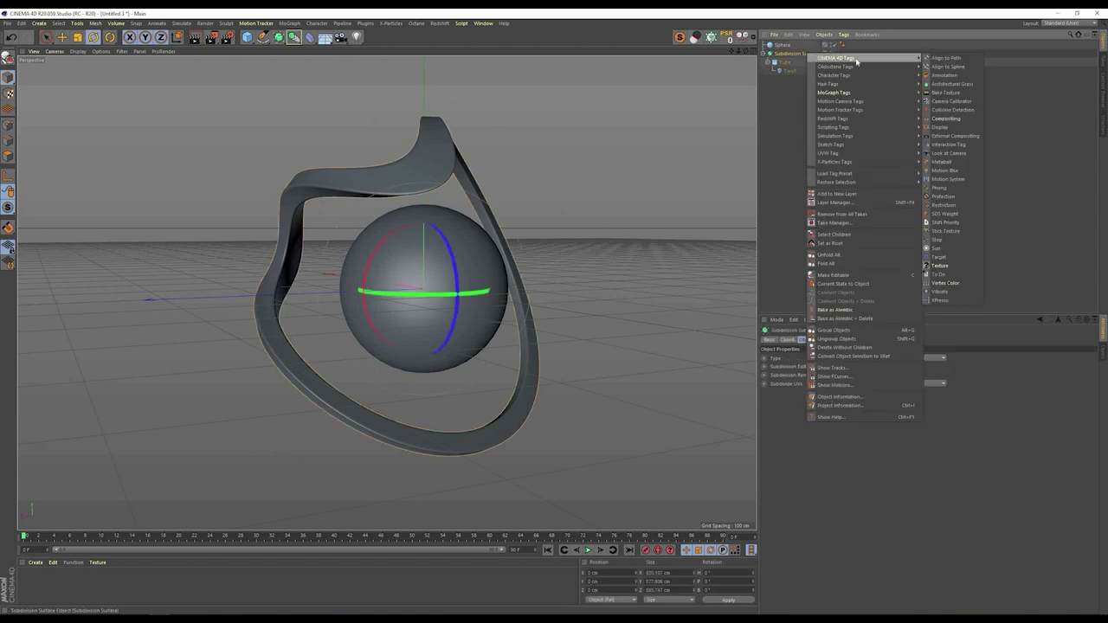
pyautogui.click(939, 292)
pyautogui.keyDown('alt'); pyautogui.moveTo(468, 278); pyautogui.dragTo(563, 292); pyautogui.keyUp('alt')
pyautogui.click(810, 70)
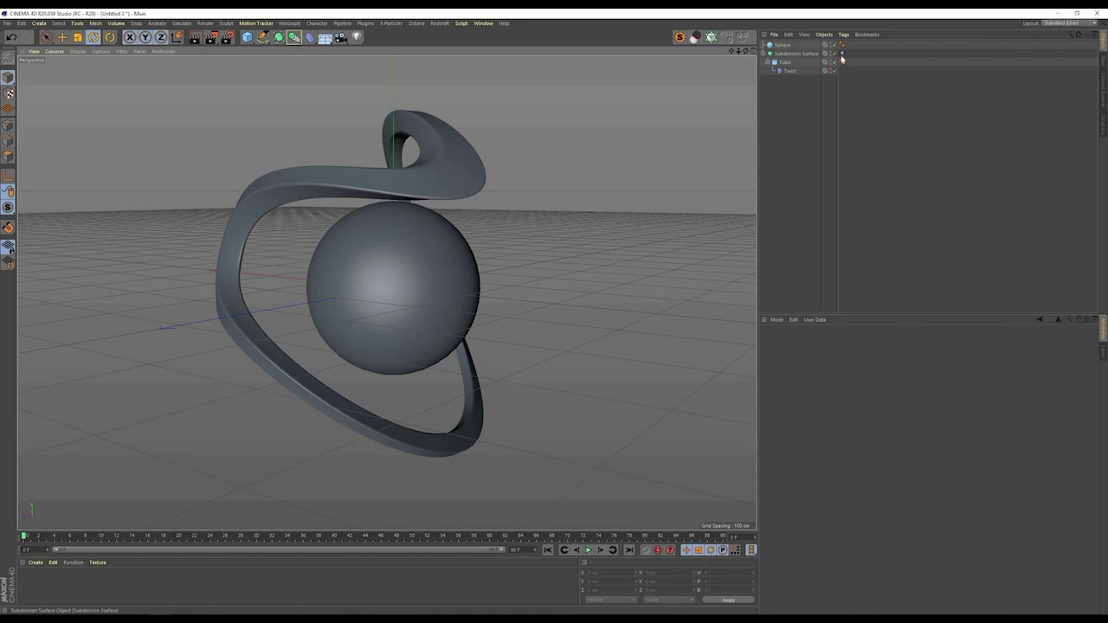
# Step: Enable rotation in the Vibrate tag with 100° amplitude on all axes and frequency 0.5, play the animation, and turn on Regular Pulse
pyautogui.click(841, 54)
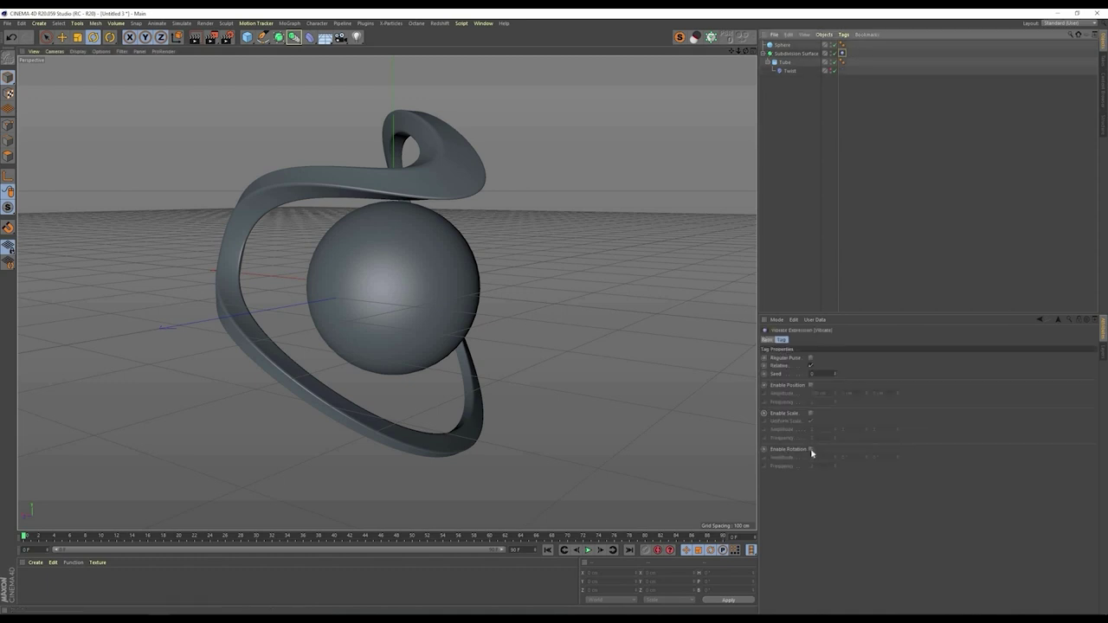
pyautogui.click(810, 449)
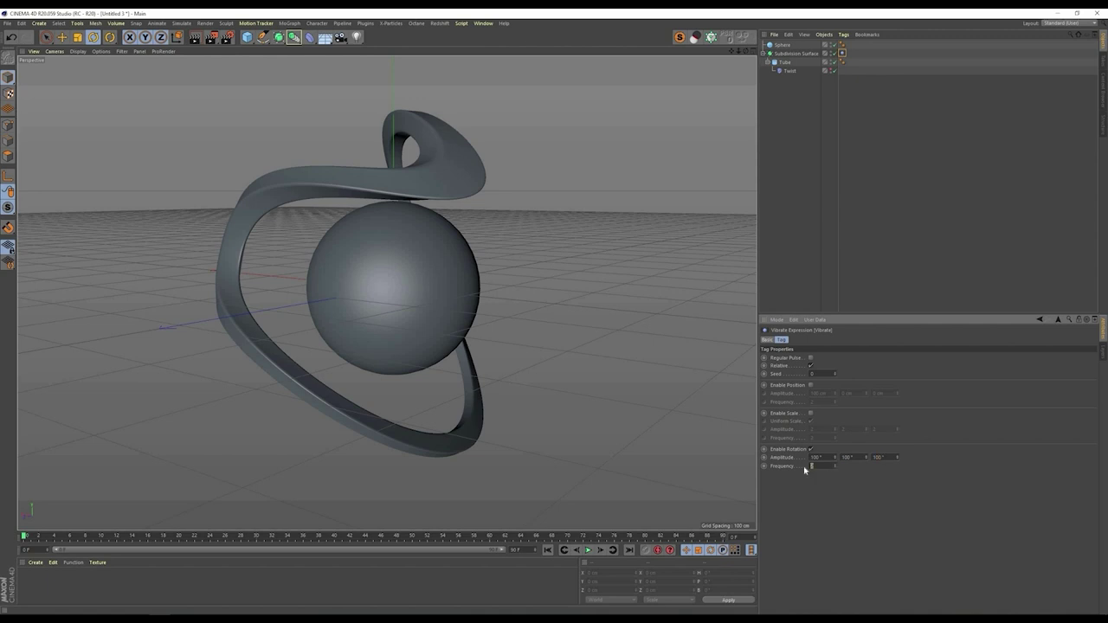
pyautogui.click(589, 550)
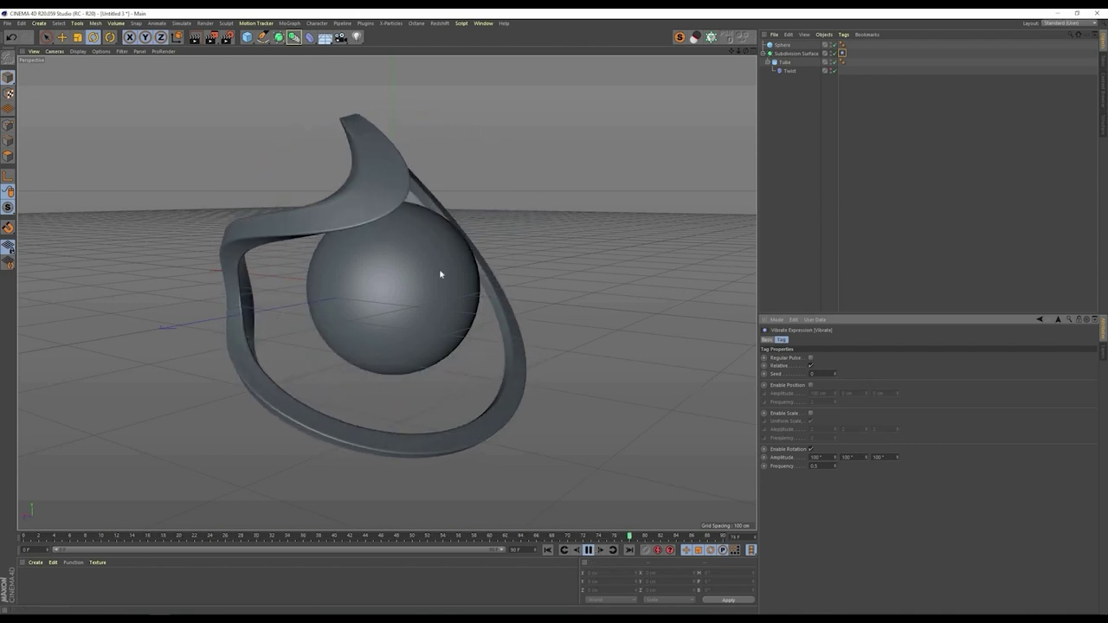
pyautogui.click(811, 358)
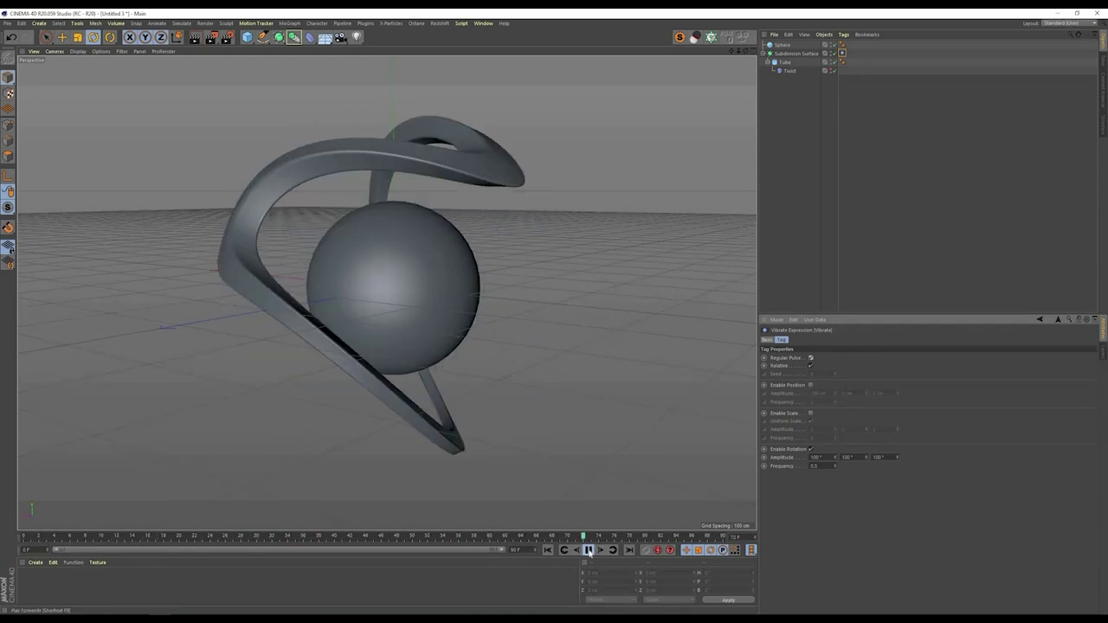
# Step: Stop the playback and rename the ring's Subdivision Surface as "Subdivision Surface_Ring 01"
pyautogui.click(589, 550)
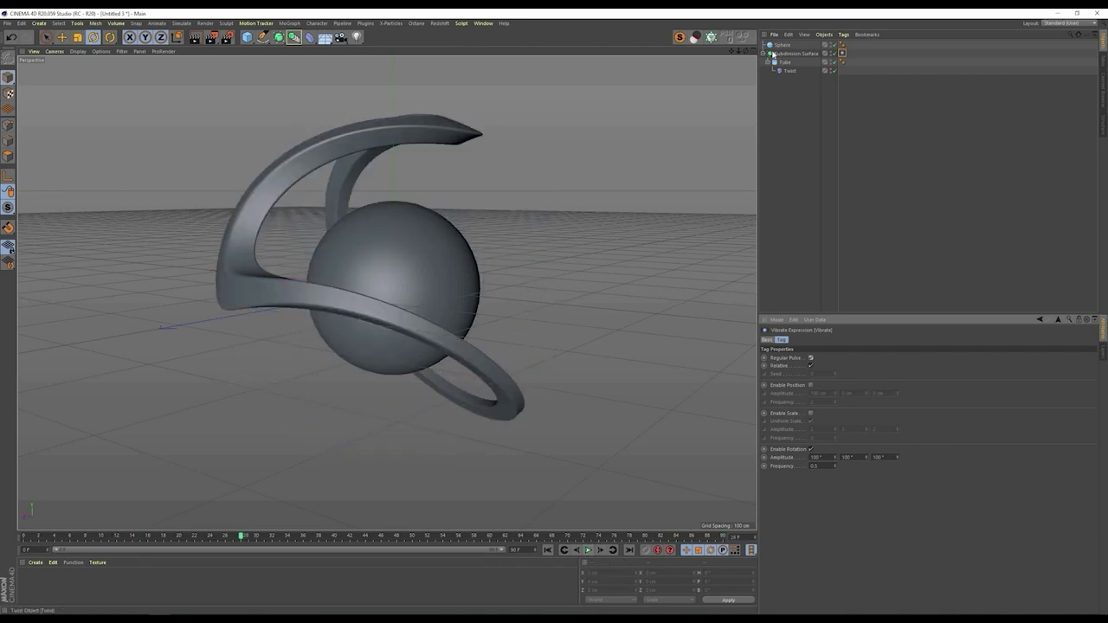
pyautogui.click(765, 53)
pyautogui.click(784, 54)
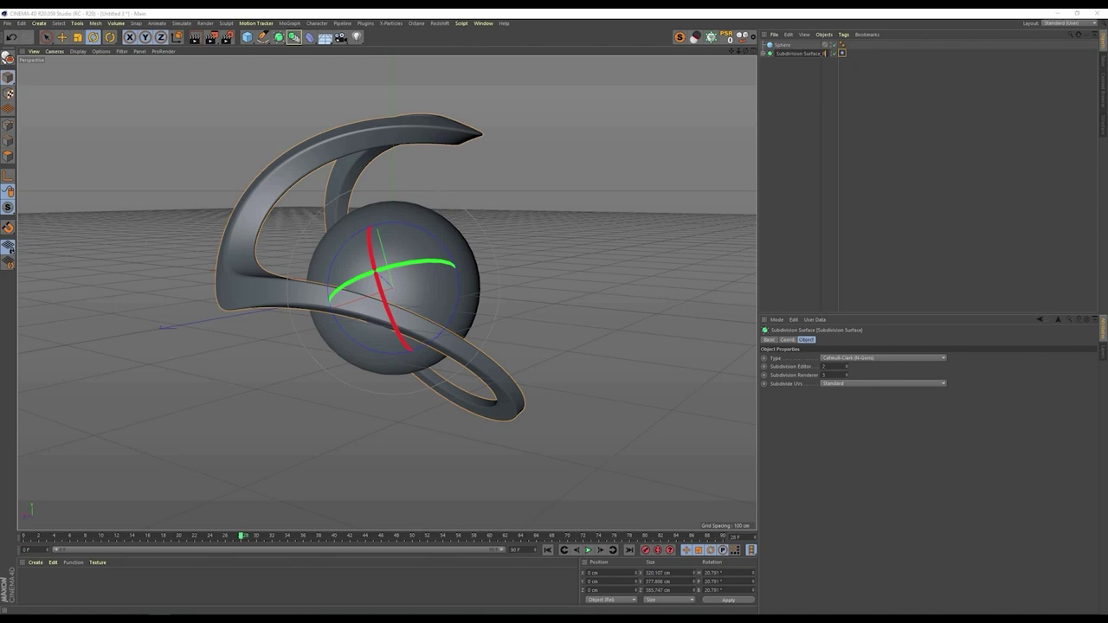
pyautogui.write('1')
pyautogui.press('Return')
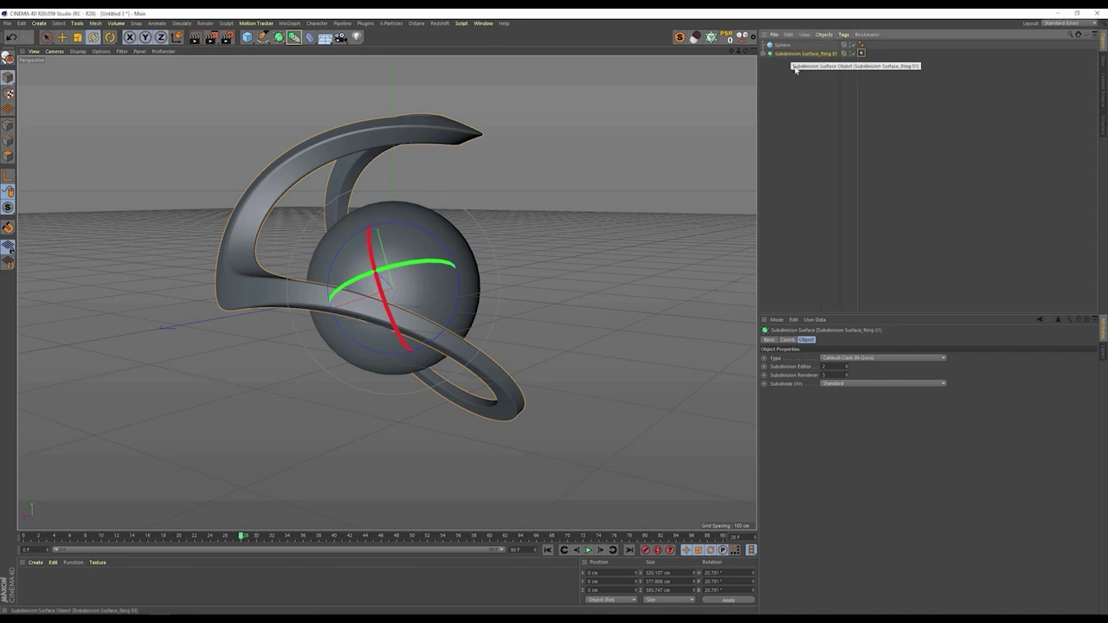
# Step: Duplicate Subdivision Surface_Ring 01 and rename the copy as "Subdivision Surface_Ring 02"
pyautogui.keyDown('ctrl'); pyautogui.moveTo(809, 55); pyautogui.dragTo(836, 62); pyautogui.keyUp('ctrl')
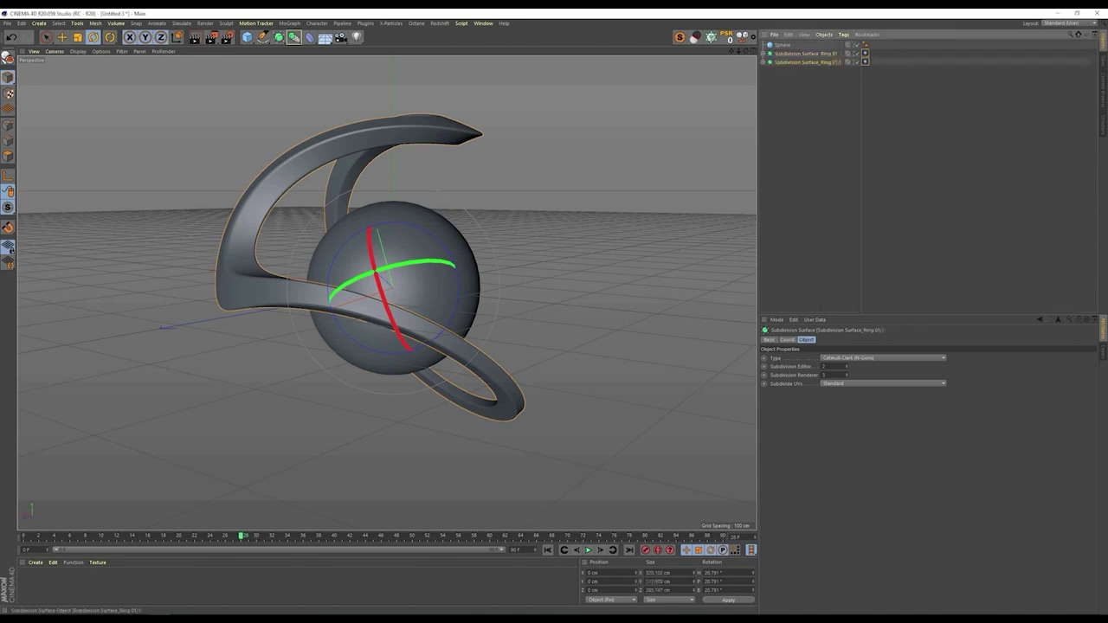
pyautogui.doubleClick(838, 62)
pyautogui.write('2')
pyautogui.press('Return')
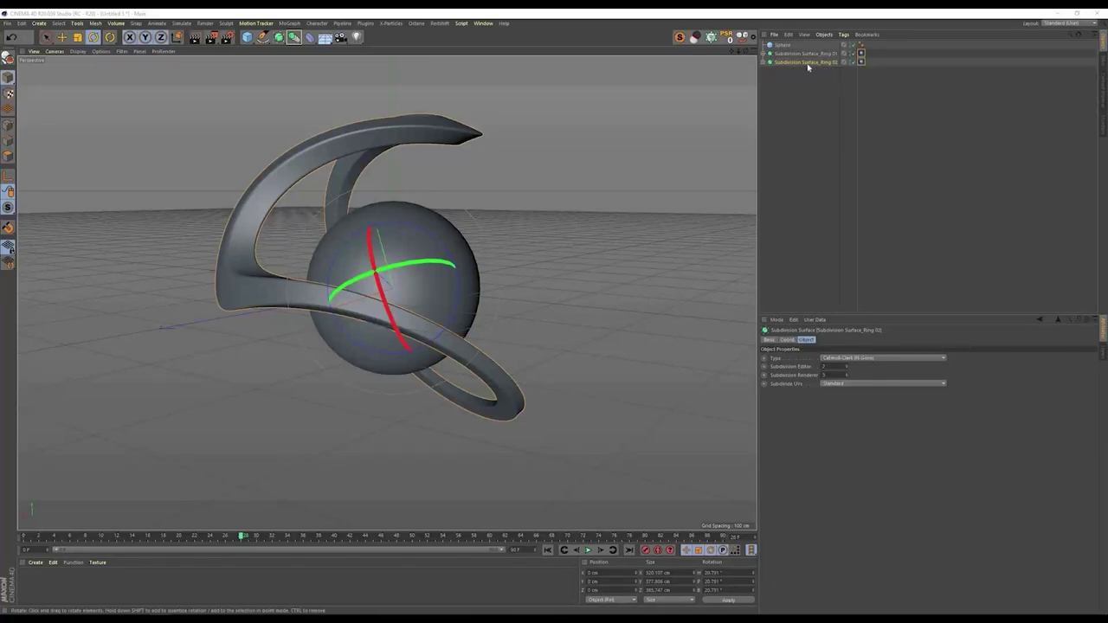
# Step: Scale Ring 02 down to fit inside the first ring, rotate it to a different angle around the sphere, and deselect it
pyautogui.press('t')
pyautogui.moveTo(466, 262); pyautogui.dragTo(491, 372)
pyautogui.press('r')
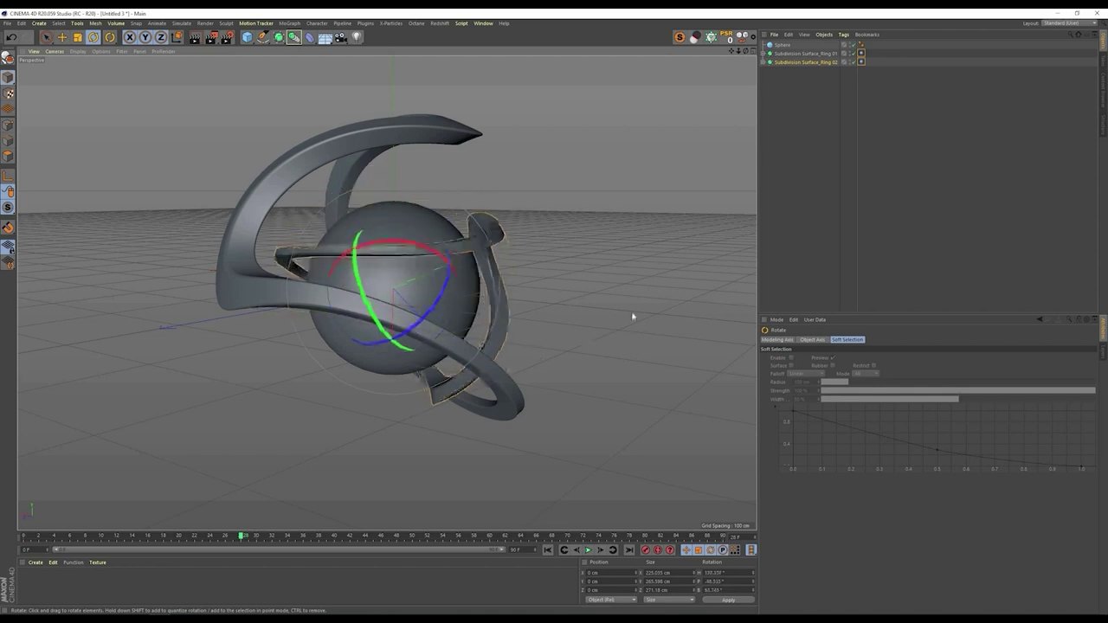
pyautogui.click(582, 510)
# Step: Play the animation to check both rings' motion around the sphere, and return to the first frame
pyautogui.click(547, 551)
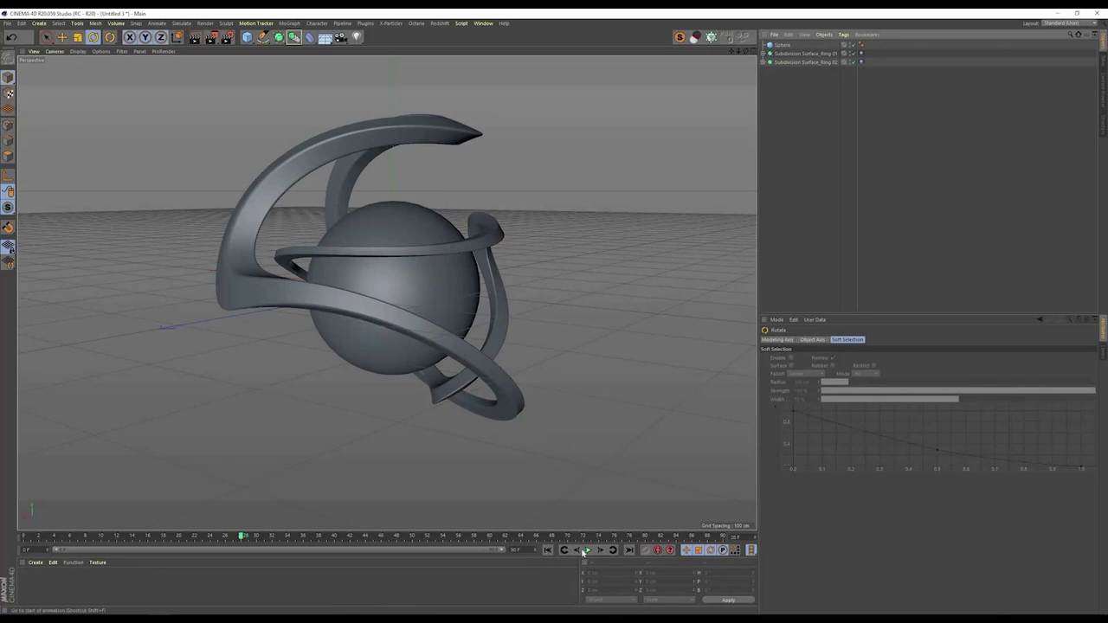
pyautogui.click(587, 551)
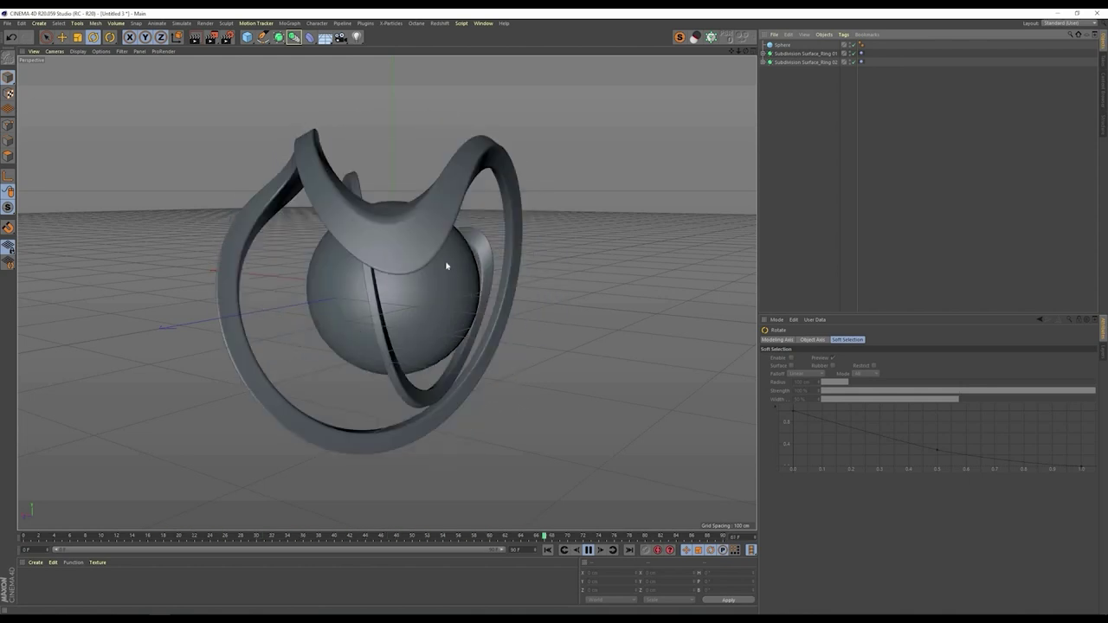
pyautogui.click(589, 551)
pyautogui.hotkey('shift', 'f')
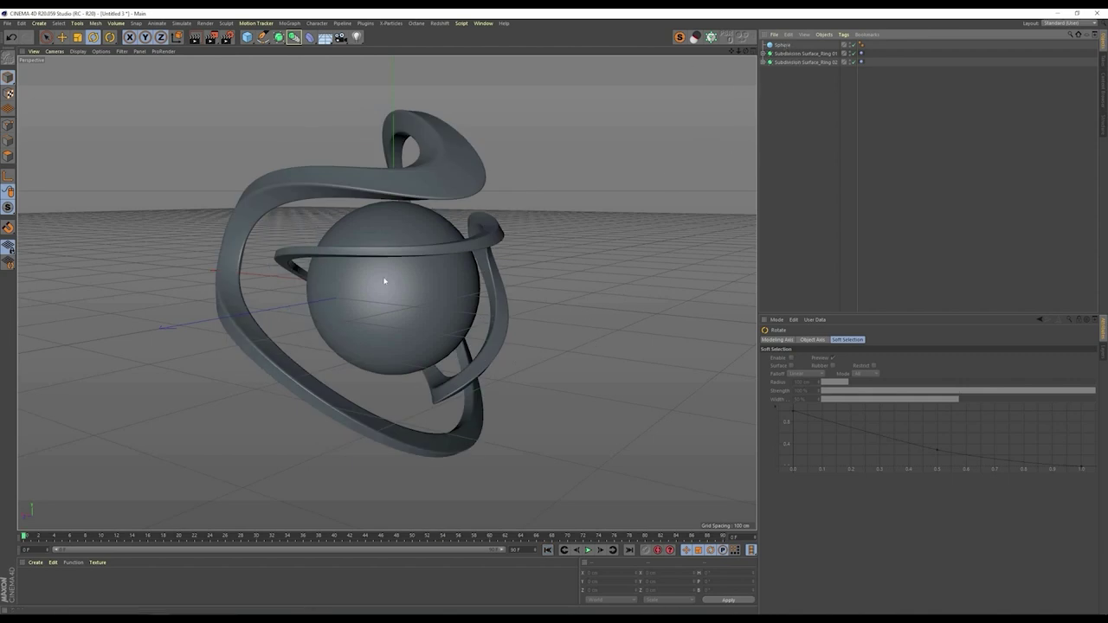
# Step: Turn on X-Ray for the sphere and deselect it
pyautogui.click(781, 44)
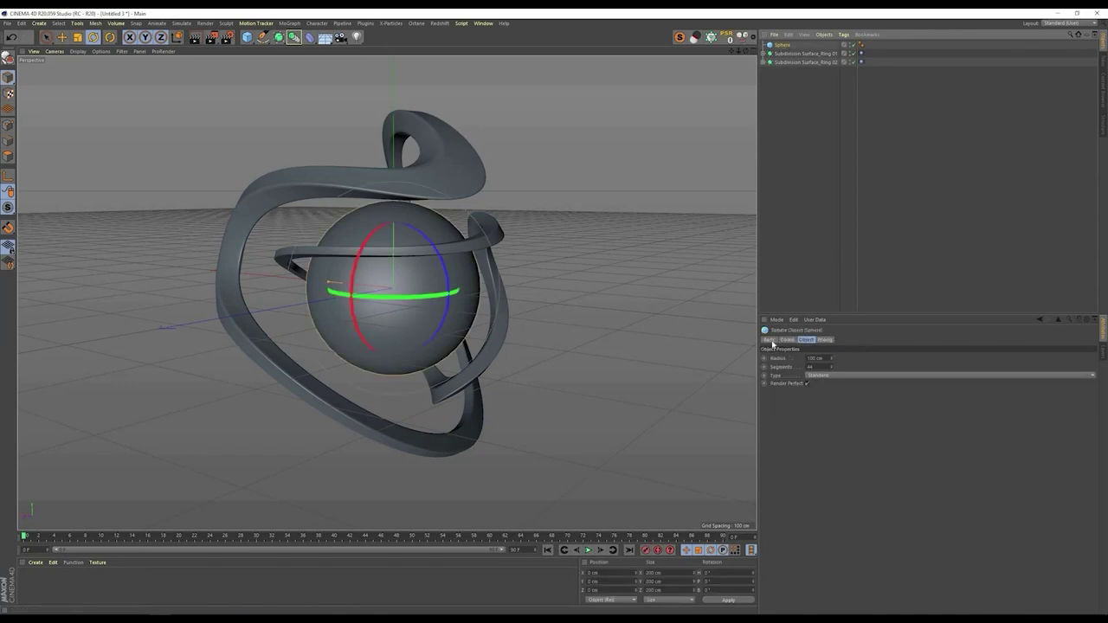
pyautogui.click(768, 340)
pyautogui.hotkey('alt', 'x')
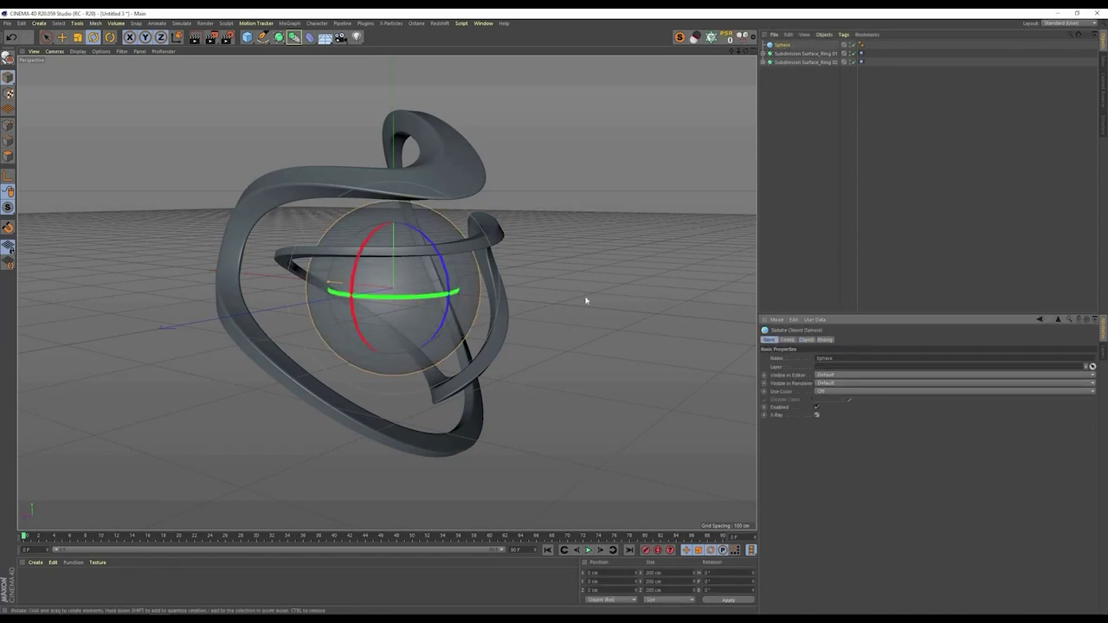
pyautogui.hotkey('ctrl', 'shift', 'a')
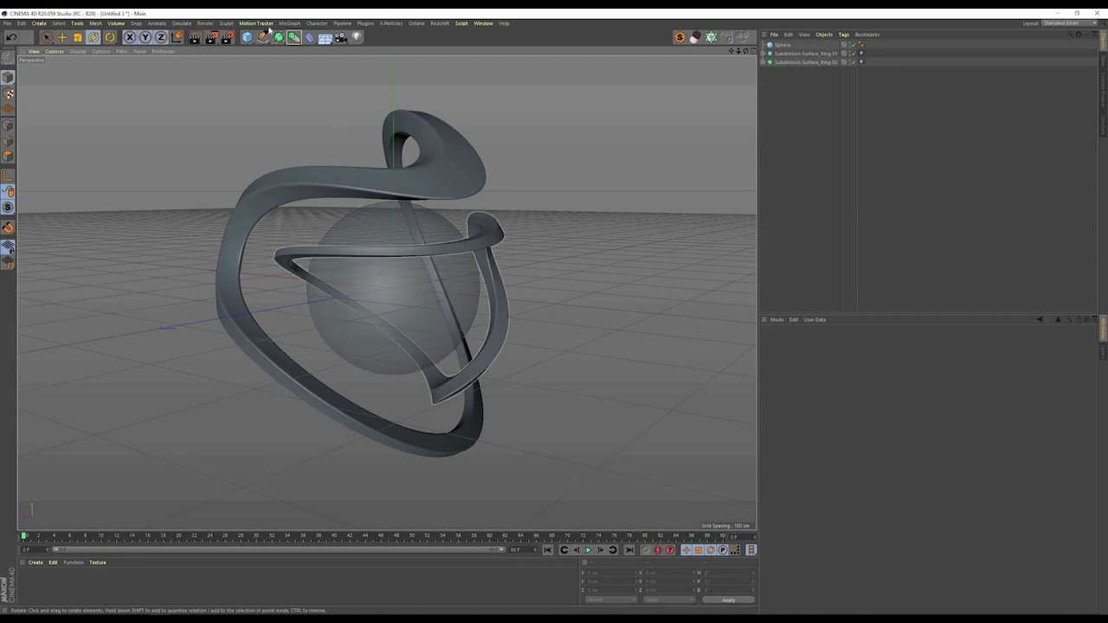
# Step: Add an X-Particles system to the scene and hide its icon in the viewport
pyautogui.click(394, 24)
pyautogui.click(405, 48)
pyautogui.click(861, 340)
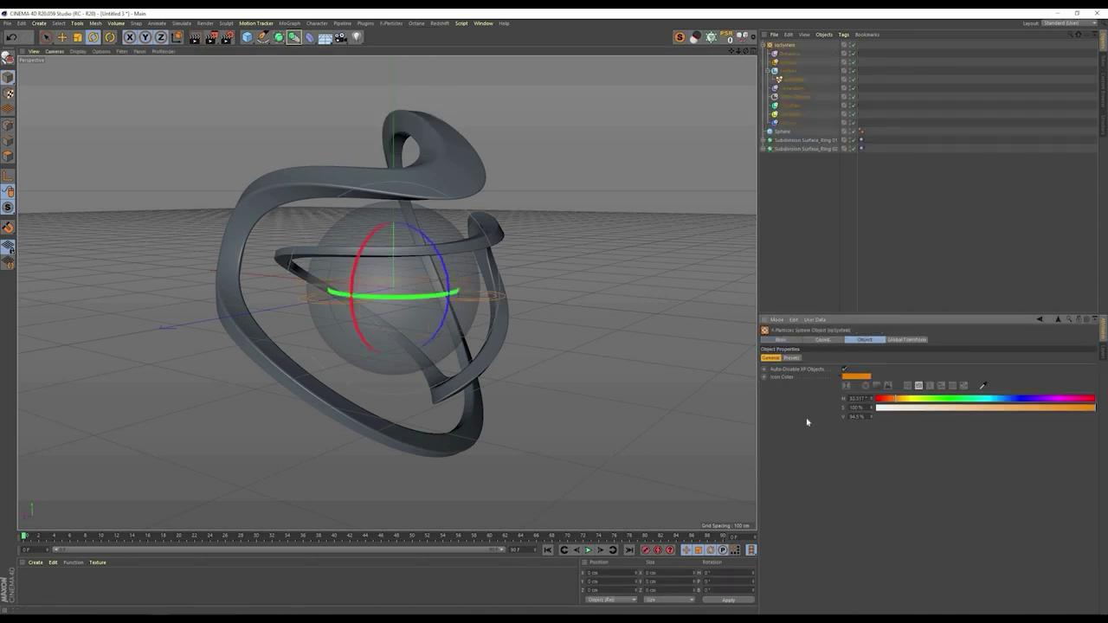
pyautogui.click(845, 426)
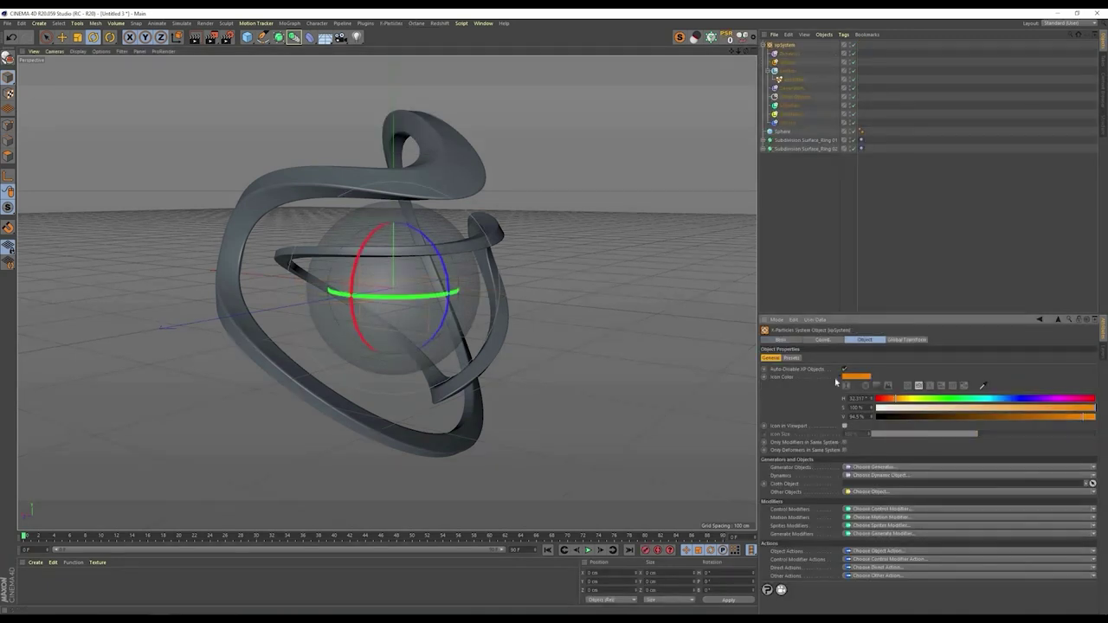
pyautogui.click(823, 200)
# Step: Set the xpEmitter's emitter shape to Sphere
pyautogui.click(794, 78)
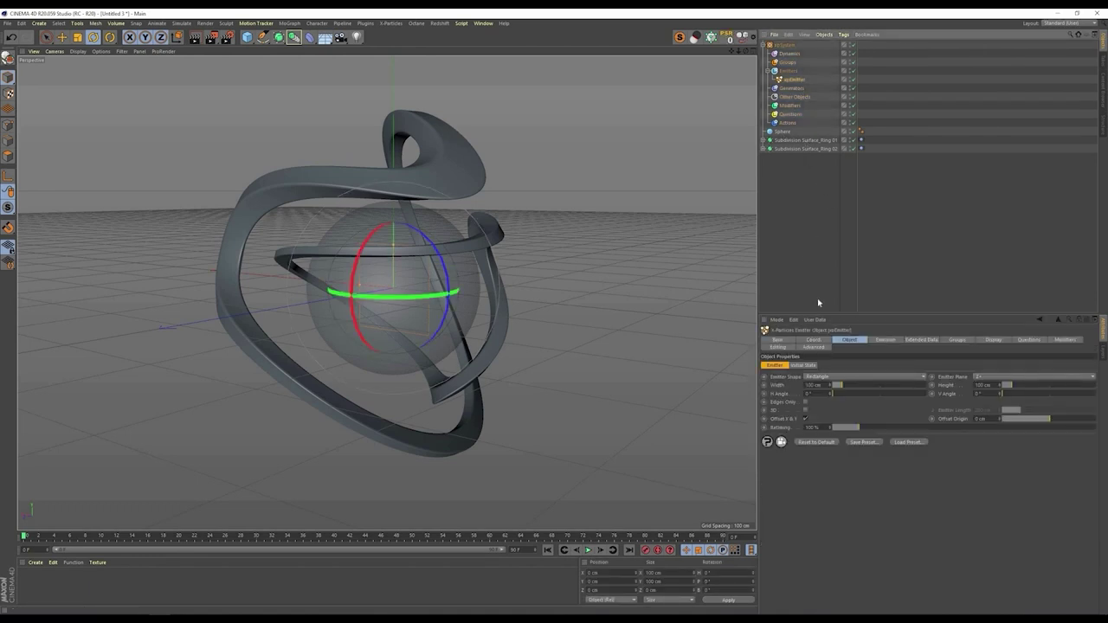
pyautogui.click(815, 378)
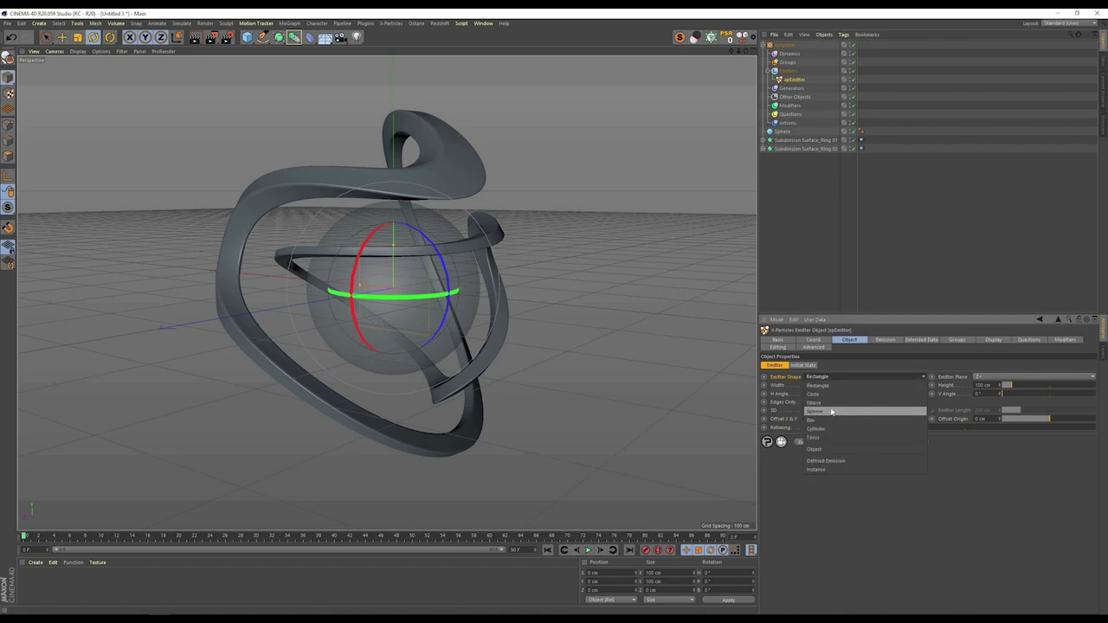
pyautogui.click(833, 411)
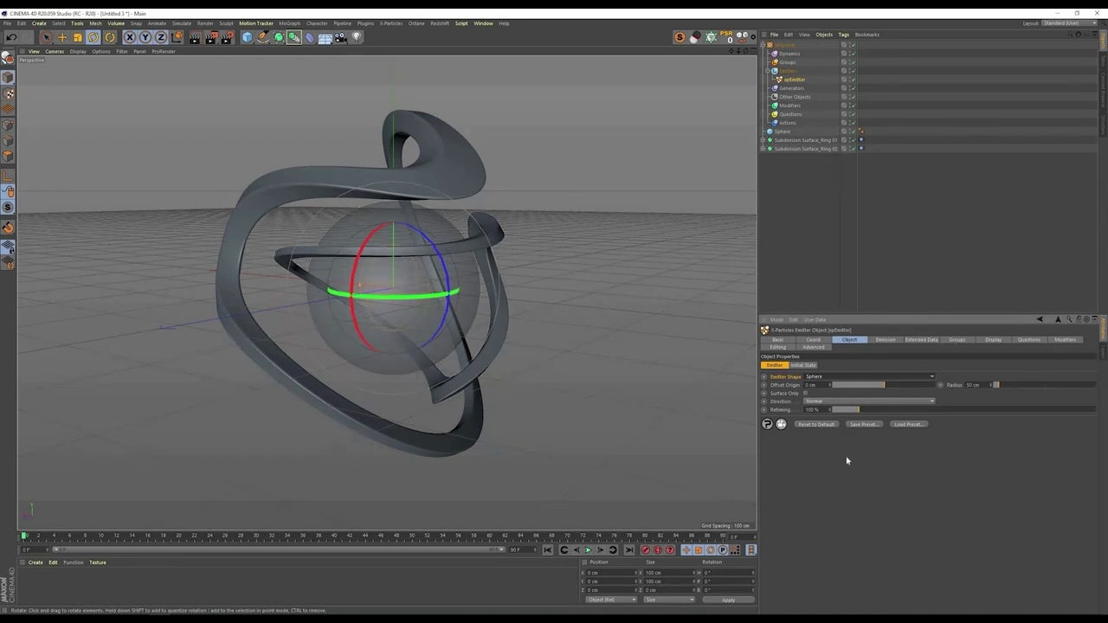
# Step: Set the emitter's editor display to Circle (Filled) and play the animation to preview the particles
pyautogui.click(993, 339)
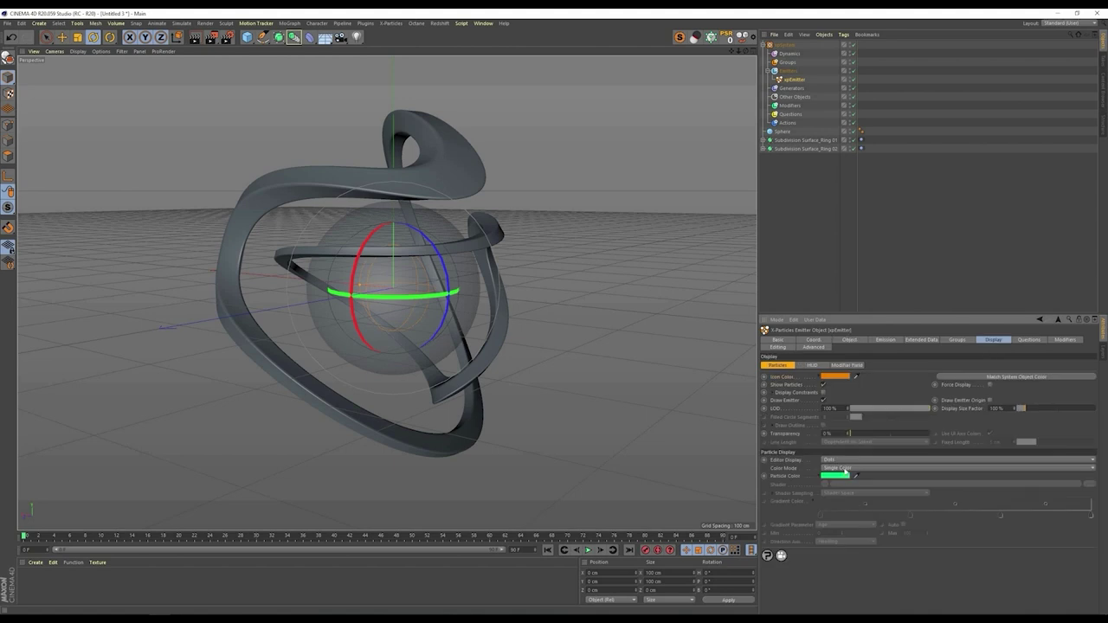
pyautogui.click(829, 461)
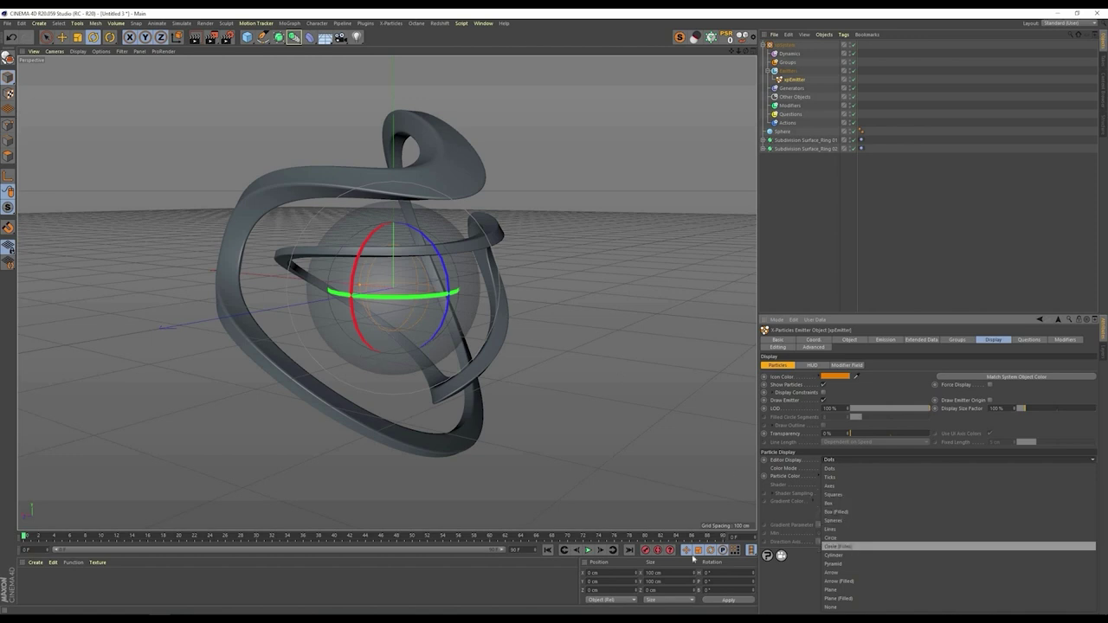
pyautogui.click(589, 551)
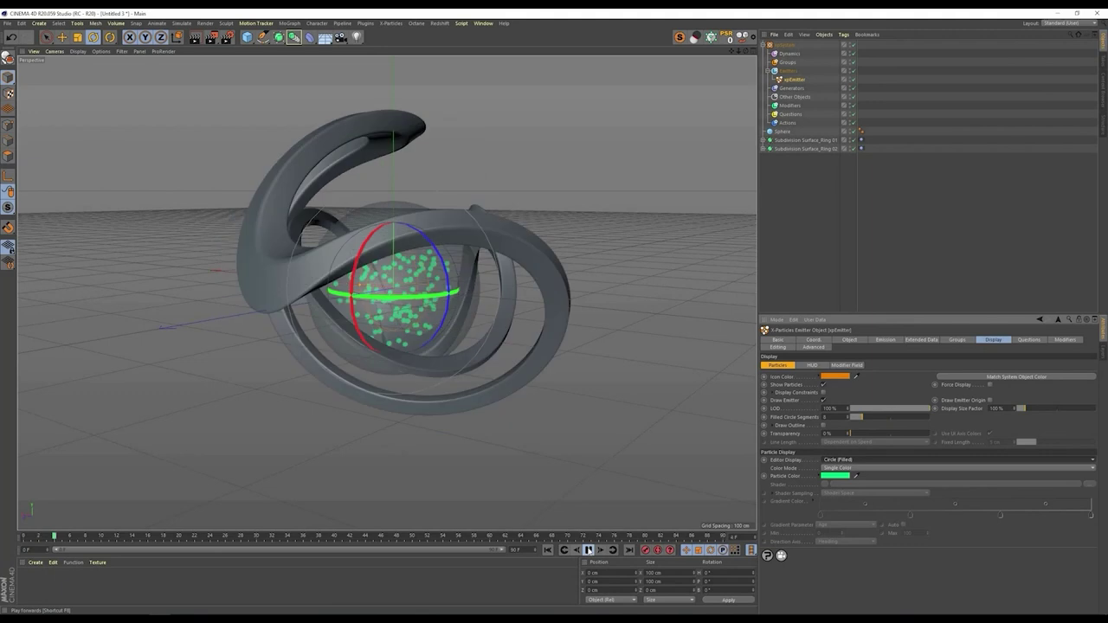
pyautogui.press('F8')
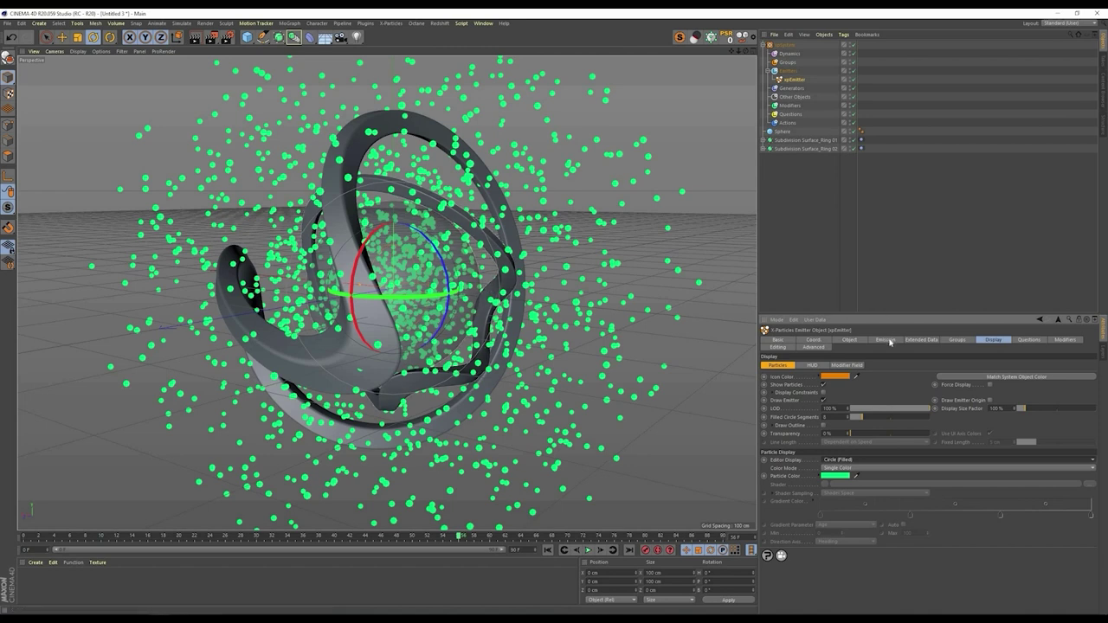
# Step: Set the emitted particles' radius to 0.8 cm with 0.5 cm variation, and replay the simulation from the start
pyautogui.click(890, 343)
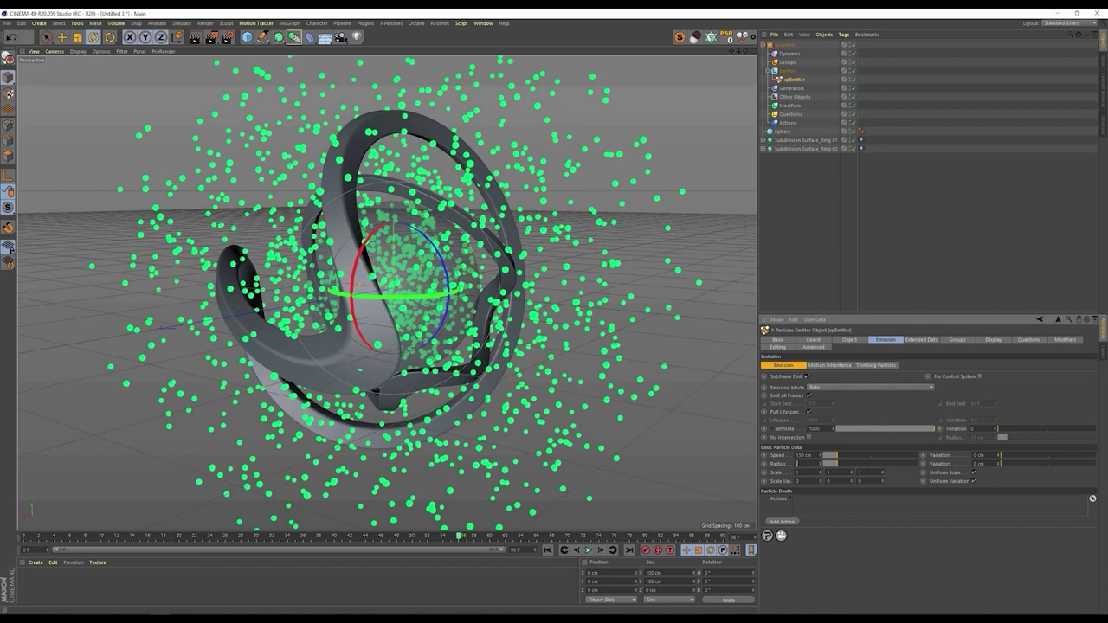
pyautogui.write('.8')
pyautogui.press('Return')
pyautogui.click(548, 550)
pyautogui.click(588, 549)
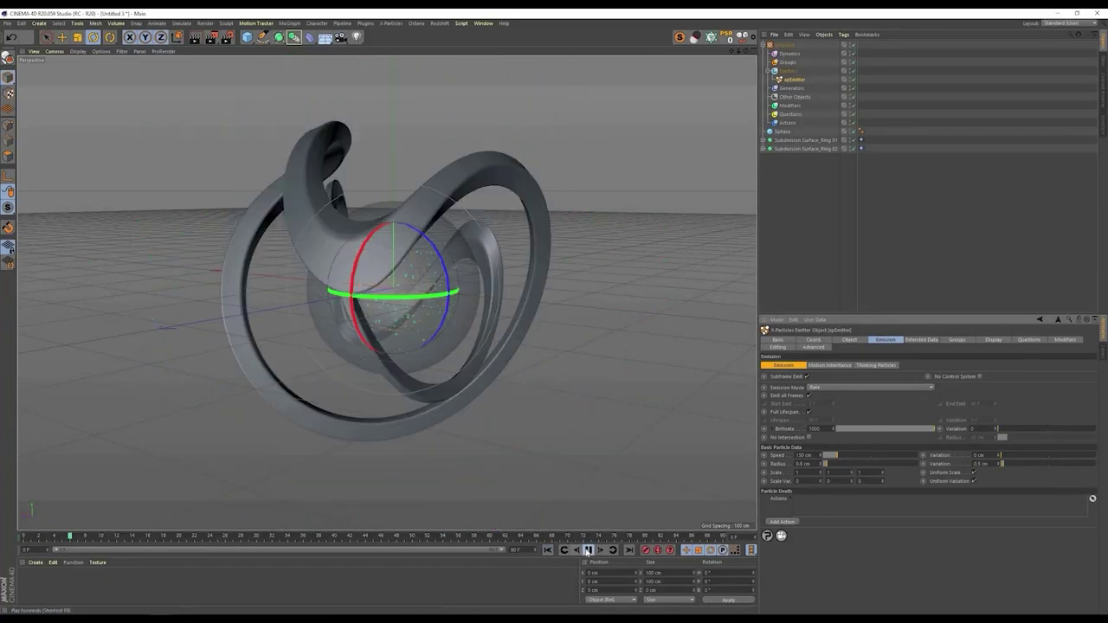
pyautogui.click(589, 549)
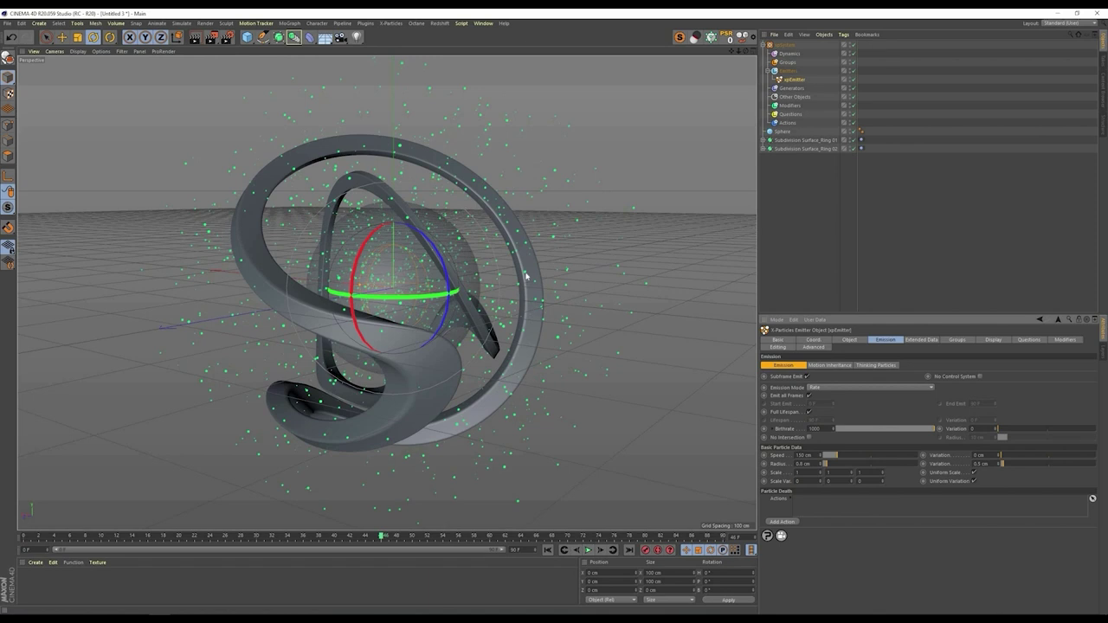
# Step: Add an xpCollider tag to the sphere and set its collision normals to Any
pyautogui.click(819, 229)
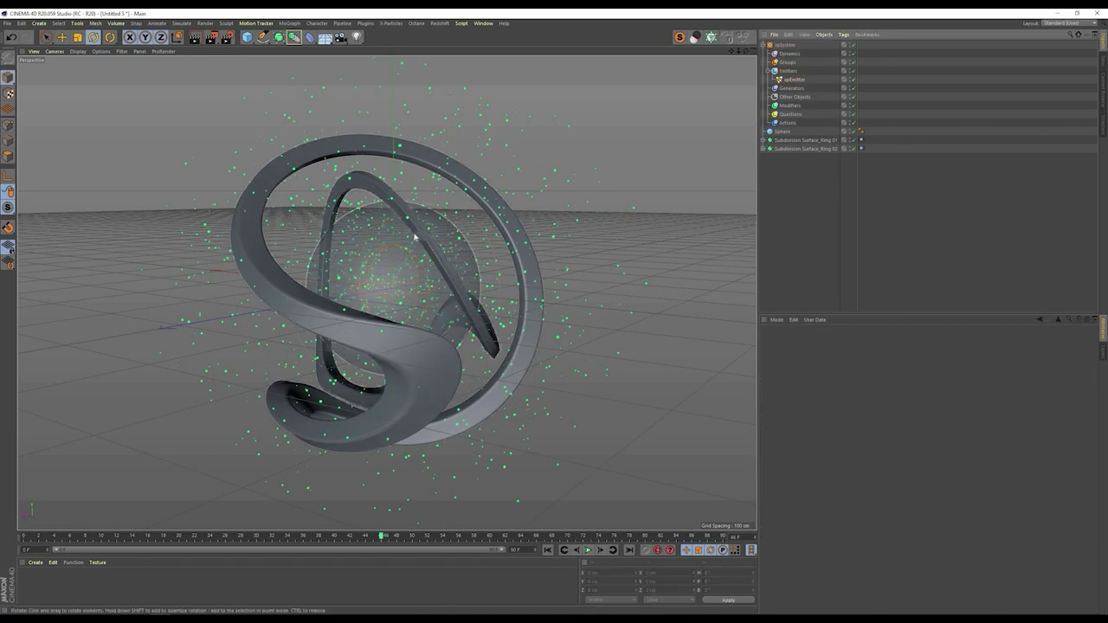
pyautogui.rightClick(783, 133)
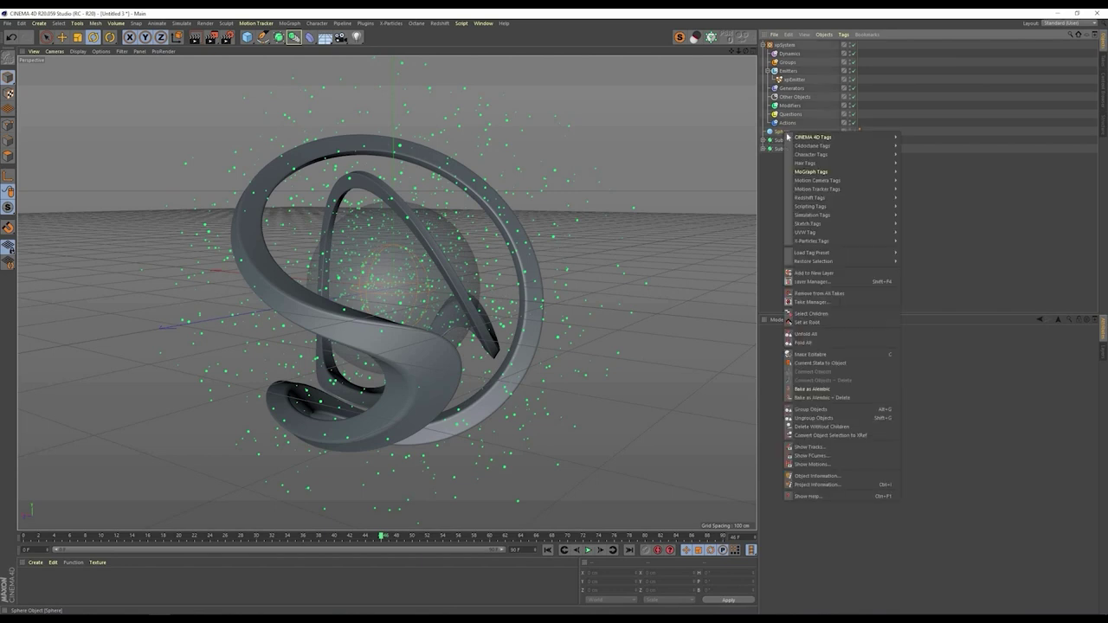
pyautogui.moveTo(809, 241)
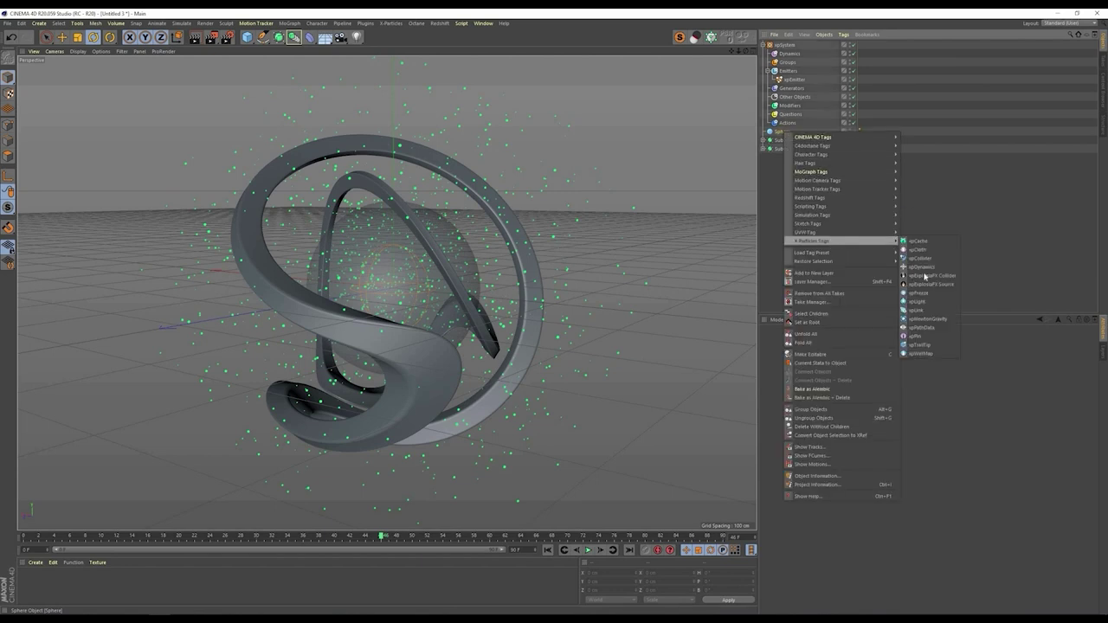
pyautogui.click(923, 259)
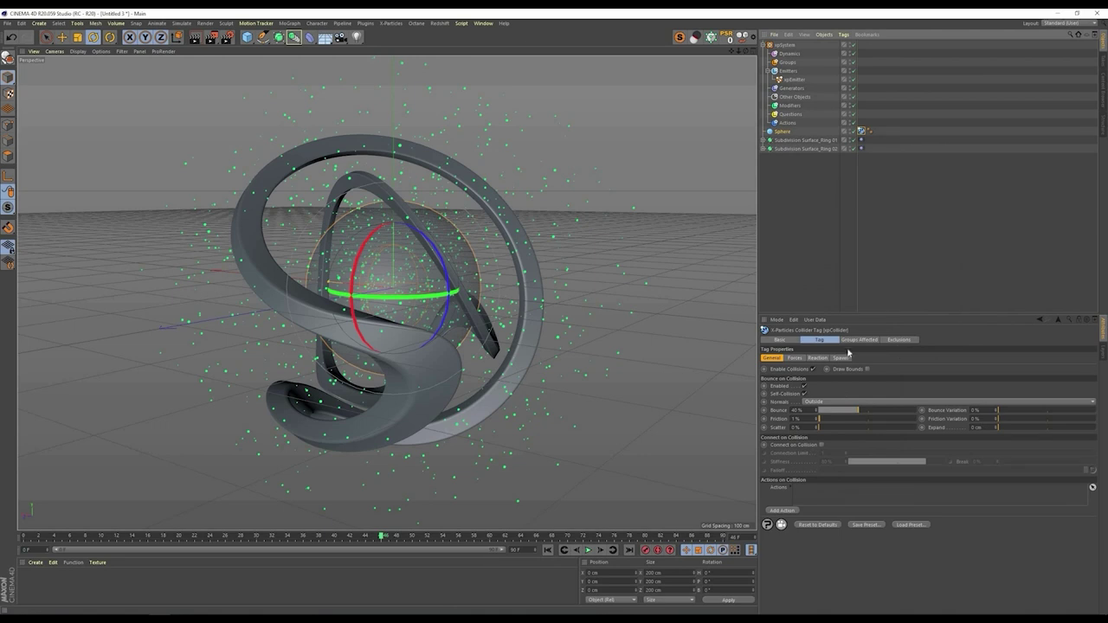
pyautogui.click(811, 403)
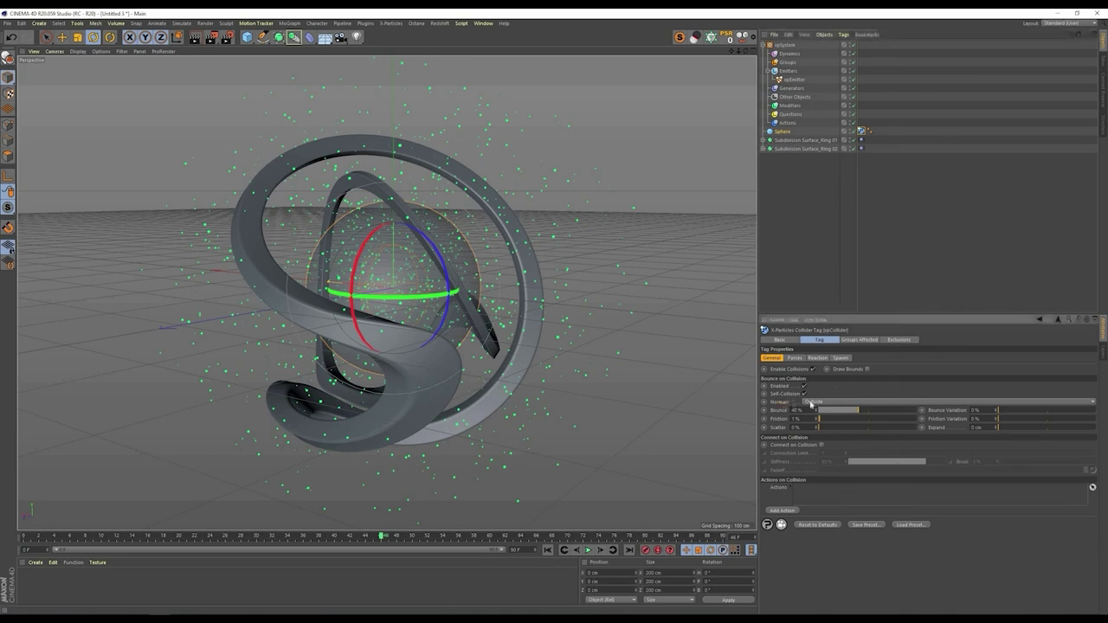
pyautogui.click(815, 409)
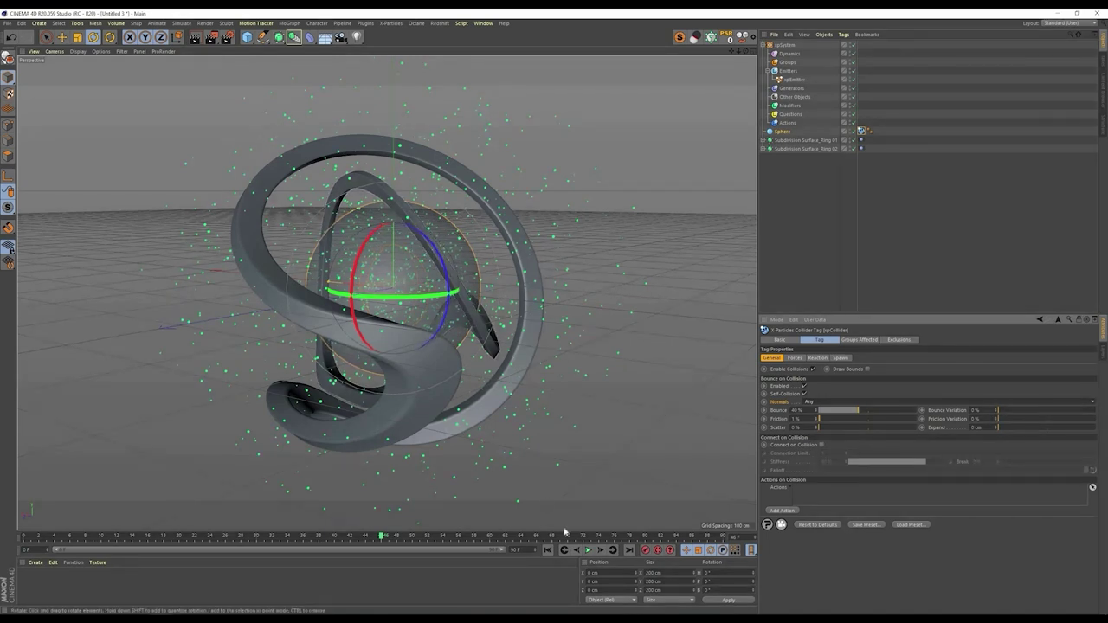
# Step: Replay the simulation from the start to check how the particles collide inside the sphere, stopping at about frame 27
pyautogui.click(548, 550)
pyautogui.click(589, 550)
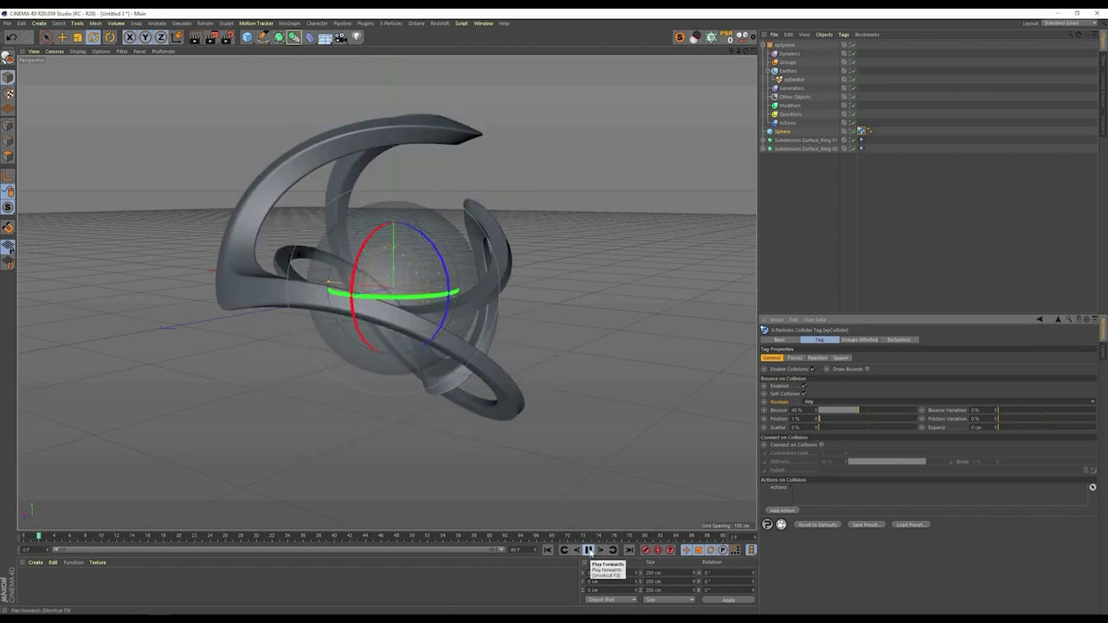
pyautogui.press('F8')
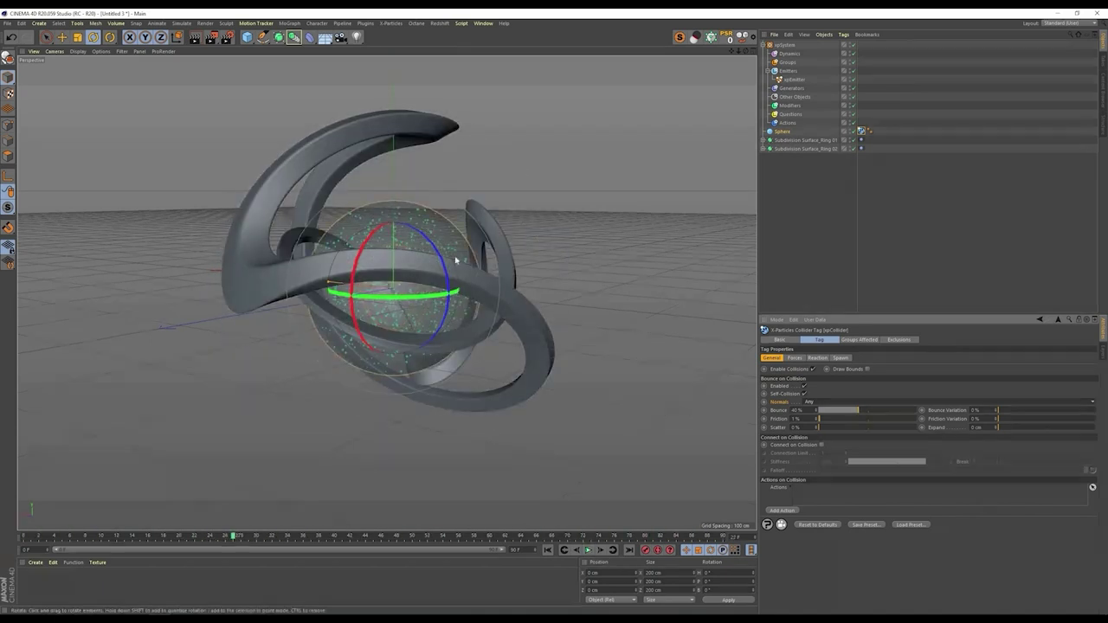
pyautogui.click(768, 201)
# Step: Store the xpEmitter's current particle distribution as its initial state and enable its use
pyautogui.click(793, 80)
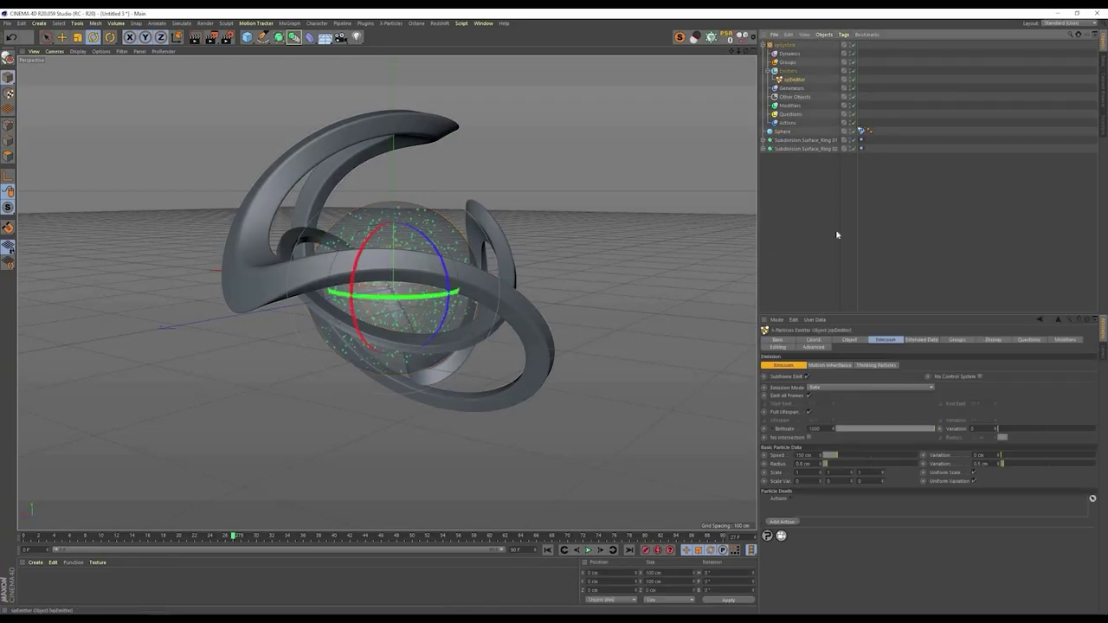
pyautogui.click(850, 341)
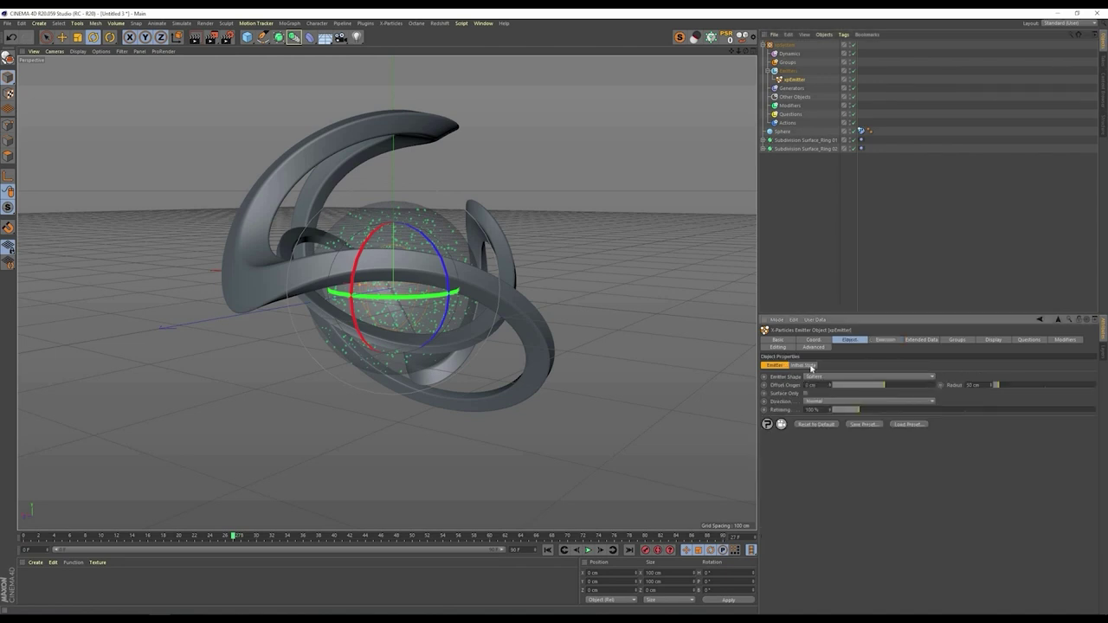
pyautogui.click(809, 366)
pyautogui.click(837, 385)
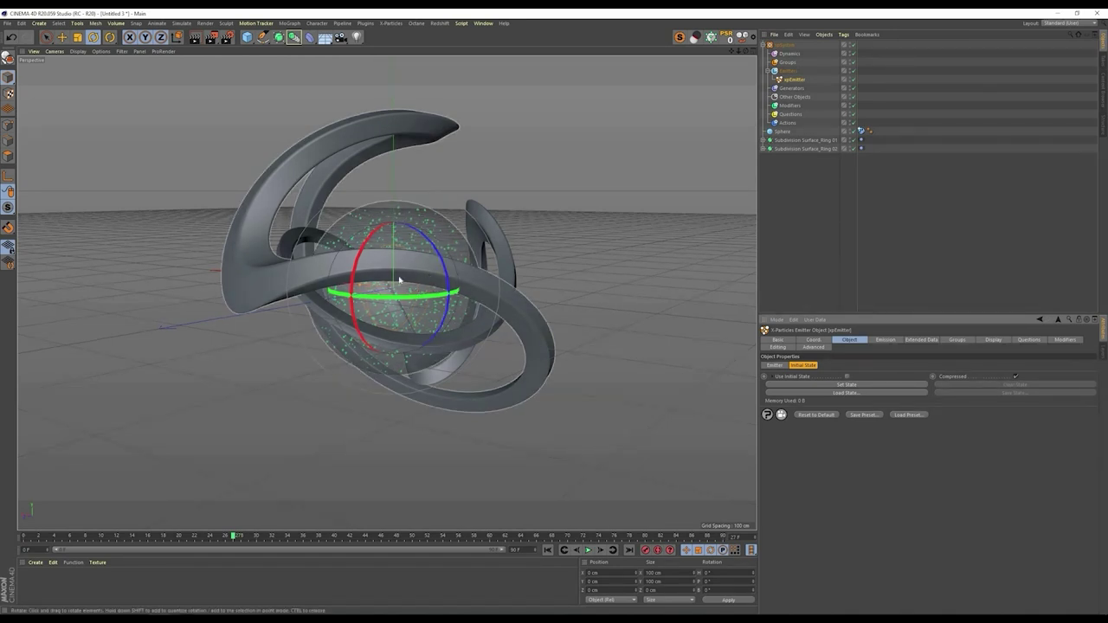
pyautogui.click(826, 388)
# Step: Replay the simulation from the start to check how the particles behave with the stored initial state
pyautogui.click(588, 551)
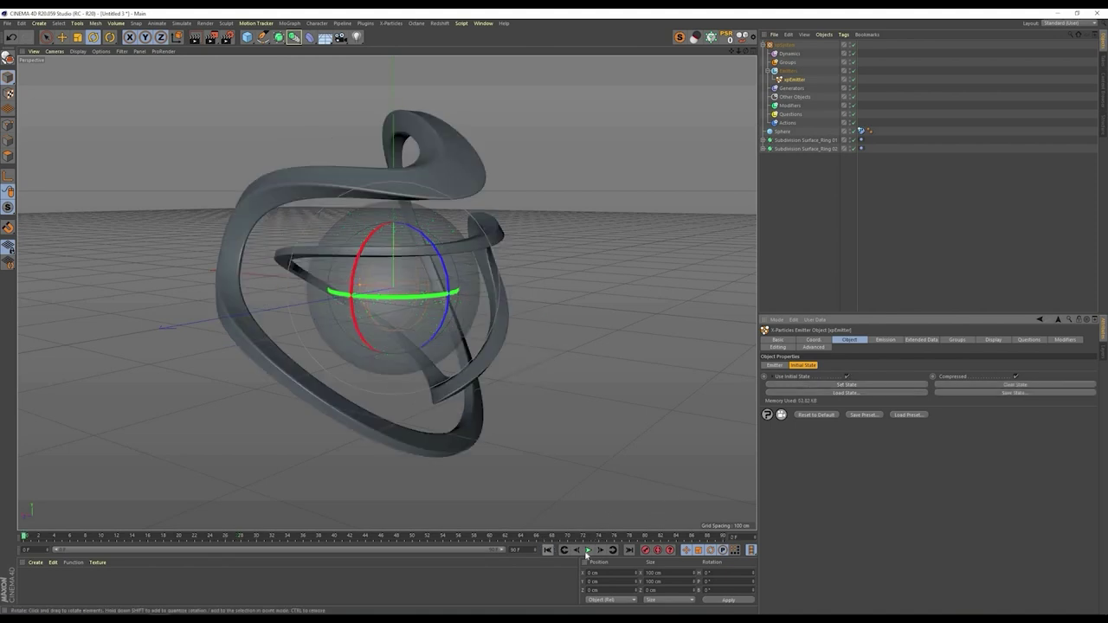
pyautogui.click(587, 551)
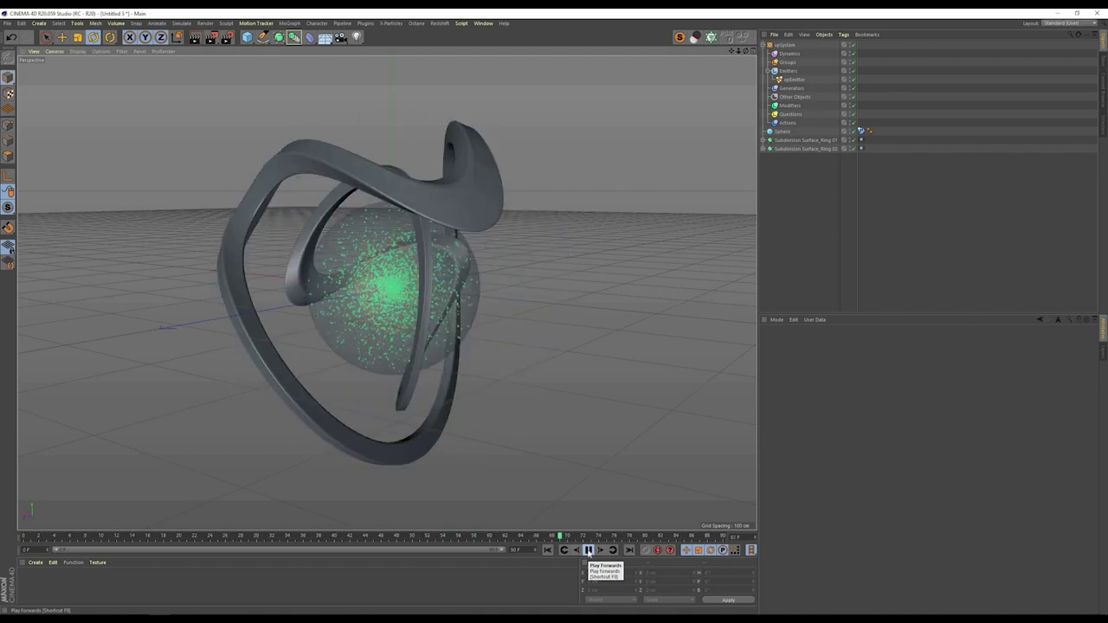
pyautogui.hotkey('shift', 'f')
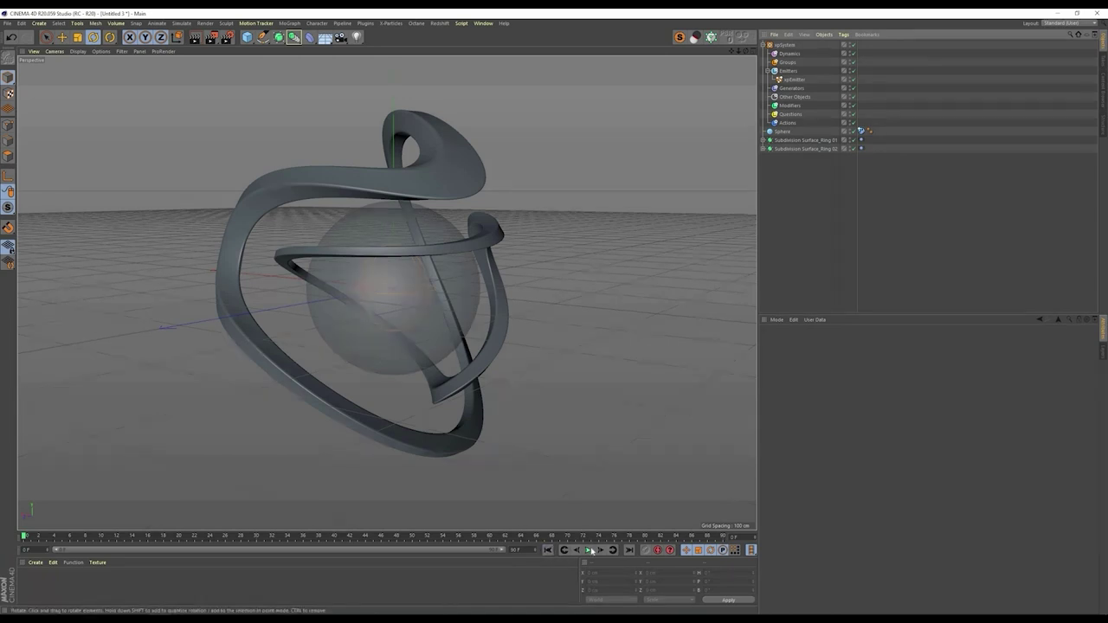
pyautogui.click(590, 551)
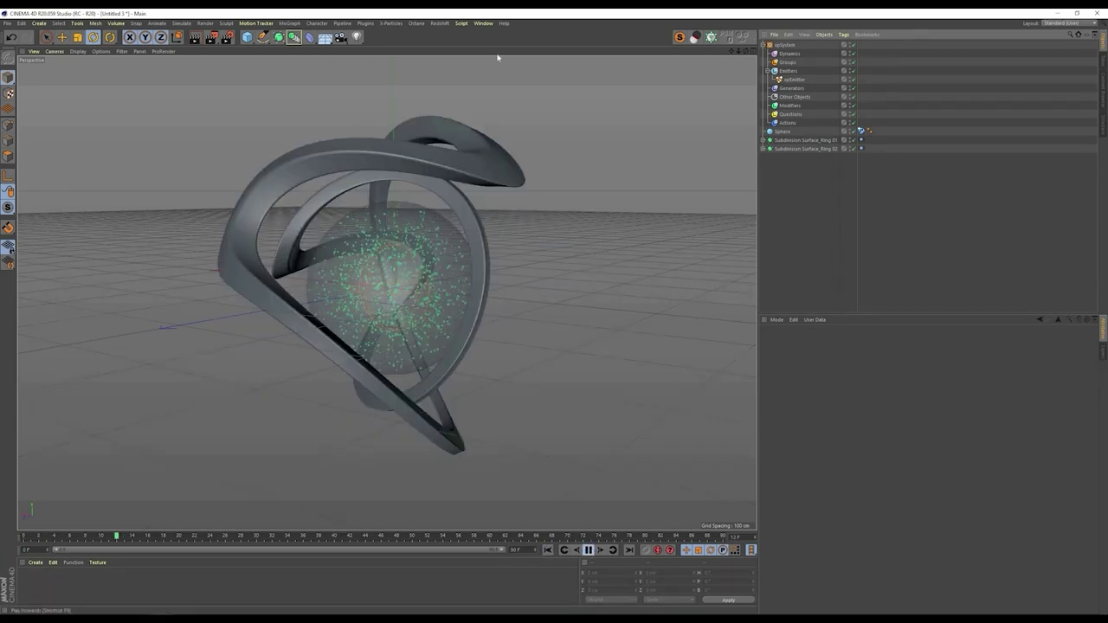
# Step: Open the Redshift RenderView and dock it beside the perspective viewport
pyautogui.click(440, 23)
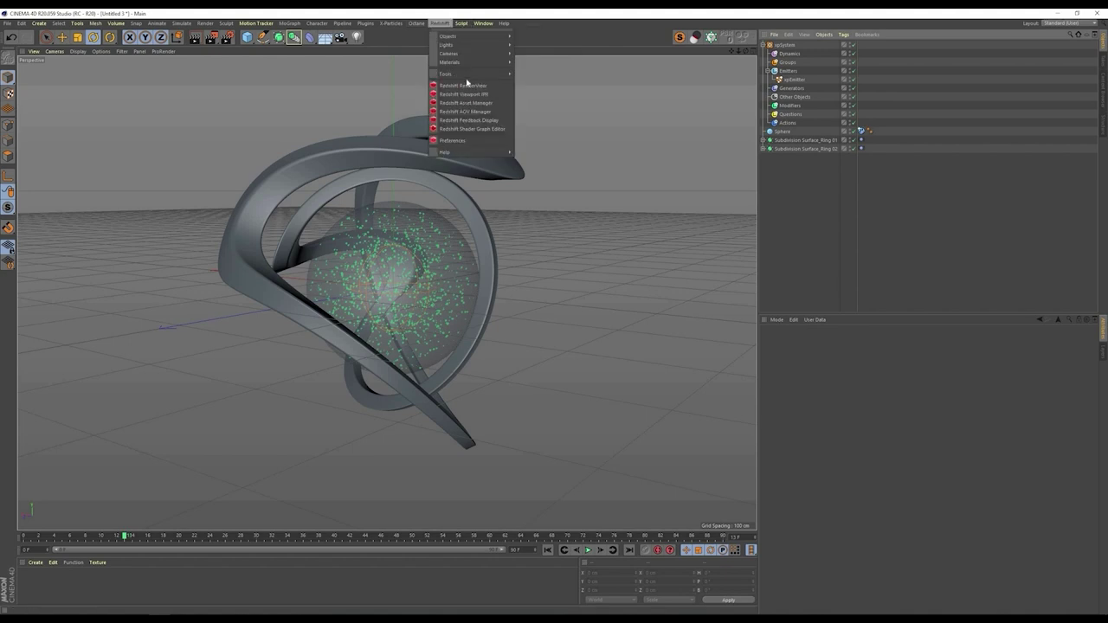
pyautogui.click(466, 85)
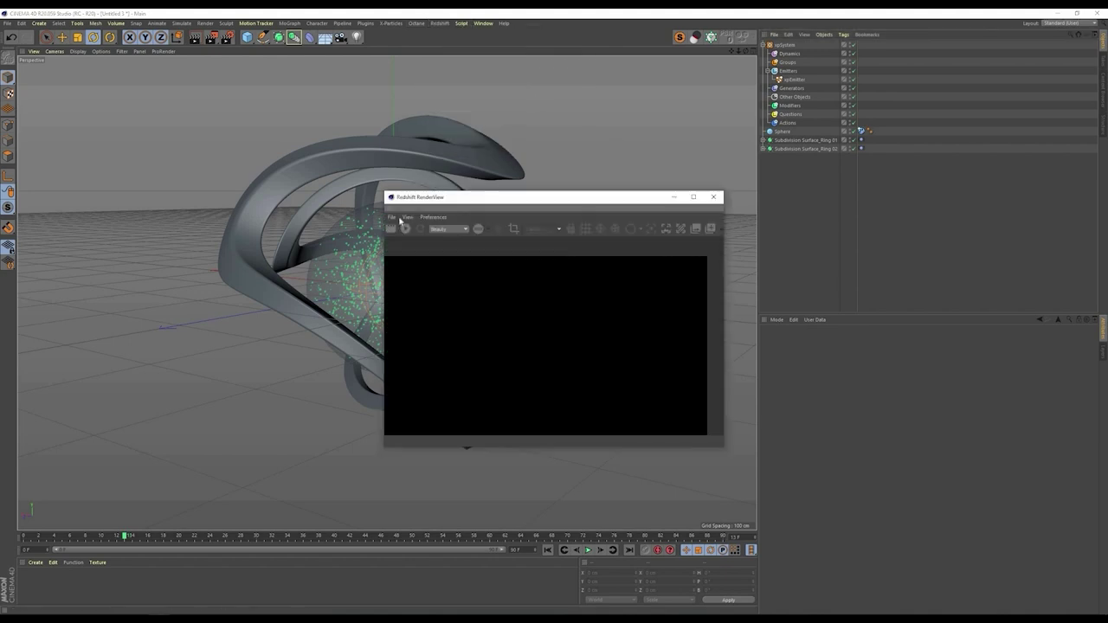
pyautogui.moveTo(390, 209); pyautogui.dragTo(746, 216)
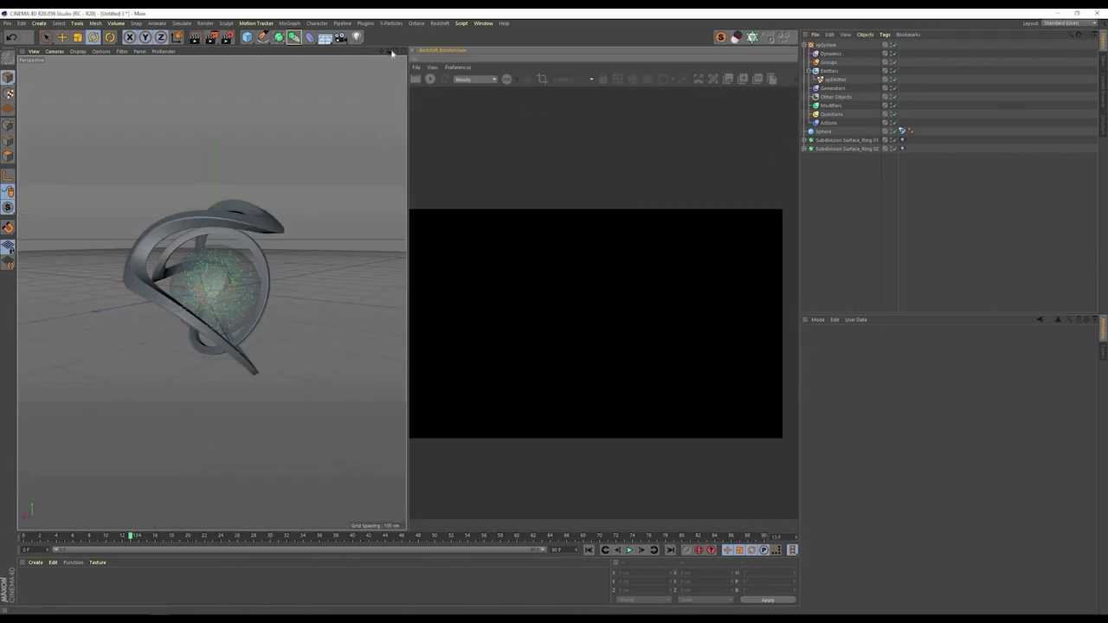
# Step: Add a Redshift dome light and load the HDRi_Studio 1 image as its dome map
pyautogui.click(440, 23)
pyautogui.moveTo(473, 45)
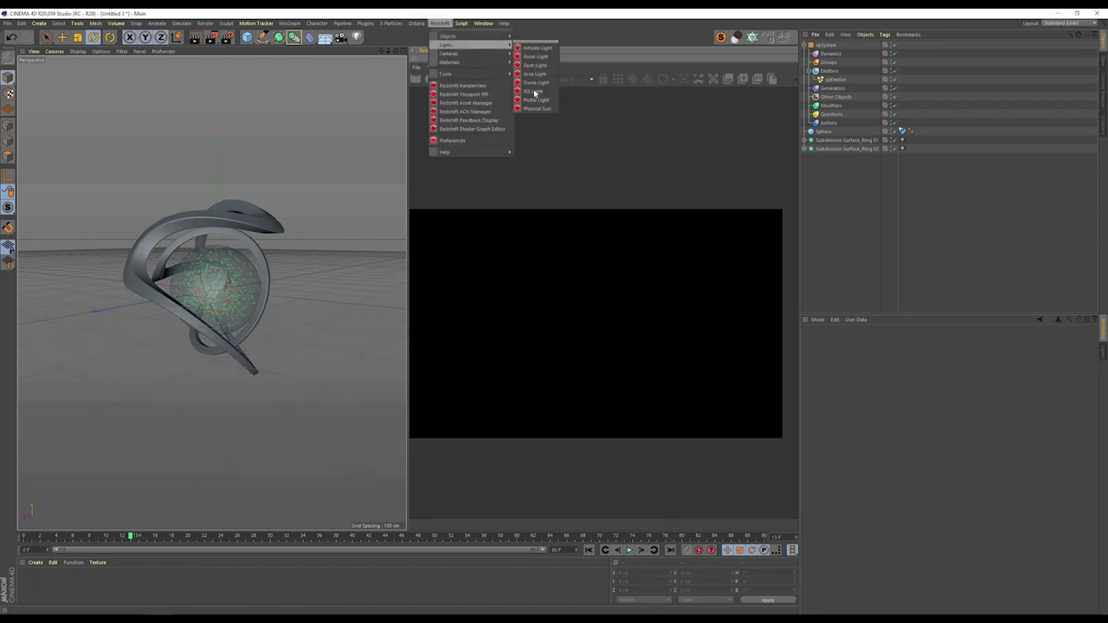
pyautogui.click(541, 91)
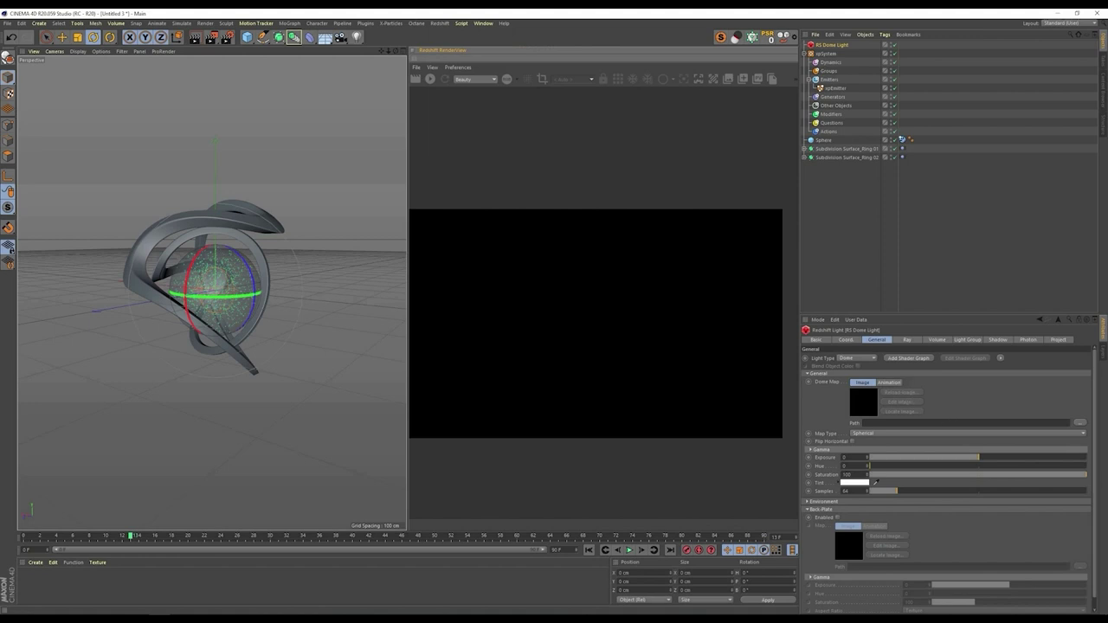
pyautogui.click(1080, 424)
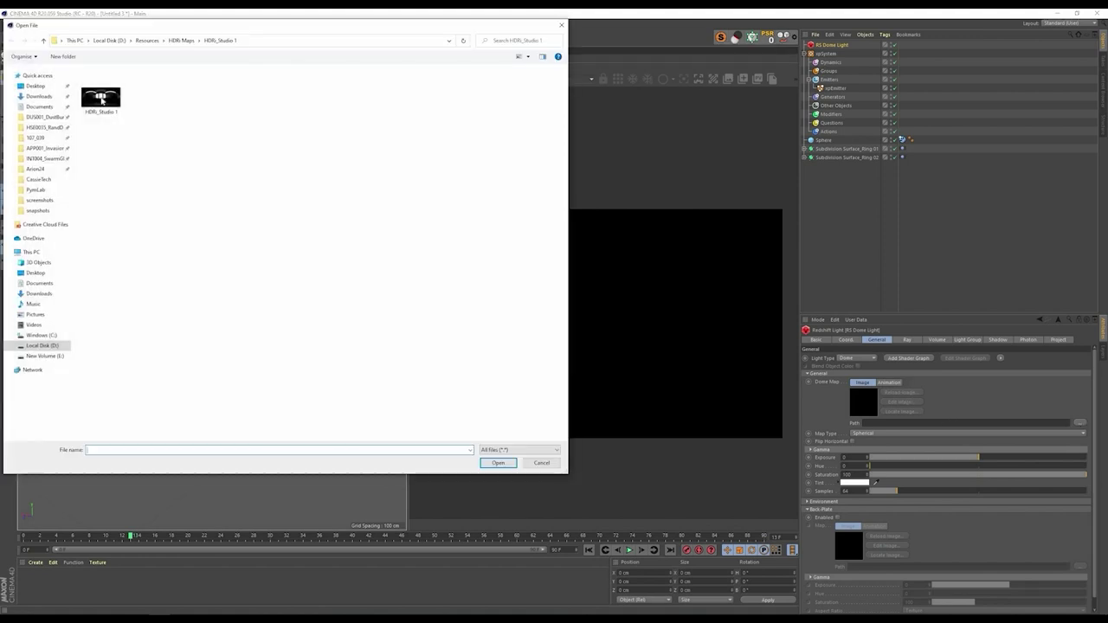
pyautogui.click(108, 104)
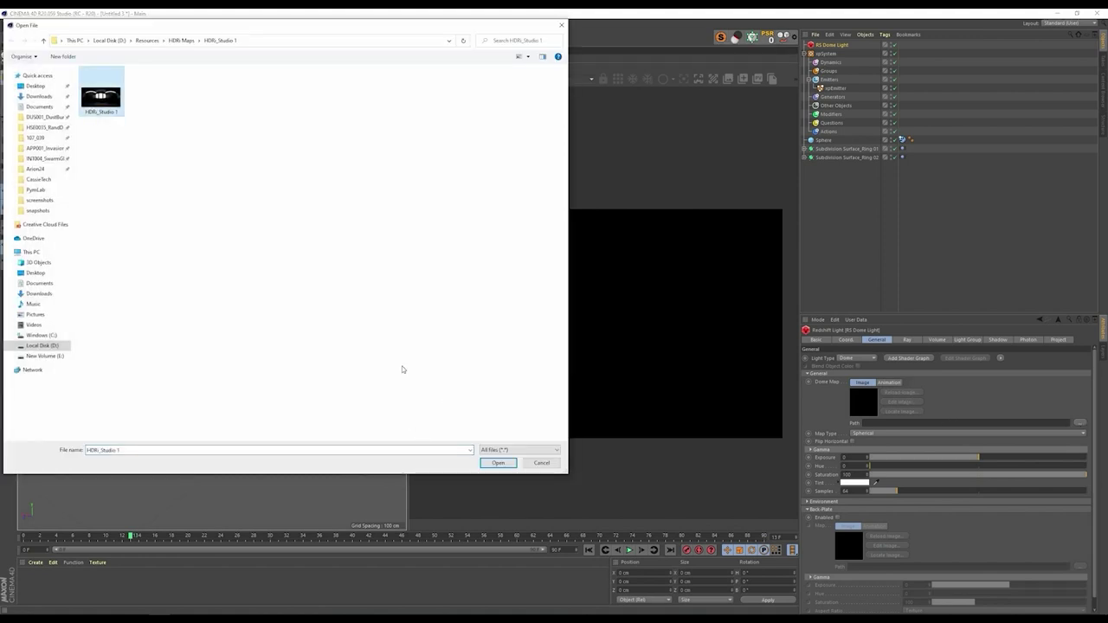
pyautogui.click(498, 463)
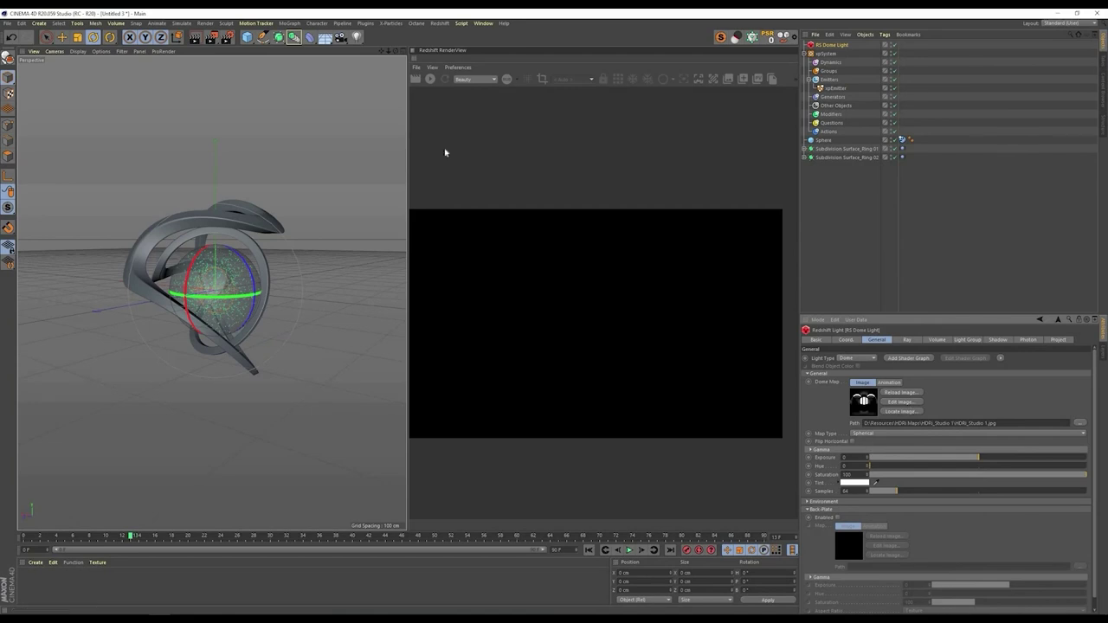
# Step: Start the live Redshift render and set the dome light's exposure to 3
pyautogui.click(429, 79)
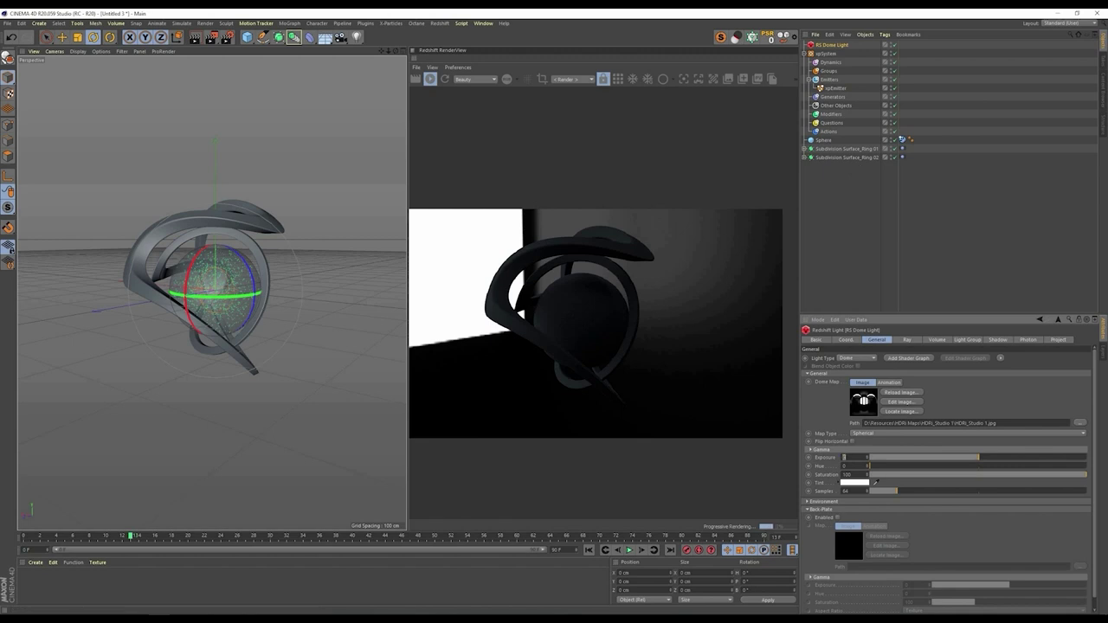
pyautogui.press('Return')
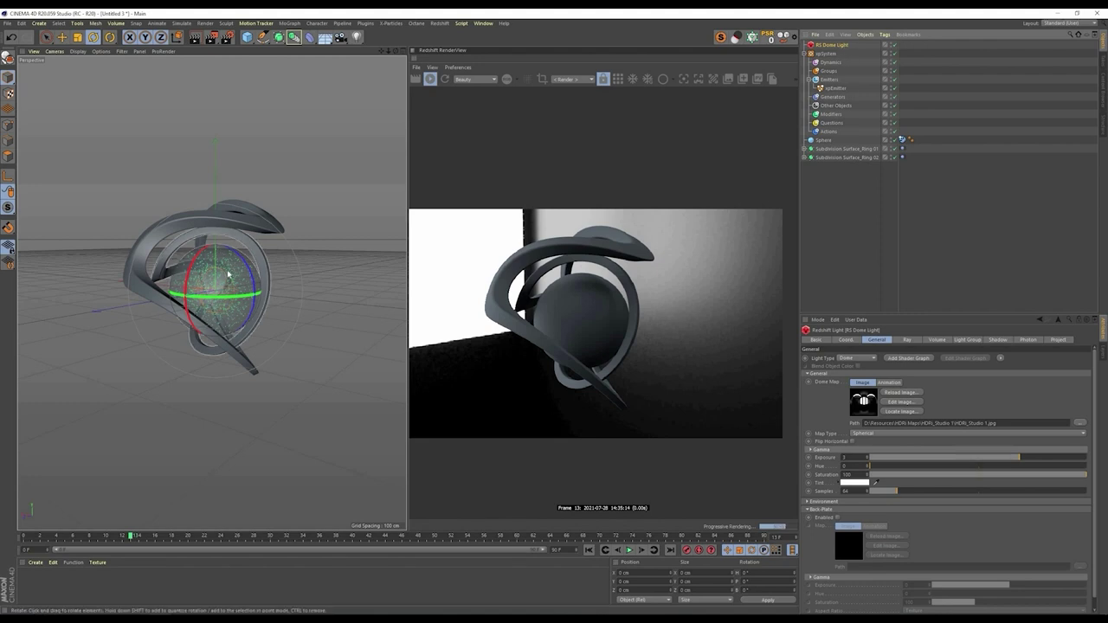
# Step: Rotate the dome light to about -48° heading, -15° pitch and -46° bank, and enable its back-plate for a black background
pyautogui.press('r')
pyautogui.moveTo(234, 302); pyautogui.dragTo(173, 225)
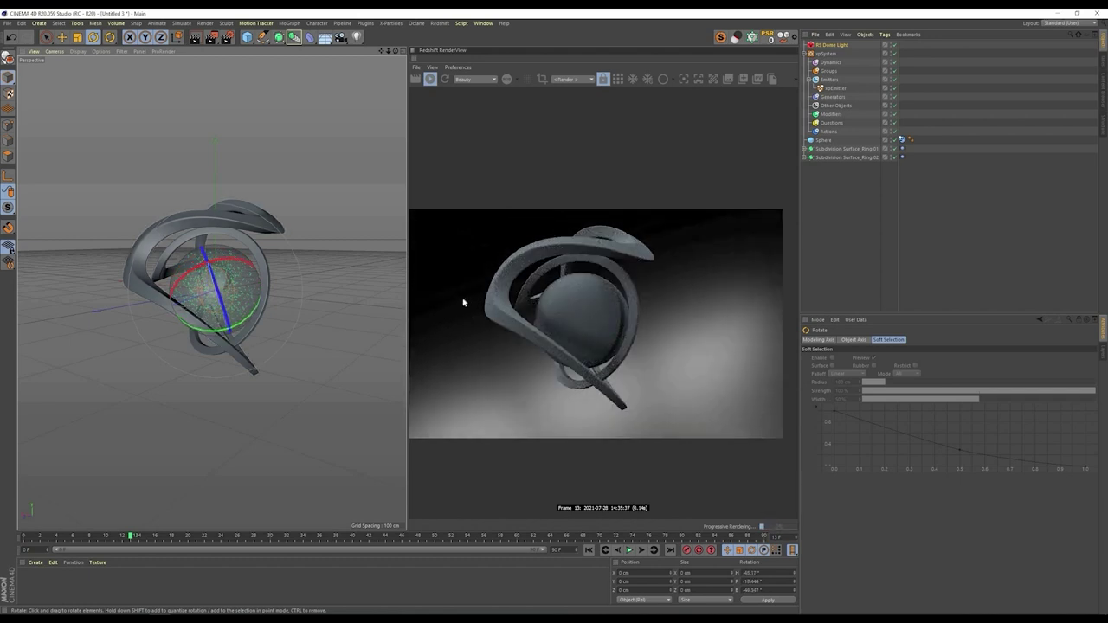
pyautogui.click(842, 46)
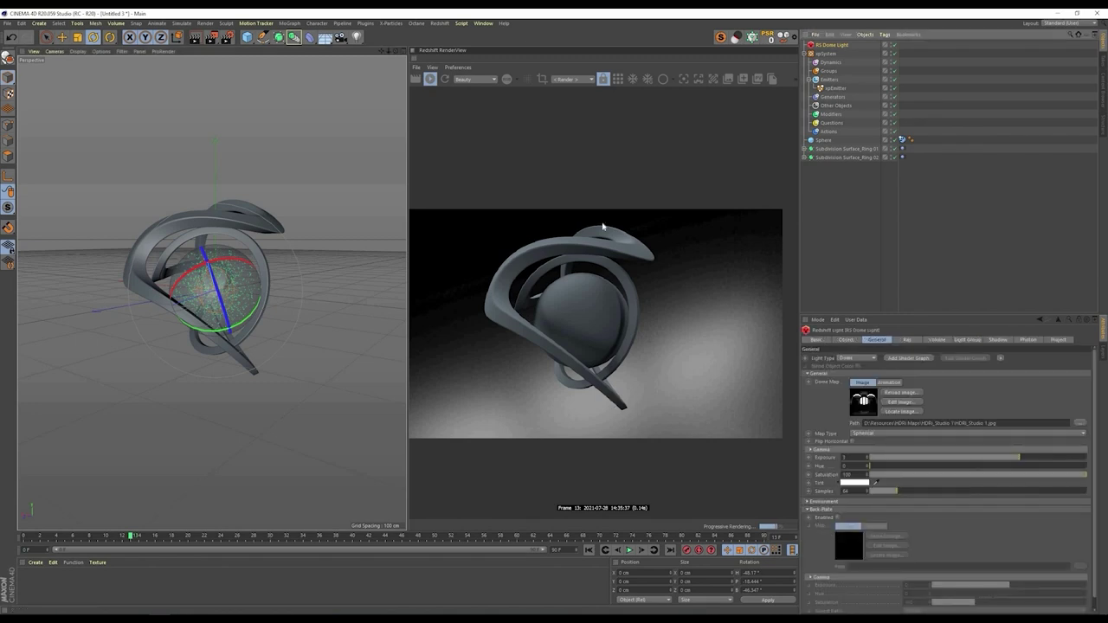
pyautogui.click(837, 518)
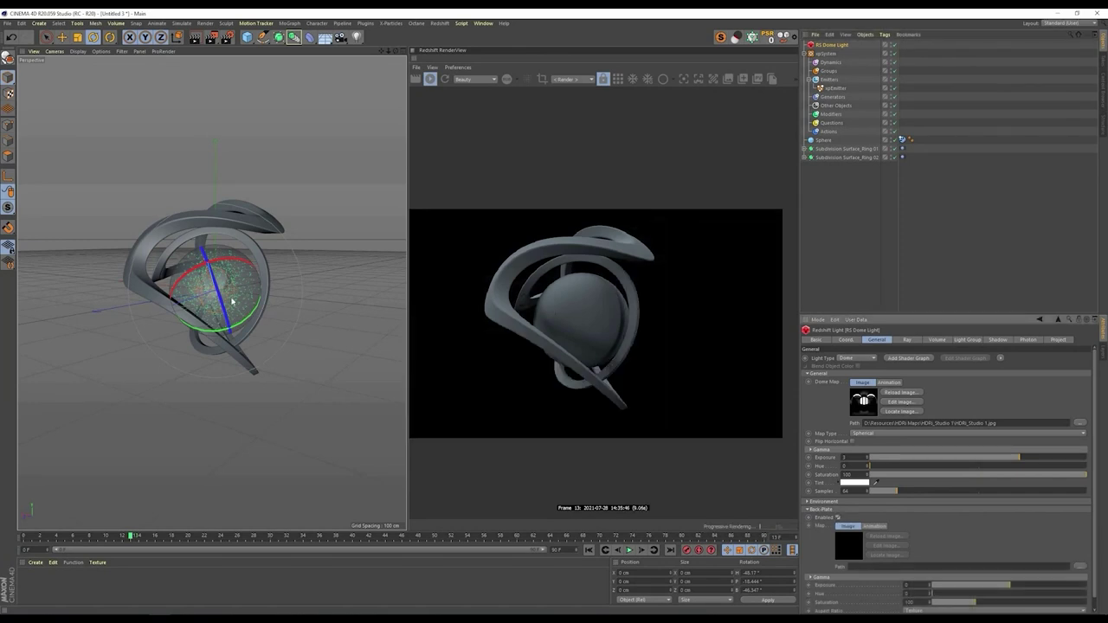
pyautogui.moveTo(246, 314); pyautogui.dragTo(194, 396)
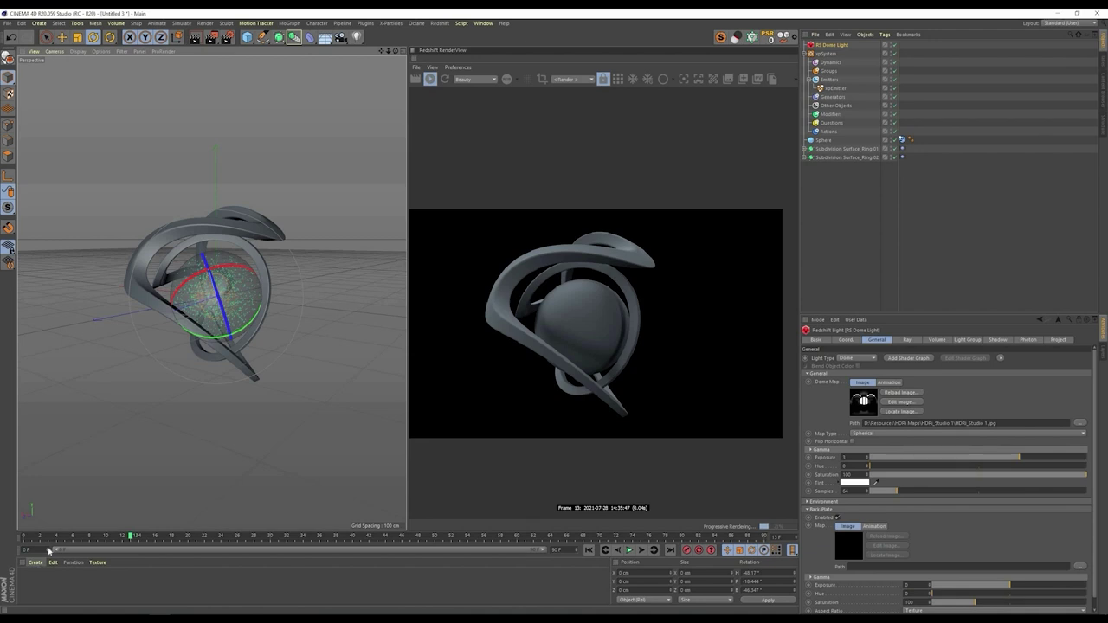
# Step: Create a Redshift material named Gold and apply it to both ring subdivision surfaces
pyautogui.click(37, 562)
pyautogui.moveTo(71, 466)
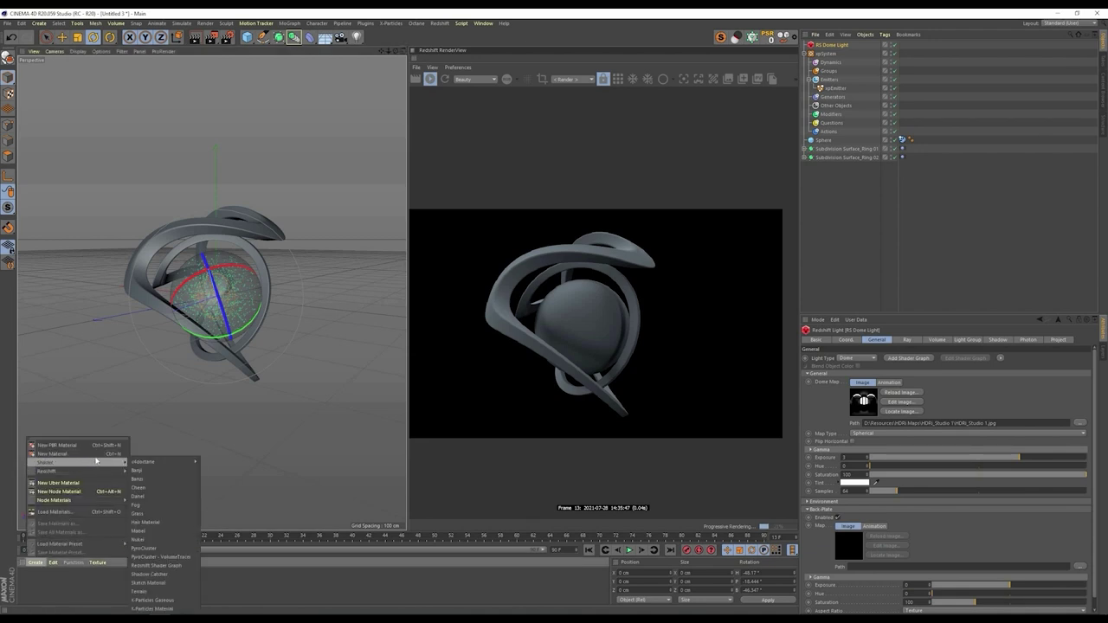
pyautogui.moveTo(111, 472)
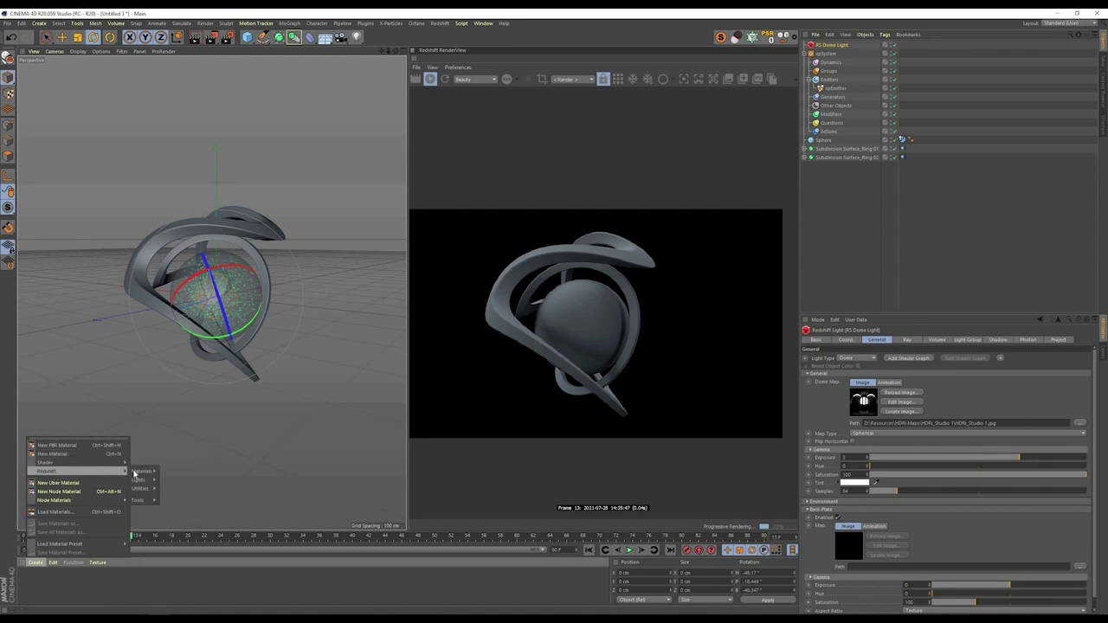
pyautogui.click(175, 472)
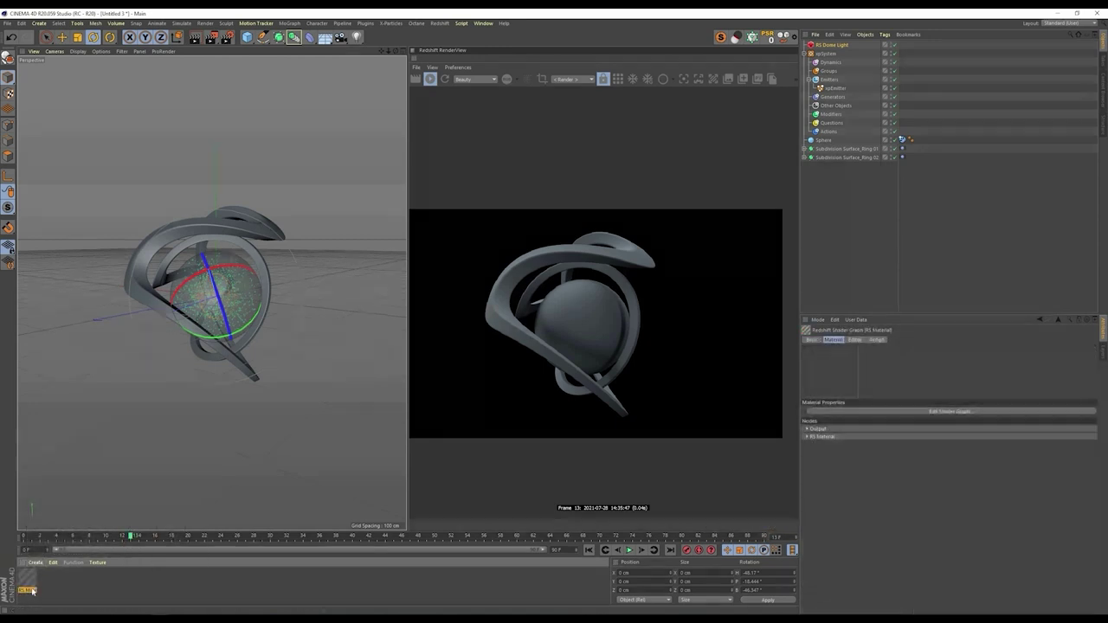
pyautogui.write('G')
pyautogui.press('Return')
pyautogui.moveTo(32, 586); pyautogui.dragTo(911, 158)
pyautogui.click(32, 582)
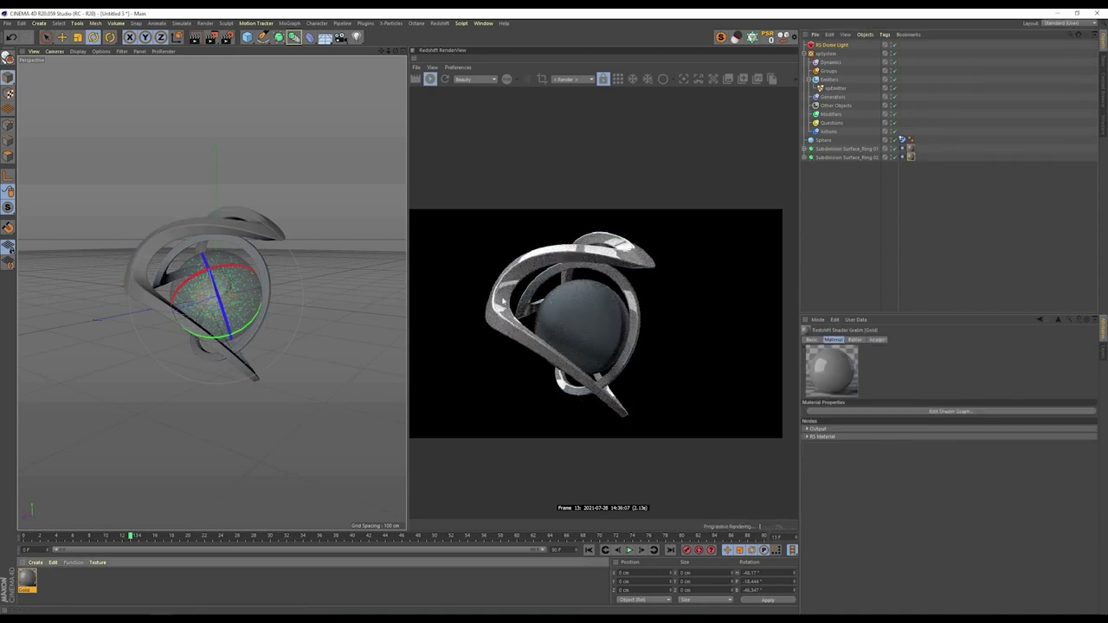
# Step: Open the Gold material's shader graph and set the RS Material's base properties preset to Gold
pyautogui.doubleClick(26, 580)
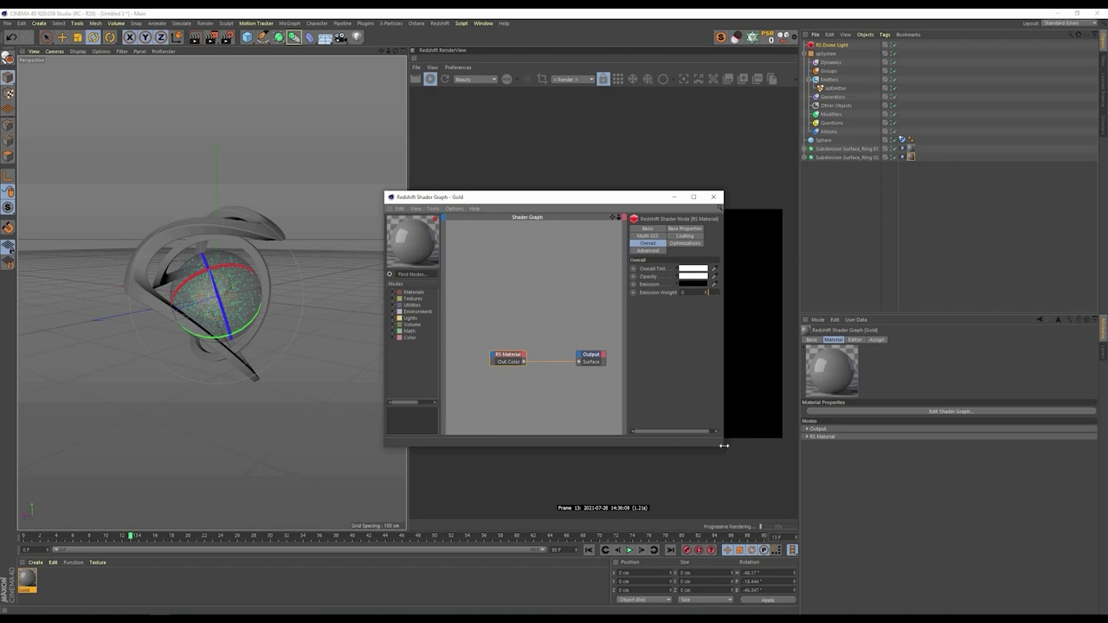
pyautogui.moveTo(729, 452); pyautogui.dragTo(818, 448)
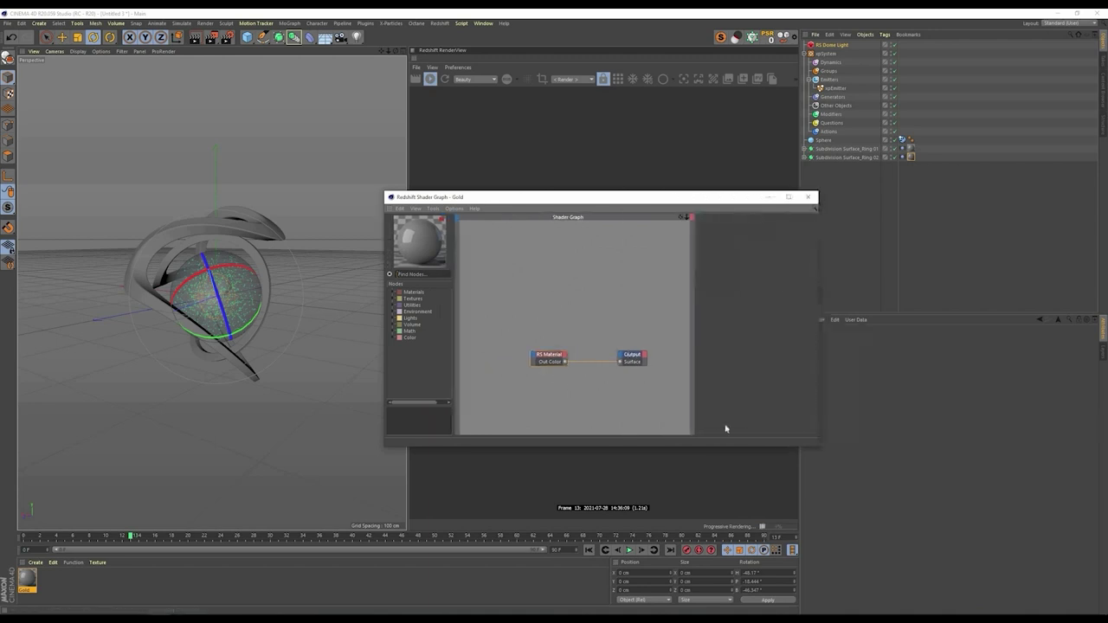
pyautogui.moveTo(764, 503); pyautogui.dragTo(764, 524)
pyautogui.moveTo(566, 431); pyautogui.dragTo(518, 340)
pyautogui.click(752, 229)
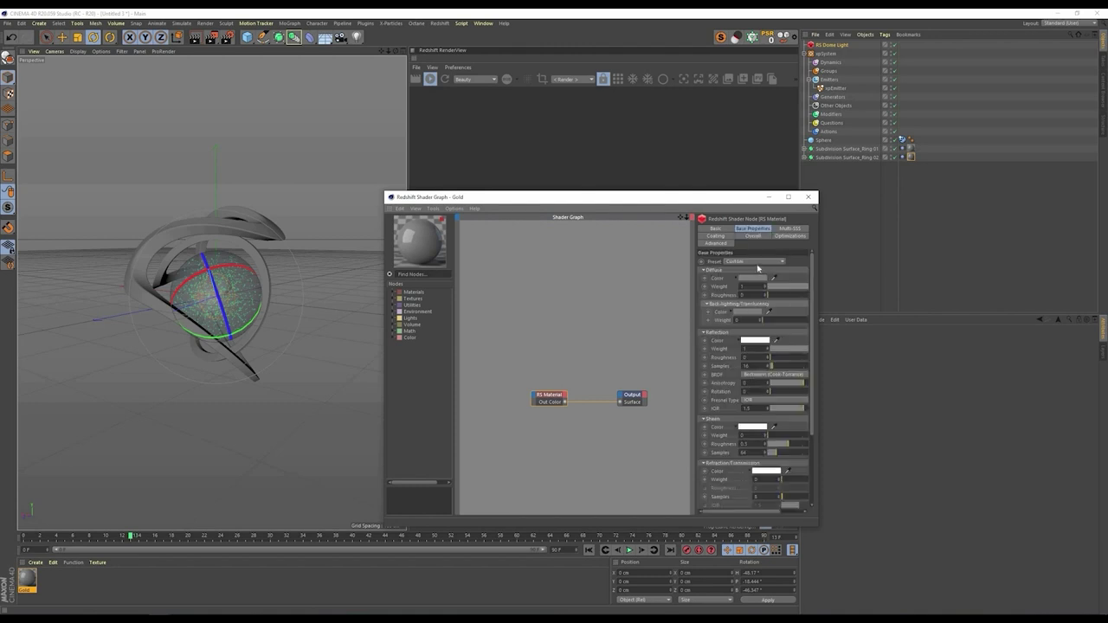
pyautogui.click(754, 262)
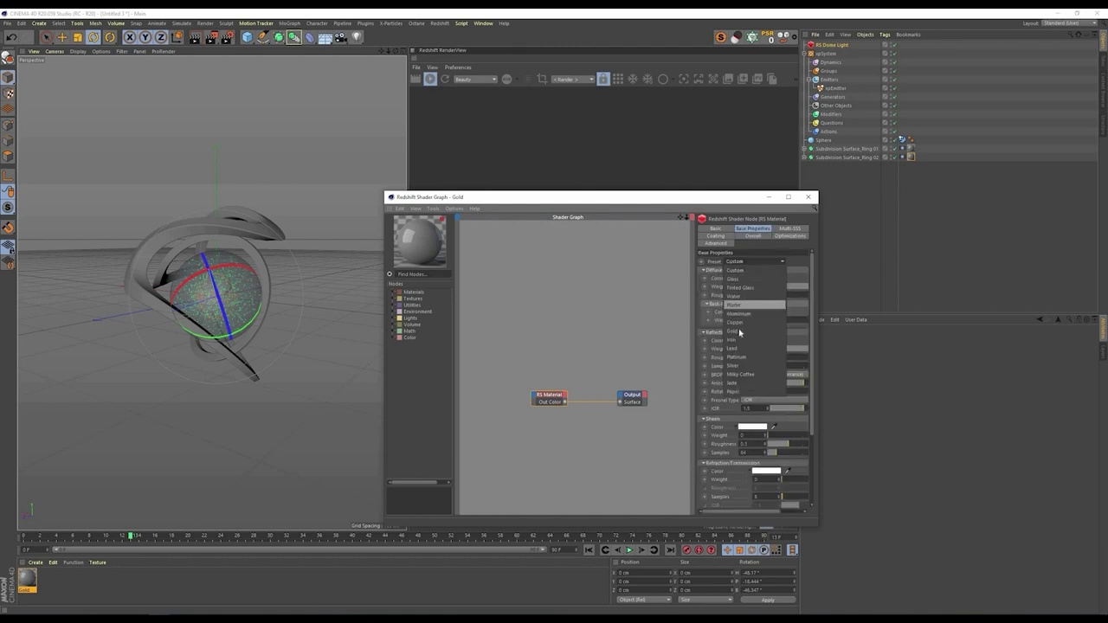
pyautogui.click(738, 331)
# Step: Shift the Gold material's reflectivity colour to a more orange hue
pyautogui.moveTo(485, 196); pyautogui.dragTo(258, 335)
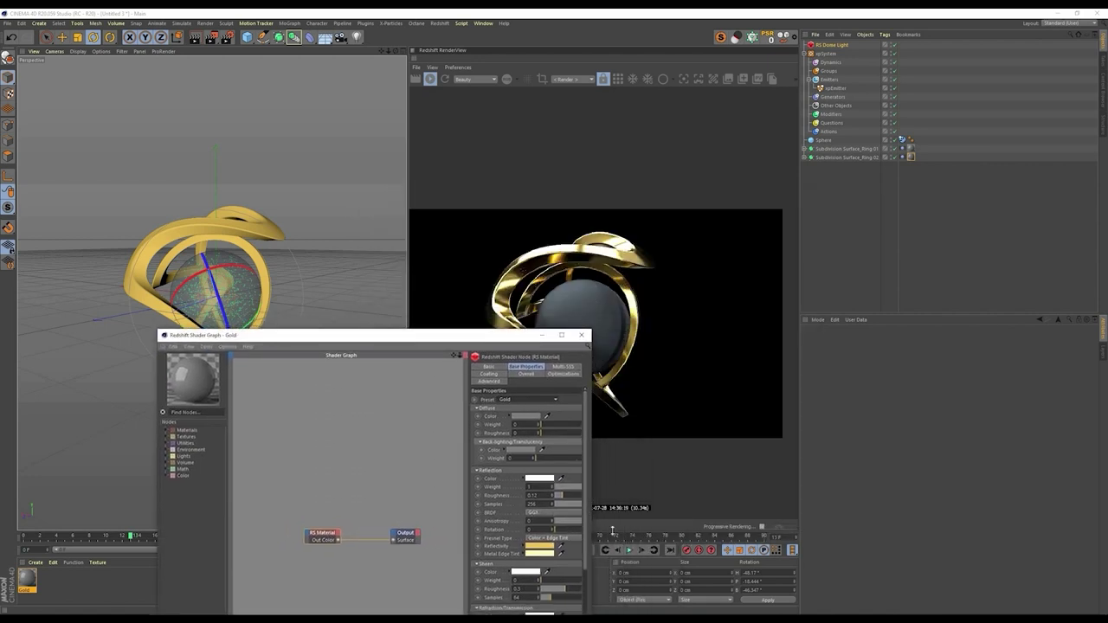
pyautogui.moveTo(591, 529); pyautogui.dragTo(738, 524)
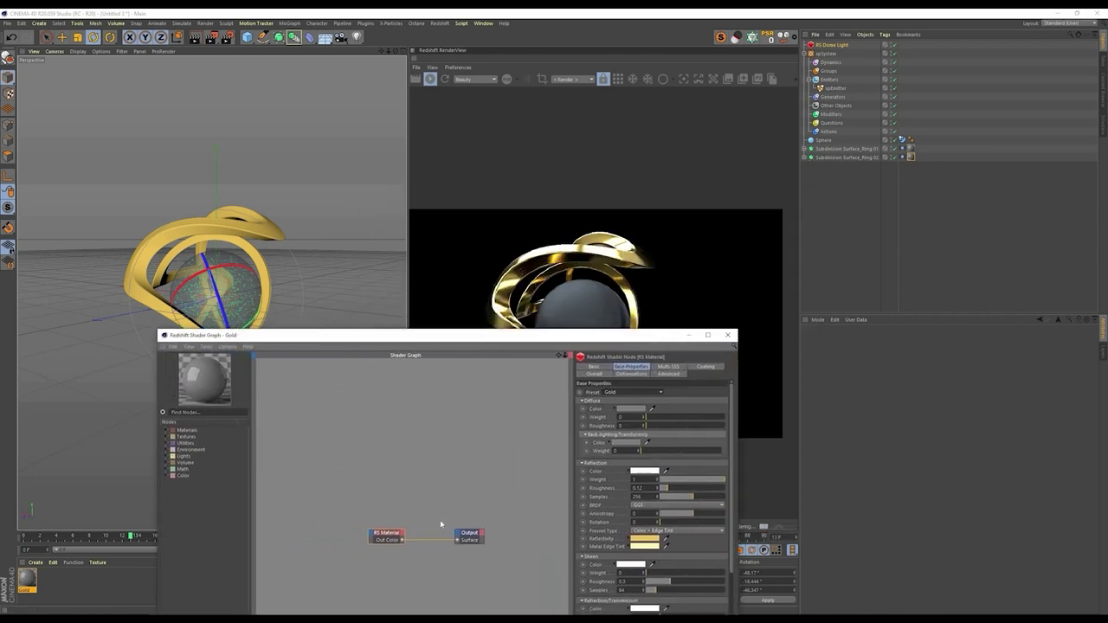
pyautogui.click(647, 542)
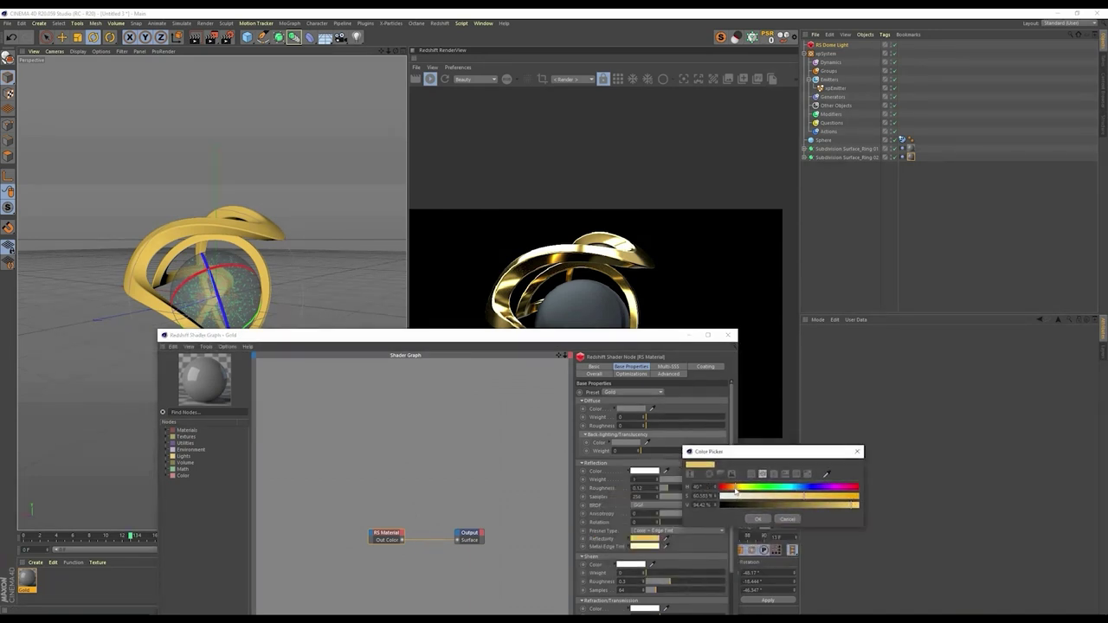
pyautogui.moveTo(734, 490); pyautogui.dragTo(732, 491)
pyautogui.click(760, 521)
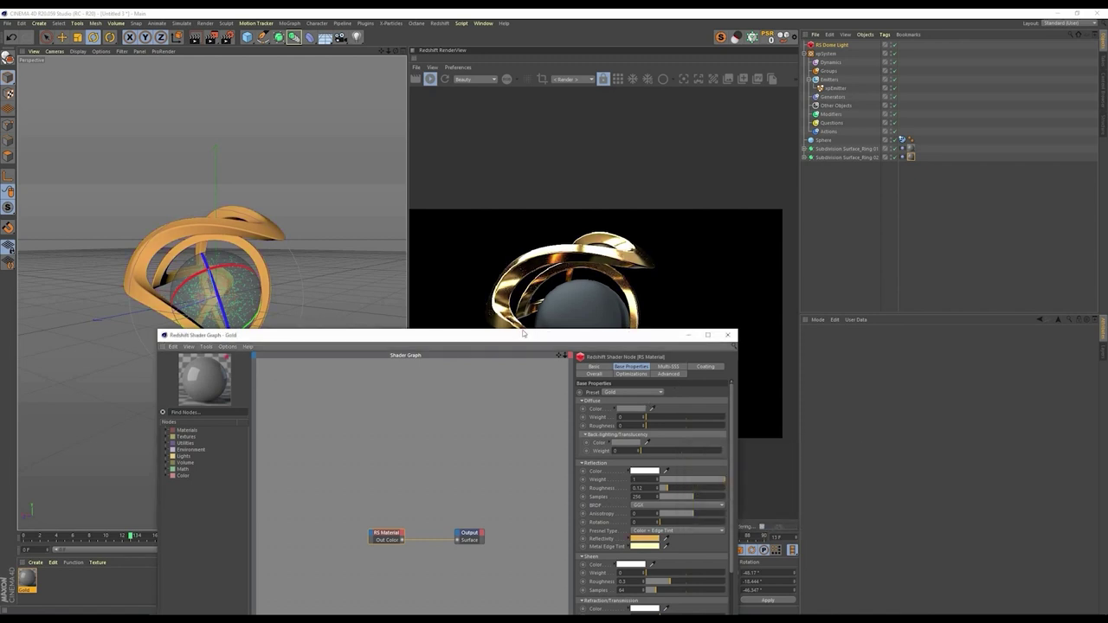
# Step: Add a Maxon Noise node to the Gold material's graph and connect its colour output to the RS Material's reflection roughness
pyautogui.moveTo(523, 333); pyautogui.dragTo(501, 328)
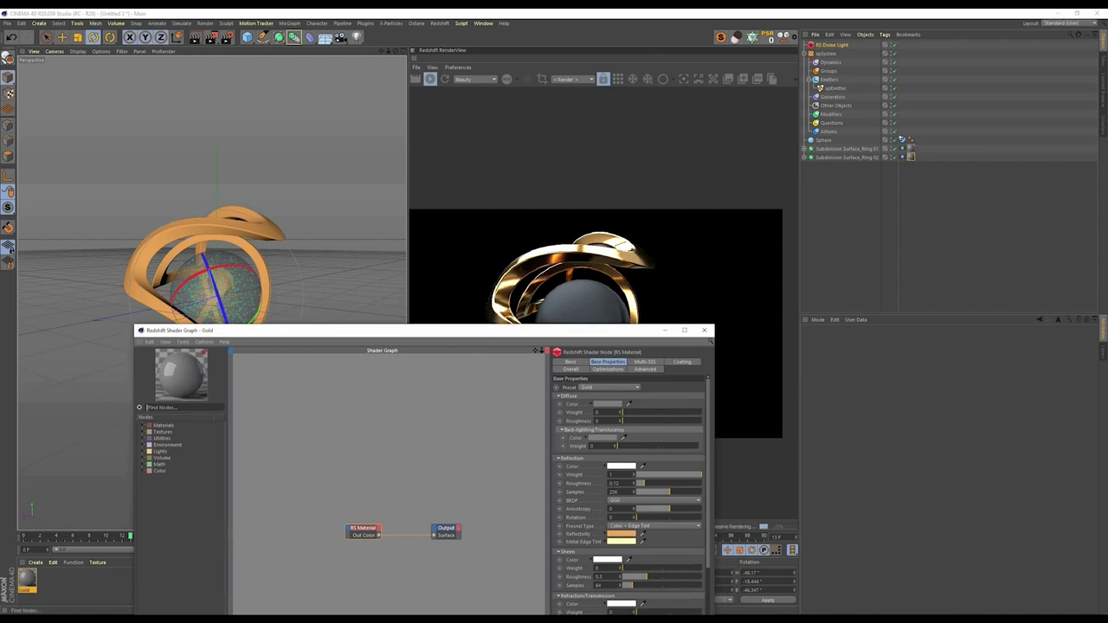
pyautogui.write('maxon')
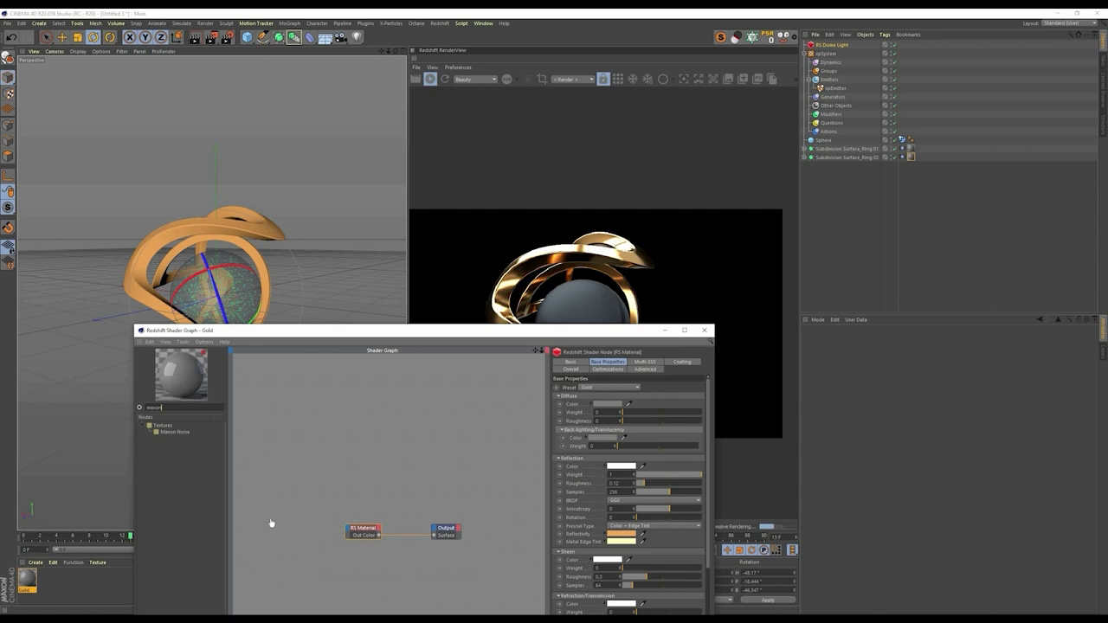
pyautogui.moveTo(271, 523); pyautogui.dragTo(293, 525)
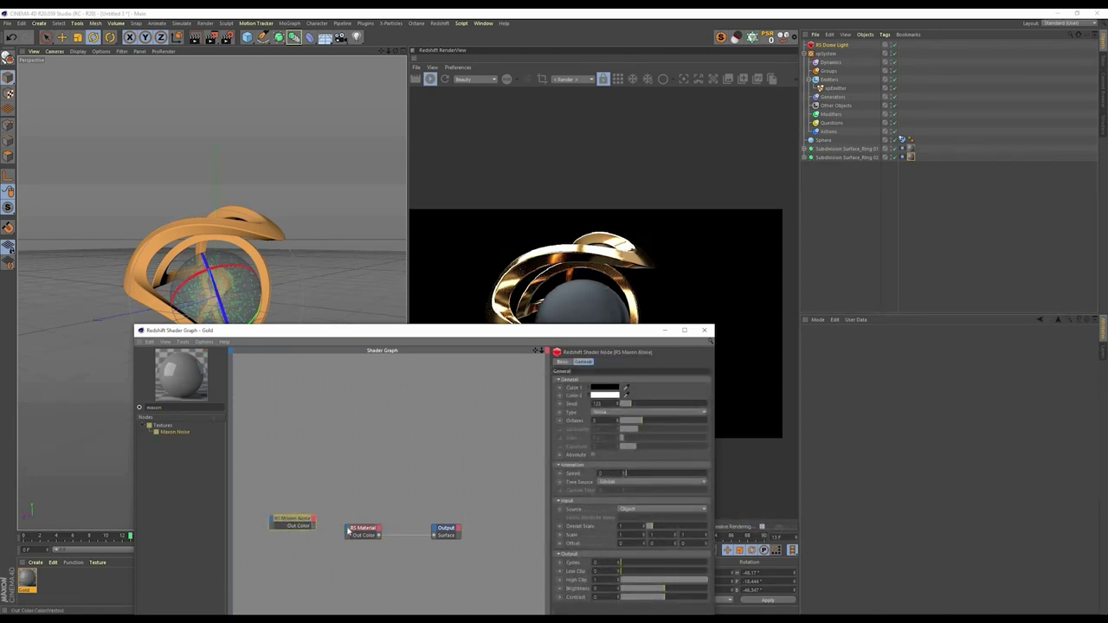
pyautogui.moveTo(348, 531); pyautogui.dragTo(348, 531)
pyautogui.moveTo(360, 526)
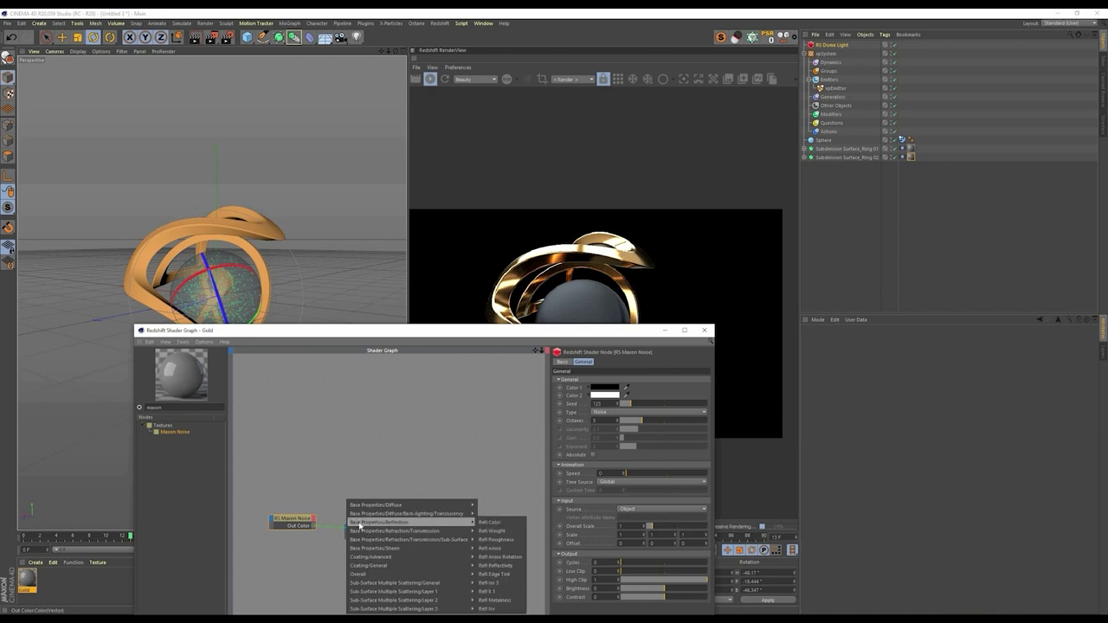
pyautogui.click(492, 539)
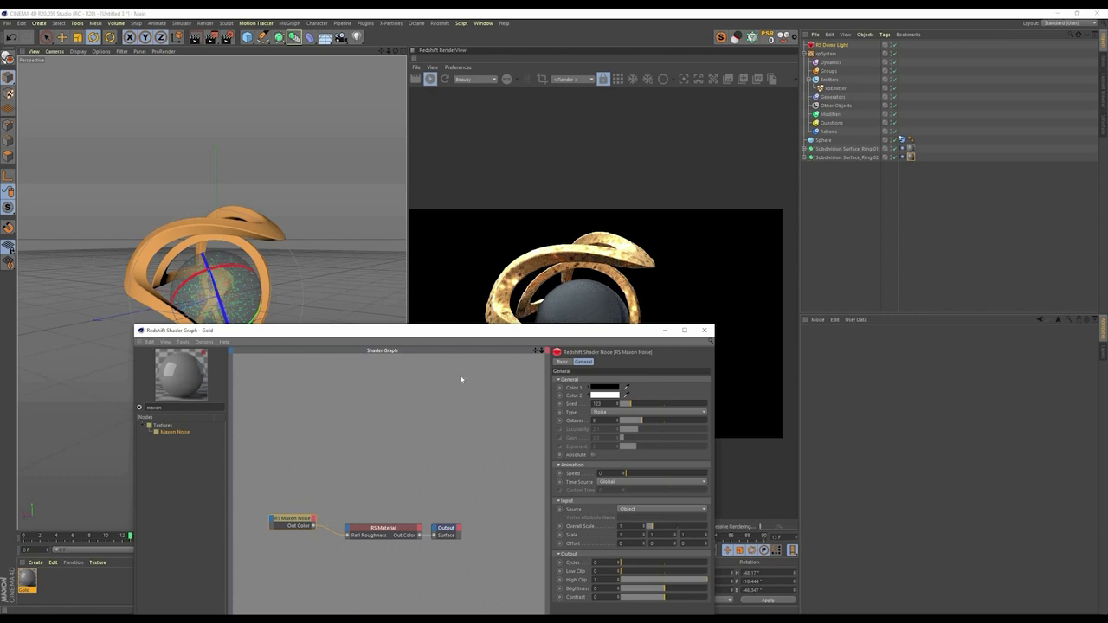
# Step: Reduce the Maxon Noise overall scale to about 0.38, keeping the rendered rings in view
pyautogui.moveTo(415, 330); pyautogui.dragTo(324, 378)
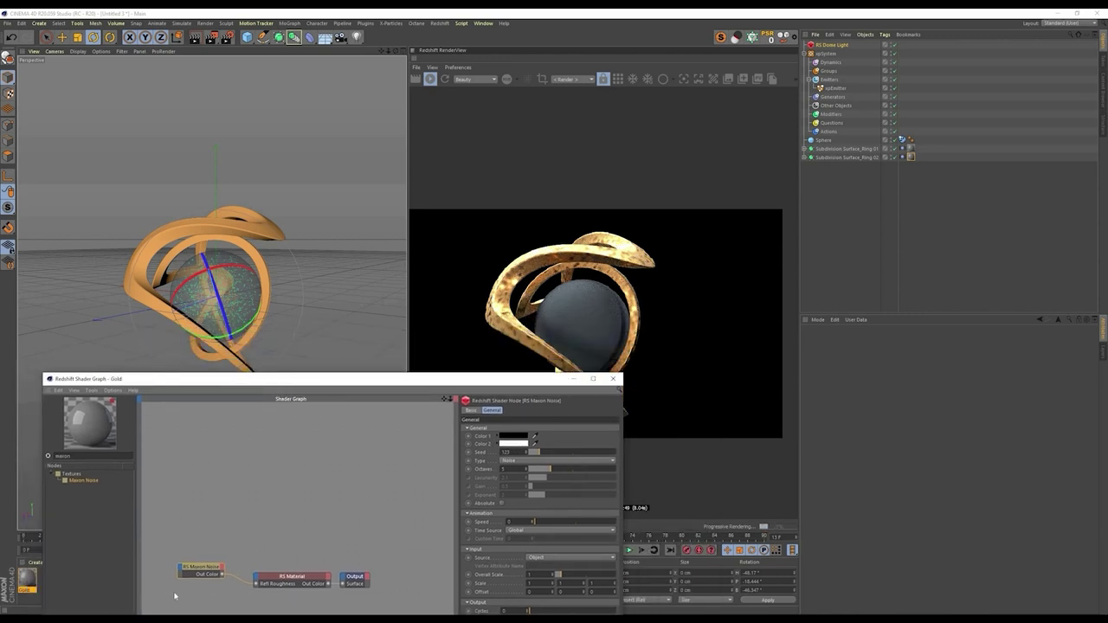
pyautogui.moveTo(329, 378); pyautogui.dragTo(152, 274)
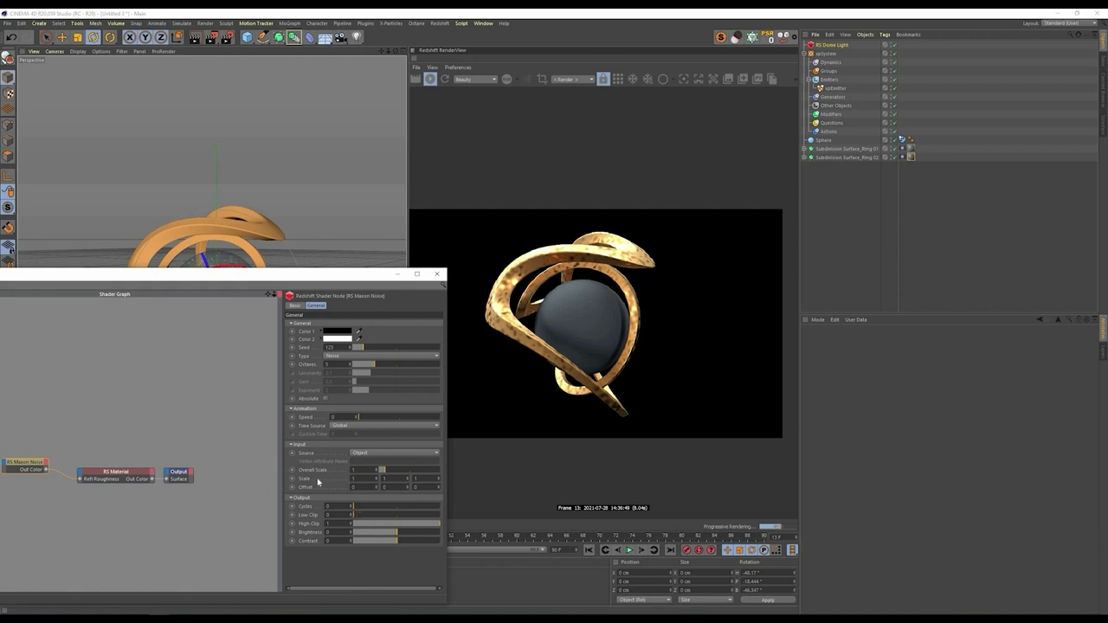
pyautogui.moveTo(384, 470); pyautogui.dragTo(379, 468)
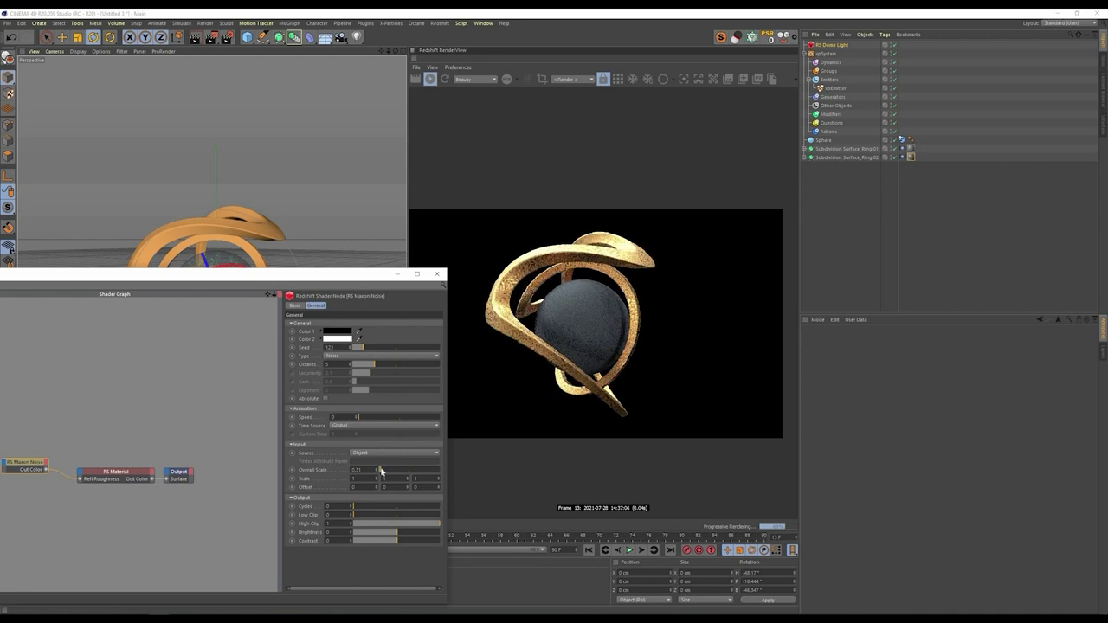
# Step: Lower the noise output's brightness to about -0.73 and contrast to about -0.24, and close the Gold shader graph
pyautogui.moveTo(384, 544)
pyautogui.mouseDown()
pyautogui.moveTo(372, 543)
pyautogui.moveTo(433, 534)
pyautogui.moveTo(378, 531)
pyautogui.mouseUp()
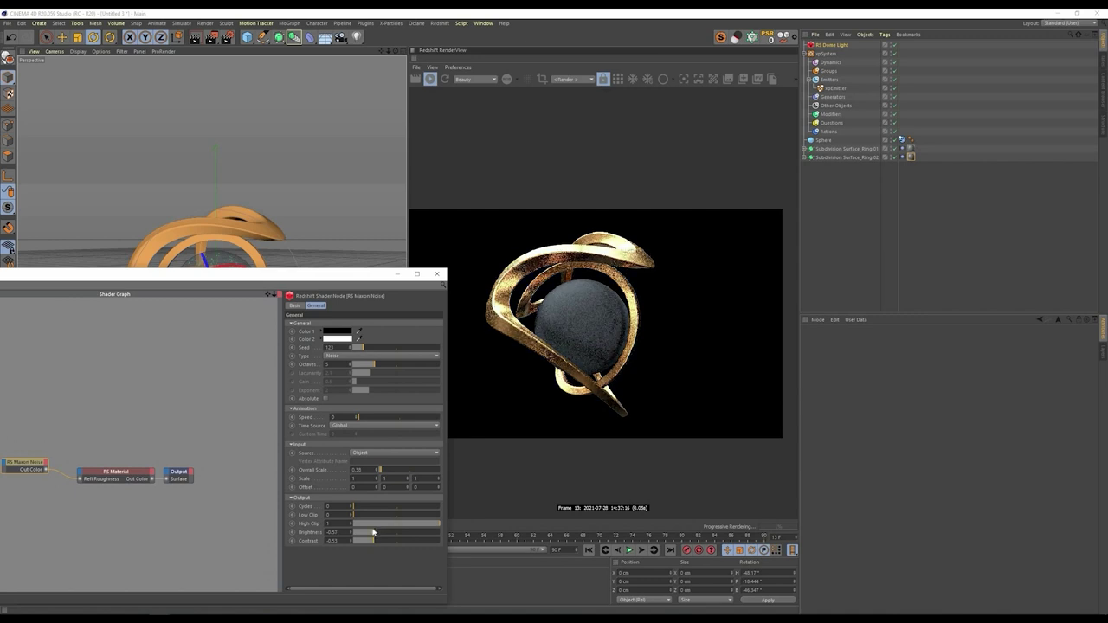
pyautogui.moveTo(369, 532); pyautogui.dragTo(375, 533)
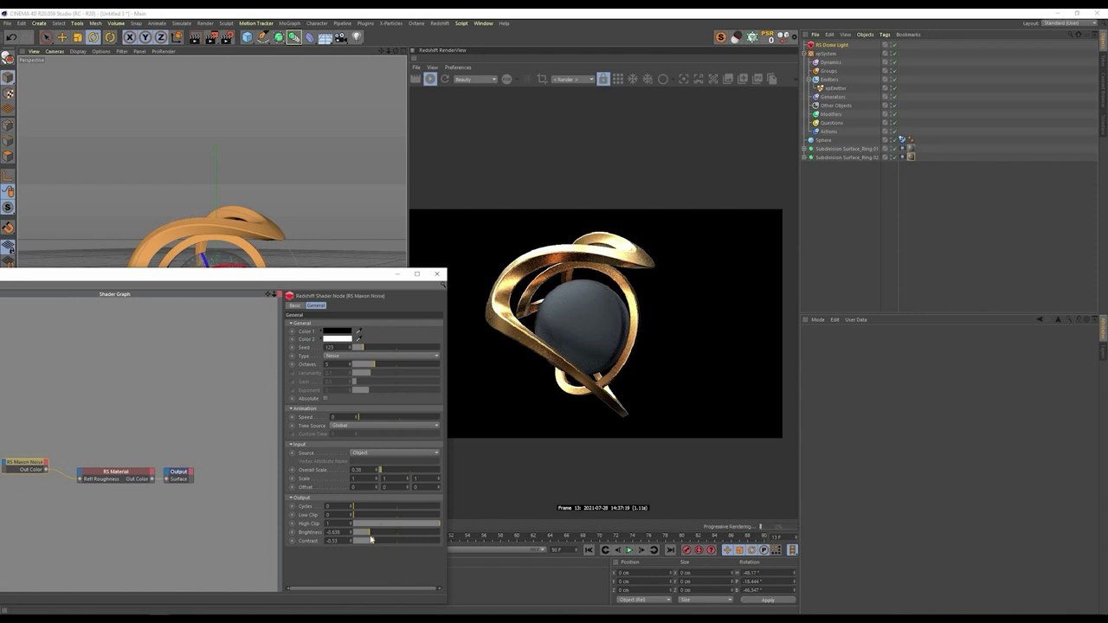
pyautogui.moveTo(370, 543); pyautogui.dragTo(387, 542)
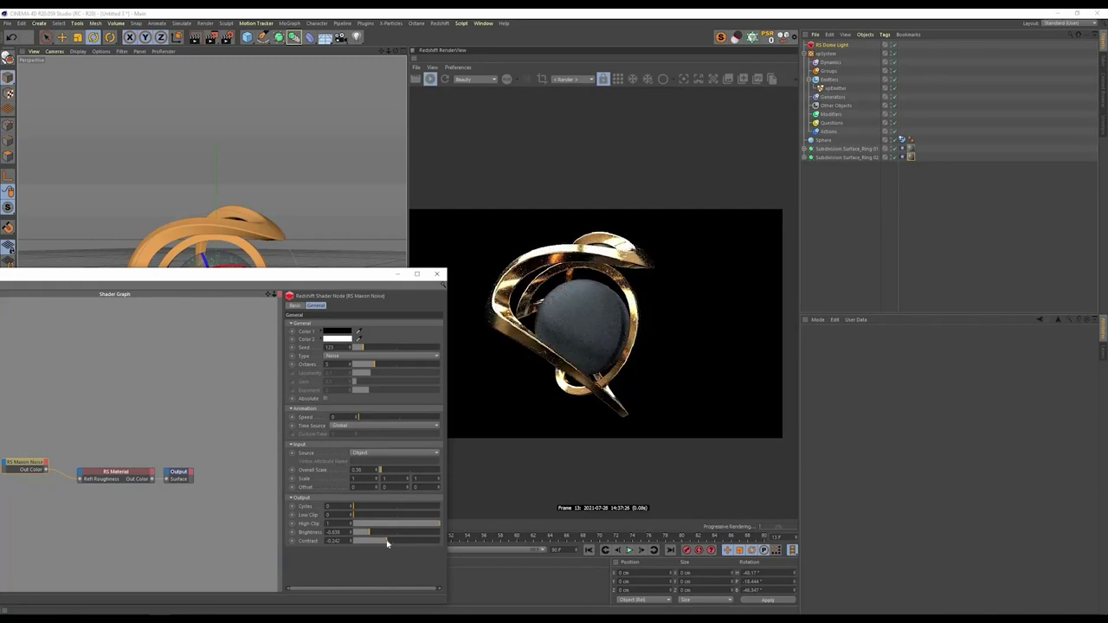
pyautogui.moveTo(367, 534); pyautogui.dragTo(364, 534)
pyautogui.moveTo(378, 282); pyautogui.dragTo(838, 217)
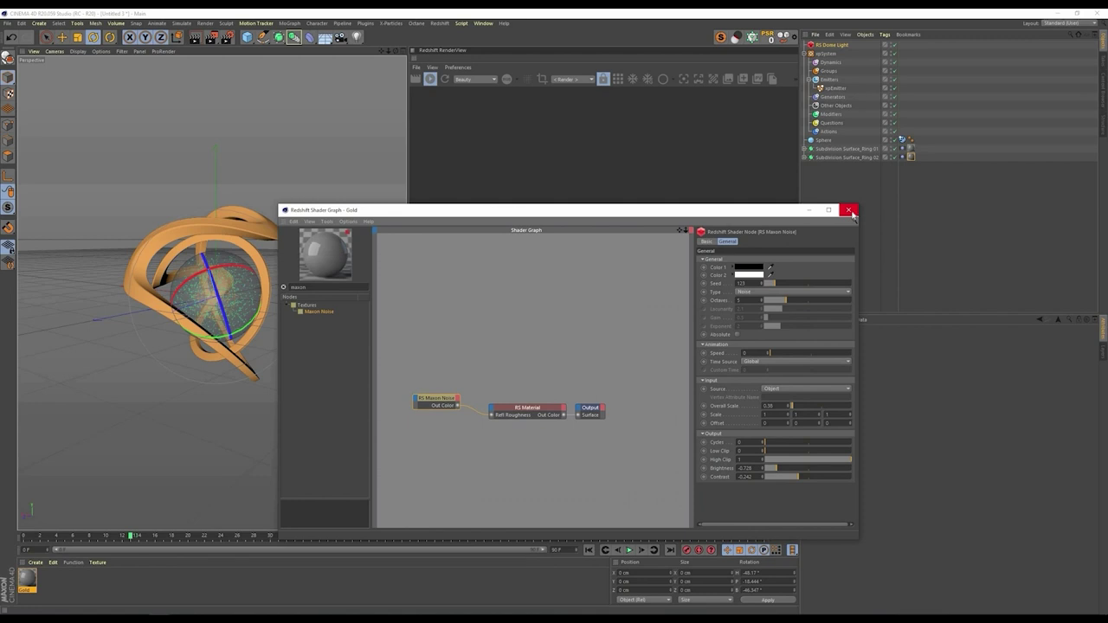
pyautogui.click(850, 210)
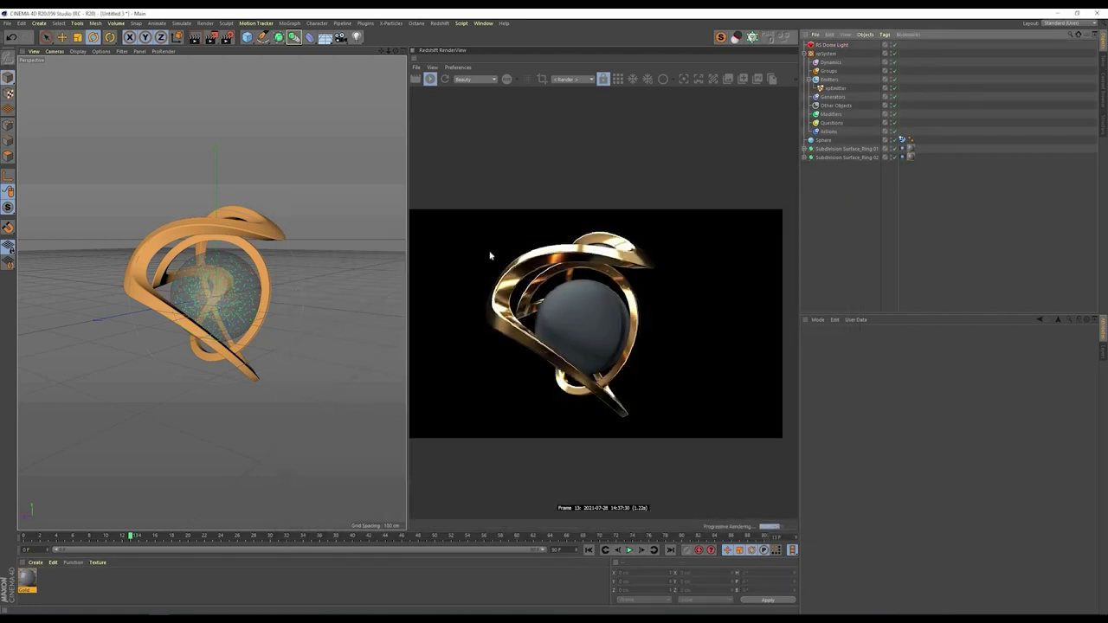
# Step: Create a new Redshift material with the Glass preset and apply it to the Sphere
pyautogui.click(35, 562)
pyautogui.moveTo(87, 471)
pyautogui.moveTo(143, 471)
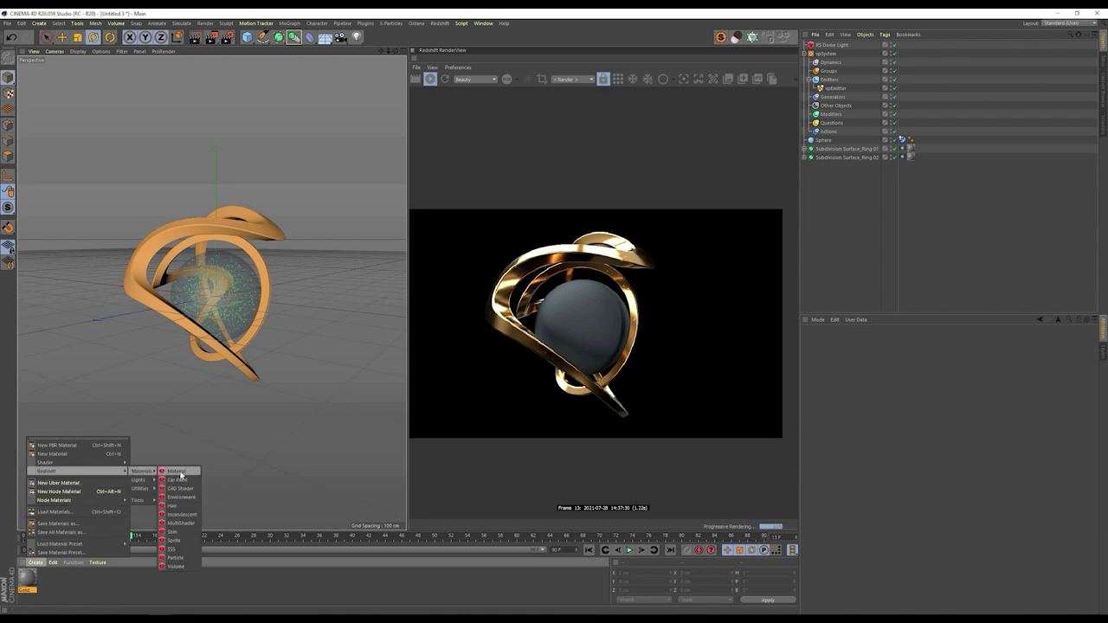
pyautogui.click(177, 471)
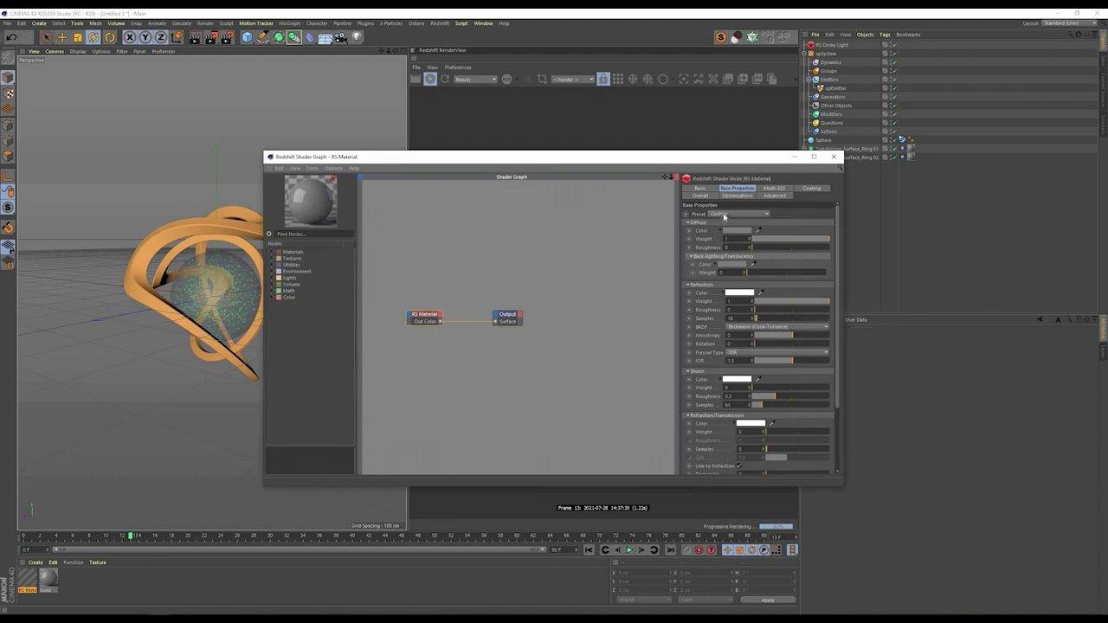
pyautogui.click(724, 215)
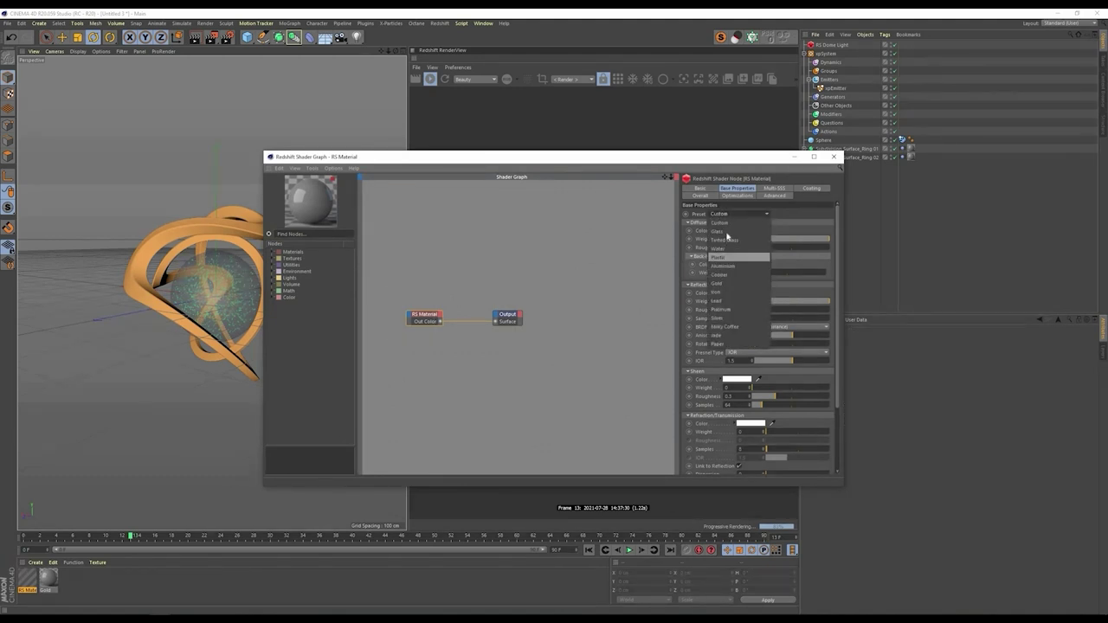
pyautogui.click(721, 232)
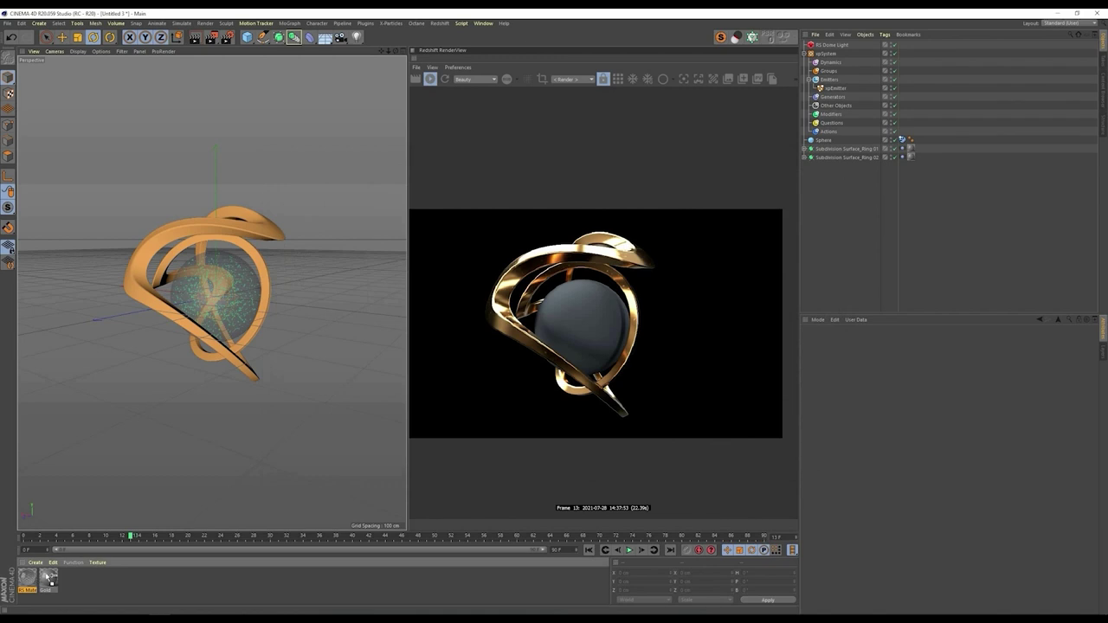
pyautogui.moveTo(49, 578); pyautogui.dragTo(829, 141)
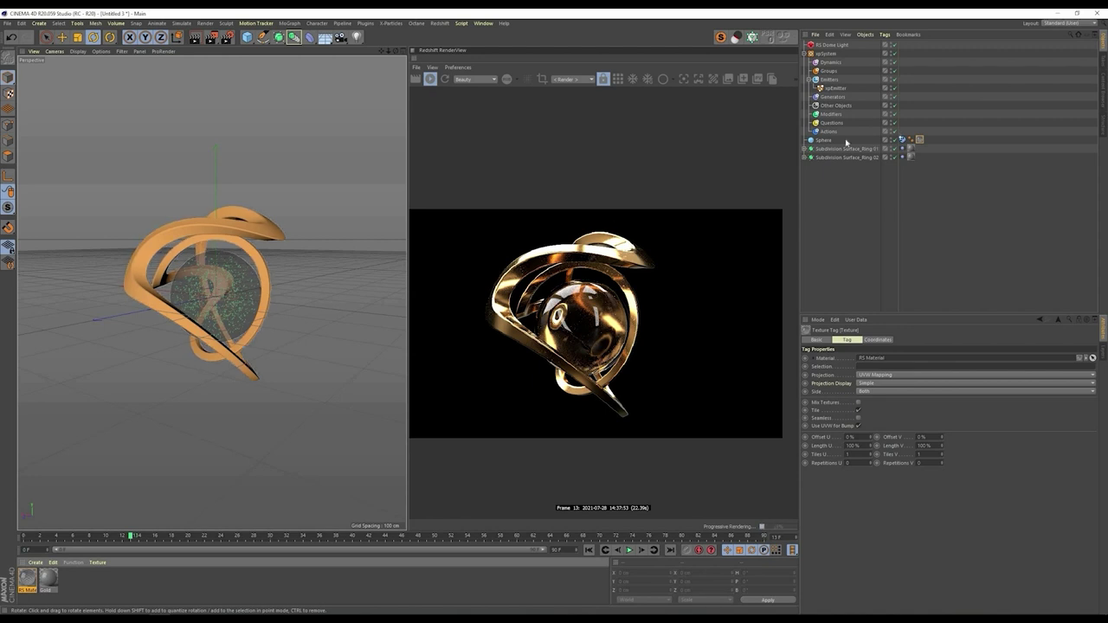
# Step: Add a Redshift Object tag to the xpEmitter and set its particle mode to Sphere Instances
pyautogui.rightClick(838, 90)
pyautogui.click(831, 90)
pyautogui.rightClick(829, 90)
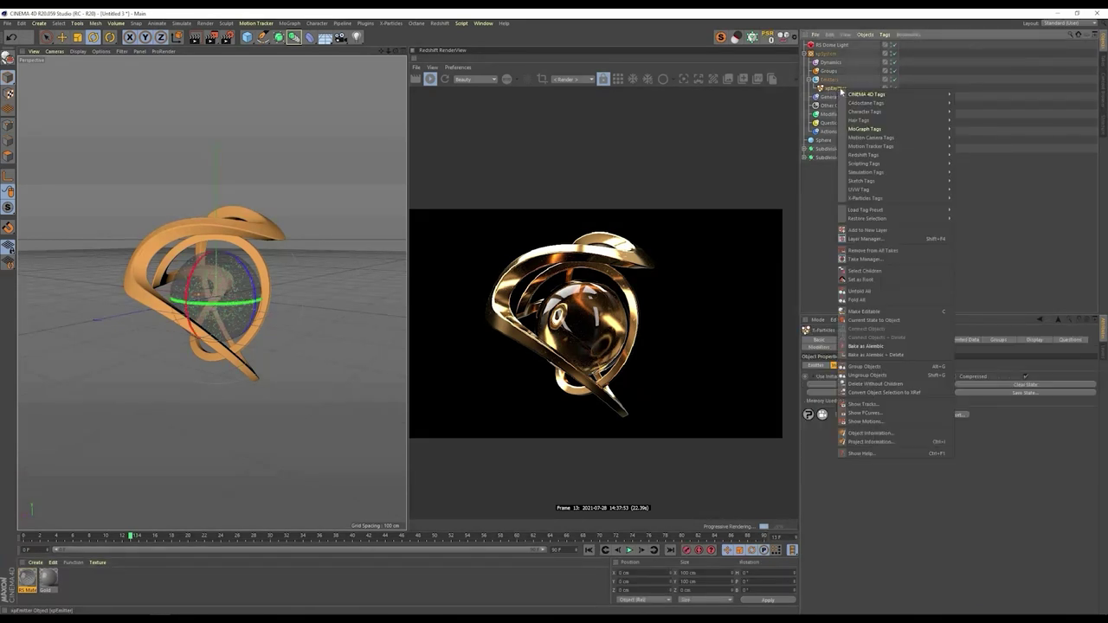
pyautogui.moveTo(905, 153)
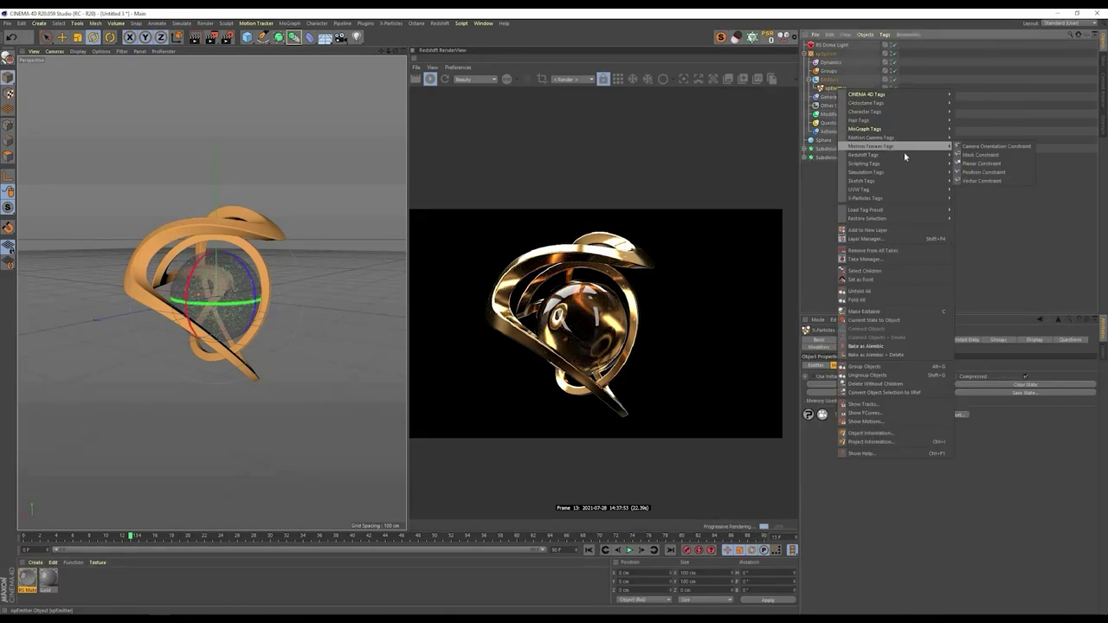
pyautogui.click(980, 163)
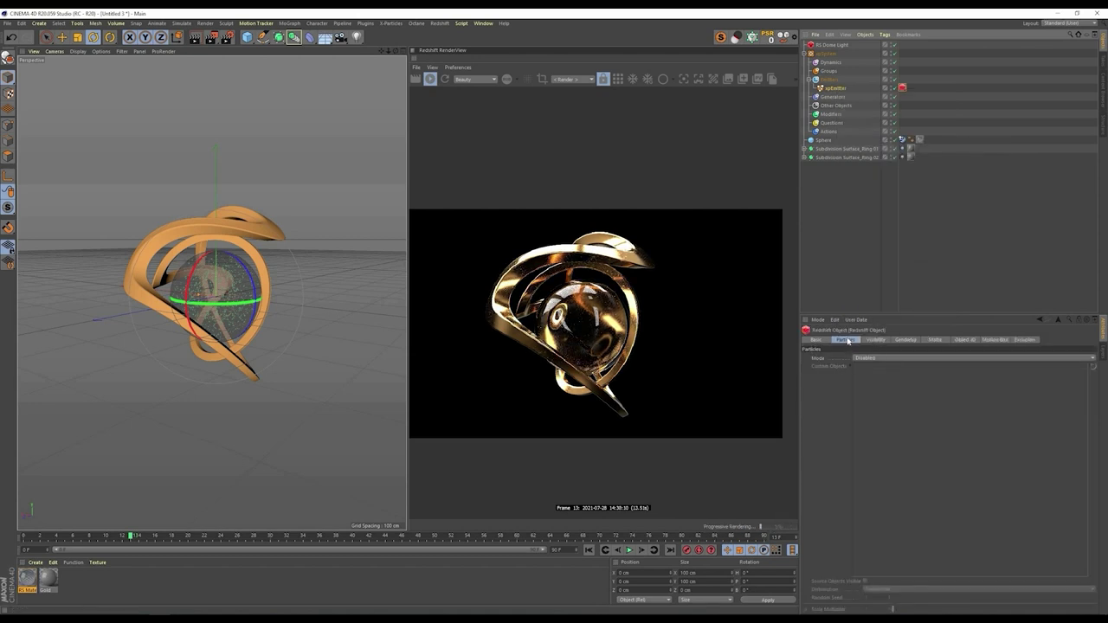
pyautogui.click(867, 358)
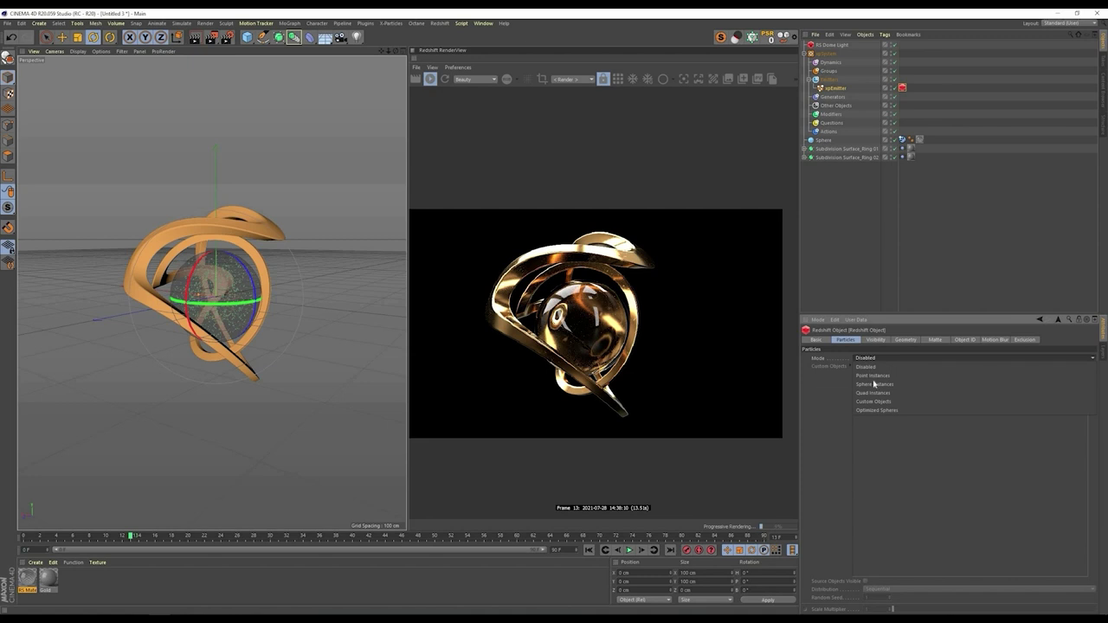
pyautogui.click(875, 385)
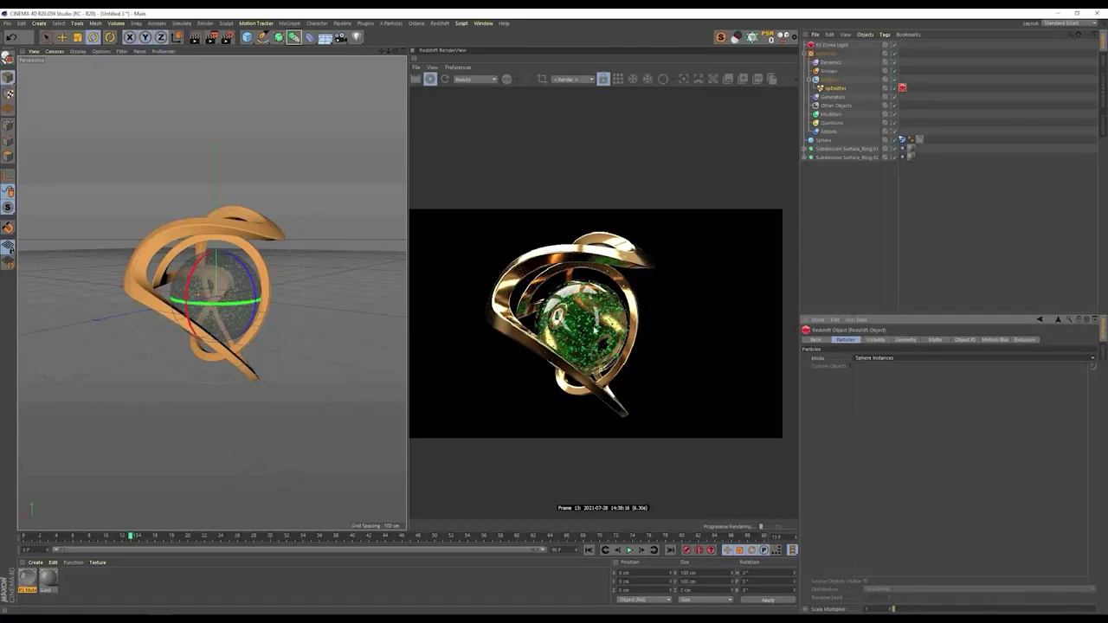
# Step: Set the xpEmitter's particle display colour mode to Gradient (Random)
pyautogui.click(836, 89)
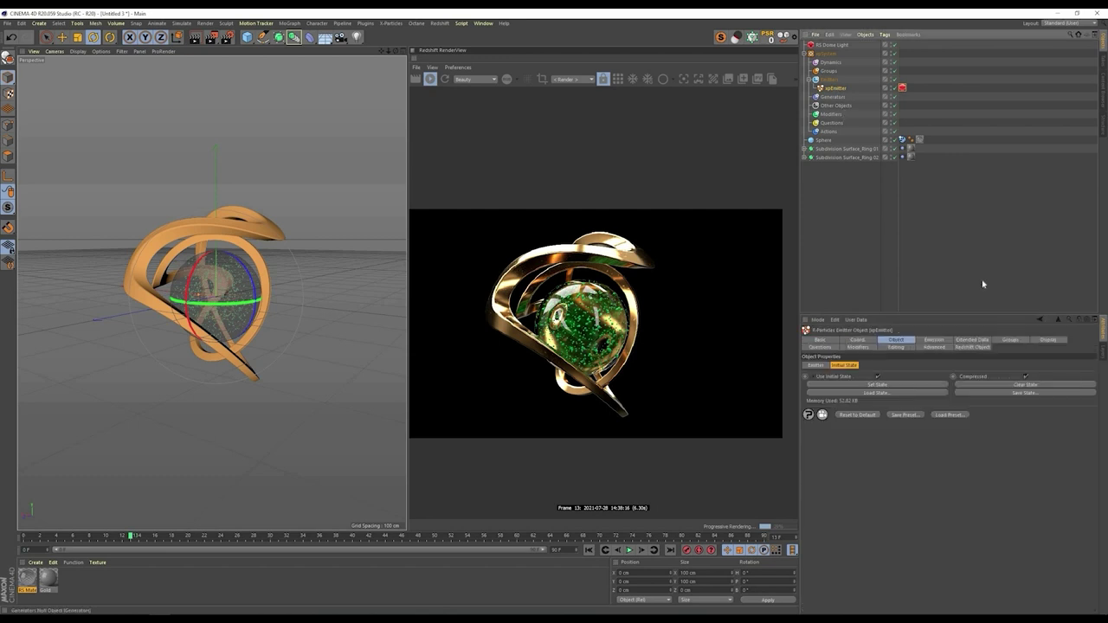
pyautogui.click(1046, 339)
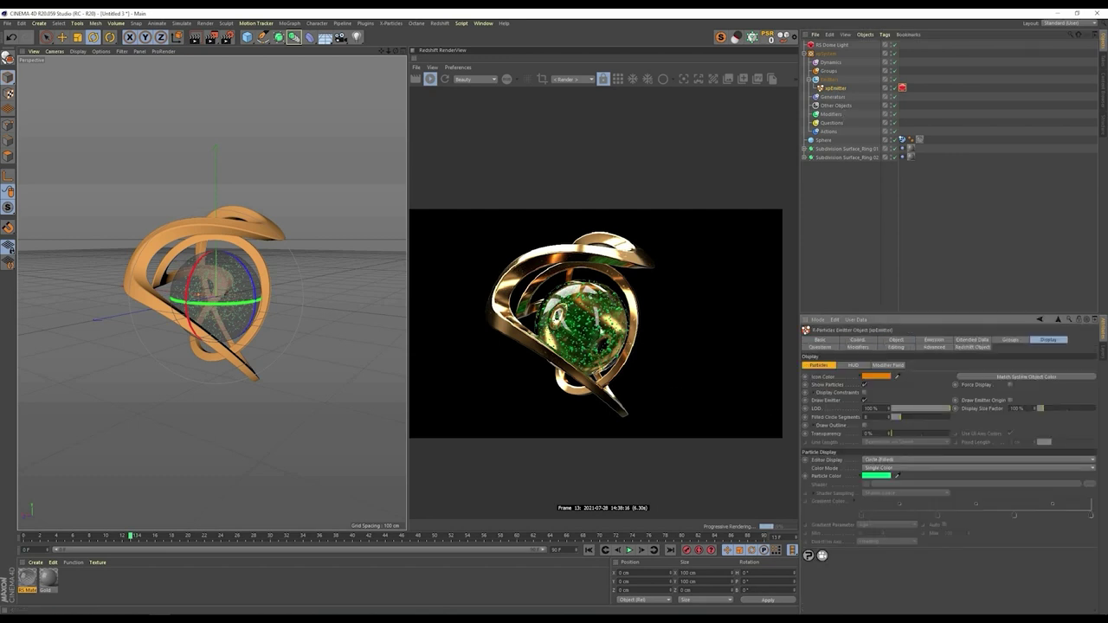
pyautogui.click(879, 468)
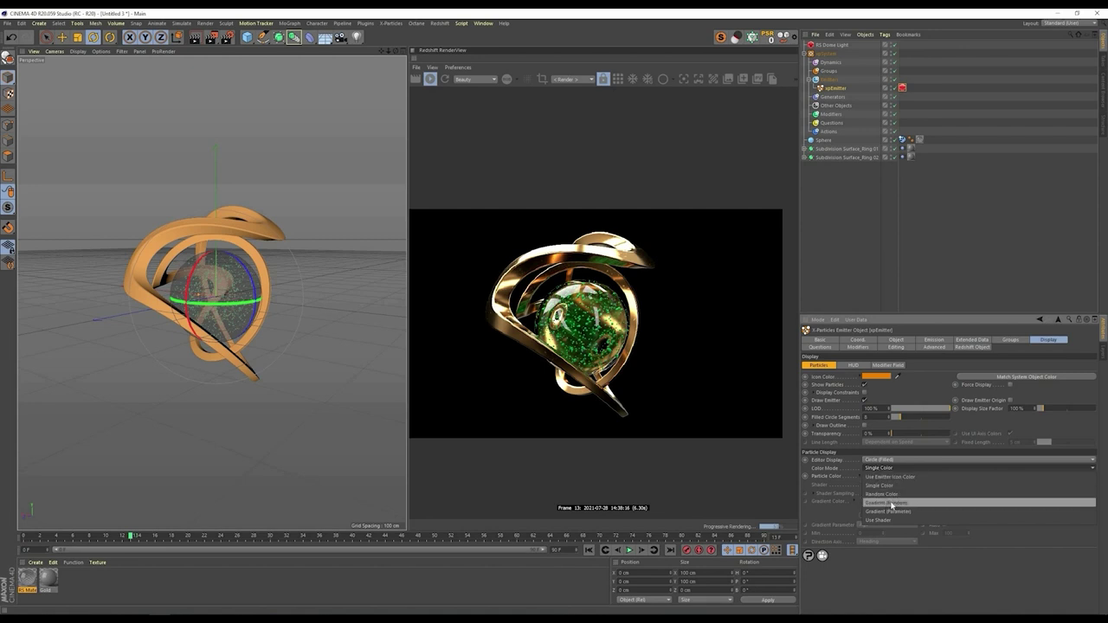
pyautogui.click(892, 504)
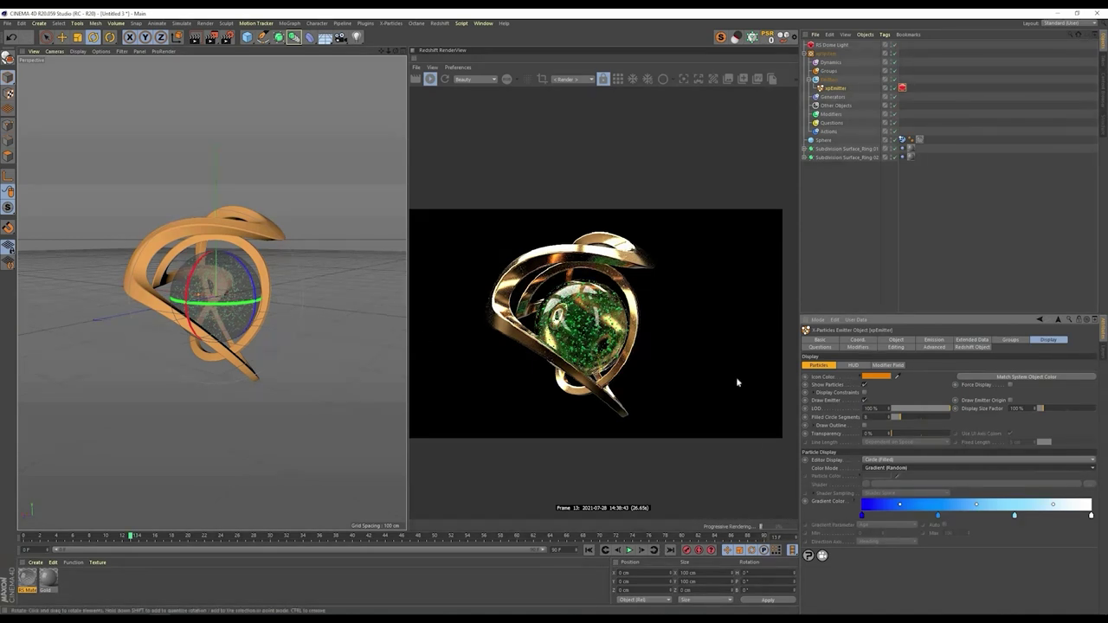
# Step: Clear the emitter's stored initial state, replay the simulation from the start to frame 30, and set a new initial state there
pyautogui.click(895, 340)
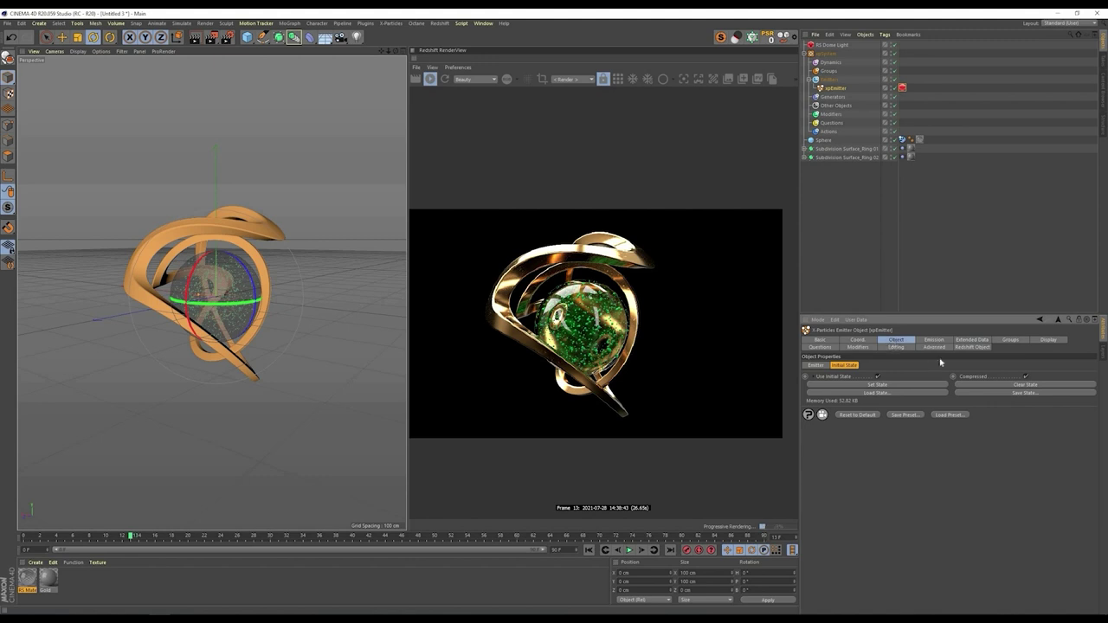
pyautogui.click(993, 386)
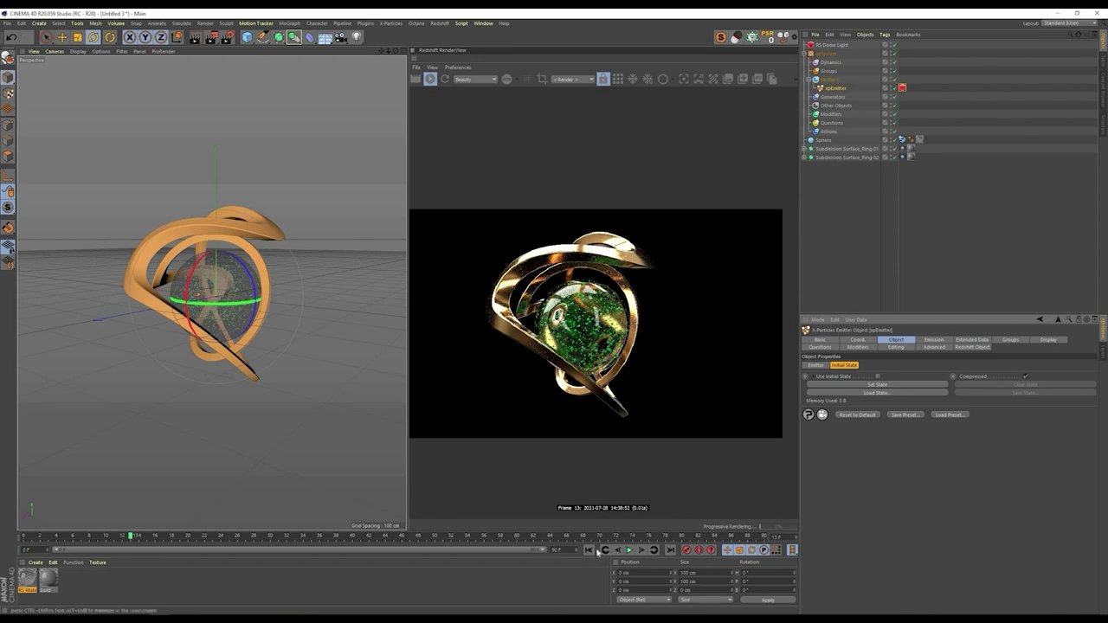
pyautogui.click(589, 551)
pyautogui.click(629, 550)
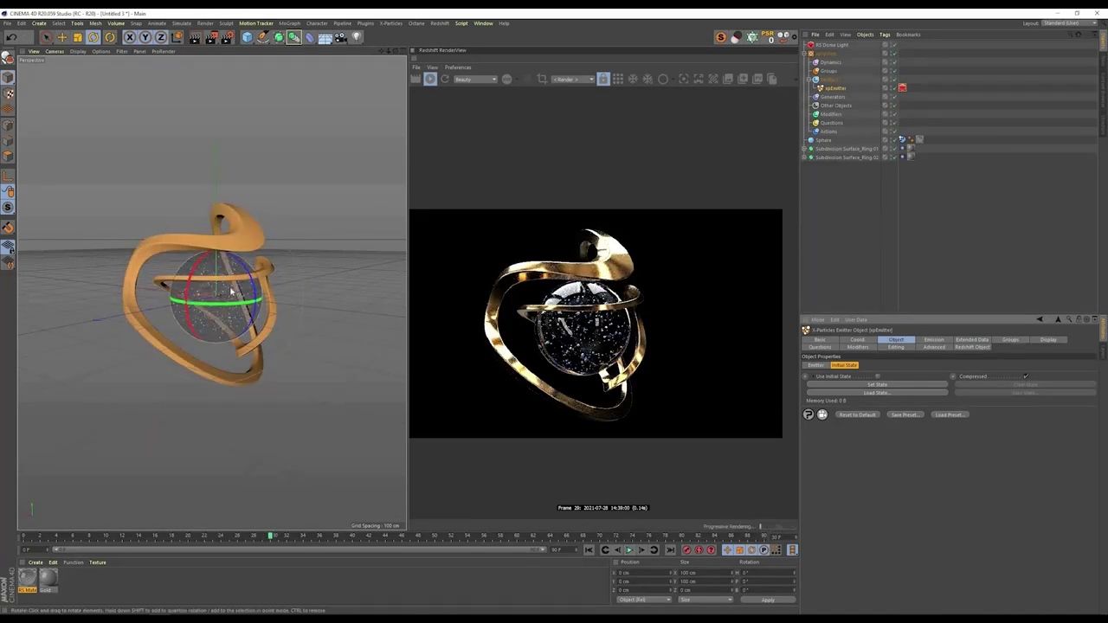
pyautogui.click(877, 385)
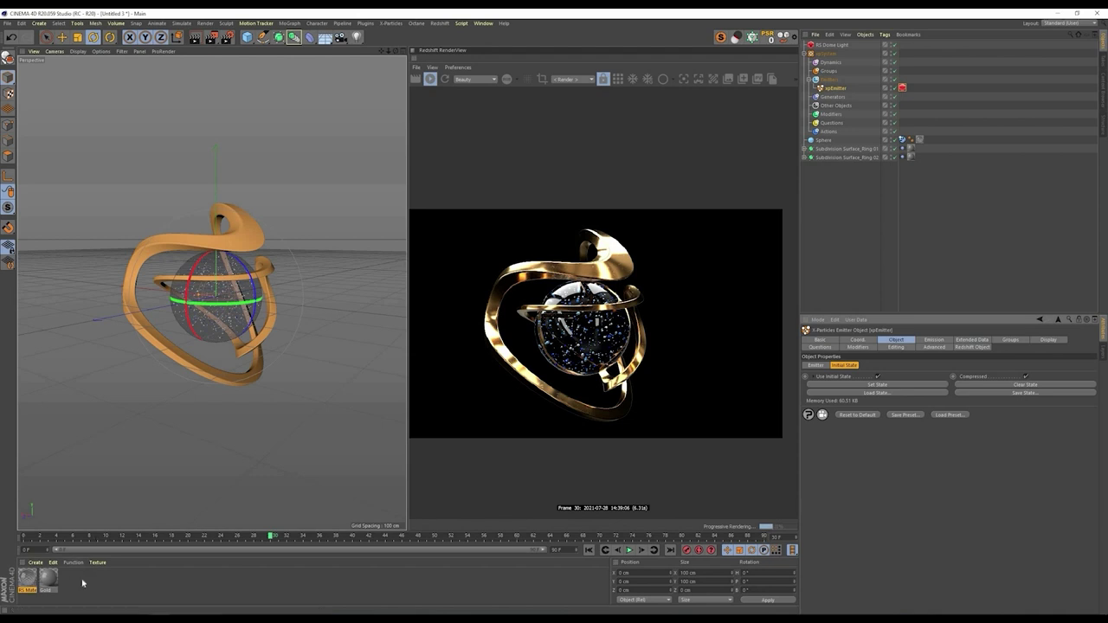
# Step: Create another Redshift material, apply it to the xpEmitter, and open its shader graph
pyautogui.click(32, 564)
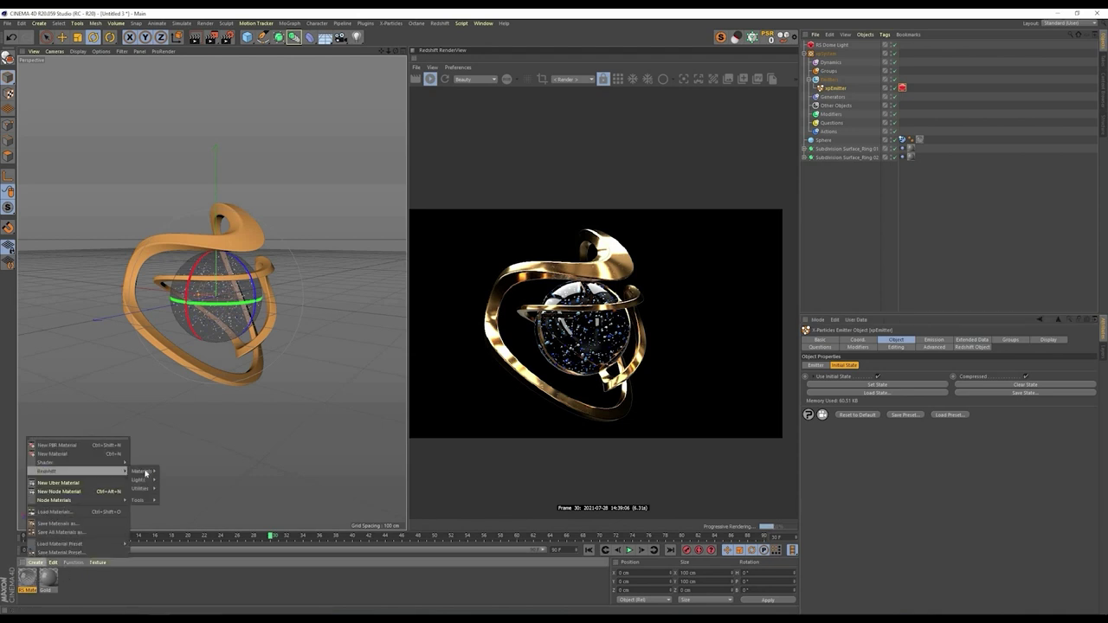
pyautogui.click(176, 471)
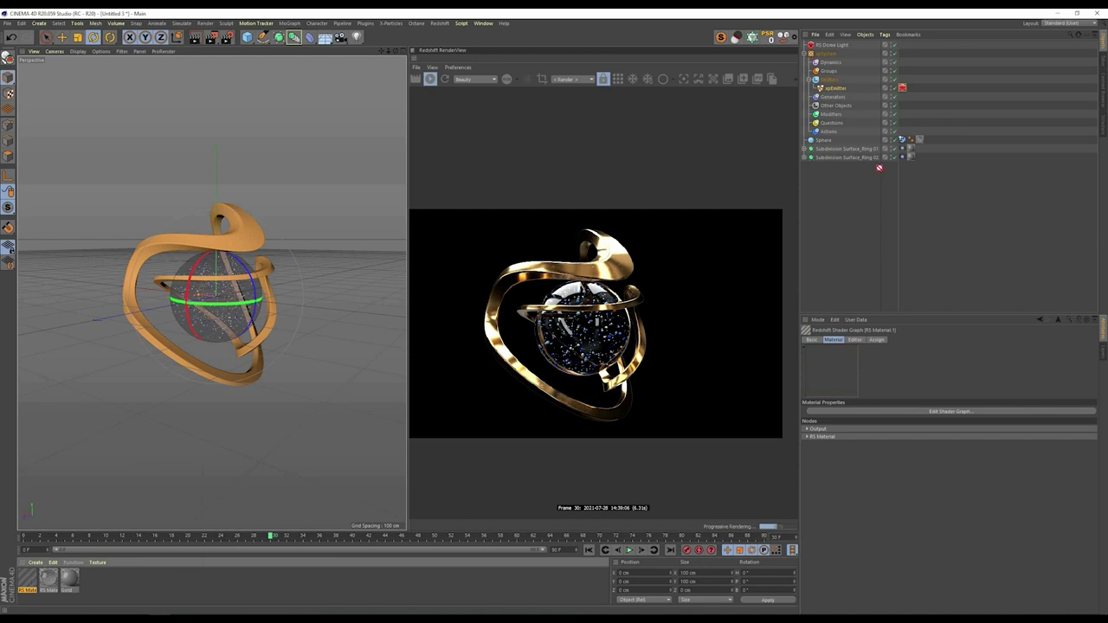
pyautogui.doubleClick(32, 578)
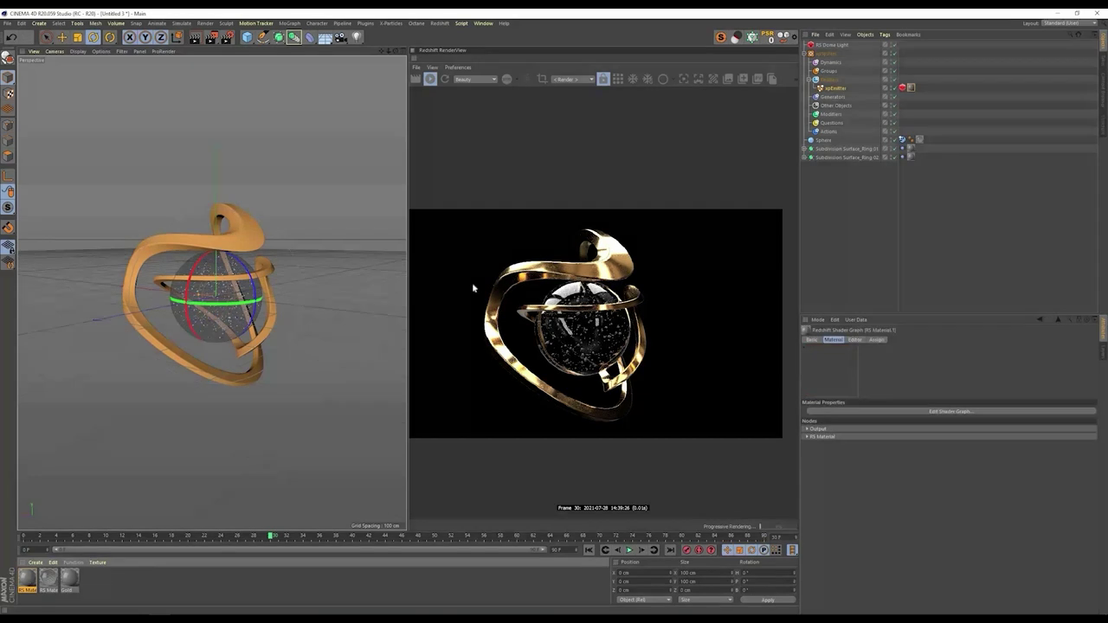
pyautogui.keyDown('alt'); pyautogui.moveTo(566, 295); pyautogui.dragTo(647, 275, button='middle'); pyautogui.keyUp('alt')
pyautogui.click(647, 274)
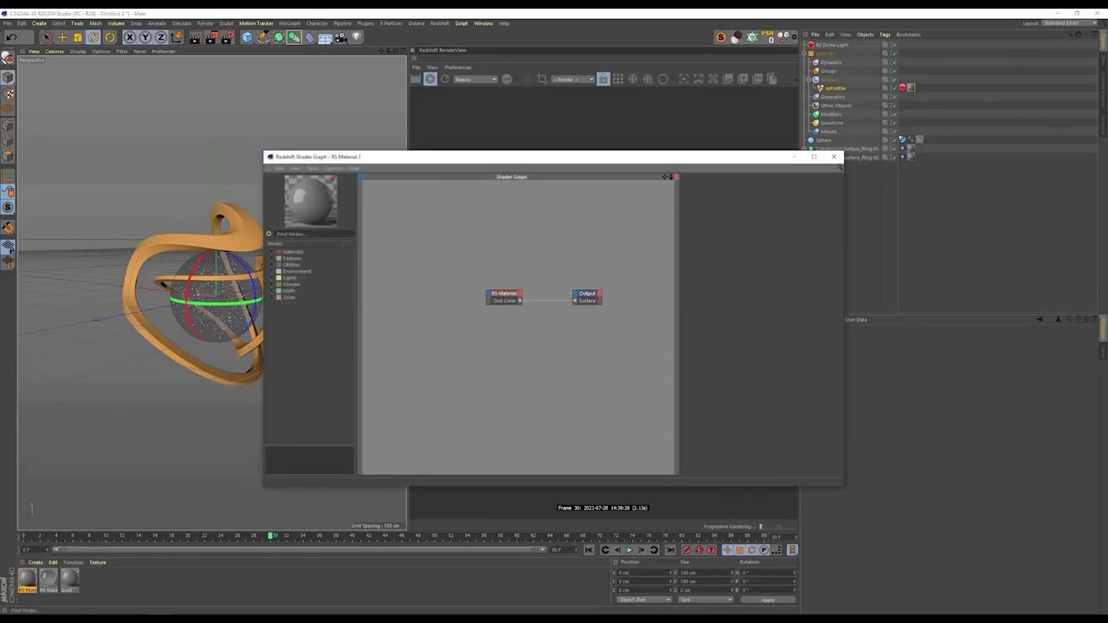
# Step: Add a Color User Data node to the particle material's graph and set its attribute name to RSPColor
pyautogui.write('color u')
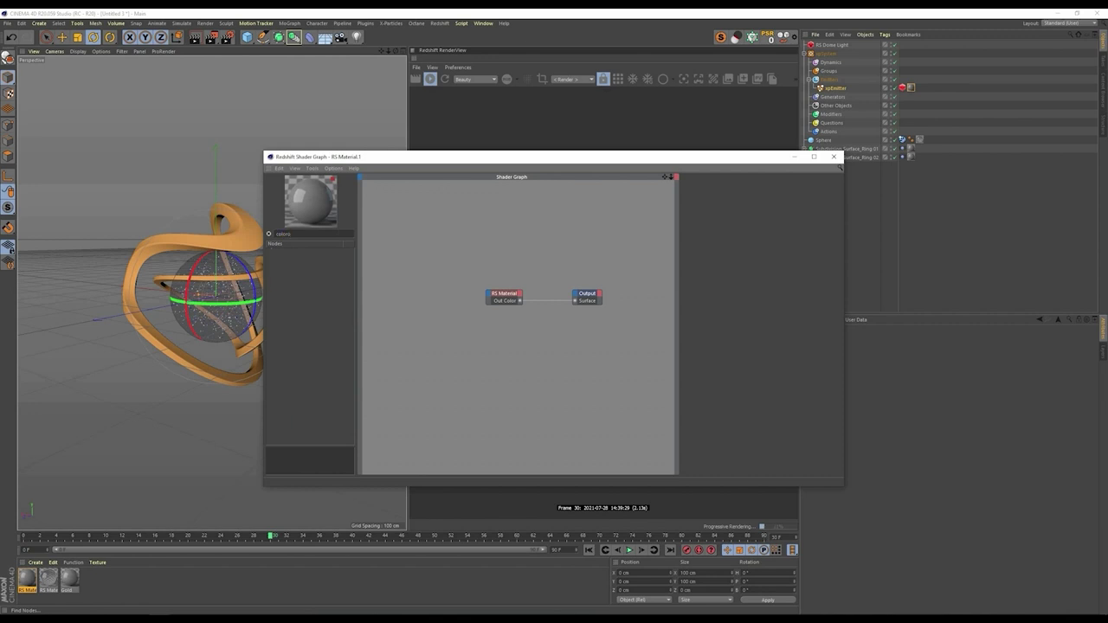
pyautogui.press('BackSpace')
pyautogui.write('us')
pyautogui.moveTo(313, 264); pyautogui.dragTo(412, 289)
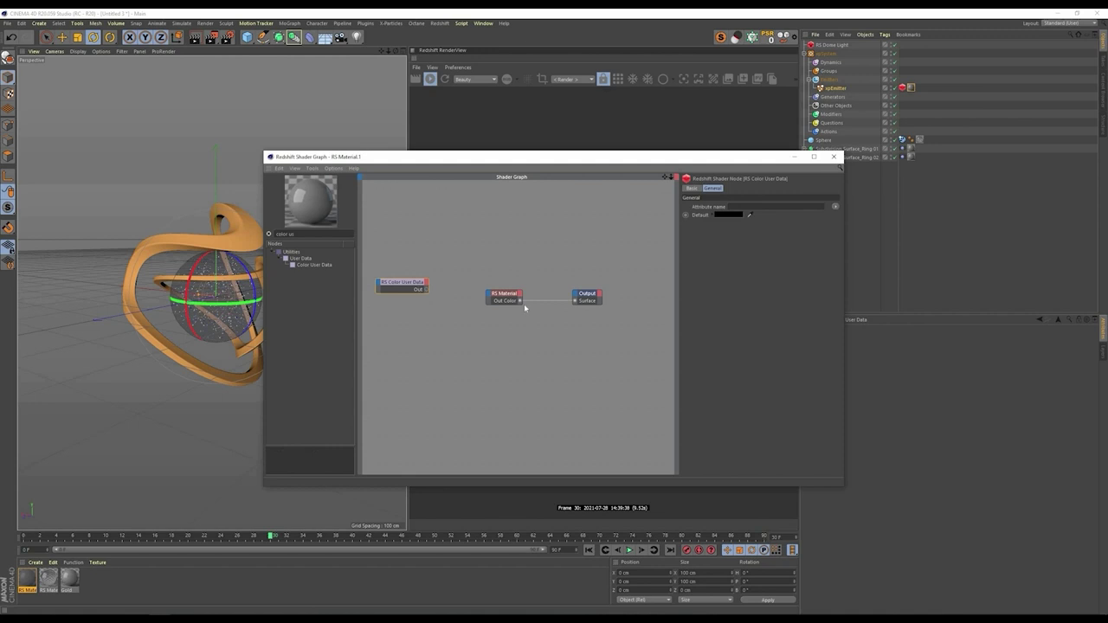
pyautogui.click(835, 208)
pyautogui.moveTo(843, 233)
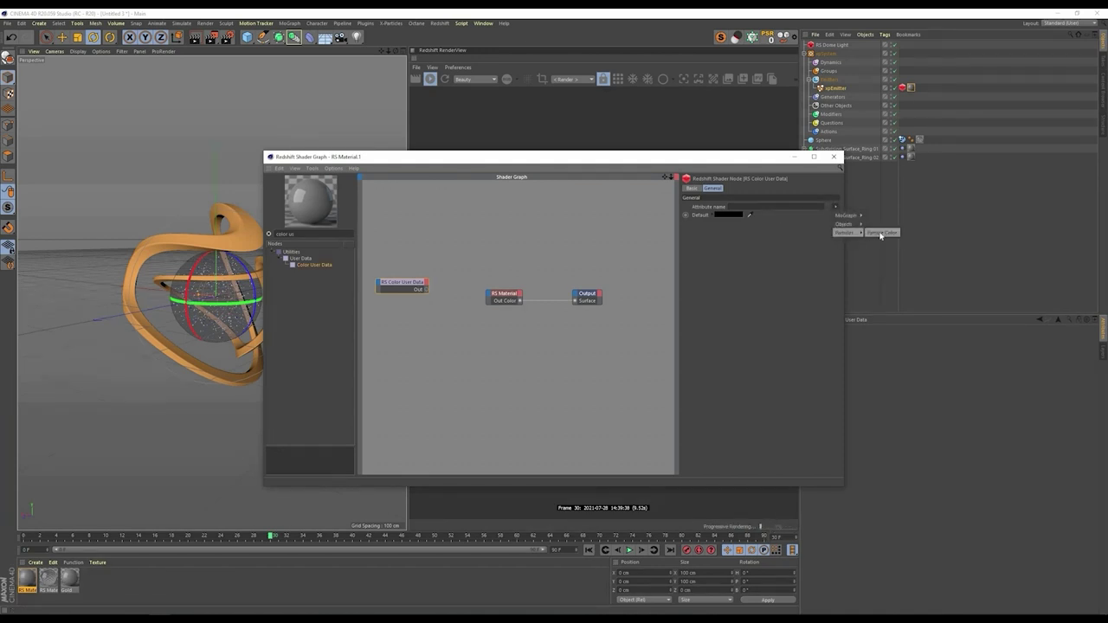
pyautogui.click(877, 233)
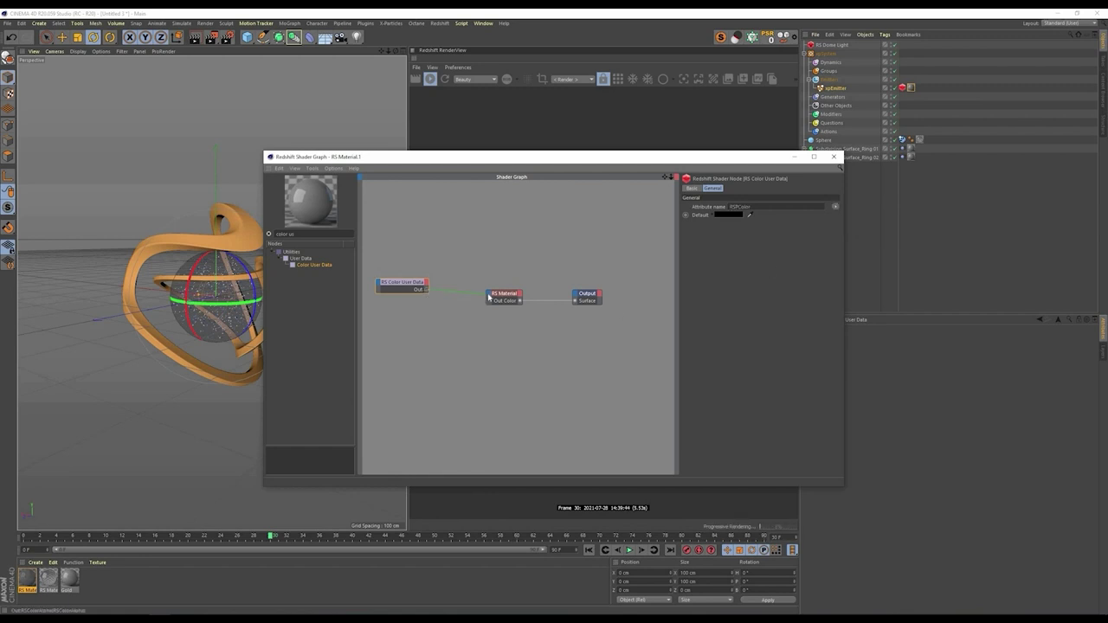
# Step: Connect the Color User Data output to the RS Material's Emission Color input
pyautogui.moveTo(489, 298); pyautogui.dragTo(489, 298)
pyautogui.moveTo(568, 369)
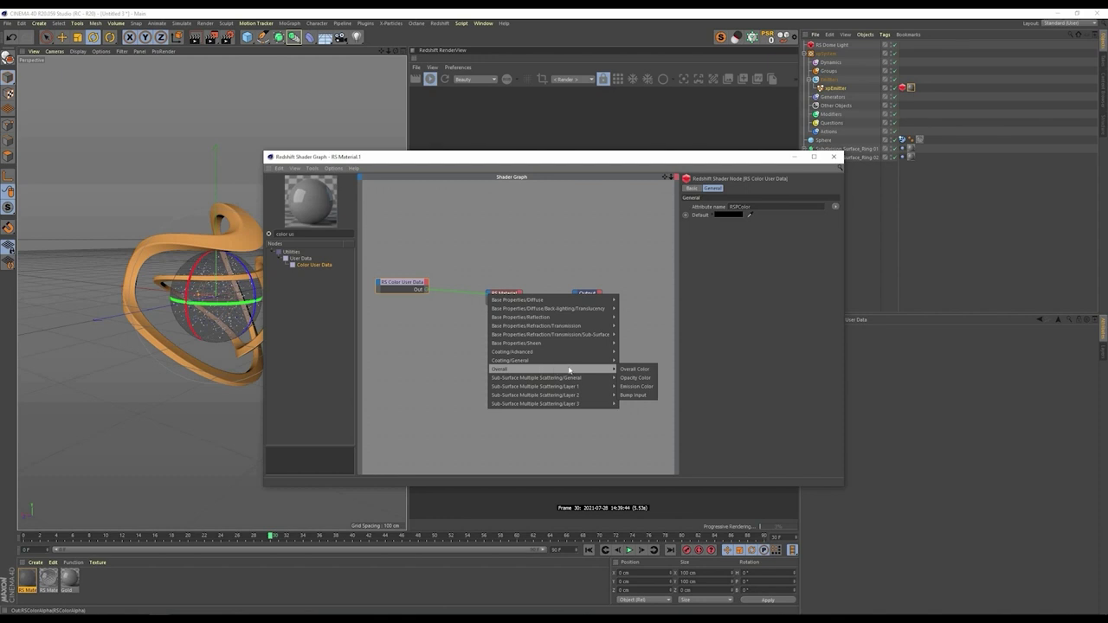
pyautogui.click(637, 386)
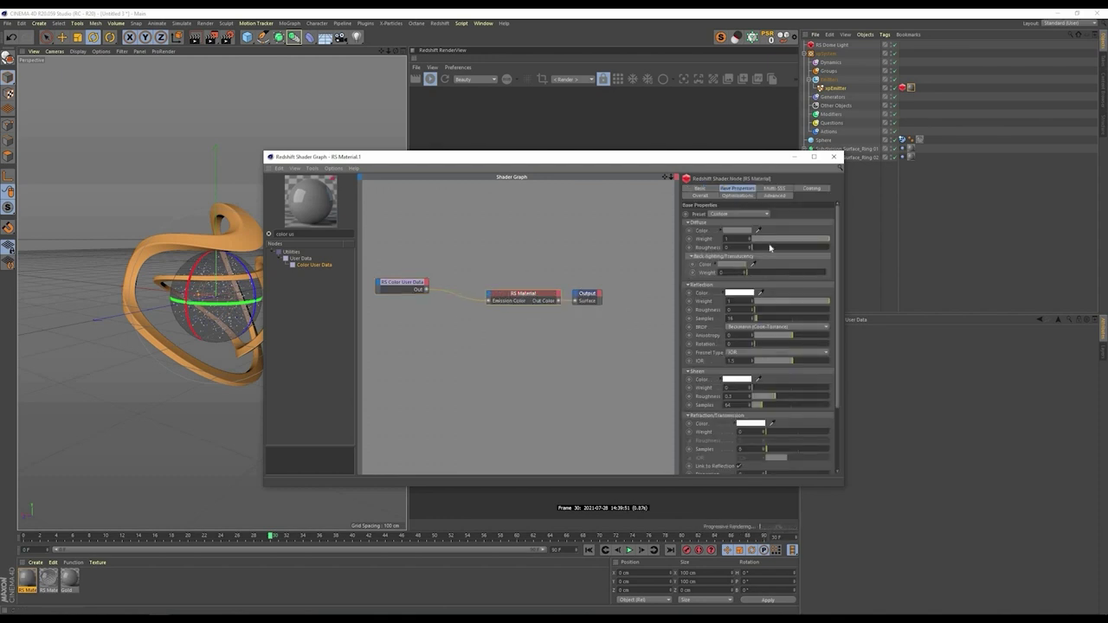
# Step: Set the RS Material's diffuse and reflection weights to 0 and its emission weight to 1, and close the shader graph
pyautogui.click(756, 241)
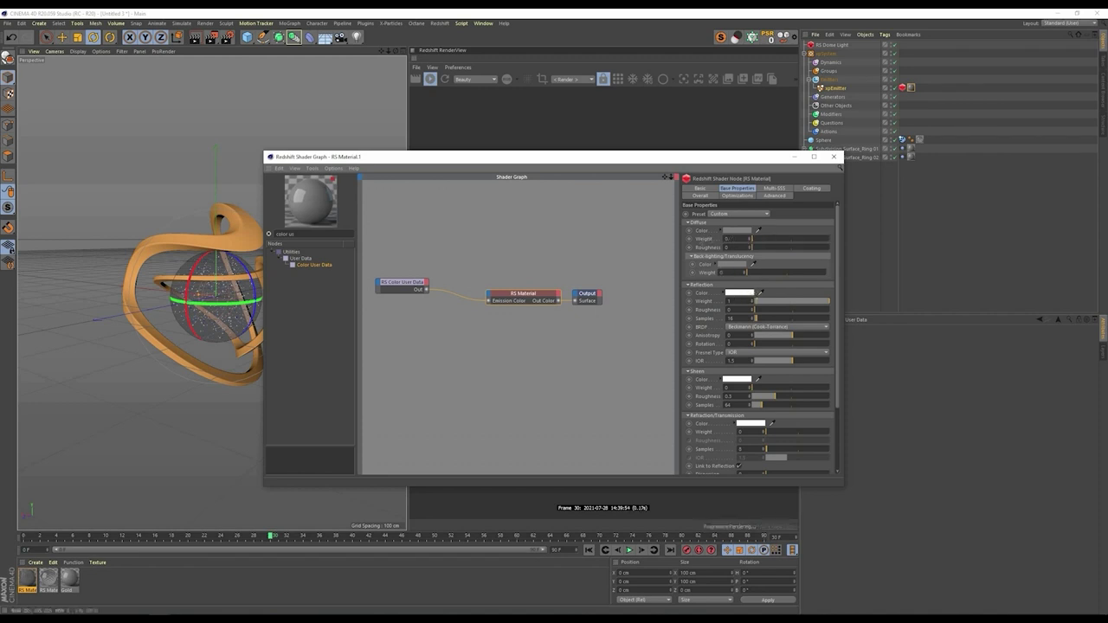
pyautogui.click(752, 302)
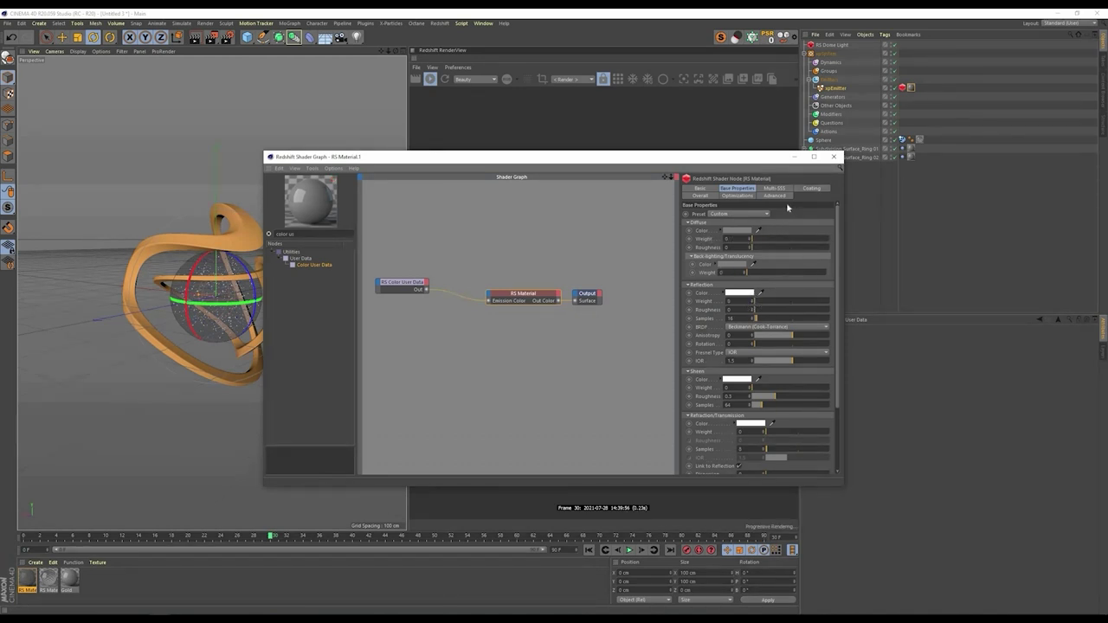
pyautogui.click(700, 196)
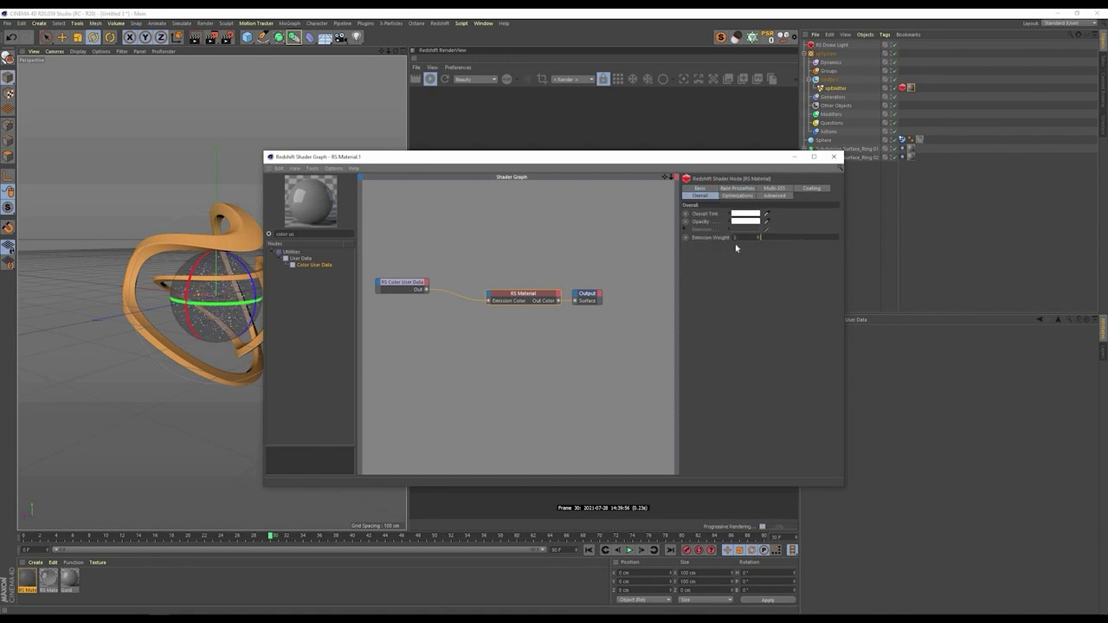
pyautogui.press('Return')
pyautogui.click(833, 157)
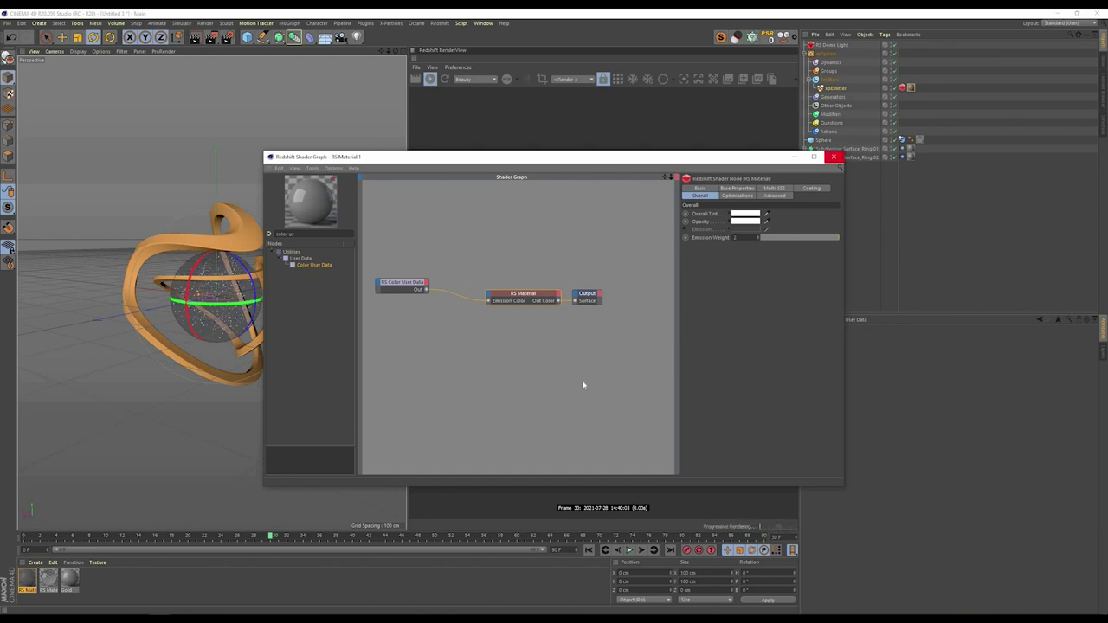
pyautogui.click(834, 157)
# Step: Reopen the particle material's graph, try an emission weight of 5, settle on 10, and close the graph
pyautogui.doubleClick(27, 578)
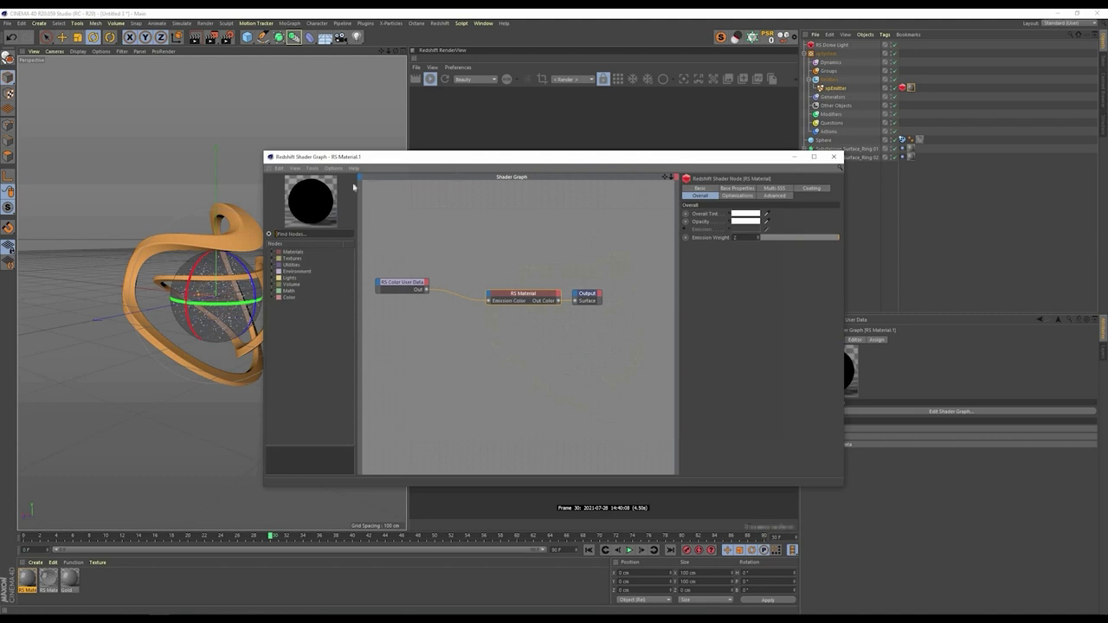
pyautogui.moveTo(390, 156); pyautogui.dragTo(74, 182)
pyautogui.moveTo(442, 264); pyautogui.dragTo(443, 261)
pyautogui.doubleClick(424, 264)
pyautogui.write('5')
pyautogui.press('Return')
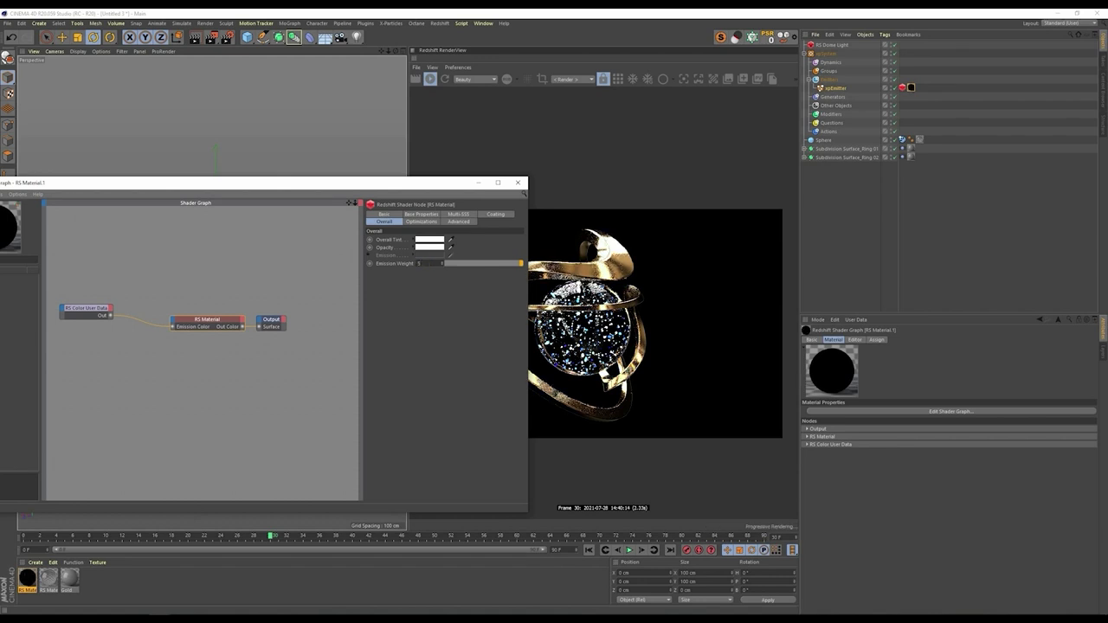
pyautogui.press('Return')
pyautogui.click(518, 183)
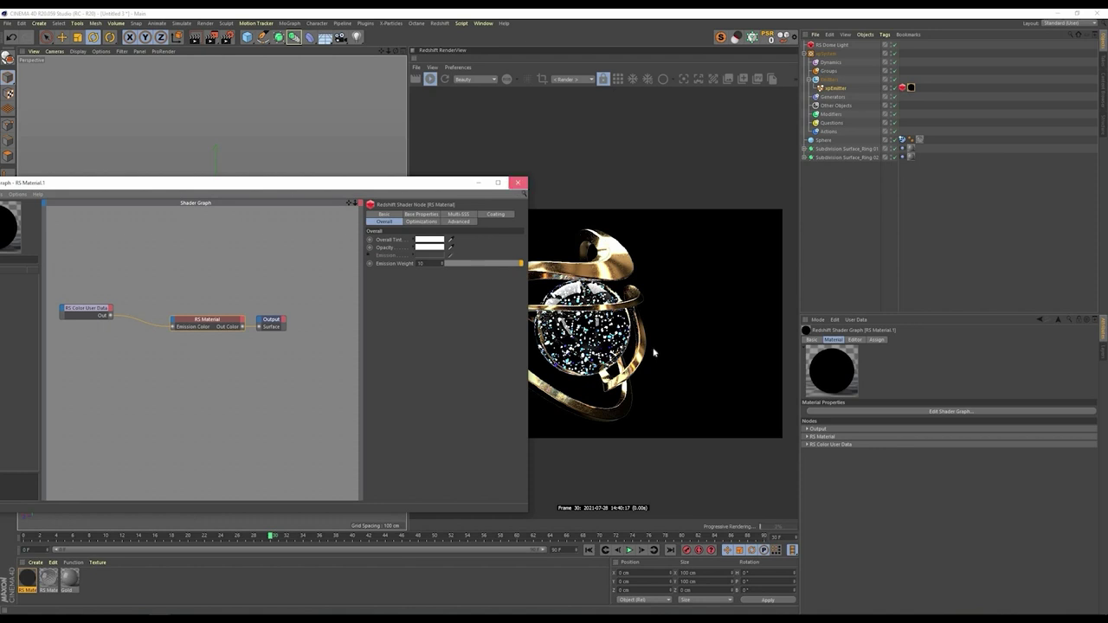
pyautogui.click(653, 352)
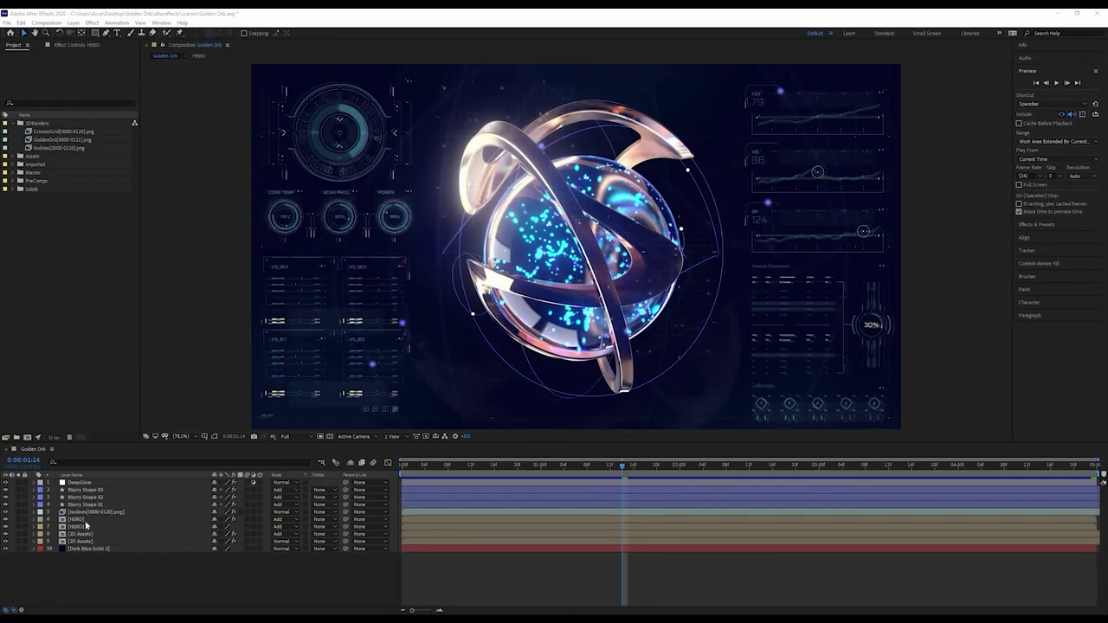
# Step: Switch to After Effects and scrub through the HERO precomposition to 0:00:01:03, returning to the Golden Orb composition
pyautogui.doubleClick(144, 526)
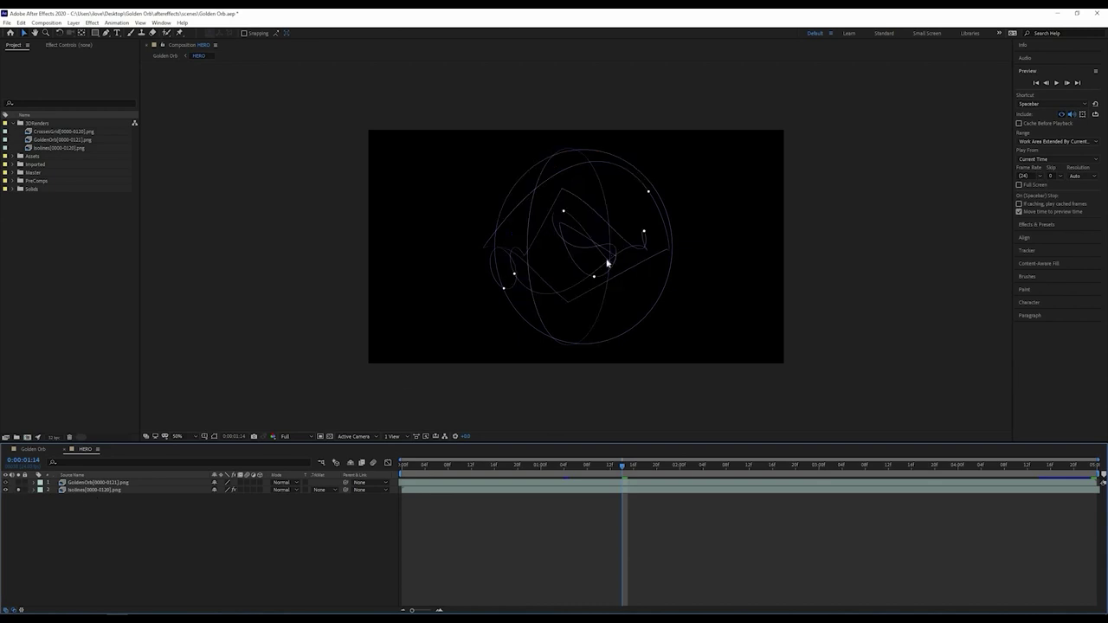
pyautogui.moveTo(403, 470); pyautogui.dragTo(558, 456)
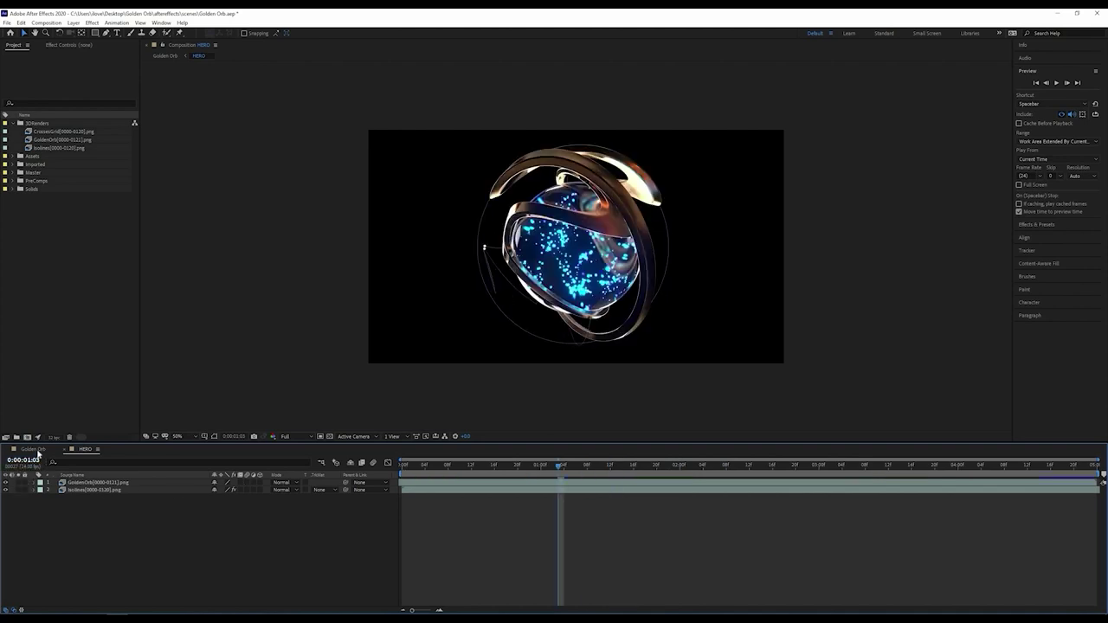
pyautogui.click(33, 449)
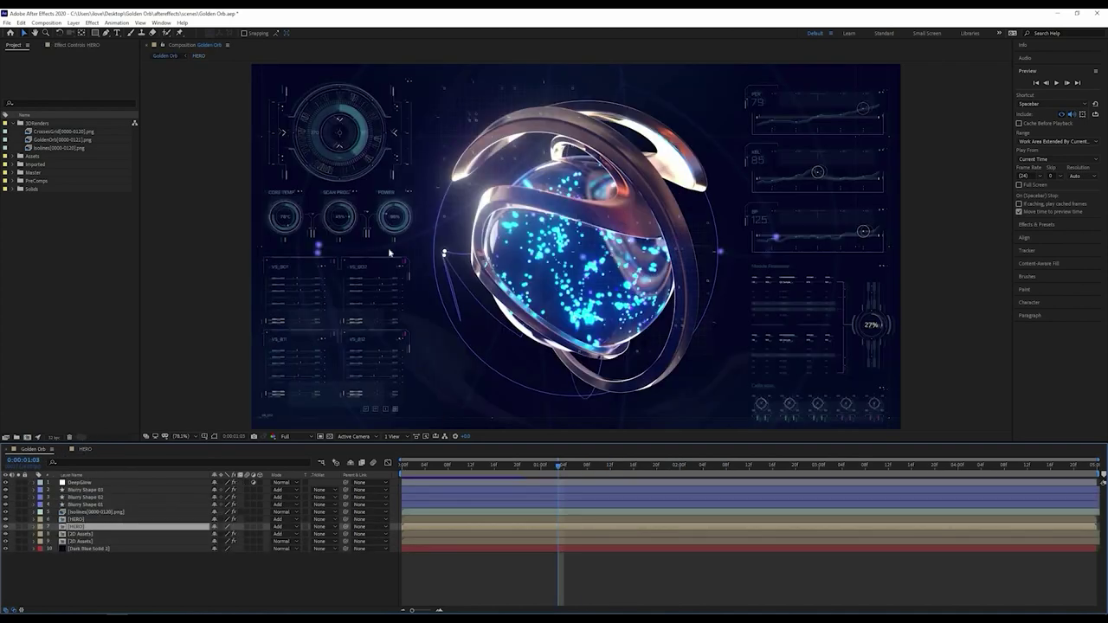
# Step: Solo the isolines image sequence layer in Golden Orb, unsolo it, and isolate the same sequence inside the HERO precomposition
pyautogui.click(19, 511)
pyautogui.click(19, 513)
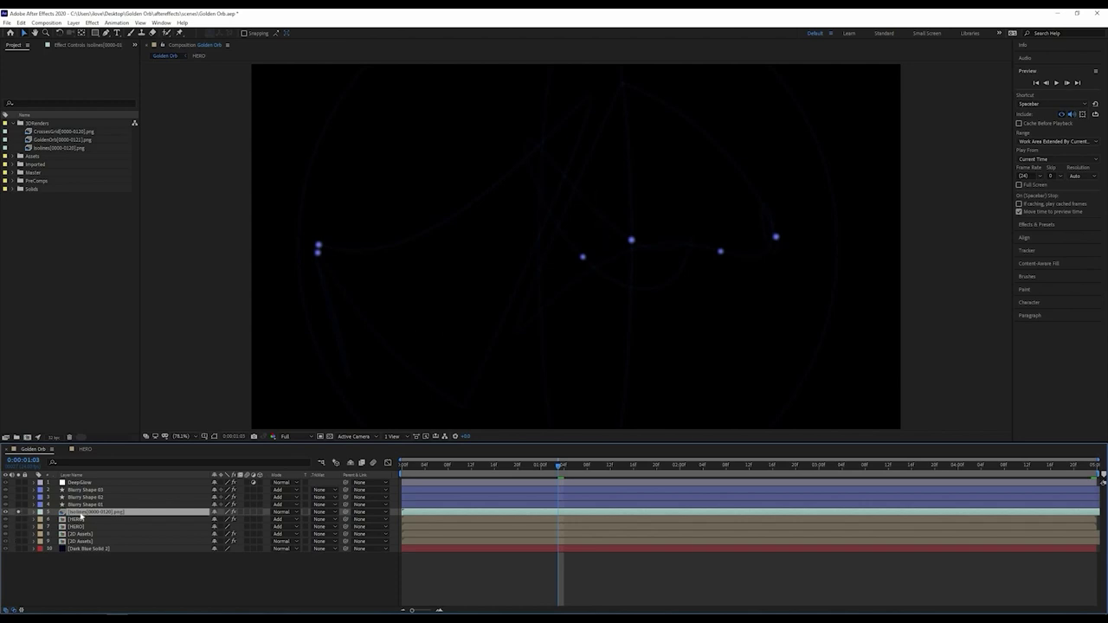
pyautogui.click(18, 511)
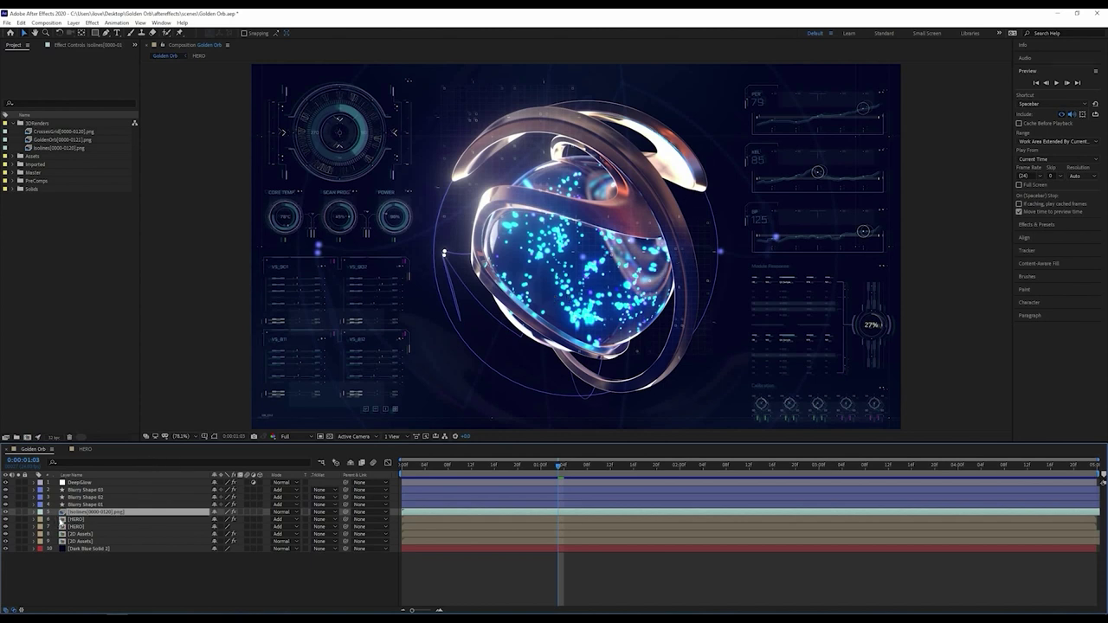
pyautogui.doubleClick(28, 519)
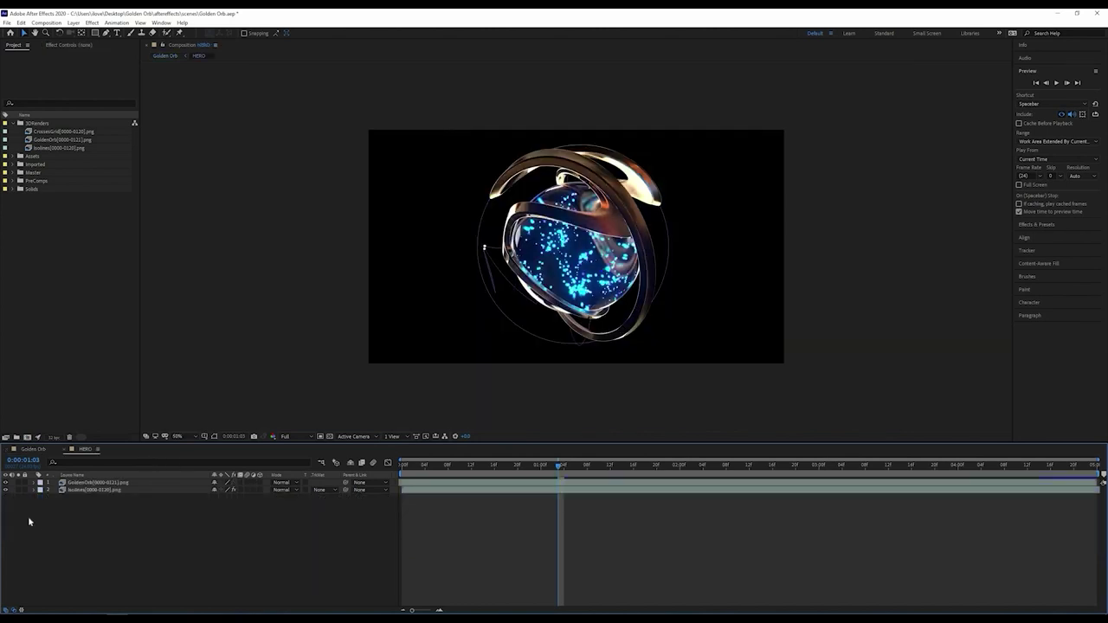
pyautogui.click(18, 490)
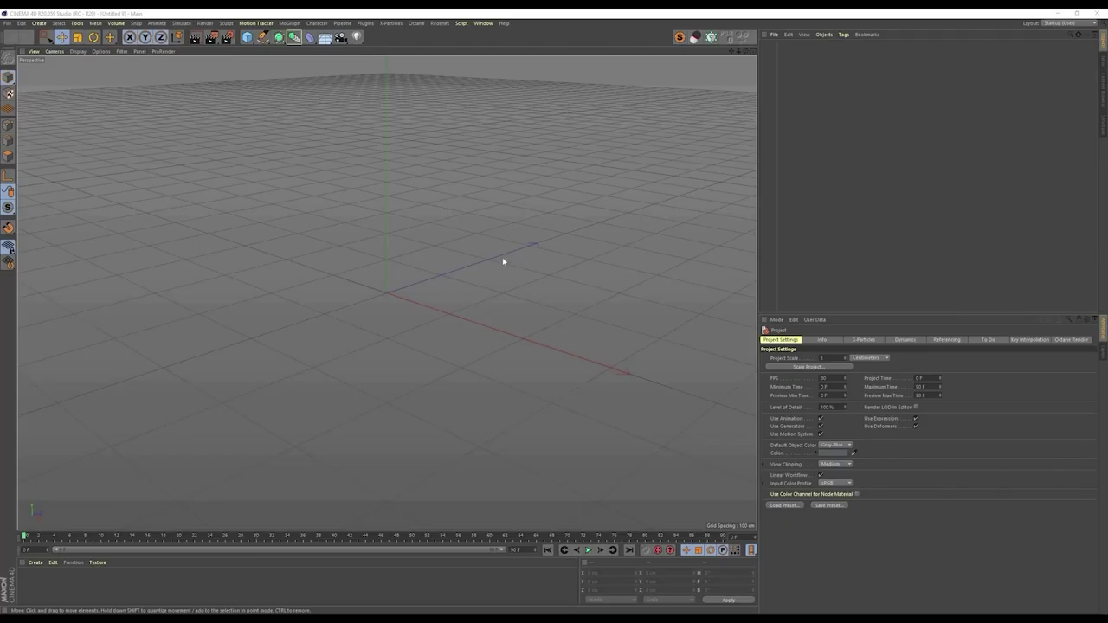
# Step: Switch to an empty Cinema 4D scene and add a Null and a Cube at the origin
pyautogui.click(248, 38)
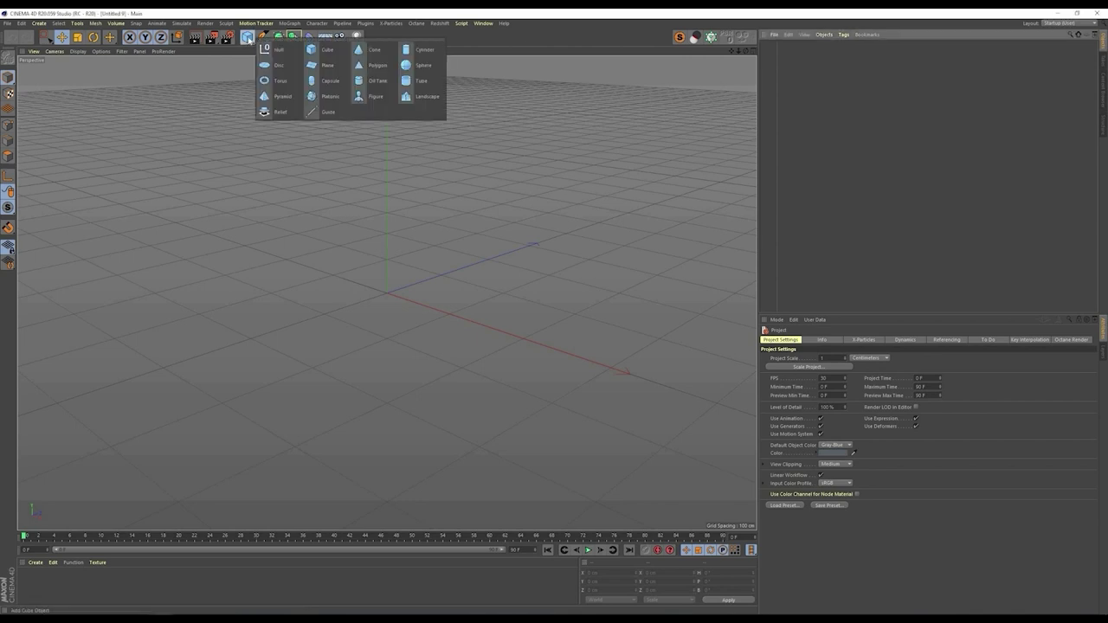
pyautogui.click(274, 50)
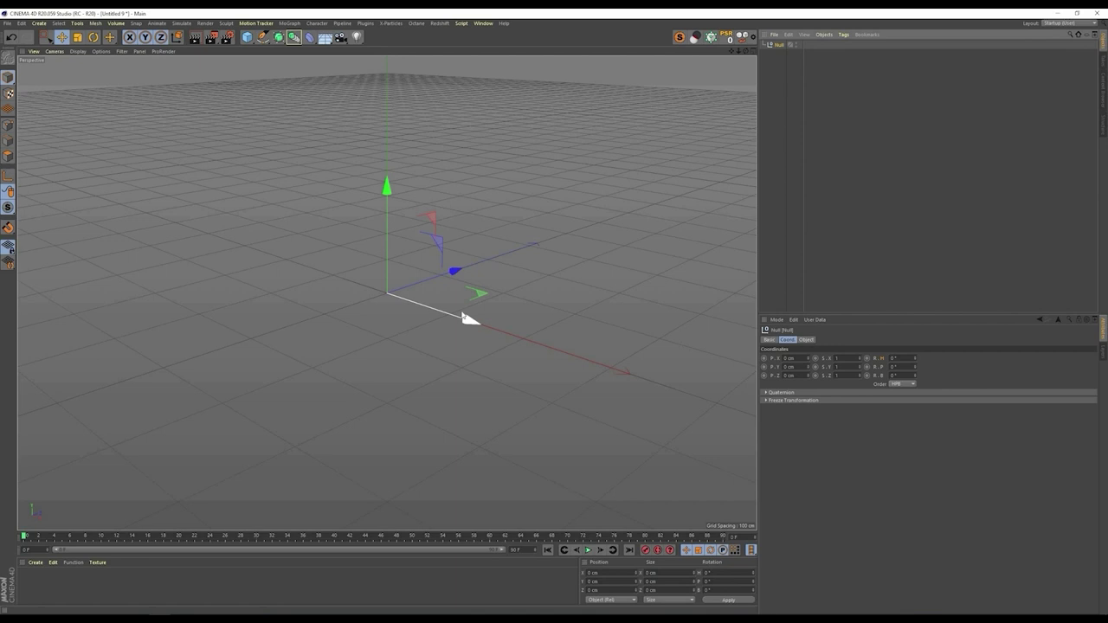
pyautogui.click(248, 38)
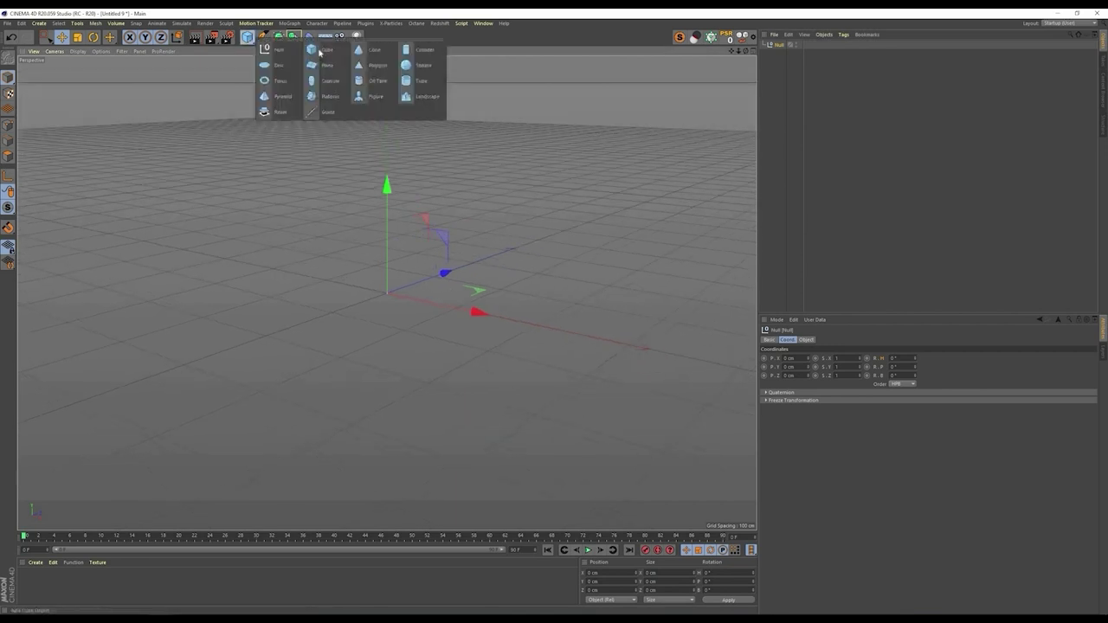
pyautogui.click(320, 50)
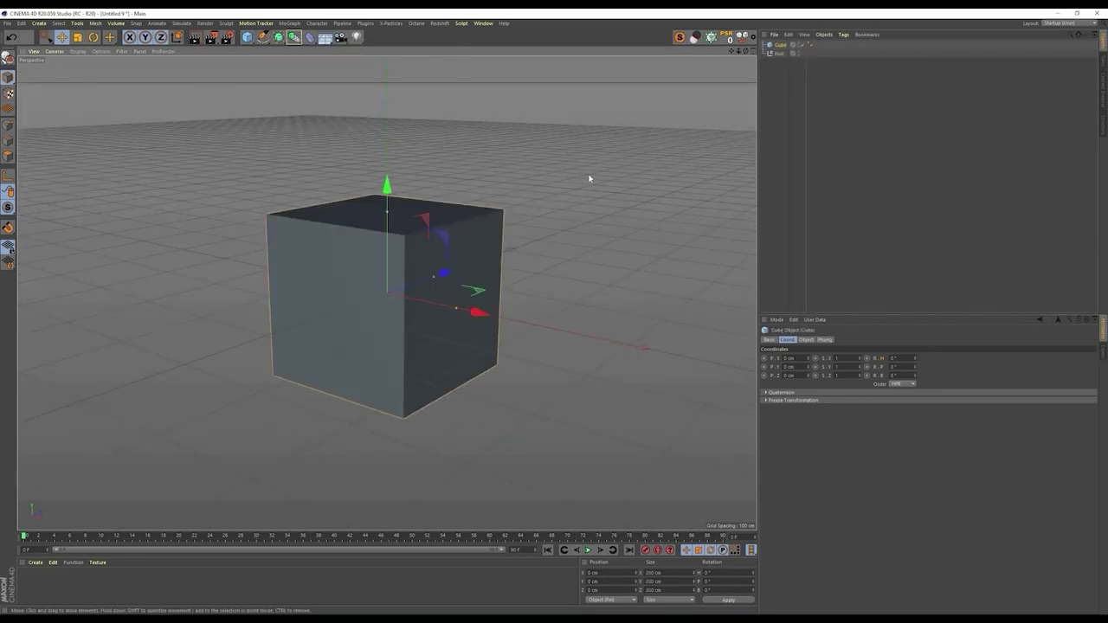
# Step: Scale the cube down to about 14.2 cm per side and move it 200 cm along the X axis
pyautogui.press('t')
pyautogui.moveTo(502, 223); pyautogui.dragTo(349, 282)
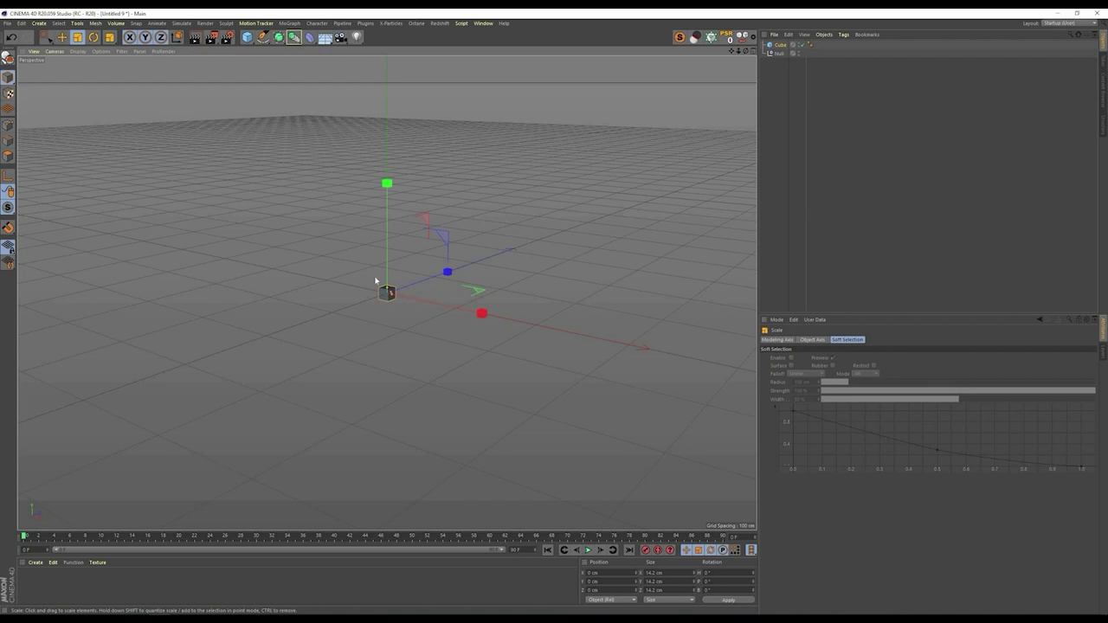
pyautogui.press('e')
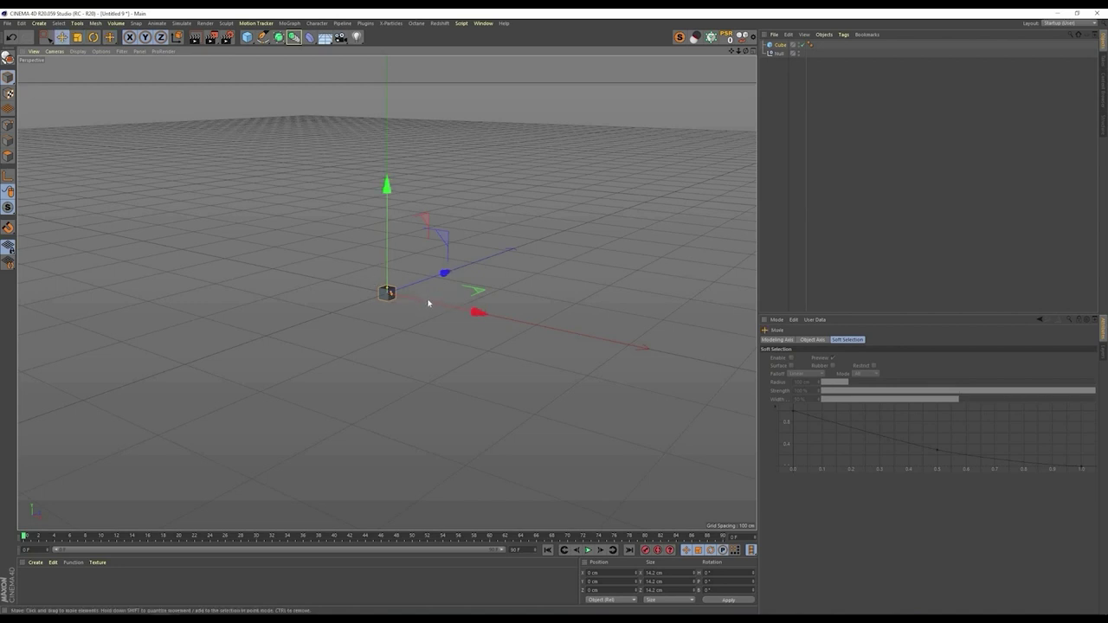
pyautogui.moveTo(425, 302); pyautogui.dragTo(451, 307)
pyautogui.hotkey('ctrl', 'z')
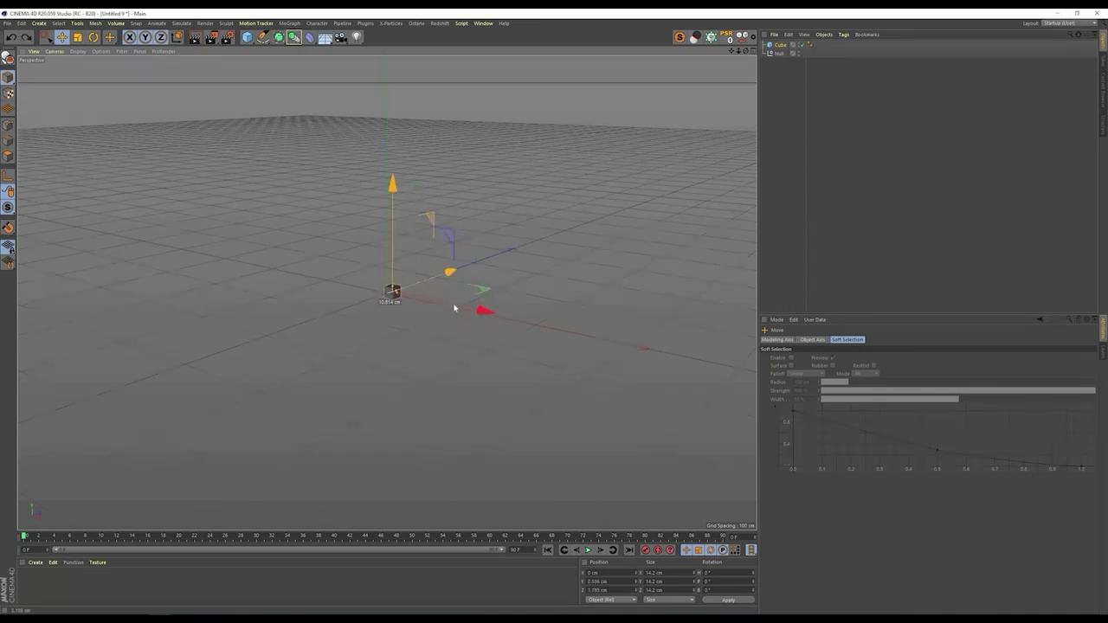
pyautogui.moveTo(475, 314); pyautogui.dragTo(615, 330)
pyautogui.moveTo(415, 326); pyautogui.dragTo(416, 324)
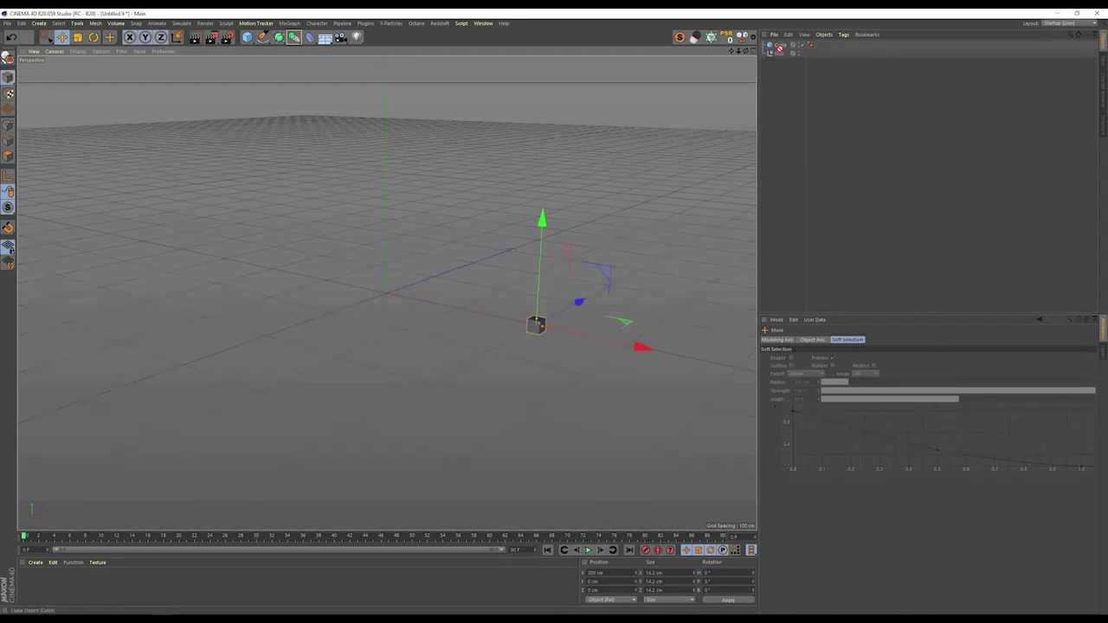
# Step: Make the cube a child of the Null
pyautogui.click(781, 51)
pyautogui.hotkey('alt', 'g')
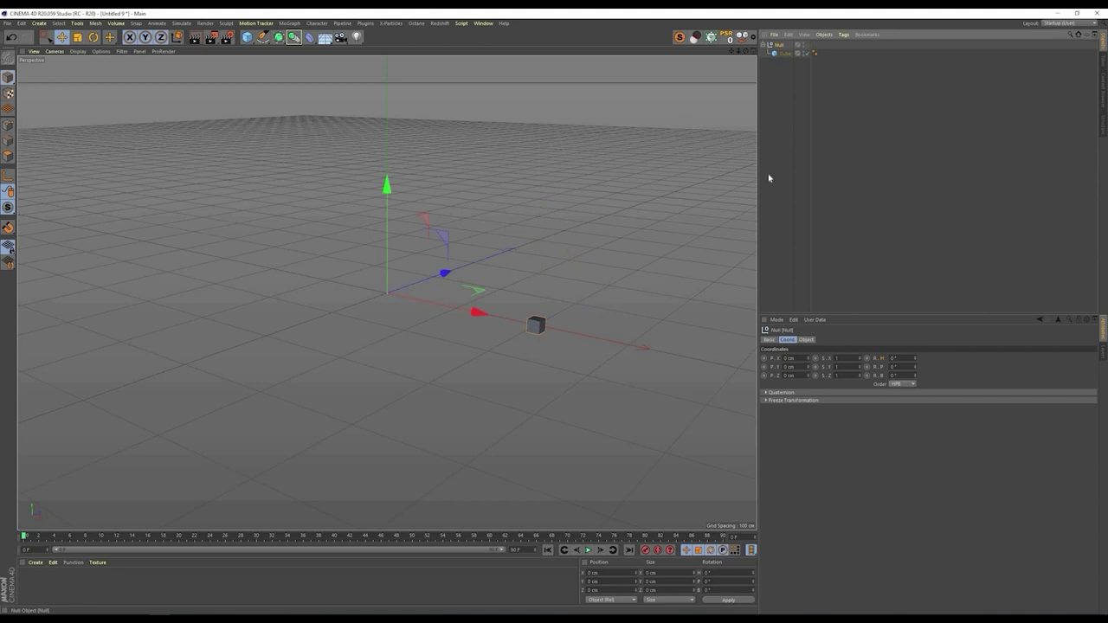
pyautogui.keyDown('alt'); pyautogui.moveTo(387, 326); pyautogui.dragTo(387, 333); pyautogui.keyUp('alt')
pyautogui.keyDown('alt'); pyautogui.moveTo(387, 332); pyautogui.dragTo(362, 360, button='middle'); pyautogui.keyUp('alt')
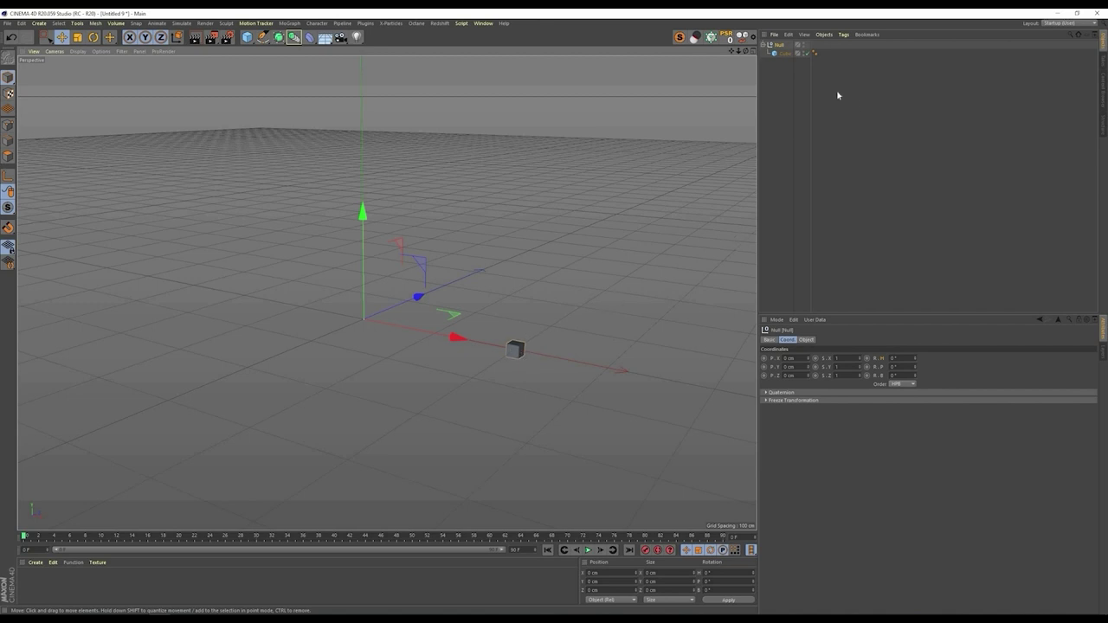
# Step: Add a Vibrate tag to the Null and enable its rotation
pyautogui.rightClick(778, 48)
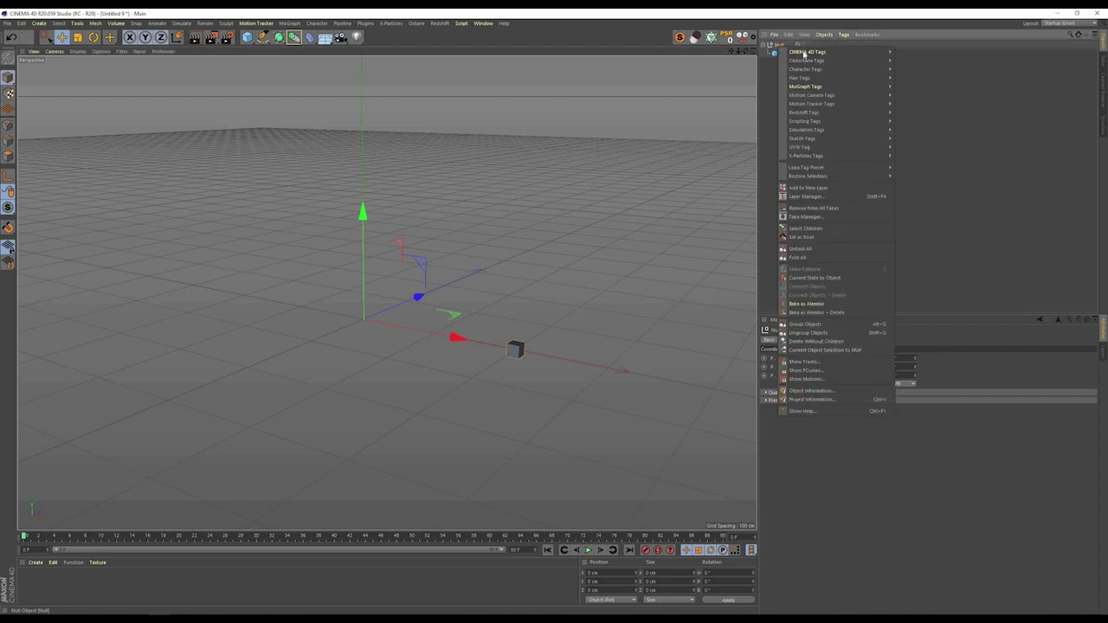
pyautogui.moveTo(804, 52)
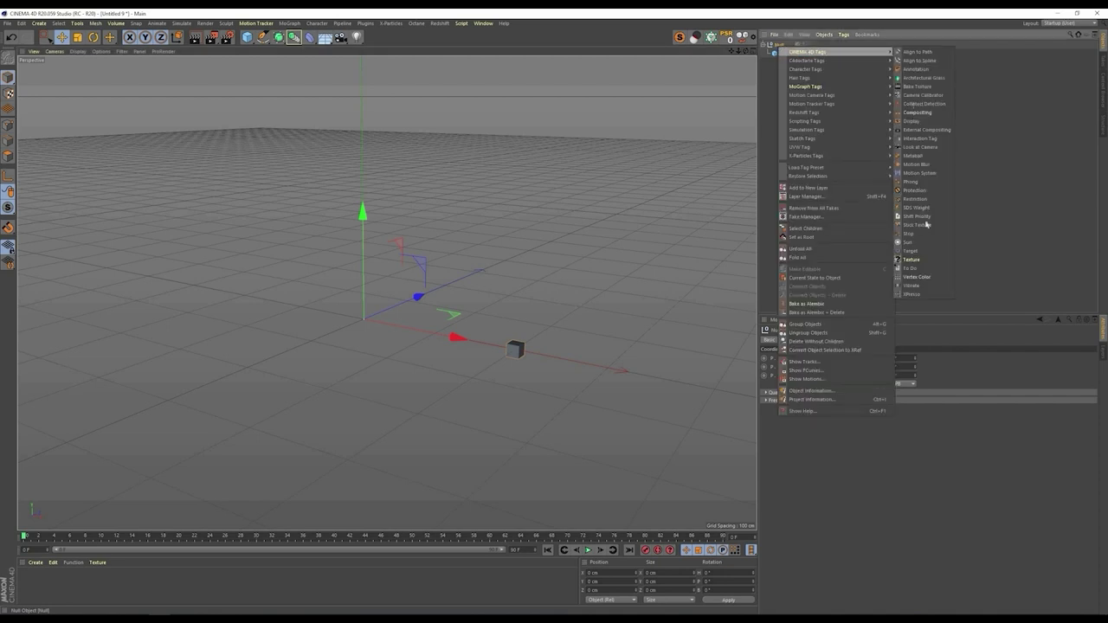
pyautogui.click(919, 286)
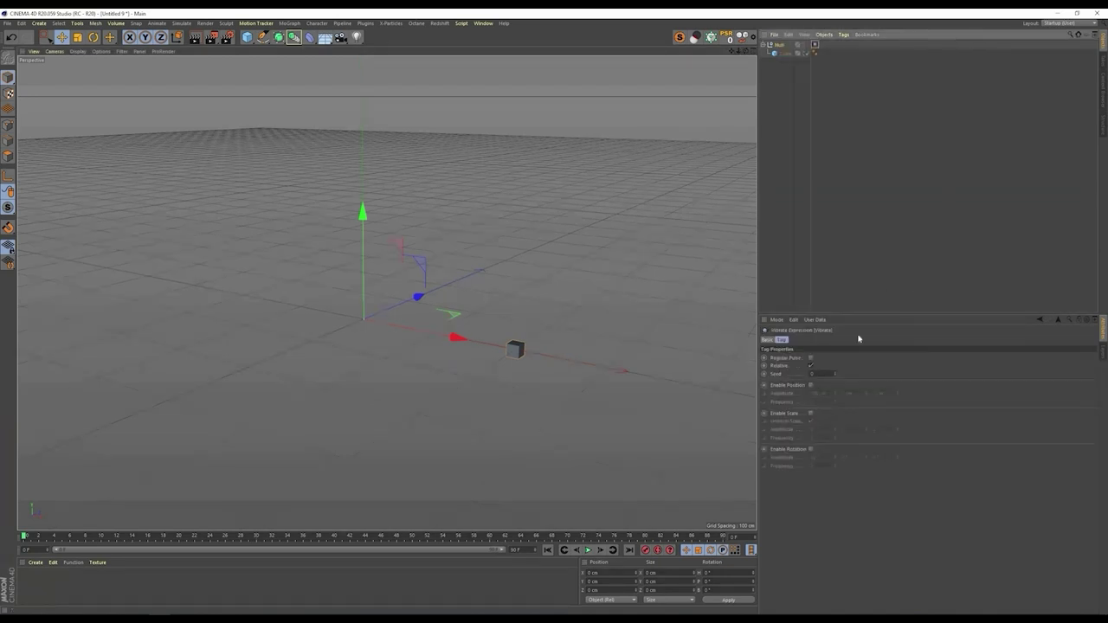
pyautogui.click(810, 449)
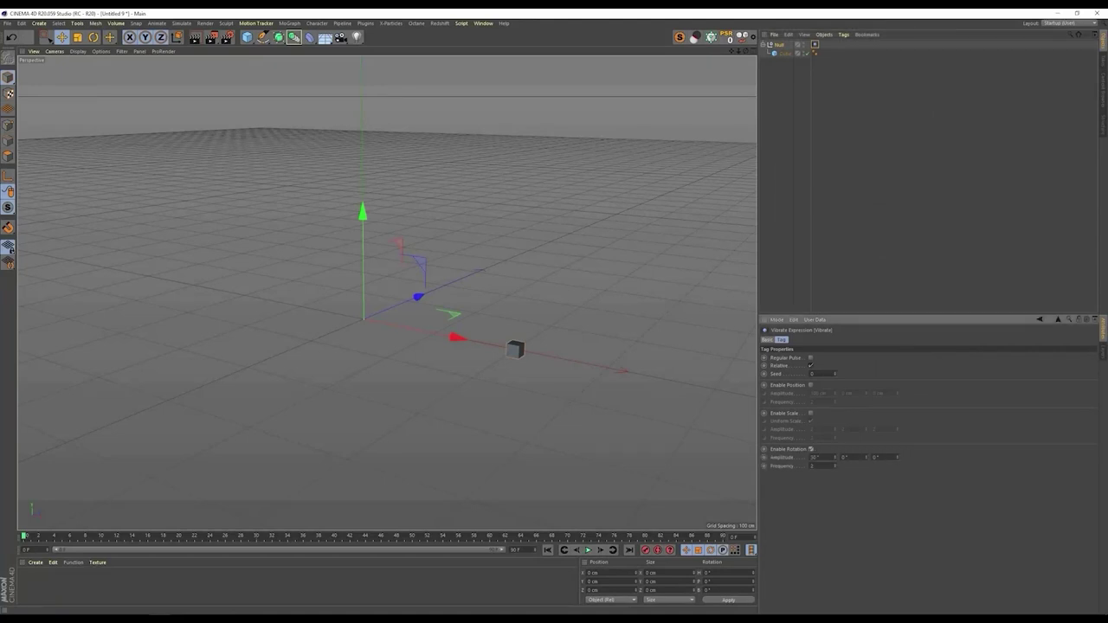
# Step: Set the Vibrate tag's rotation amplitude to 0°, 360°, 360° and its frequency to 0.5, previewing the motion
pyautogui.write('0')
pyautogui.click(587, 551)
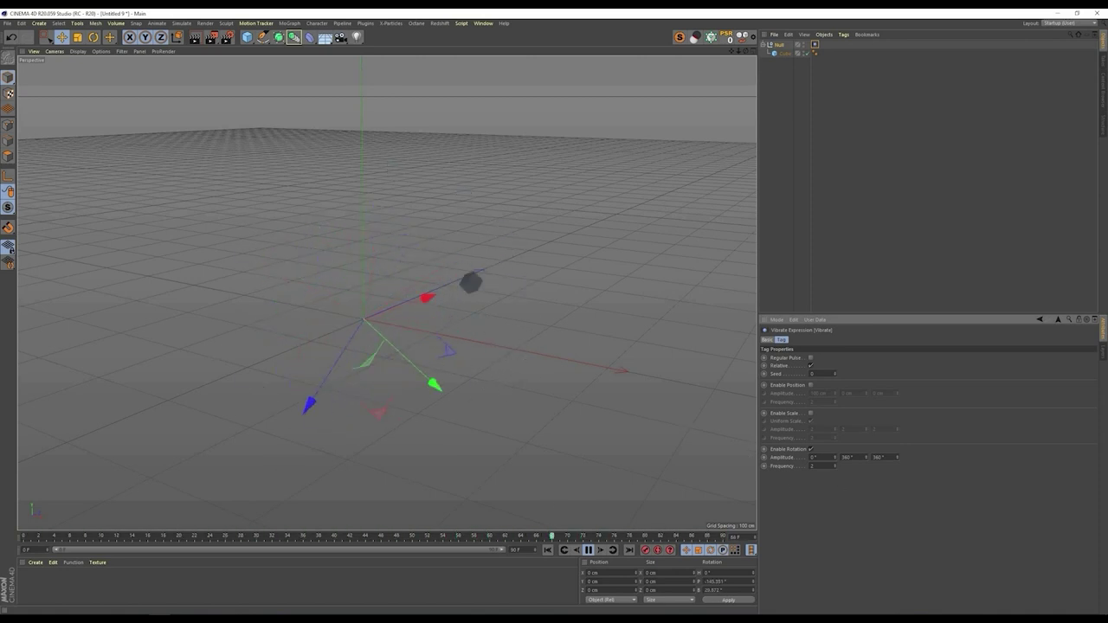
pyautogui.moveTo(817, 465); pyautogui.dragTo(769, 462)
pyautogui.write('0.5')
pyautogui.press('Return')
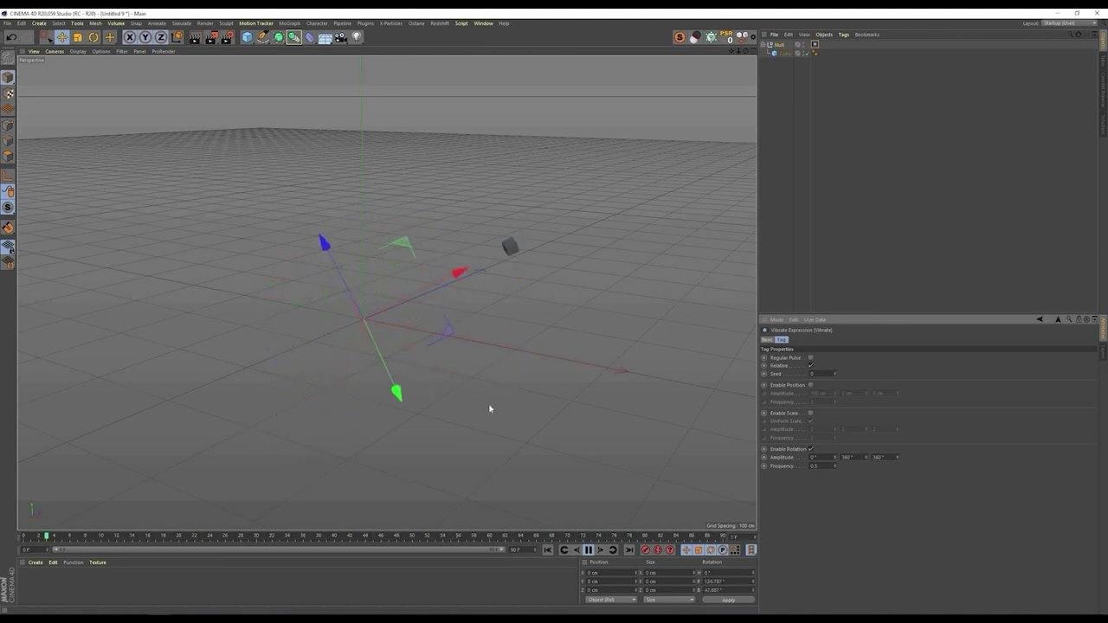
pyautogui.click(588, 550)
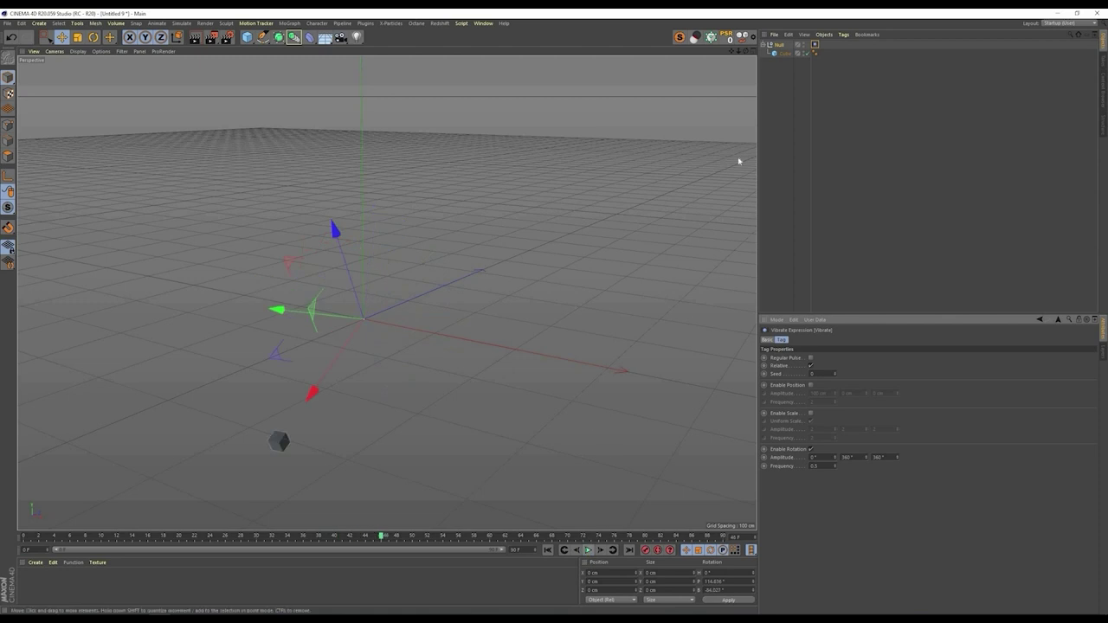
# Step: Duplicate the Null with its cube, rotate the copy to a different orientation and scale it down slightly
pyautogui.click(766, 45)
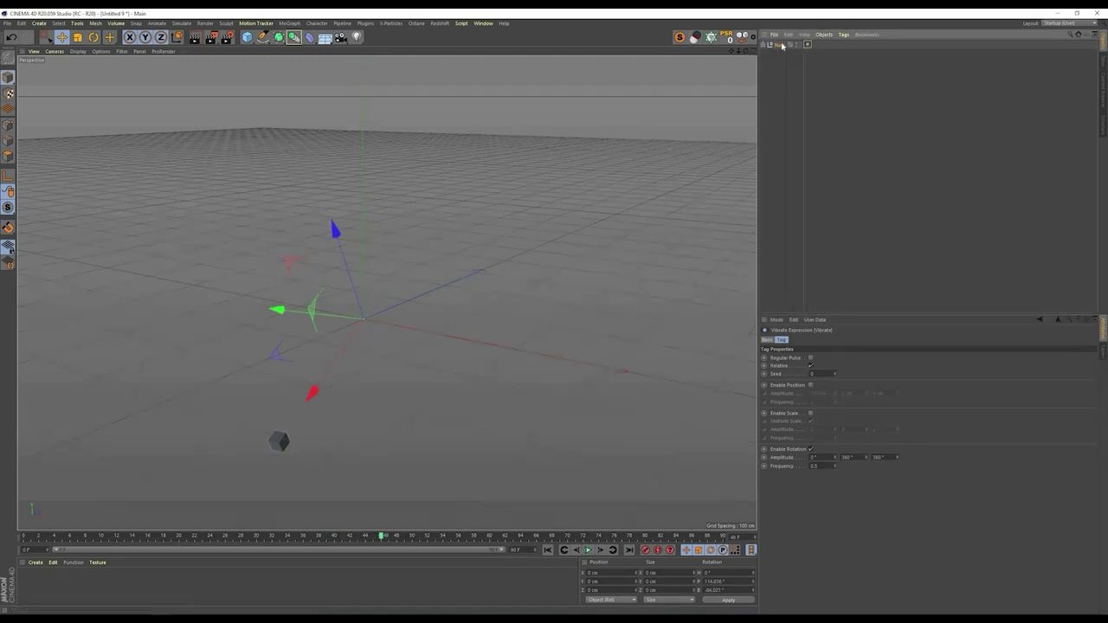
pyautogui.moveTo(779, 46); pyautogui.dragTo(776, 56)
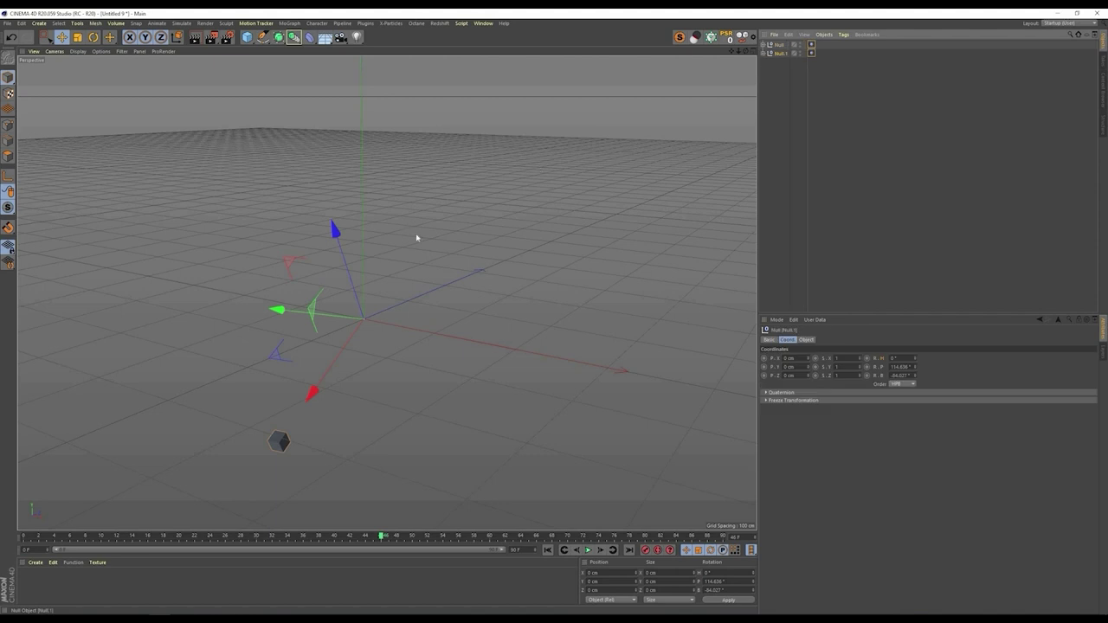
pyautogui.press('r')
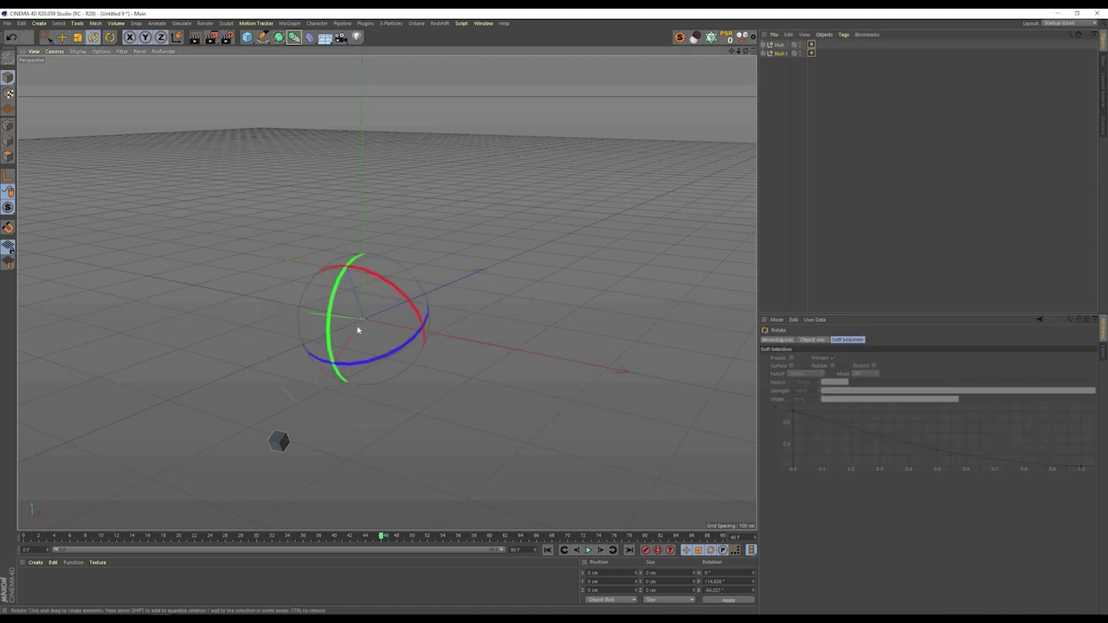
pyautogui.moveTo(414, 266); pyautogui.dragTo(433, 187)
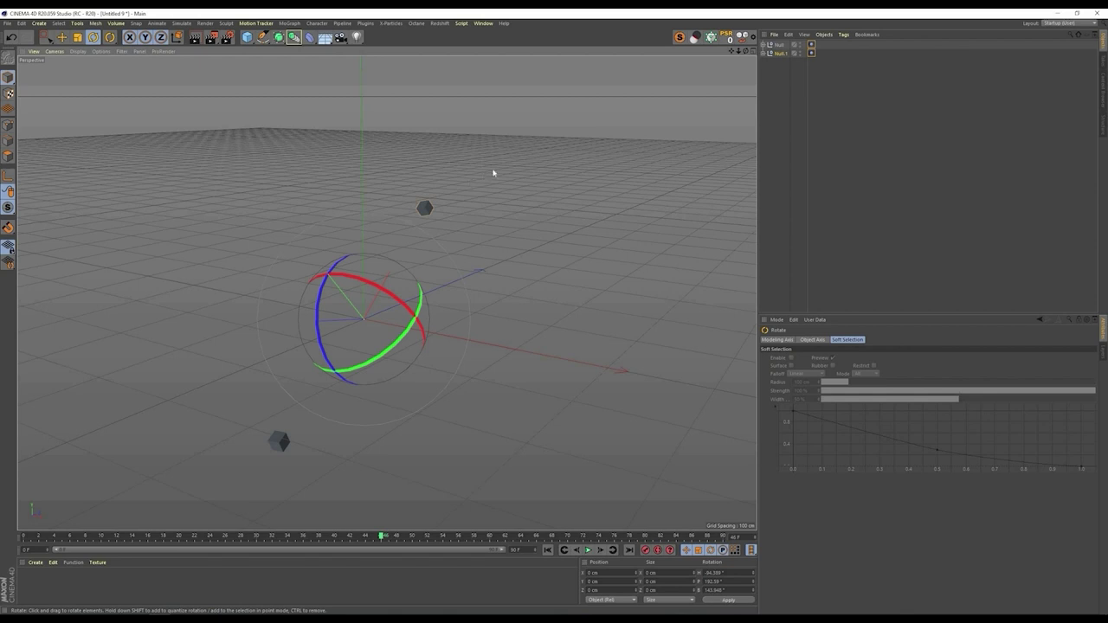
pyautogui.press('t')
pyautogui.moveTo(499, 173); pyautogui.dragTo(465, 257)
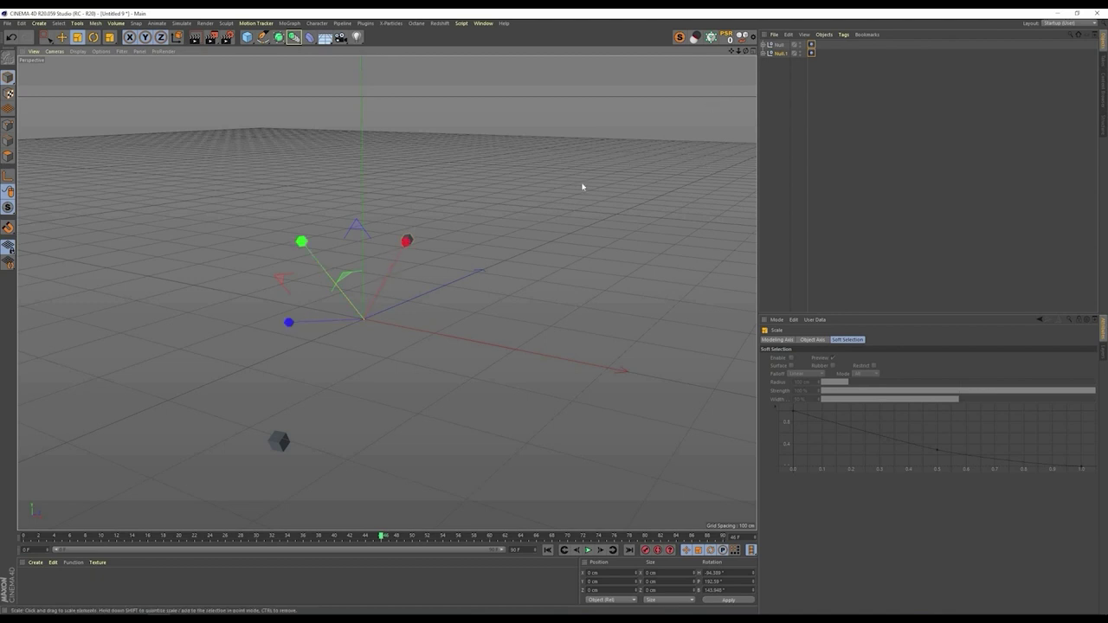
# Step: Make a third copy of the Null, scale it down further, rotate it to another orientation and preview the animation
pyautogui.click(781, 64)
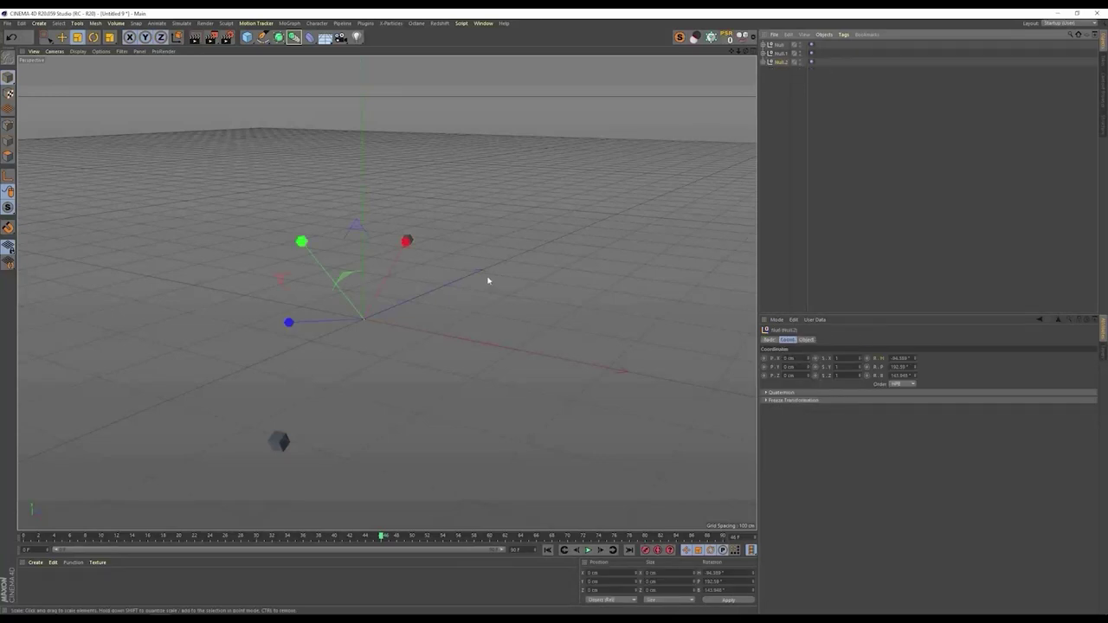
pyautogui.moveTo(476, 243); pyautogui.dragTo(460, 273)
pyautogui.press('r')
pyautogui.moveTo(444, 477); pyautogui.dragTo(692, 252)
pyautogui.click(880, 125)
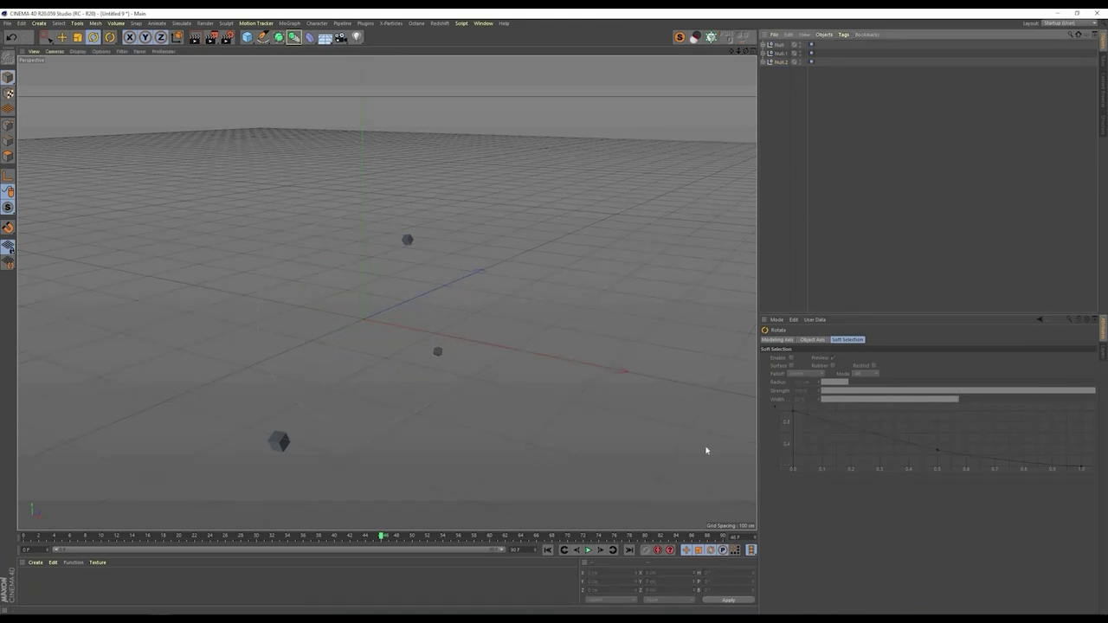
pyautogui.click(589, 551)
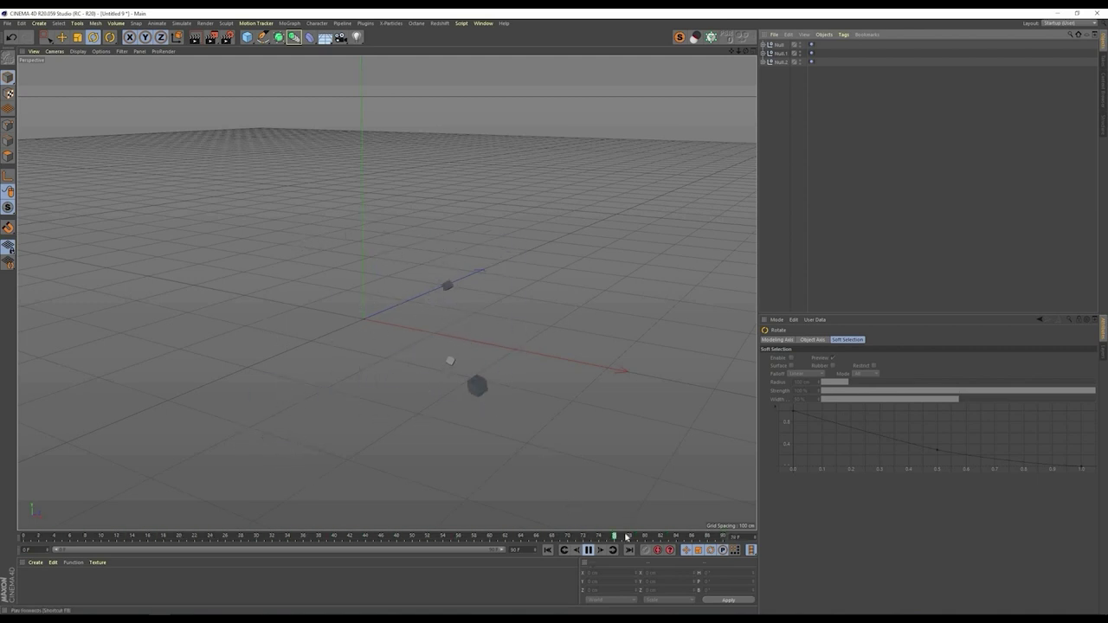
pyautogui.click(588, 551)
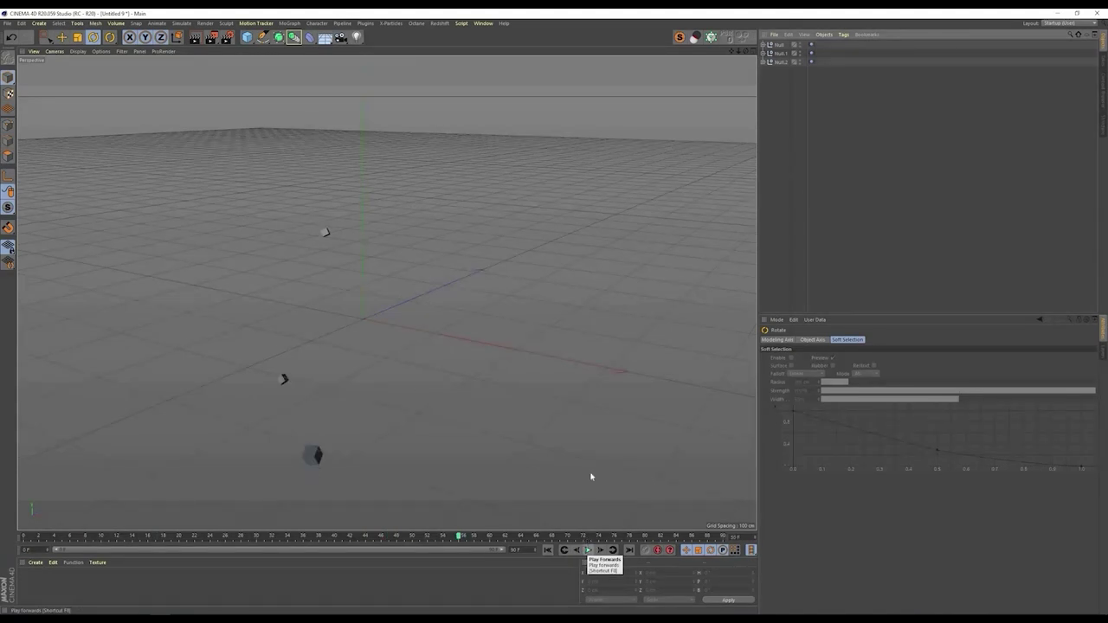
# Step: Add a Tracer object and expand the three Null hierarchies to expose their cubes
pyautogui.hotkey('shift', 'c')
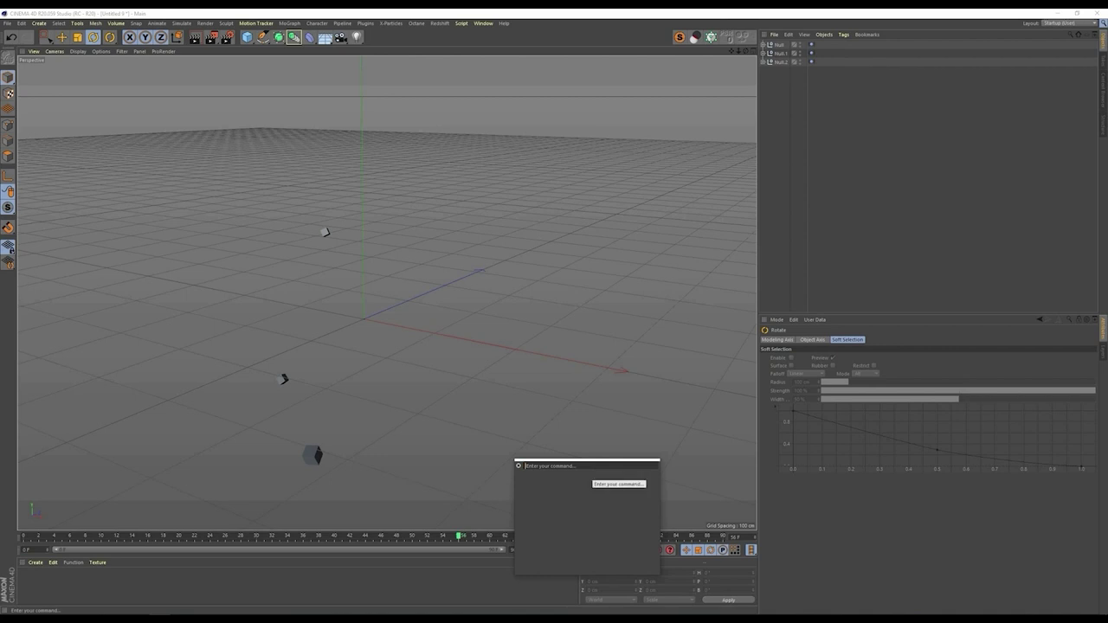
pyautogui.write('trace')
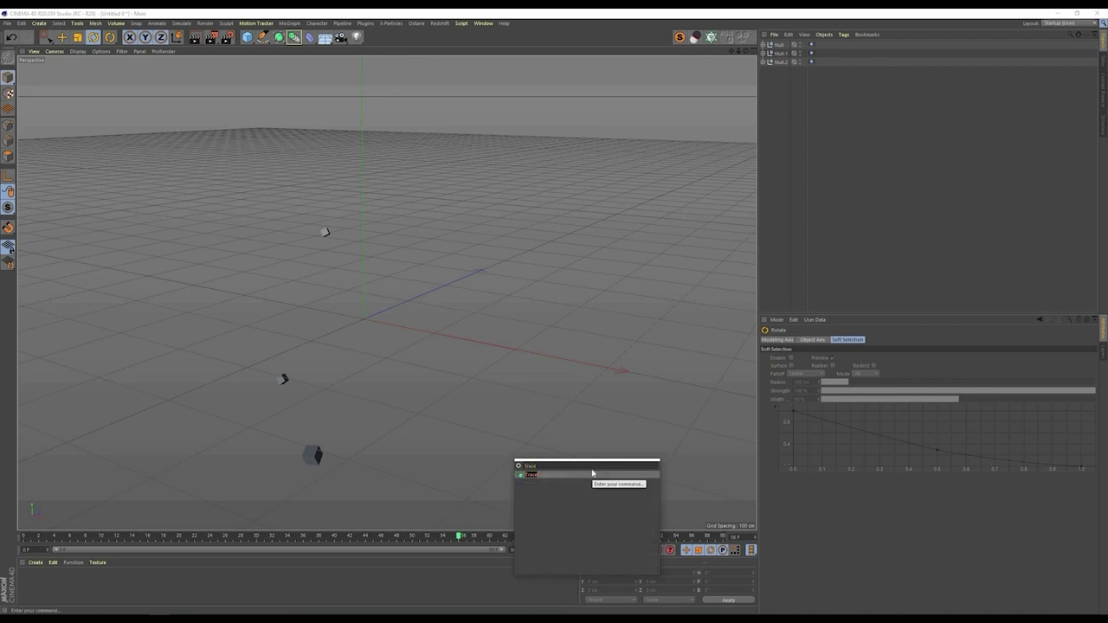
pyautogui.click(593, 473)
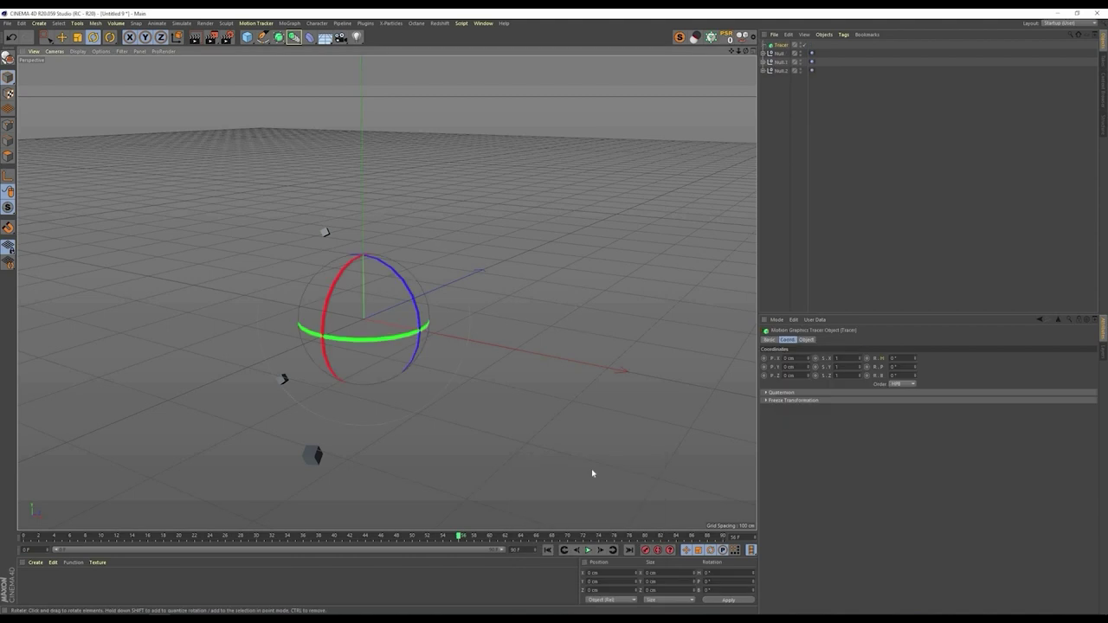
pyautogui.click(763, 53)
pyautogui.click(763, 70)
pyautogui.click(763, 87)
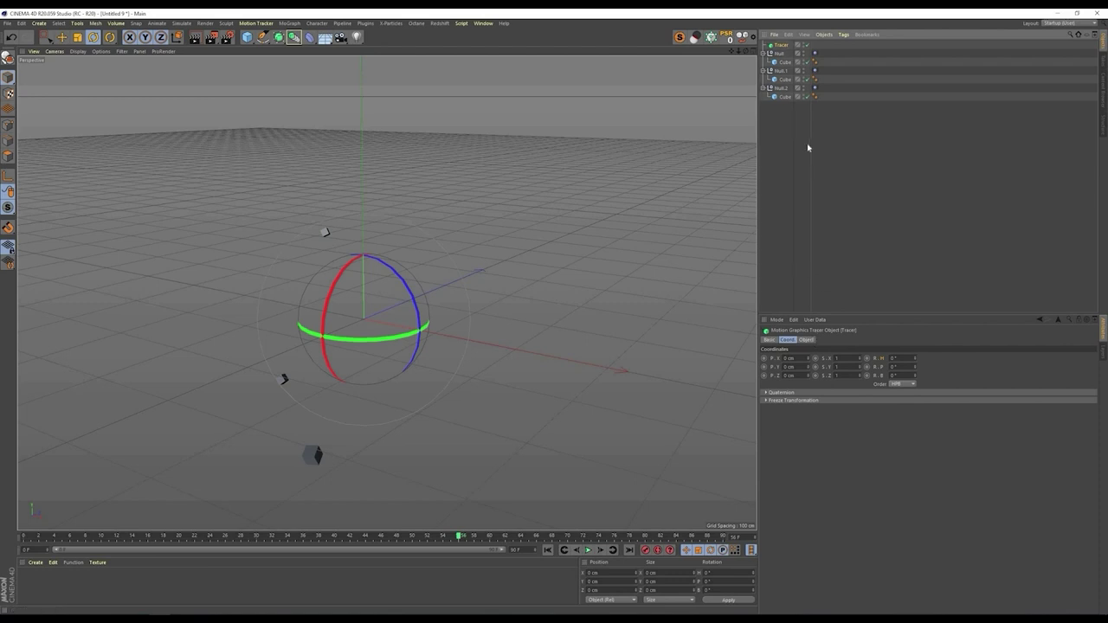
# Step: Add all three cubes to the Tracer's Trace Link and play the animation to generate the paths
pyautogui.click(806, 340)
pyautogui.moveTo(794, 60); pyautogui.dragTo(818, 367)
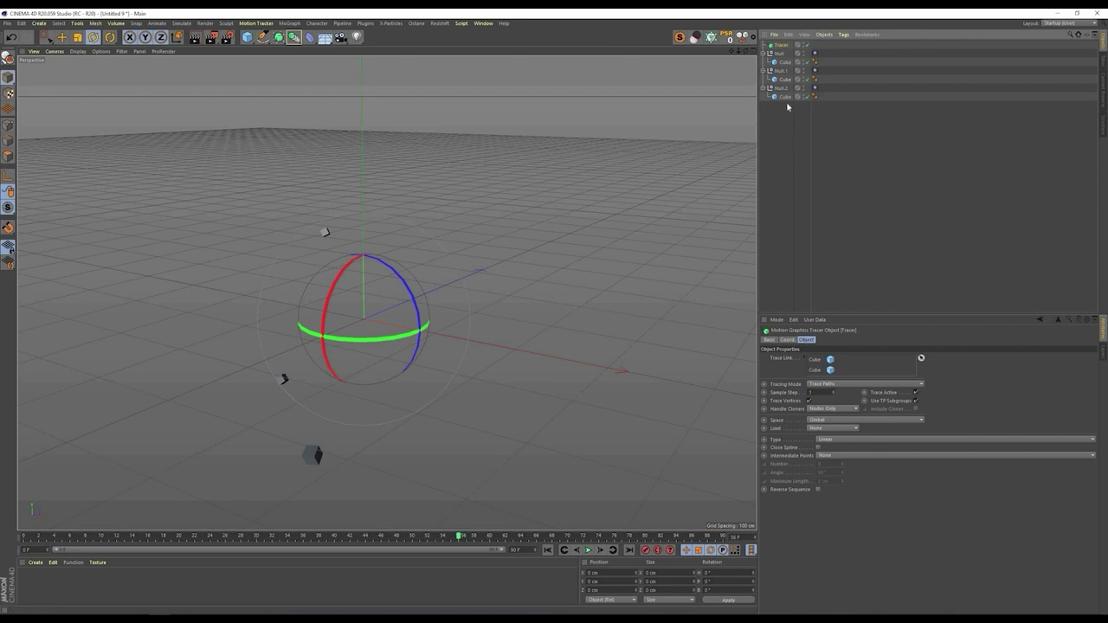
pyautogui.moveTo(857, 308); pyautogui.dragTo(823, 374)
pyautogui.click(857, 274)
pyautogui.click(589, 551)
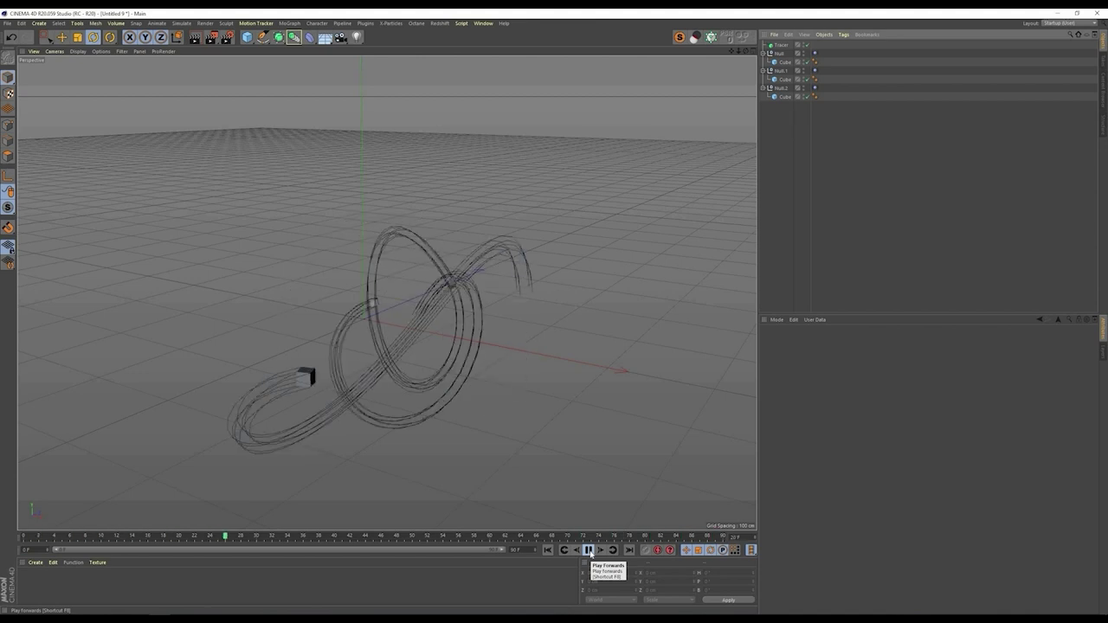
pyautogui.press('F8')
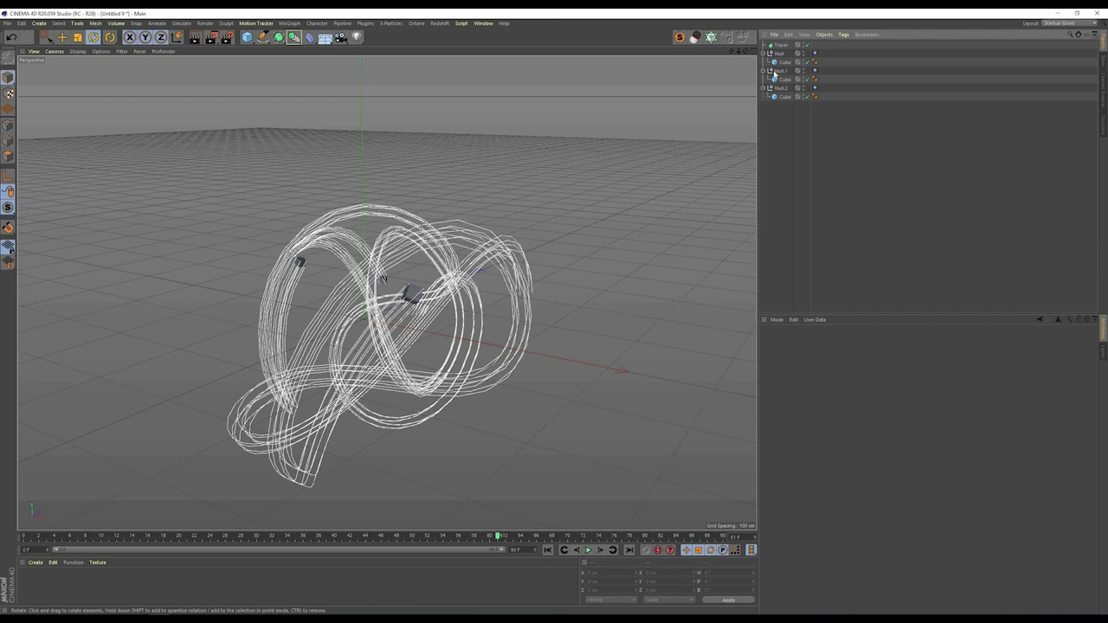
# Step: Disable Trace Vertices on the Tracer and replay the animation
pyautogui.click(782, 44)
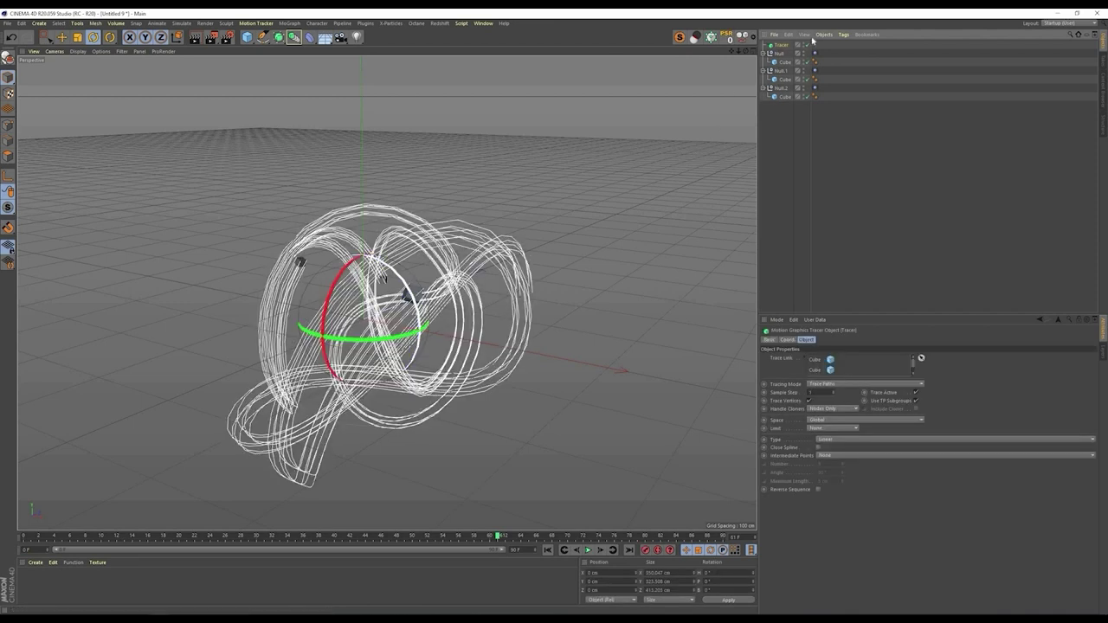
pyautogui.click(809, 401)
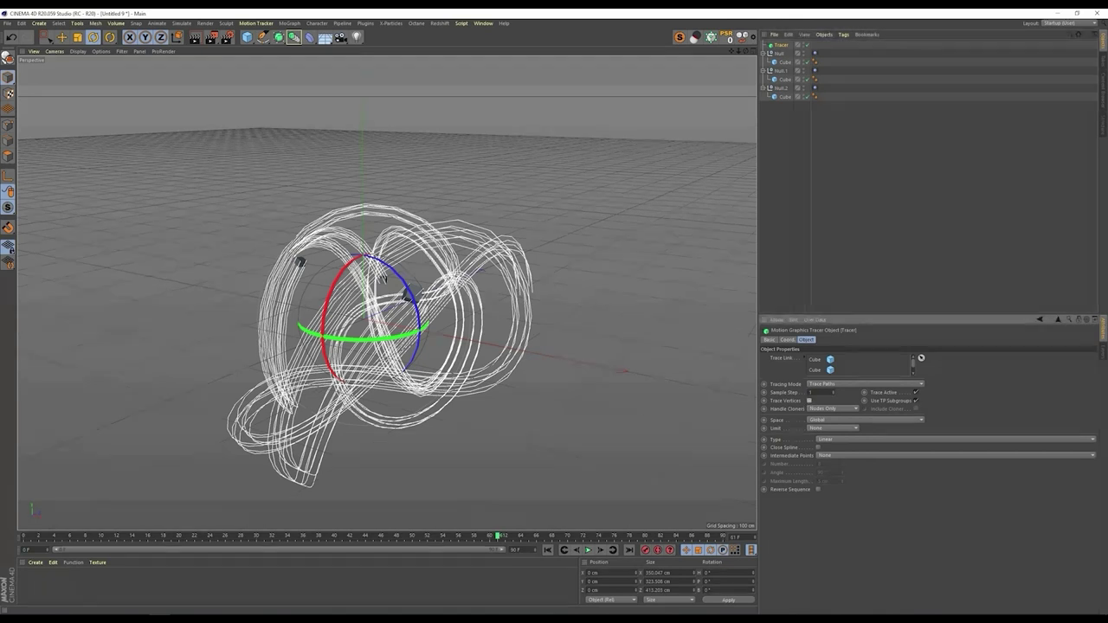
pyautogui.click(587, 551)
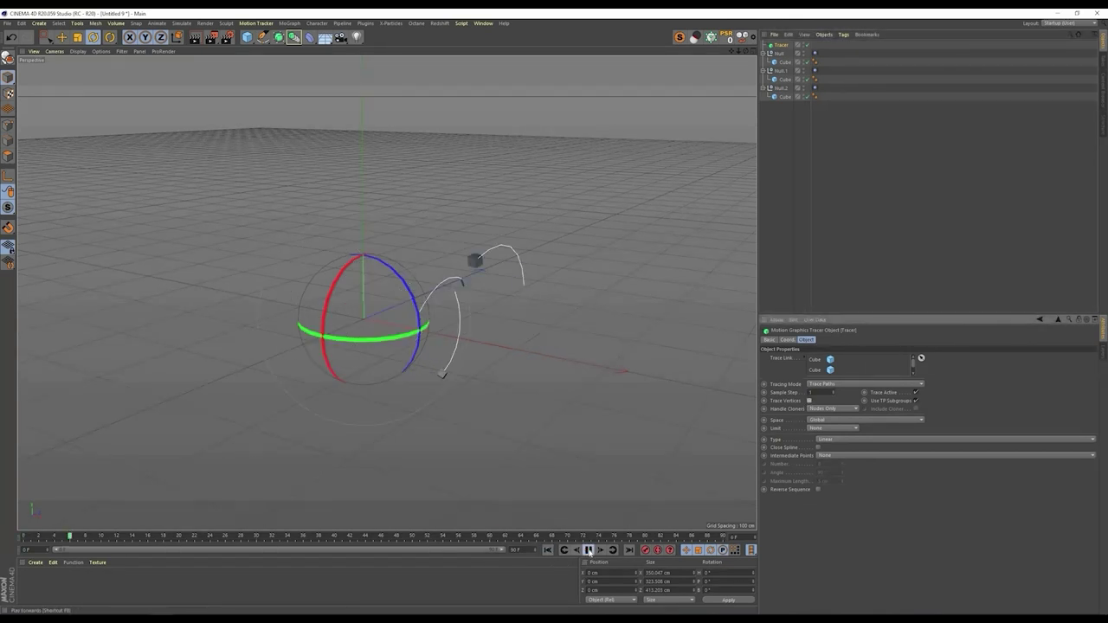
pyautogui.click(682, 477)
pyautogui.click(588, 551)
# Step: Enable Close Spline on the Tracer and replay the animation from the first frame
pyautogui.click(782, 45)
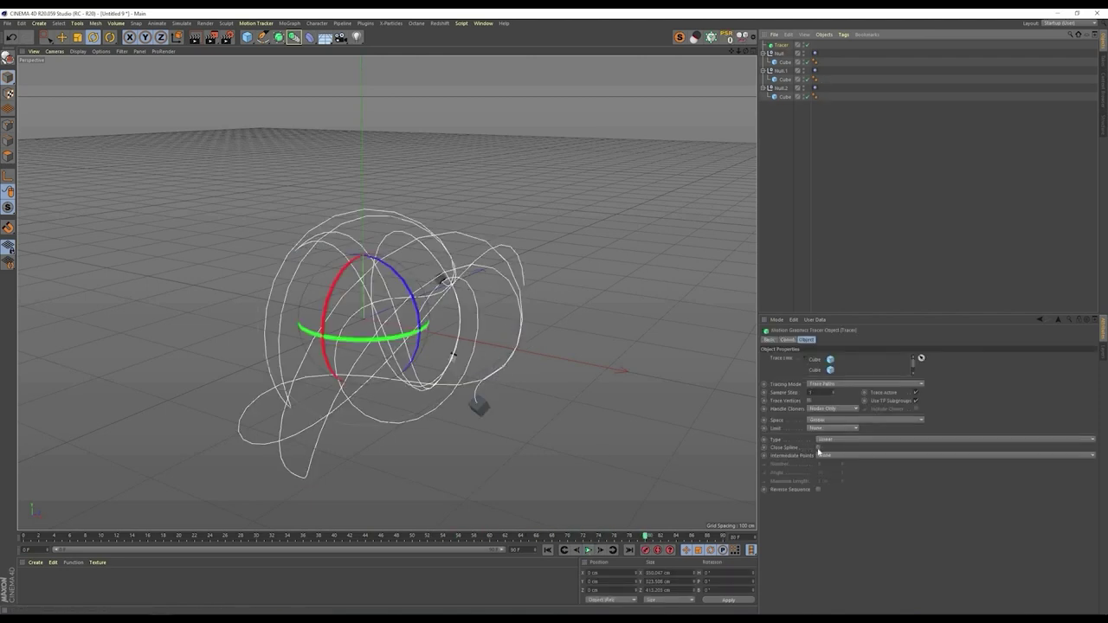
pyautogui.click(547, 551)
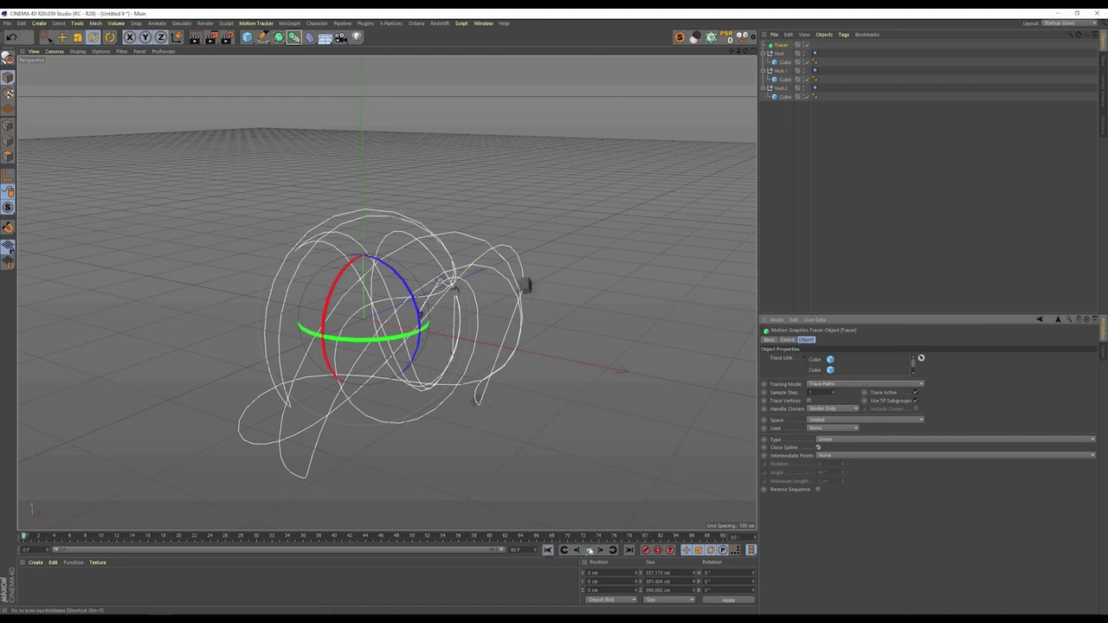
pyautogui.click(589, 550)
pyautogui.click(892, 222)
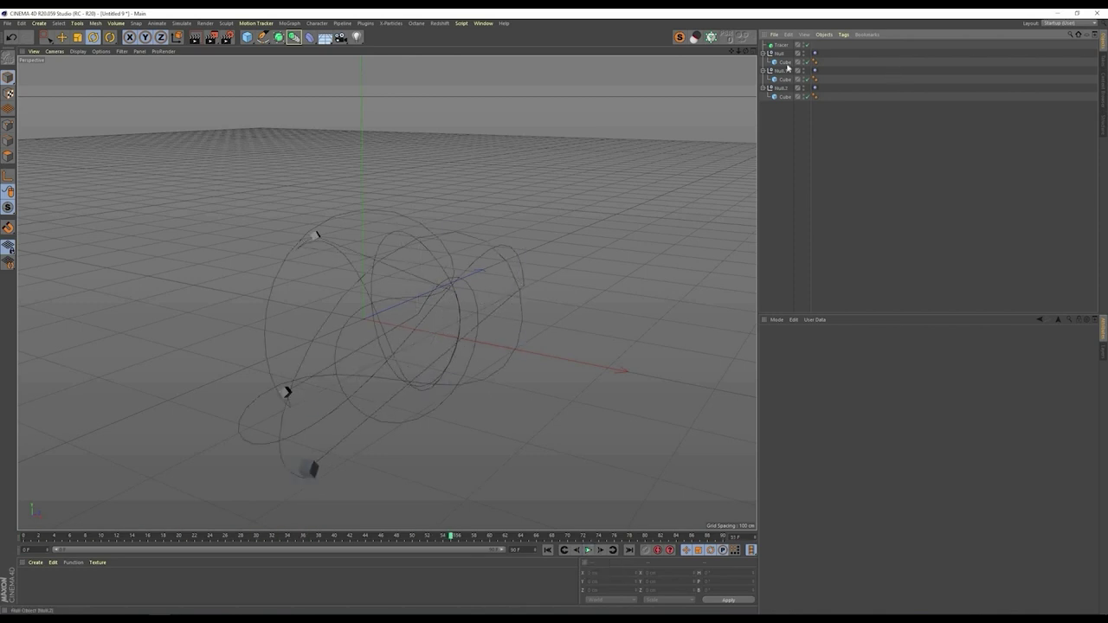
# Step: Set the Tracer's spline type to B-Spline and its intermediate points to Natural
pyautogui.keyDown('alt'); pyautogui.moveTo(406, 302); pyautogui.dragTo(463, 279, button='right'); pyautogui.keyUp('alt')
pyautogui.moveTo(451, 308)
pyautogui.keyDown('alt'); pyautogui.mouseDown(button='middle')
pyautogui.moveTo(457, 239)
pyautogui.moveTo(386, 292)
pyautogui.mouseUp(button='middle'); pyautogui.keyUp('alt')
pyautogui.keyDown('alt'); pyautogui.moveTo(481, 187); pyautogui.dragTo(680, 81); pyautogui.keyUp('alt')
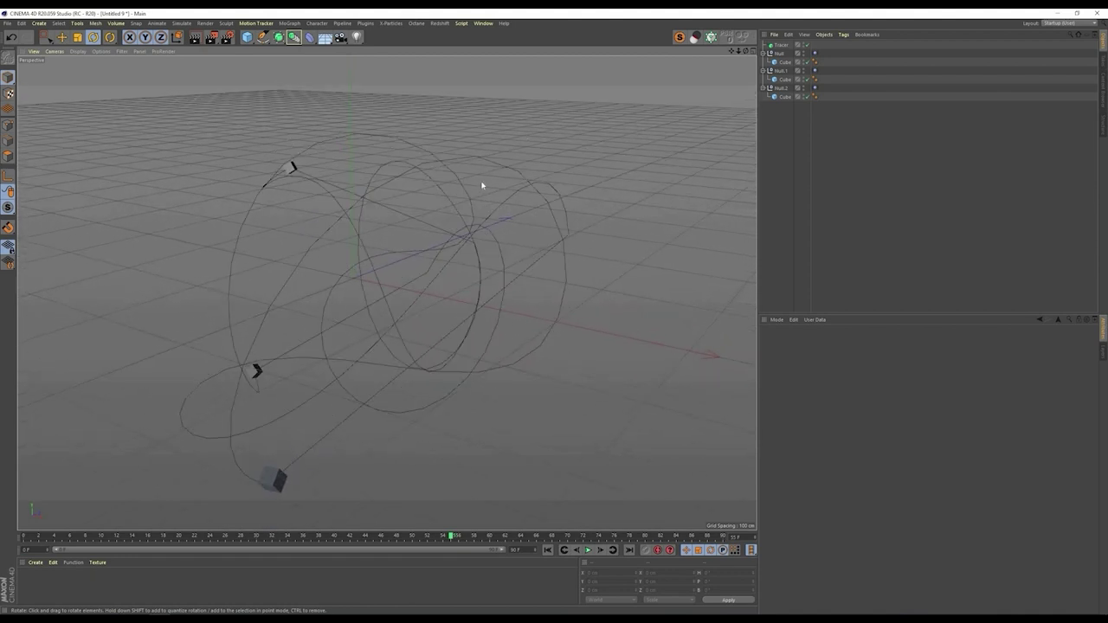
pyautogui.click(784, 47)
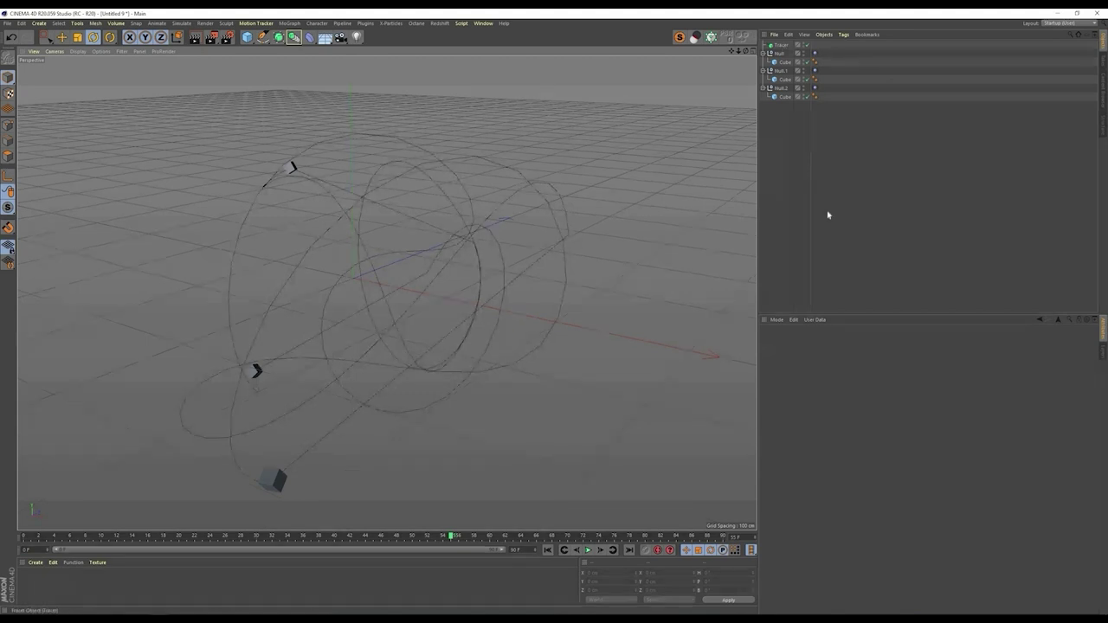
pyautogui.click(831, 440)
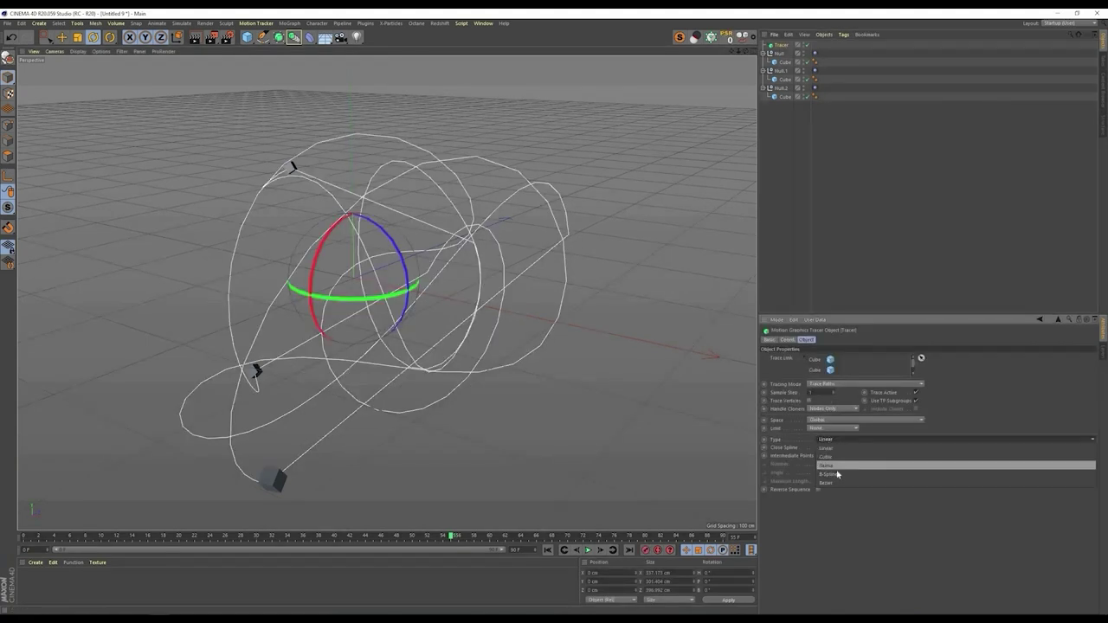
pyautogui.click(846, 474)
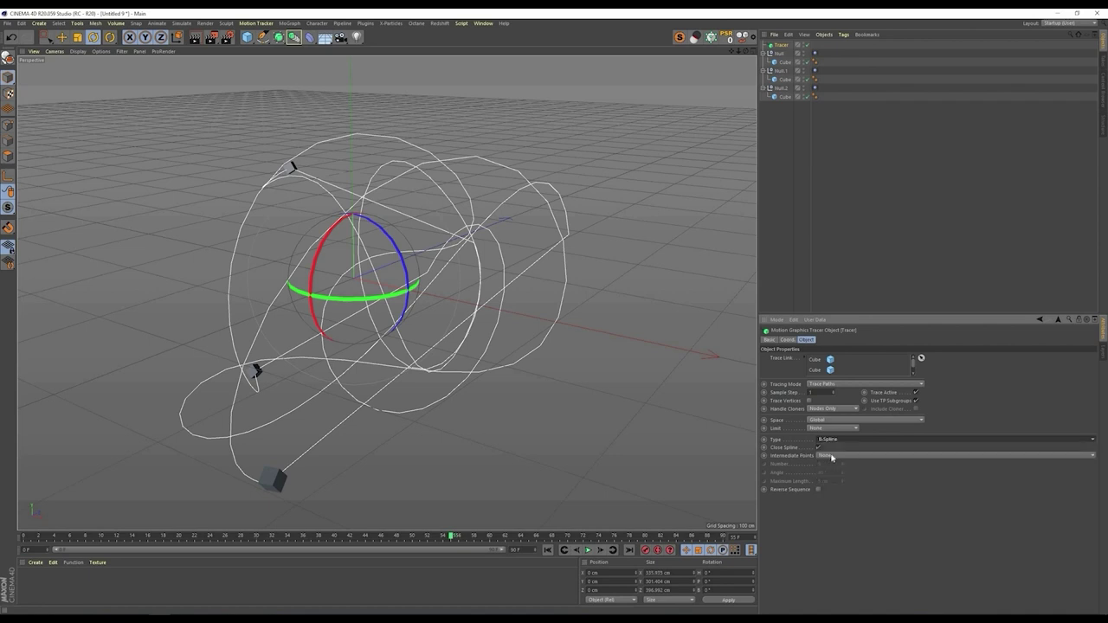
pyautogui.click(832, 456)
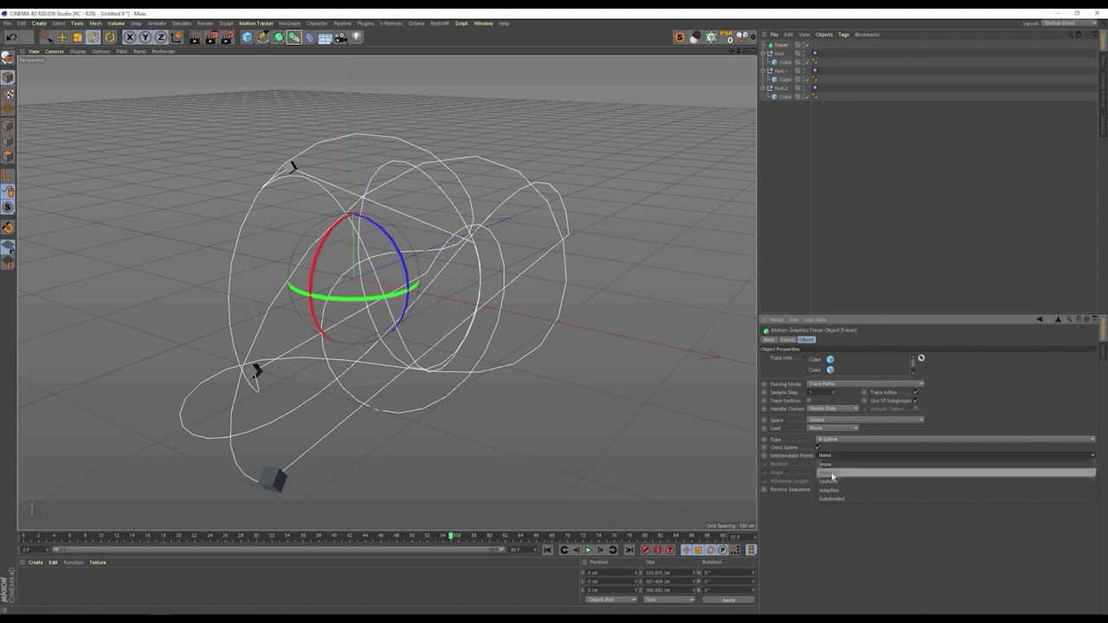
pyautogui.click(833, 473)
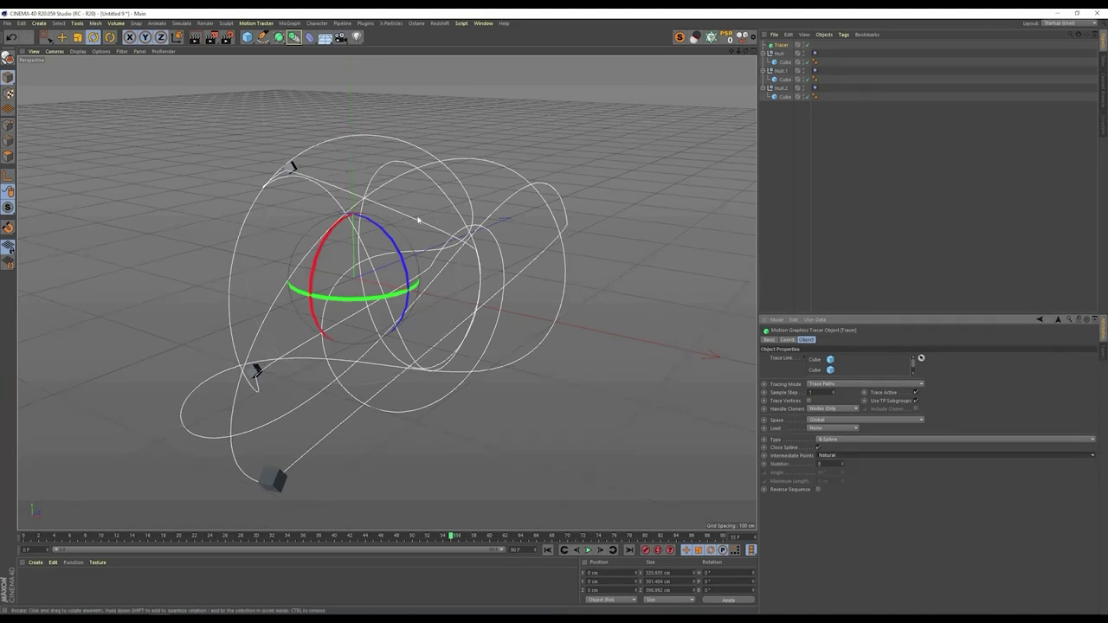
pyautogui.moveTo(494, 184)
pyautogui.keyDown('alt'); pyautogui.mouseDown()
pyautogui.moveTo(413, 205)
pyautogui.moveTo(460, 222)
pyautogui.mouseUp(); pyautogui.keyUp('alt')
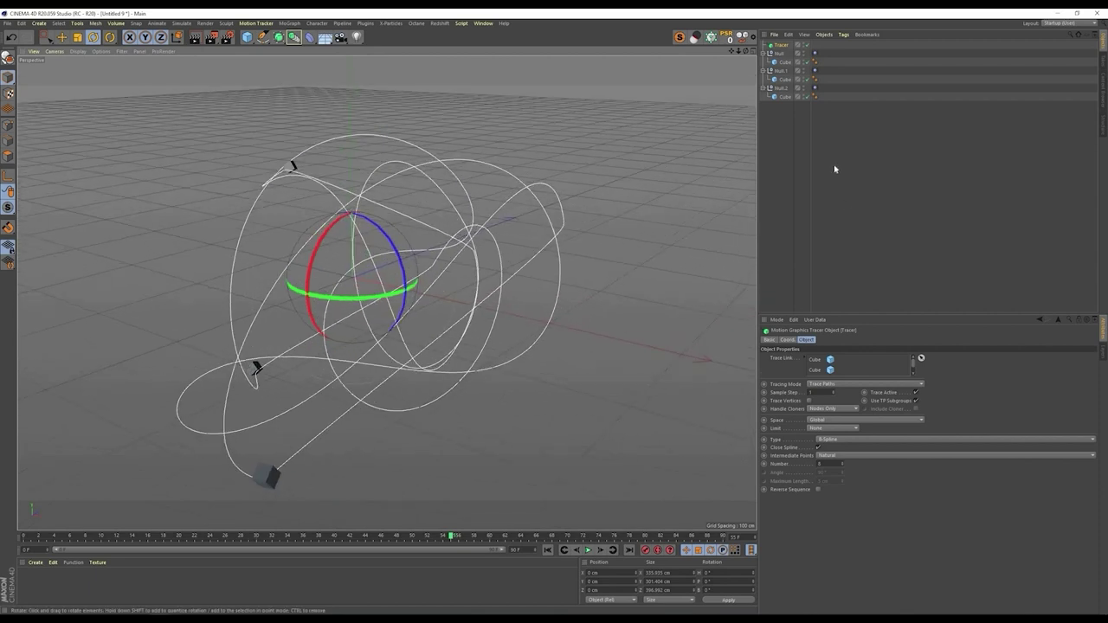
# Step: Hide the three Nulls and their cubes so only the traced splines show, and collapse the Null hierarchies
pyautogui.click(329, 361)
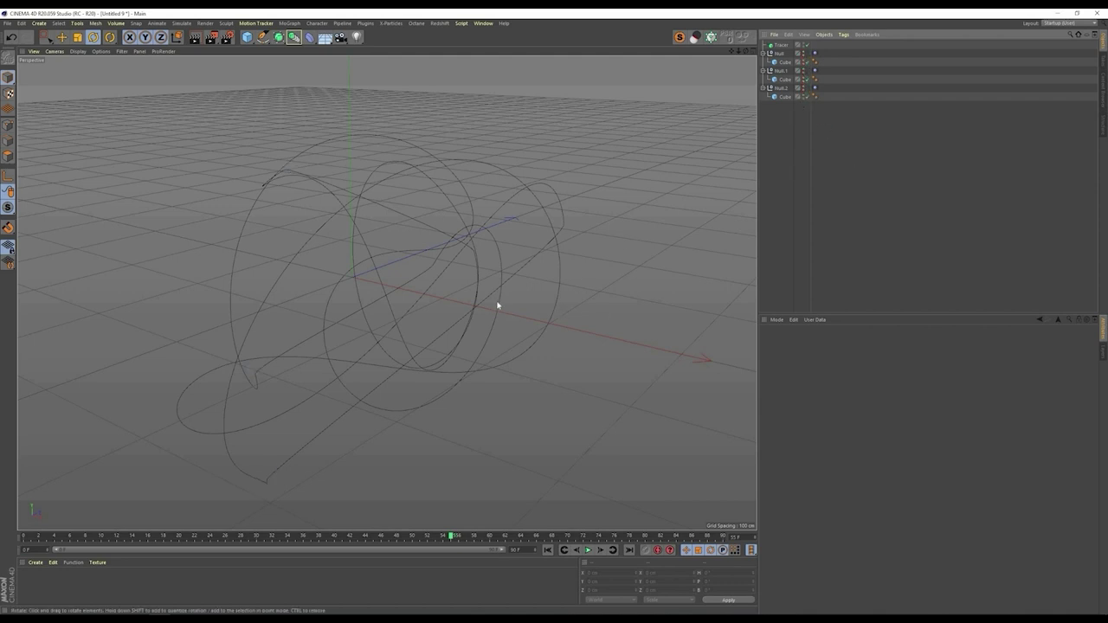
pyautogui.scroll(-3, 497, 304)
pyautogui.keyDown('alt'); pyautogui.moveTo(497, 304); pyautogui.dragTo(487, 314, button='middle'); pyautogui.keyUp('alt')
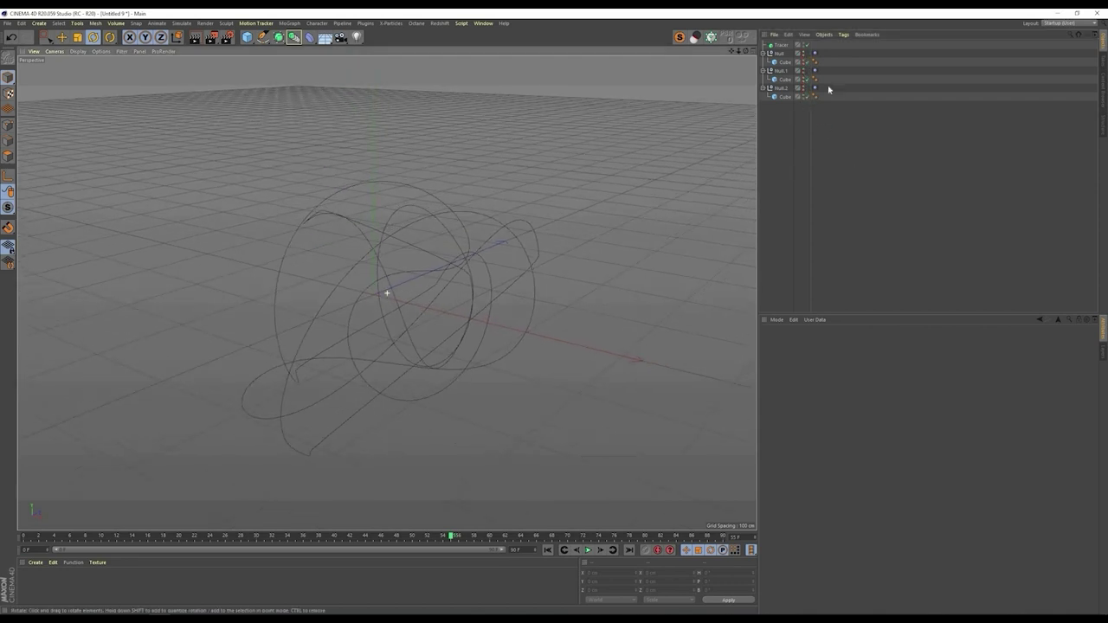
pyautogui.click(763, 52)
pyautogui.click(763, 61)
pyautogui.click(763, 70)
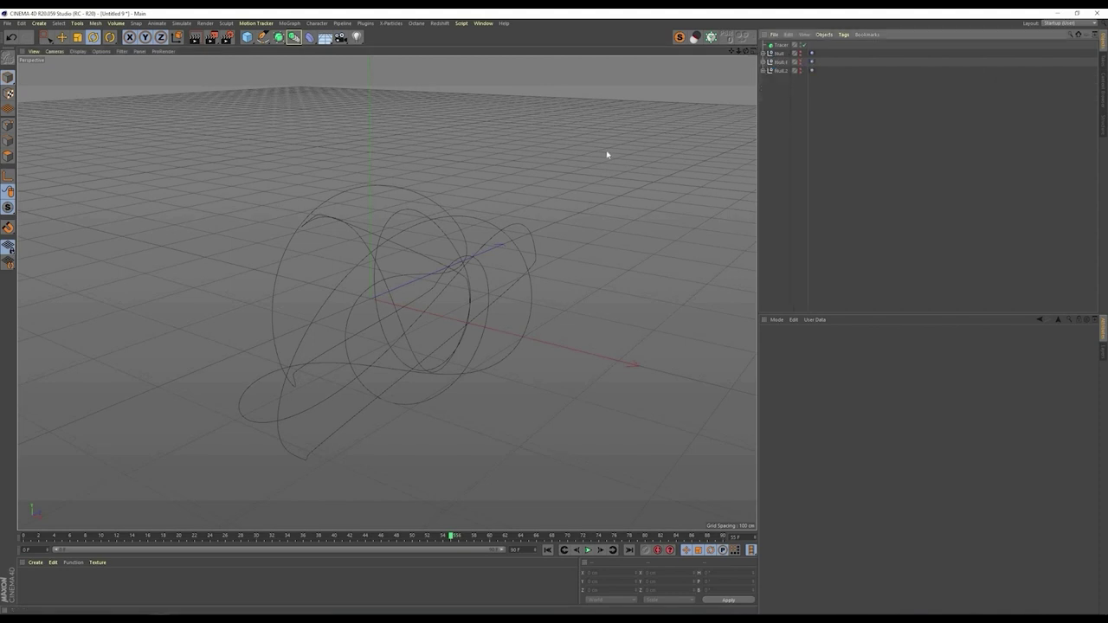
# Step: Play the animation and inspect the traced splines from a different angle
pyautogui.click(587, 550)
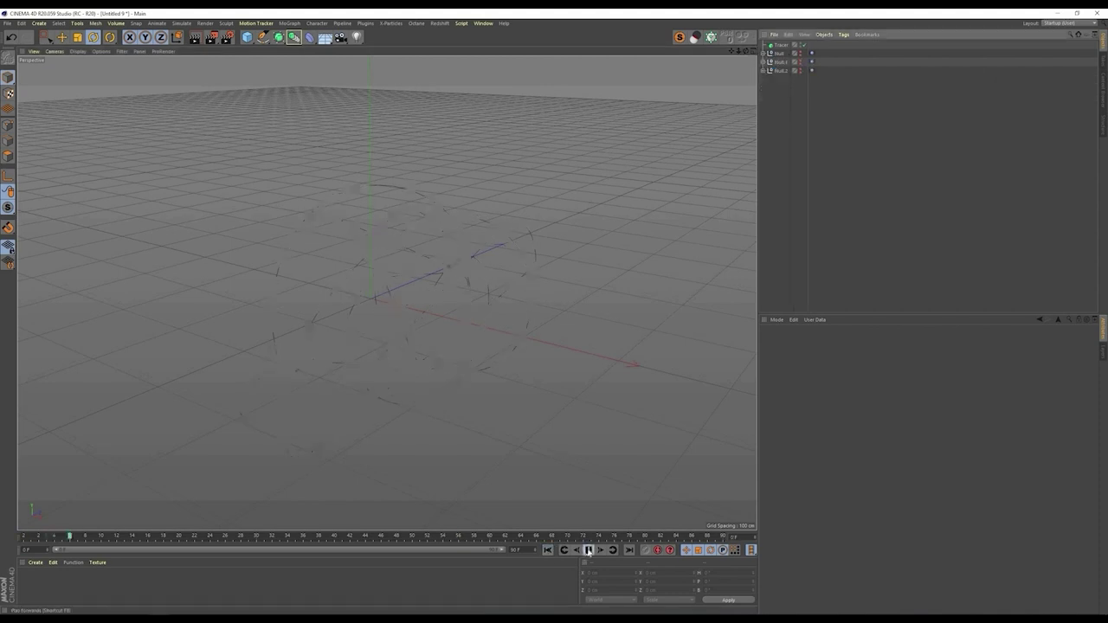
pyautogui.moveTo(518, 326)
pyautogui.keyDown('alt'); pyautogui.mouseDown()
pyautogui.moveTo(551, 344)
pyautogui.moveTo(517, 307)
pyautogui.mouseUp(); pyautogui.keyUp('alt')
pyautogui.keyDown('alt'); pyautogui.moveTo(517, 308); pyautogui.dragTo(492, 299, button='middle'); pyautogui.keyUp('alt')
pyautogui.keyDown('alt'); pyautogui.moveTo(408, 319); pyautogui.dragTo(347, 347); pyautogui.keyUp('alt')
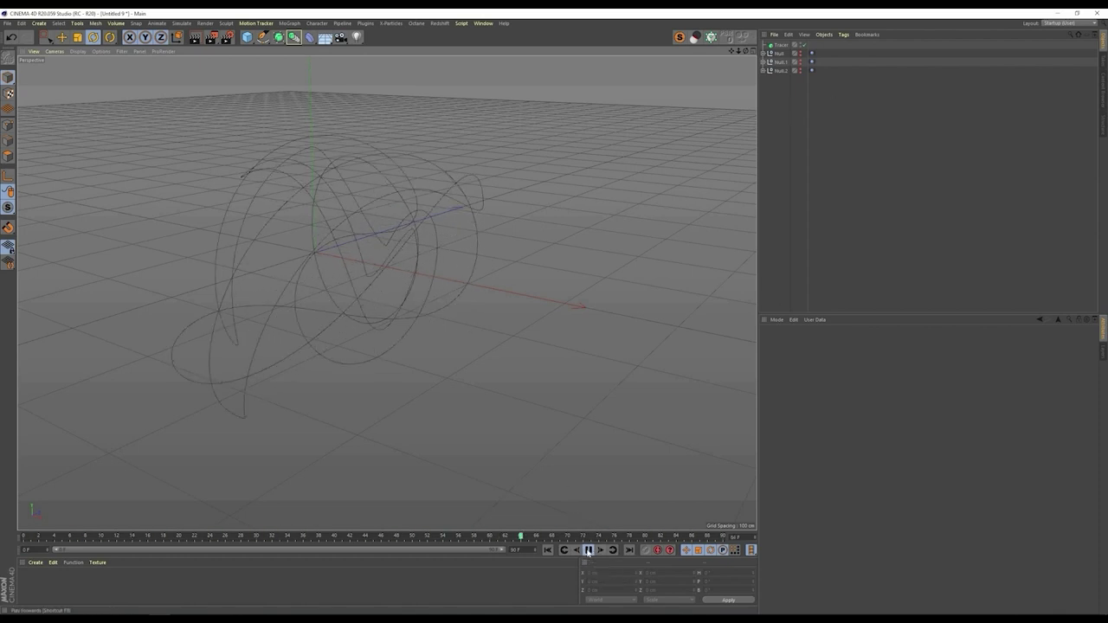
pyautogui.click(588, 550)
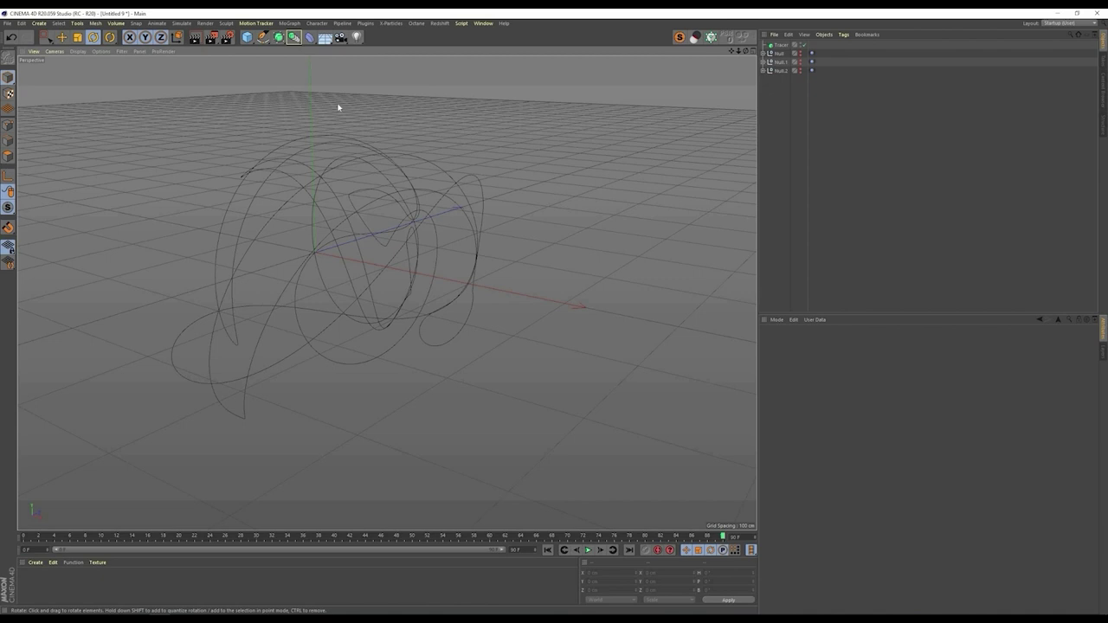
# Step: Add a Circle spline with a 200 cm radius around the traced lines
pyautogui.keyDown('alt'); pyautogui.moveTo(424, 235); pyautogui.dragTo(363, 110); pyautogui.keyUp('alt')
pyautogui.moveTo(246, 39); pyautogui.dragTo(276, 49)
pyautogui.moveTo(257, 12); pyautogui.dragTo(350, 67)
pyautogui.keyDown('alt'); pyautogui.moveTo(490, 163); pyautogui.dragTo(467, 216); pyautogui.keyUp('alt')
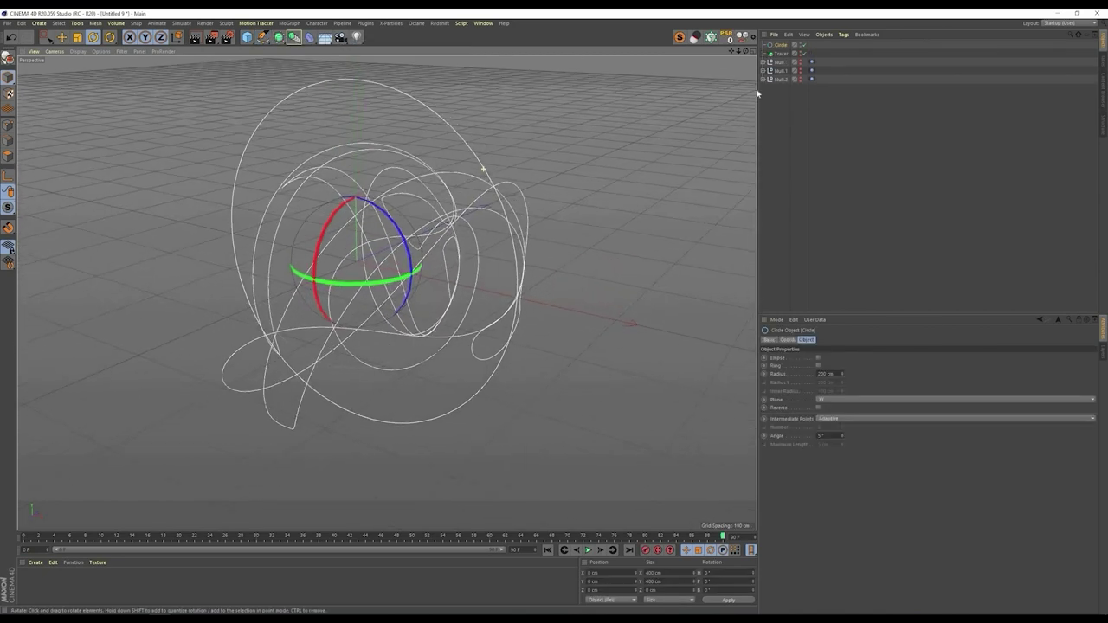
# Step: Duplicate the circle and rotate the copy about its vertical axis so the two circles cross
pyautogui.keyDown('ctrl'); pyautogui.moveTo(779, 50); pyautogui.dragTo(781, 52); pyautogui.keyUp('ctrl')
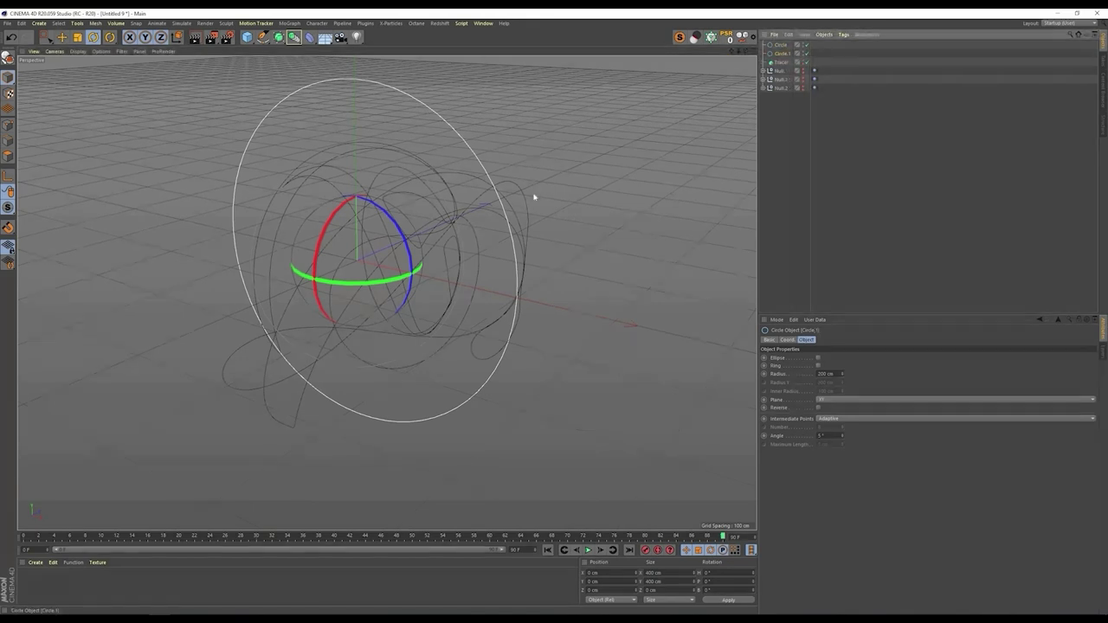
pyautogui.moveTo(389, 283); pyautogui.dragTo(401, 279)
pyautogui.moveTo(500, 236); pyautogui.dragTo(495, 239)
pyautogui.click(767, 198)
pyautogui.keyDown('alt'); pyautogui.moveTo(424, 236); pyautogui.dragTo(474, 220); pyautogui.keyUp('alt')
pyautogui.click(787, 113)
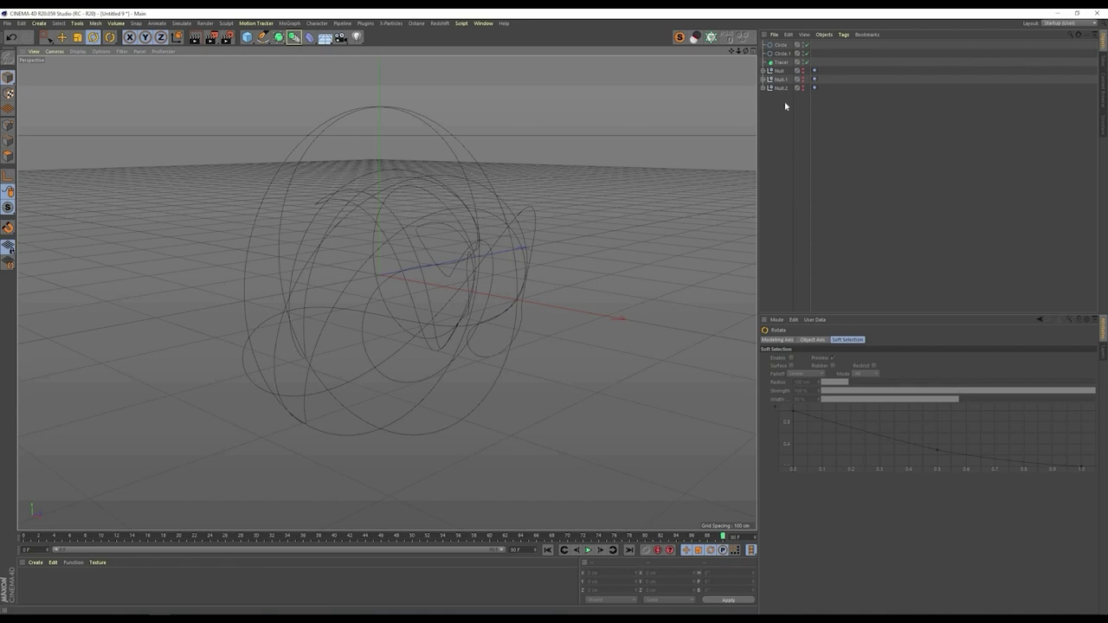
# Step: Group both circles, the Tracer and the three Nulls under one new Null
pyautogui.moveTo(764, 39); pyautogui.dragTo(788, 95)
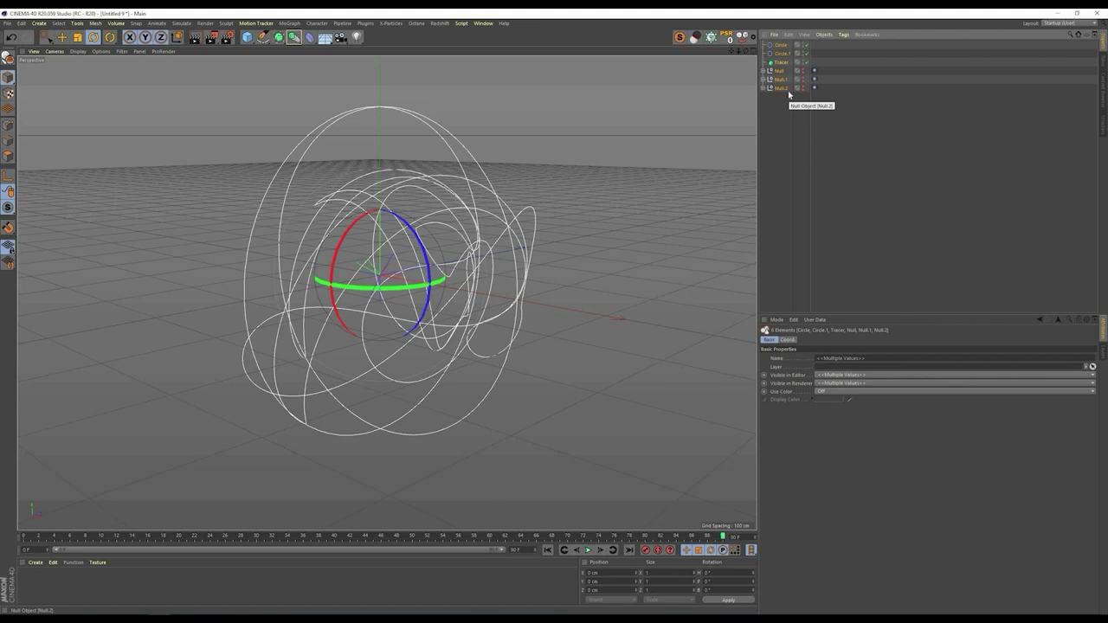
pyautogui.hotkey('alt', 'g')
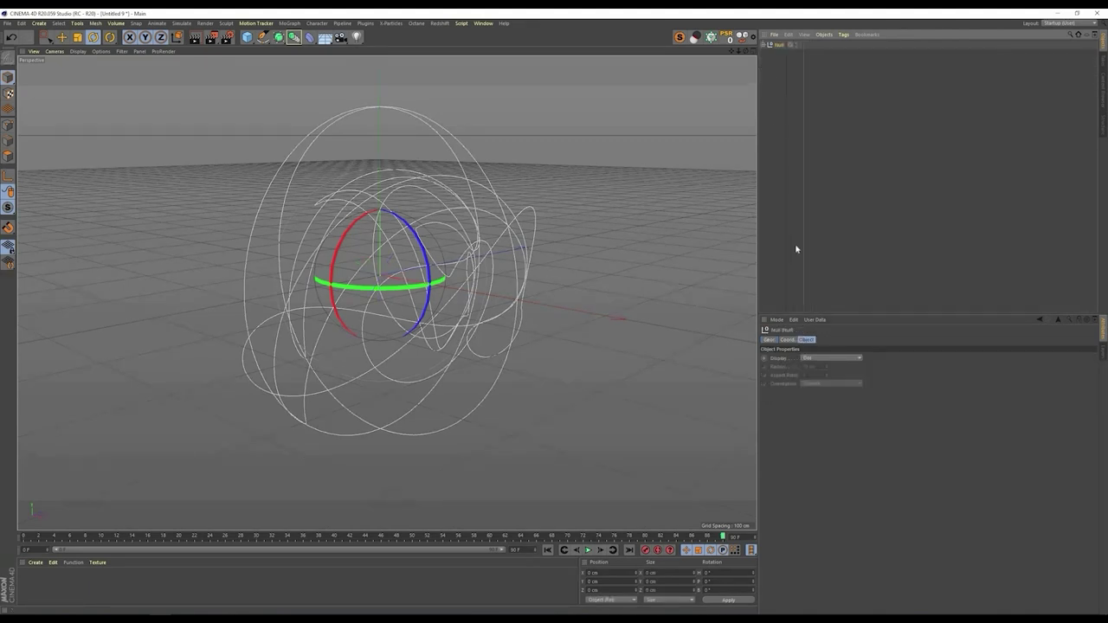
pyautogui.click(539, 256)
pyautogui.keyDown('alt'); pyautogui.moveTo(460, 254); pyautogui.dragTo(786, 46, button='right'); pyautogui.keyUp('alt')
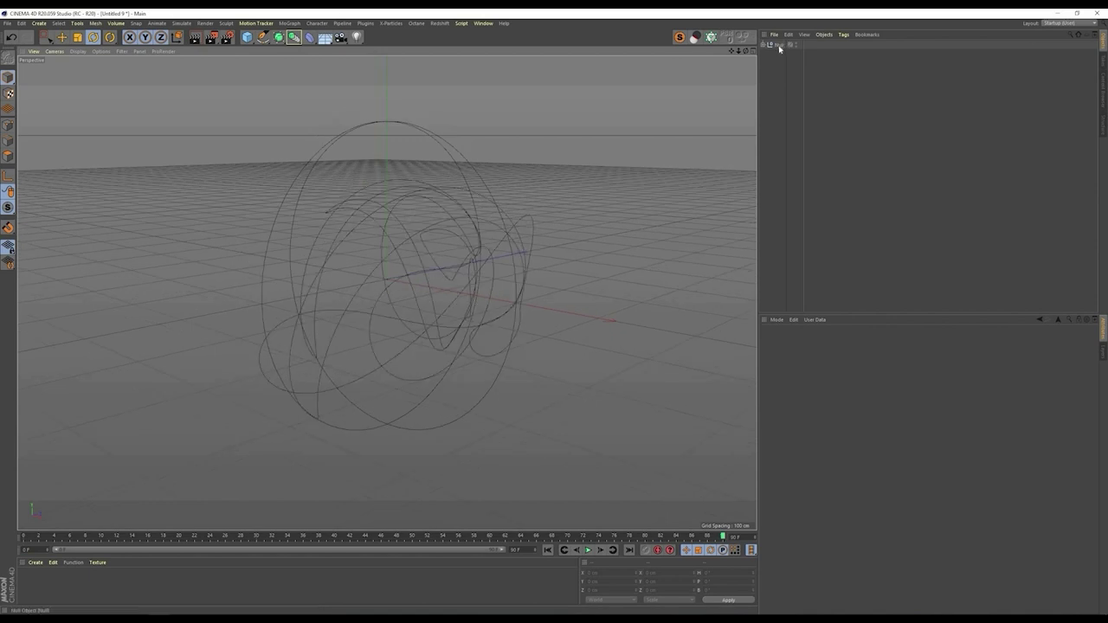
# Step: Keyframe the group Null's heading rotation from 0° at frame 0 to 359° at frame 90, and play it back
pyautogui.click(778, 45)
pyautogui.click(790, 340)
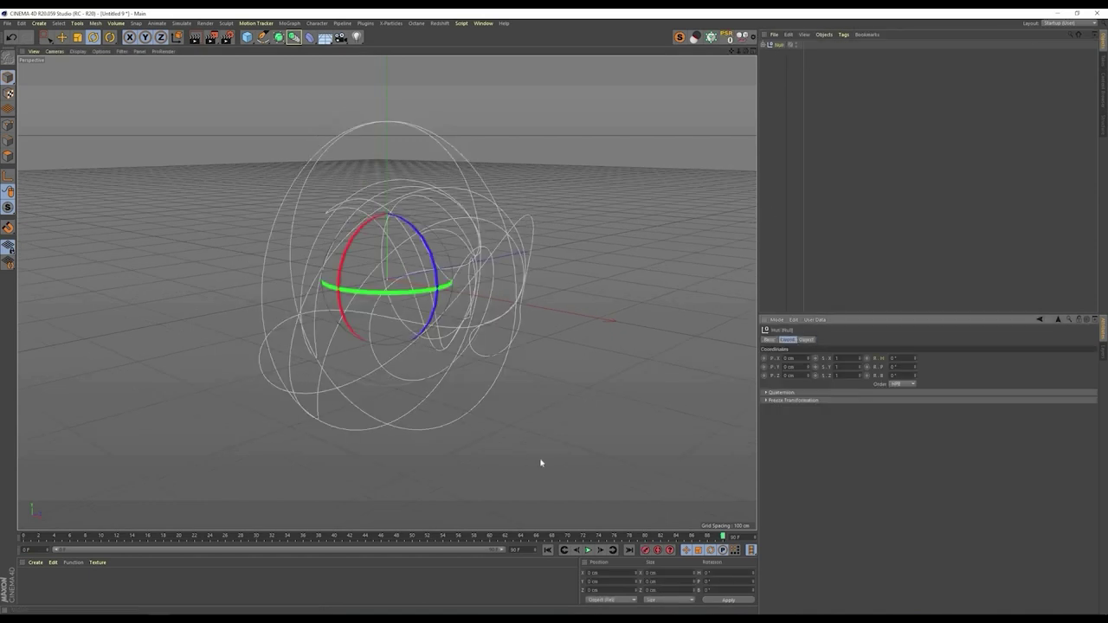
pyautogui.click(547, 550)
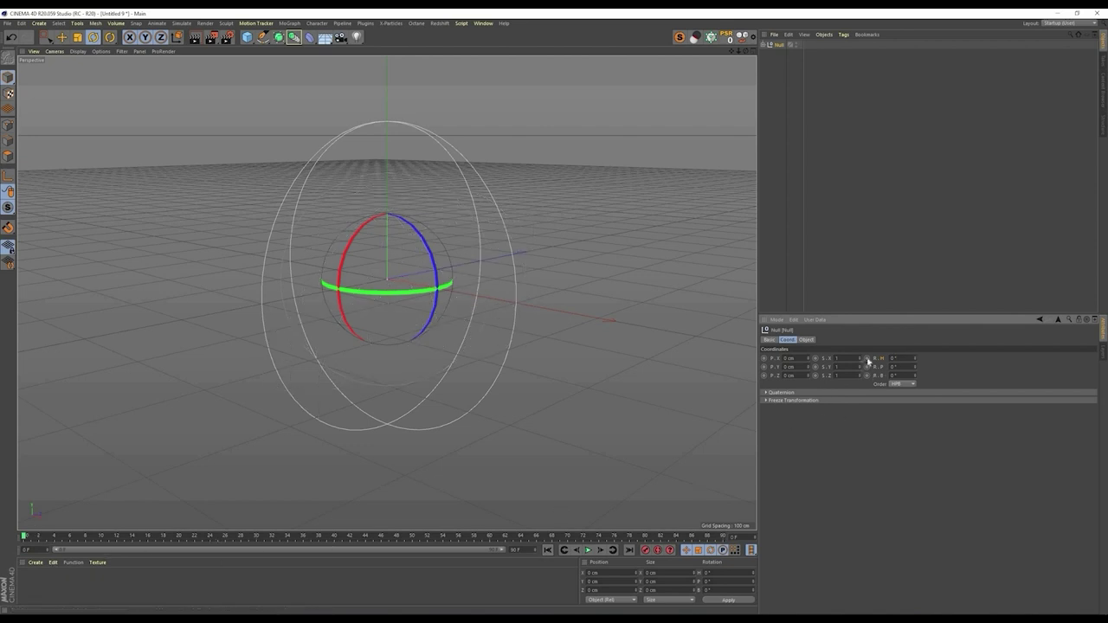
pyautogui.click(629, 549)
pyautogui.press('Return')
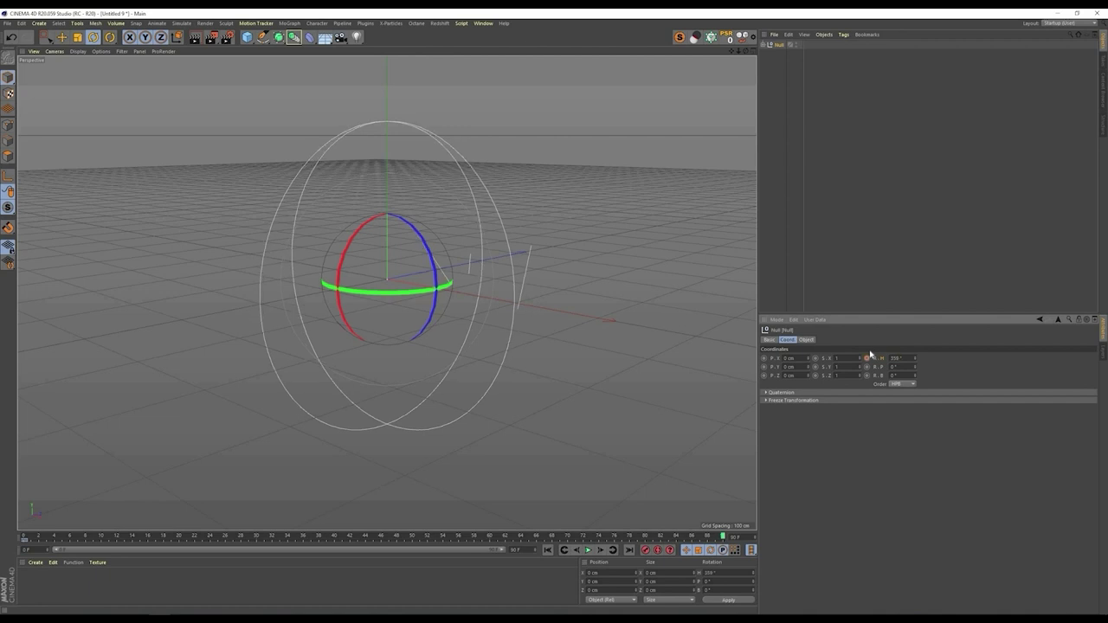
pyautogui.click(588, 550)
pyautogui.click(527, 297)
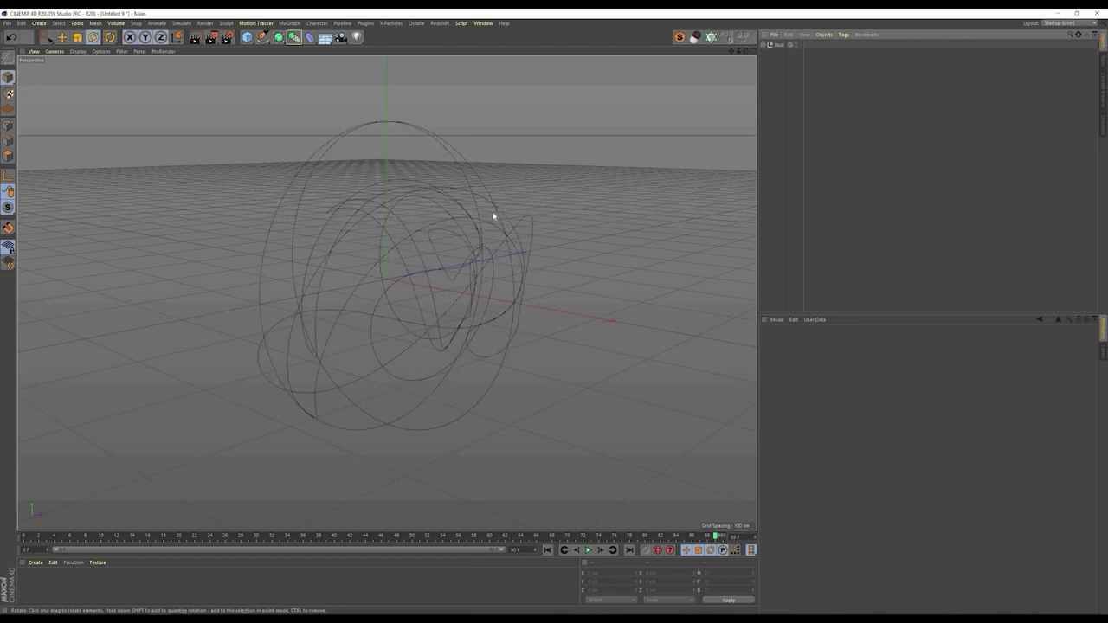
# Step: Set the group Null's rotation keyframes to linear interpolation in the Timeline and close it
pyautogui.hotkey('shift', 'F3')
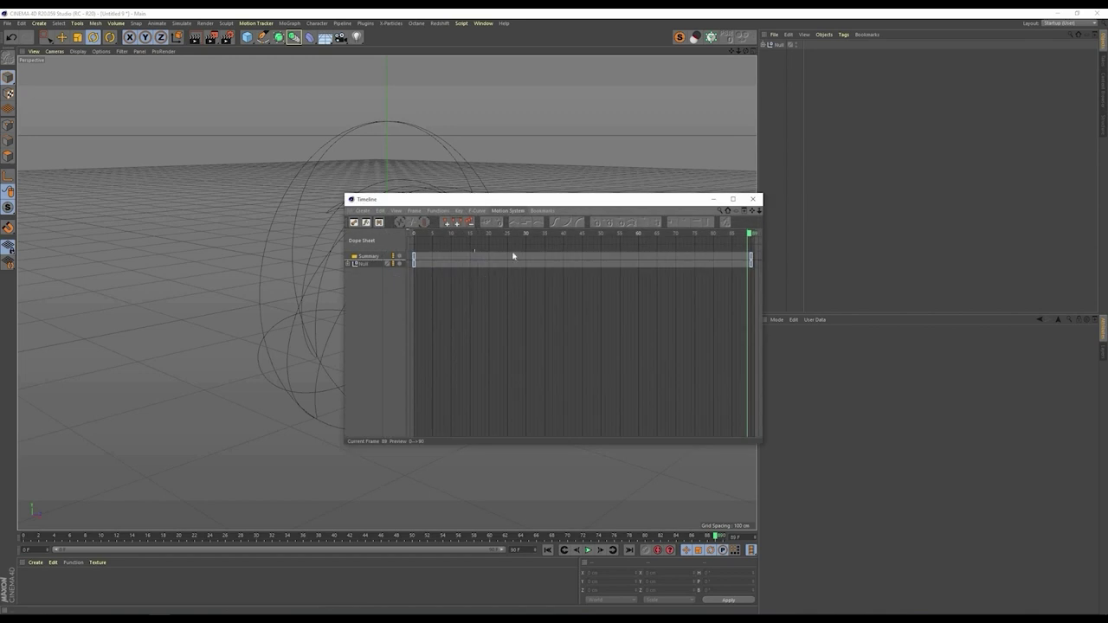
pyautogui.click(414, 262)
pyautogui.keyDown('shift'); pyautogui.moveTo(710, 251); pyautogui.dragTo(755, 309); pyautogui.keyUp('shift')
pyautogui.click(513, 227)
pyautogui.click(753, 199)
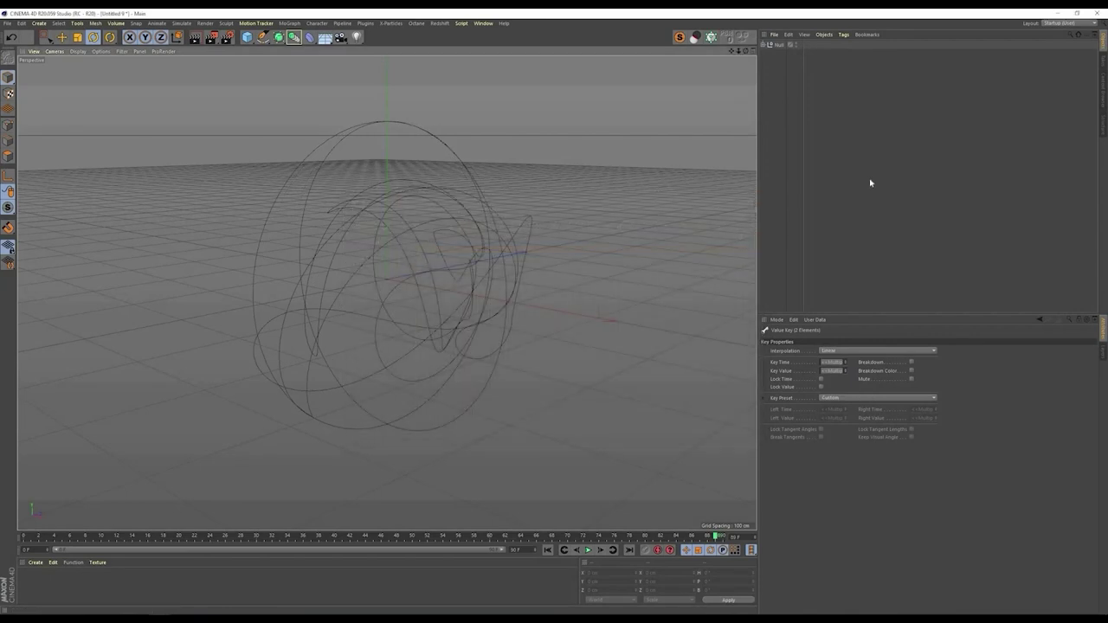
pyautogui.click(443, 248)
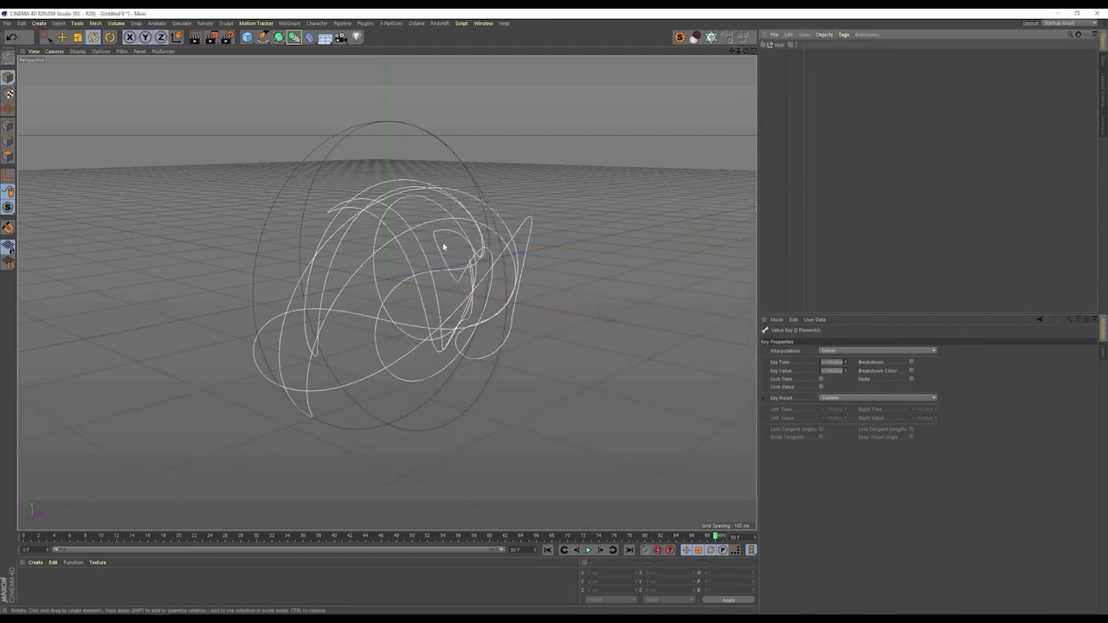
pyautogui.keyDown('alt'); pyautogui.moveTo(463, 228); pyautogui.dragTo(388, 252); pyautogui.keyUp('alt')
pyautogui.click(400, 243)
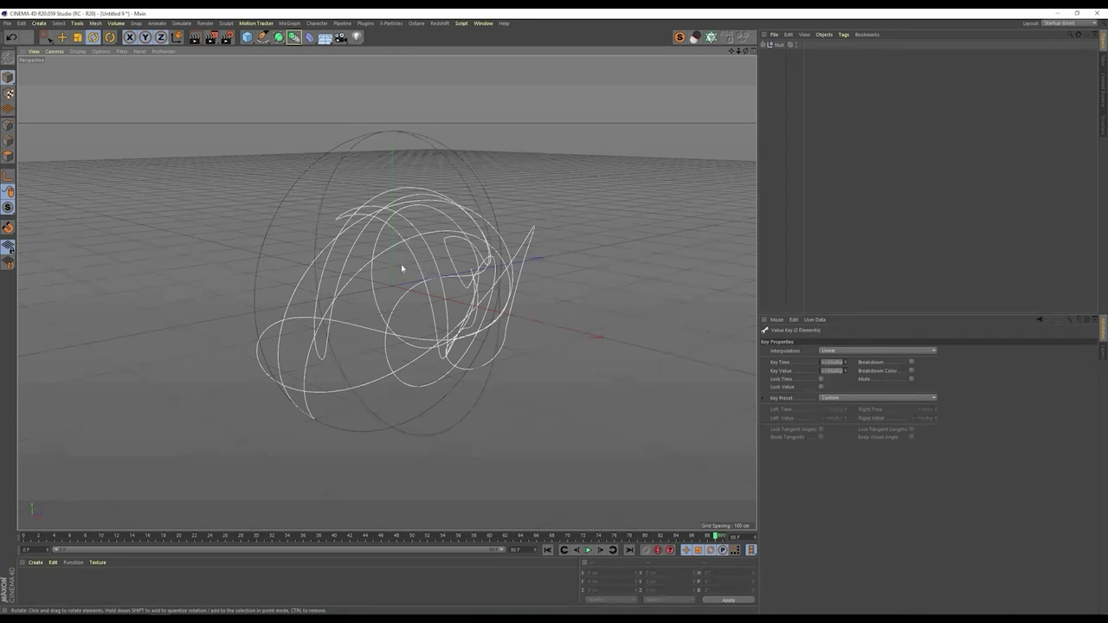
pyautogui.click(655, 78)
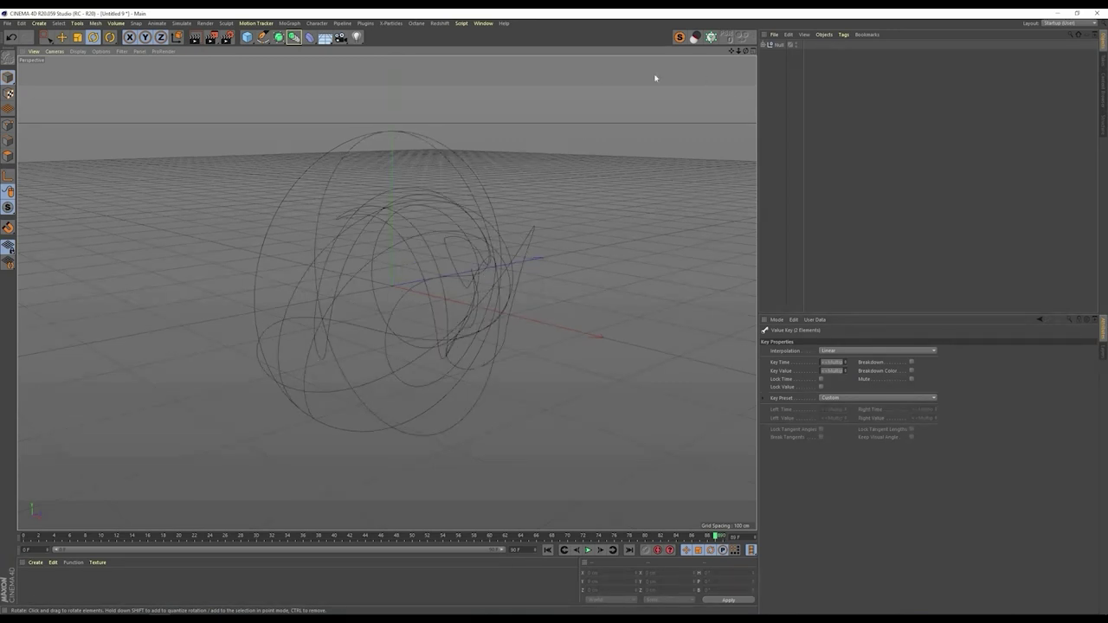
# Step: Add a Cloner and a Sphere, and scale the sphere down to about 6.7 cm across
pyautogui.click(711, 37)
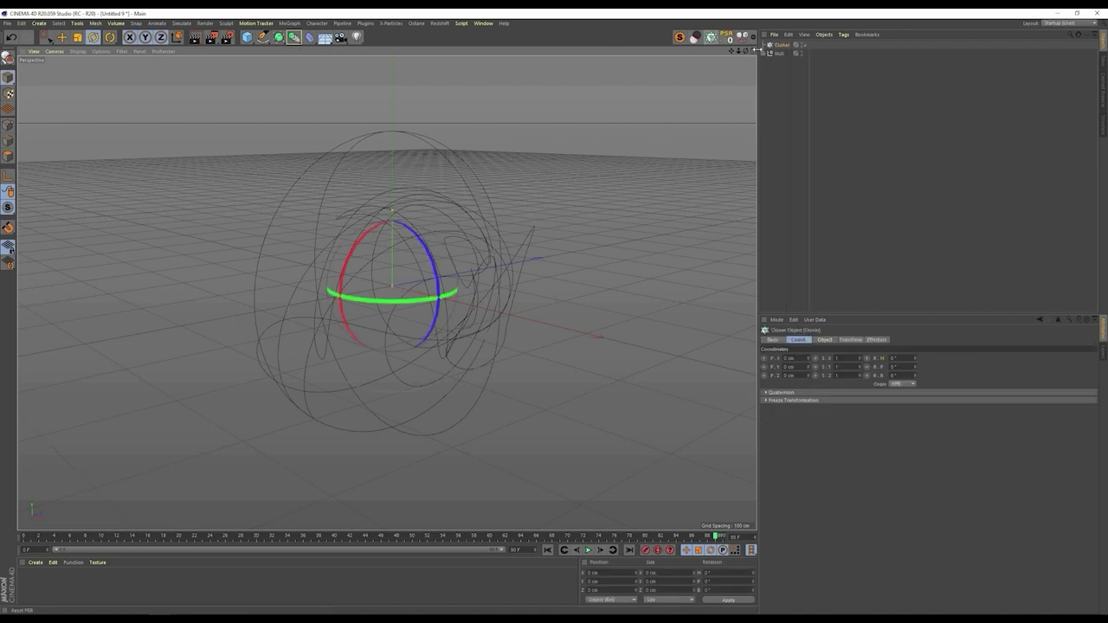
pyautogui.click(248, 39)
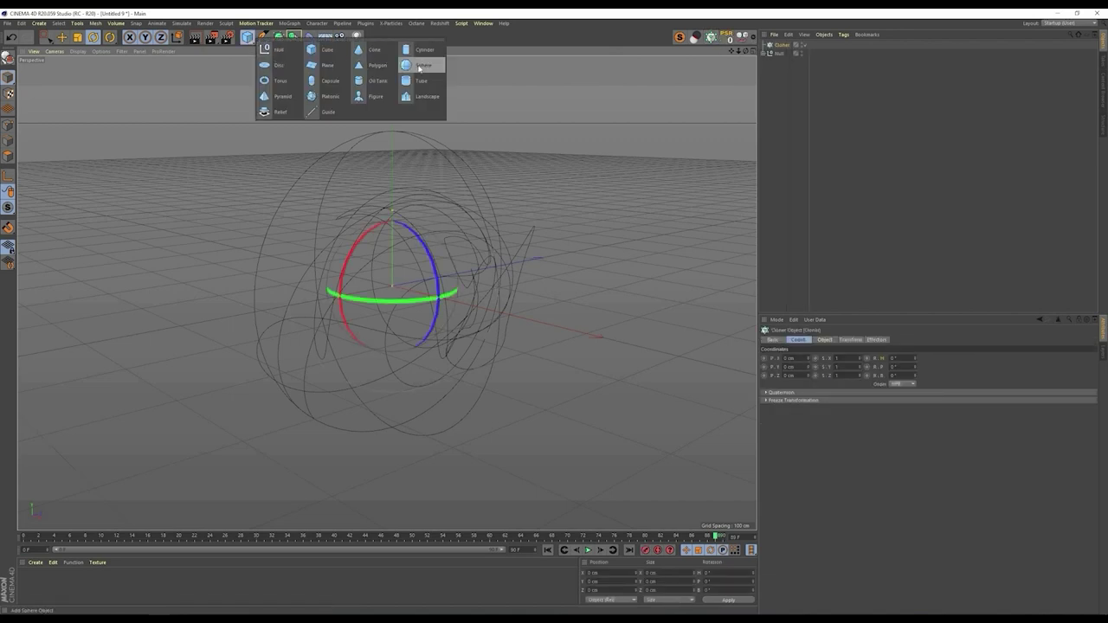
pyautogui.click(424, 65)
pyautogui.press('t')
pyautogui.moveTo(438, 312); pyautogui.dragTo(371, 354)
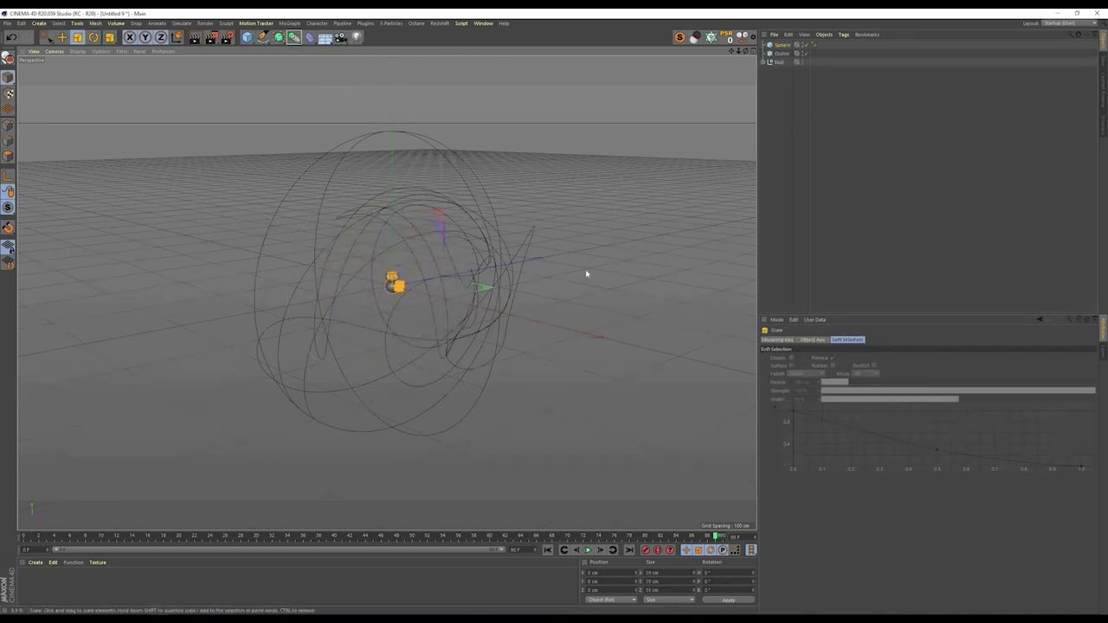
pyautogui.moveTo(558, 289); pyautogui.dragTo(477, 344)
# Step: Make the Sphere a child of the Cloner and set the Cloner's mode to Object
pyautogui.click(781, 46)
pyautogui.moveTo(780, 46); pyautogui.dragTo(783, 52)
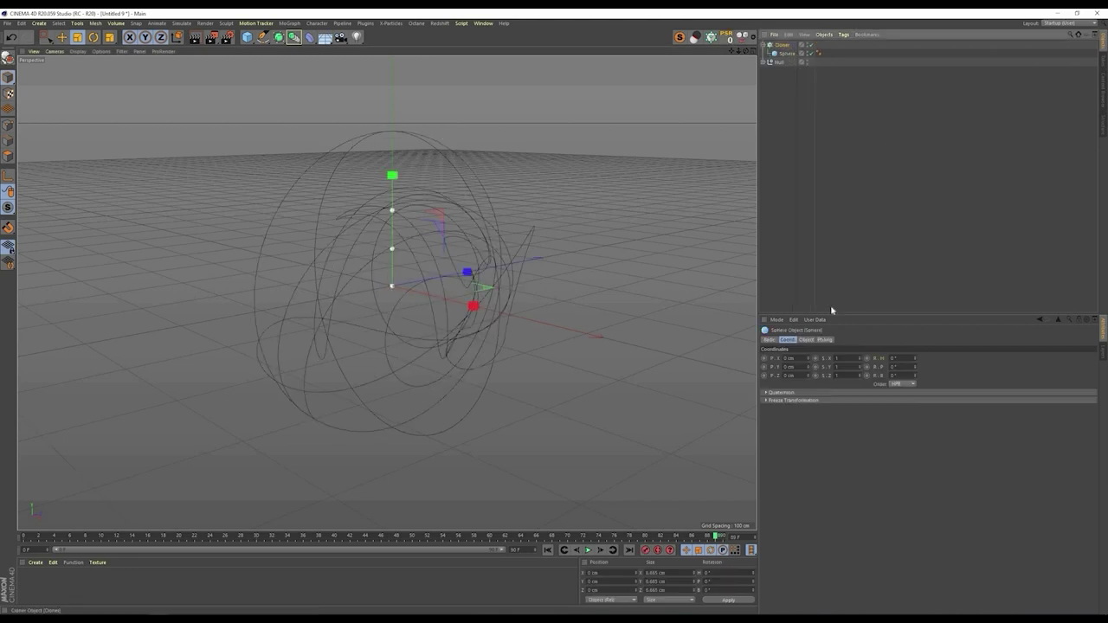
pyautogui.click(825, 340)
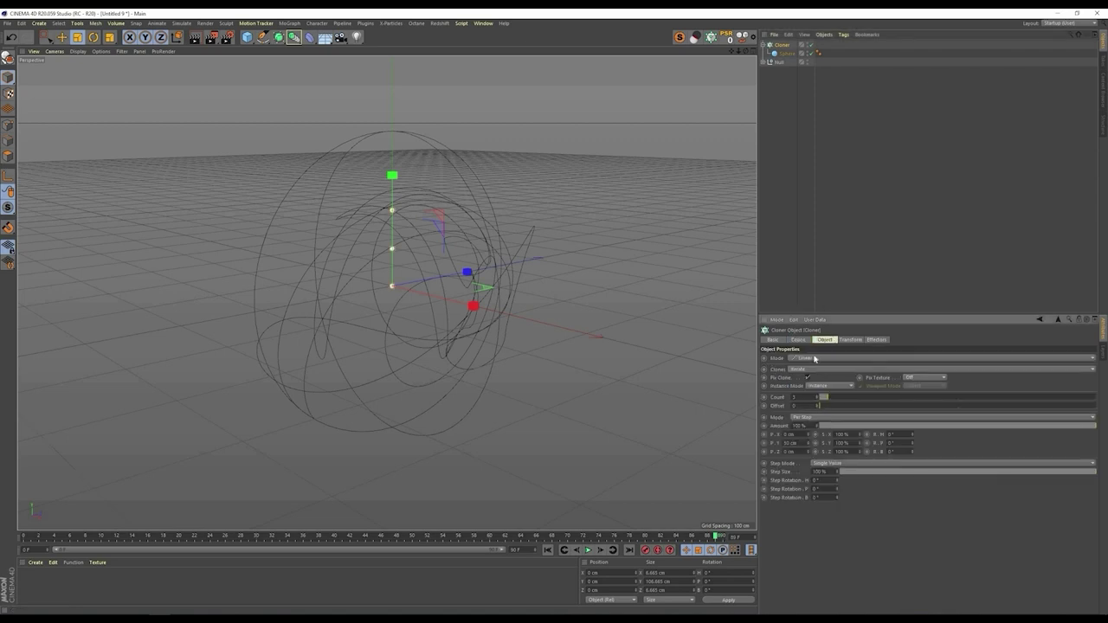
pyautogui.click(810, 358)
pyautogui.click(812, 366)
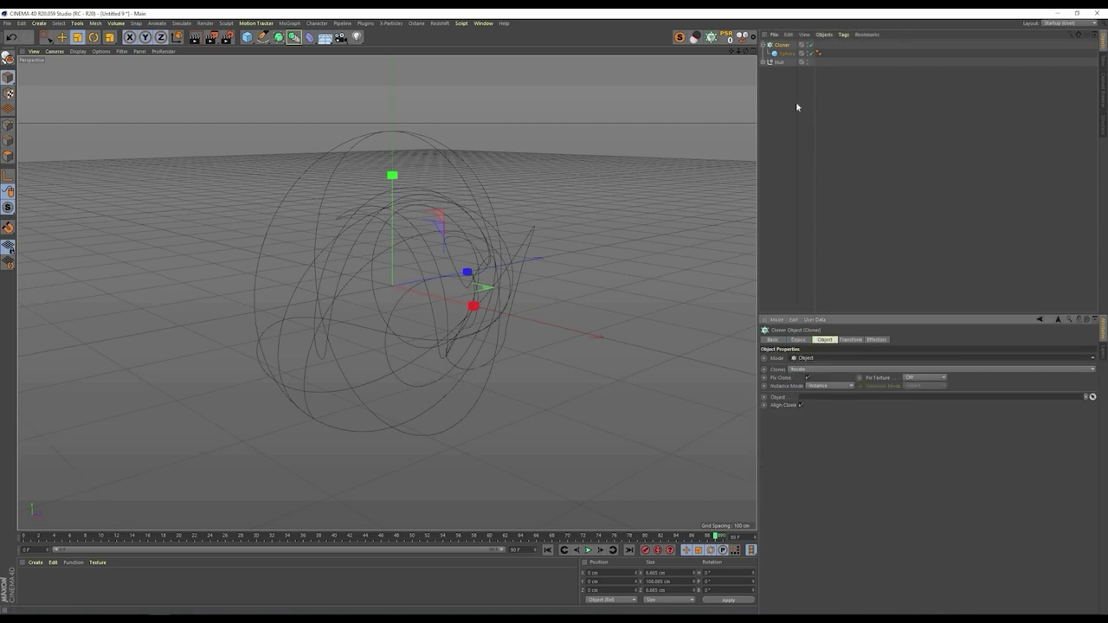
# Step: Move the Cloner into the group Null and assign the Tracer as the object to clone onto
pyautogui.click(763, 62)
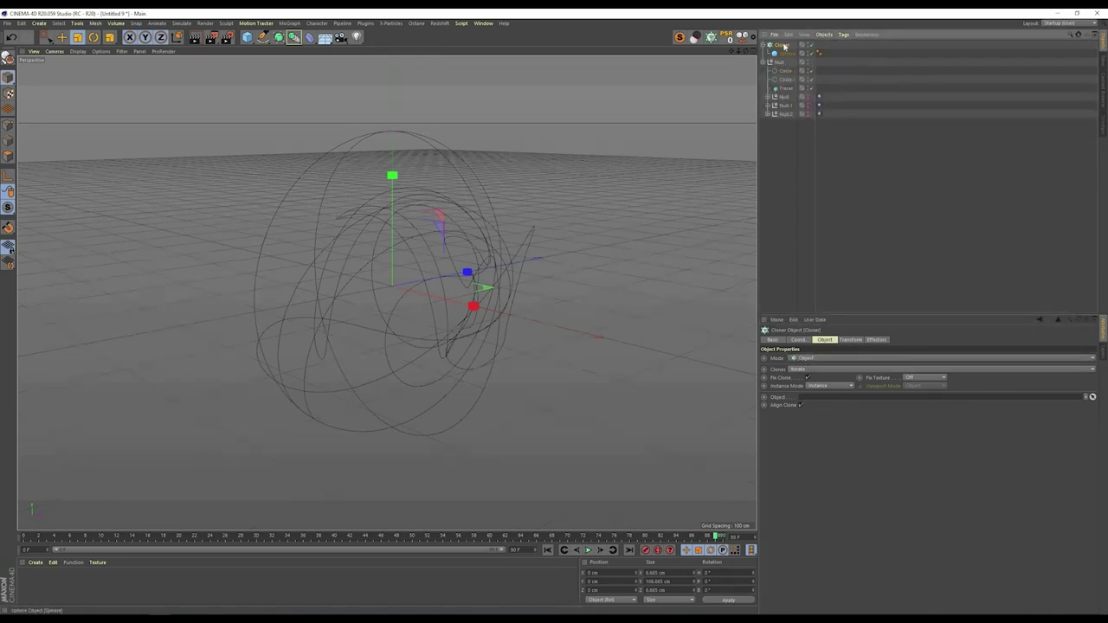
pyautogui.moveTo(785, 45); pyautogui.dragTo(780, 64)
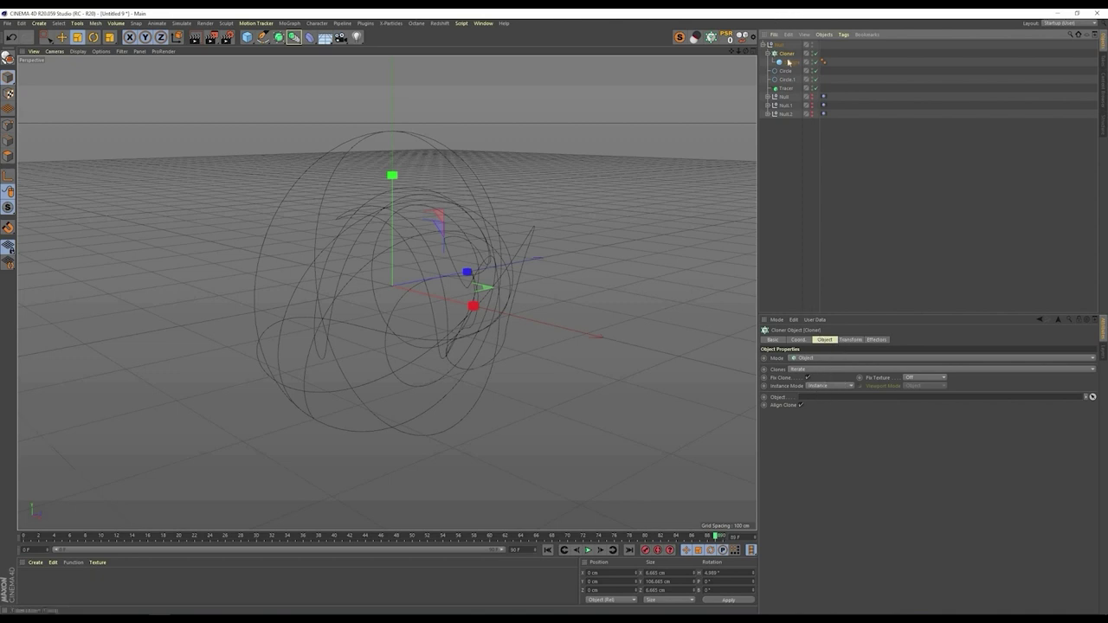
pyautogui.moveTo(817, 288); pyautogui.dragTo(814, 397)
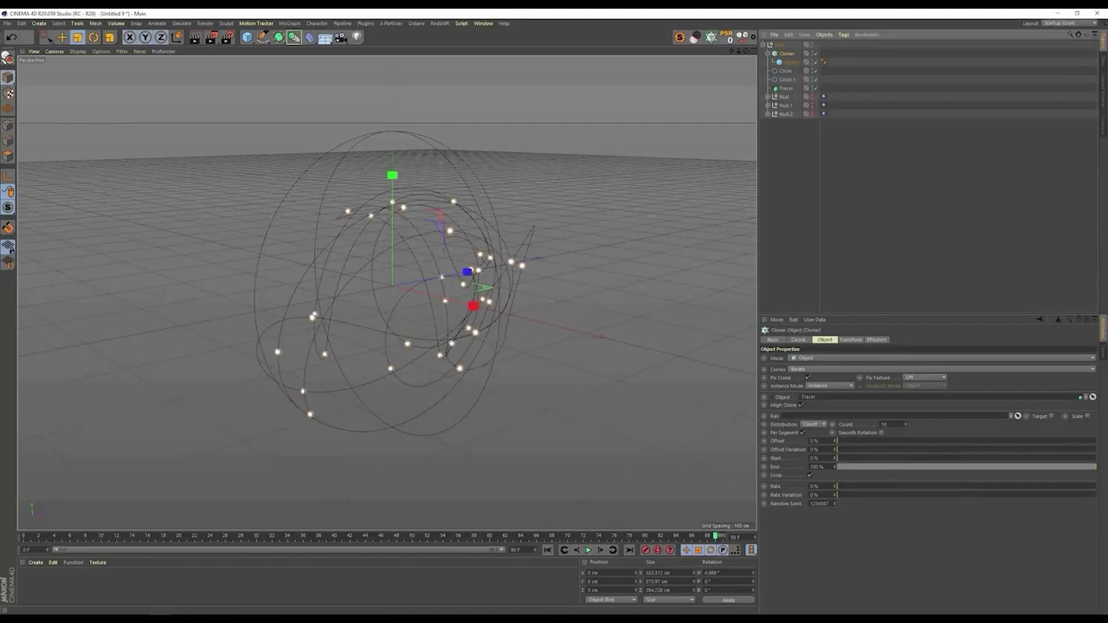
# Step: Set the Cloner's count to 2 per segment and test how its Offset moves the spheres
pyautogui.click(887, 424)
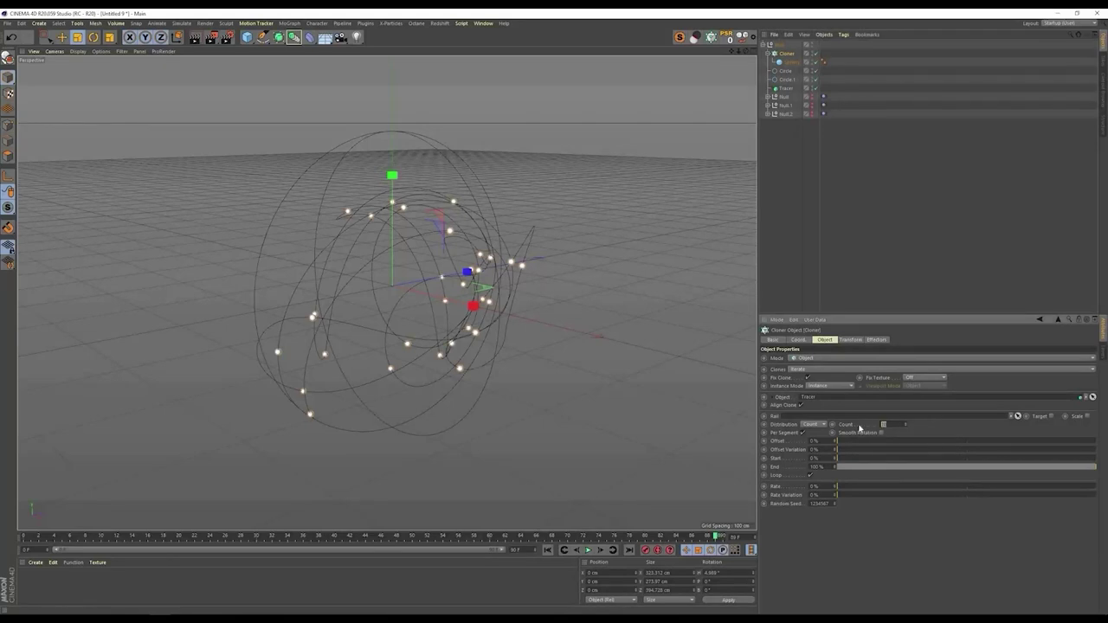
pyautogui.write('2')
pyautogui.press('Return')
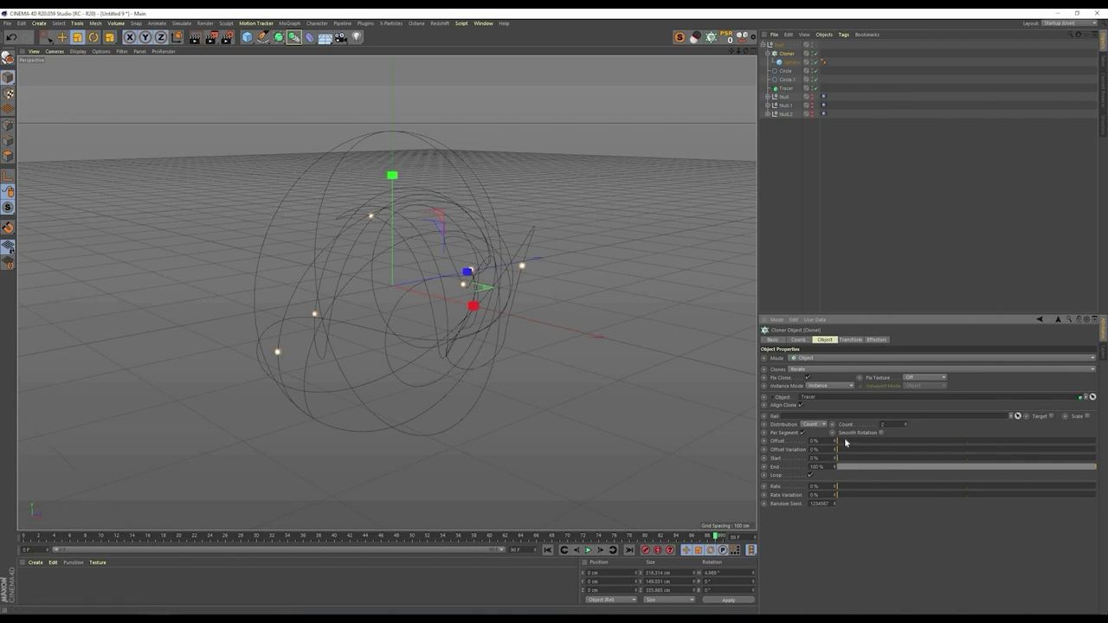
pyautogui.moveTo(857, 443)
pyautogui.mouseDown()
pyautogui.moveTo(923, 442)
pyautogui.moveTo(765, 457)
pyautogui.mouseUp()
# Step: Keyframe the Cloner's Offset from 0% at frame 0 to 100% at frame 90
pyautogui.click(548, 552)
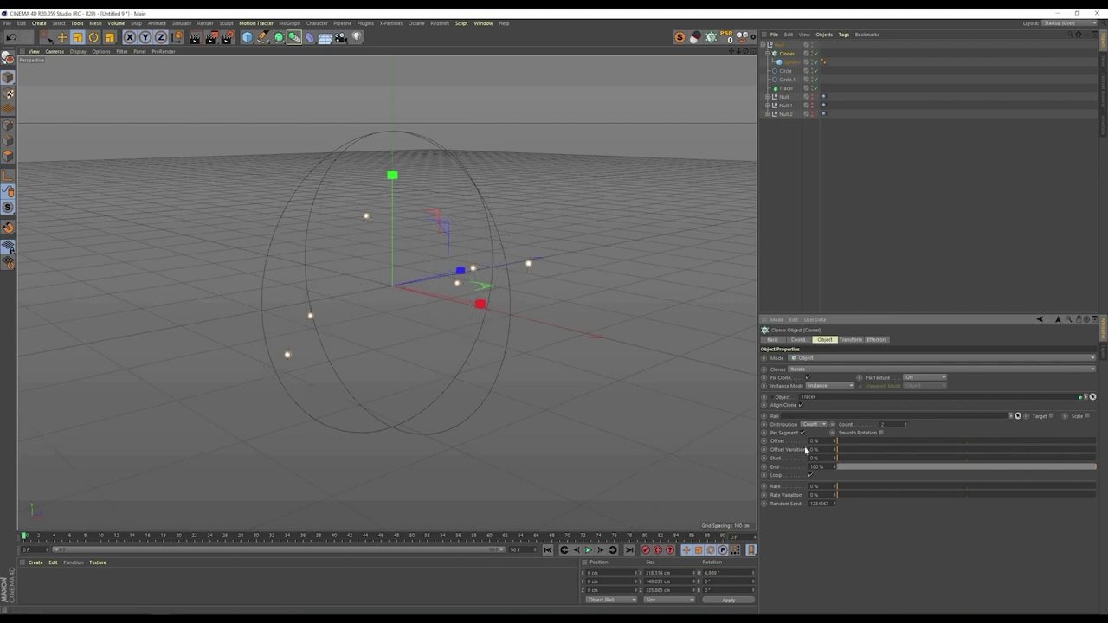
pyautogui.click(764, 442)
pyautogui.click(629, 550)
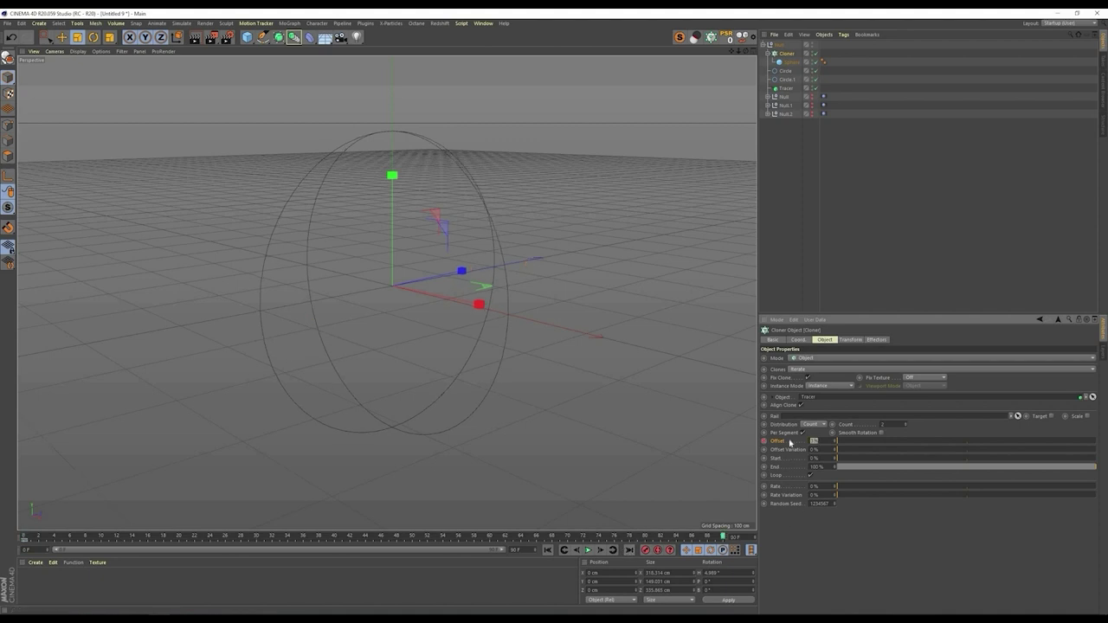
pyautogui.write('0')
pyautogui.press('Return')
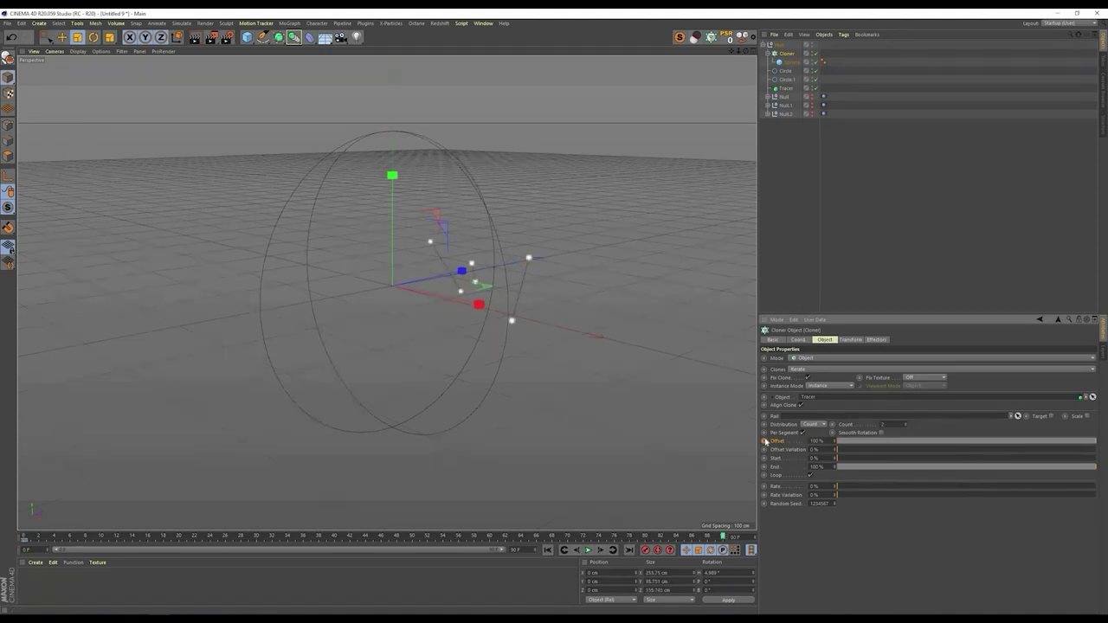
pyautogui.click(863, 279)
# Step: Play the animation from the first frame and check how the spheres travel along the traced splines
pyautogui.click(547, 551)
pyautogui.click(588, 551)
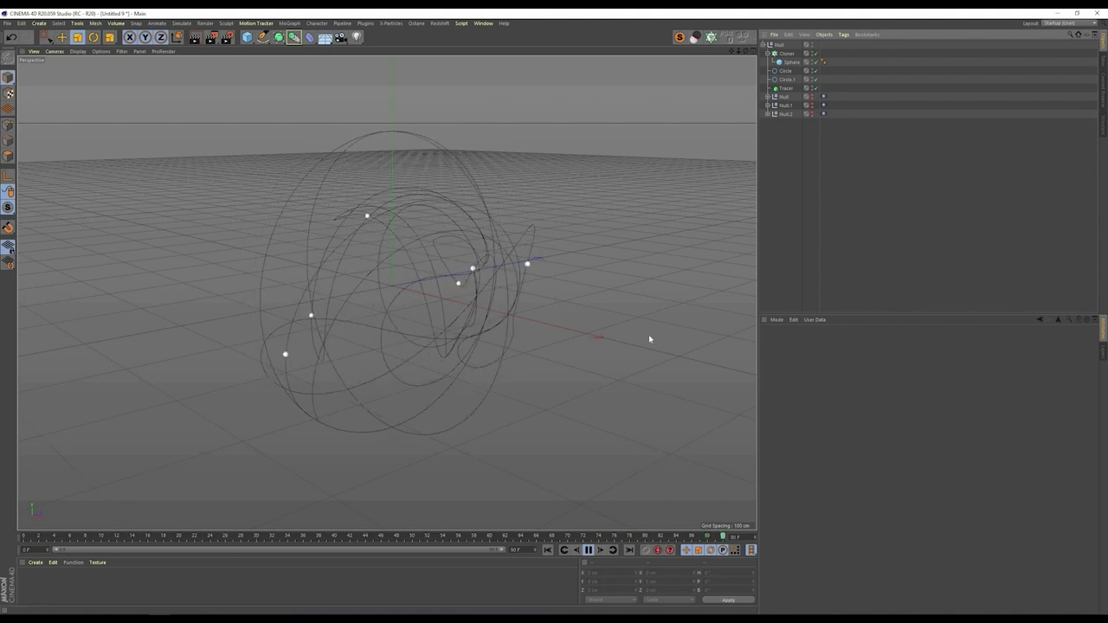
pyautogui.click(588, 551)
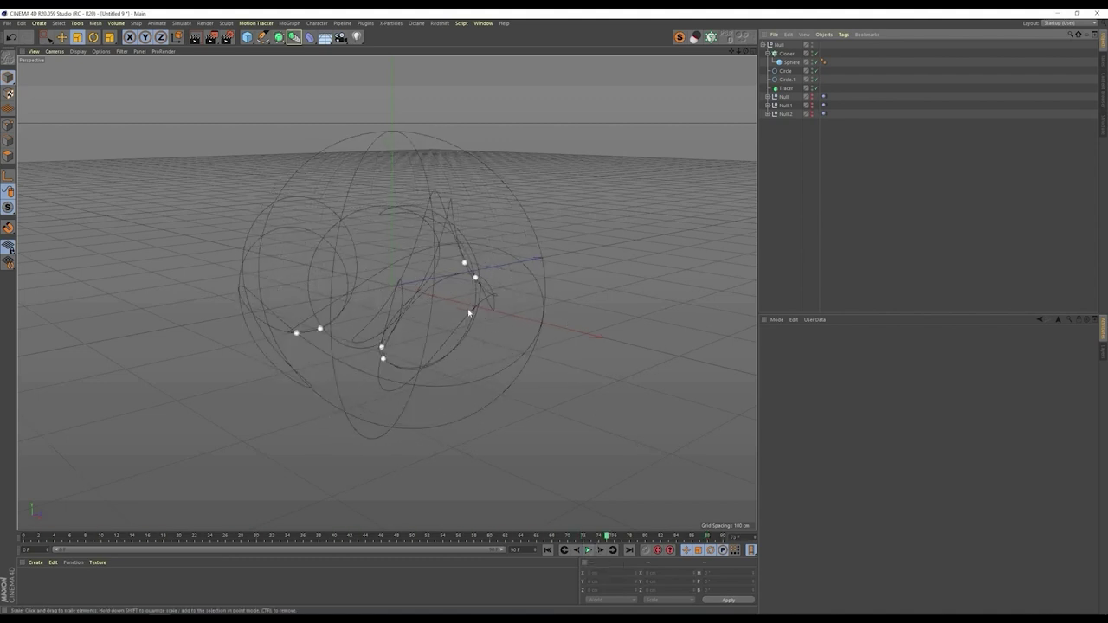
pyautogui.keyDown('alt'); pyautogui.moveTo(423, 328); pyautogui.dragTo(422, 335, button='middle'); pyautogui.keyUp('alt')
pyautogui.keyDown('alt'); pyautogui.moveTo(421, 326); pyautogui.dragTo(407, 185); pyautogui.keyUp('alt')
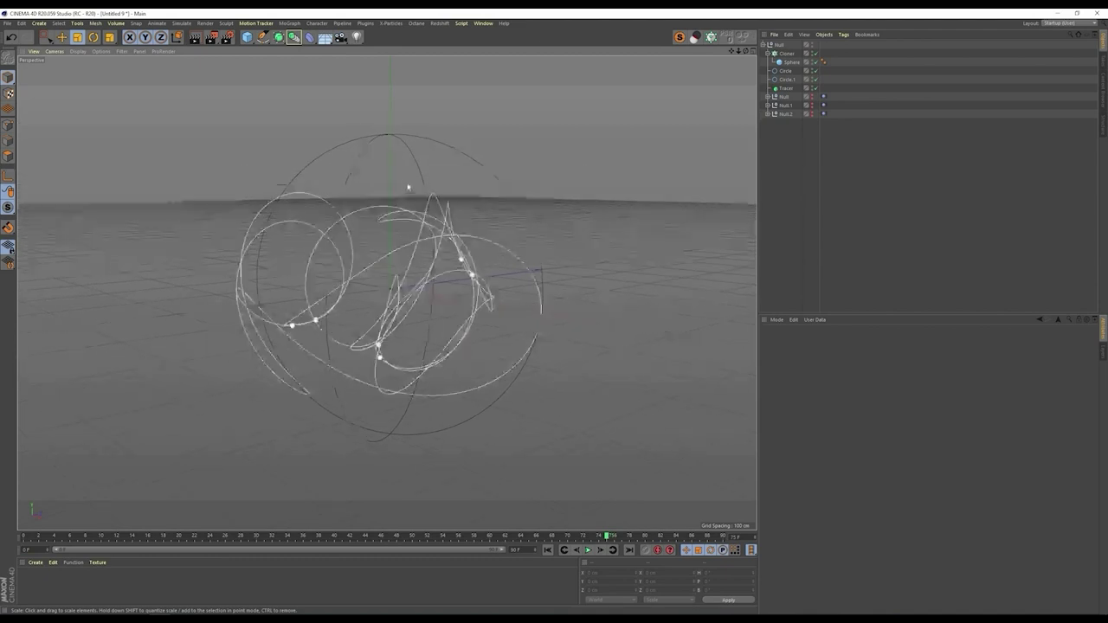
pyautogui.click(327, 388)
pyautogui.click(329, 383)
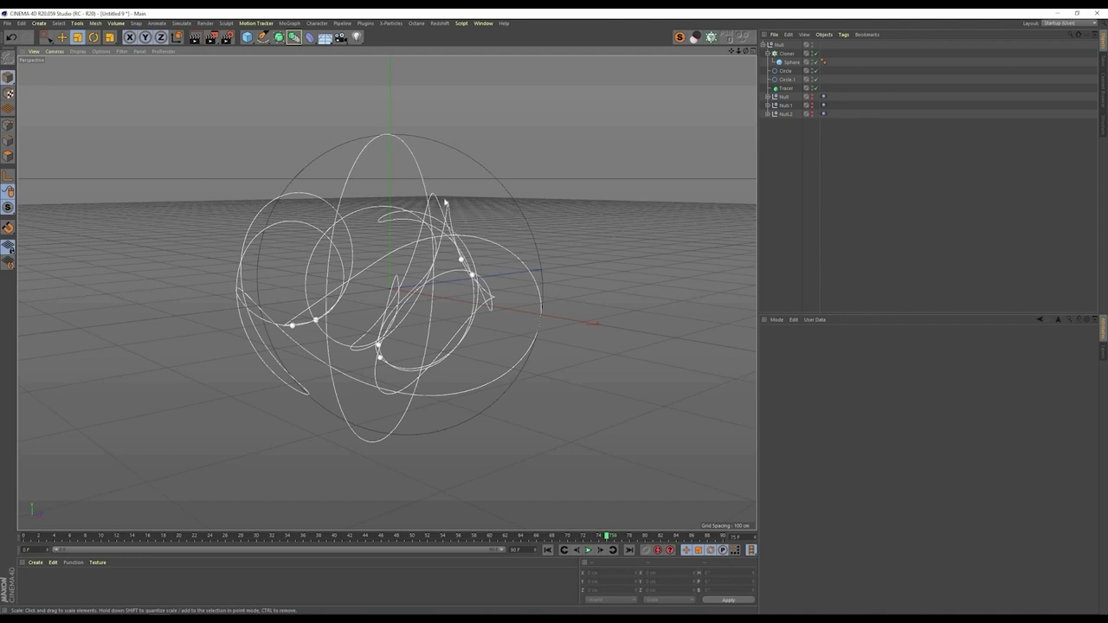
pyautogui.click(501, 173)
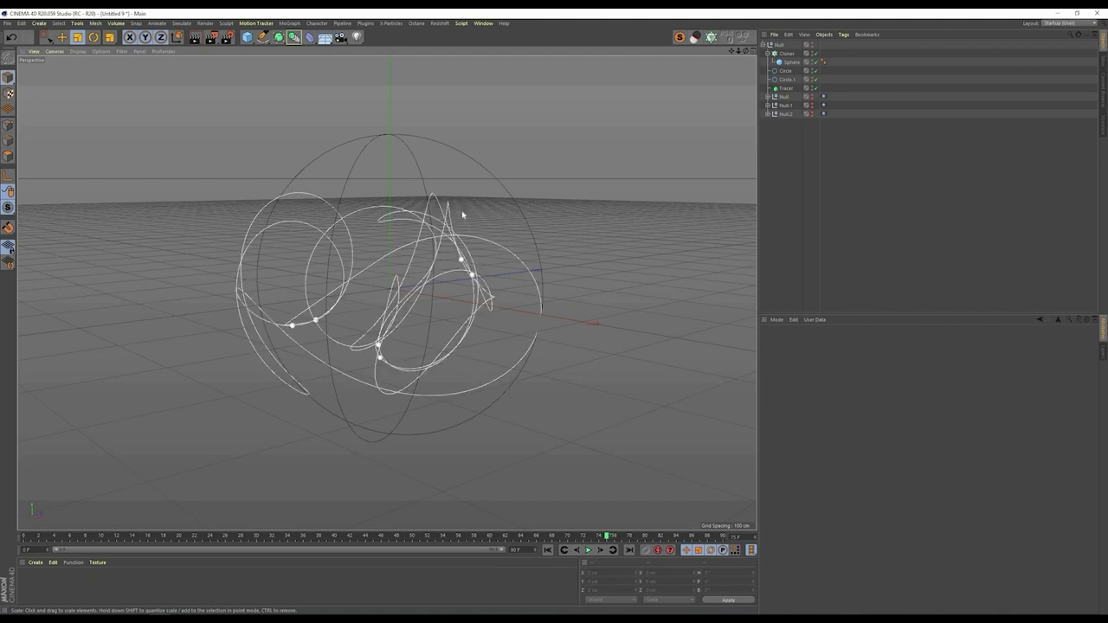
pyautogui.moveTo(426, 292)
pyautogui.keyDown('alt'); pyautogui.mouseDown()
pyautogui.moveTo(355, 344)
pyautogui.moveTo(426, 291)
pyautogui.mouseUp(); pyautogui.keyUp('alt')
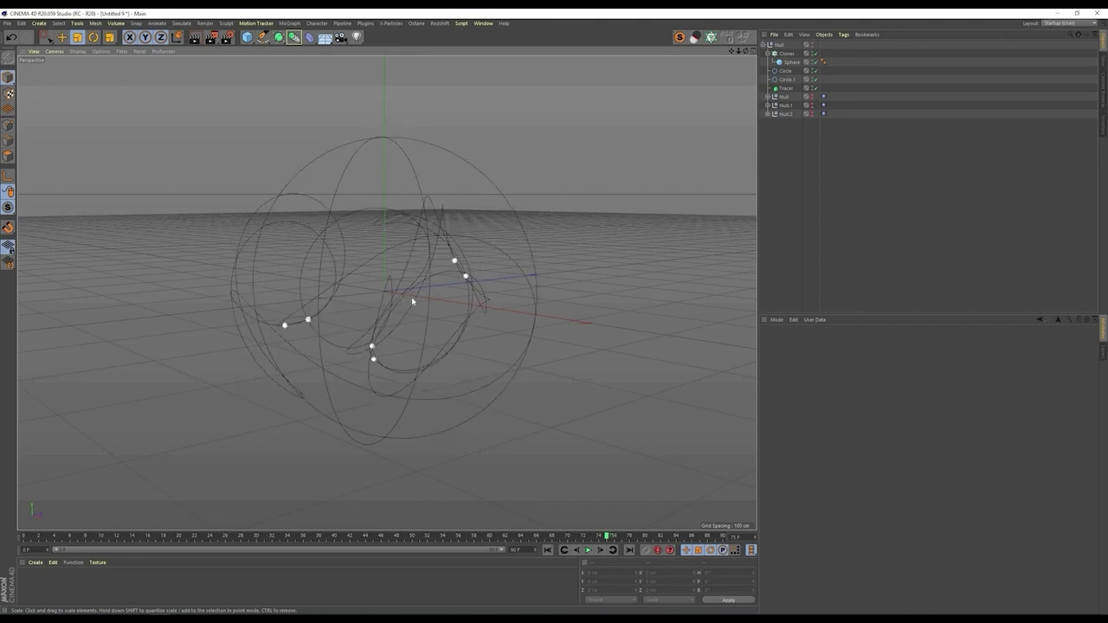
pyautogui.keyDown('alt'); pyautogui.moveTo(402, 306); pyautogui.dragTo(348, 346); pyautogui.keyUp('alt')
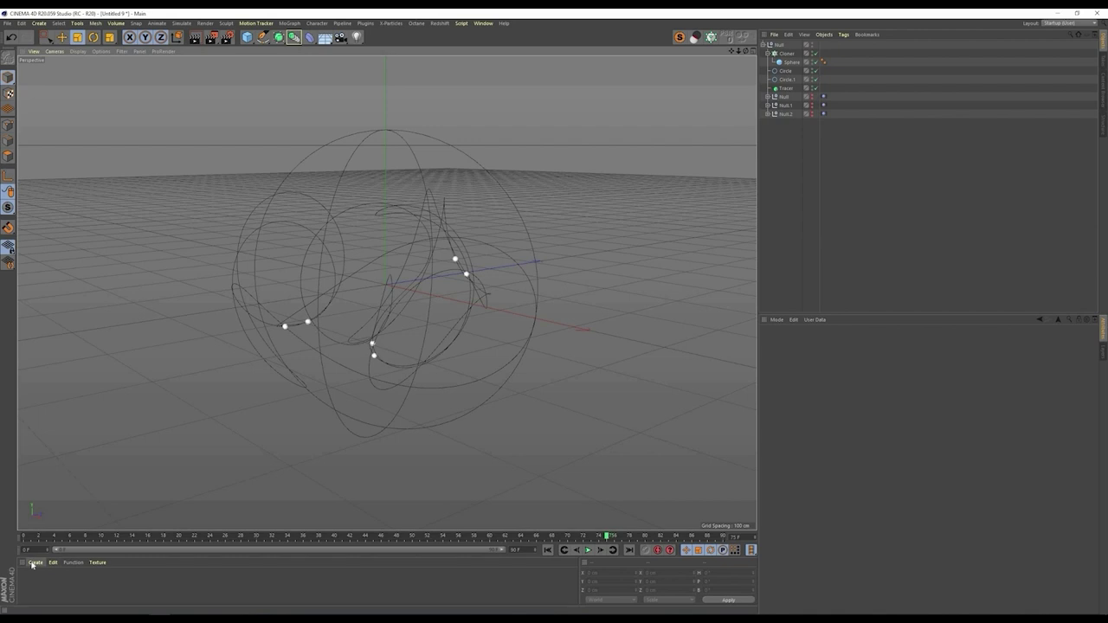
pyautogui.keyDown('alt'); pyautogui.moveTo(339, 286); pyautogui.dragTo(387, 276); pyautogui.keyUp('alt')
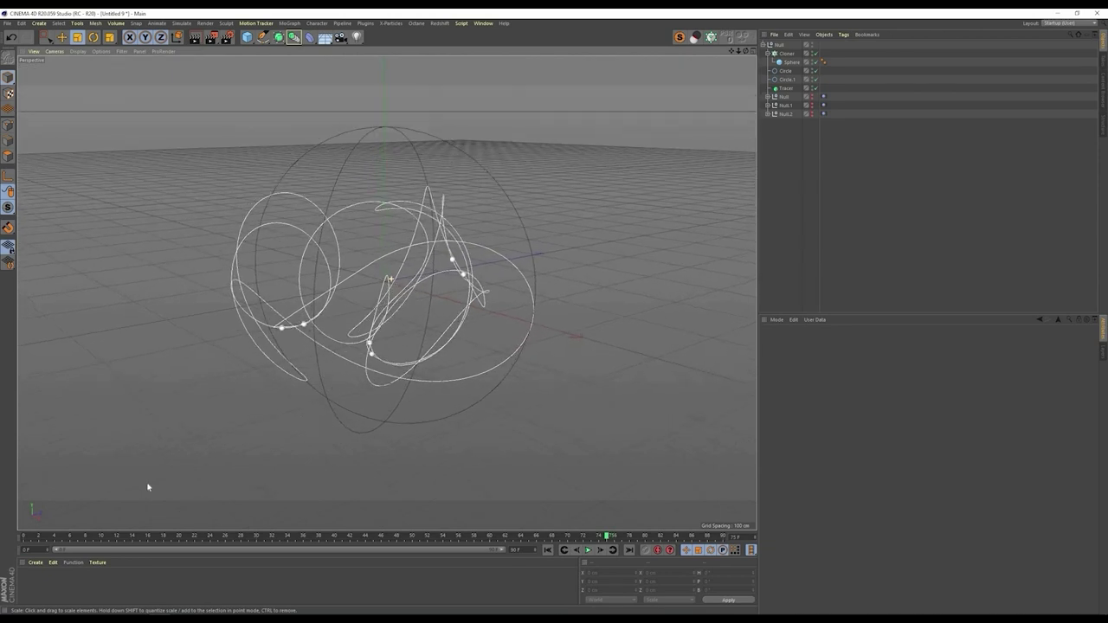
# Step: Create a Hair Material, assign it to both circles and the Tracer, and render the viewport to preview the lines
pyautogui.click(35, 564)
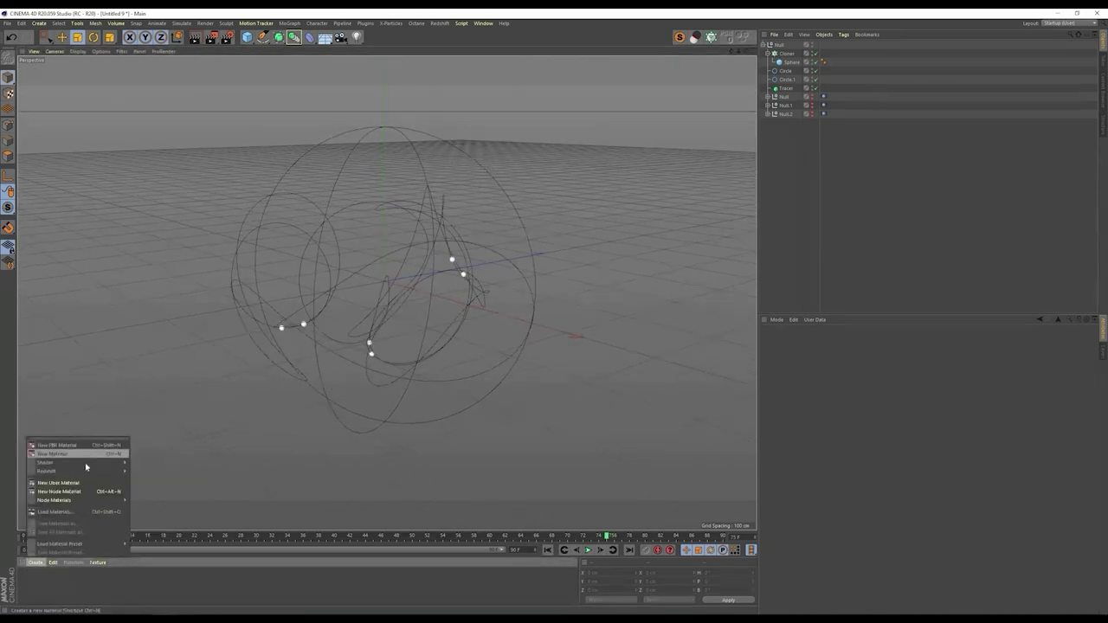
pyautogui.moveTo(93, 465)
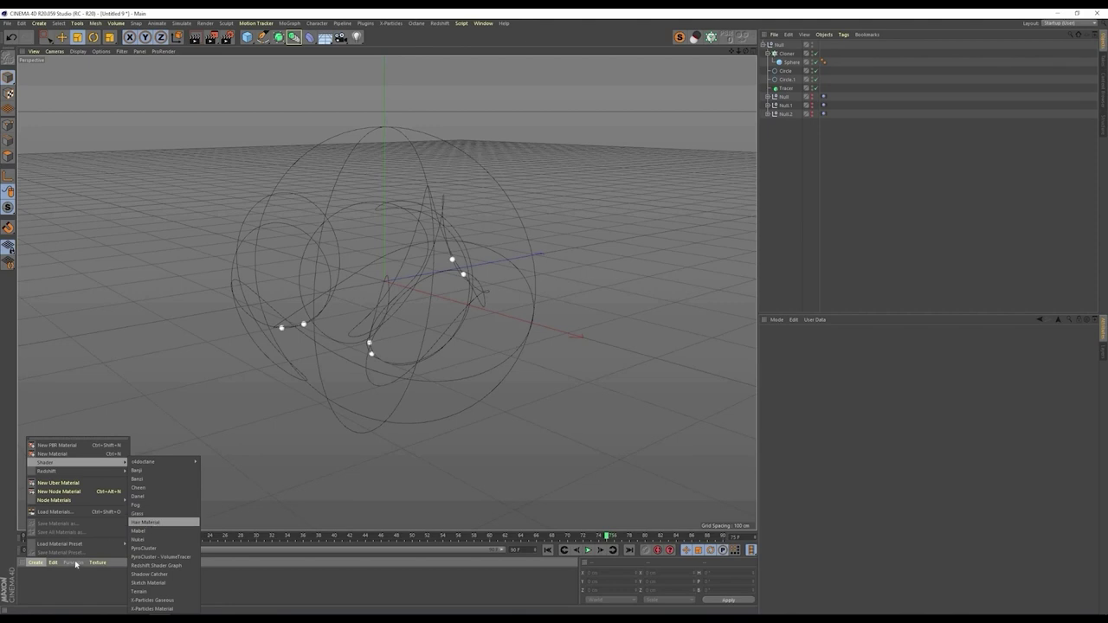
pyautogui.moveTo(28, 582); pyautogui.dragTo(826, 80)
pyautogui.hotkey('ctrl', 'r')
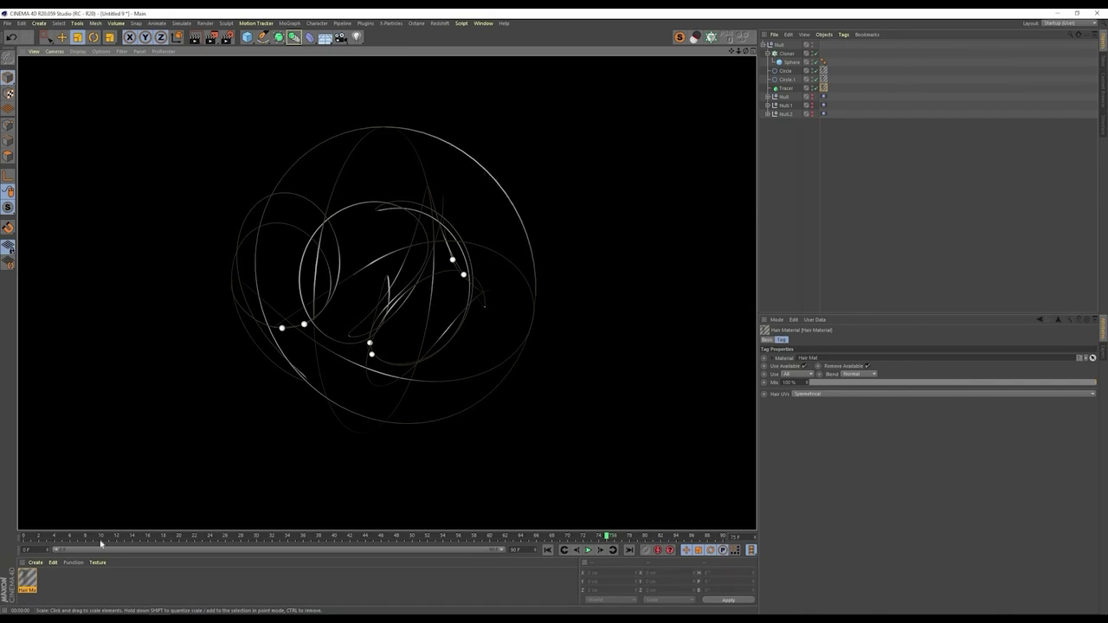
# Step: Edit the hair material, disabling its Specular channel and enabling Backlit Color
pyautogui.doubleClick(28, 580)
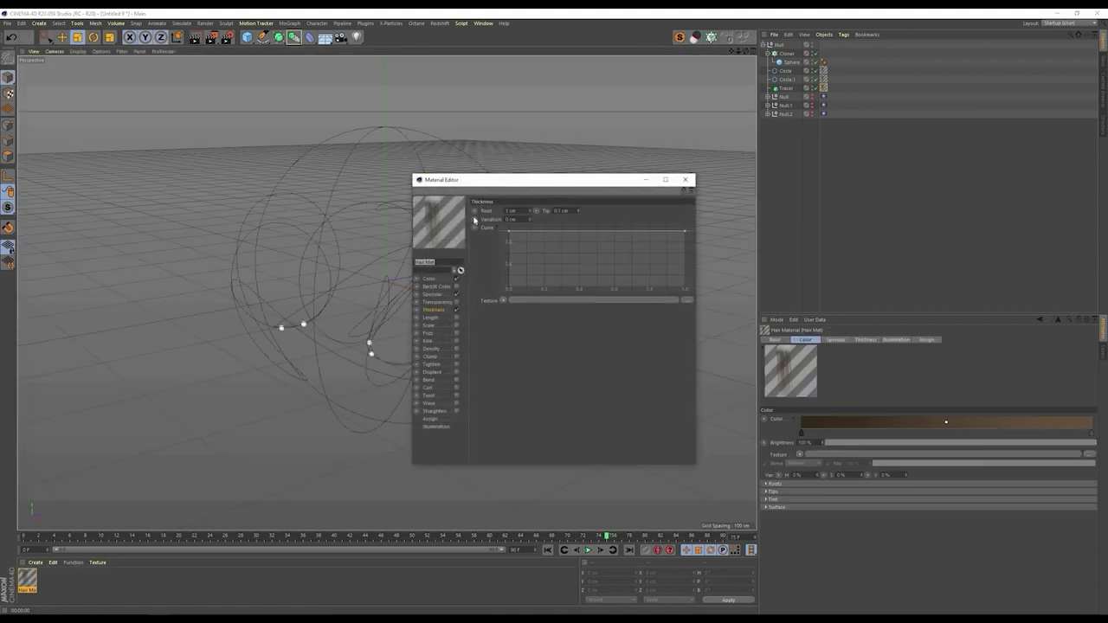
pyautogui.click(456, 294)
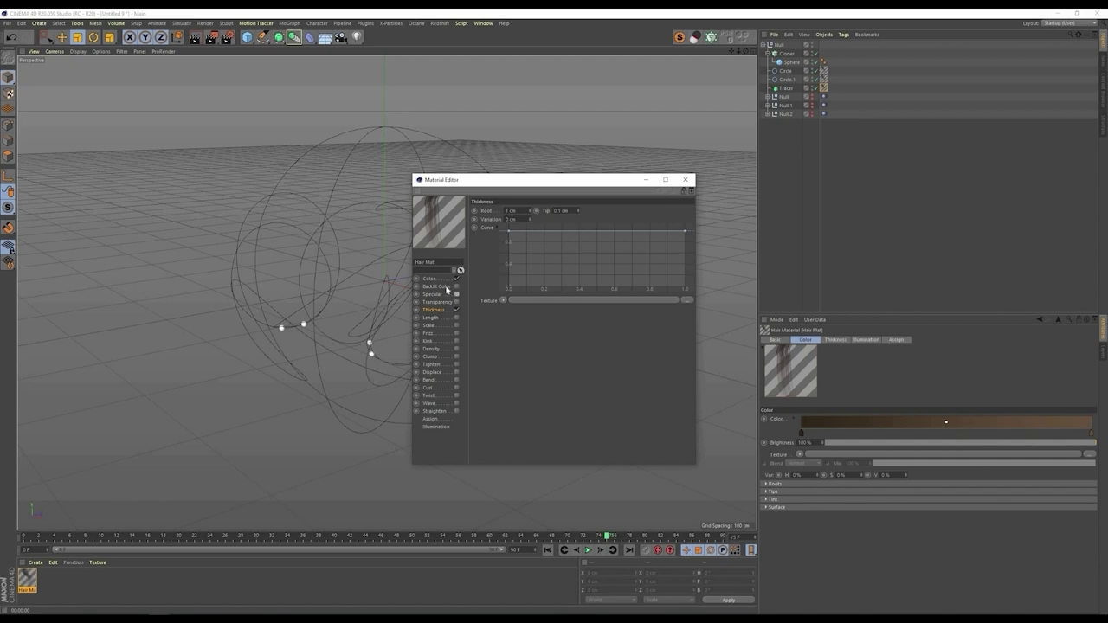
pyautogui.click(456, 287)
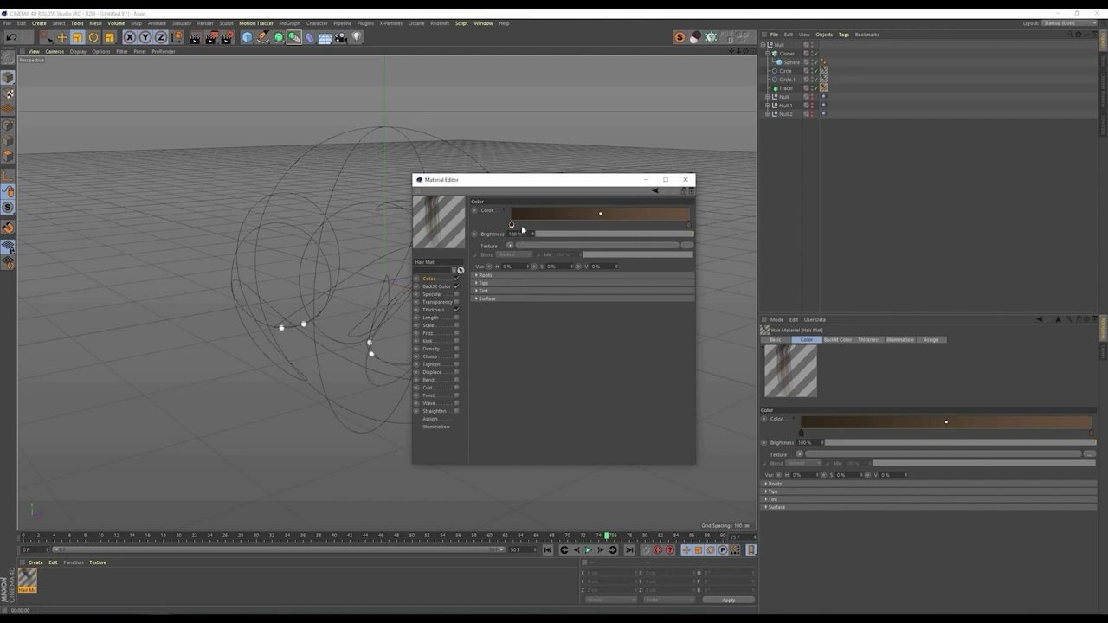
# Step: Remove the dark knot from the hair Color gradient and set the remaining knot to white with 0% saturation and 100% value
pyautogui.press('Delete')
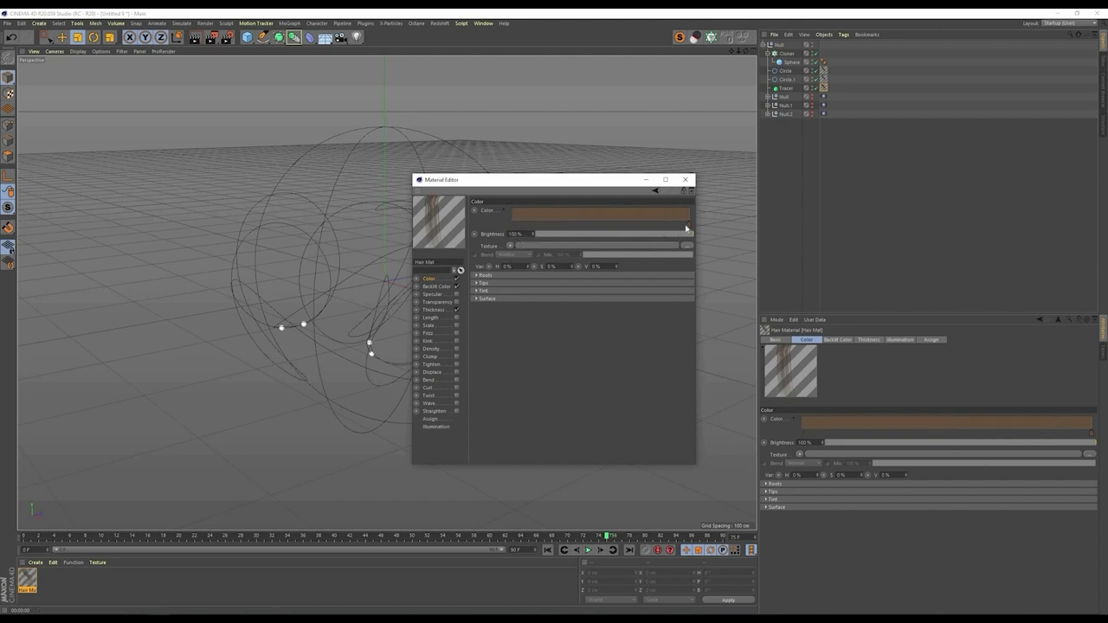
pyautogui.doubleClick(688, 225)
pyautogui.moveTo(641, 245); pyautogui.dragTo(633, 246)
pyautogui.moveTo(718, 253); pyautogui.dragTo(784, 256)
pyautogui.click(675, 266)
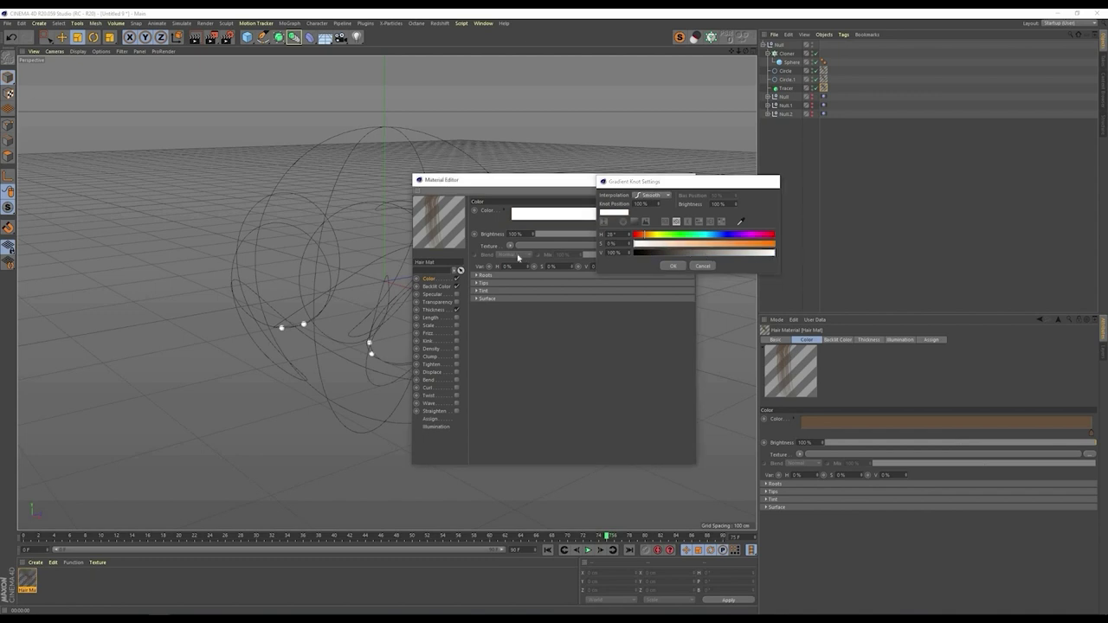
# Step: Copy the white Color gradient and paste it onto the hair material's Backlit Color gradient
pyautogui.rightClick(487, 213)
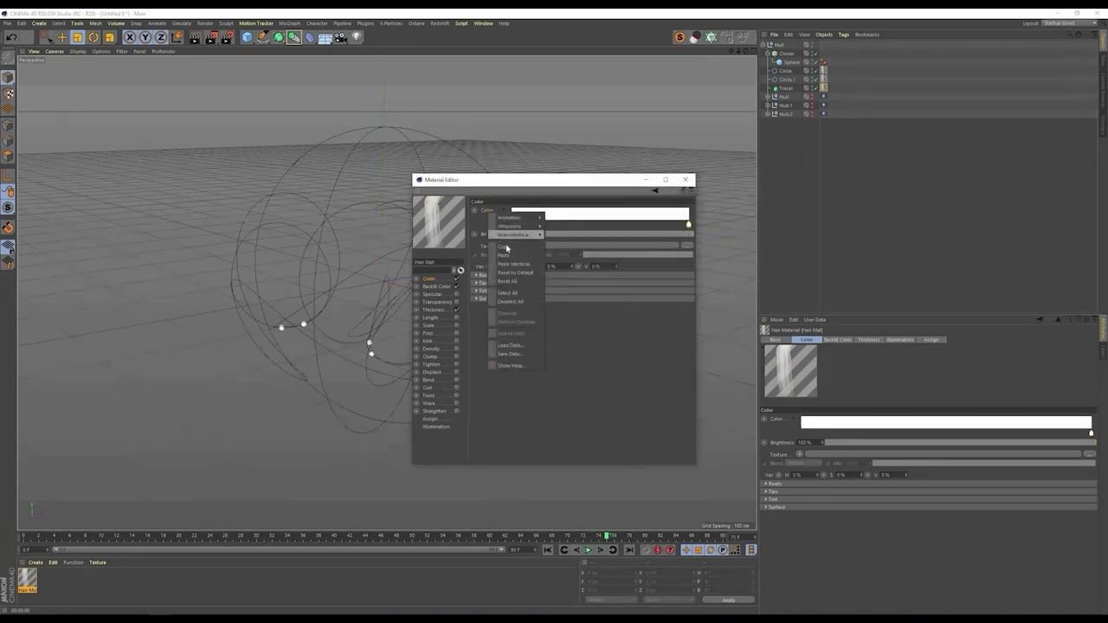
pyautogui.click(504, 246)
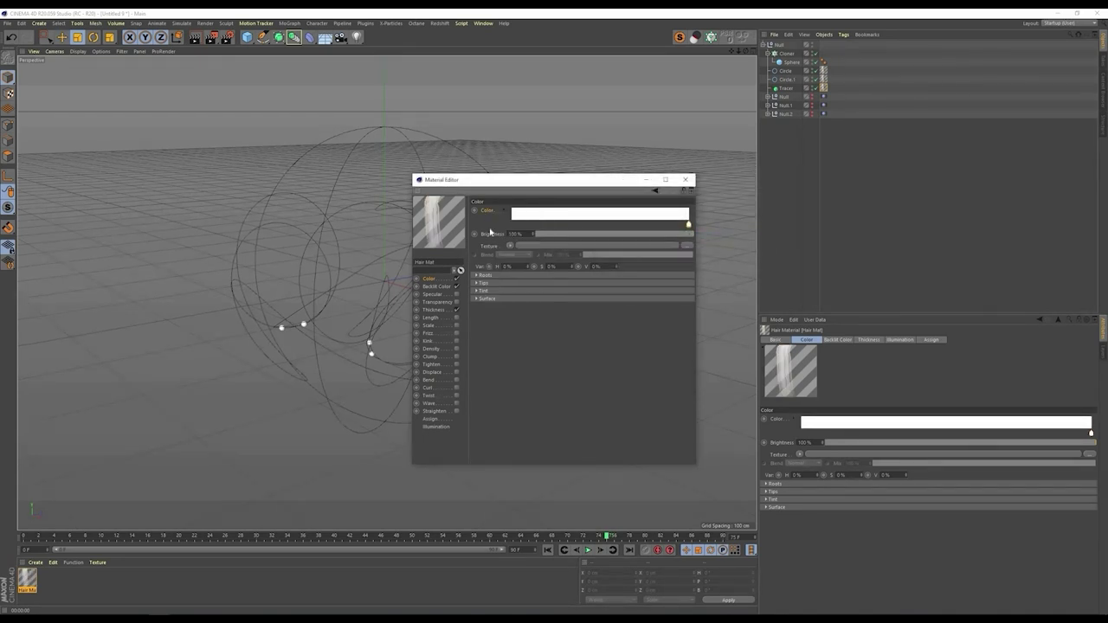
pyautogui.click(439, 287)
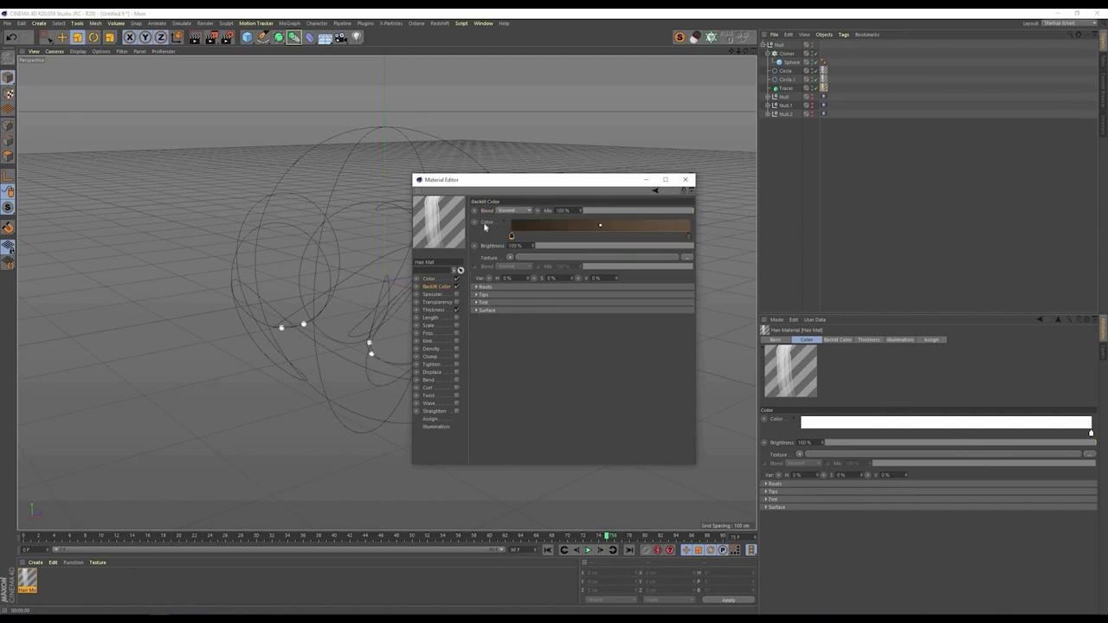
pyautogui.rightClick(486, 226)
pyautogui.click(510, 256)
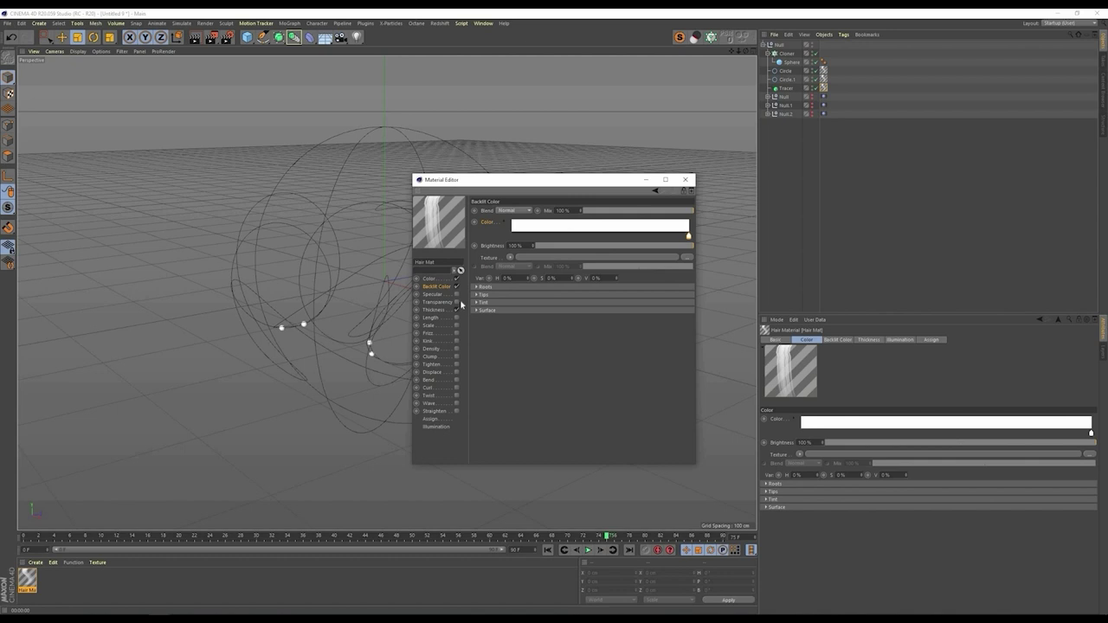
# Step: Set the hair Thickness root to 0.1 cm and render the viewport to check the thinner lines
pyautogui.click(433, 310)
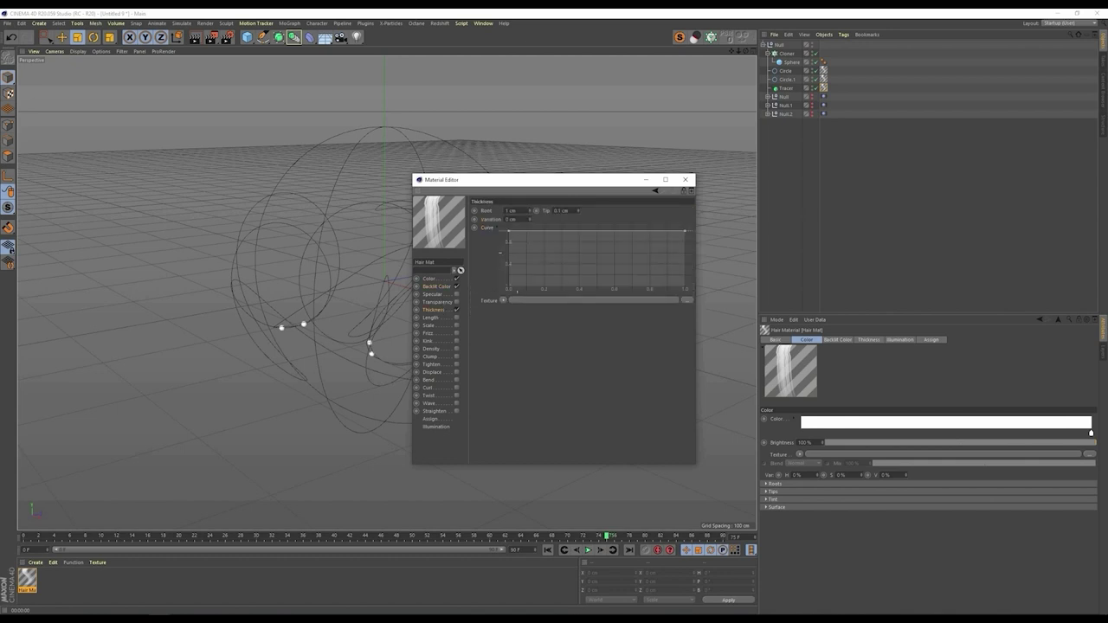
pyautogui.doubleClick(511, 210)
pyautogui.write('0.1')
pyautogui.press('Return')
pyautogui.click(685, 180)
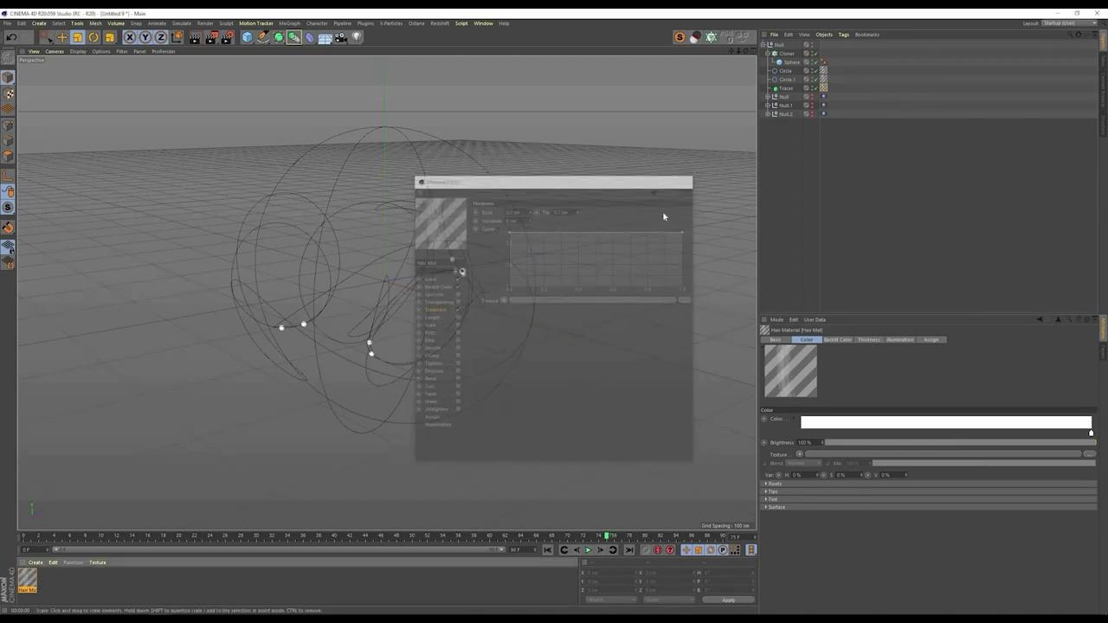
pyautogui.hotkey('ctrl', 'r')
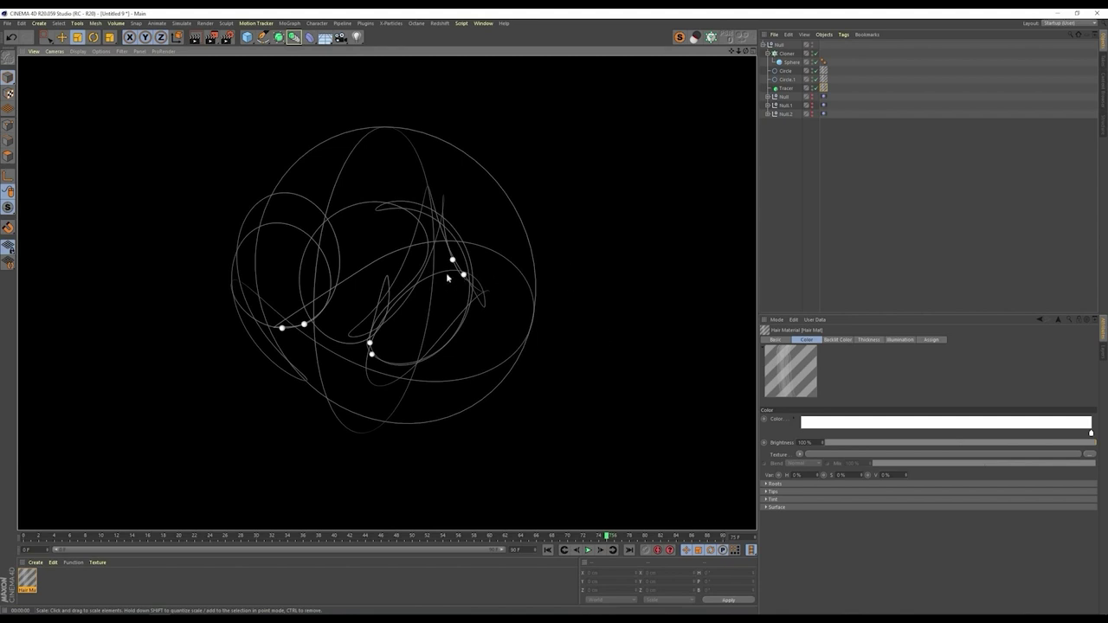
# Step: Play the animation and check how the spheres move along the line elements
pyautogui.click(412, 266)
pyautogui.keyDown('alt'); pyautogui.moveTo(403, 280); pyautogui.dragTo(514, 274); pyautogui.keyUp('alt')
pyautogui.keyDown('alt'); pyautogui.moveTo(514, 274); pyautogui.dragTo(538, 253, button='middle'); pyautogui.keyUp('alt')
pyautogui.click(588, 551)
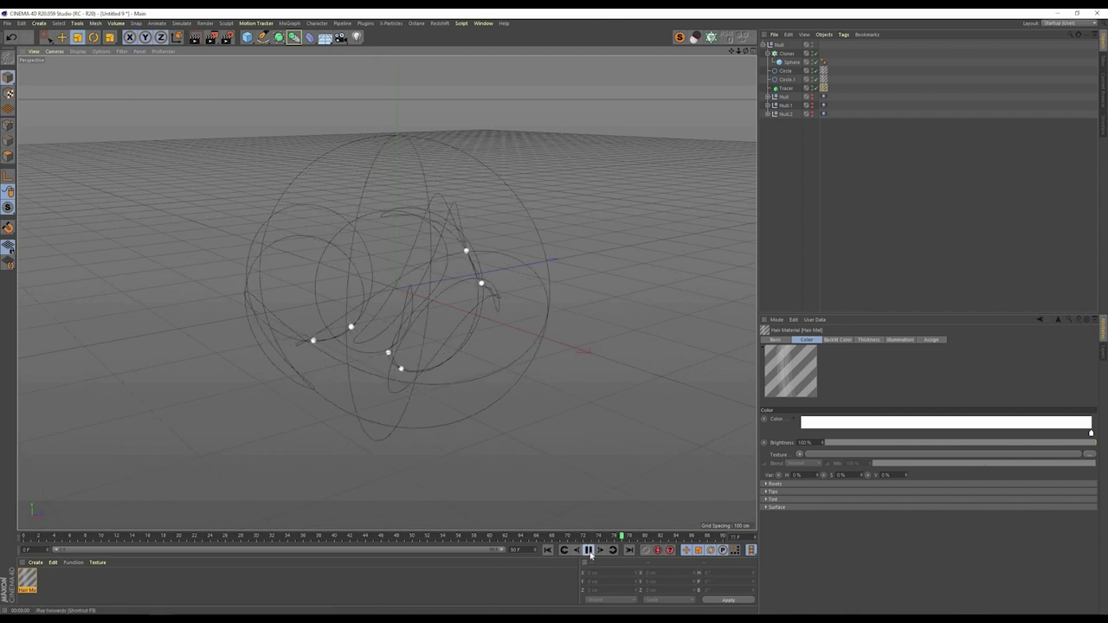
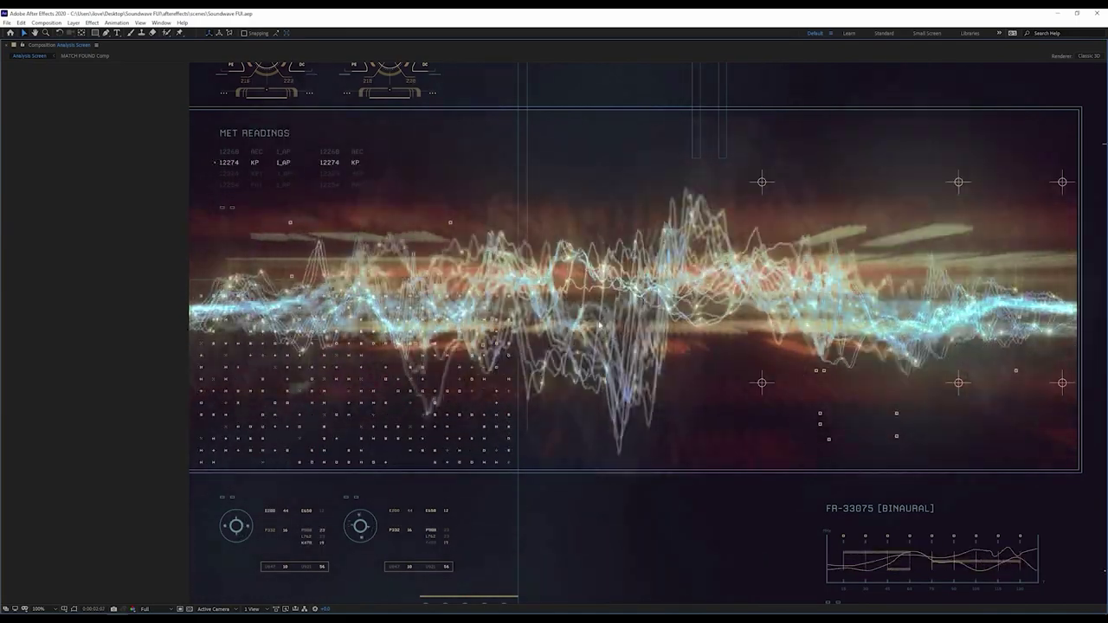
# Step: Switch to After Effects and examine the soundwave and interface elements in the Analysis Screen composition
pyautogui.scroll(-2, 505, 347)
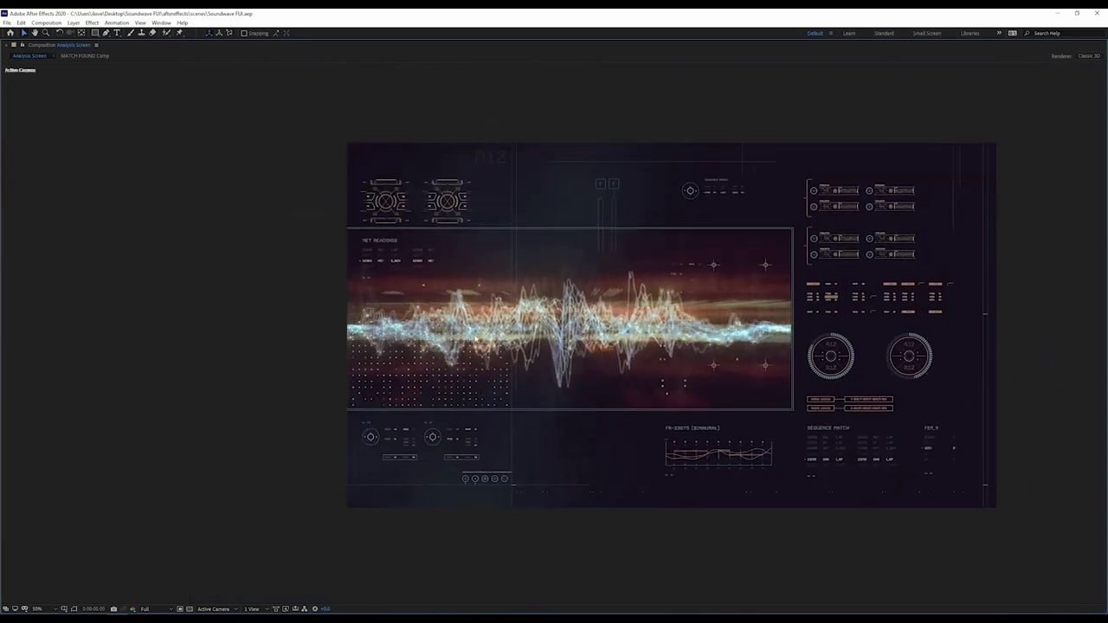
pyautogui.moveTo(475, 338); pyautogui.dragTo(413, 350, button='middle')
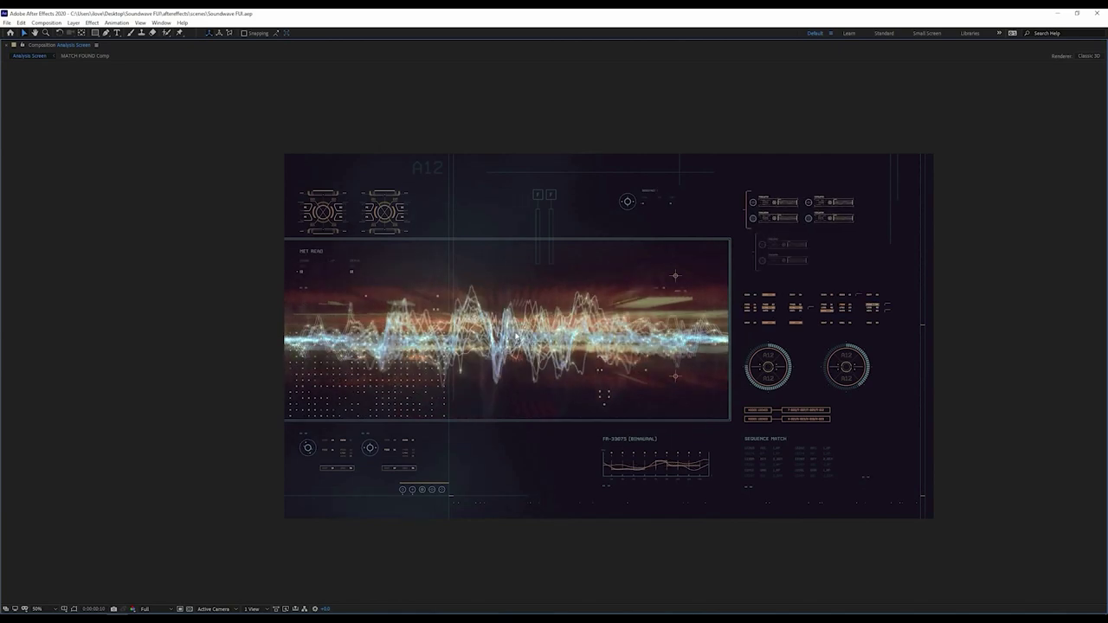
pyautogui.scroll(2, 331, 385)
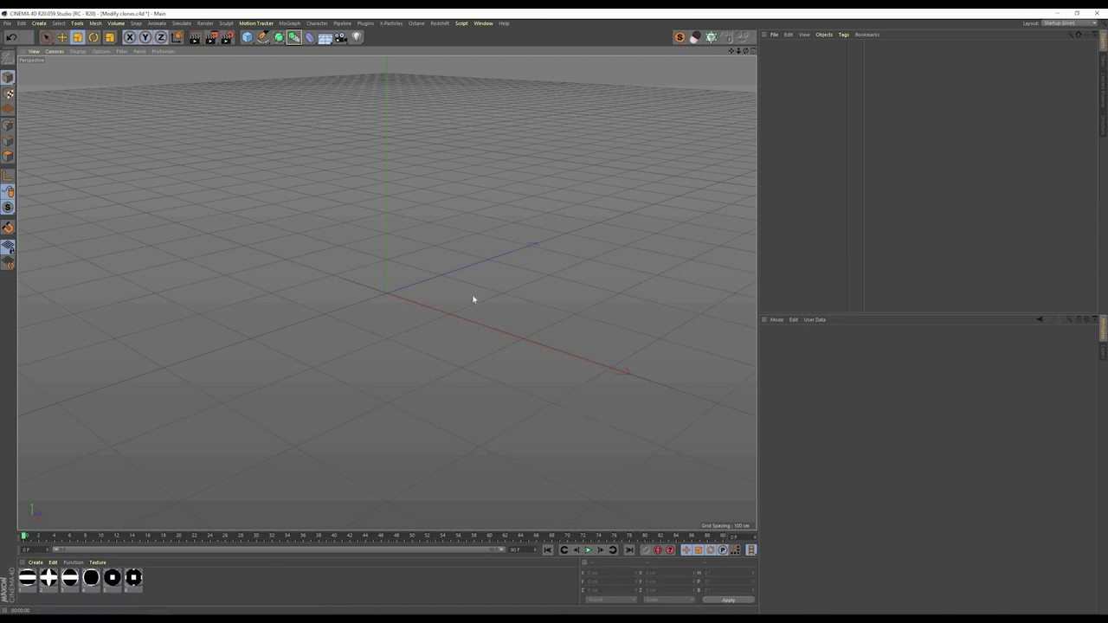
# Step: Switch to the Modify clones scene in Cinema 4D and inspect the luminance textures of materials 1 and 5
pyautogui.click(158, 588)
pyautogui.hotkey('ctrl', 'a')
pyautogui.hotkey('ctrl', 'shift', 'a')
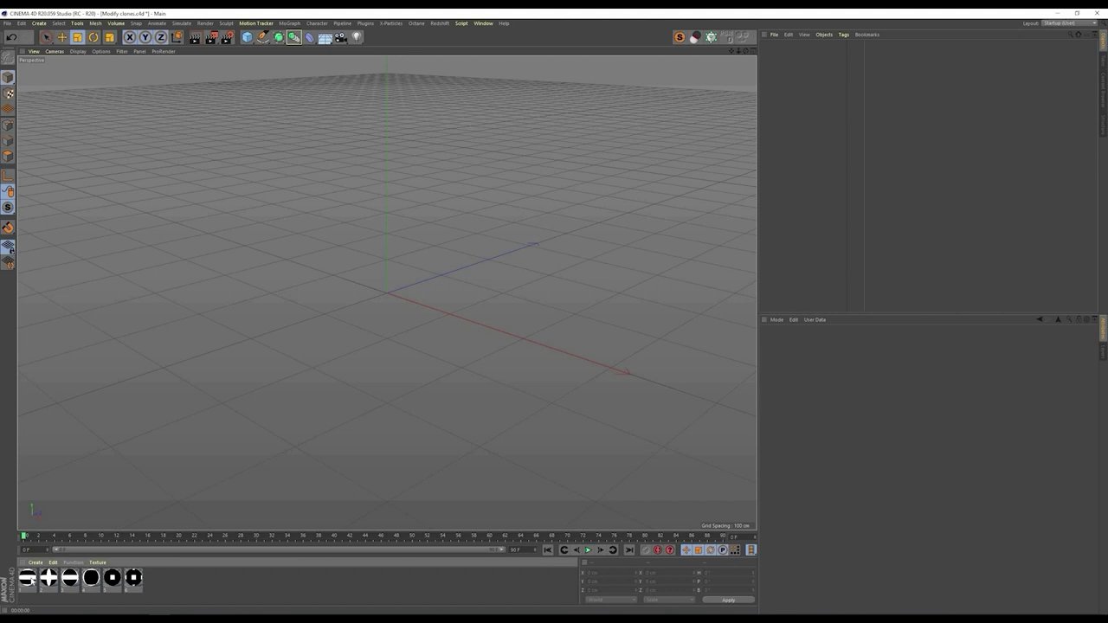
pyautogui.doubleClick(27, 578)
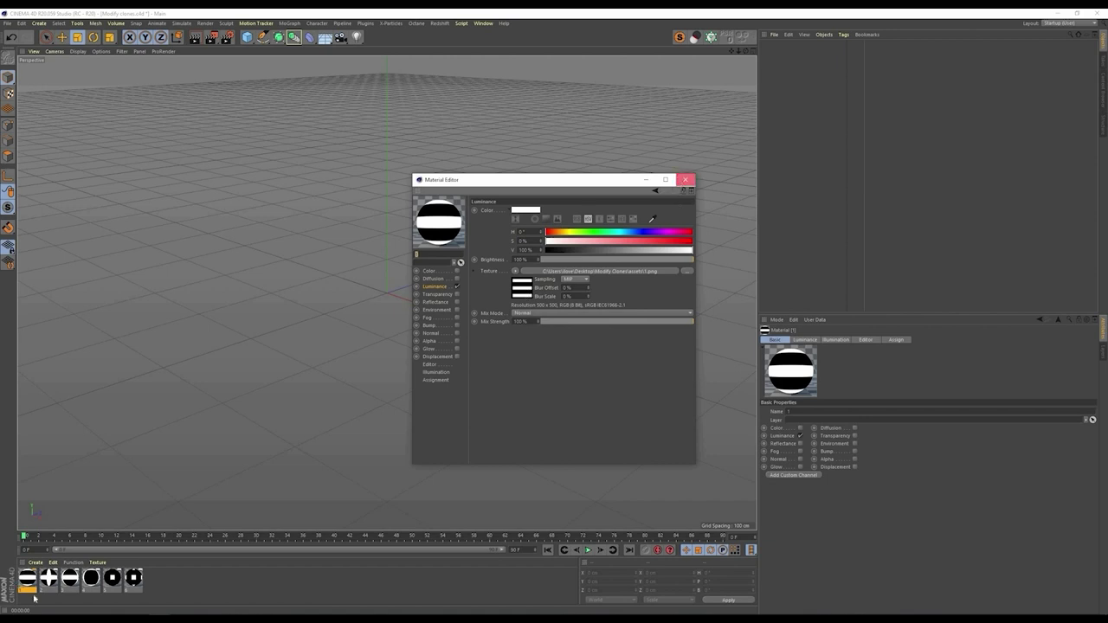
pyautogui.click(684, 180)
pyautogui.doubleClick(111, 578)
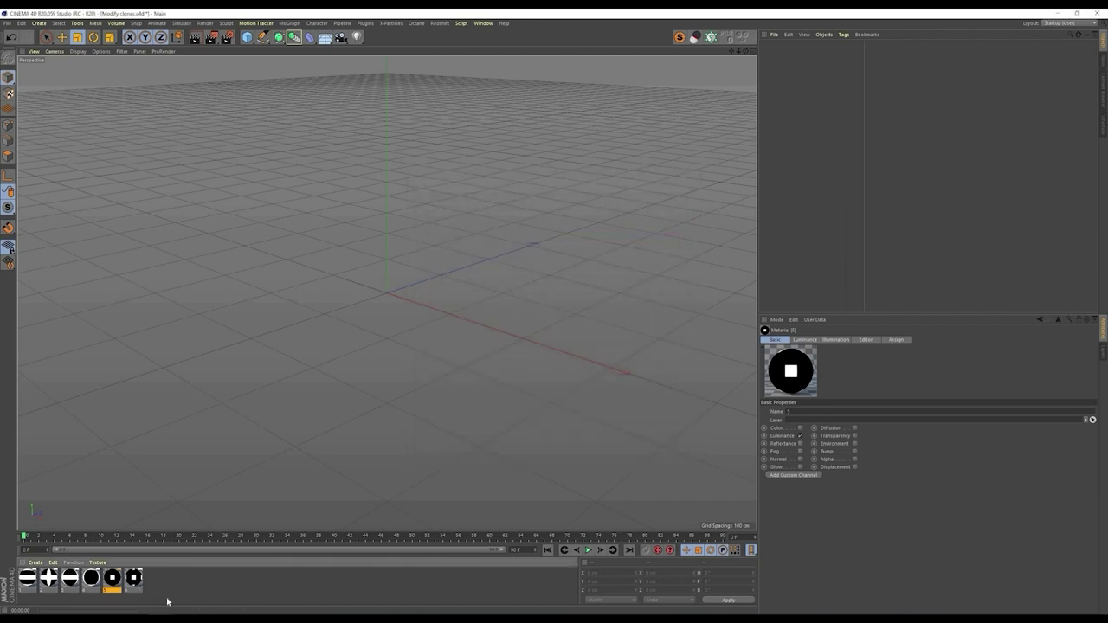
# Step: Add a cube and set its X, Y and Z sizes to 8 cm each
pyautogui.click(153, 594)
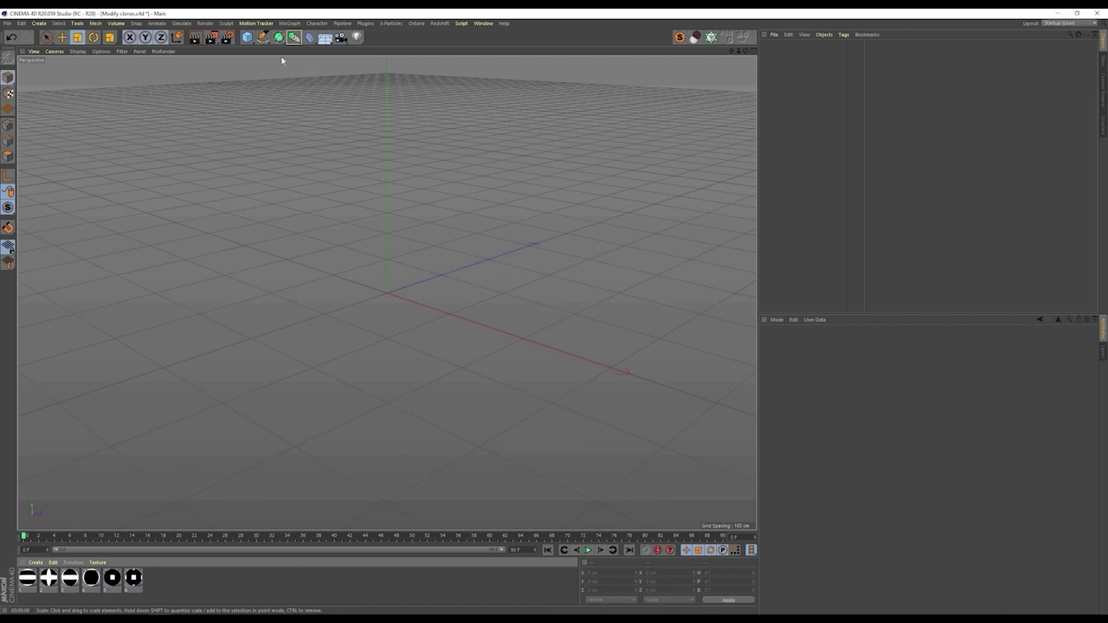
pyautogui.click(248, 38)
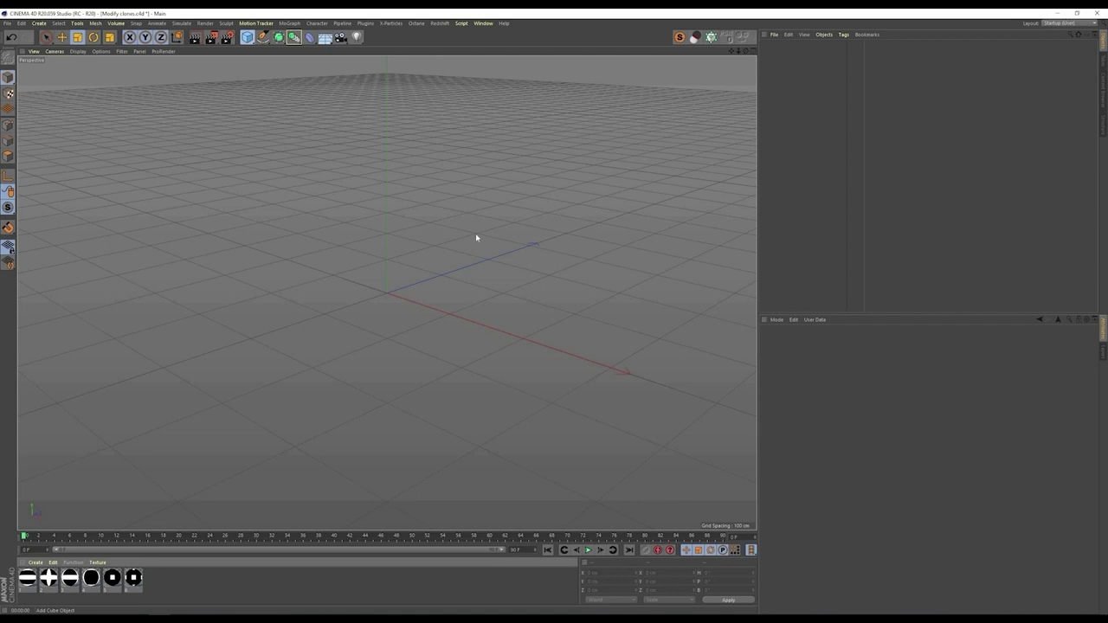
pyautogui.doubleClick(799, 358)
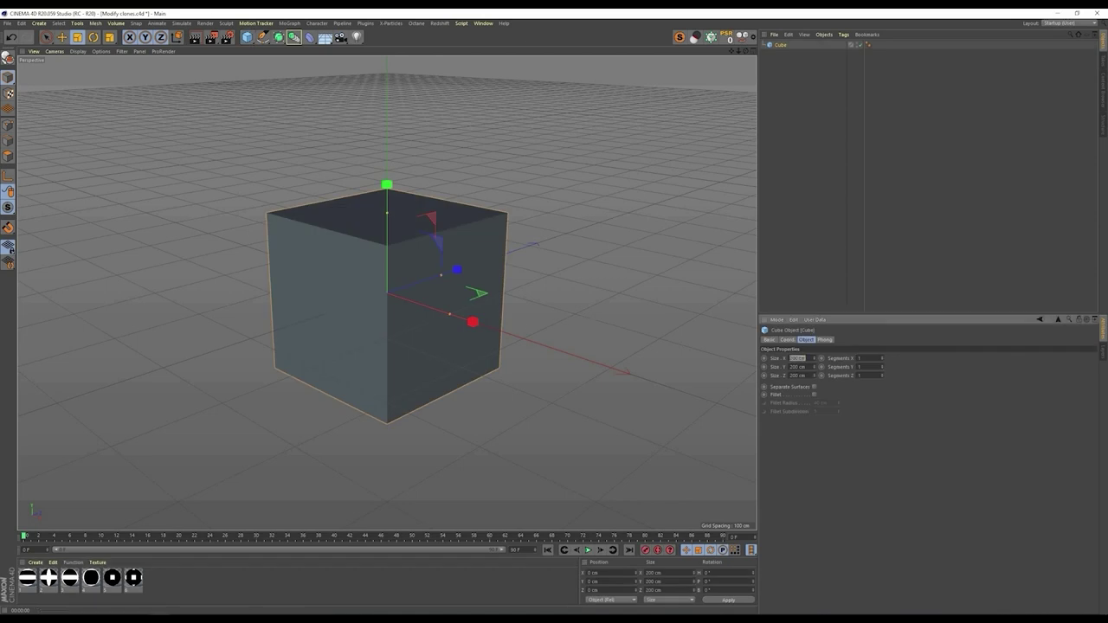
pyautogui.write('0')
pyautogui.press('Tab')
pyautogui.write('0')
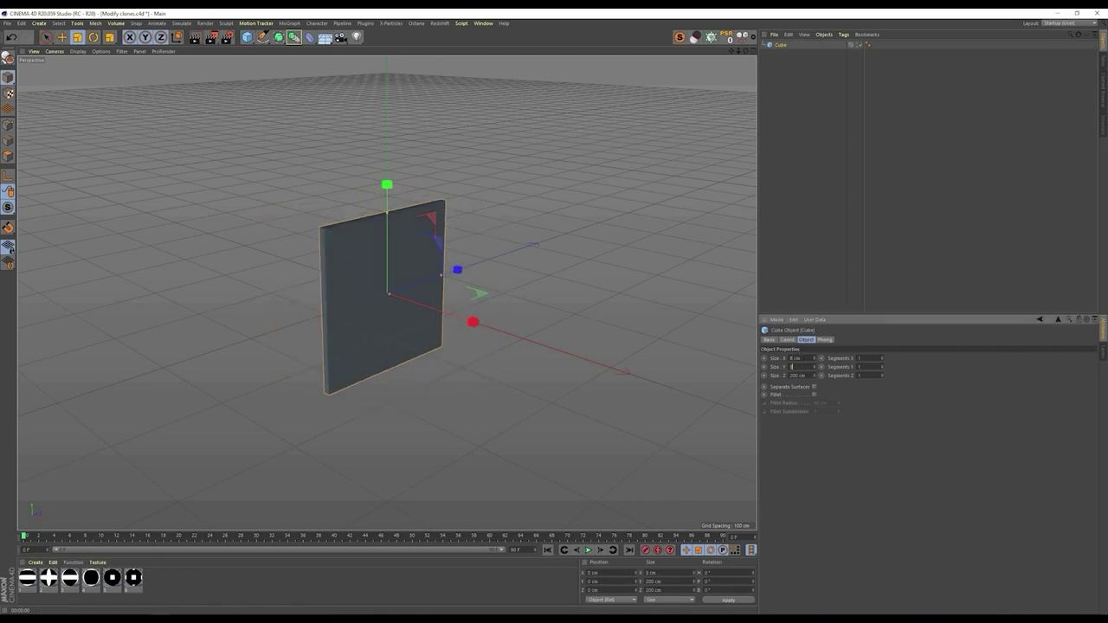
pyautogui.press('Tab')
pyautogui.write('0')
pyautogui.press('Tab')
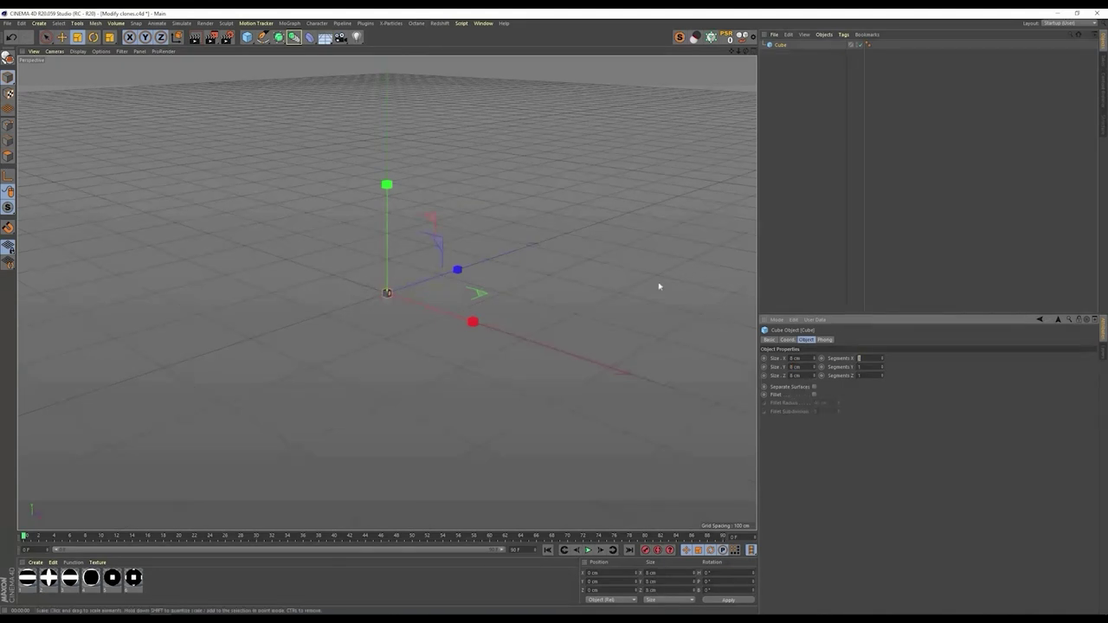
pyautogui.click(667, 296)
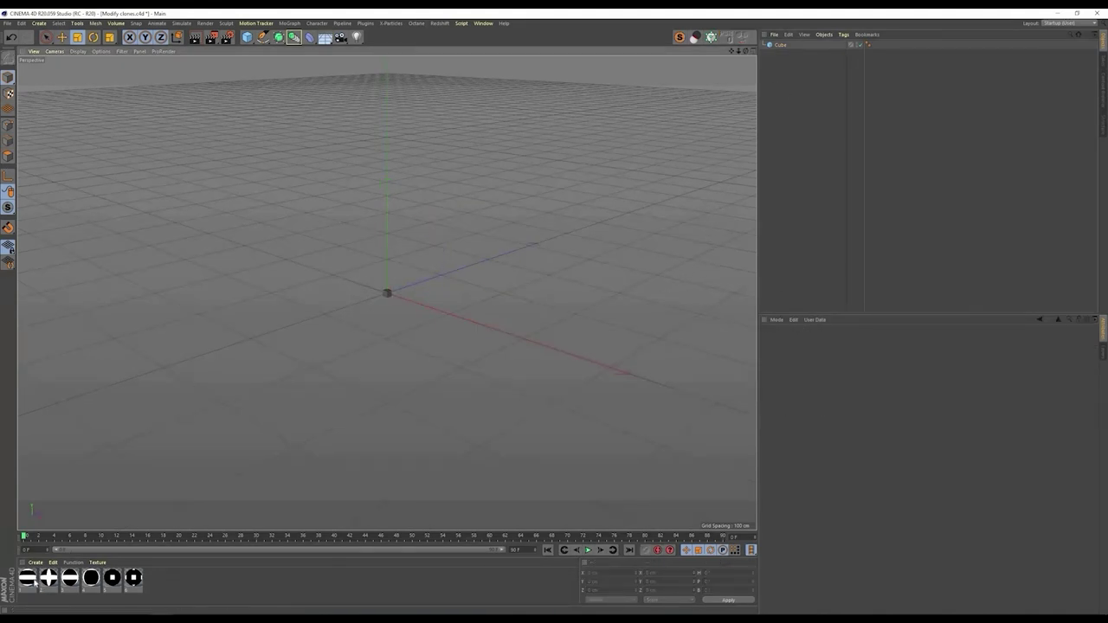
# Step: Apply the first striped material to the cube and rename the cube 1
pyautogui.moveTo(783, 47); pyautogui.dragTo(783, 47)
pyautogui.click(799, 76)
pyautogui.doubleClick(783, 46)
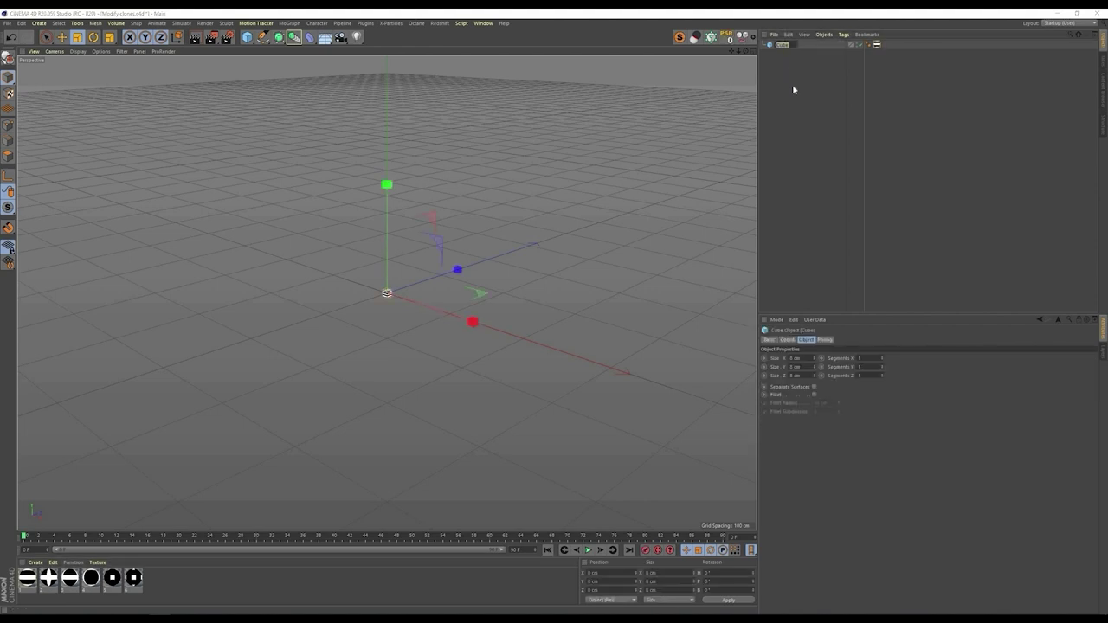
pyautogui.write('i')
pyautogui.press('Return')
# Step: Duplicate cube 1 five times so that there are six textured cubes in the scene
pyautogui.click(785, 91)
pyautogui.keyDown('ctrl'); pyautogui.moveTo(778, 45); pyautogui.dragTo(778, 79); pyautogui.keyUp('ctrl')
pyautogui.click(784, 103)
pyautogui.click(779, 72)
pyautogui.hotkey('ctrl', 'v')
pyautogui.click(779, 90)
pyautogui.hotkey('ctrl', 'v')
pyautogui.hotkey('ctrl', 'shift', 'a')
# Step: Rename the five duplicated cubes in order as 2, 3, 4, 5 and 6
pyautogui.click(779, 54)
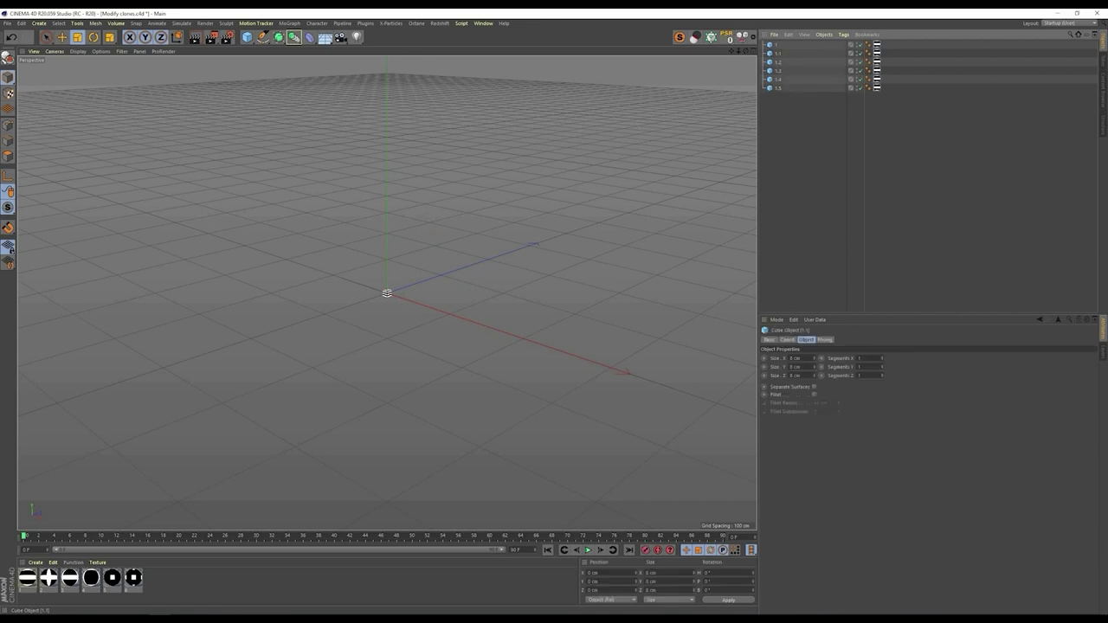
pyautogui.write('2')
pyautogui.click(780, 63)
pyautogui.doubleClick(779, 66)
pyautogui.write('3')
pyautogui.press('Return')
pyautogui.doubleClick(780, 71)
pyautogui.write('4')
pyautogui.press('Tab')
pyautogui.write('5')
pyautogui.press('Return')
pyautogui.write('6')
pyautogui.press('Return')
pyautogui.click(806, 140)
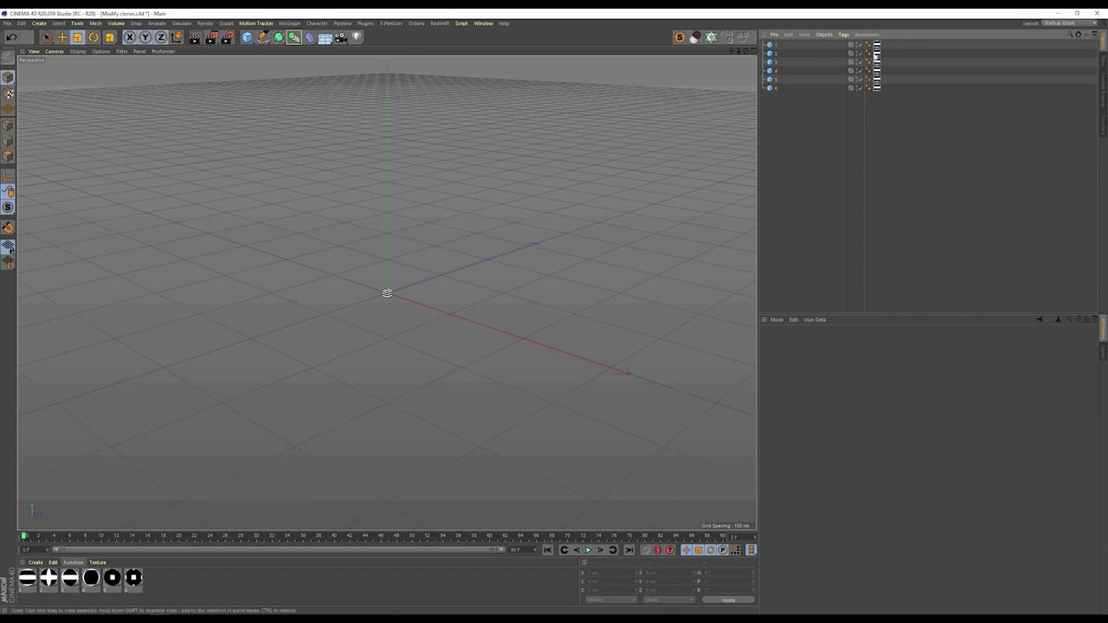
# Step: Replace the materials on cubes 2 to 6 with the correspondingly numbered materials
pyautogui.moveTo(872, 125); pyautogui.dragTo(877, 52)
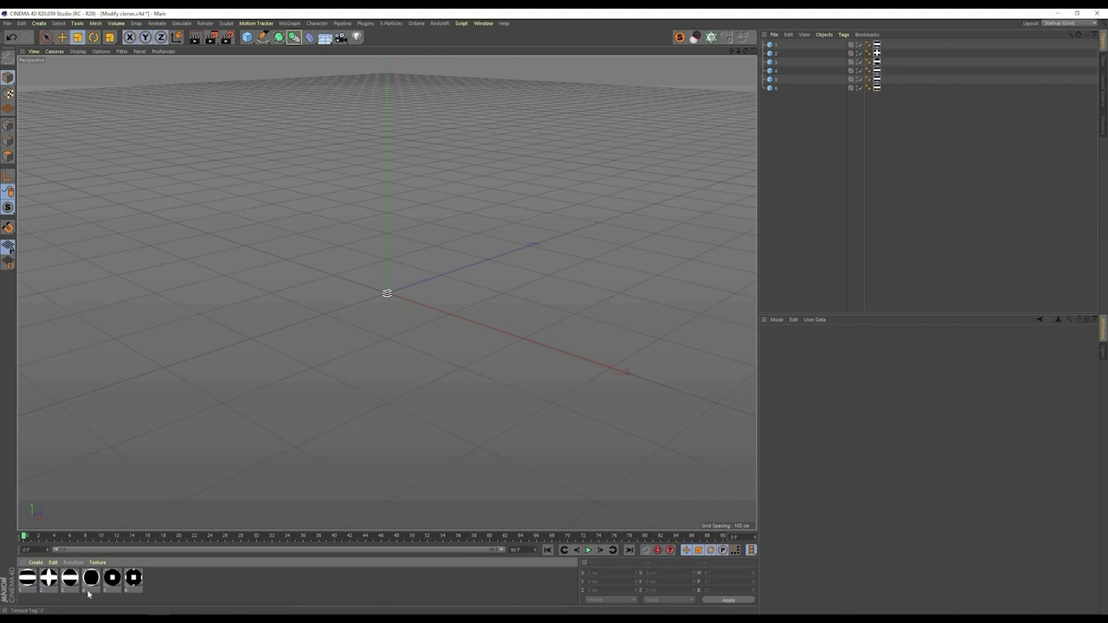
pyautogui.moveTo(885, 141); pyautogui.dragTo(883, 76)
pyautogui.moveTo(115, 575); pyautogui.dragTo(876, 85)
pyautogui.moveTo(894, 144); pyautogui.dragTo(876, 90)
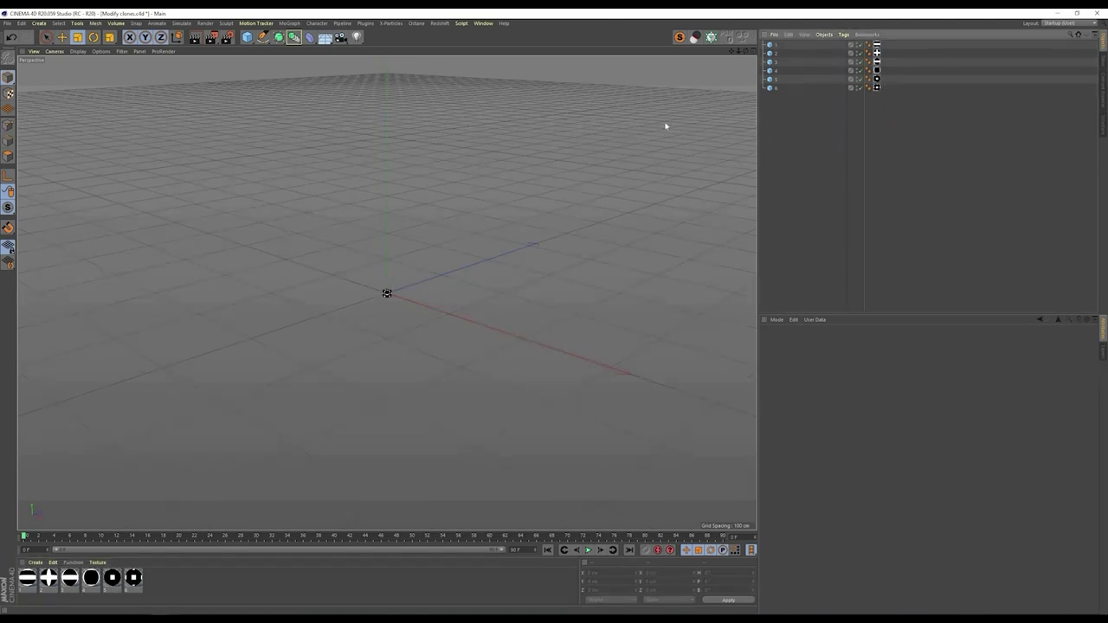
# Step: Add a Cloner and make all six cubes its children
pyautogui.click(711, 39)
pyautogui.moveTo(800, 127); pyautogui.dragTo(776, 54)
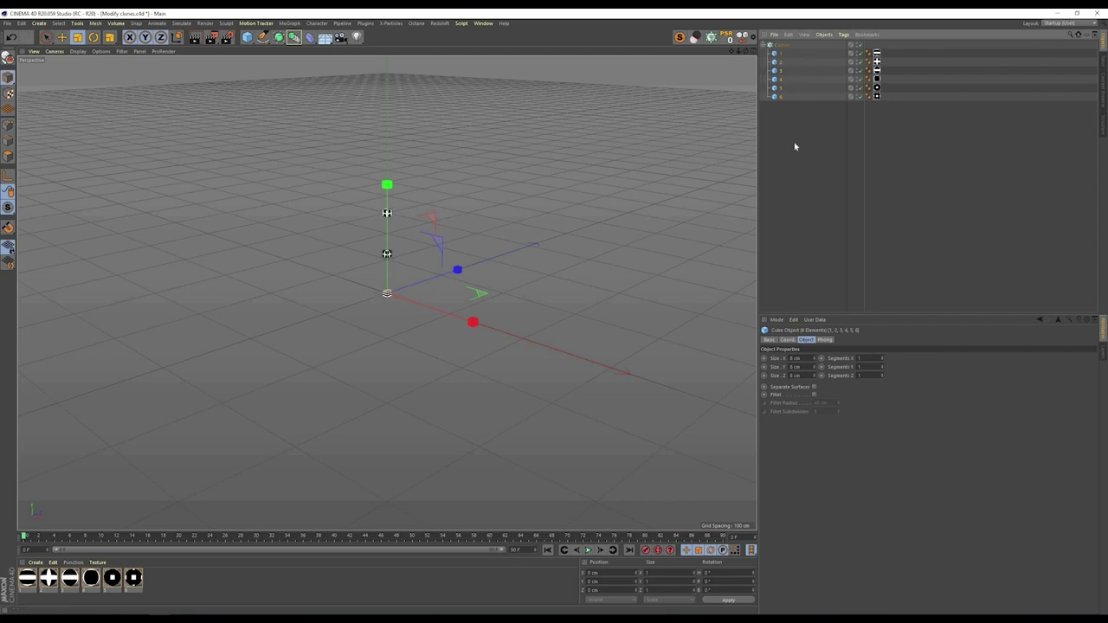
pyautogui.moveTo(775, 70); pyautogui.dragTo(780, 45)
# Step: Set the Cloner's mode to Grid Array and its Z count to 1
pyautogui.click(781, 45)
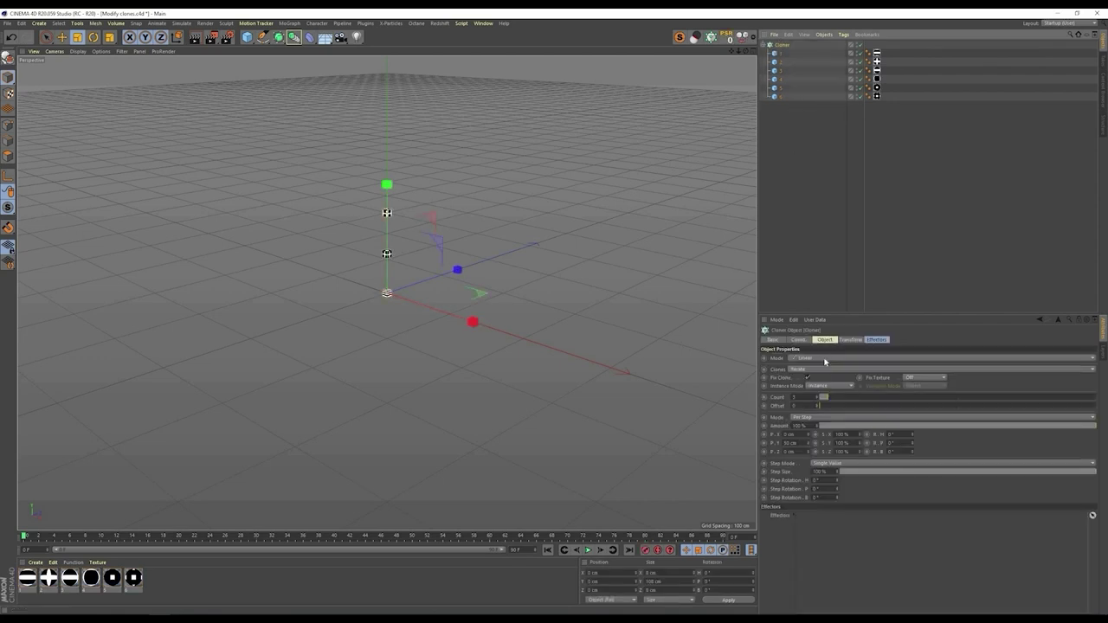
pyautogui.click(823, 359)
pyautogui.click(812, 393)
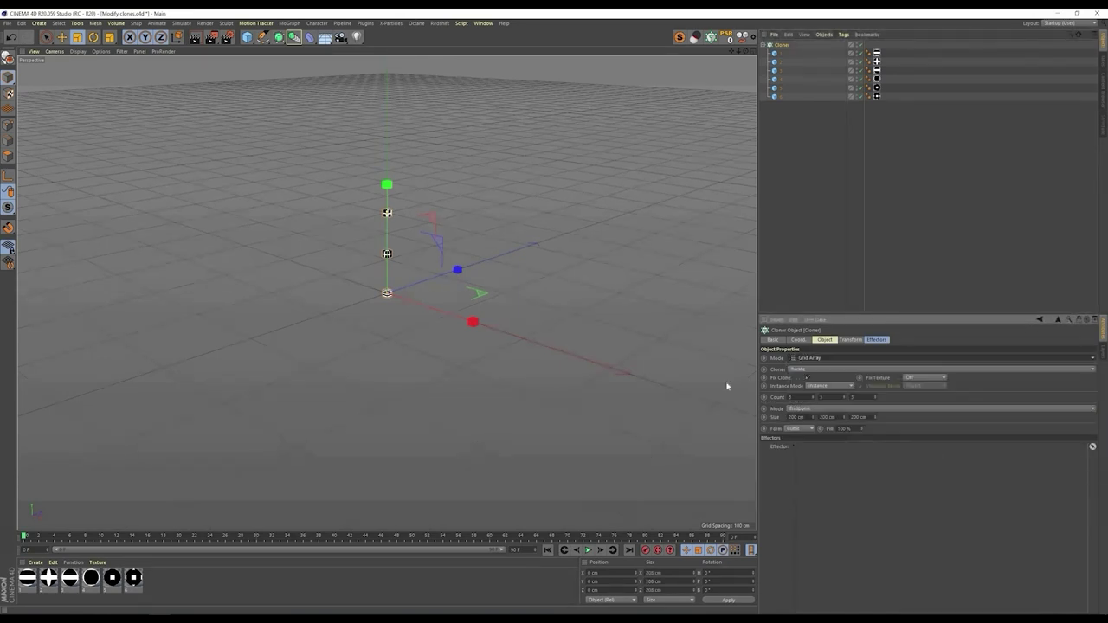
pyautogui.keyDown('alt'); pyautogui.moveTo(446, 338); pyautogui.dragTo(441, 309); pyautogui.keyUp('alt')
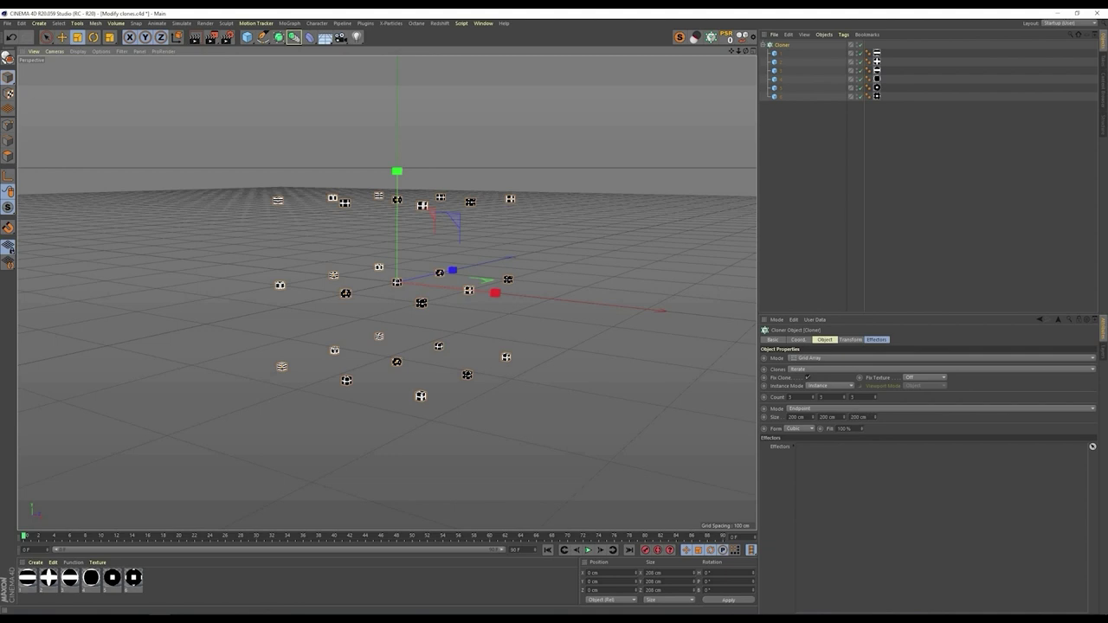
pyautogui.click(852, 397)
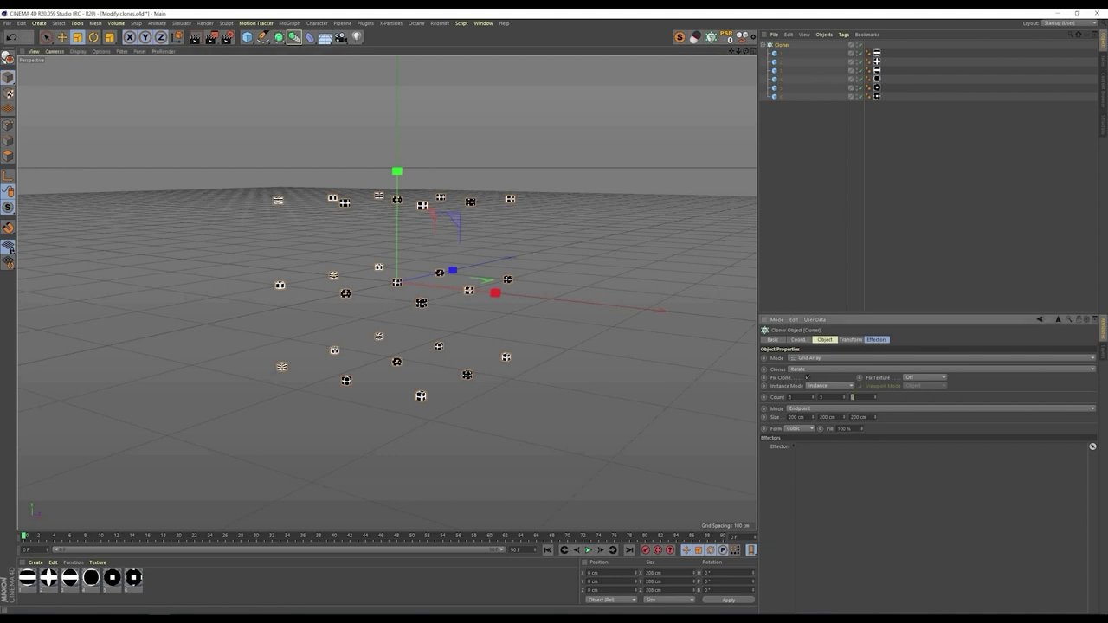
pyautogui.write('1')
pyautogui.press('Return')
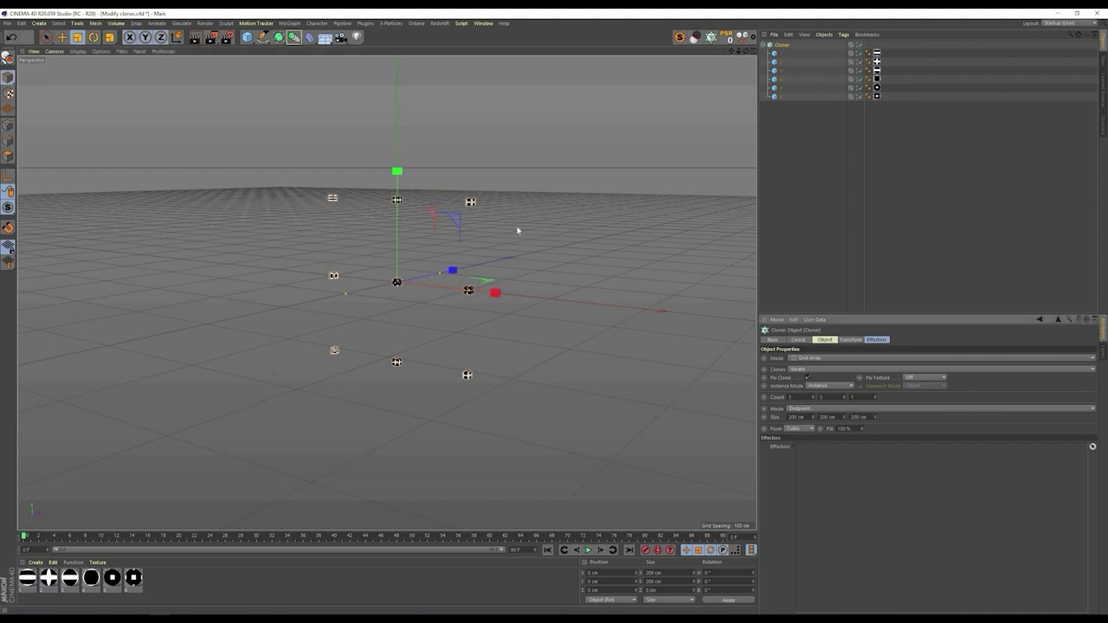
# Step: In the front view, enlarge the Cloner's grid to 970 by 600 cm and set its counts to 26 by 17
pyautogui.click(62, 59)
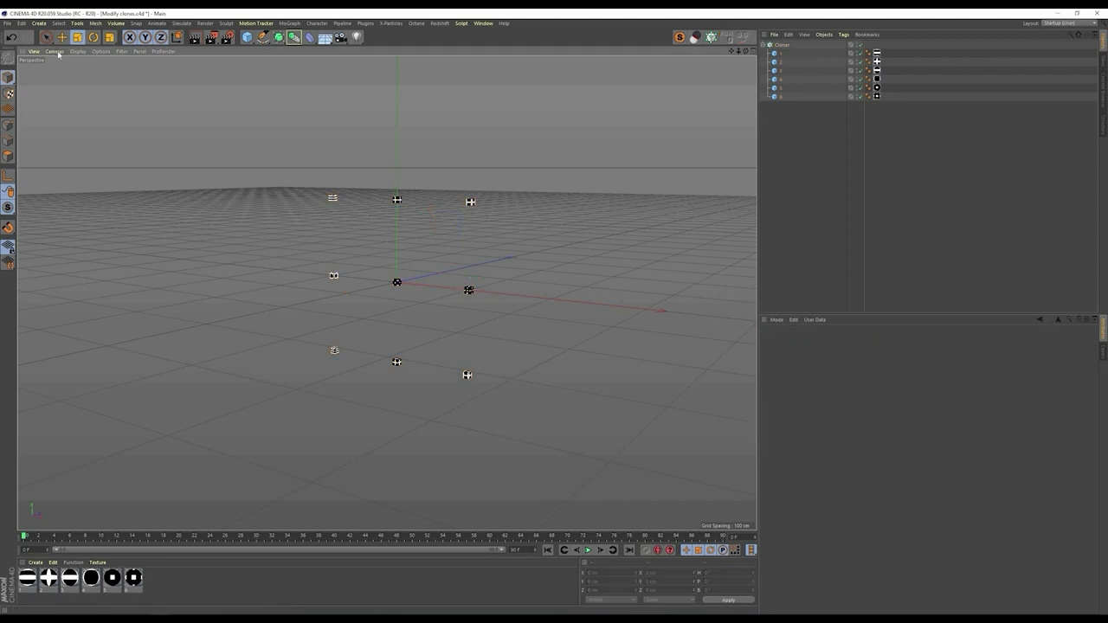
pyautogui.click(59, 52)
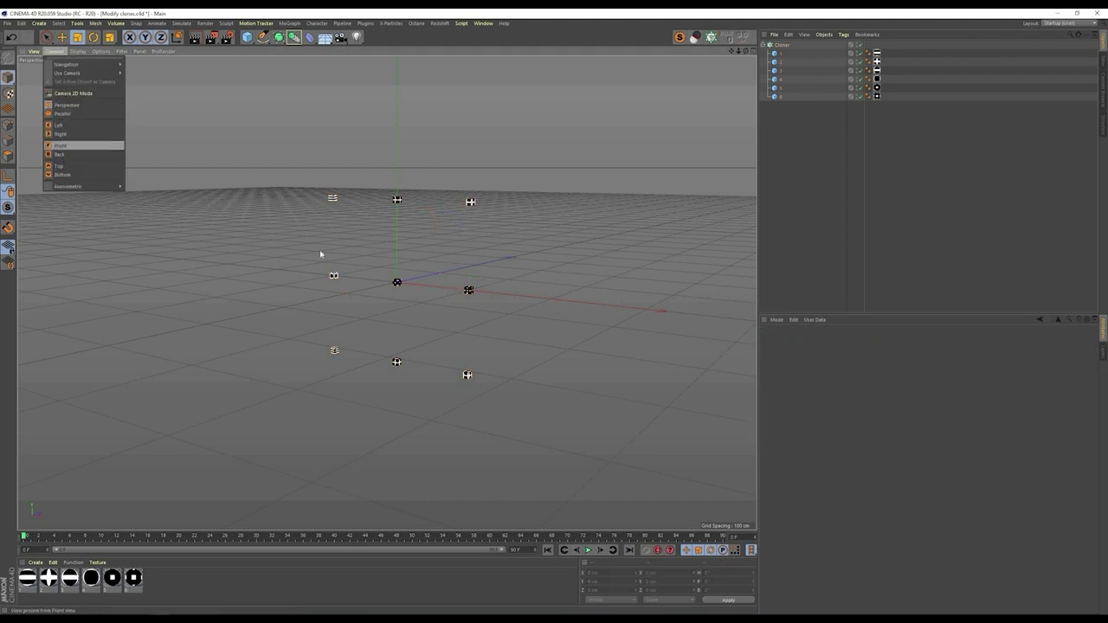
pyautogui.click(78, 146)
pyautogui.click(781, 44)
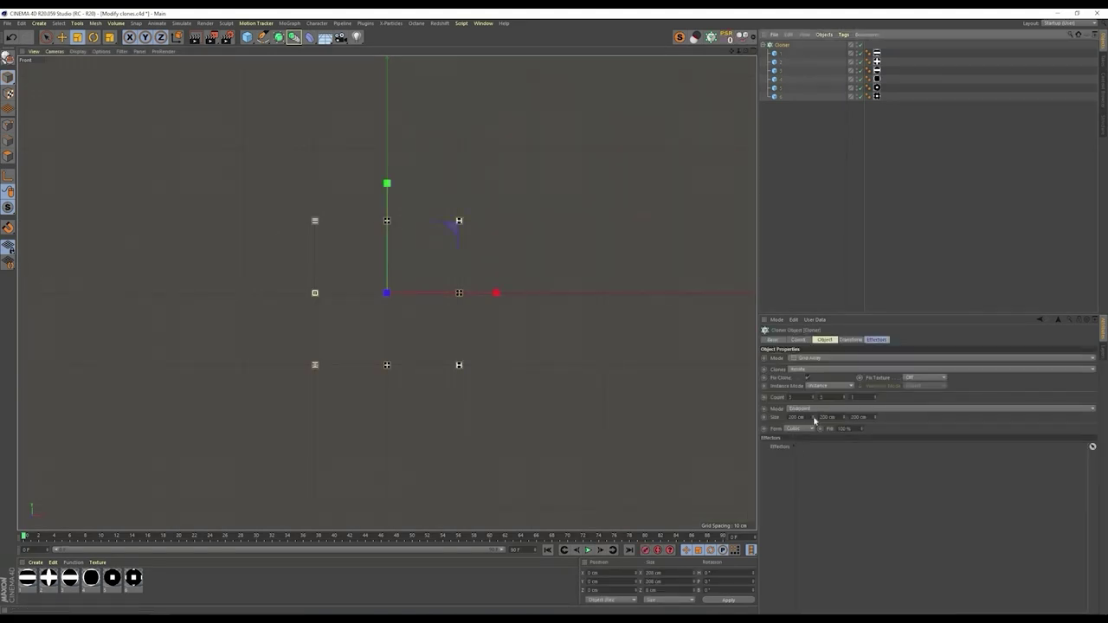
pyautogui.moveTo(812, 417); pyautogui.dragTo(812, 91)
pyautogui.moveTo(862, 417)
pyautogui.mouseDown()
pyautogui.moveTo(878, 419)
pyautogui.moveTo(822, 427)
pyautogui.moveTo(818, 398)
pyautogui.moveTo(845, 398)
pyautogui.mouseUp()
pyautogui.moveTo(812, 397); pyautogui.dragTo(844, 385)
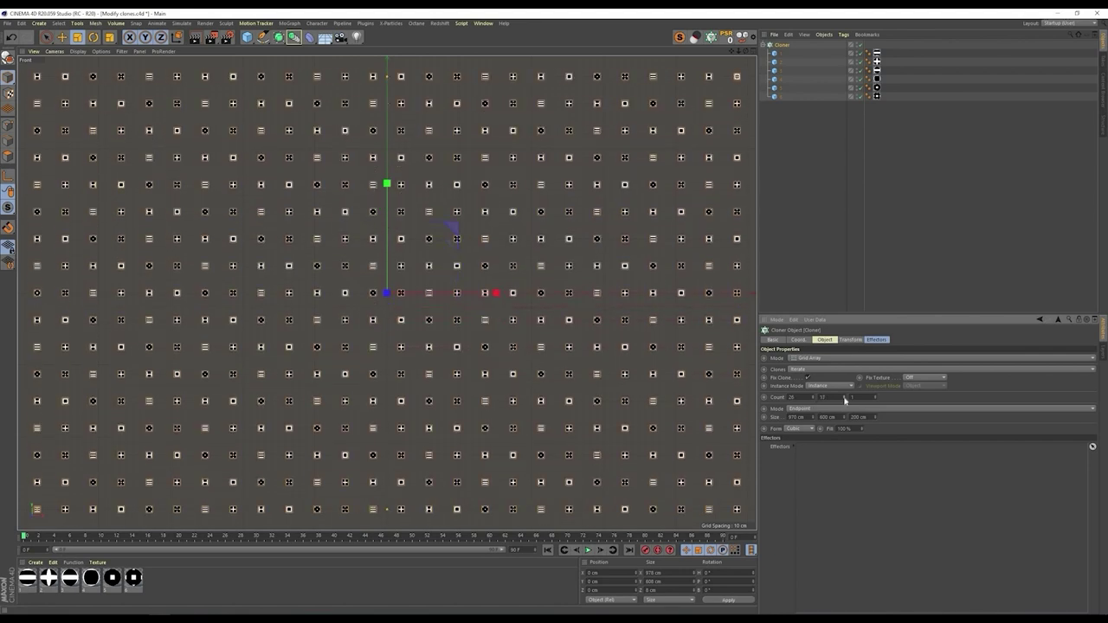
pyautogui.click(824, 212)
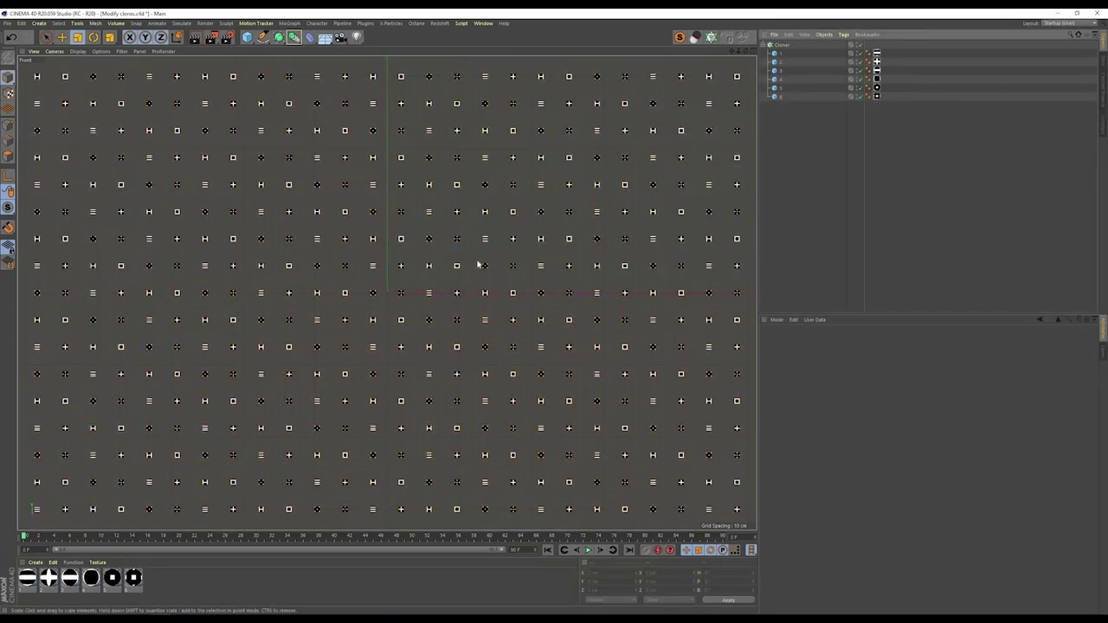
# Step: Render a preview of the clone grid in the front view and collapse the Cloner's hierarchy
pyautogui.hotkey('ctrl', 'r')
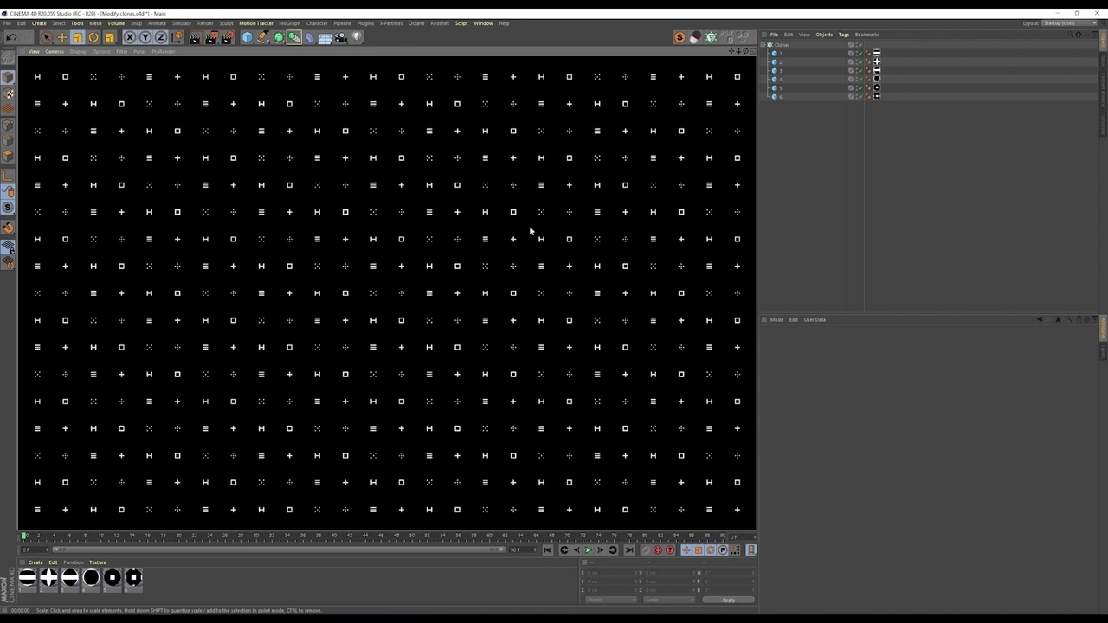
pyautogui.click(764, 45)
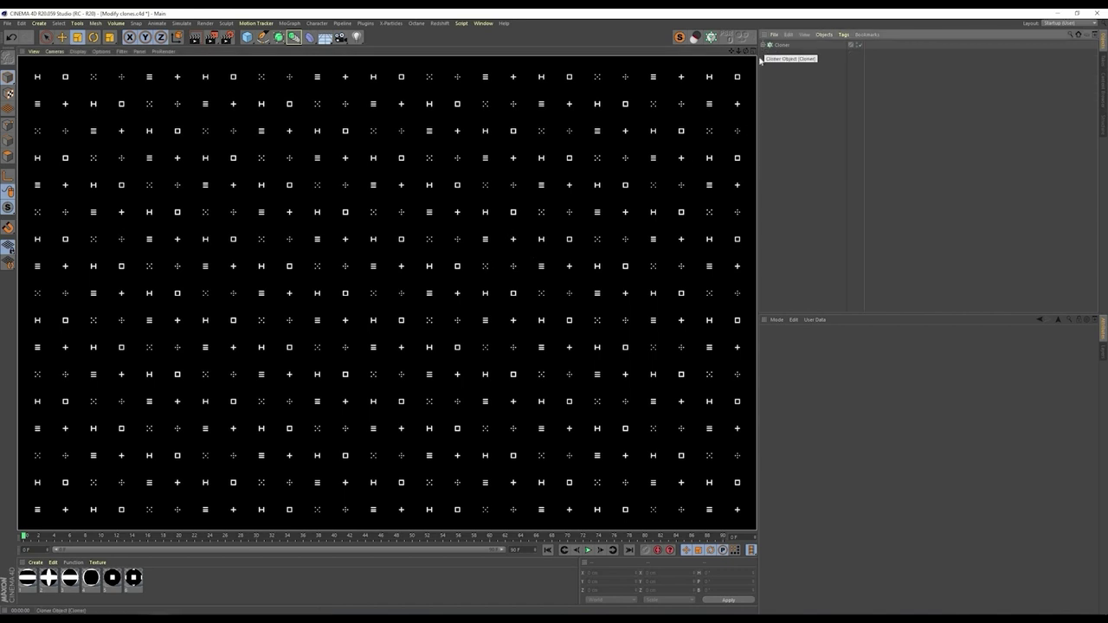
pyautogui.click(707, 150)
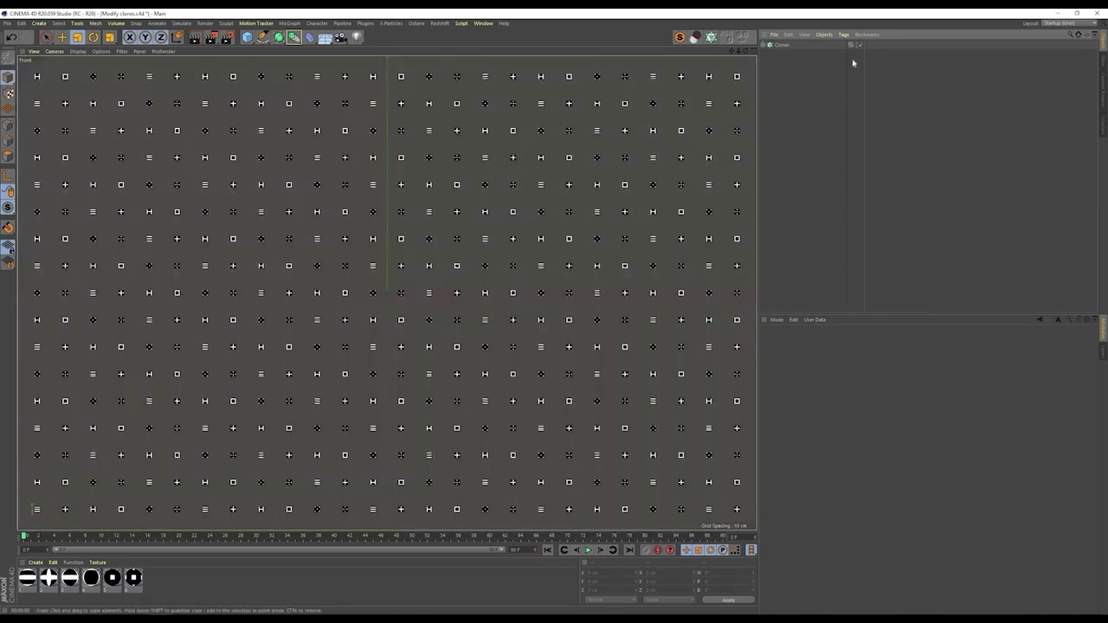
# Step: Add a Shader effector to the Cloner and check that it is in the Cloner's effectors list
pyautogui.click(781, 45)
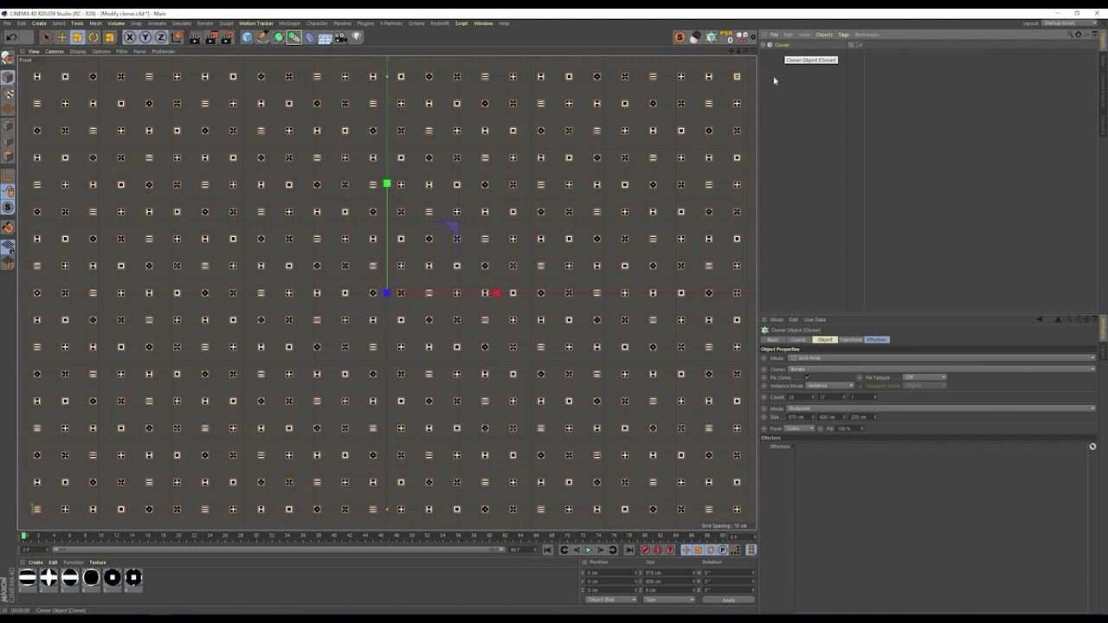
pyautogui.hotkey('shift', 'c')
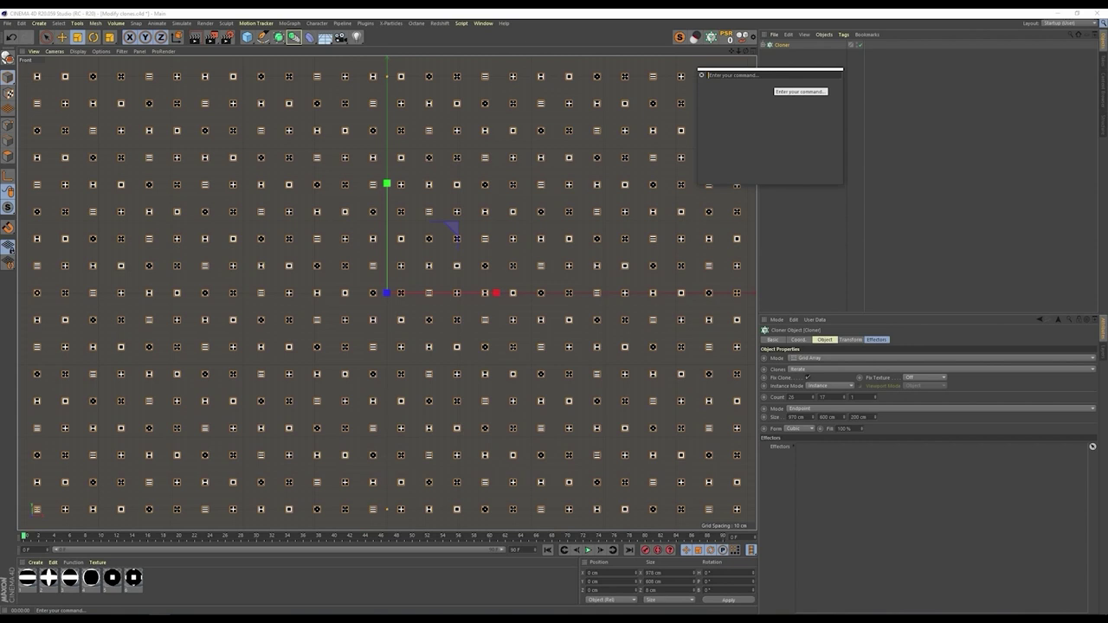
pyautogui.write('shader')
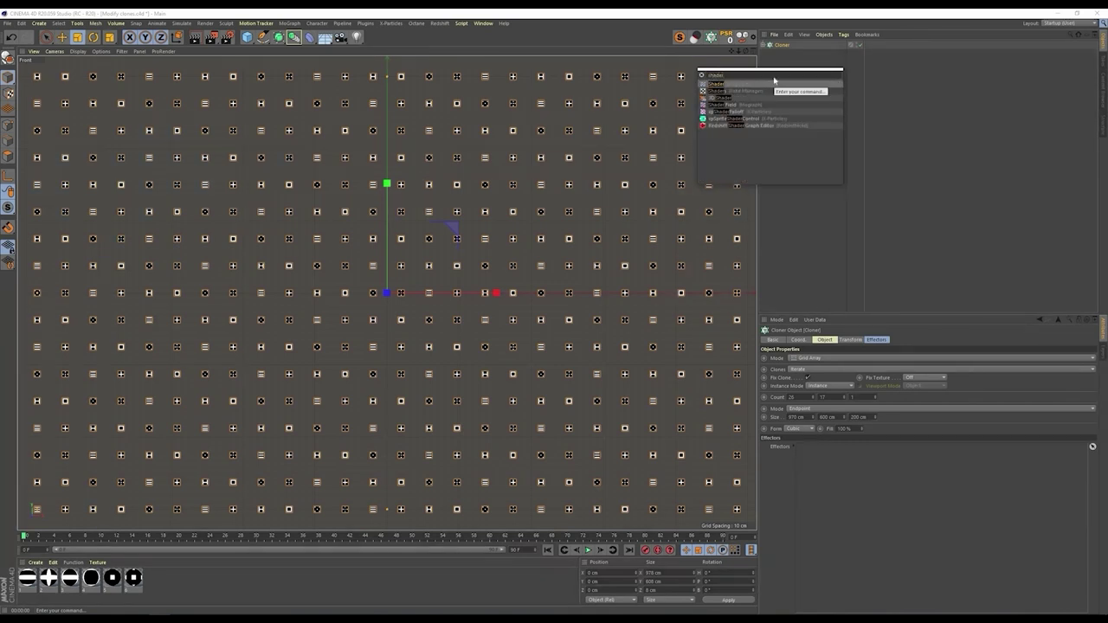
pyautogui.press('Return')
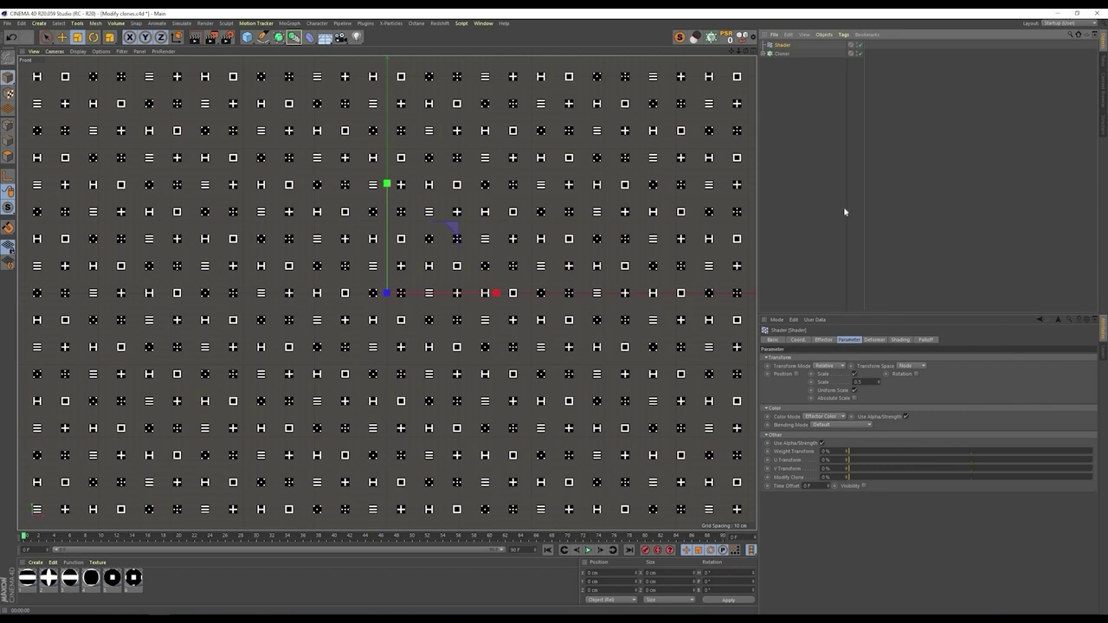
pyautogui.click(782, 54)
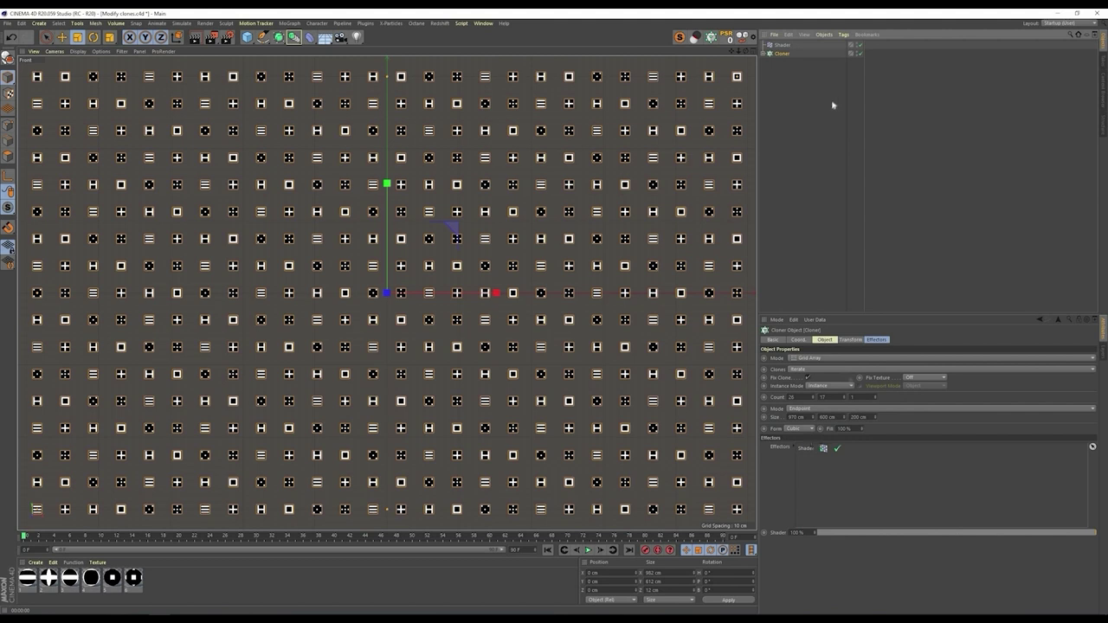
# Step: Turn off Scale on the Shader effector and set its Modify Clone to 100%
pyautogui.click(782, 45)
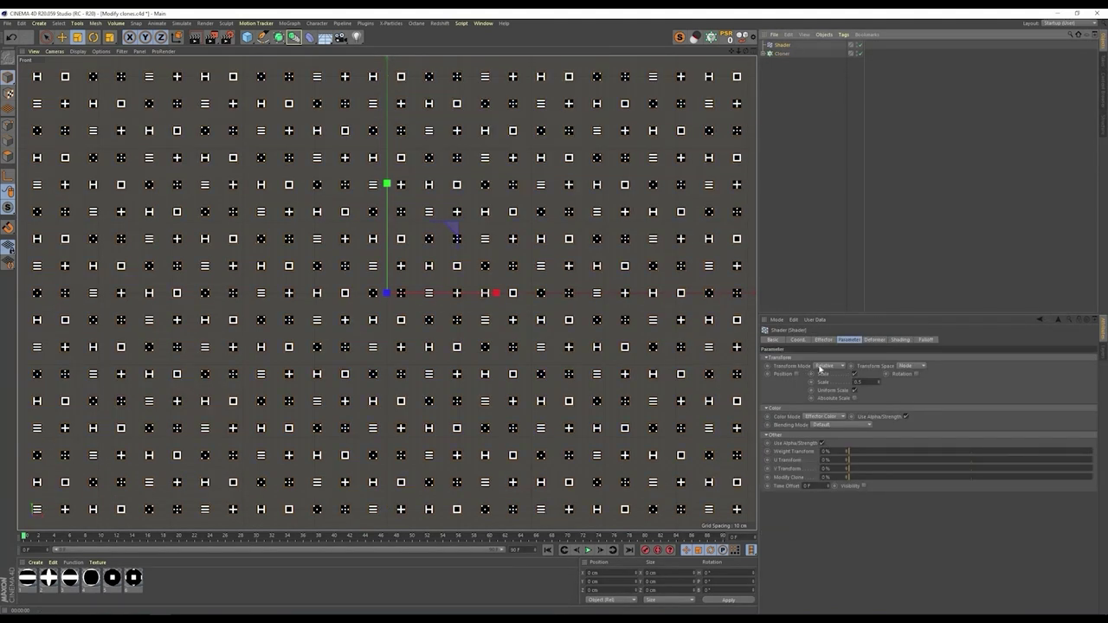
pyautogui.click(854, 374)
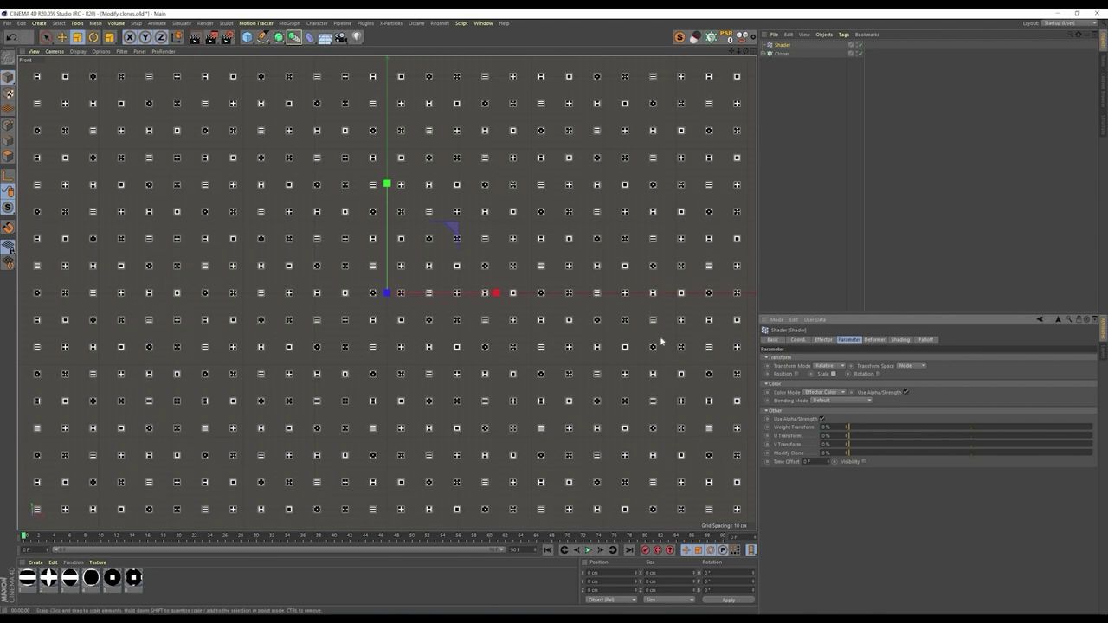
pyautogui.moveTo(907, 455); pyautogui.dragTo(1103, 449)
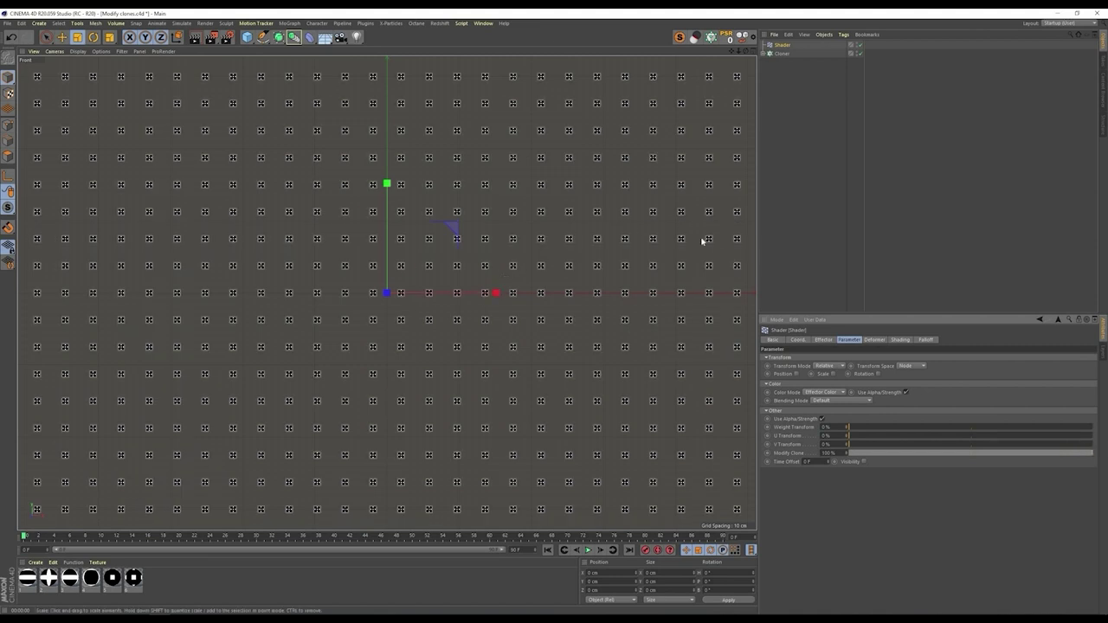
pyautogui.click(529, 311)
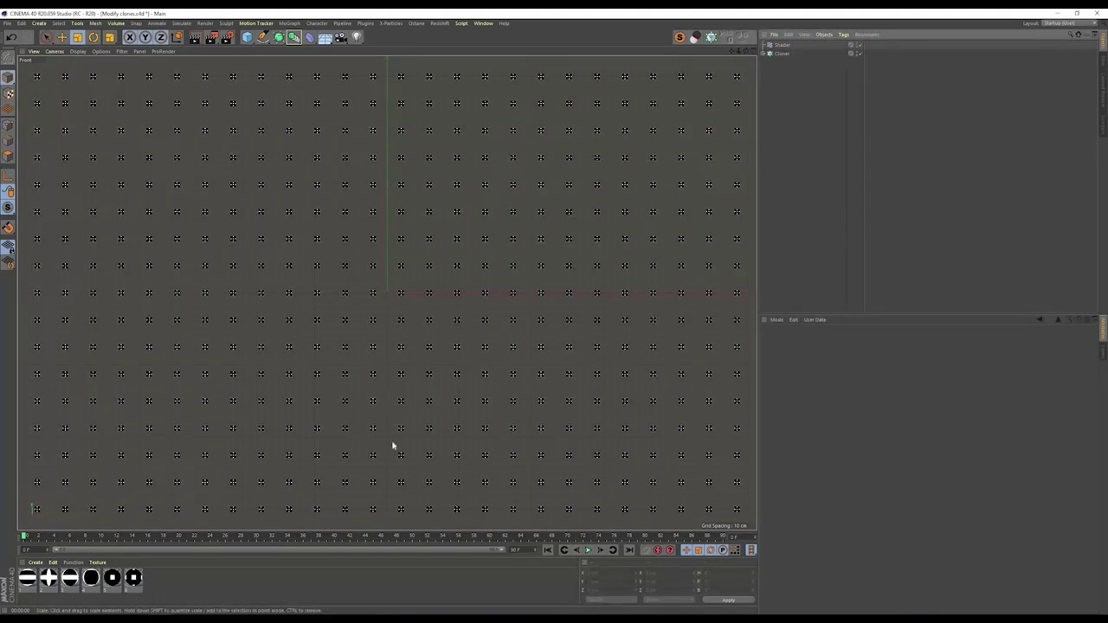
pyautogui.moveTo(138, 589); pyautogui.dragTo(431, 346)
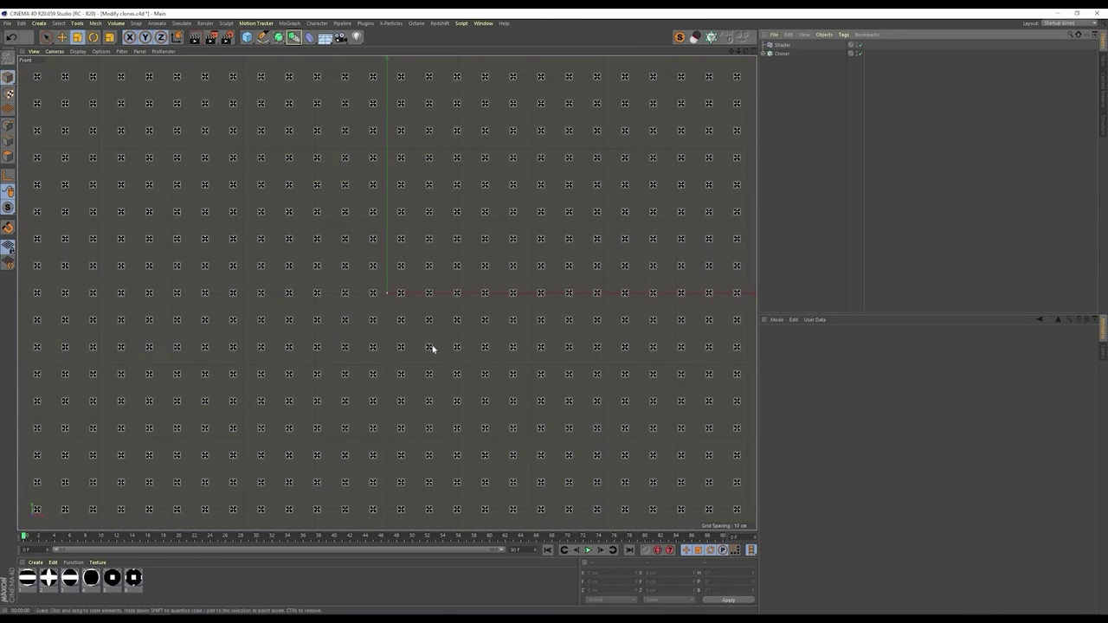
# Step: Load a Noise shader as the Shader effector's custom shader and render a preview of the clone grid
pyautogui.hotkey('ctrl', 'r')
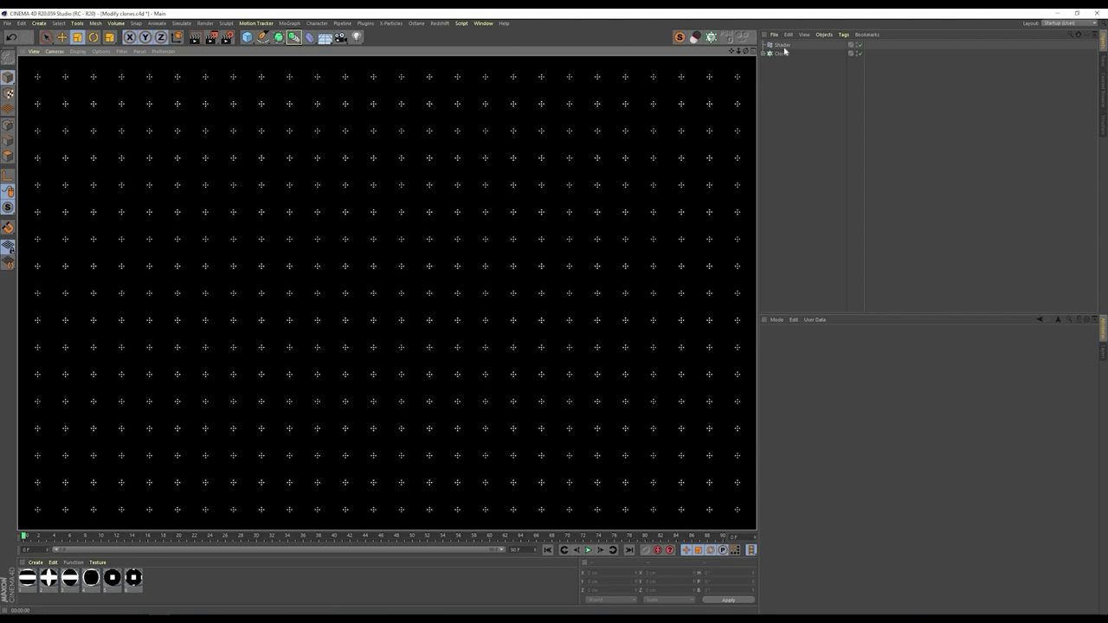
pyautogui.click(766, 83)
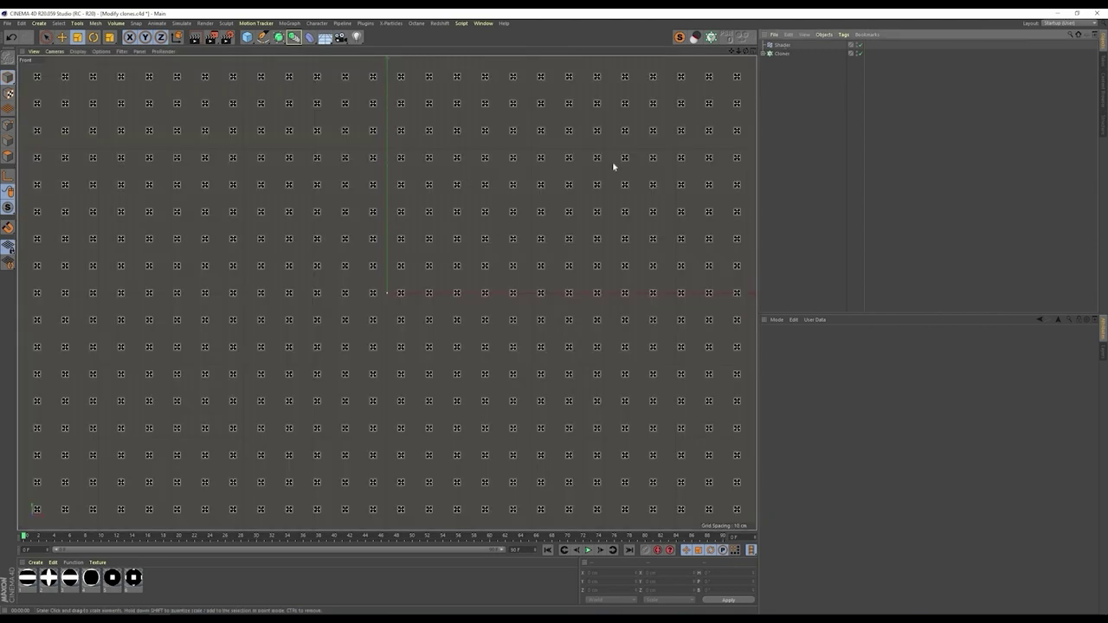
pyautogui.click(783, 45)
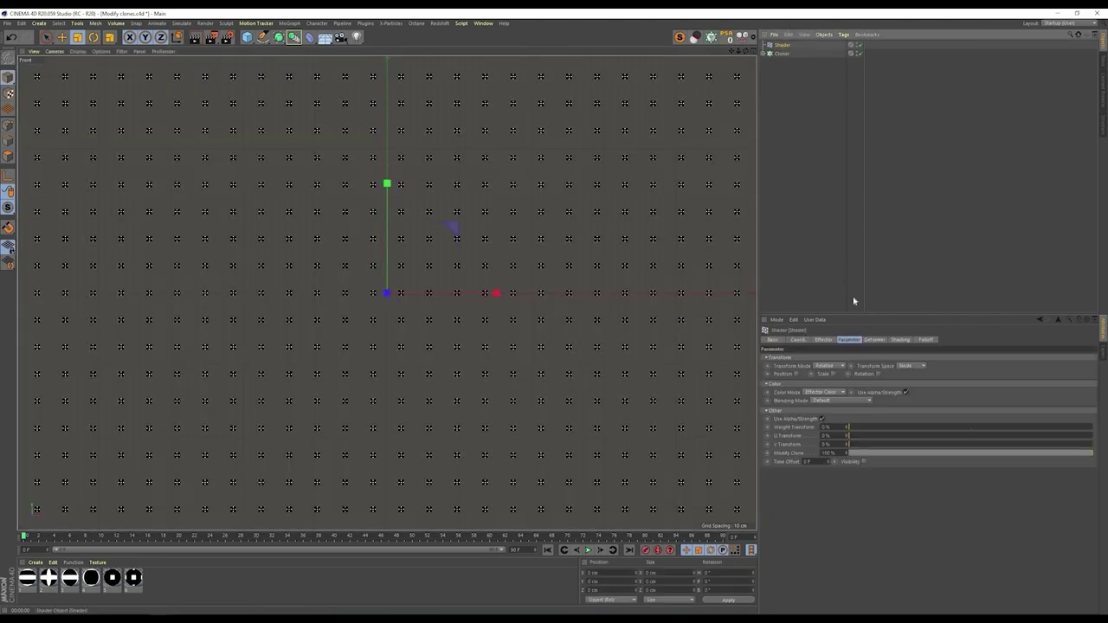
pyautogui.click(893, 340)
pyautogui.click(792, 367)
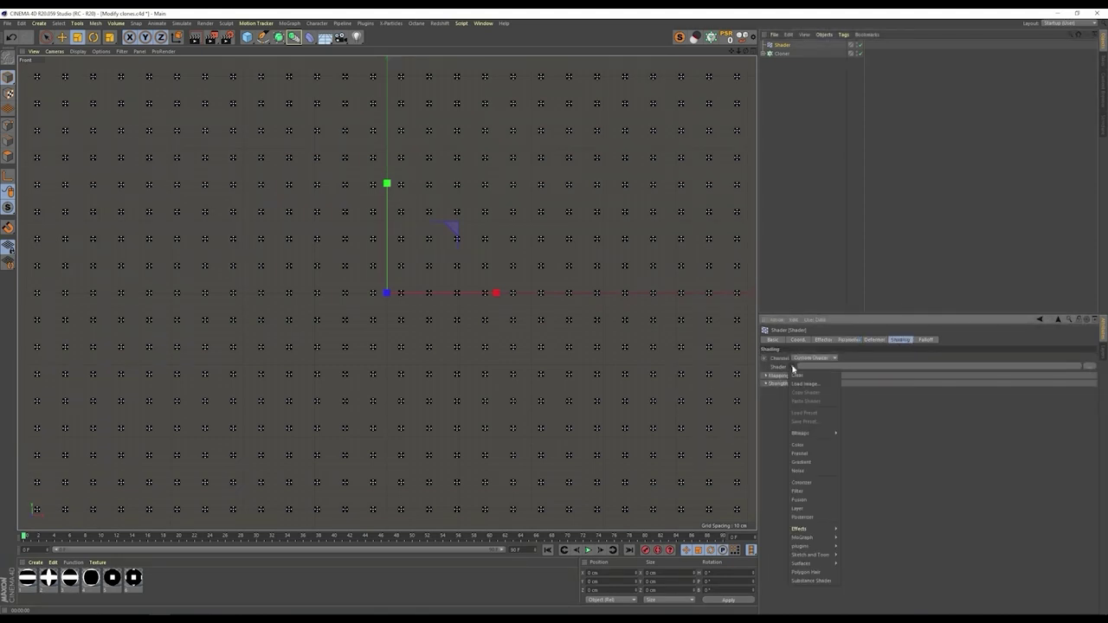
pyautogui.click(802, 472)
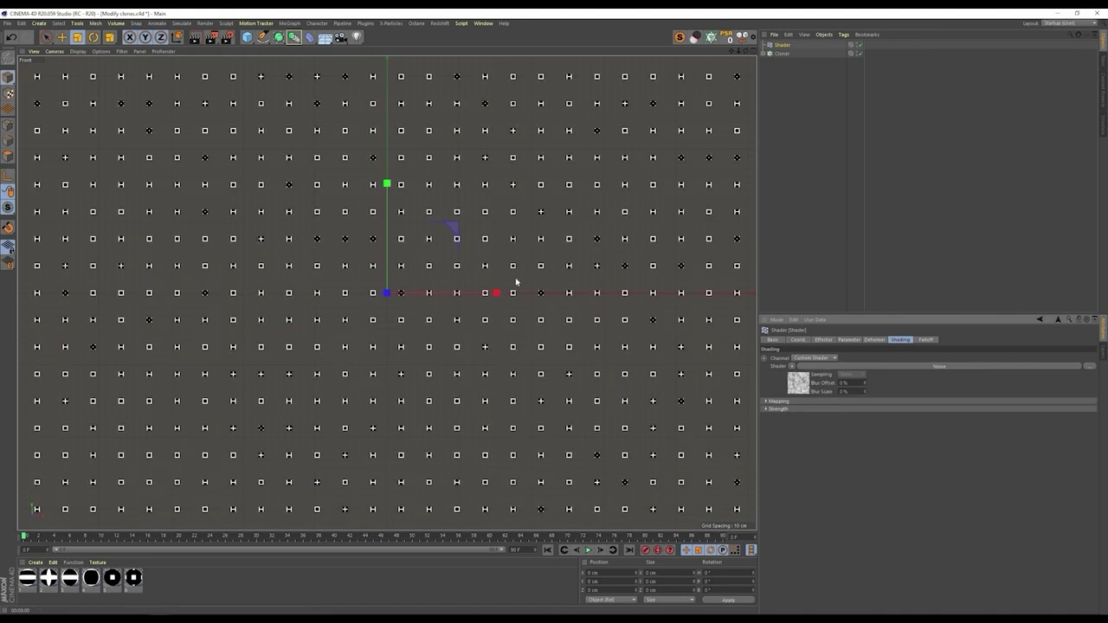
pyautogui.hotkey('ctrl', 'r')
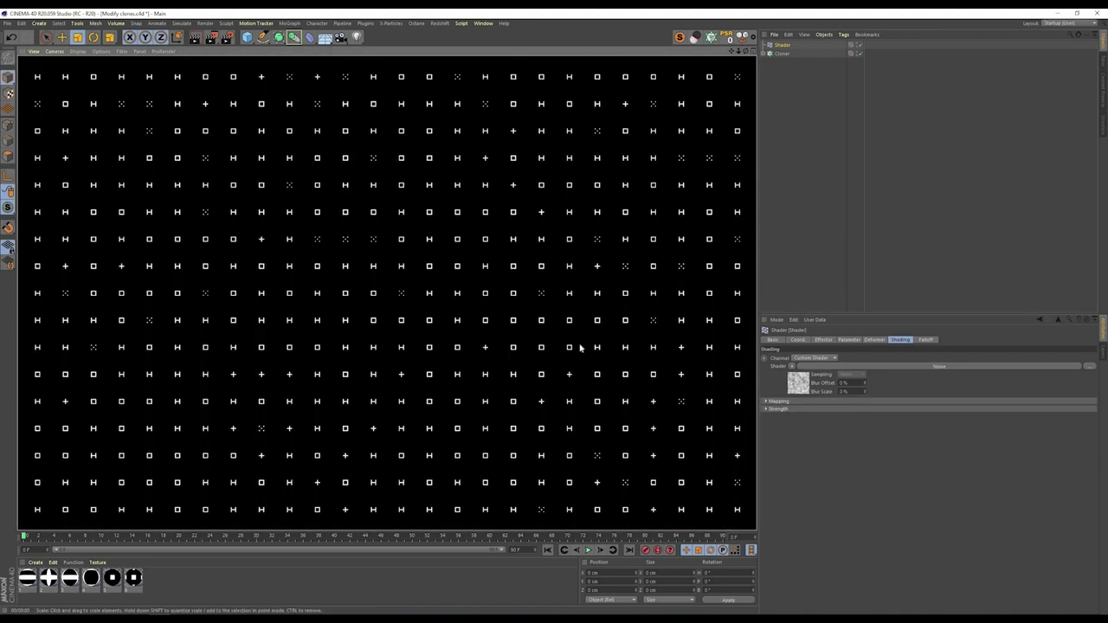
# Step: Raise the Noise shader's Contrast to 61% and lower its Brightness to -7%
pyautogui.click(805, 386)
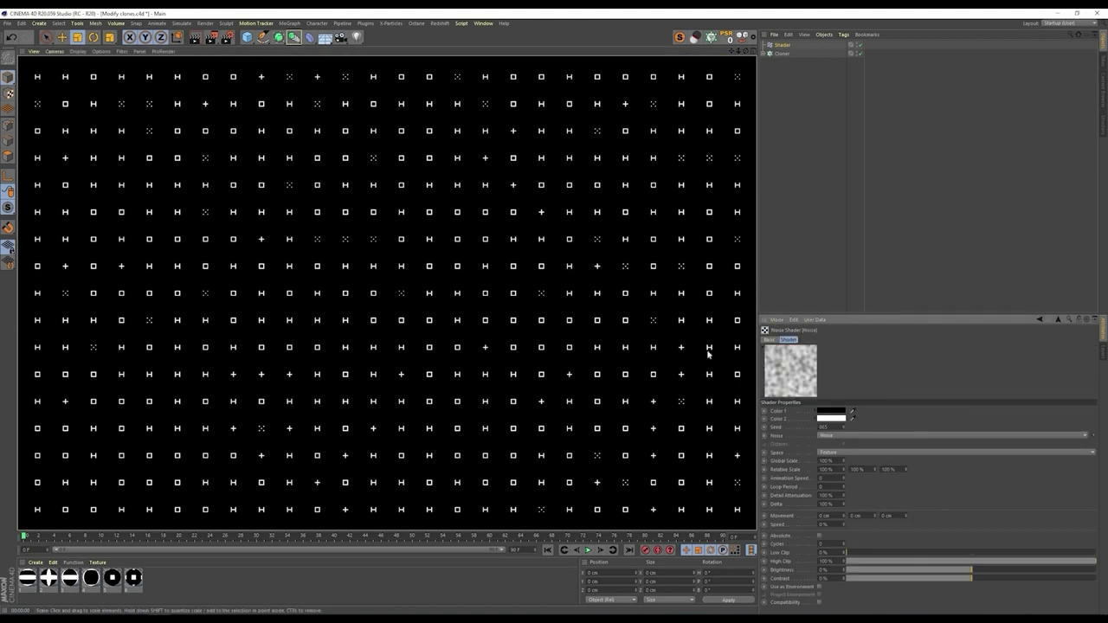
pyautogui.moveTo(985, 578); pyautogui.dragTo(996, 579)
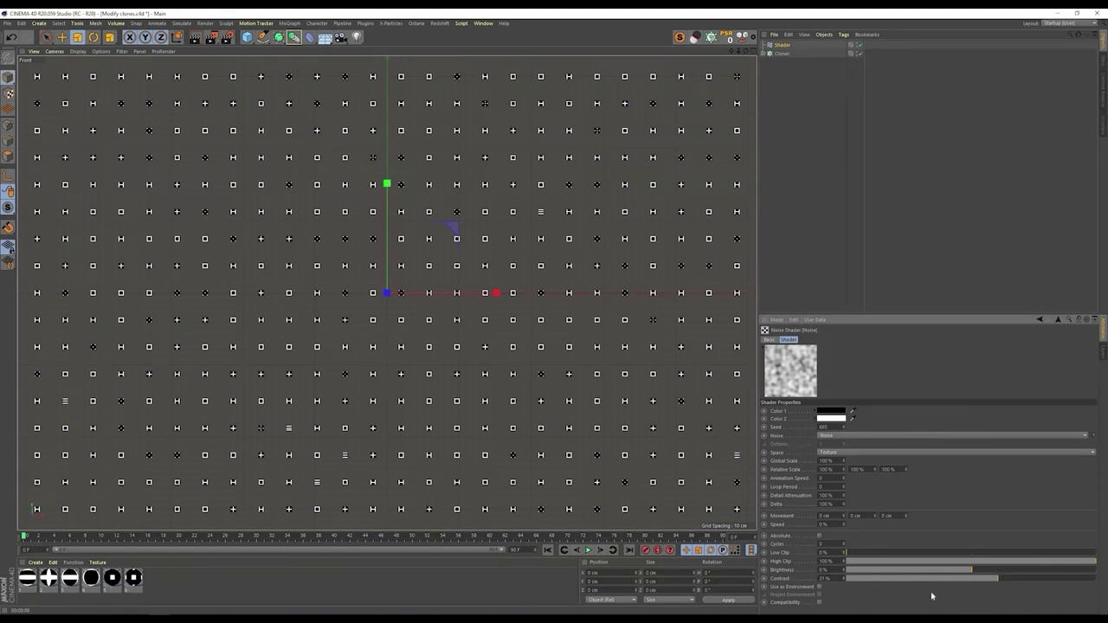
pyautogui.moveTo(1006, 580)
pyautogui.mouseDown()
pyautogui.moveTo(1029, 575)
pyautogui.moveTo(963, 569)
pyautogui.mouseUp()
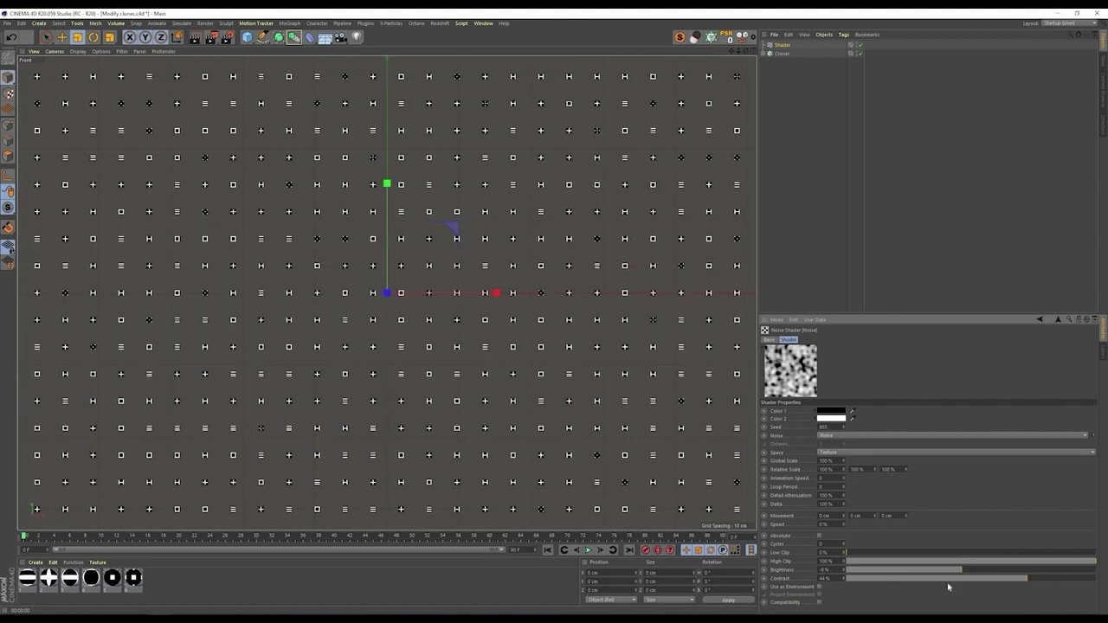
pyautogui.click(1041, 579)
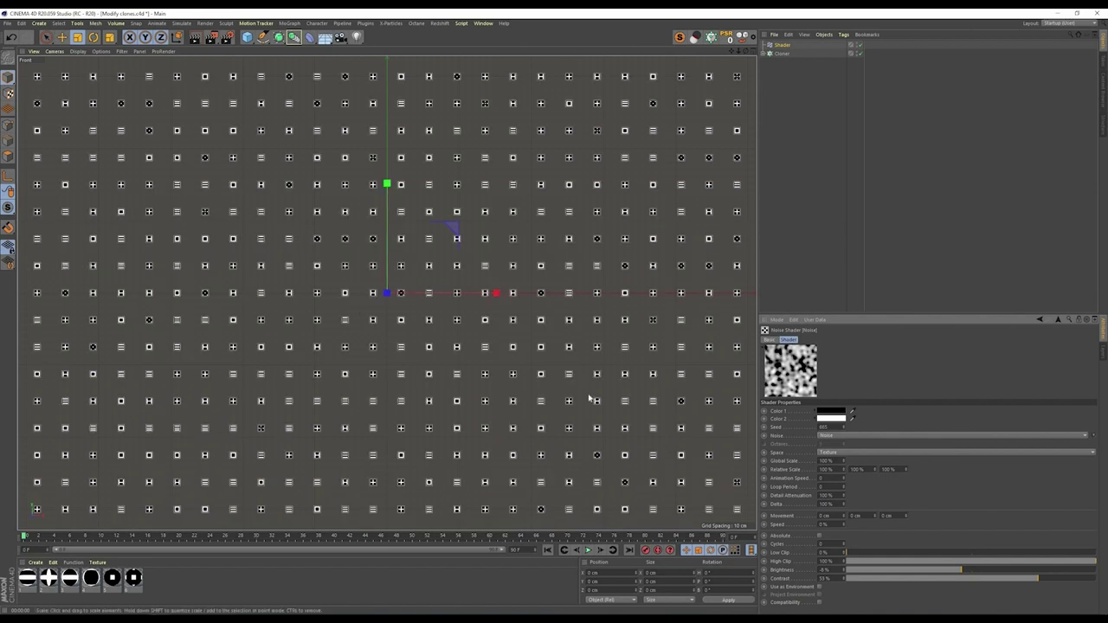
pyautogui.click(1048, 578)
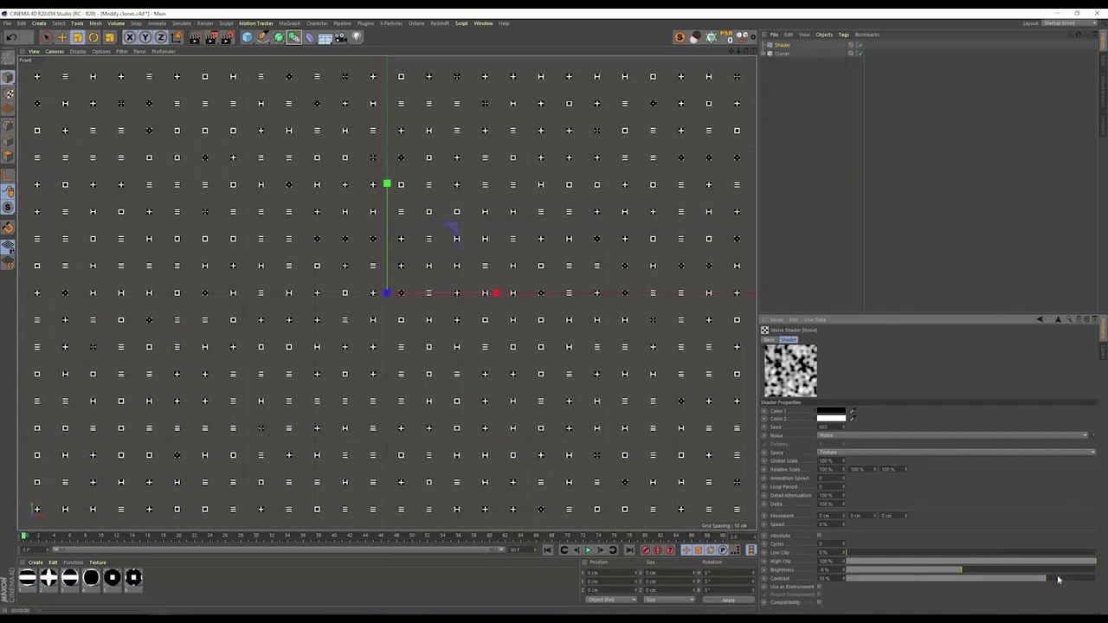
pyautogui.moveTo(942, 572); pyautogui.dragTo(965, 570)
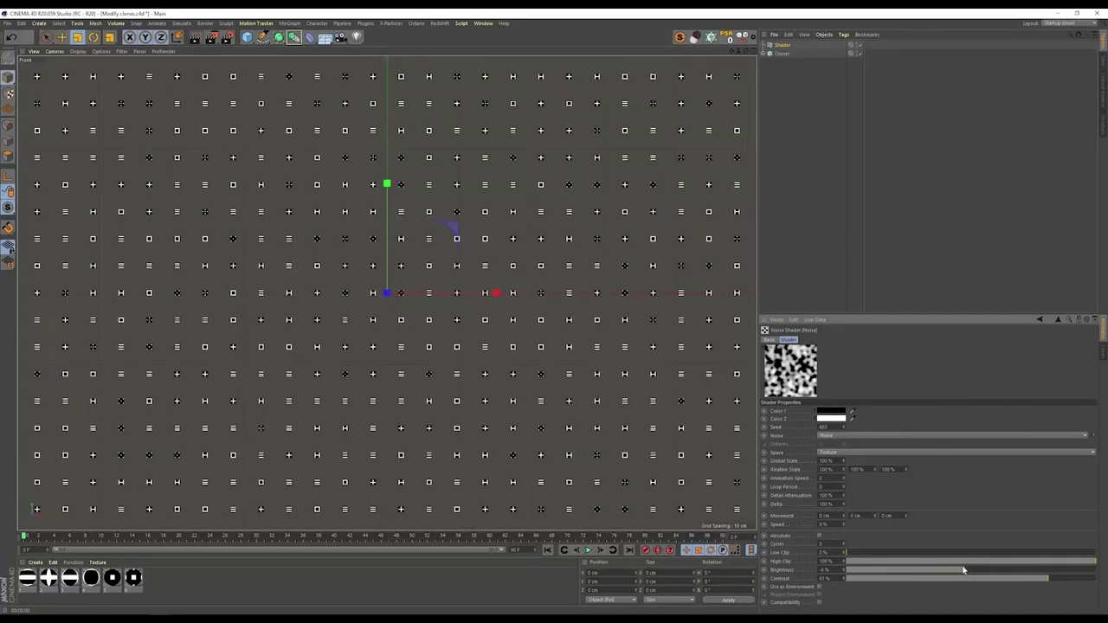
# Step: Play the noise animation in the front view and render previews to check how the clone pattern changes
pyautogui.hotkey('ctrl', 'r')
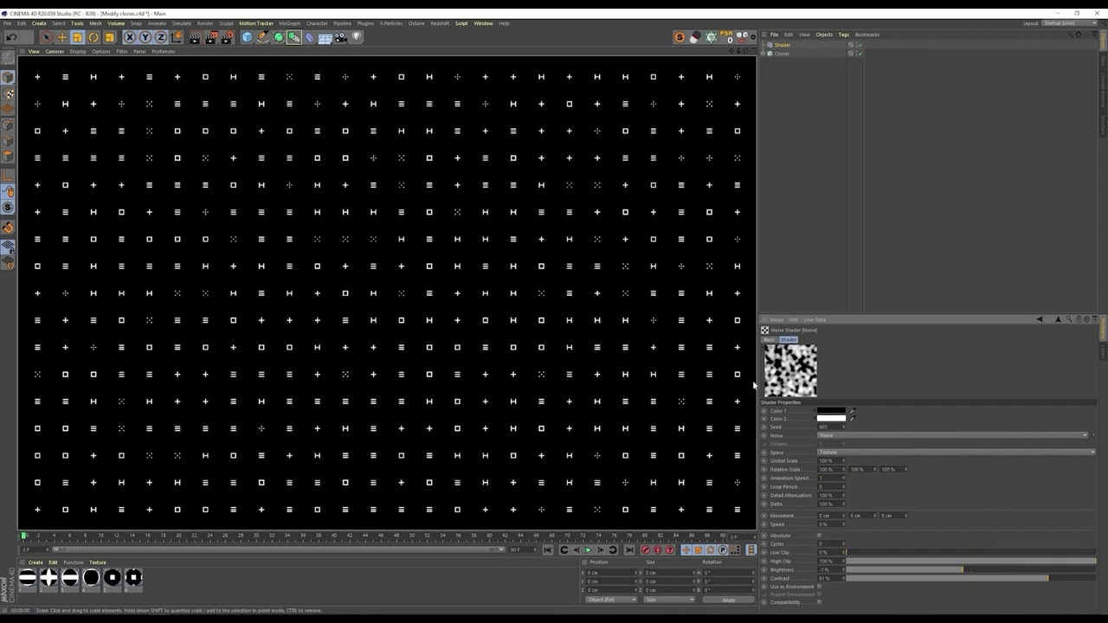
pyautogui.press('a')
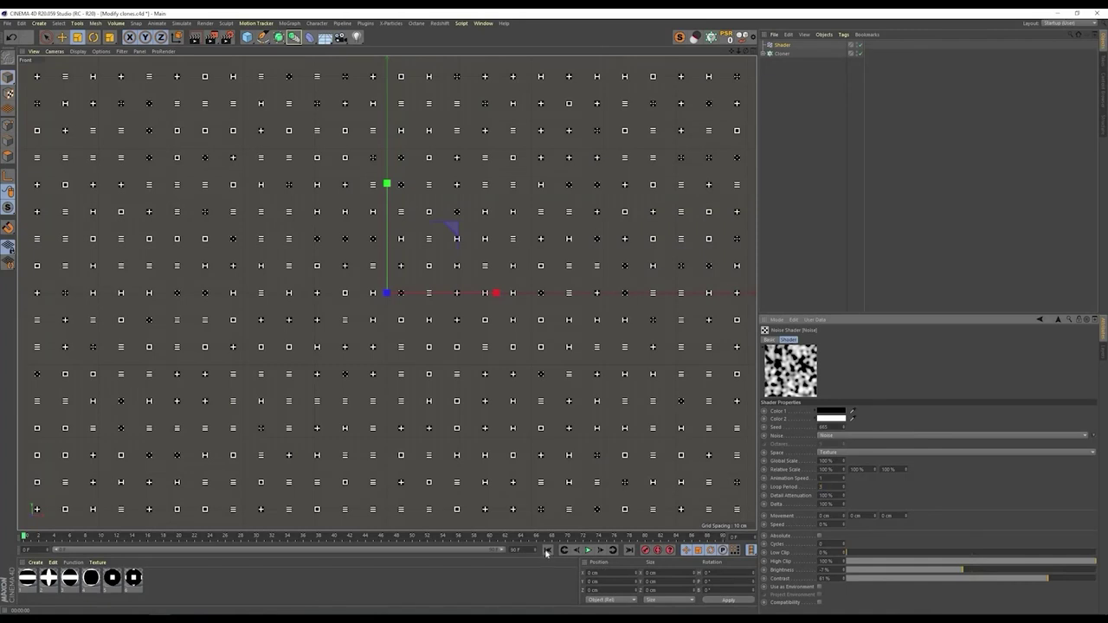
pyautogui.click(588, 550)
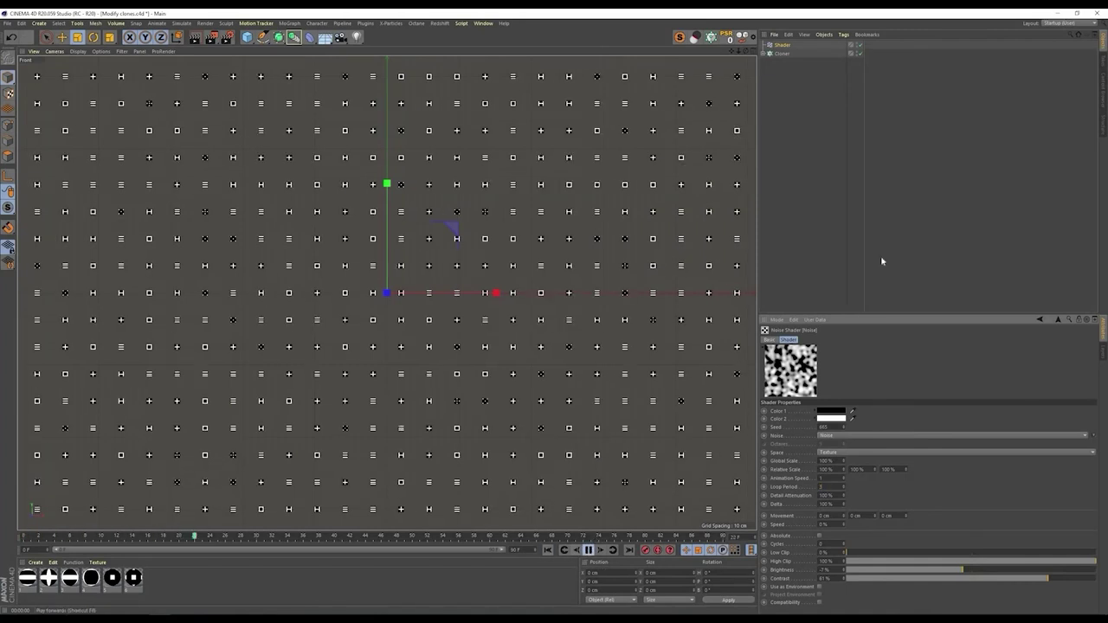
pyautogui.click(787, 265)
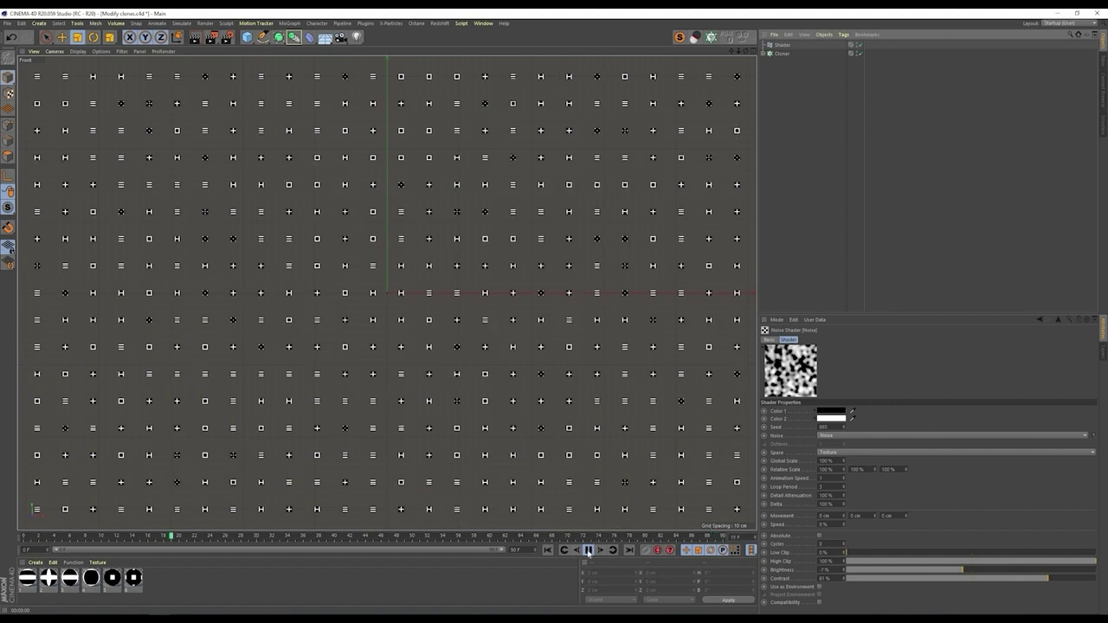
pyautogui.hotkey('ctrl', 'r')
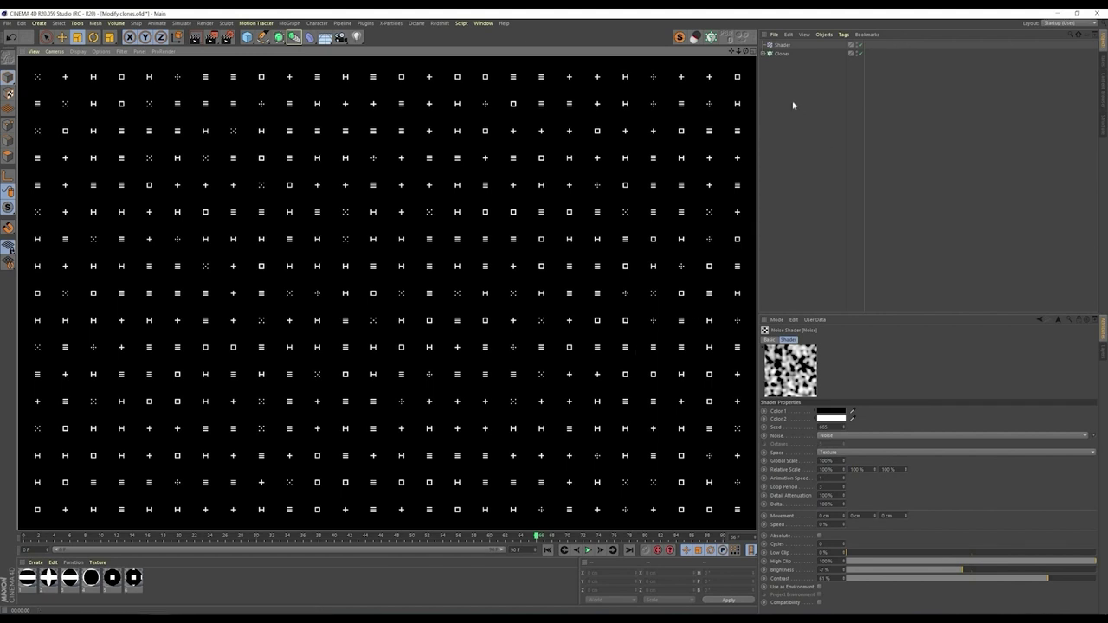
pyautogui.click(804, 122)
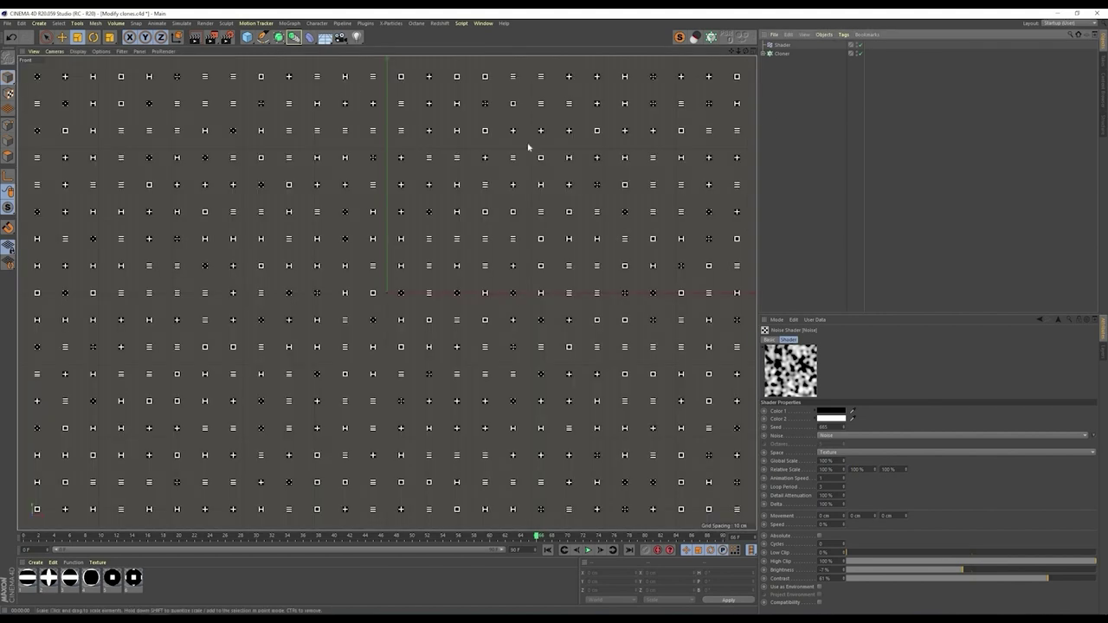
pyautogui.hotkey('ctrl', 'r')
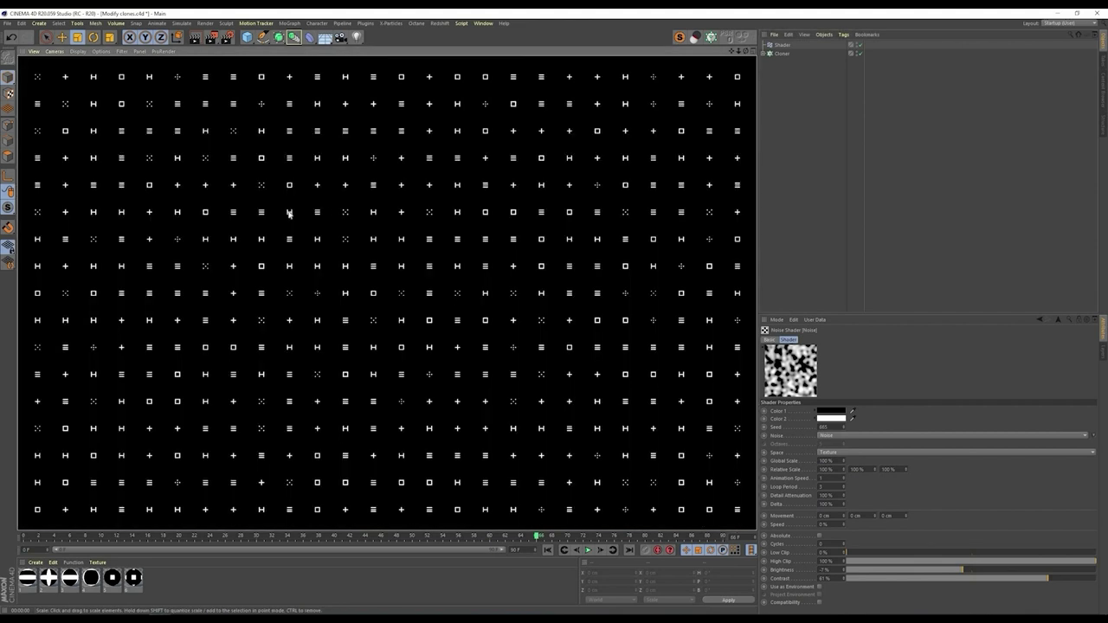
# Step: Add a Null as the Cloner's first child, above the six cubes, and render a preview of the grid
pyautogui.click(763, 54)
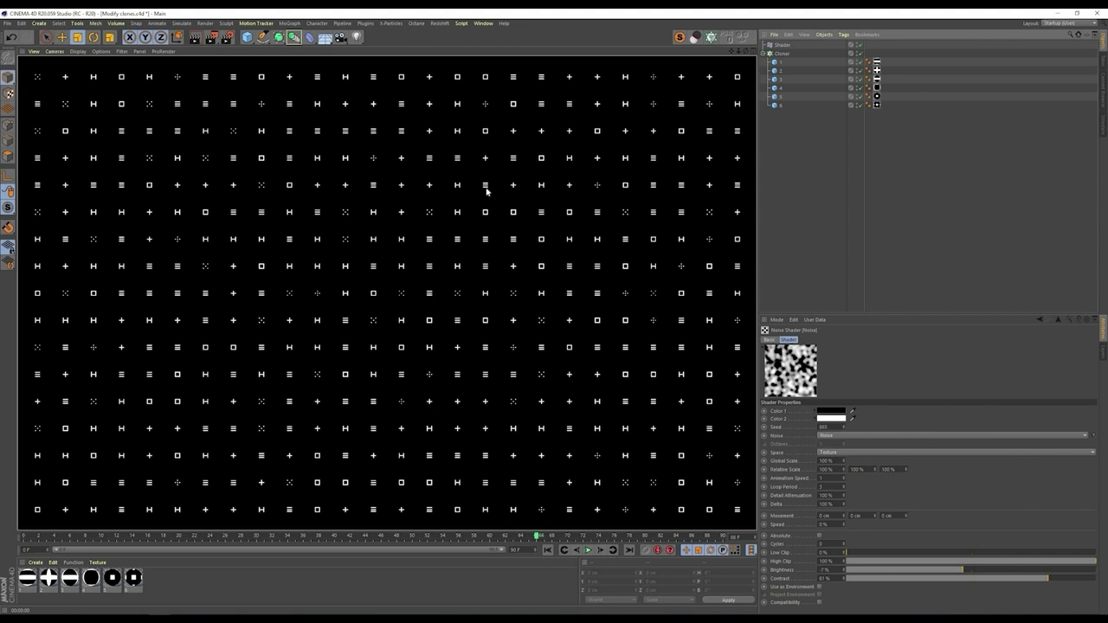
pyautogui.click(494, 228)
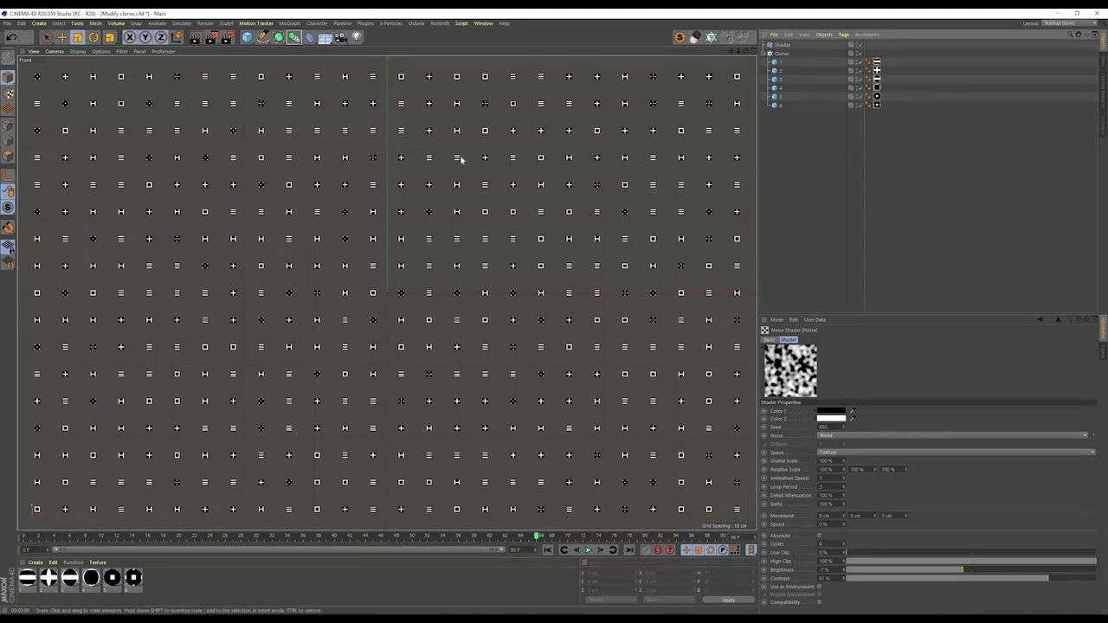
pyautogui.click(248, 39)
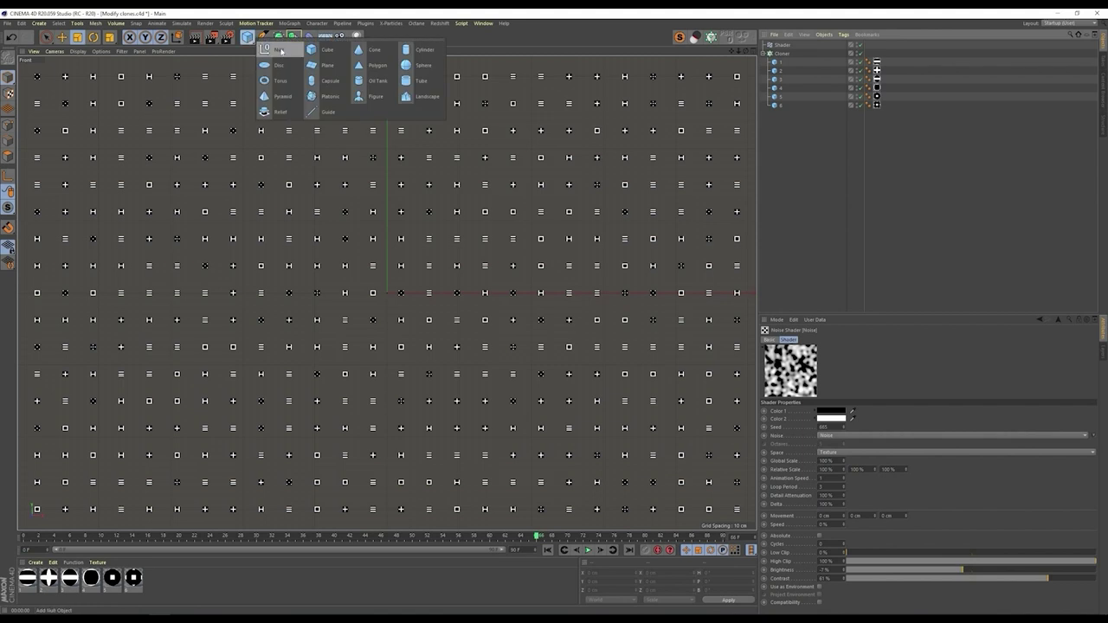
pyautogui.click(280, 51)
pyautogui.moveTo(784, 67); pyautogui.dragTo(784, 66)
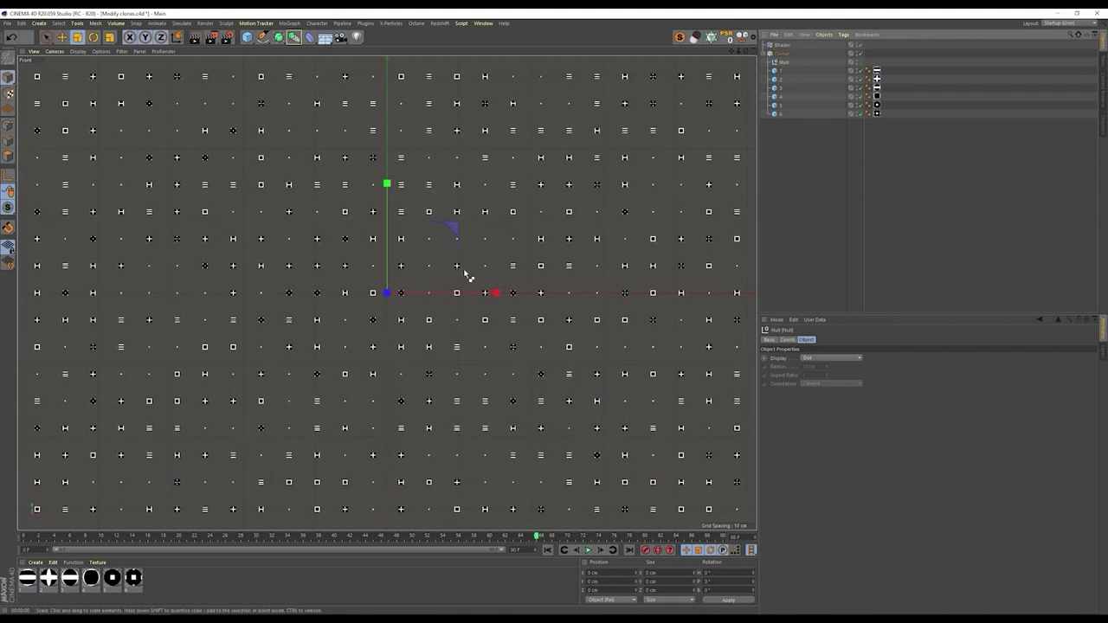
pyautogui.hotkey('ctrl', 'r')
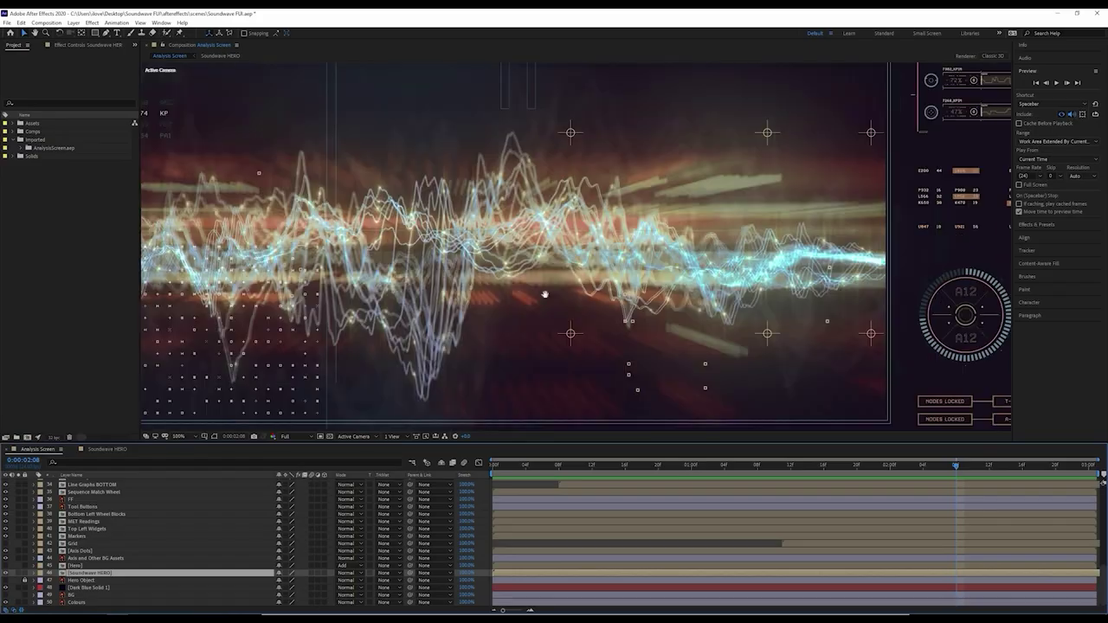
# Step: Switch to After Effects, examine the clone grid within the Analysis Screen composition, and open the Soundwave HERO composition
pyautogui.moveTo(211, 318); pyautogui.dragTo(504, 273, button='middle')
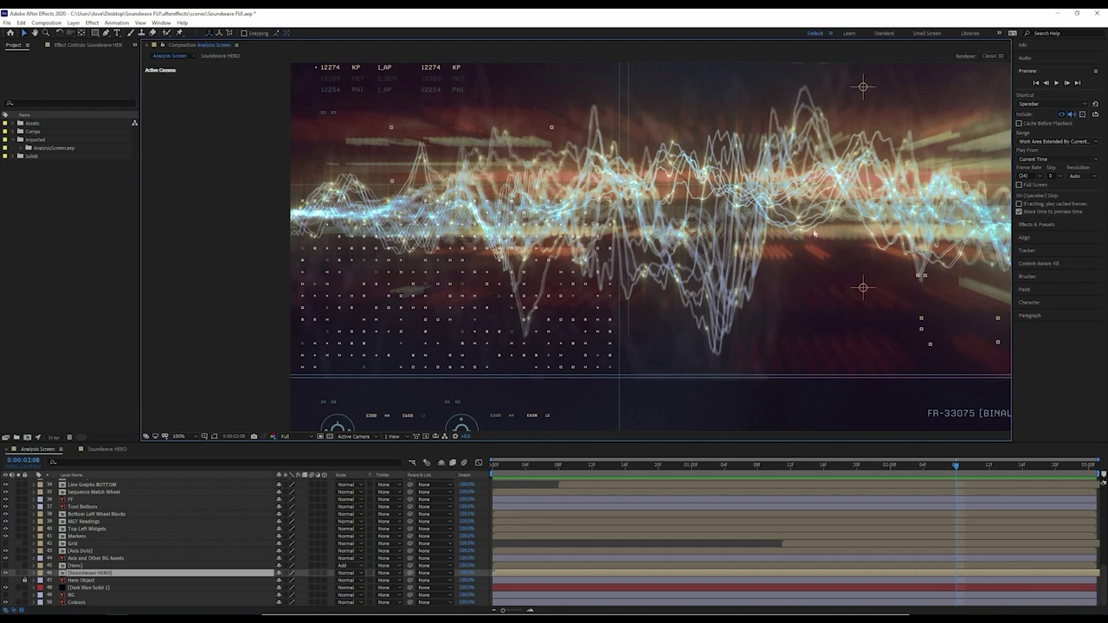
pyautogui.scroll(-2, 545, 276)
pyautogui.moveTo(646, 258); pyautogui.dragTo(534, 261, button='middle')
pyautogui.moveTo(431, 267); pyautogui.dragTo(425, 269, button='middle')
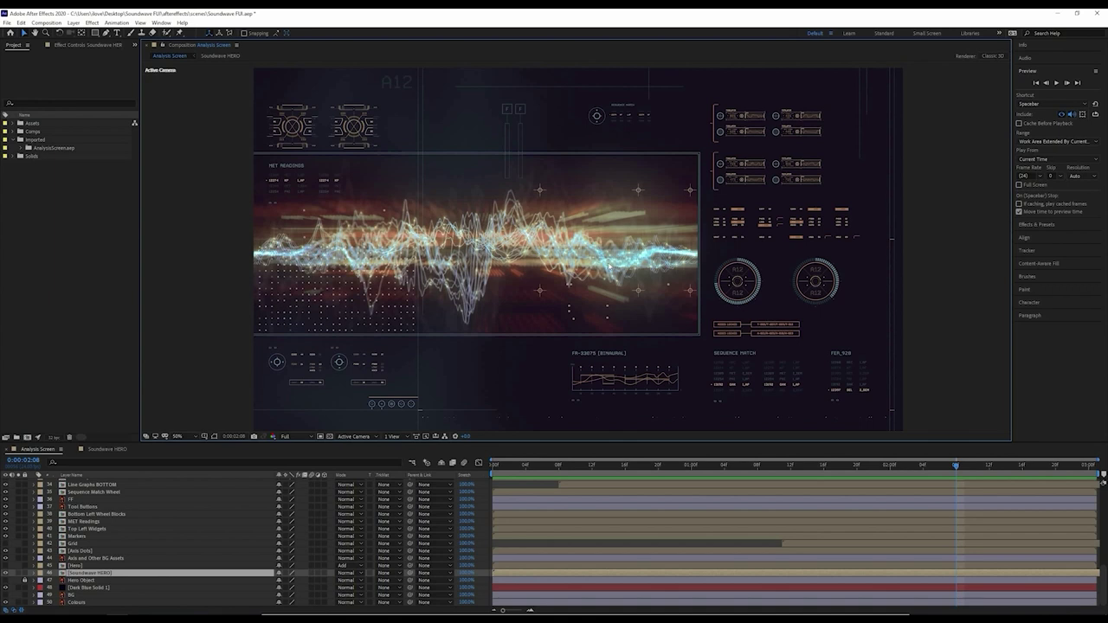
pyautogui.click(104, 450)
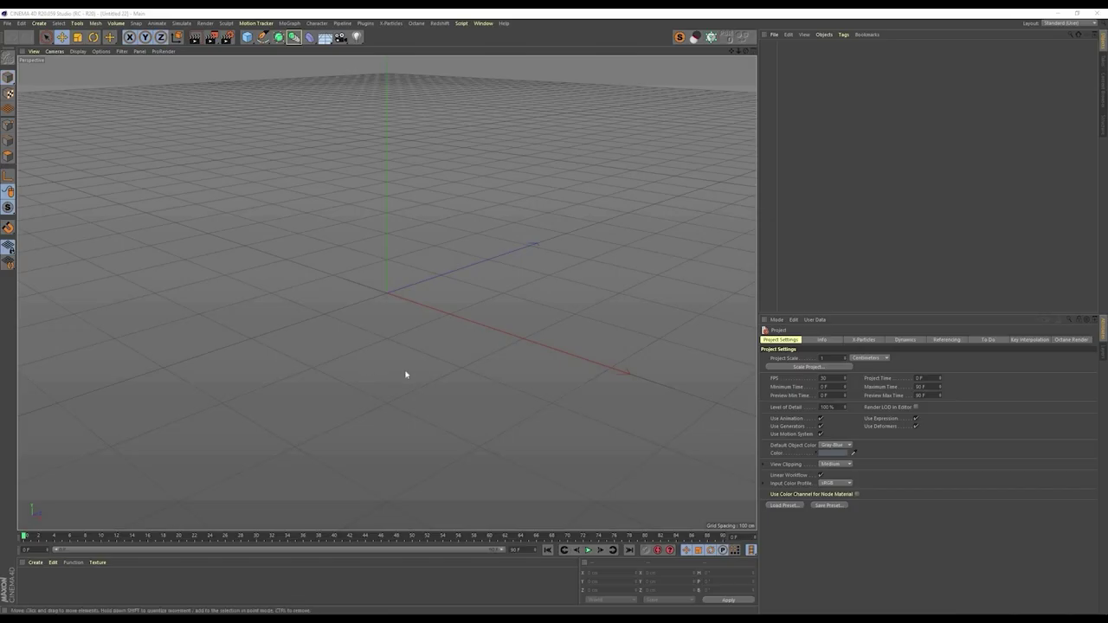
# Step: In a new Cinema 4D scene, add a Rectangle spline and make it editable
pyautogui.click(262, 37)
pyautogui.click(356, 111)
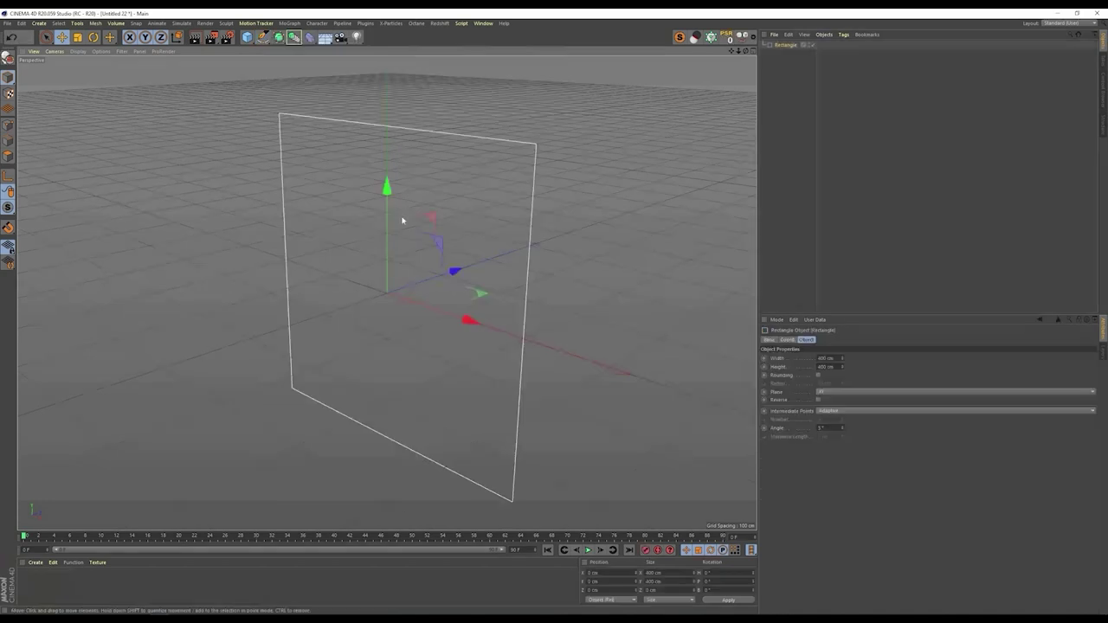
pyautogui.scroll(-2, 406, 241)
pyautogui.keyDown('alt'); pyautogui.moveTo(405, 241); pyautogui.dragTo(428, 241); pyautogui.keyUp('alt')
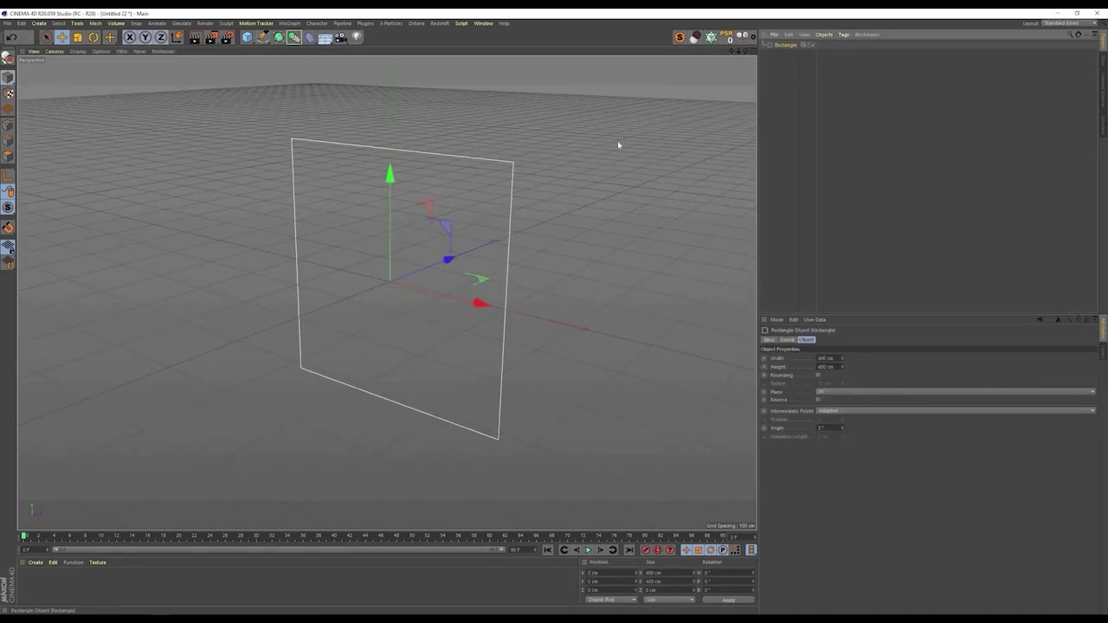
pyautogui.press('c')
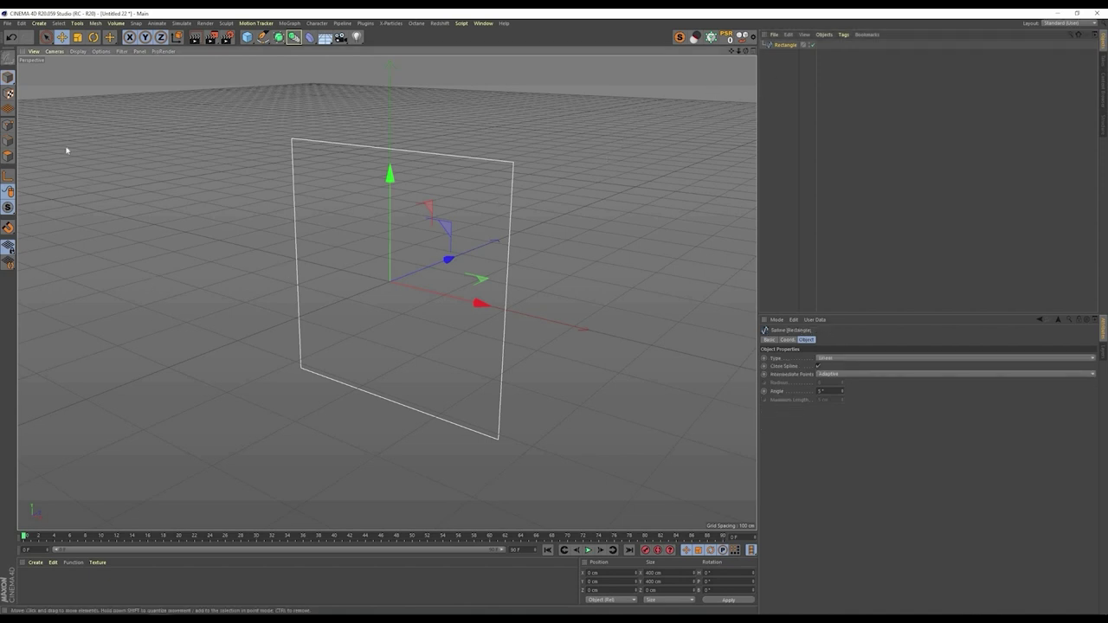
# Step: Delete the rectangle spline's two lower corner points, leaving only its upper edge as a straight line
pyautogui.press('Return')
pyautogui.click(301, 370)
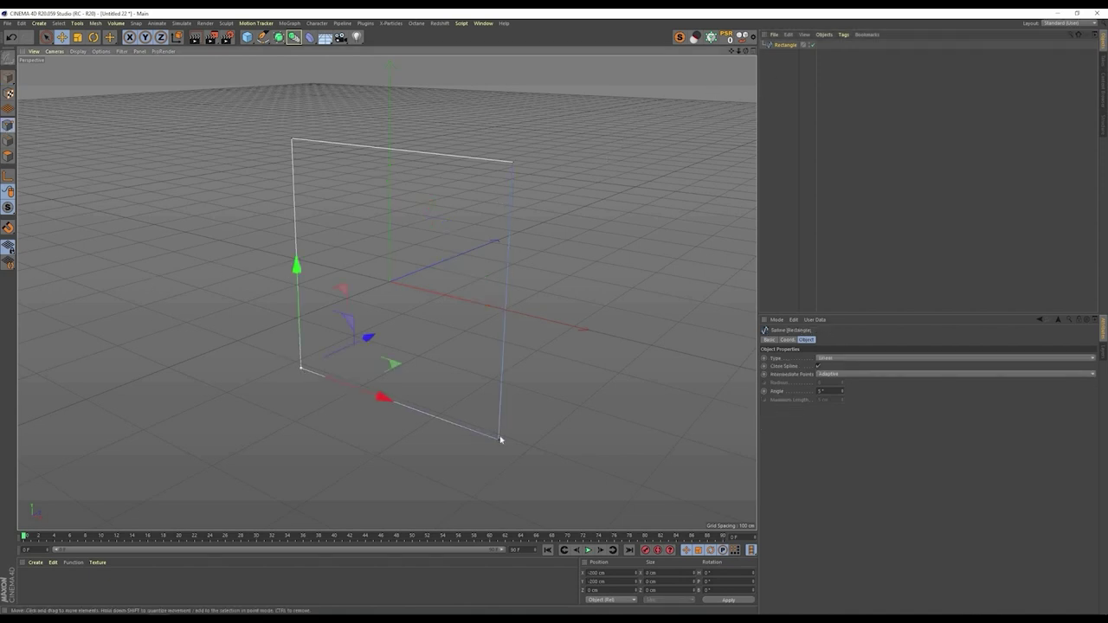
pyautogui.keyDown('shift'); pyautogui.click(498, 441); pyautogui.keyUp('shift')
pyautogui.press('Delete')
pyautogui.keyDown('alt'); pyautogui.moveTo(397, 233); pyautogui.dragTo(415, 190); pyautogui.keyUp('alt')
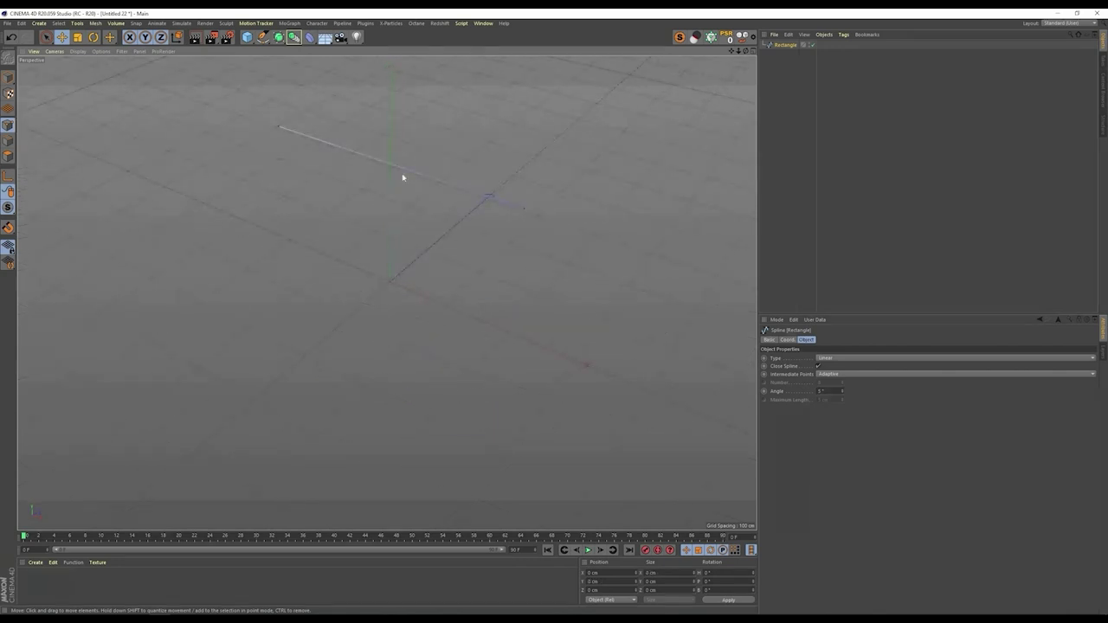
# Step: Centre the line spline's axis on its points with Axis Center
pyautogui.click(8, 77)
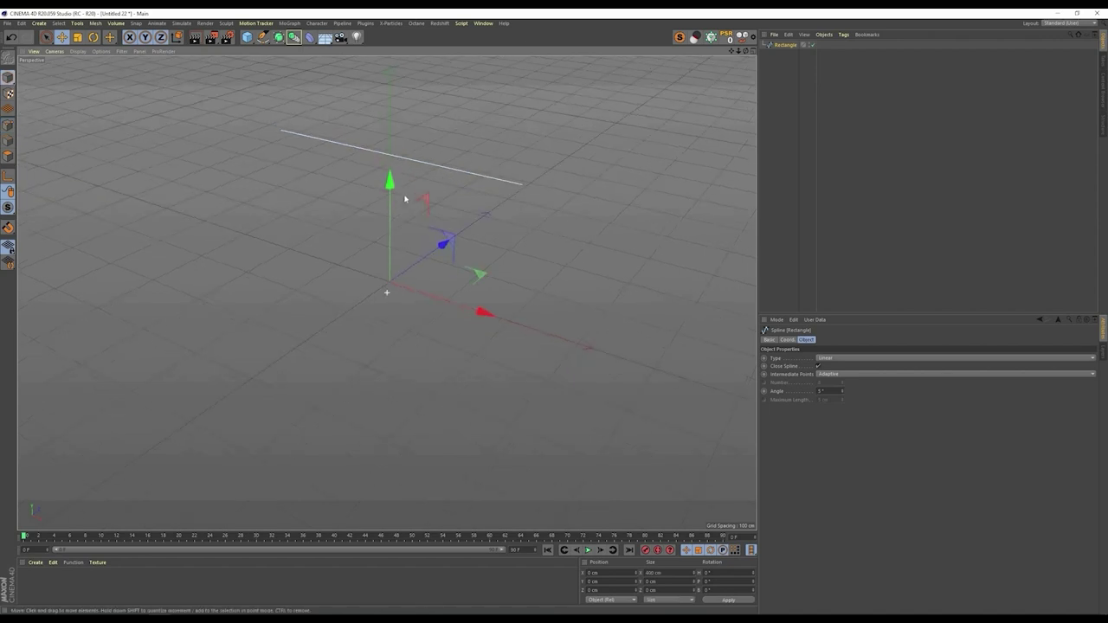
pyautogui.click(95, 23)
pyautogui.moveTo(104, 104)
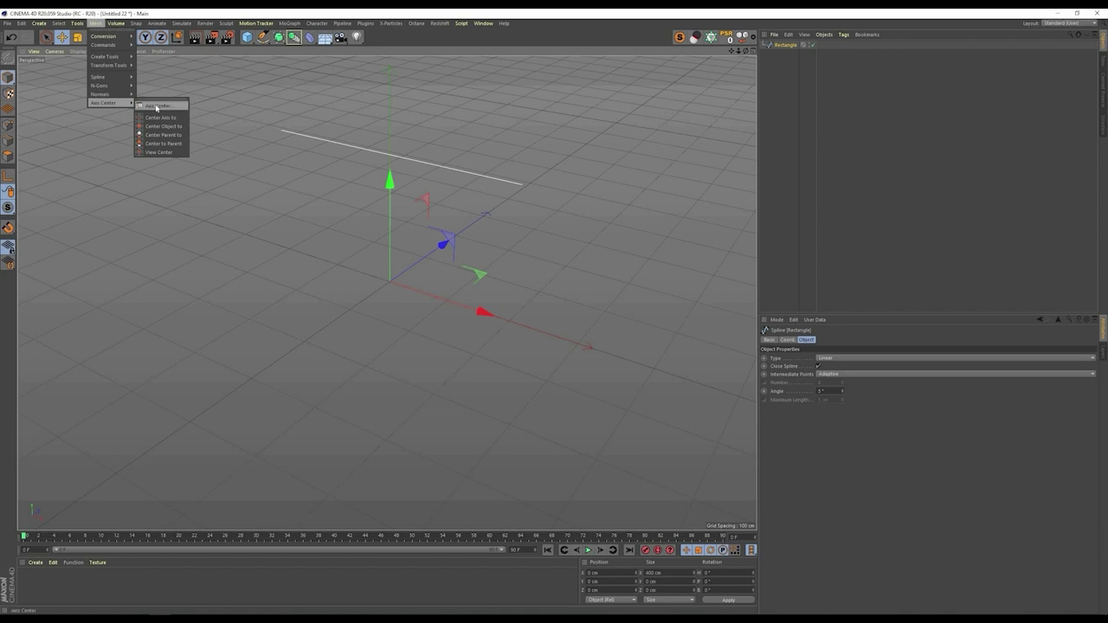
pyautogui.click(155, 105)
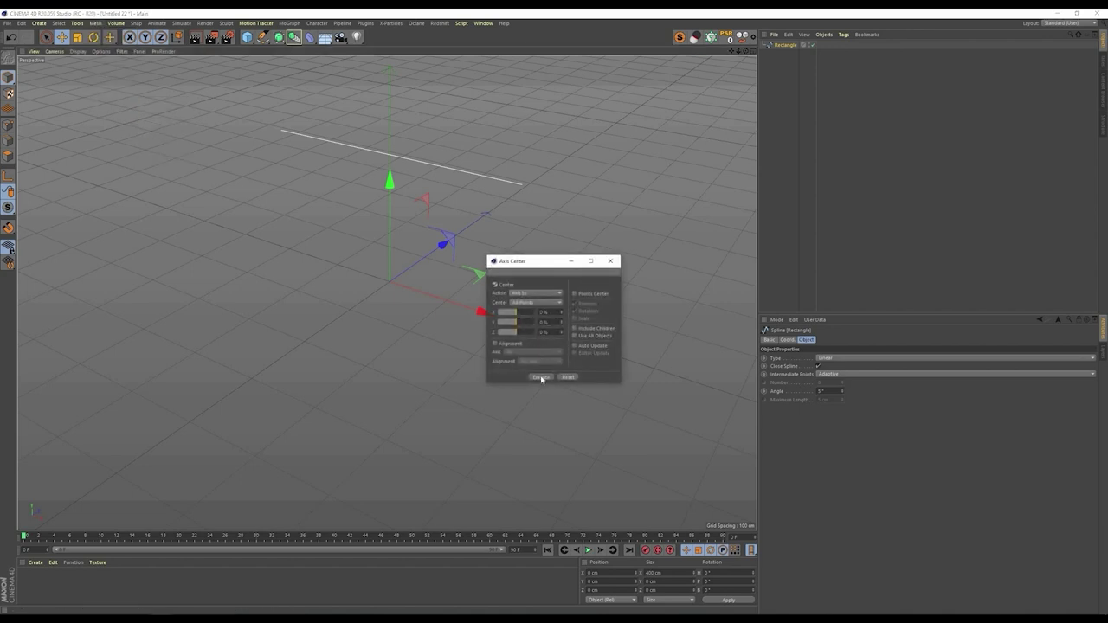
pyautogui.click(541, 378)
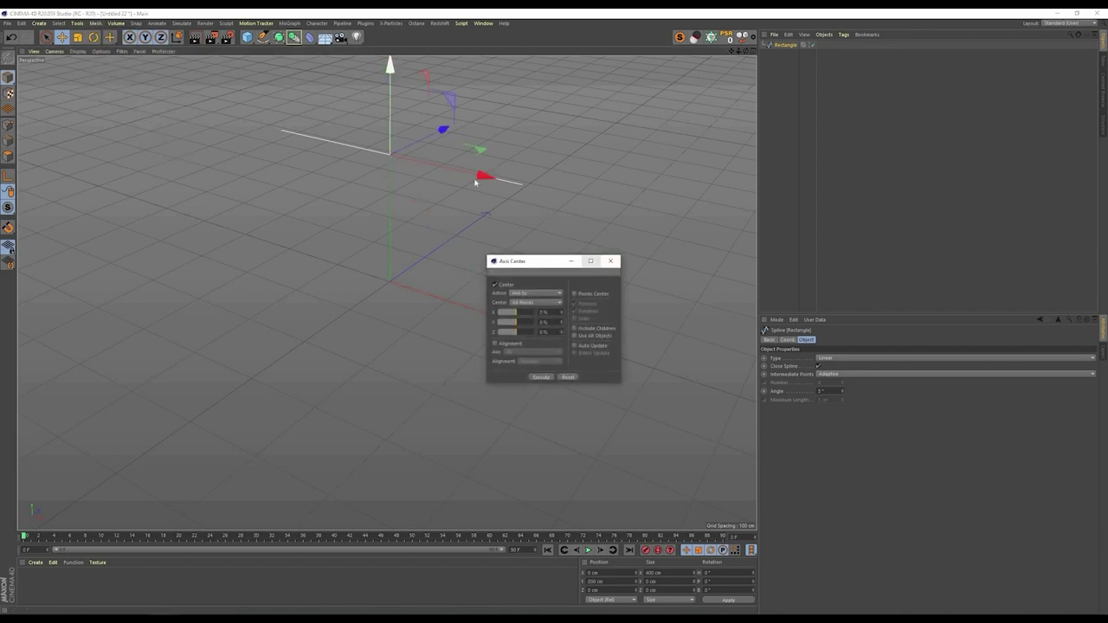
pyautogui.click(609, 261)
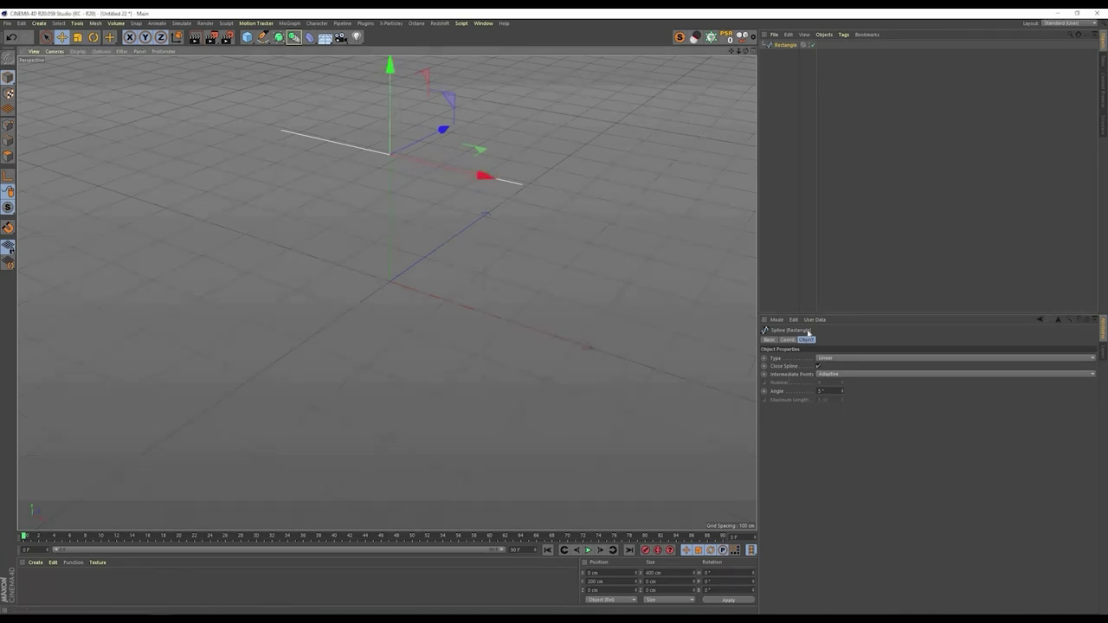
# Step: Set the line spline's Y position to 0 cm
pyautogui.click(787, 340)
pyautogui.doubleClick(791, 367)
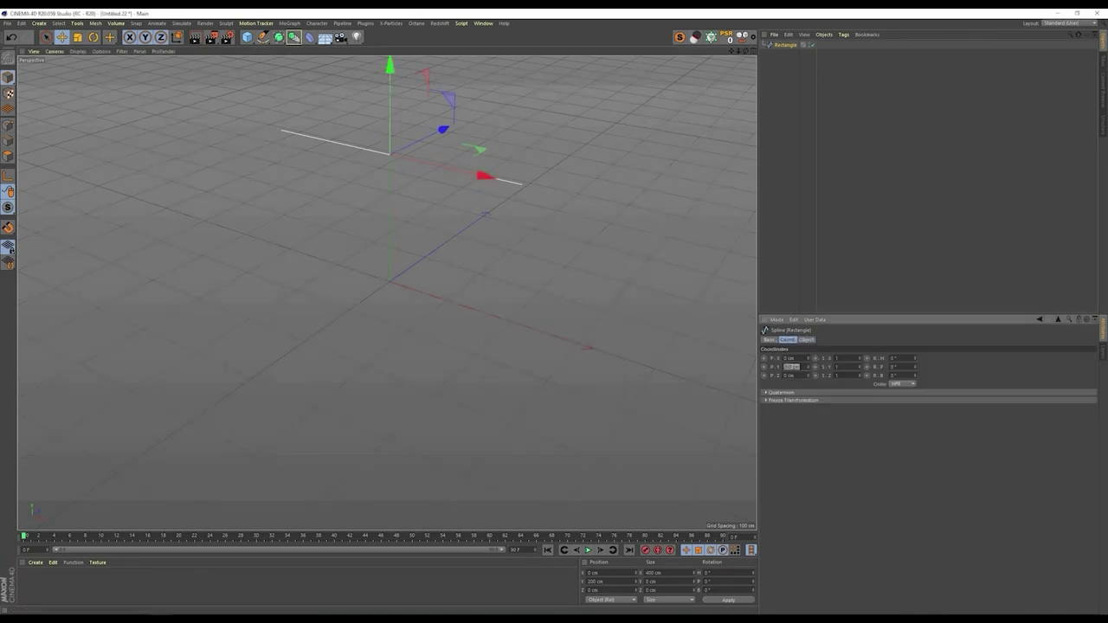
pyautogui.write('0')
pyautogui.press('Return')
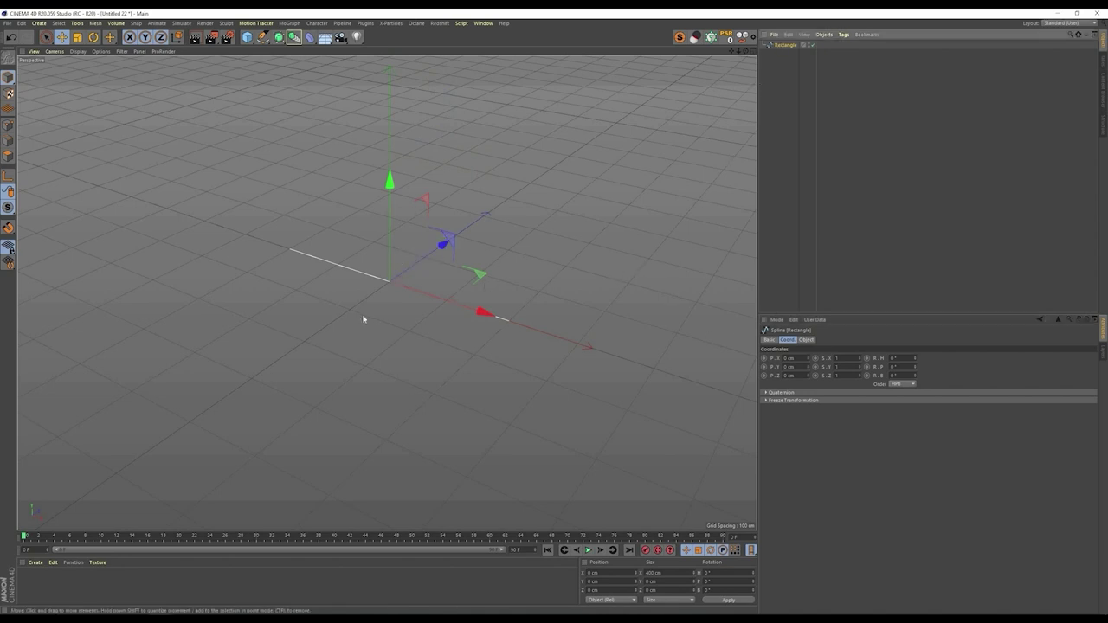
# Step: Lengthen the line by moving both end points outward along X, with the positive end at about 680 cm
pyautogui.keyDown('alt'); pyautogui.moveTo(377, 301); pyautogui.dragTo(428, 264); pyautogui.keyUp('alt')
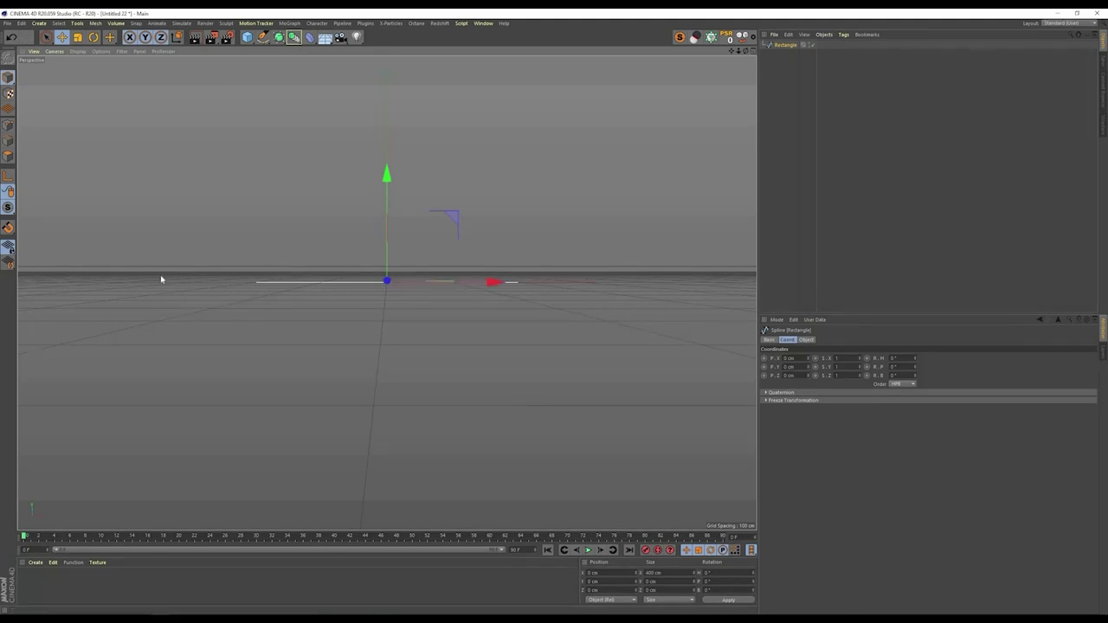
pyautogui.keyDown('alt'); pyautogui.moveTo(601, 241); pyautogui.dragTo(268, 249); pyautogui.keyUp('alt')
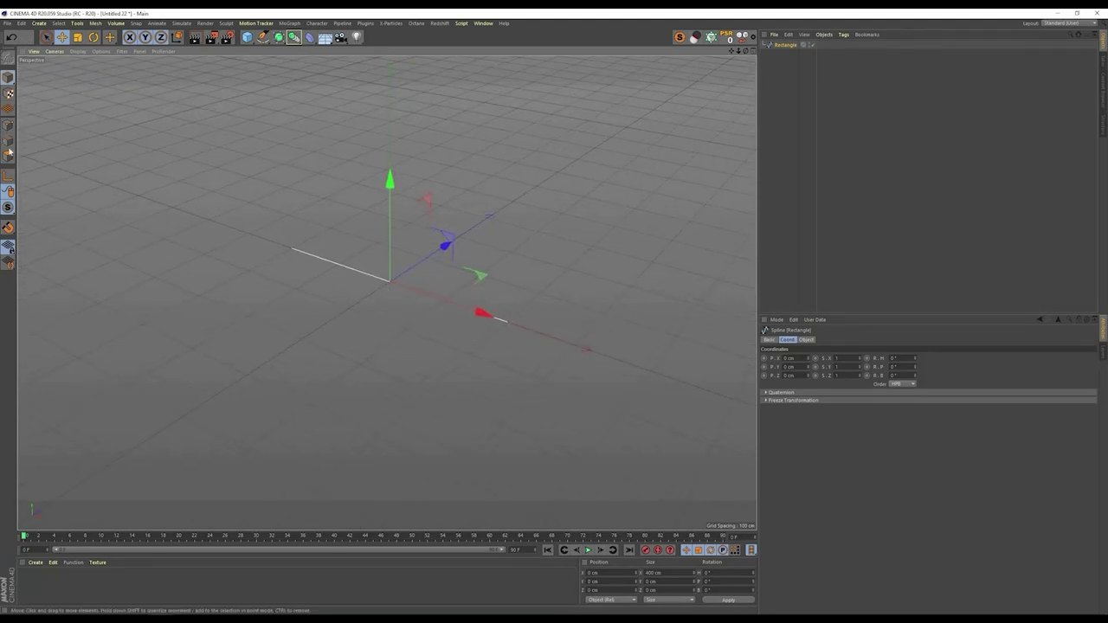
pyautogui.press('Return')
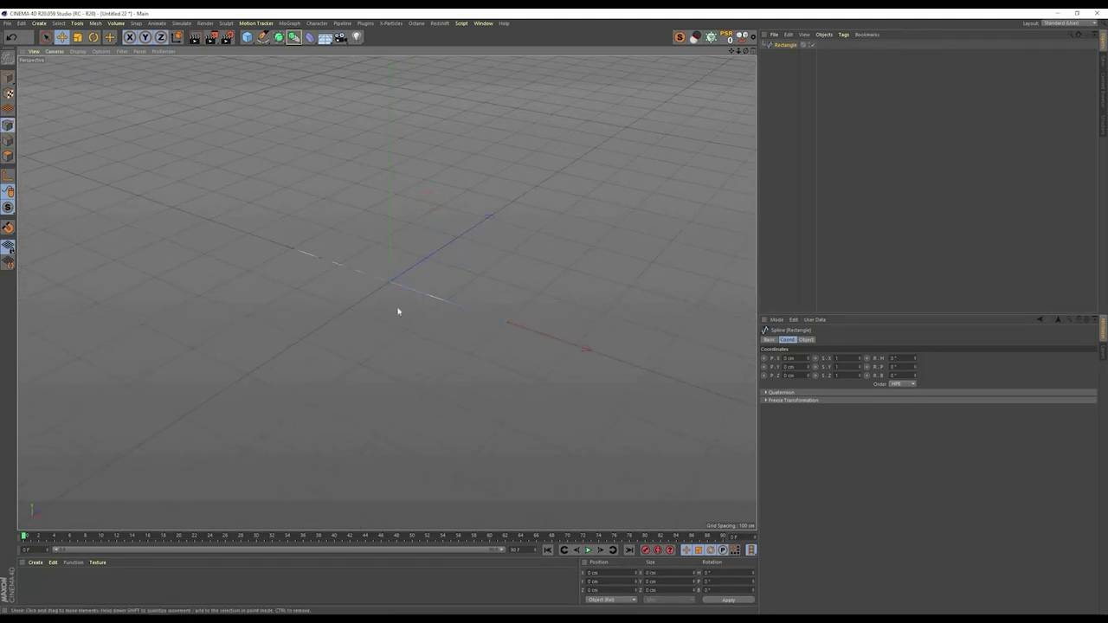
pyautogui.moveTo(373, 277); pyautogui.dragTo(39, 133)
pyautogui.click(507, 323)
pyautogui.moveTo(638, 361); pyautogui.dragTo(1047, 503)
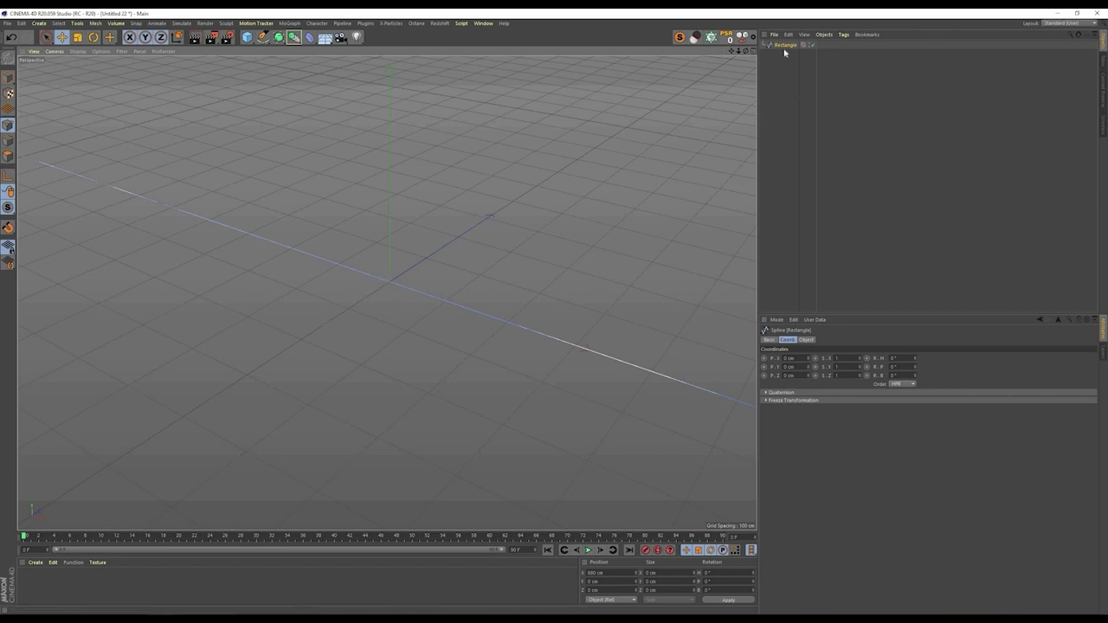
# Step: Add a MoGraph Cloner, make the line spline its child, and show the Cloner's object settings
pyautogui.click(712, 37)
pyautogui.moveTo(782, 54); pyautogui.dragTo(784, 45)
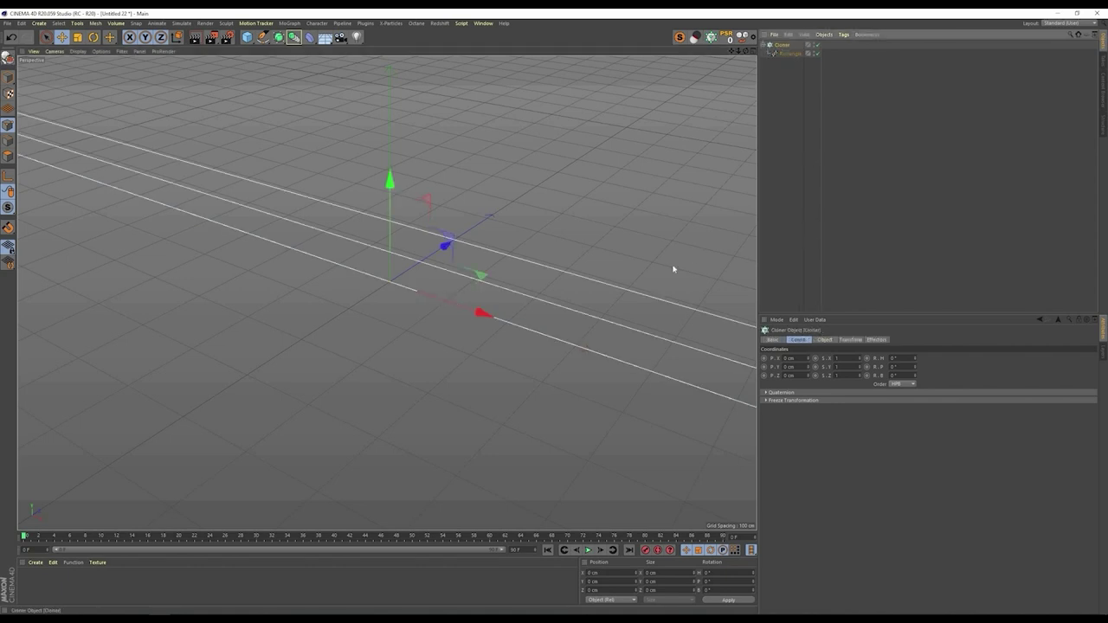
pyautogui.click(824, 339)
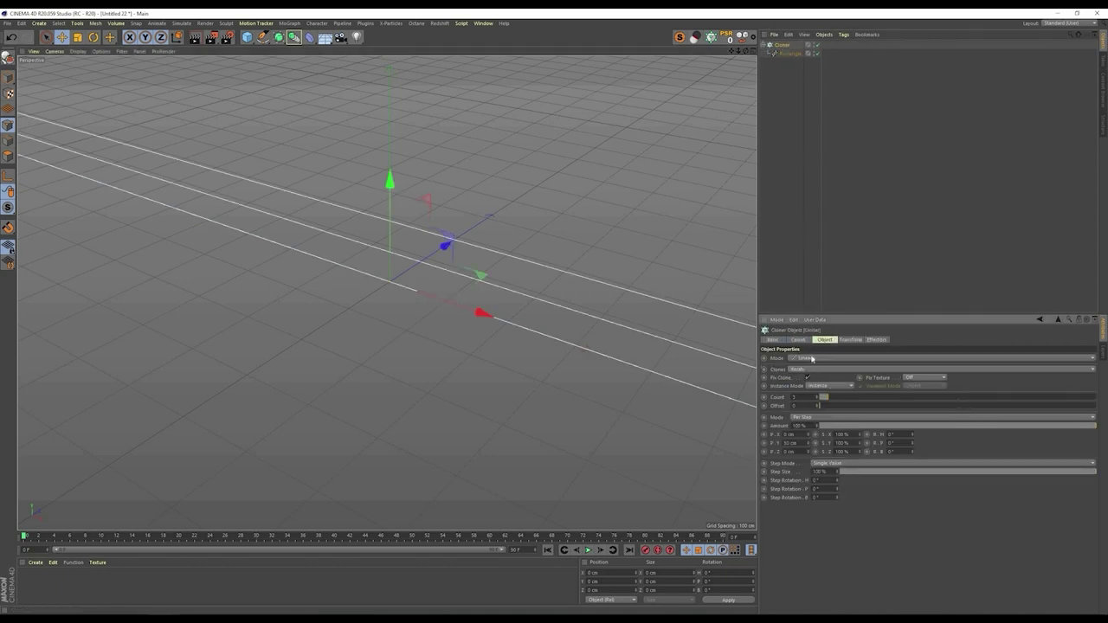
# Step: Set the linear Cloner to 24 copies with a Y offset of 0 cm and a Z offset of 31 cm per step
pyautogui.moveTo(852, 402); pyautogui.dragTo(863, 399)
pyautogui.doubleClick(788, 443)
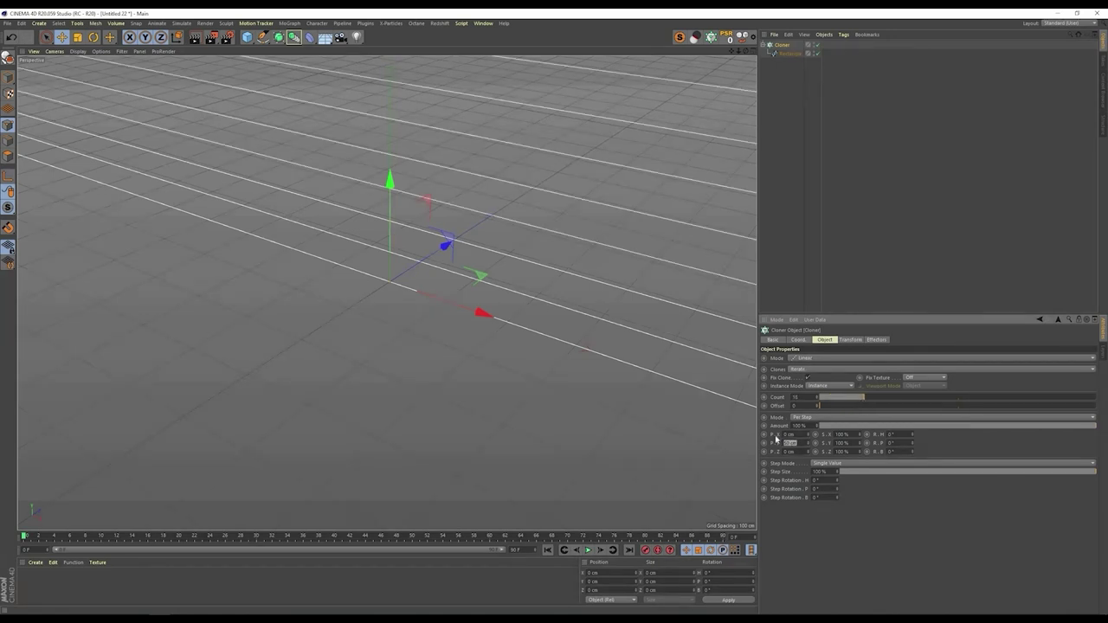
pyautogui.write('0')
pyautogui.press('Return')
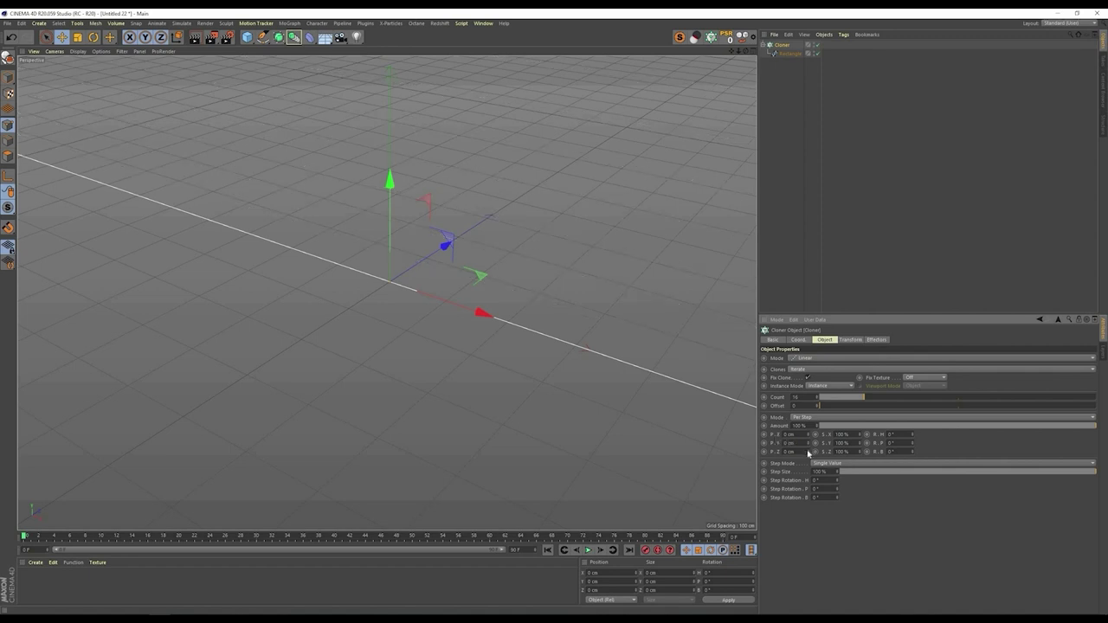
pyautogui.moveTo(808, 452)
pyautogui.mouseDown()
pyautogui.moveTo(808, 442)
pyautogui.moveTo(866, 451)
pyautogui.moveTo(866, 396)
pyautogui.moveTo(886, 396)
pyautogui.mouseUp()
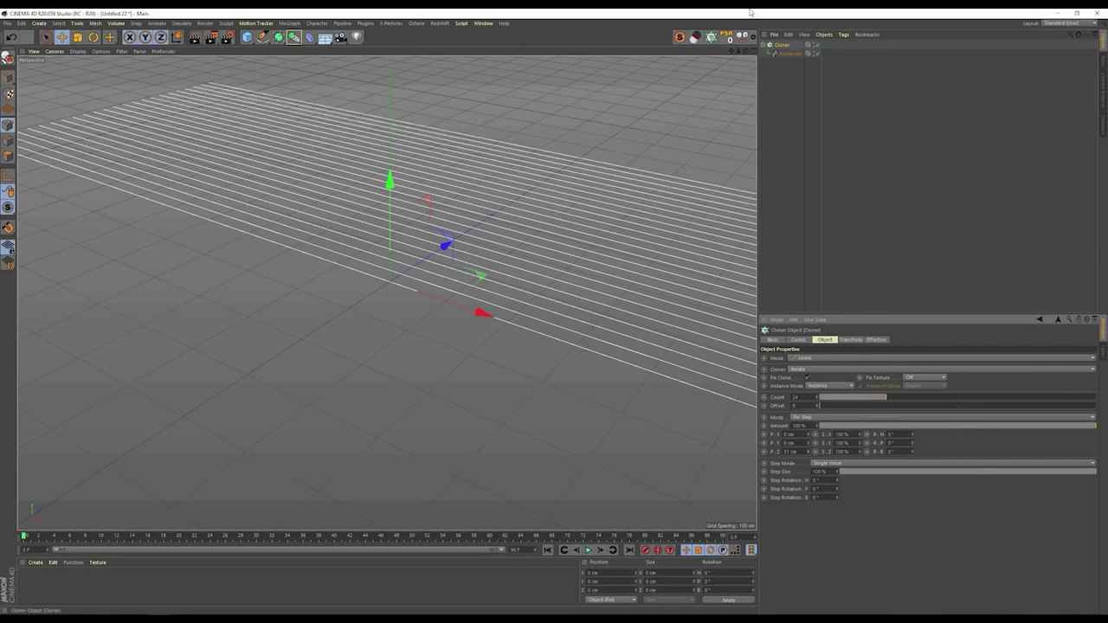
# Step: Merge the Cloner and its line into one spline object with Connect Objects + Delete, and name it Splines
pyautogui.keyDown('shift'); pyautogui.click(789, 54); pyautogui.keyUp('shift')
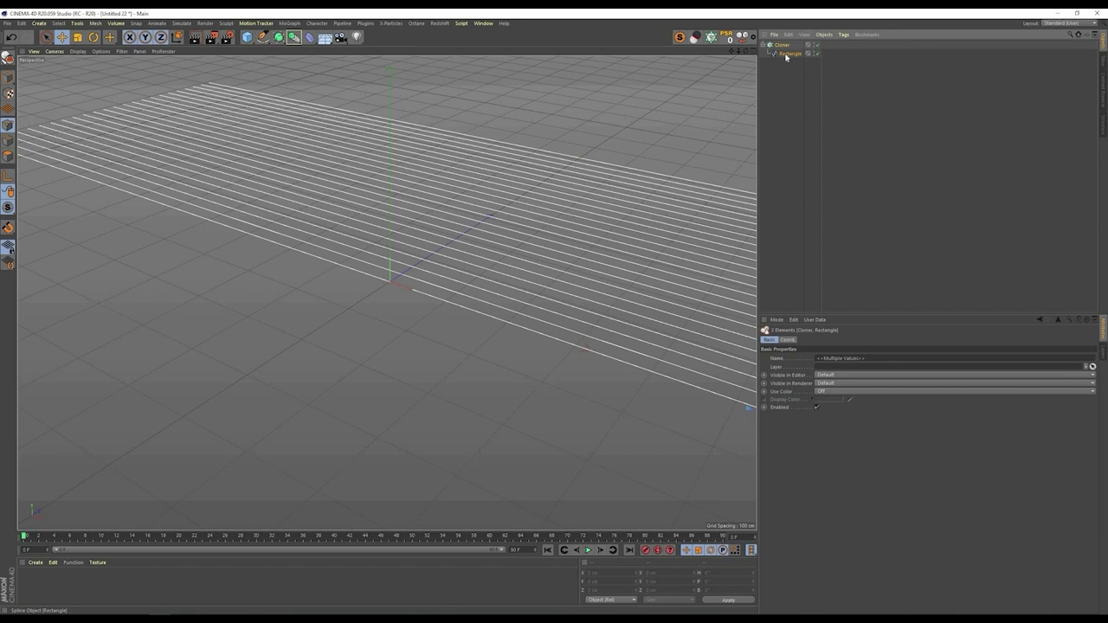
pyautogui.rightClick(786, 56)
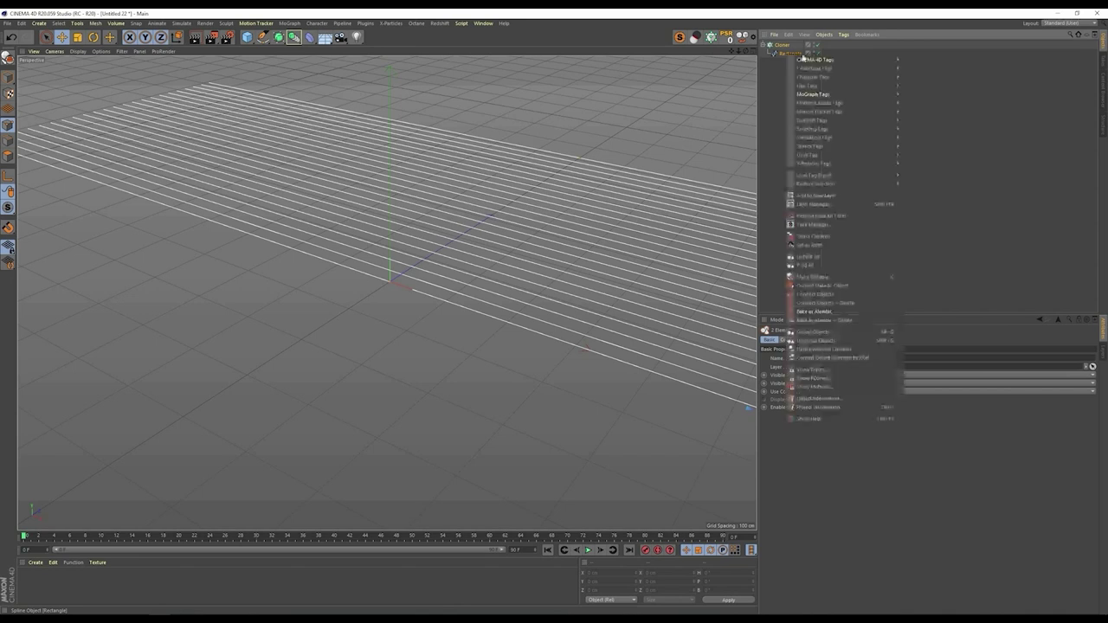
pyautogui.click(827, 303)
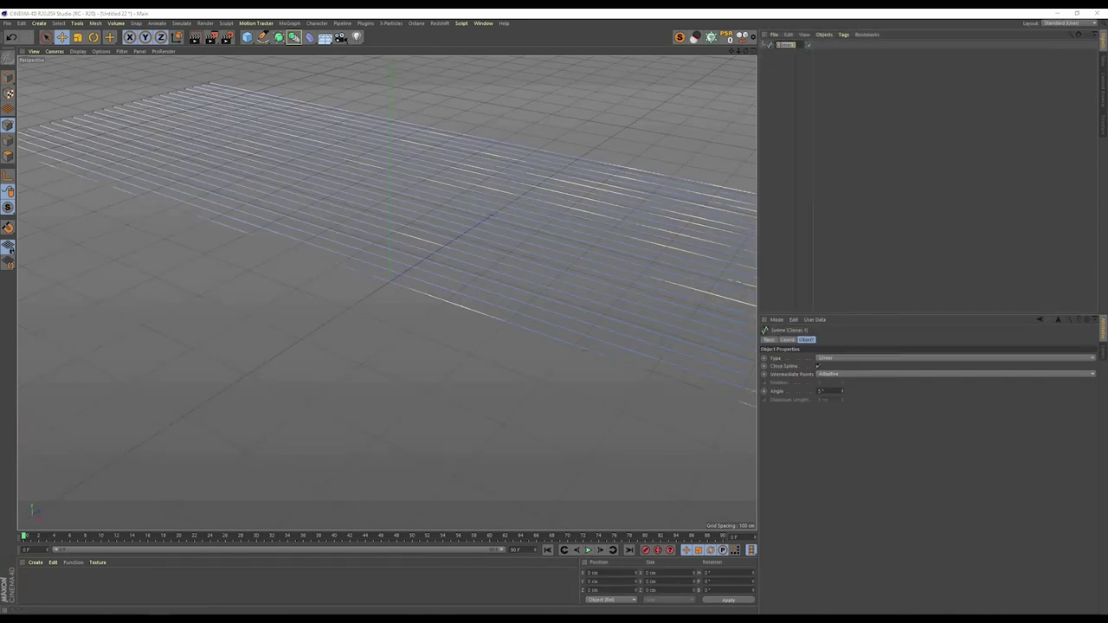
pyautogui.write('SSplines')
pyautogui.press('Return')
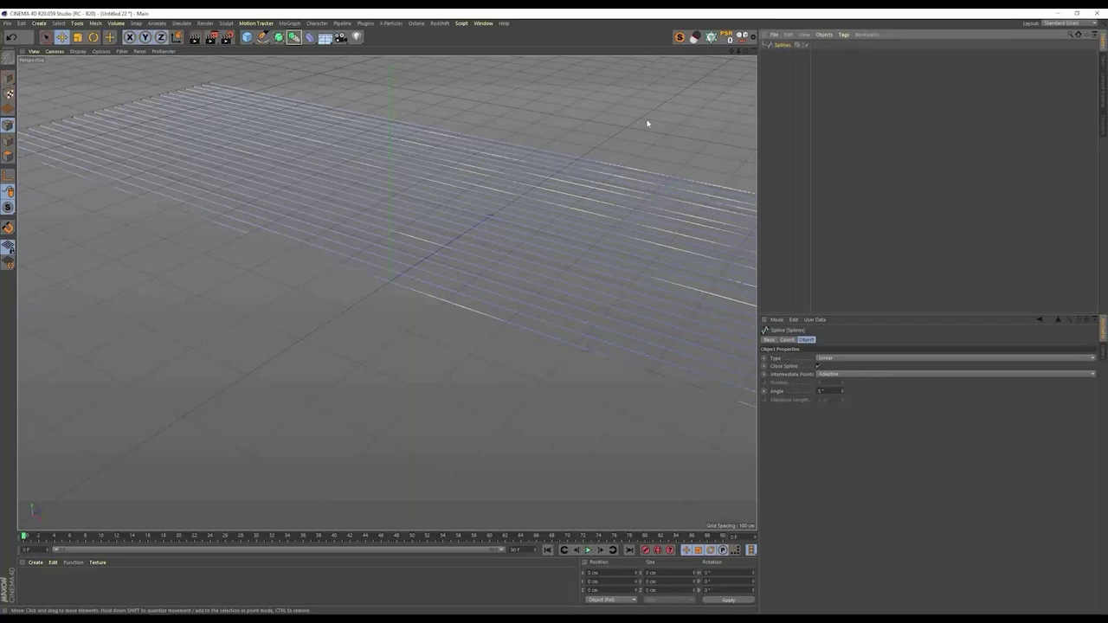
# Step: Add a Displacer deformer and make it a child of the Splines object
pyautogui.keyDown('alt'); pyautogui.moveTo(579, 205); pyautogui.dragTo(404, 266); pyautogui.keyUp('alt')
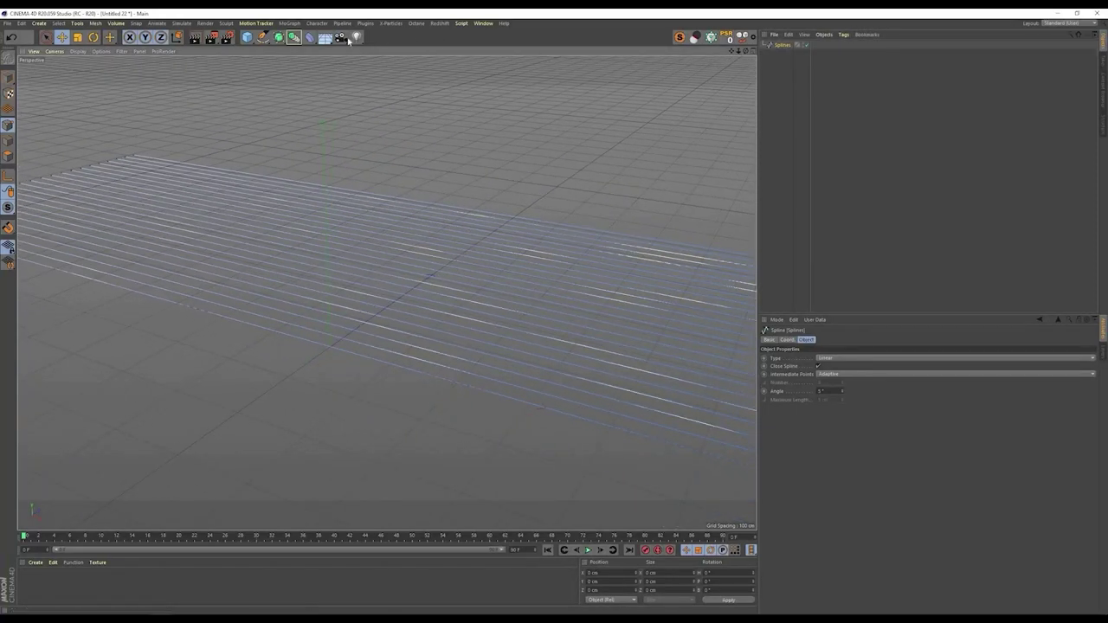
pyautogui.click(309, 37)
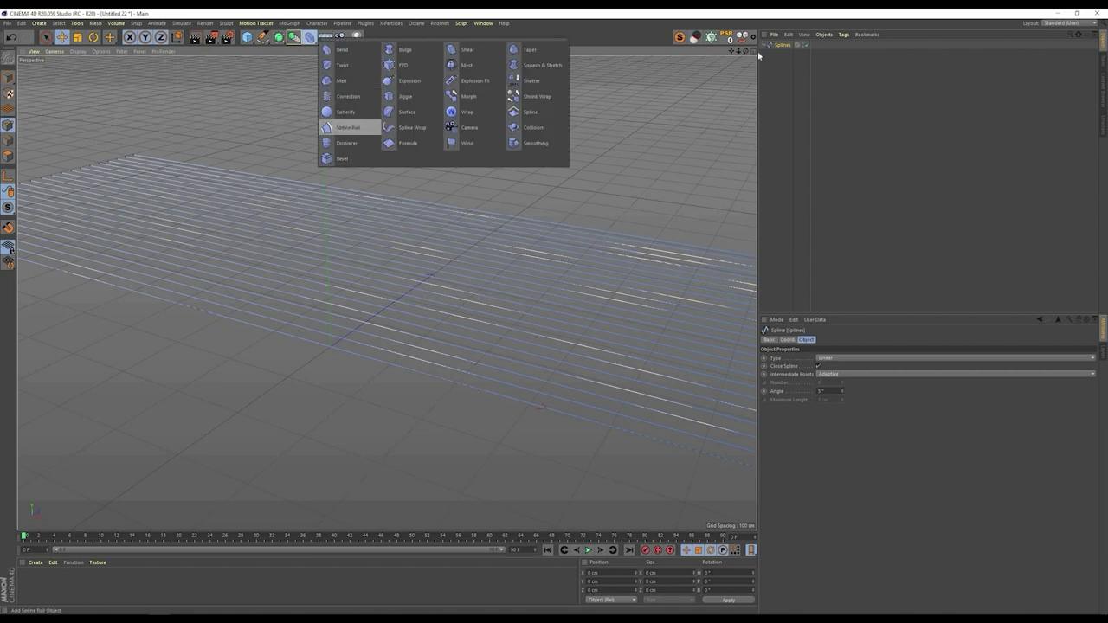
pyautogui.click(346, 143)
pyautogui.moveTo(783, 57); pyautogui.dragTo(783, 58)
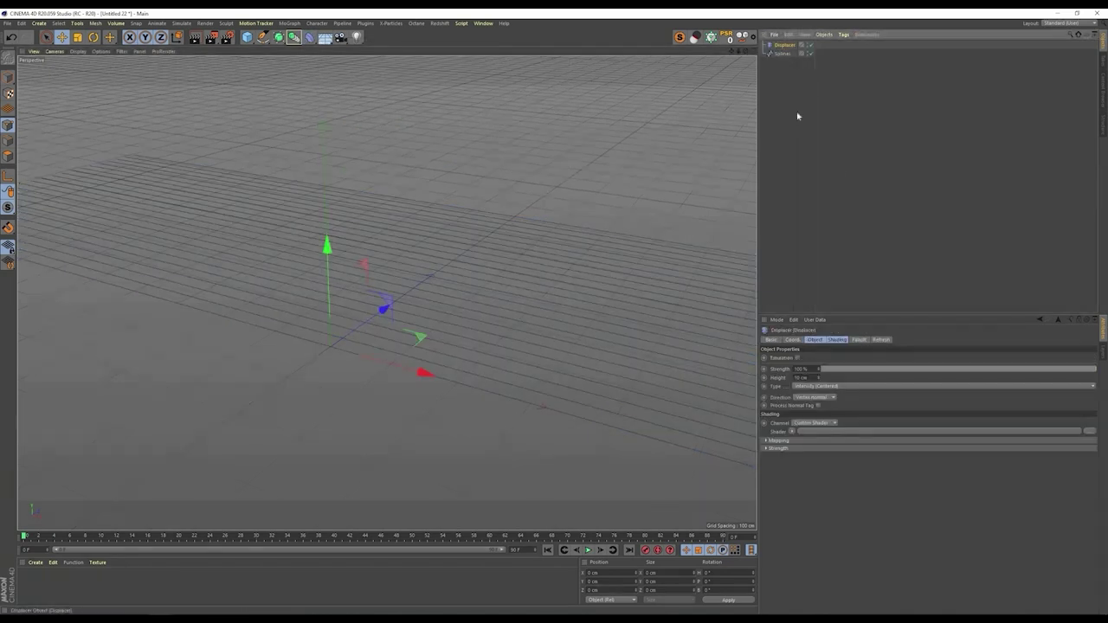
# Step: Load a Noise shader into the Displacer and set its displacement height to about 191 cm
pyautogui.click(837, 340)
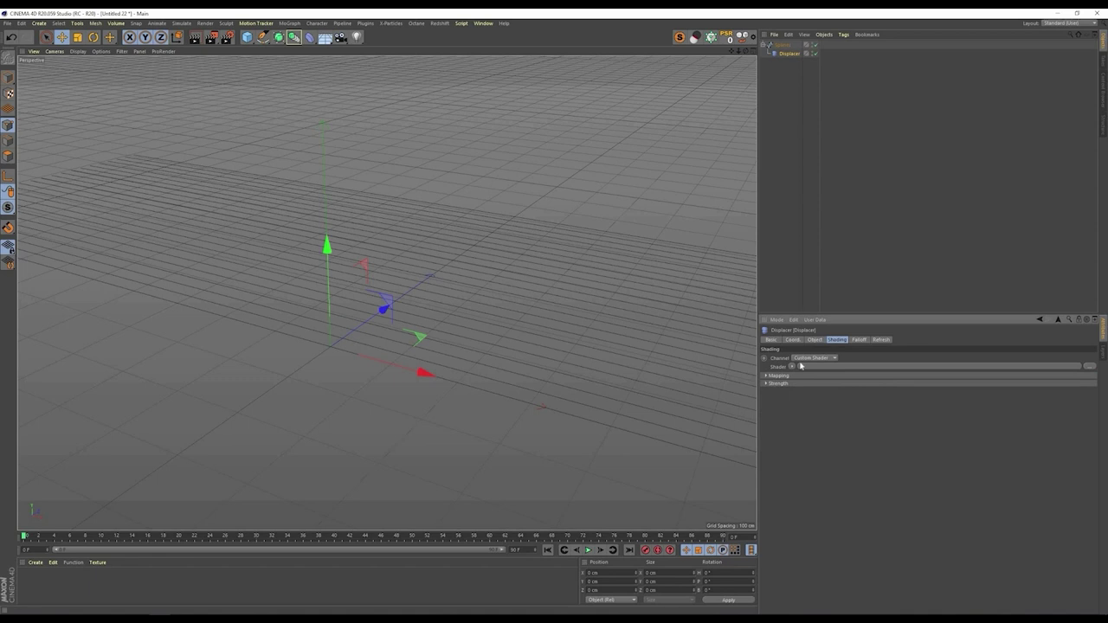
pyautogui.click(792, 367)
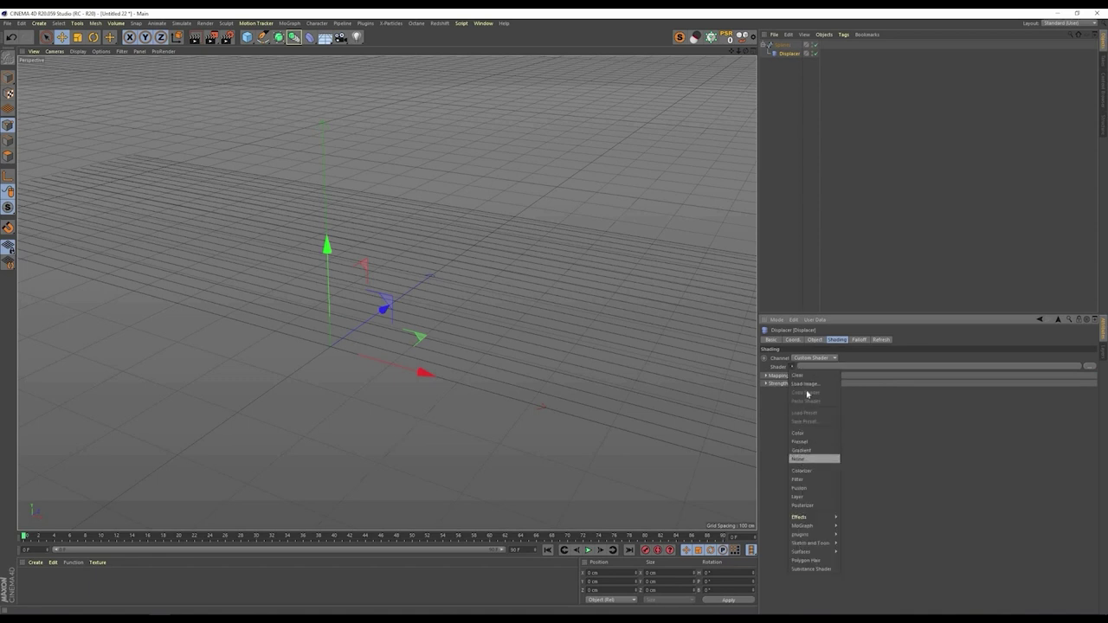
pyautogui.click(802, 459)
pyautogui.click(805, 387)
pyautogui.click(1058, 319)
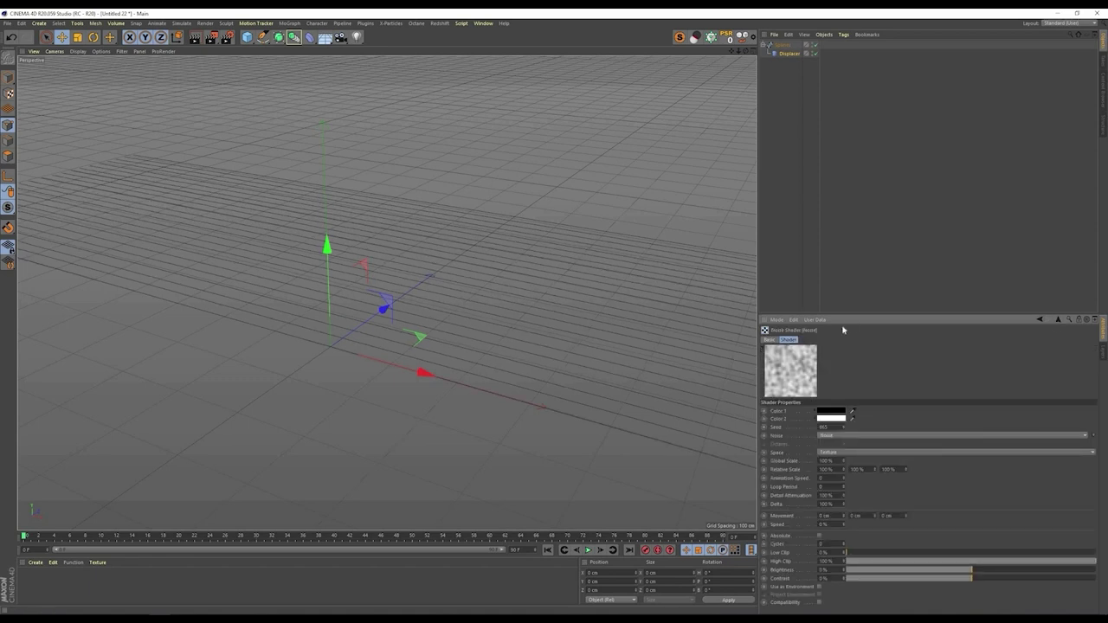
pyautogui.click(814, 340)
pyautogui.moveTo(817, 378); pyautogui.dragTo(818, 230)
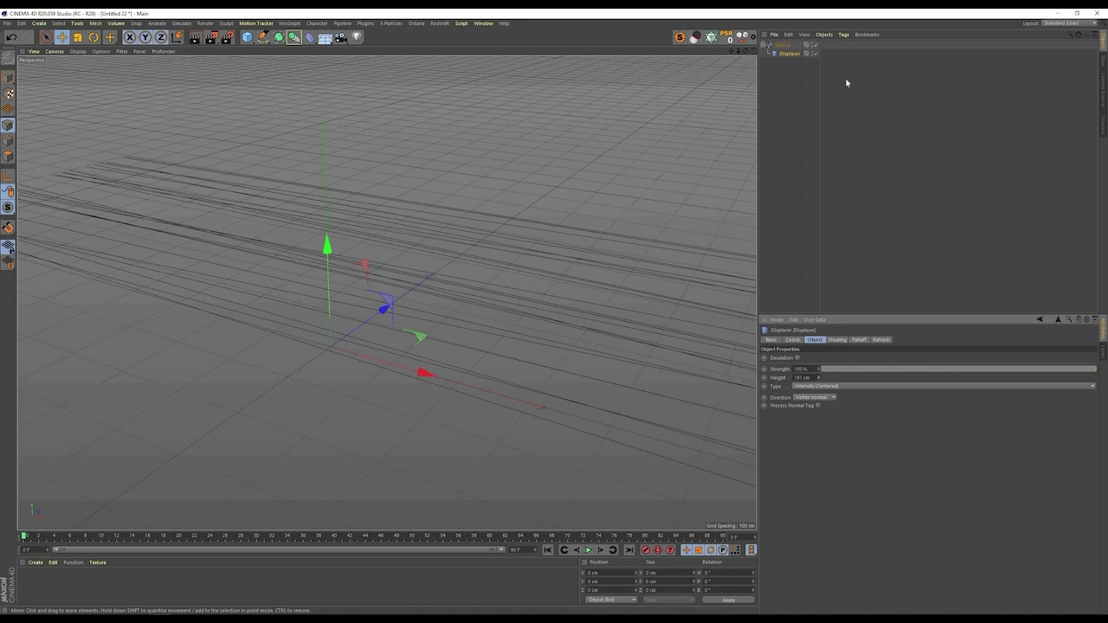
# Step: Switch the Splines object's intermediate points to Natural and raise their number so the noise bends each line
pyautogui.click(783, 45)
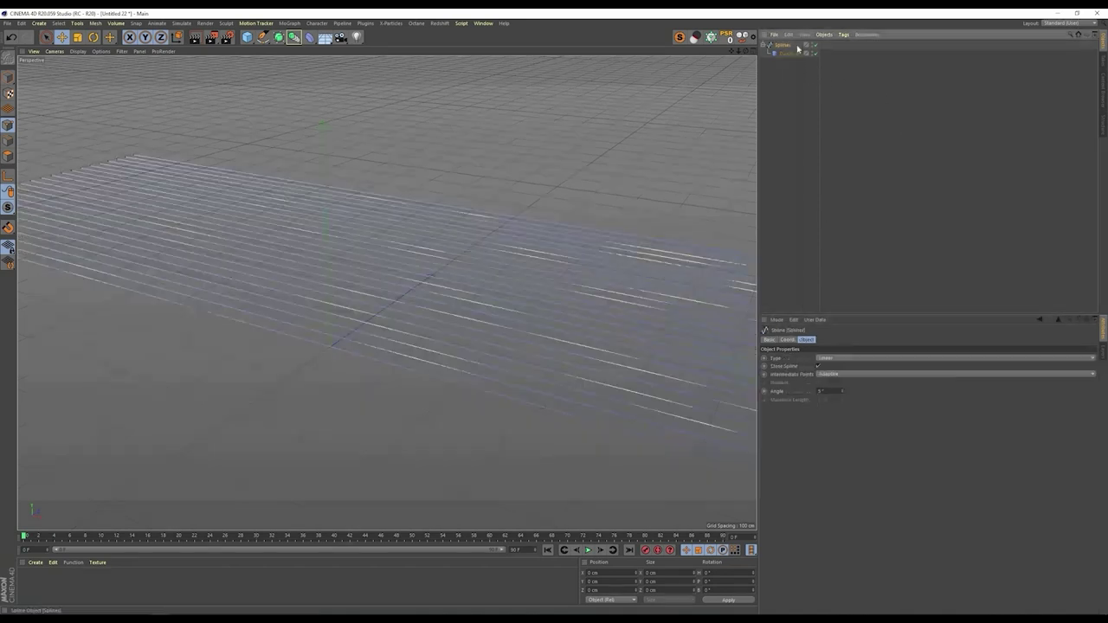
pyautogui.click(842, 373)
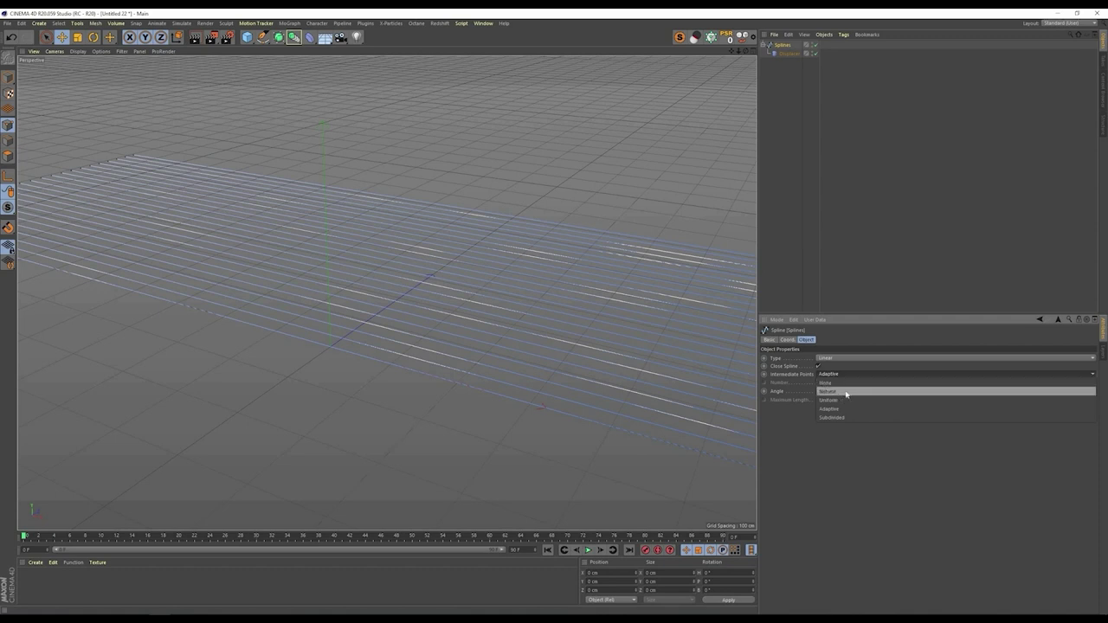
pyautogui.click(847, 393)
pyautogui.moveTo(841, 382); pyautogui.dragTo(841, 373)
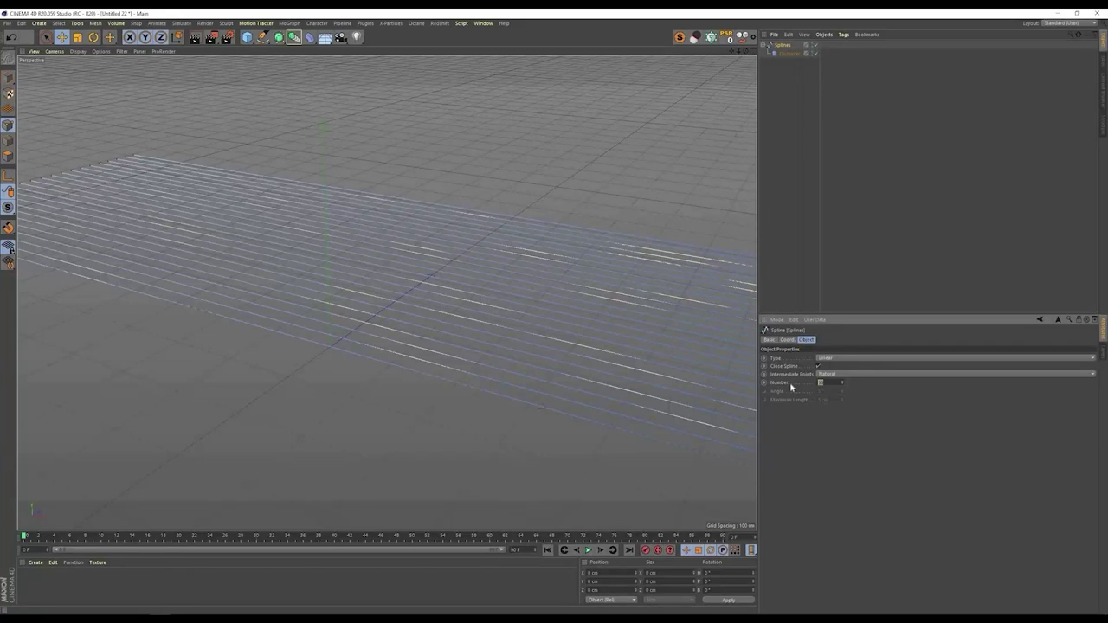
pyautogui.press('Return')
pyautogui.click(845, 229)
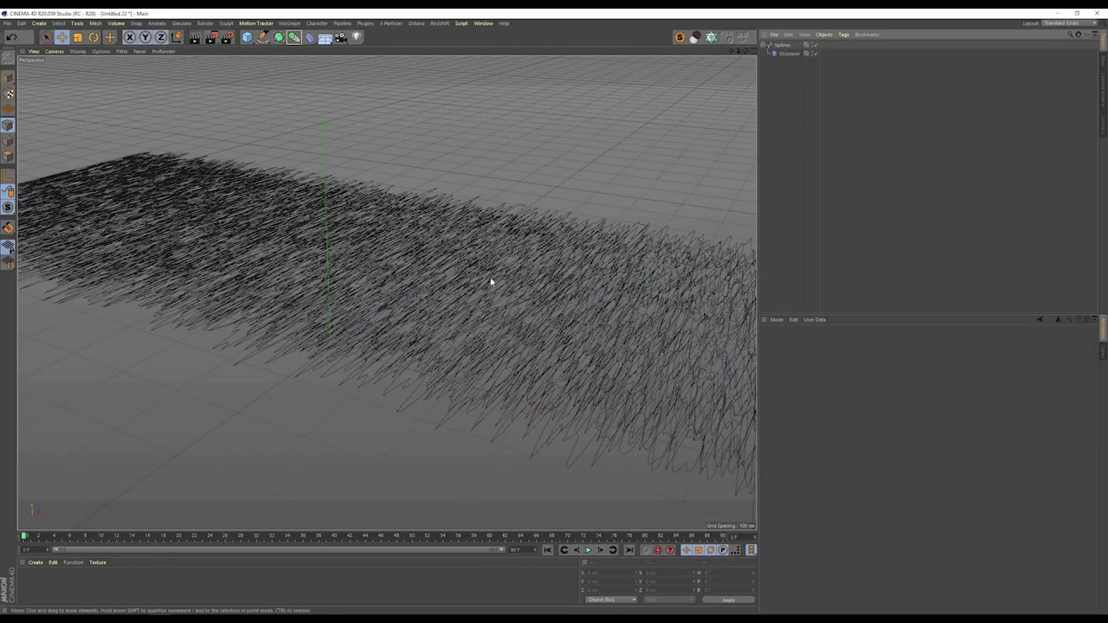
pyautogui.scroll(-3, 490, 284)
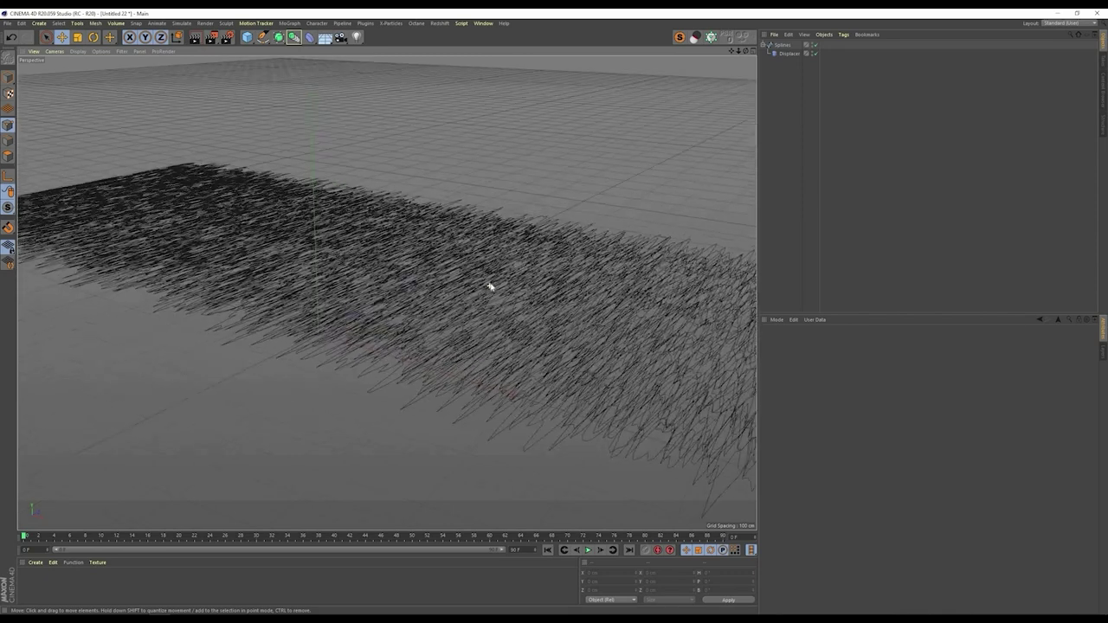
pyautogui.keyDown('alt'); pyautogui.moveTo(490, 287); pyautogui.dragTo(502, 297); pyautogui.keyUp('alt')
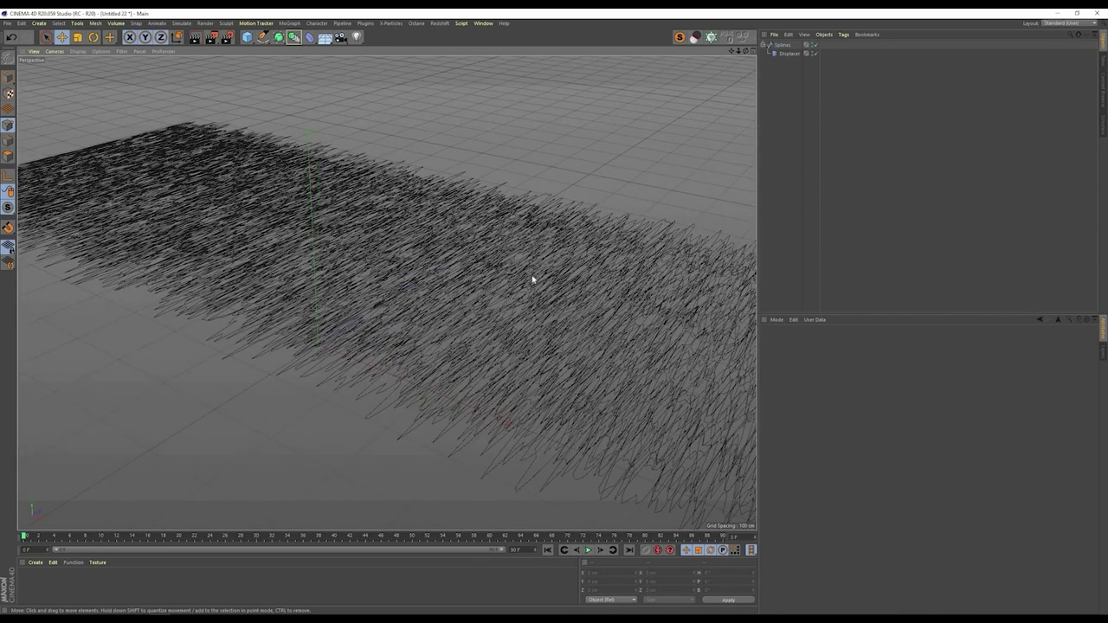
pyautogui.scroll(2, 515, 299)
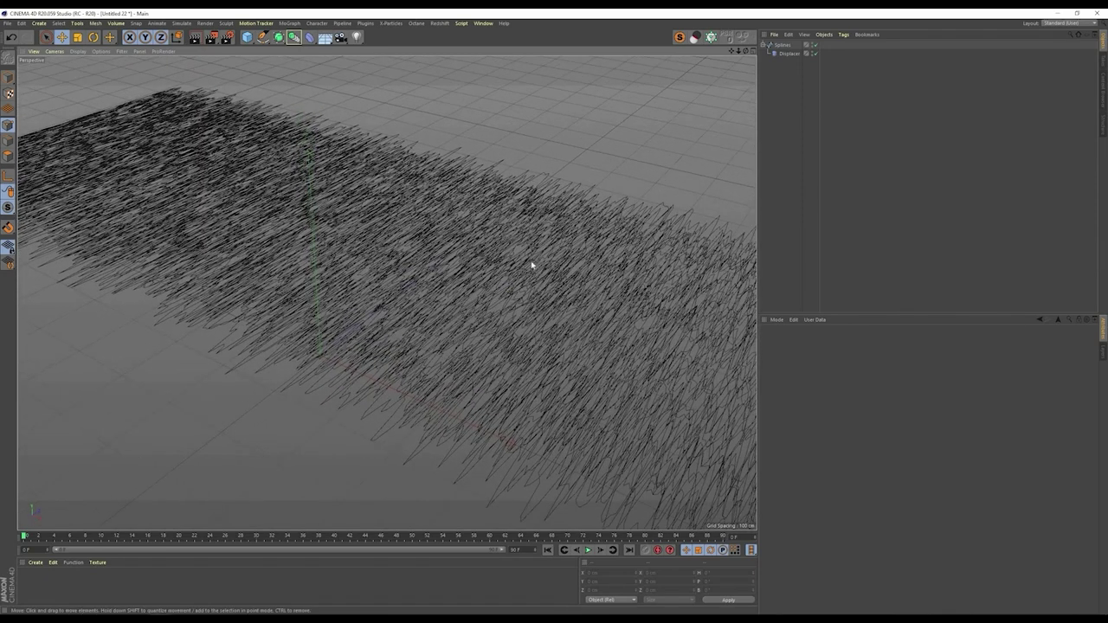
pyautogui.keyDown('alt'); pyautogui.moveTo(515, 303); pyautogui.dragTo(466, 326); pyautogui.keyUp('alt')
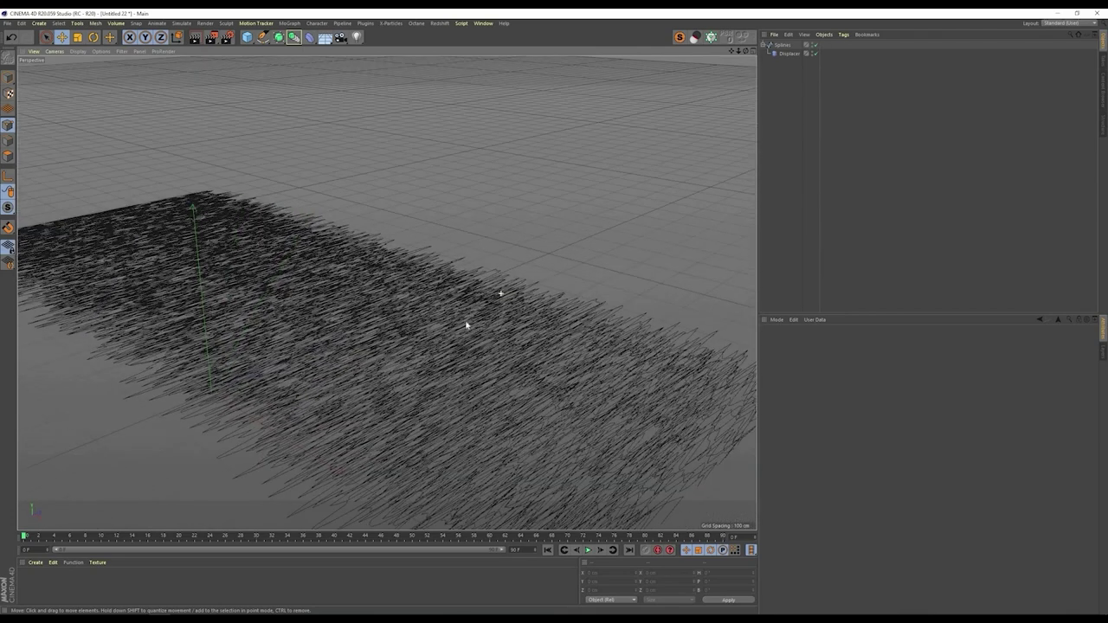
# Step: Set the Displacer's direction to Planar with +Y orientation so the lines displace vertically
pyautogui.click(786, 54)
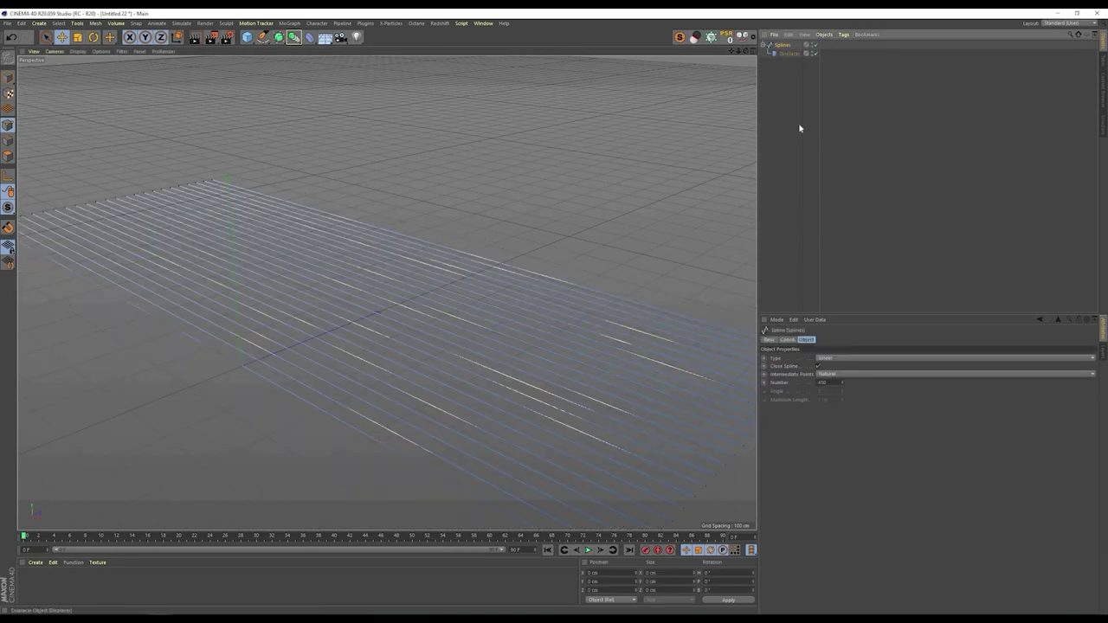
pyautogui.click(812, 340)
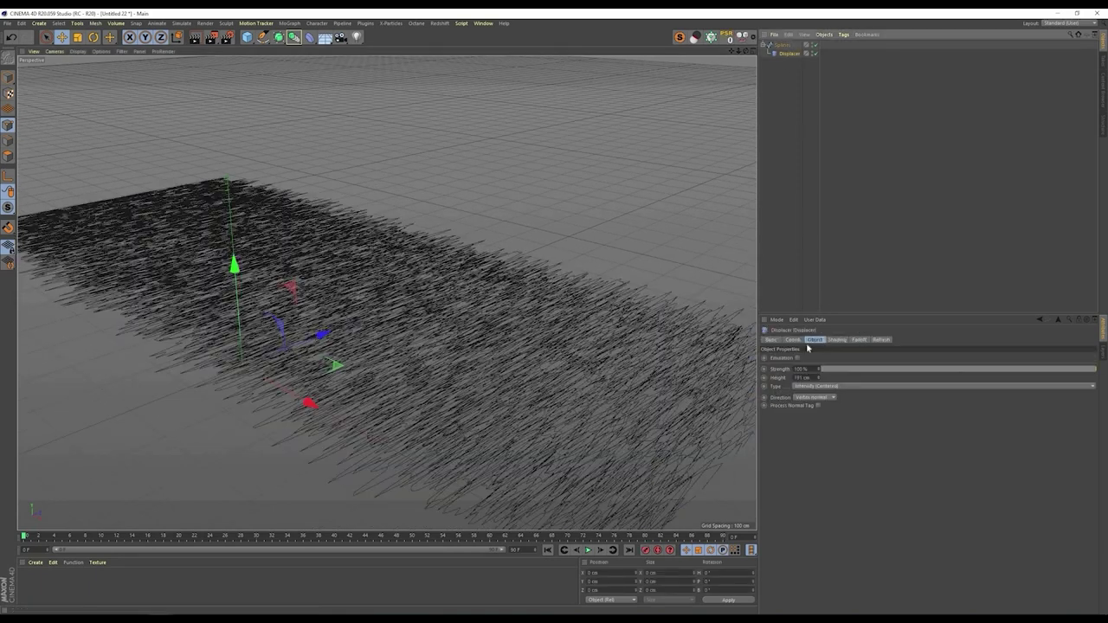
pyautogui.click(814, 398)
pyautogui.click(821, 415)
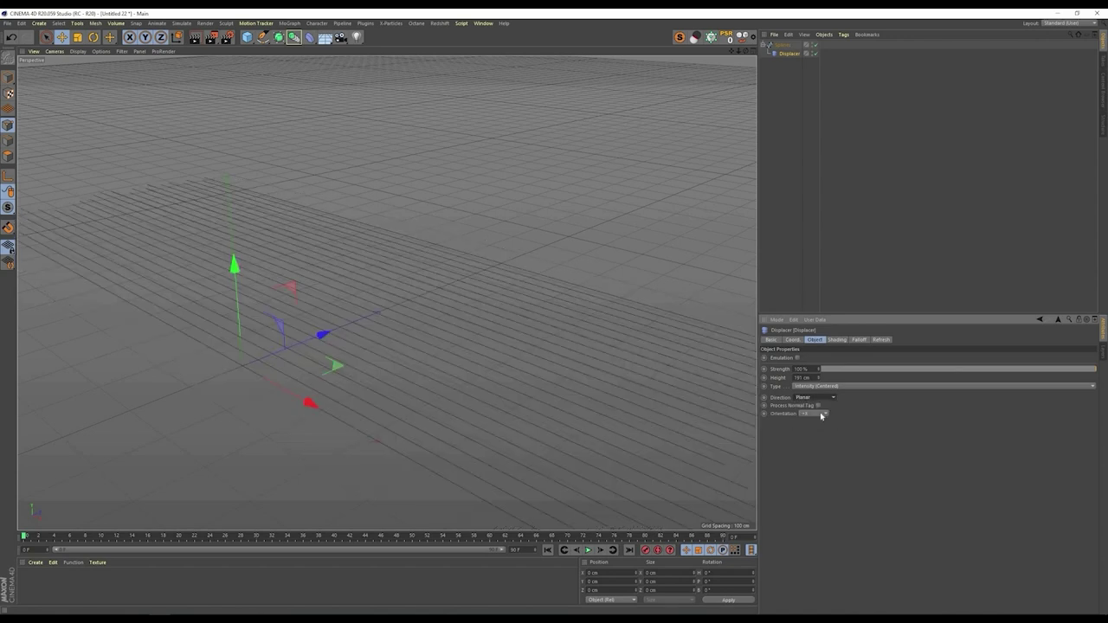
pyautogui.click(814, 414)
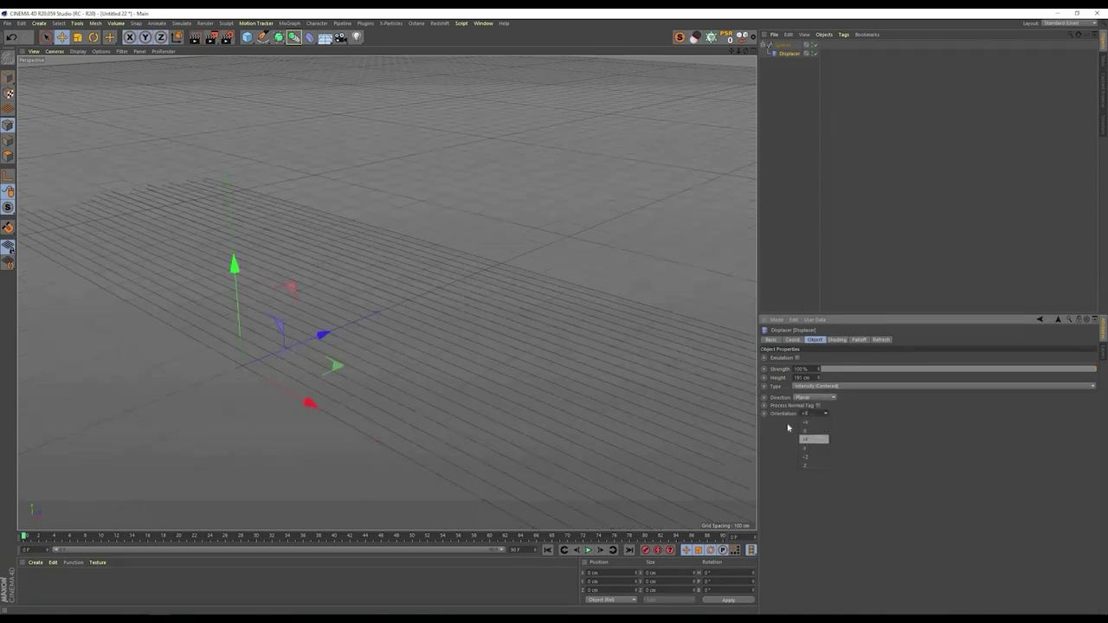
pyautogui.click(811, 433)
pyautogui.keyDown('alt'); pyautogui.moveTo(516, 340); pyautogui.dragTo(567, 299); pyautogui.keyUp('alt')
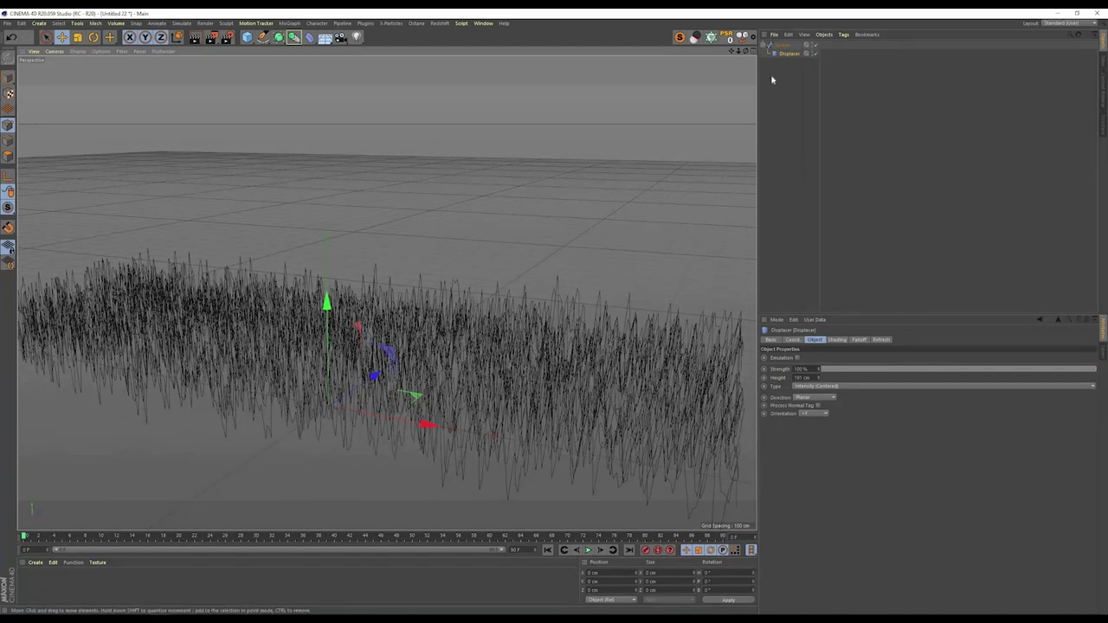
# Step: Add a Spherical Field to the Displacer's falloff and move it toward the middle of the lines
pyautogui.click(859, 339)
pyautogui.click(782, 422)
pyautogui.keyDown('alt'); pyautogui.moveTo(434, 336); pyautogui.dragTo(374, 379); pyautogui.keyUp('alt')
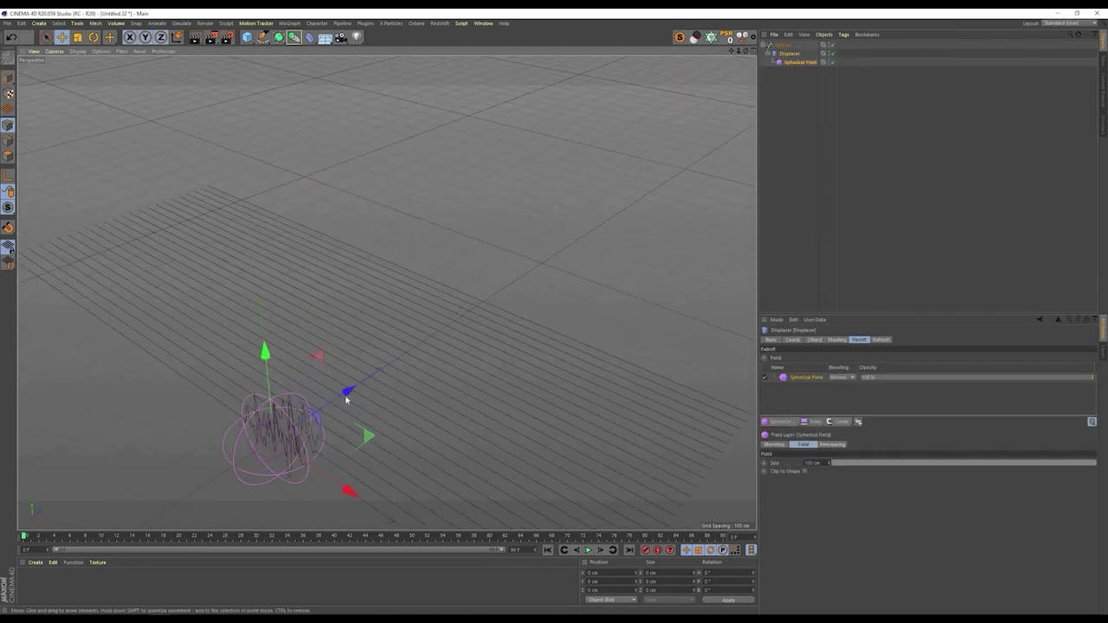
pyautogui.moveTo(410, 343); pyautogui.dragTo(514, 406)
# Step: Scale up the Spherical Field so its falloff spans the central part of the line field
pyautogui.press('t')
pyautogui.moveTo(667, 395); pyautogui.dragTo(696, 324)
pyautogui.moveTo(361, 342); pyautogui.dragTo(486, 327)
pyautogui.moveTo(225, 320); pyautogui.dragTo(346, 309)
pyautogui.moveTo(450, 315); pyautogui.dragTo(511, 318)
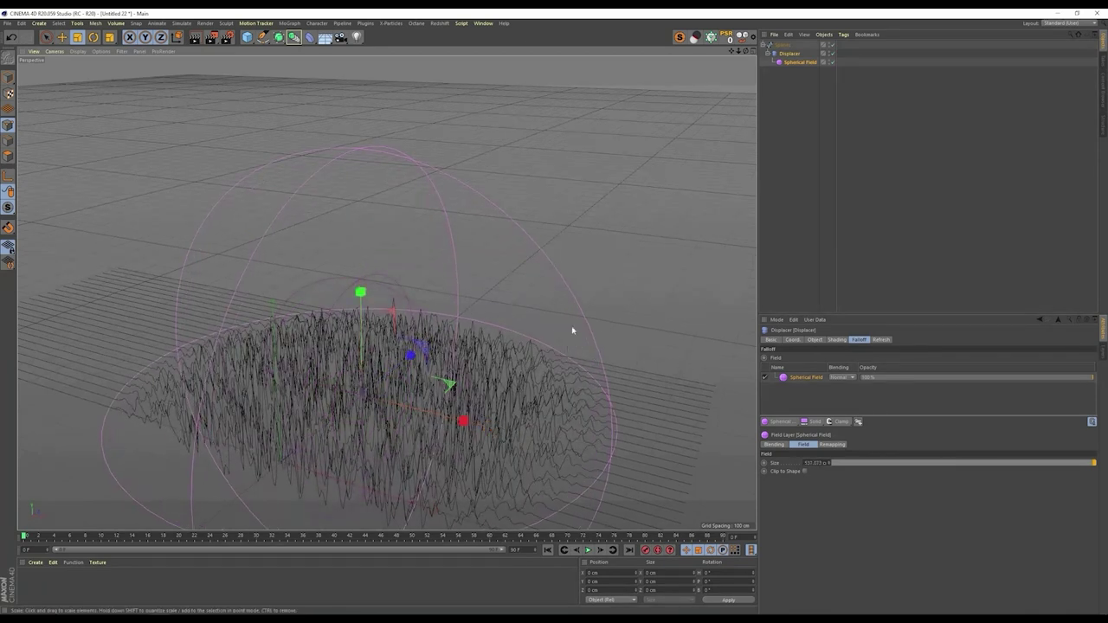
pyautogui.keyDown('alt'); pyautogui.moveTo(492, 394); pyautogui.dragTo(549, 324, button='middle'); pyautogui.keyUp('alt')
pyautogui.moveTo(539, 334)
pyautogui.keyDown('alt'); pyautogui.mouseDown()
pyautogui.moveTo(553, 326)
pyautogui.moveTo(554, 340)
pyautogui.mouseUp(); pyautogui.keyUp('alt')
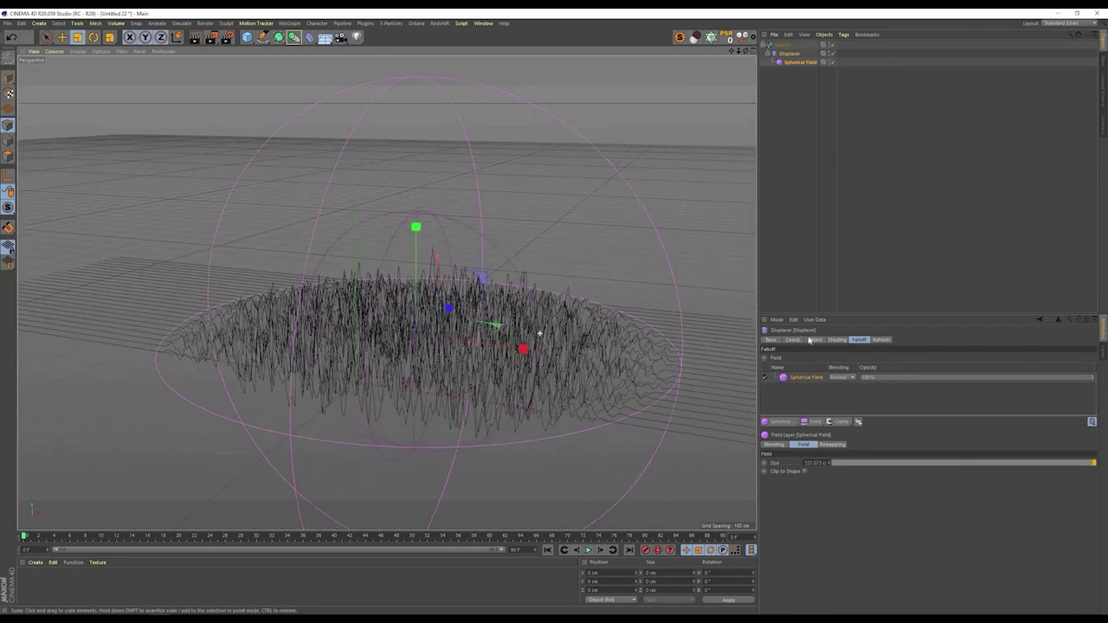
# Step: Set the global scale of the Displacer's Noise shader to 800%
pyautogui.click(837, 341)
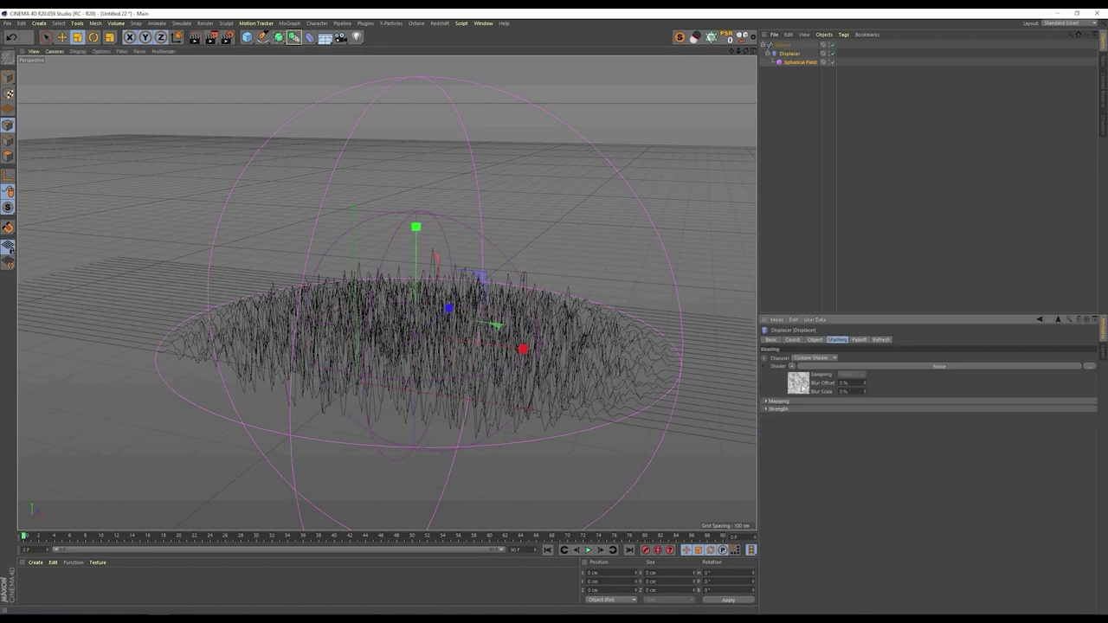
pyautogui.click(804, 387)
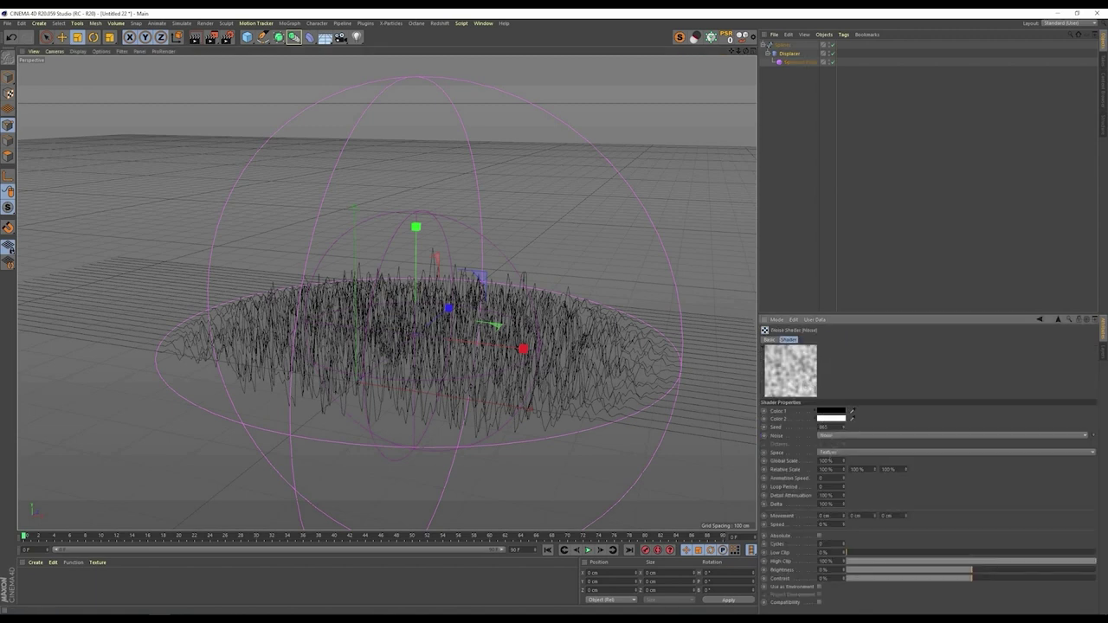
pyautogui.doubleClick(826, 461)
pyautogui.write('800')
pyautogui.press('Return')
pyautogui.keyDown('alt'); pyautogui.moveTo(480, 340); pyautogui.dragTo(358, 360); pyautogui.keyUp('alt')
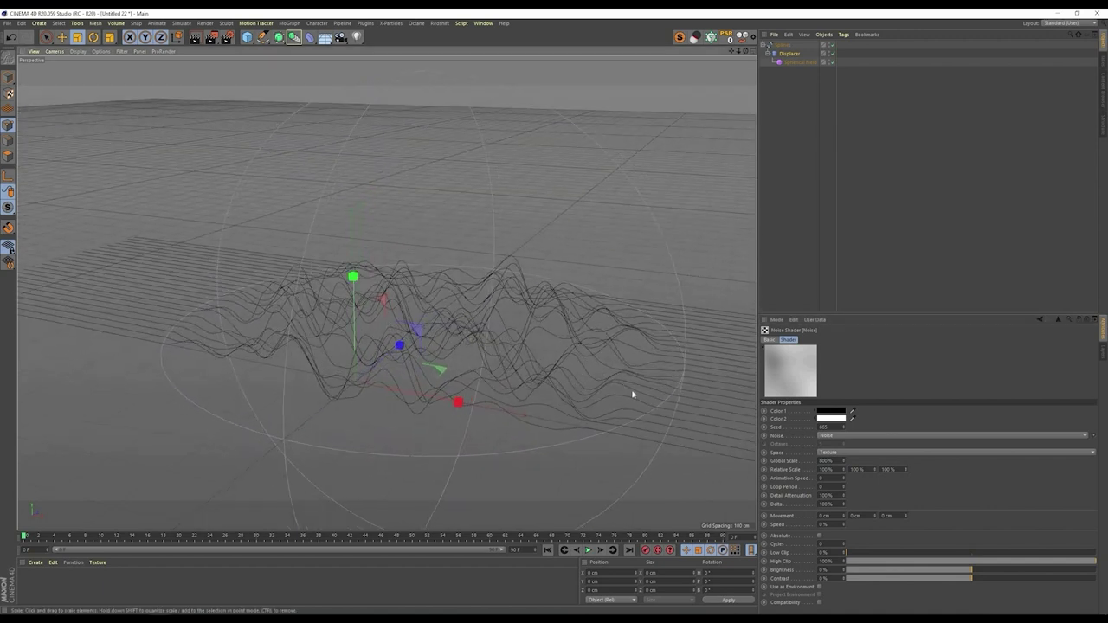
# Step: Try out the noise types from Box Noise through Mod Noise on the Displacer's Noise shader
pyautogui.click(853, 438)
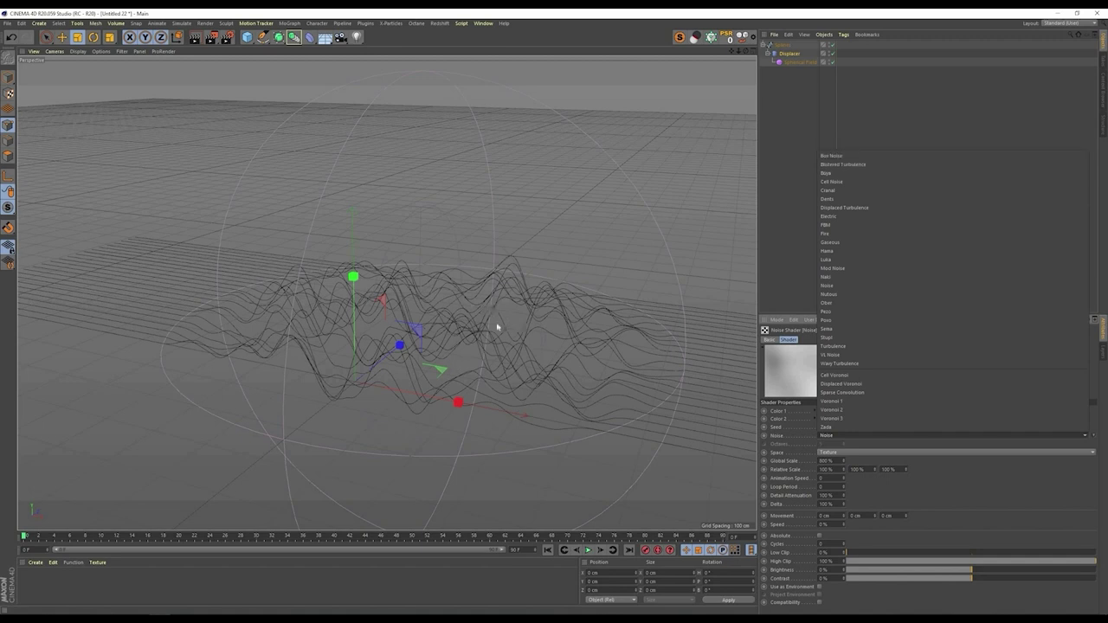
pyautogui.click(836, 156)
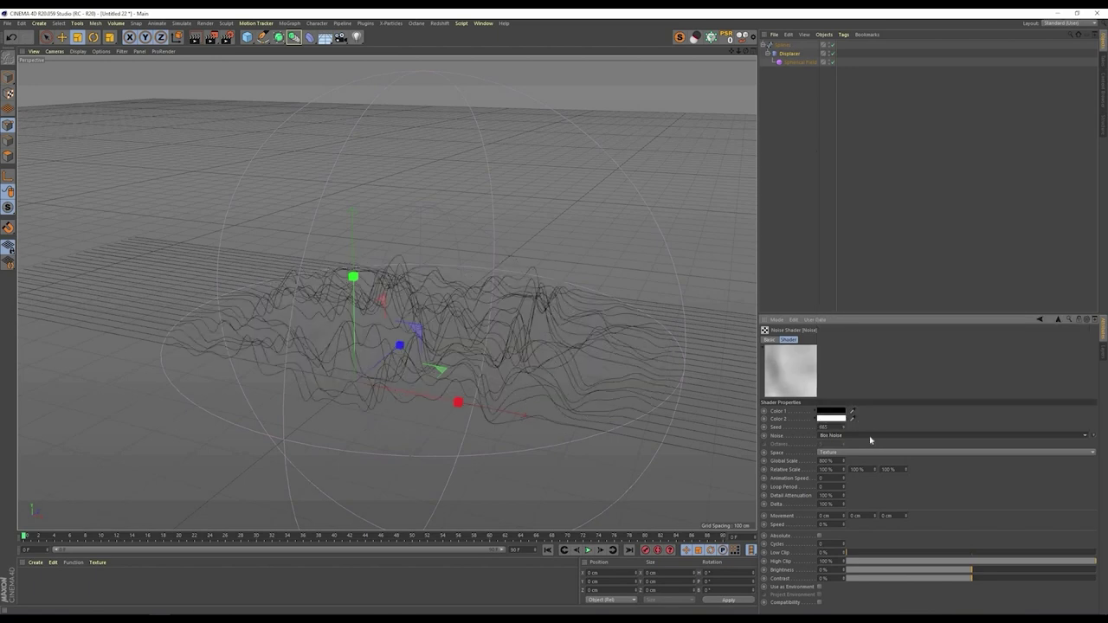
pyautogui.scroll(-1, 871, 438)
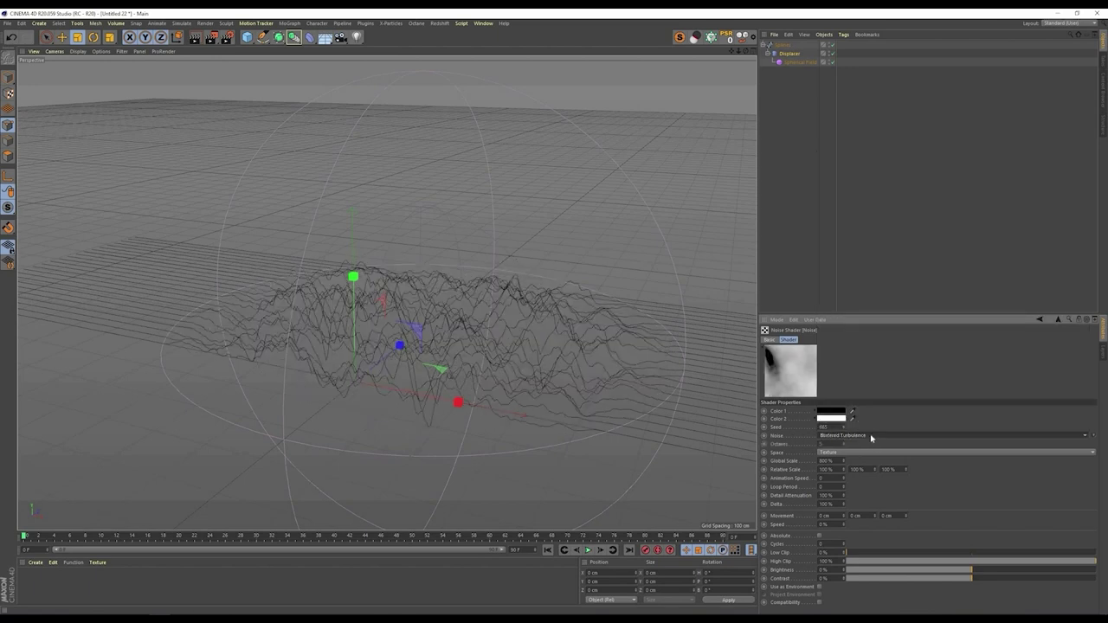
pyautogui.scroll(-1, 871, 438)
pyautogui.scroll(-3, 871, 438)
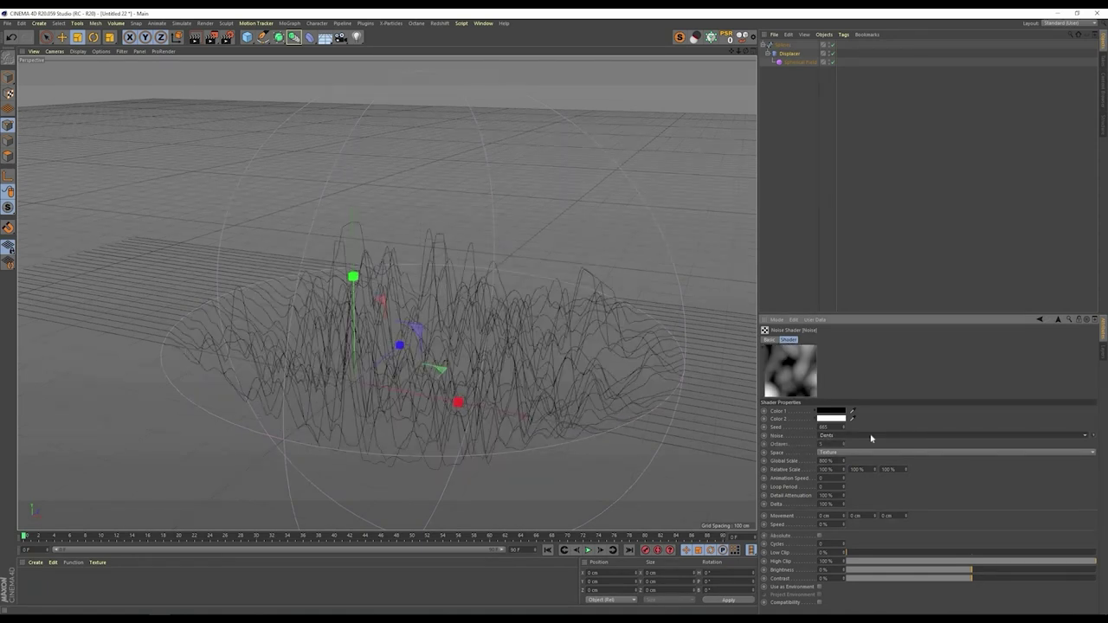
pyautogui.scroll(-1, 871, 439)
pyautogui.scroll(-1, 871, 438)
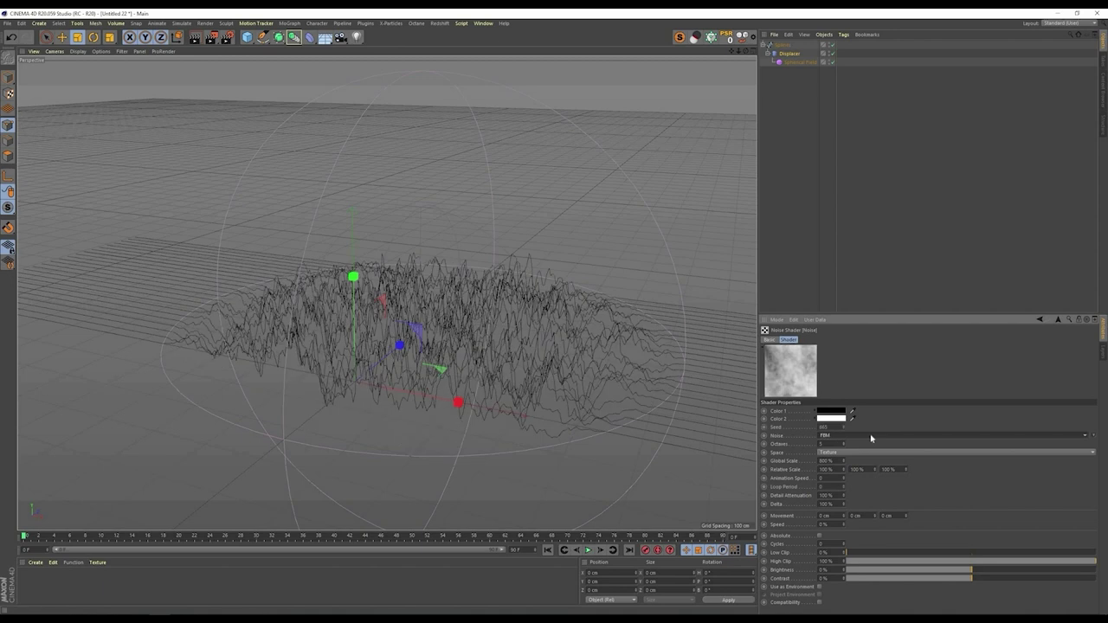
pyautogui.scroll(-1, 871, 438)
pyautogui.scroll(-3, 871, 438)
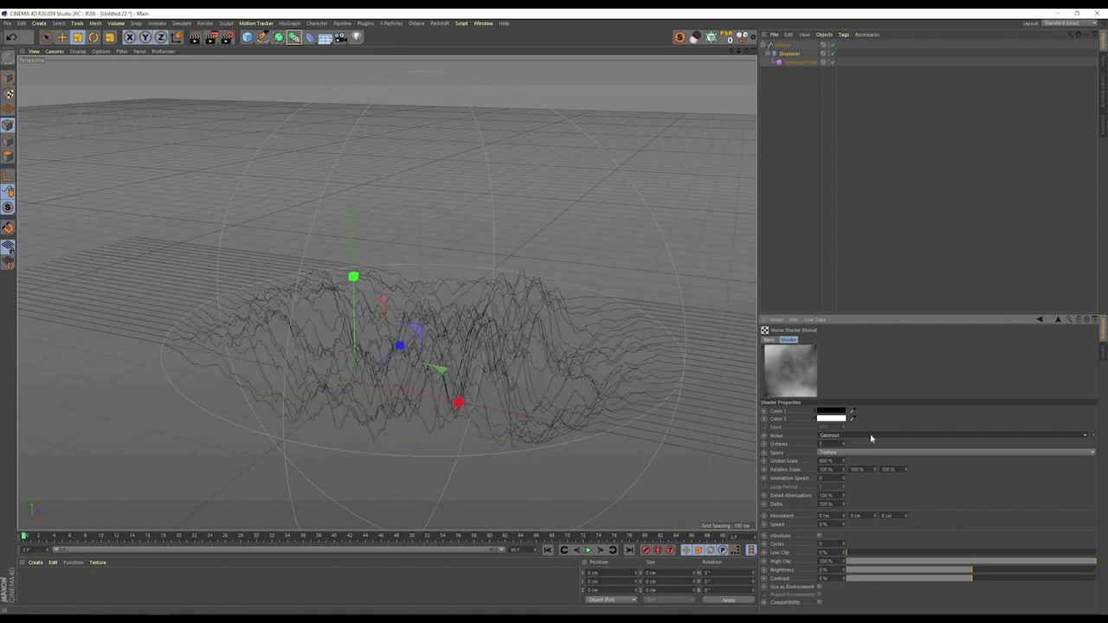
pyautogui.scroll(-1, 871, 438)
# Step: Set the Displacer's noise type to Stupl and deselect everything
pyautogui.click(871, 436)
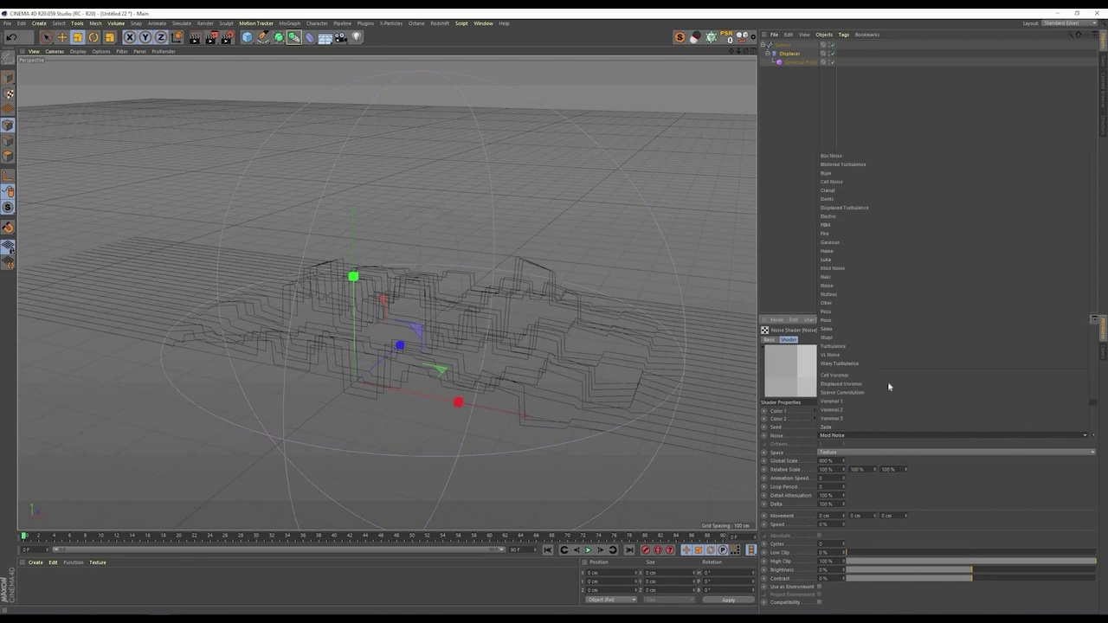
pyautogui.click(859, 338)
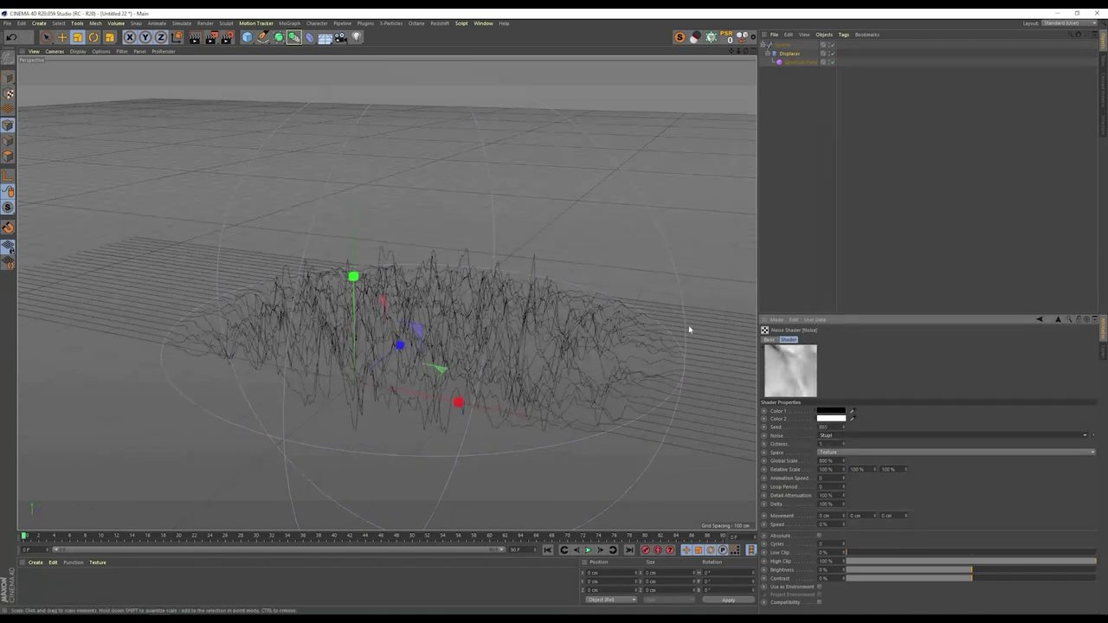
pyautogui.click(796, 156)
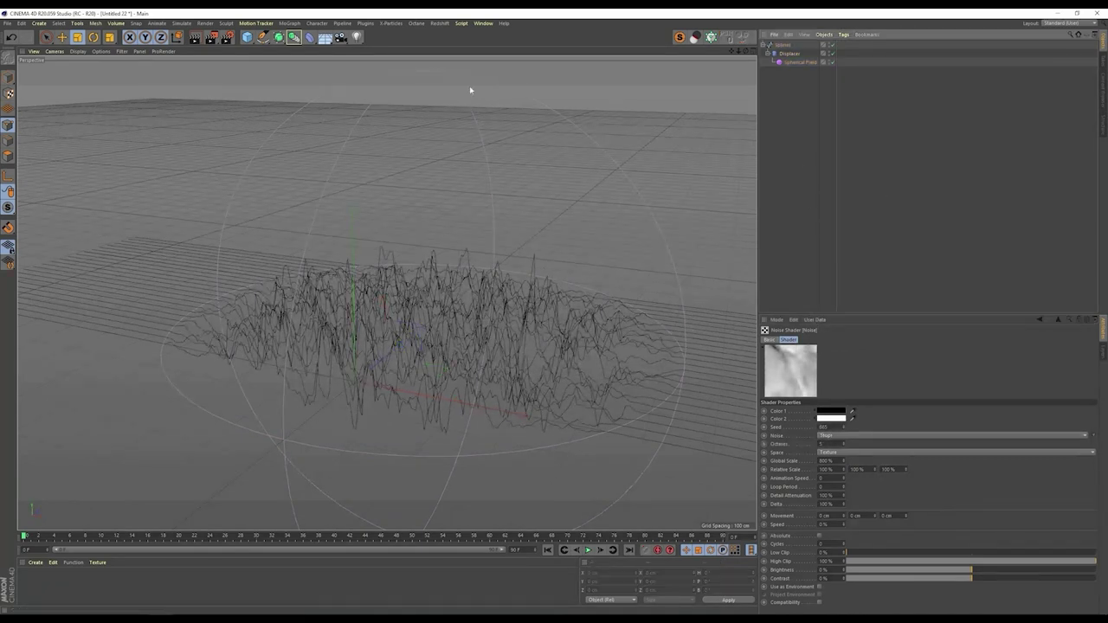
# Step: Add a camera, look through it, and set its X, Y and Z position to 0 cm
pyautogui.click(340, 38)
pyautogui.click(832, 45)
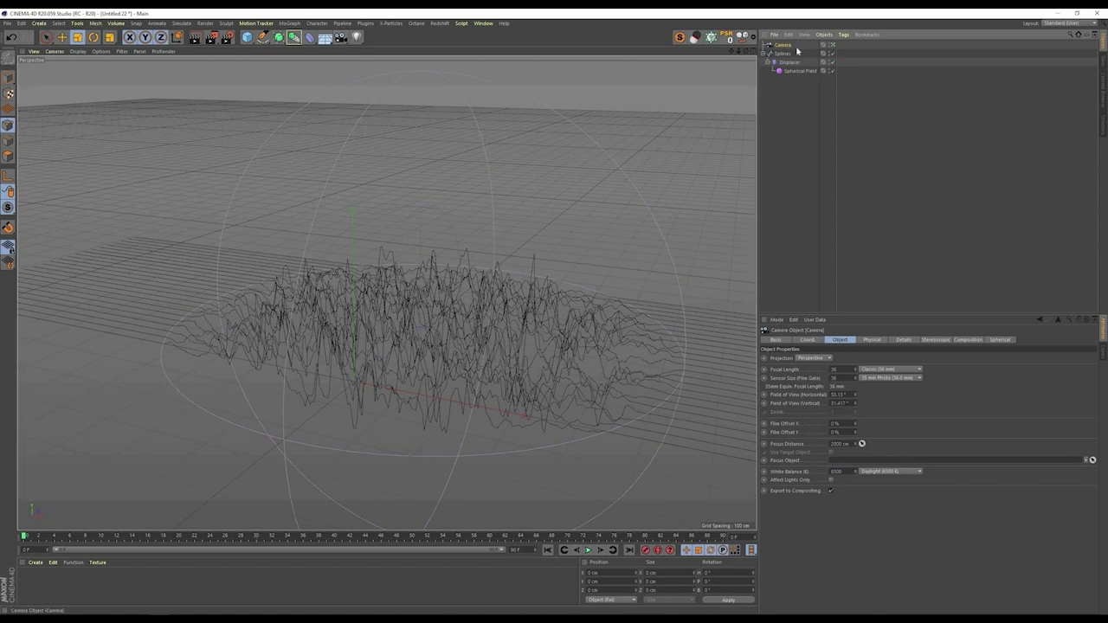
pyautogui.click(807, 340)
pyautogui.click(795, 358)
pyautogui.write('0')
pyautogui.press('Tab')
pyautogui.write('0')
pyautogui.press('Tab')
pyautogui.write('0')
pyautogui.press('Tab')
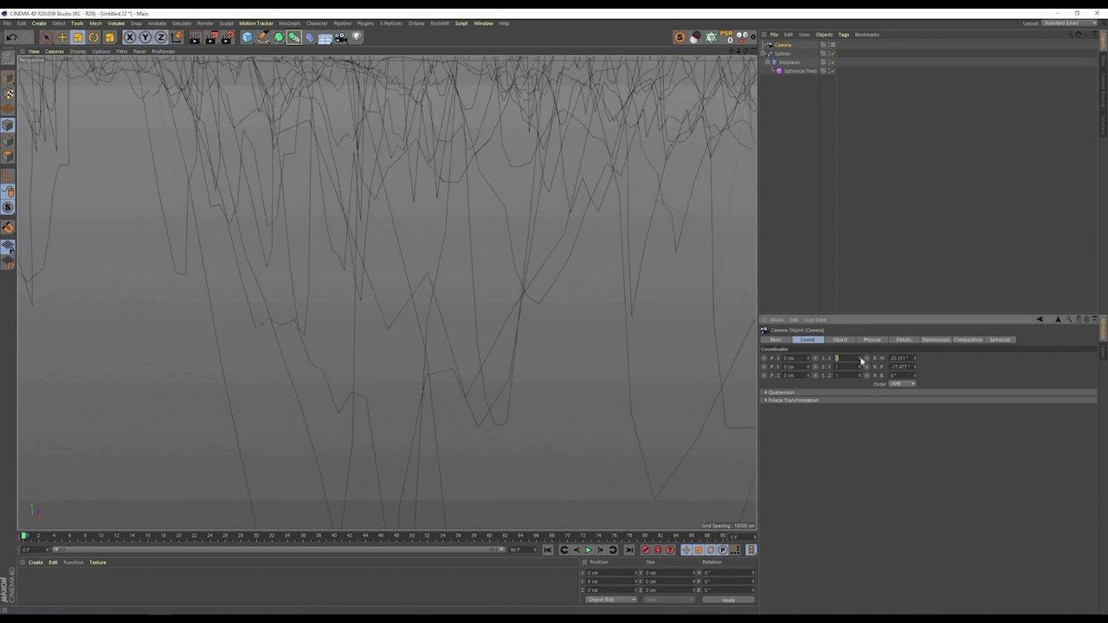
# Step: Set the camera's heading and pitch rotation to 0°
pyautogui.press('Tab')
pyautogui.press('Tab')
pyautogui.press('Tab')
pyautogui.write('0')
pyautogui.press('Tab')
pyautogui.write('0')
pyautogui.press('Tab')
# Step: Move the camera back along Z to about -810 cm so it frames the displaced lines head-on
pyautogui.moveTo(808, 376); pyautogui.dragTo(807, 520)
pyautogui.moveTo(689, 375); pyautogui.dragTo(627, 376)
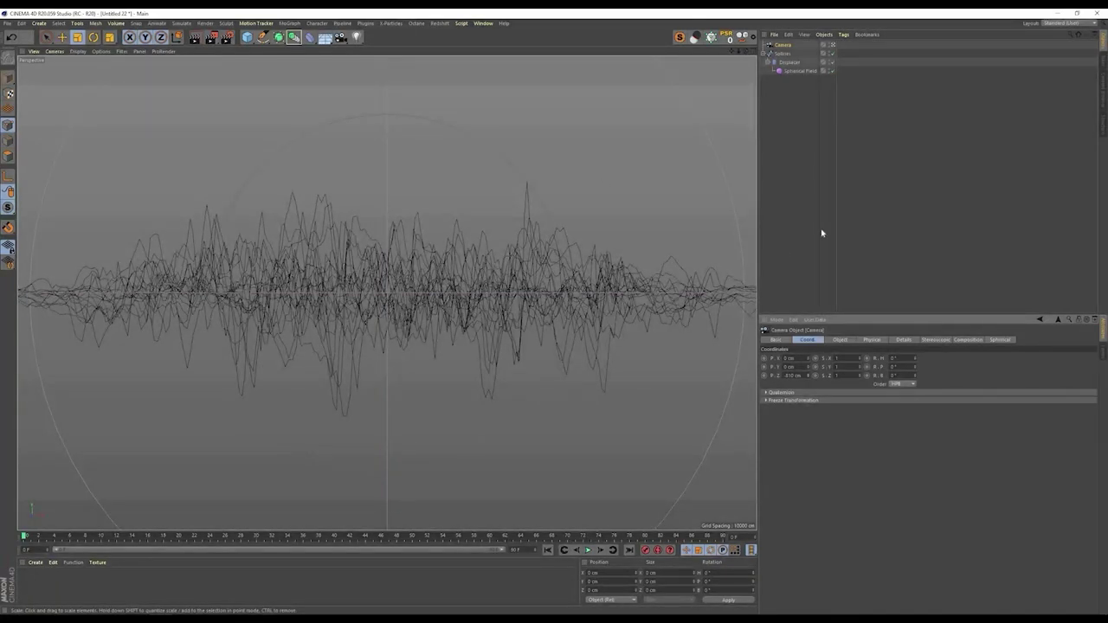
pyautogui.click(821, 199)
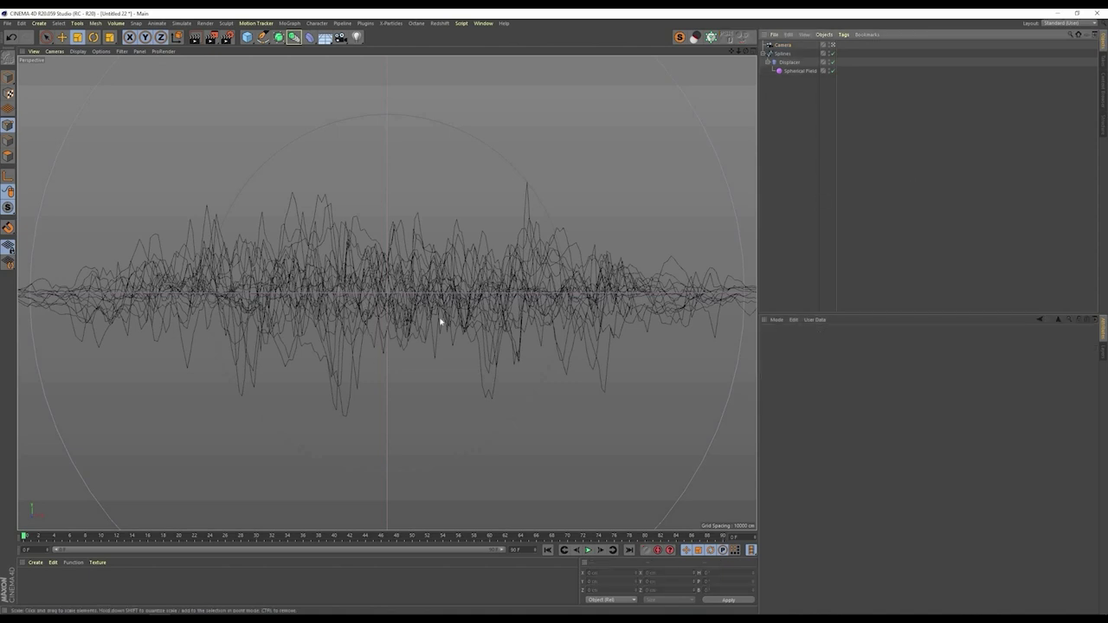
# Step: Group the spline object with its Displacer and Spherical Field under a null named Splines
pyautogui.moveTo(777, 82); pyautogui.dragTo(781, 53)
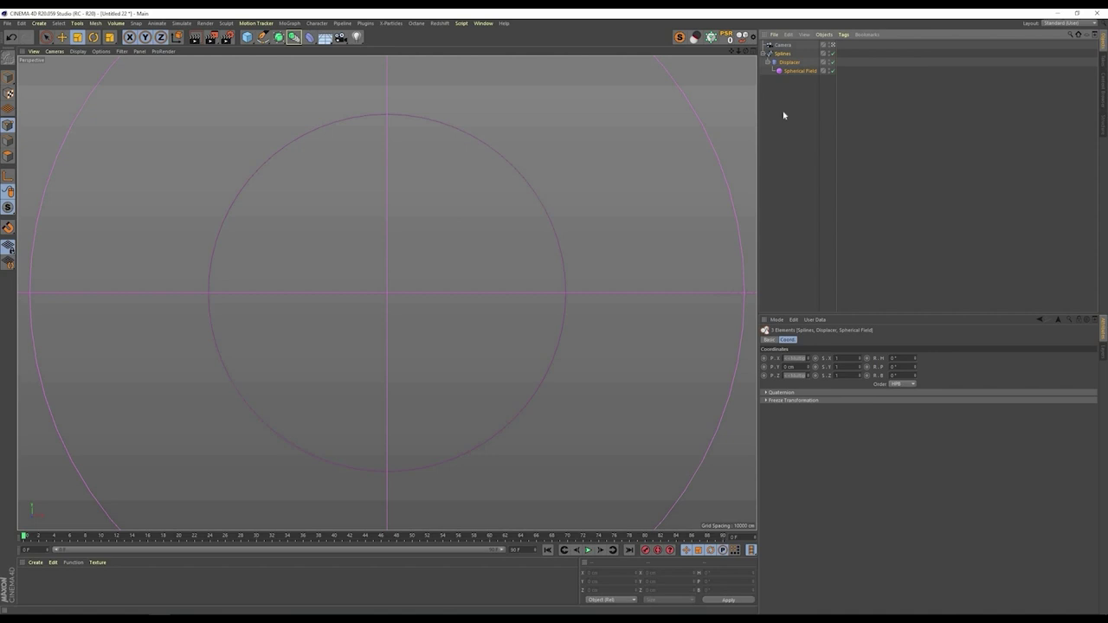
pyautogui.hotkey('alt', 'g')
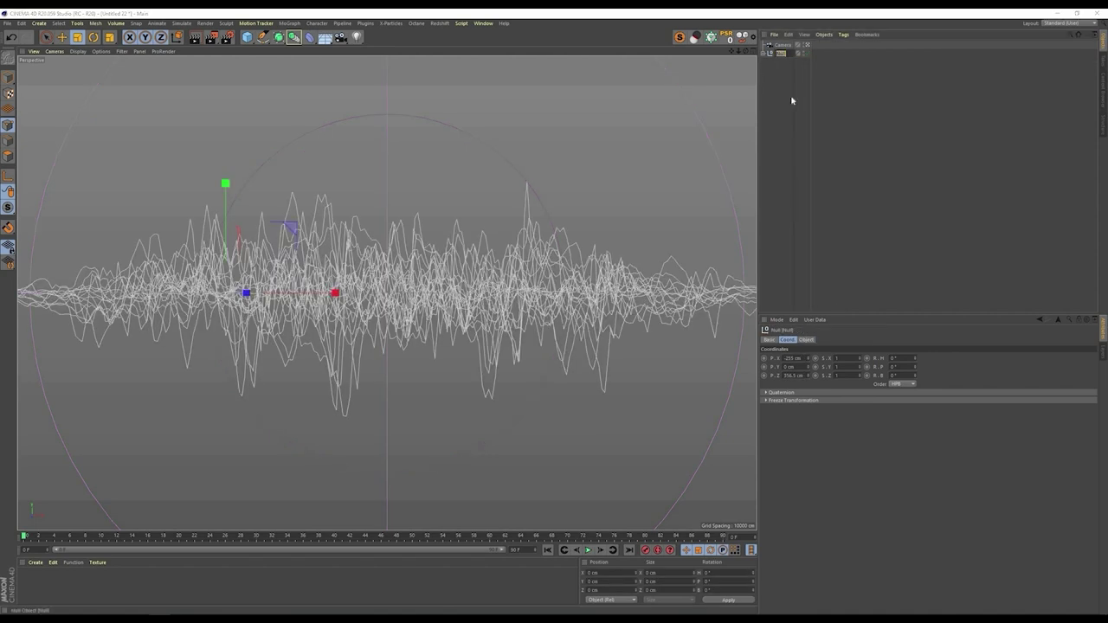
pyautogui.write('Splines')
pyautogui.press('Return')
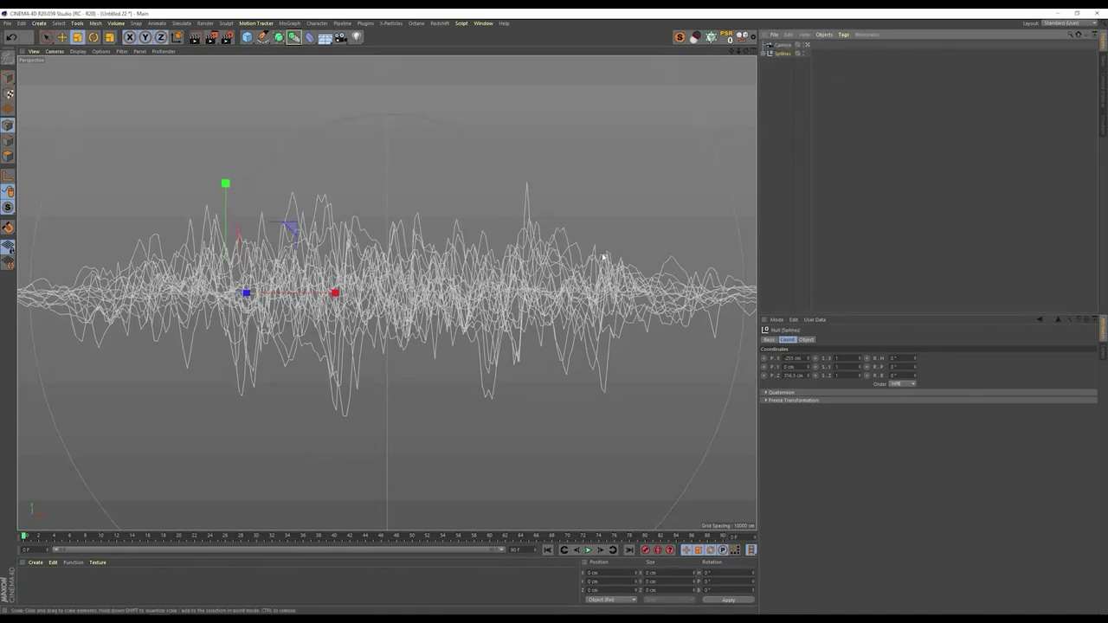
pyautogui.click(898, 149)
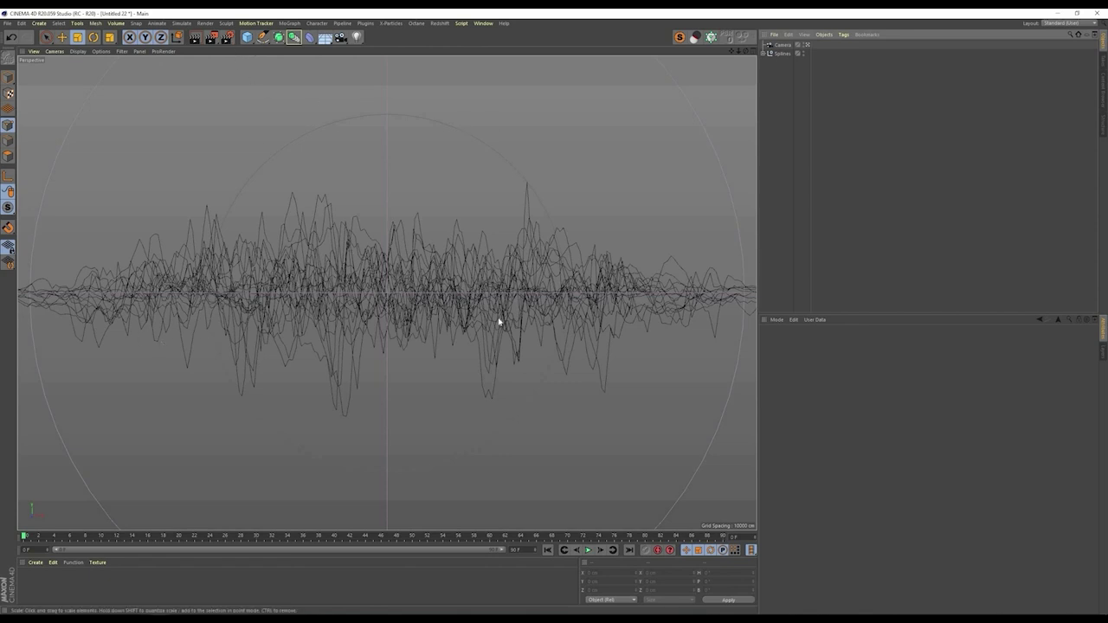
# Step: Add a Sphere primitive with a radius of 1 cm
pyautogui.click(247, 37)
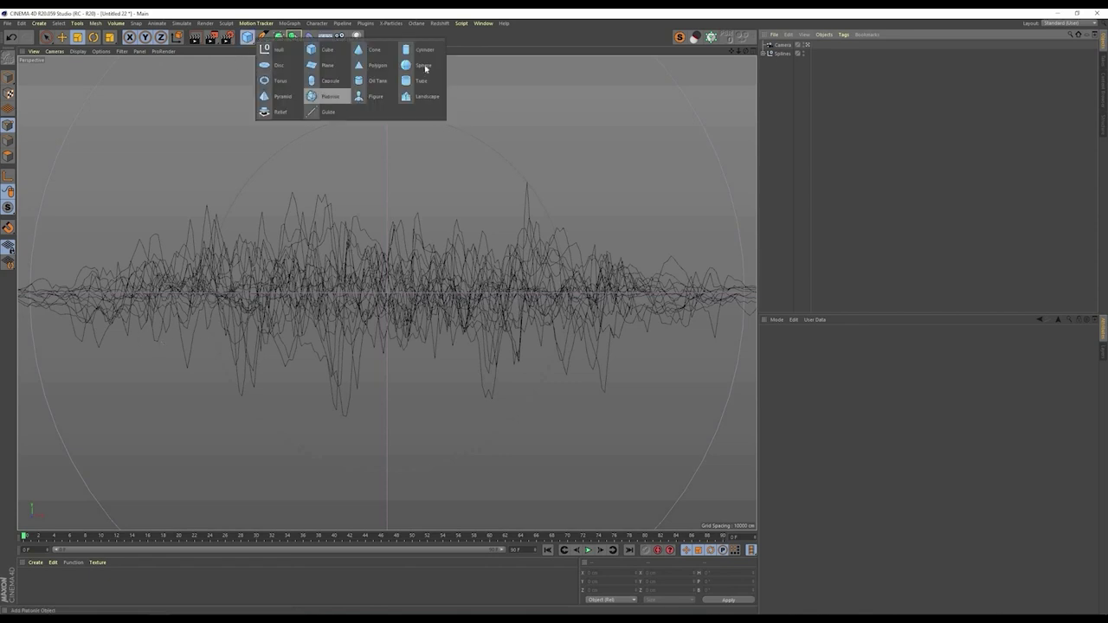
pyautogui.click(423, 64)
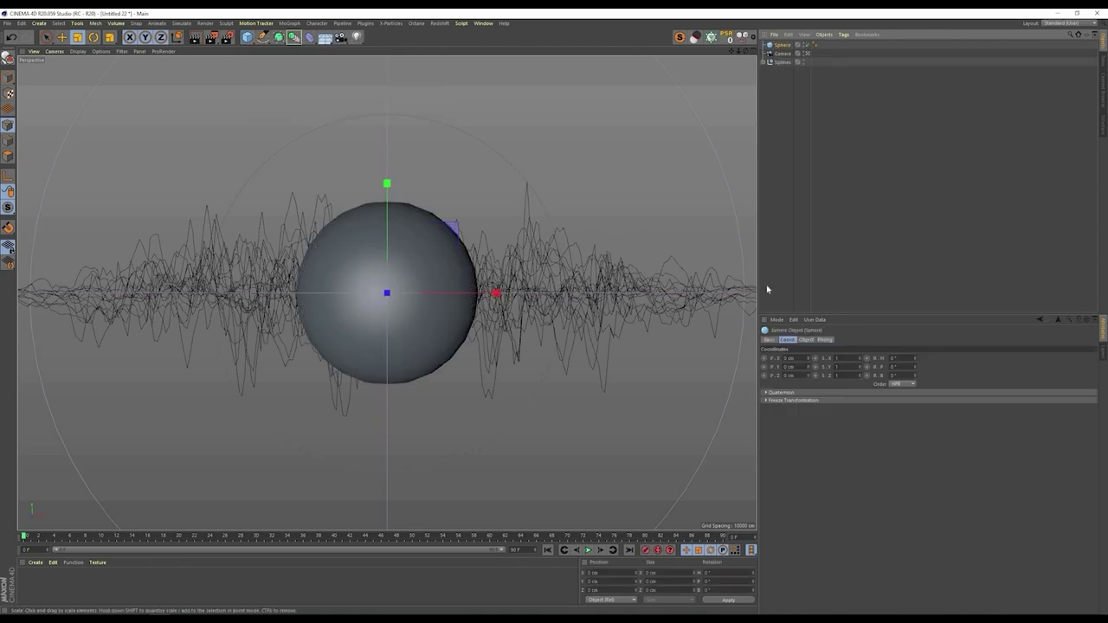
pyautogui.doubleClick(818, 358)
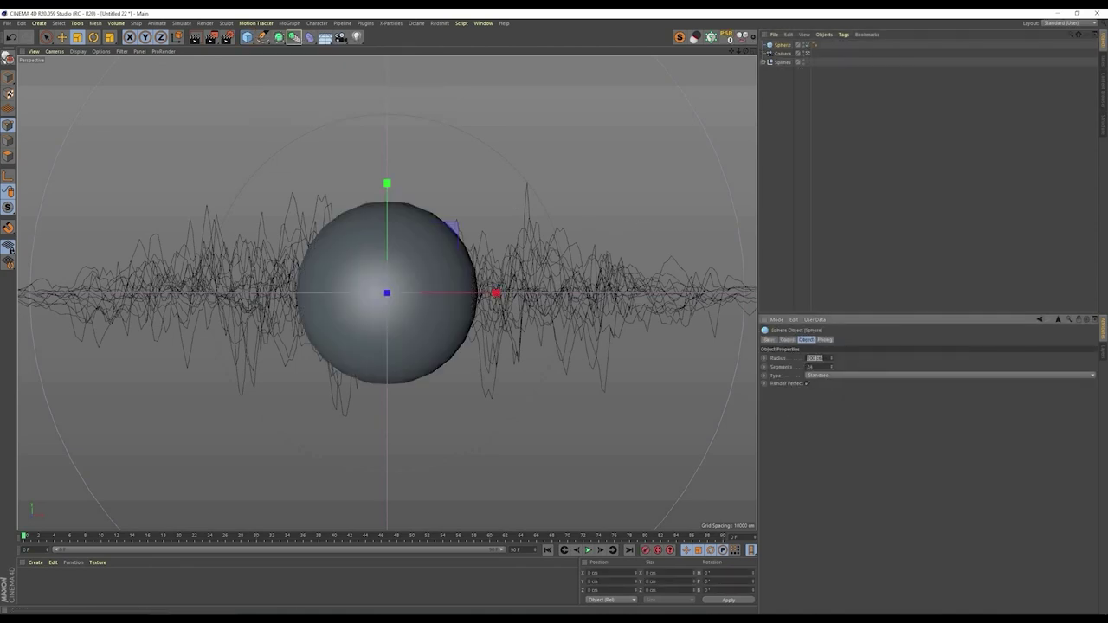
pyautogui.write('1')
pyautogui.press('Return')
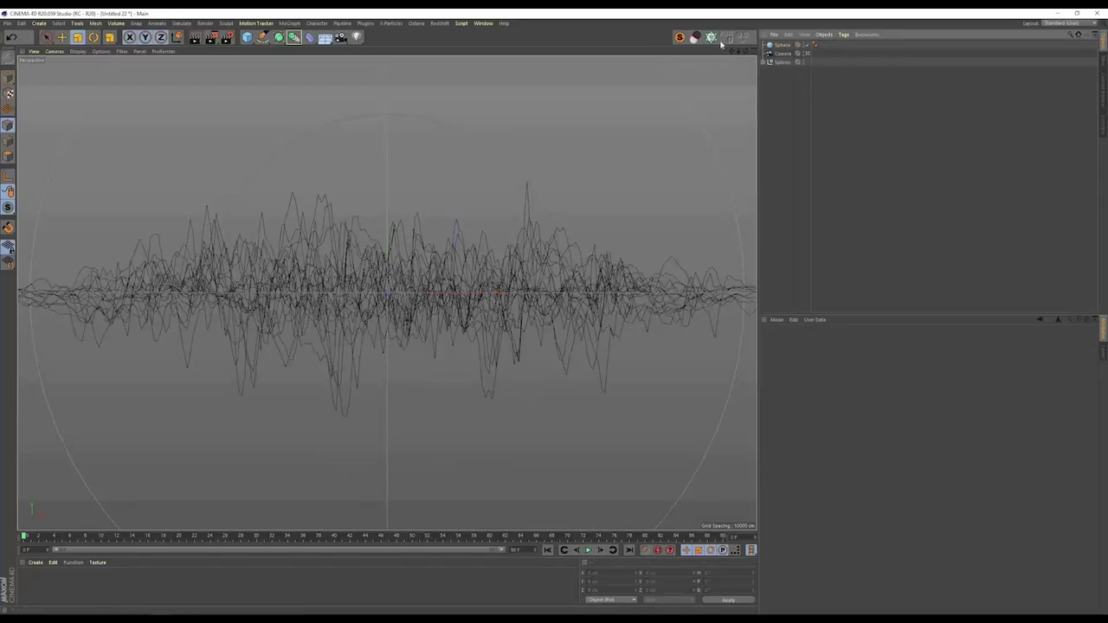
# Step: Add a Cloner, place it below the Splines group, and make the Sphere its child
pyautogui.keyDown('alt'); pyautogui.click(711, 37); pyautogui.keyUp('alt')
pyautogui.hotkey('ctrl', 'a')
pyautogui.click(794, 94)
pyautogui.click(782, 46)
pyautogui.keyDown('shift'); pyautogui.click(783, 54); pyautogui.keyUp('shift')
pyautogui.moveTo(783, 53)
pyautogui.mouseDown()
pyautogui.moveTo(786, 90)
pyautogui.moveTo(785, 66)
pyautogui.mouseUp()
pyautogui.click(786, 80)
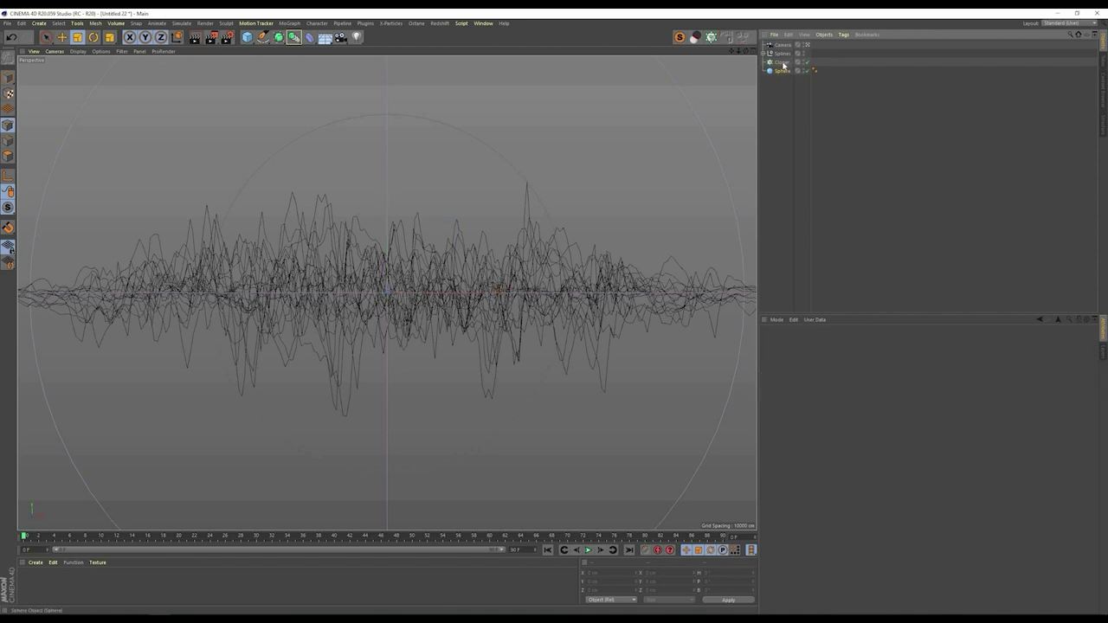
# Step: Set the Cloner's mode to Object
pyautogui.click(825, 340)
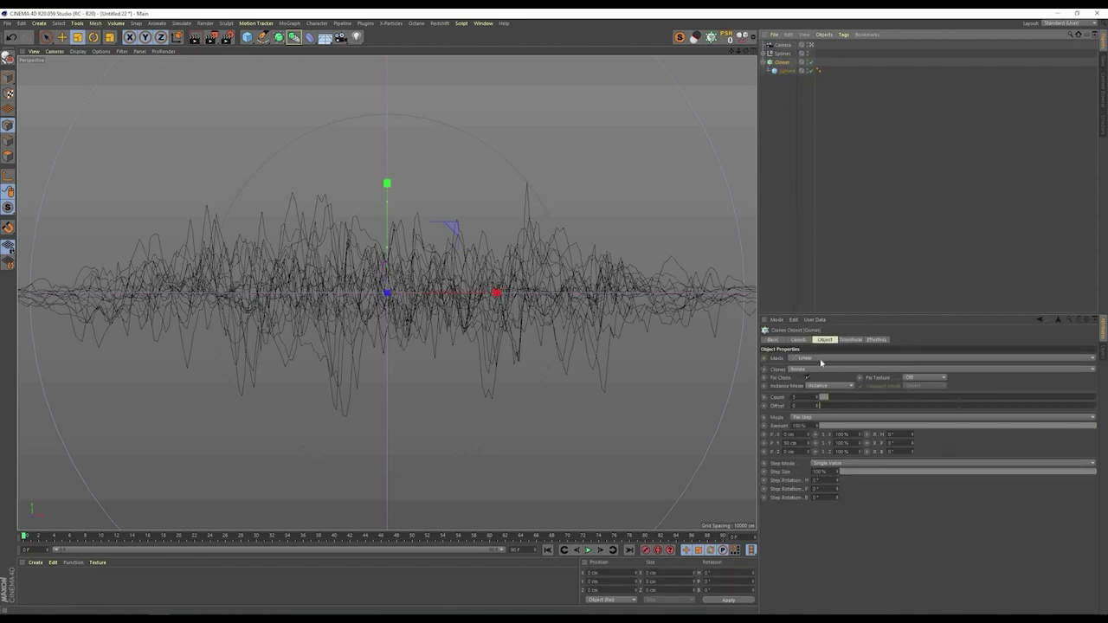
pyautogui.click(825, 358)
pyautogui.click(816, 363)
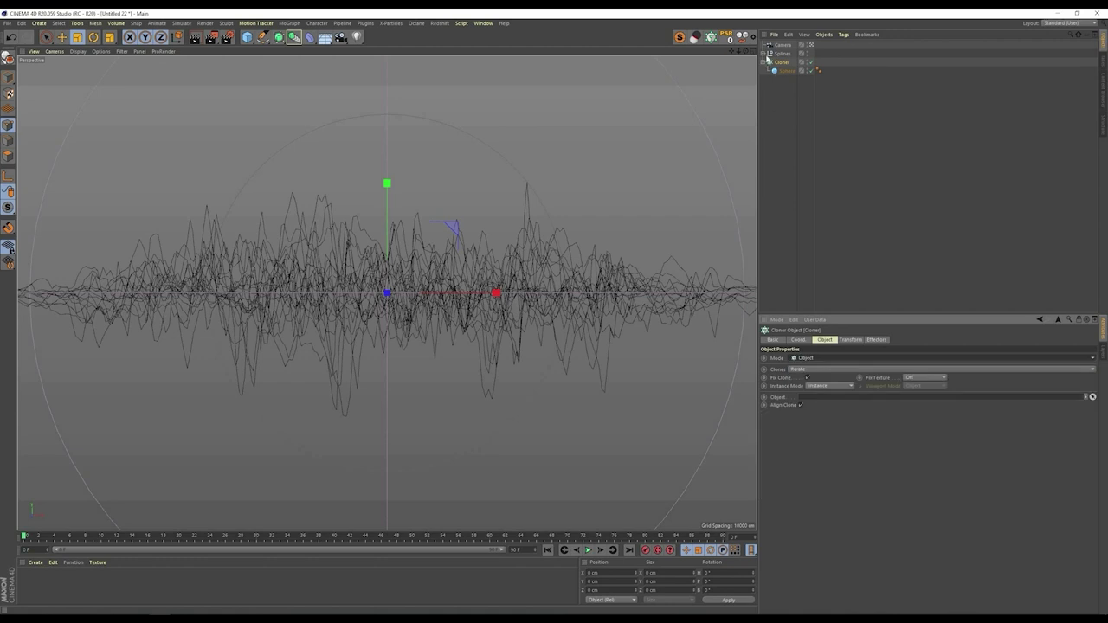
# Step: Link the spline object inside the Splines group as the Cloner's target object and raise the clone count
pyautogui.click(765, 54)
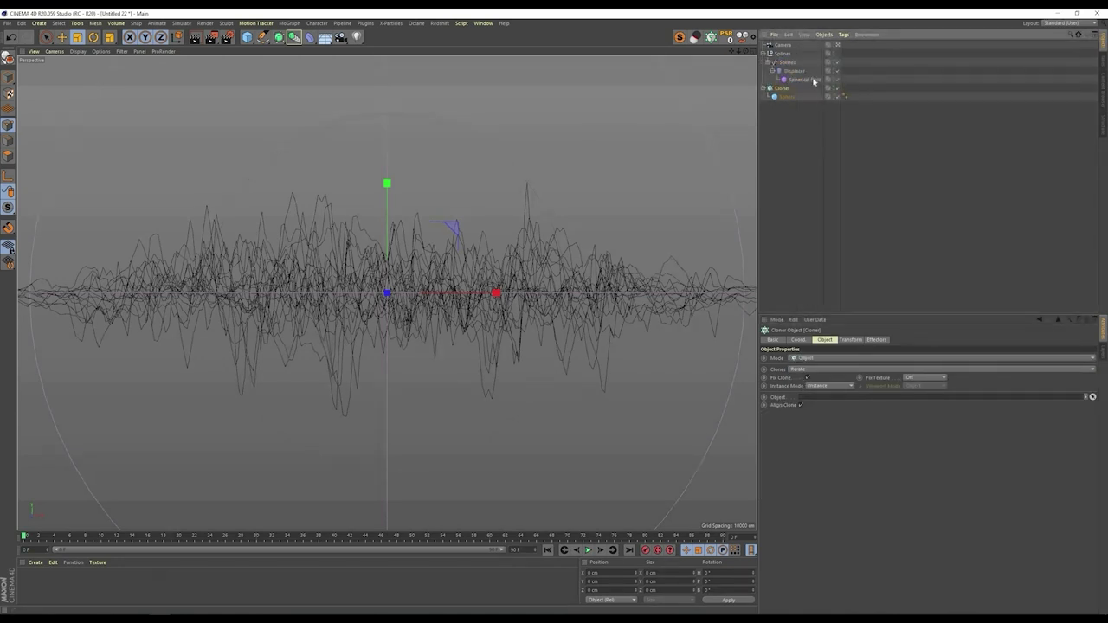
pyautogui.moveTo(796, 66); pyautogui.dragTo(815, 400)
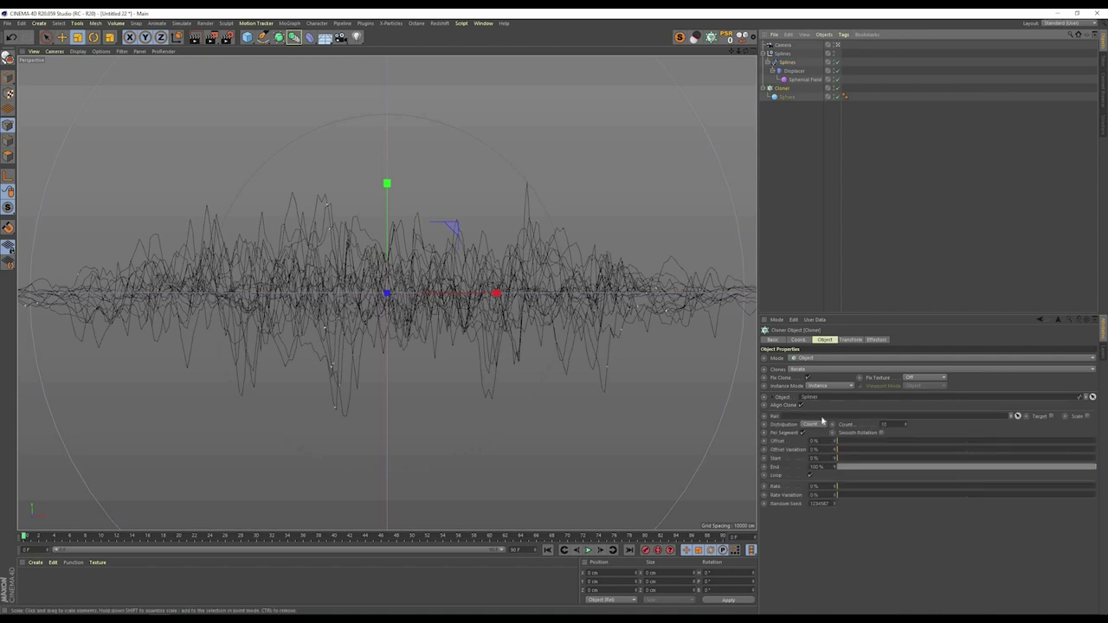
pyautogui.moveTo(906, 424)
pyautogui.mouseDown()
pyautogui.moveTo(906, 399)
pyautogui.moveTo(906, 421)
pyautogui.moveTo(905, 409)
pyautogui.mouseUp()
# Step: Add a Random effector for the sphere Cloner and place it below the Cloner in the object list
pyautogui.hotkey('shift', 'c')
pyautogui.write('random')
pyautogui.press('Return')
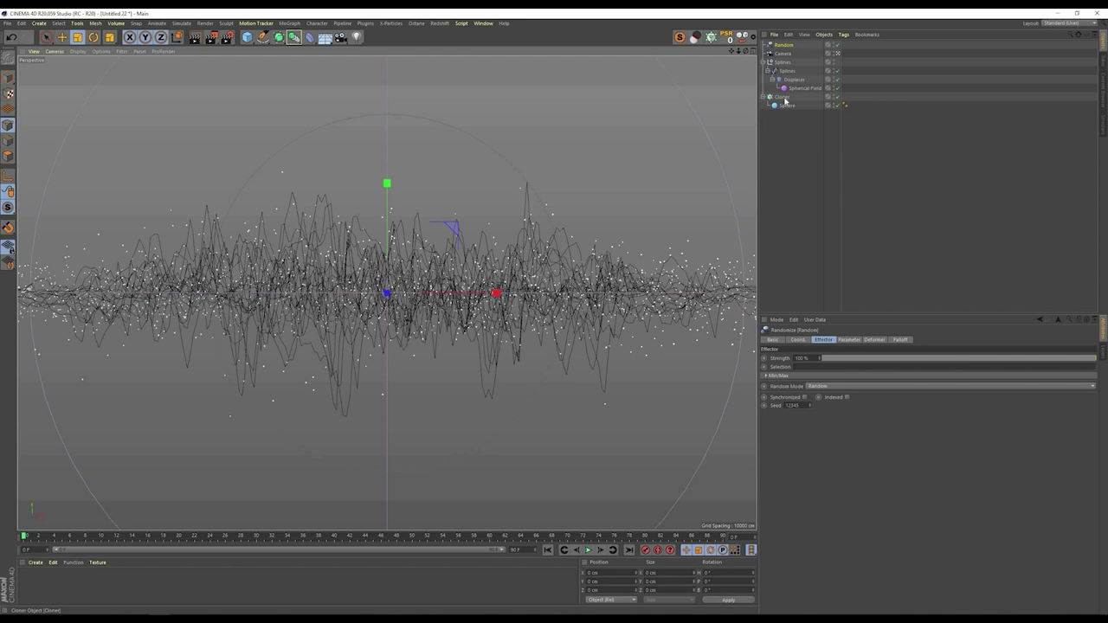
pyautogui.moveTo(827, 230); pyautogui.dragTo(828, 232)
# Step: Make the Random effector vary the spheres' scale uniformly and turn off its position variation
pyautogui.click(848, 339)
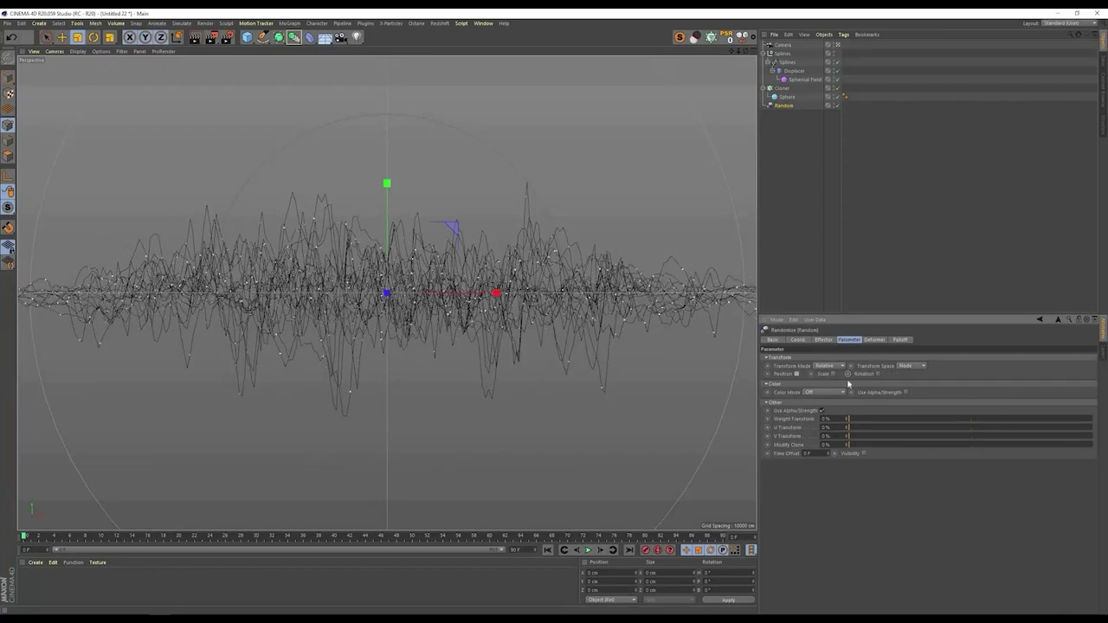
pyautogui.click(833, 373)
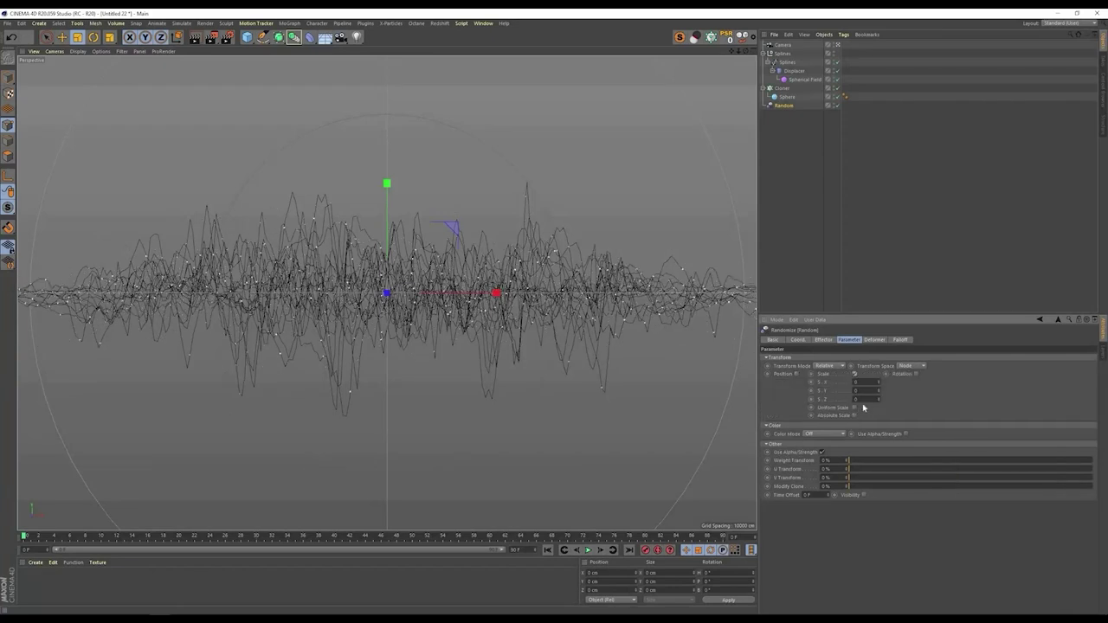
pyautogui.click(856, 407)
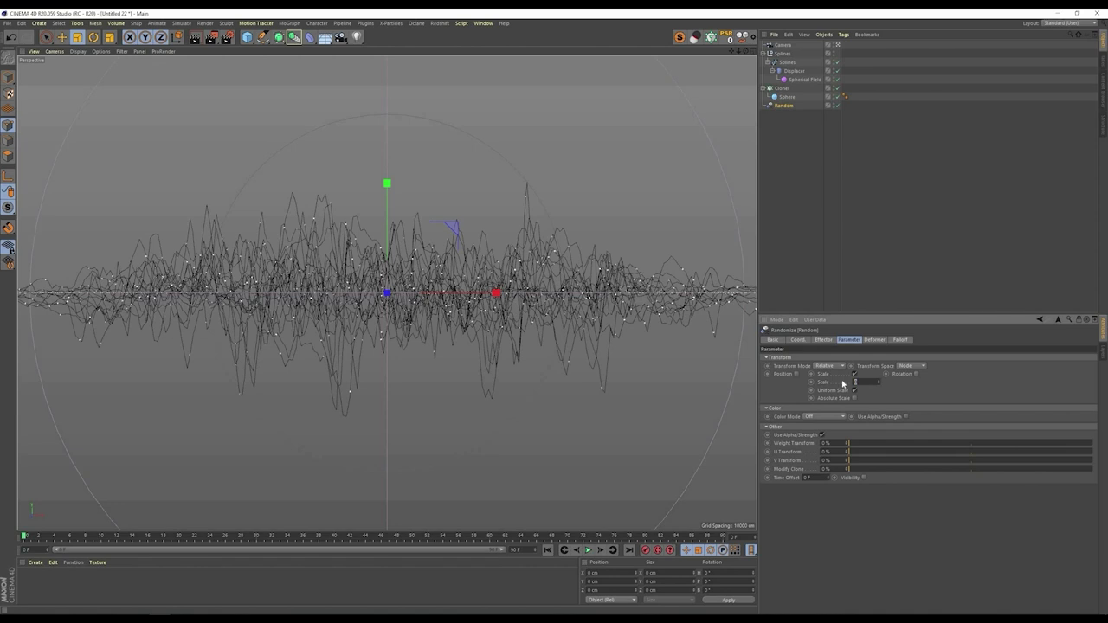
pyautogui.press('Return')
# Step: Open the Displacer's Noise shader settings and play the animation to preview the moving splines and spheres
pyautogui.click(798, 73)
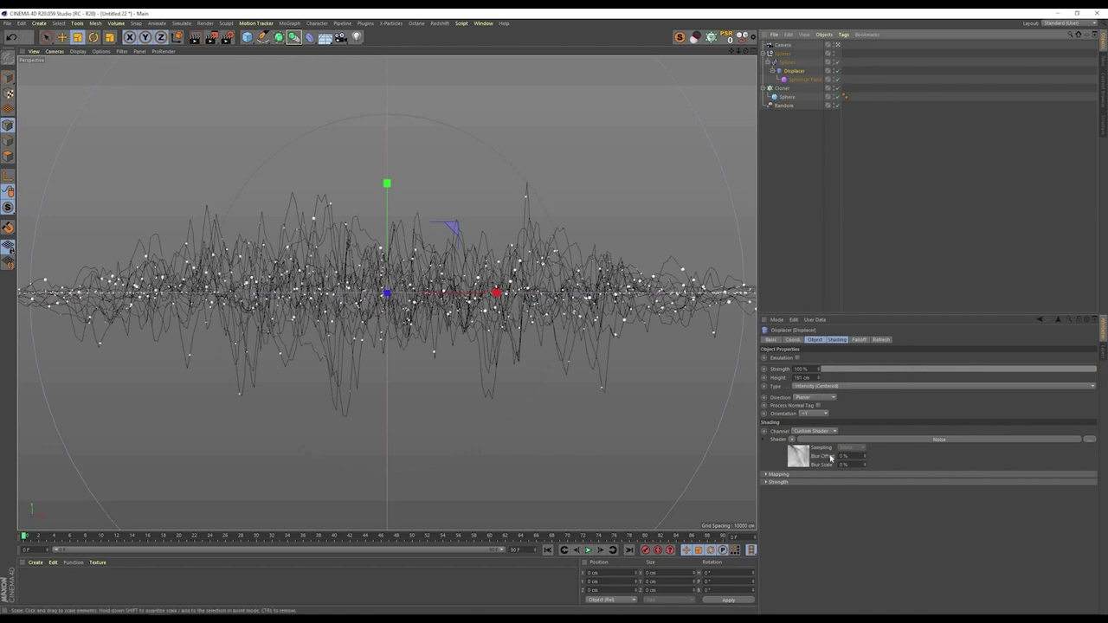
pyautogui.click(810, 459)
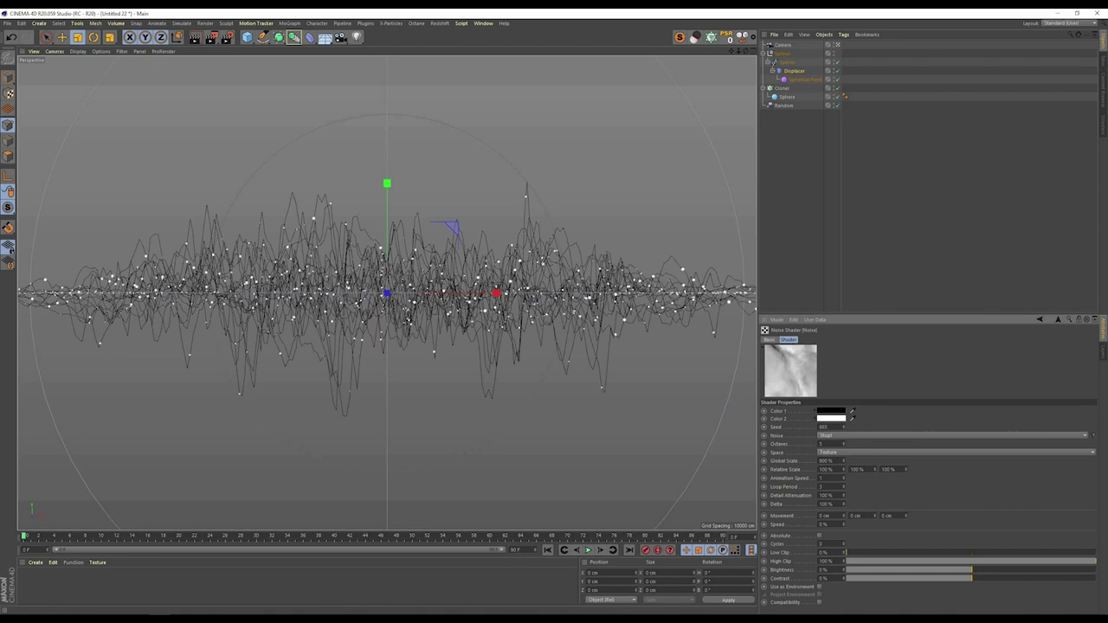
pyautogui.click(592, 551)
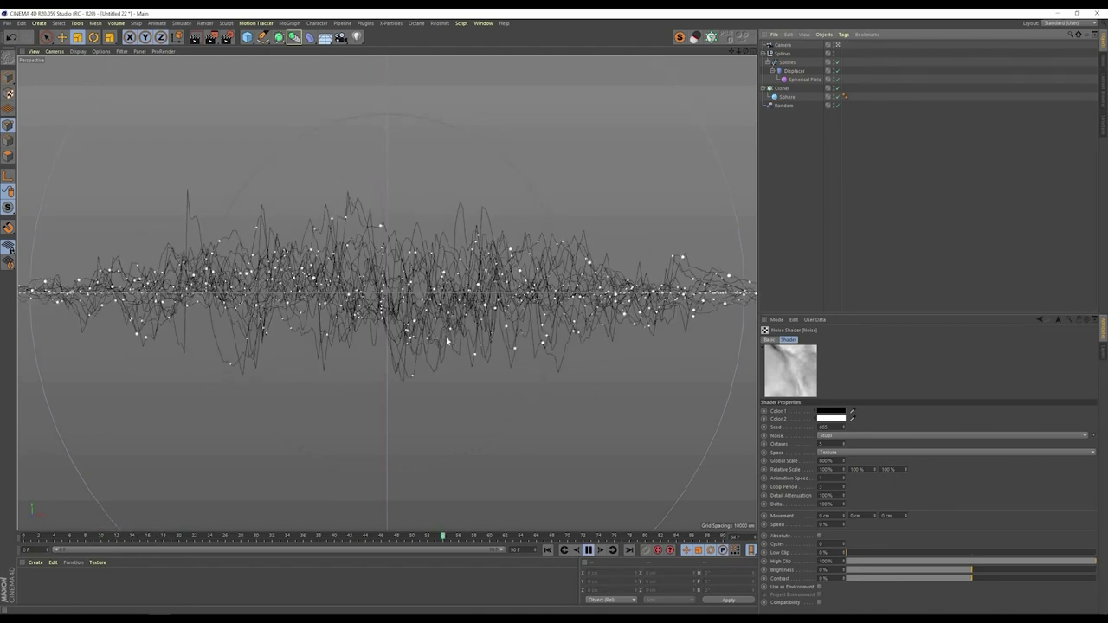
pyautogui.click(588, 550)
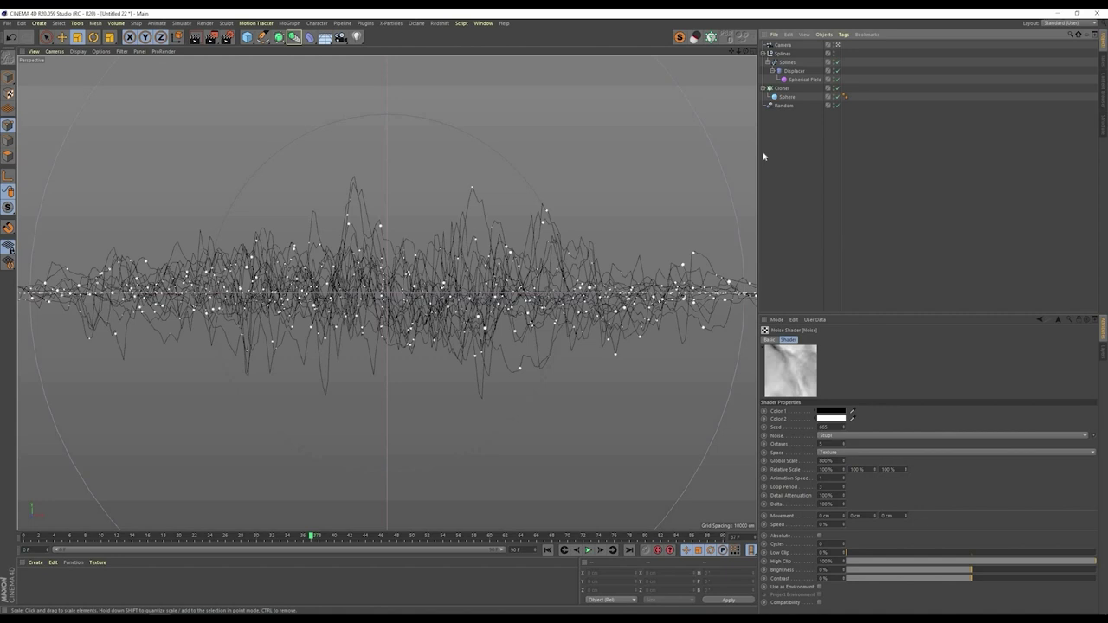
# Step: Group the Cloner, its Sphere and the Random effector under a null named Spheres
pyautogui.click(764, 54)
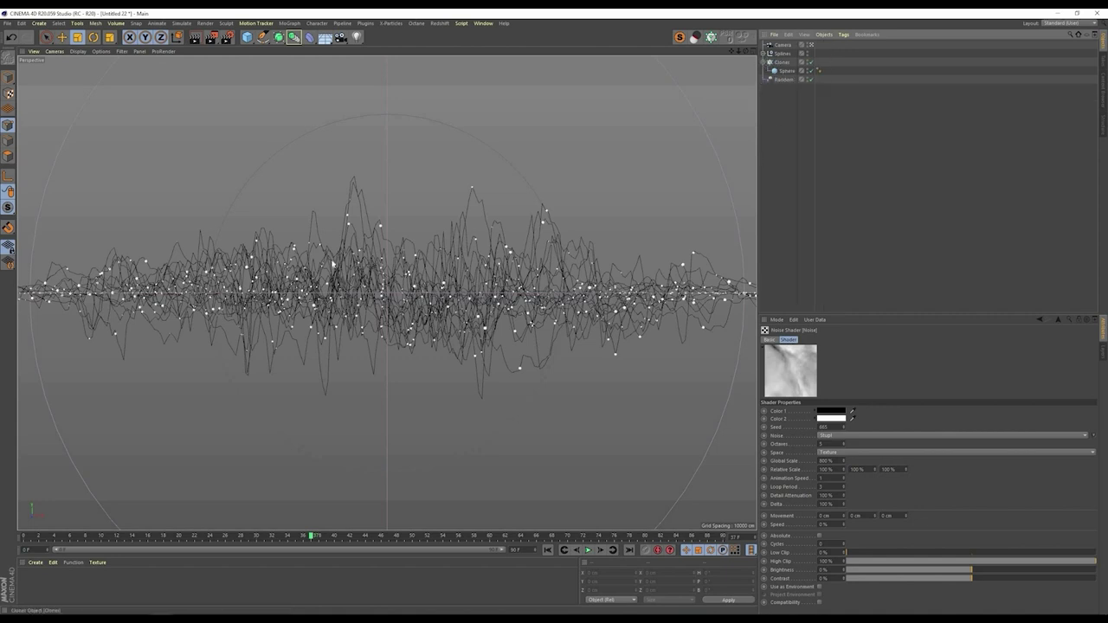
pyautogui.click(764, 62)
pyautogui.keyDown('ctrl'); pyautogui.click(782, 71); pyautogui.keyUp('ctrl')
pyautogui.hotkey('alt', 'g')
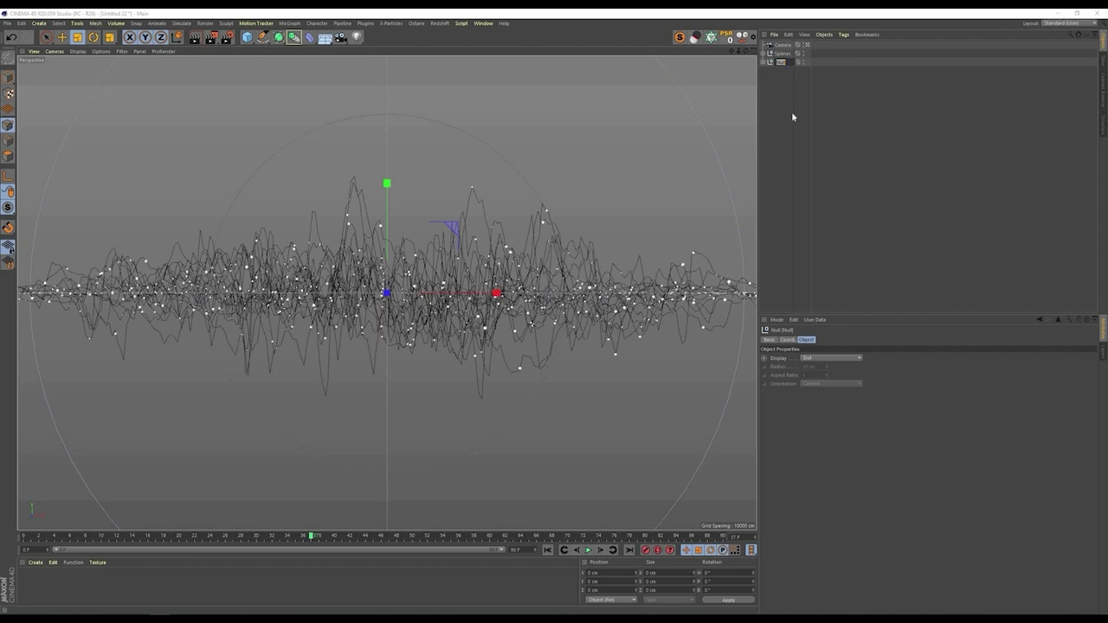
pyautogui.write('spheres')
pyautogui.press('Return')
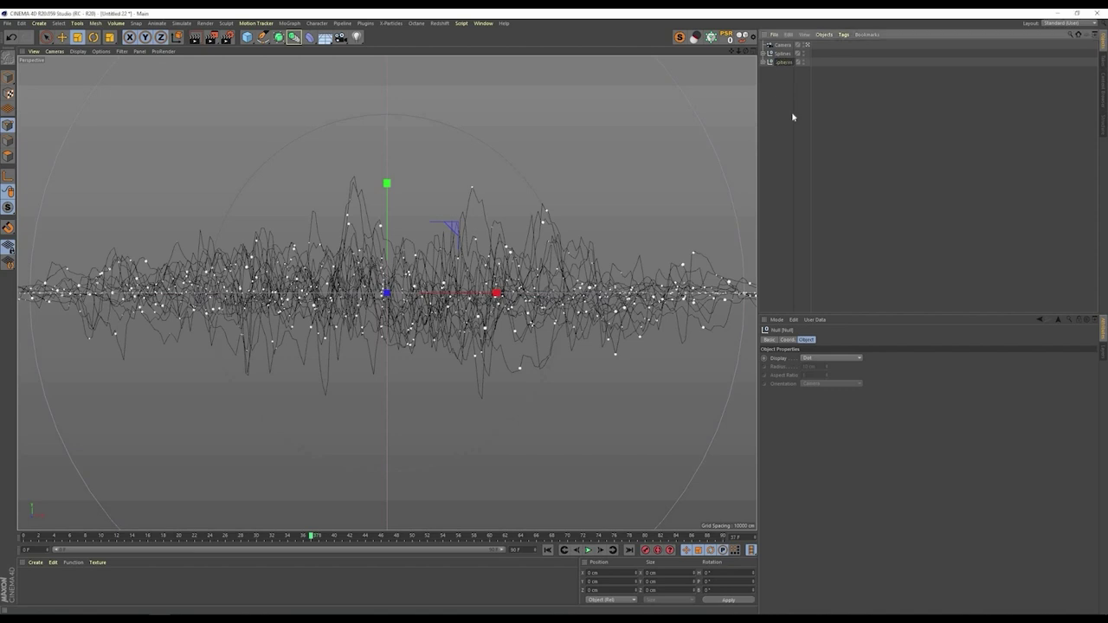
pyautogui.click(794, 101)
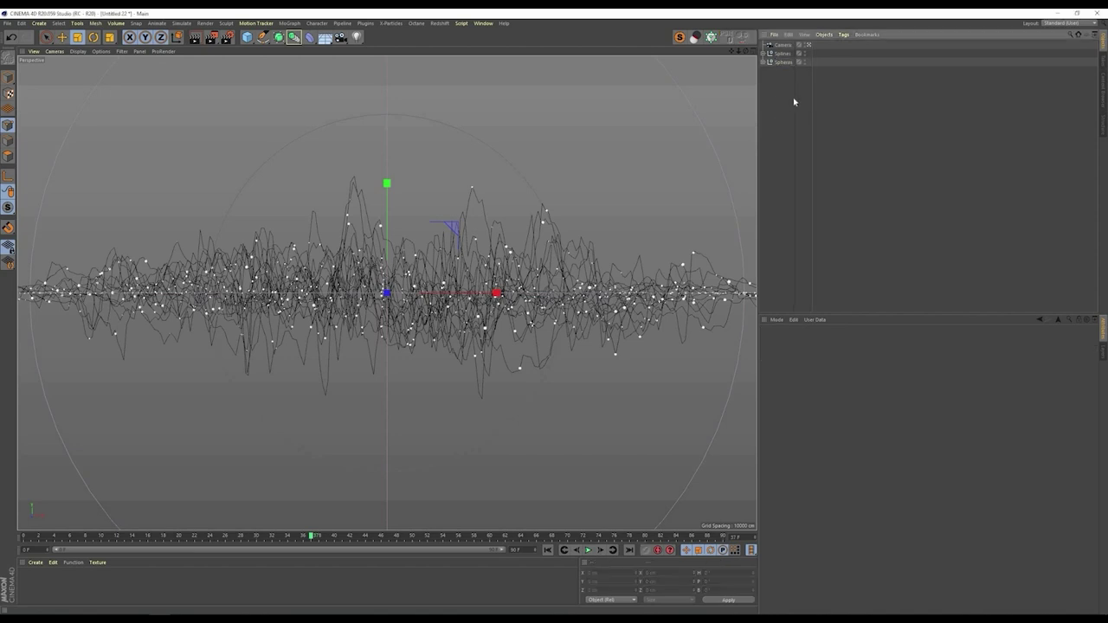
# Step: Hide the Splines and Spheres groups in the viewport and leave the scene camera's view
pyautogui.click(804, 52)
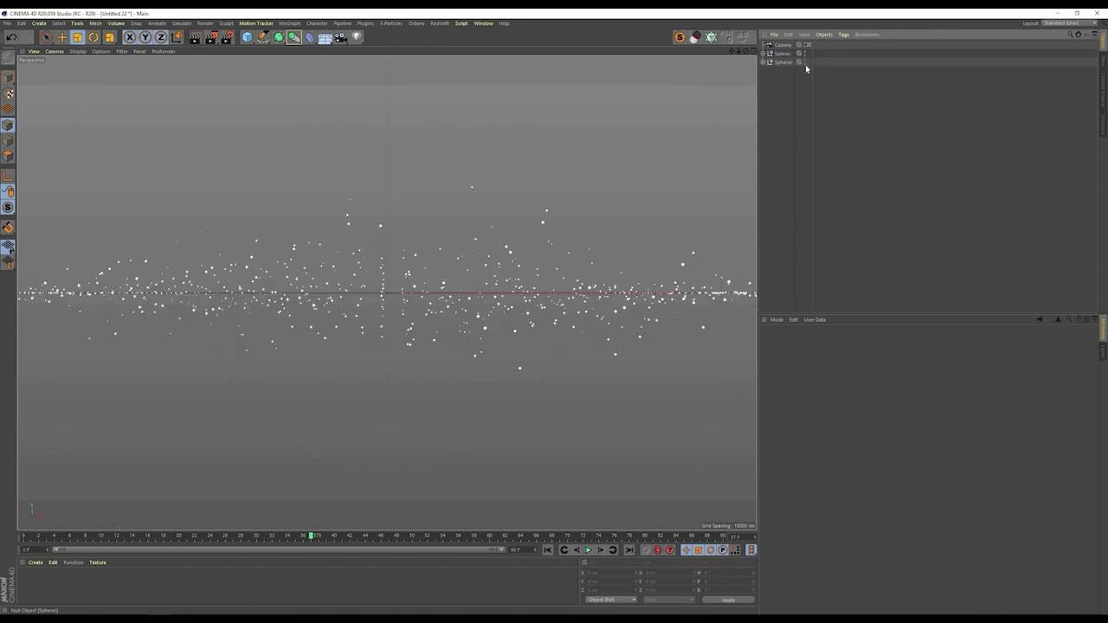
pyautogui.click(804, 62)
pyautogui.click(809, 45)
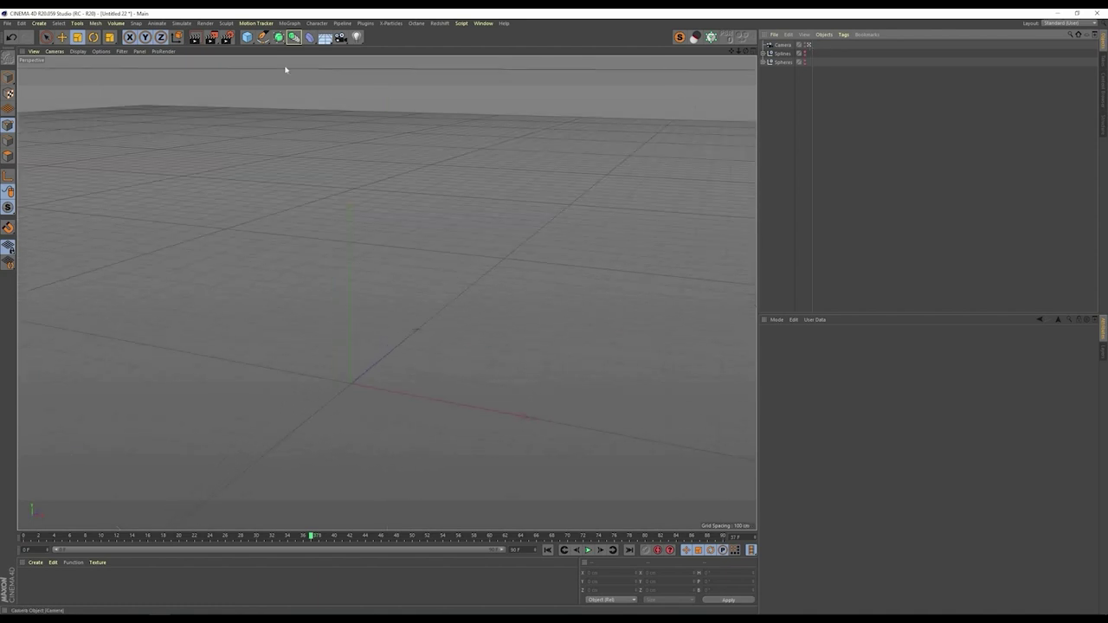
# Step: Add a Cube and narrow it into a vertical bar about 13 cm by 200 cm by 20 cm
pyautogui.scroll(-1, 250, 89)
pyautogui.click(247, 37)
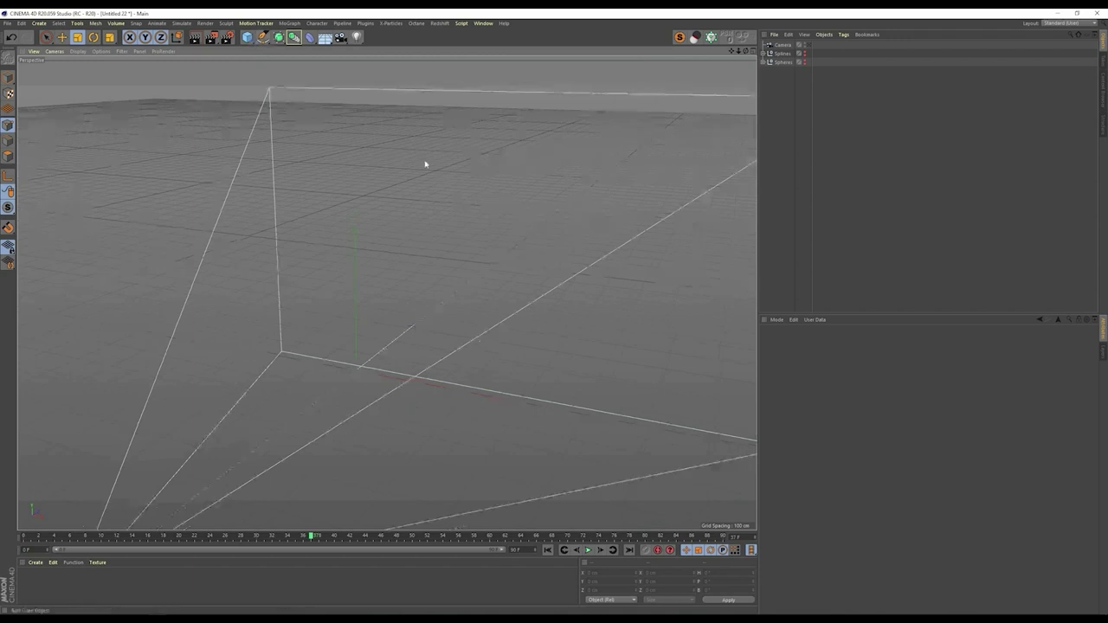
pyautogui.keyDown('alt'); pyautogui.moveTo(399, 381); pyautogui.dragTo(459, 312, button='middle'); pyautogui.keyUp('alt')
pyautogui.keyDown('alt'); pyautogui.moveTo(448, 302); pyautogui.dragTo(431, 301, button='right'); pyautogui.keyUp('alt')
pyautogui.scroll(2, 433, 302)
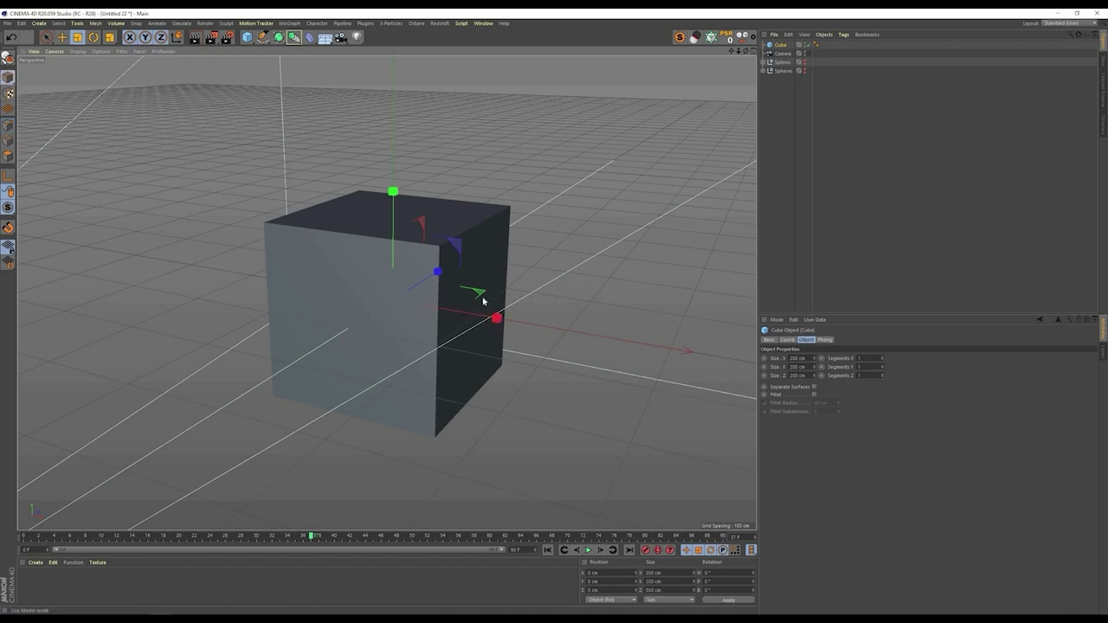
pyautogui.moveTo(472, 305); pyautogui.dragTo(397, 300)
# Step: Add a small 14.4 cm cube and place one copy about 120 cm above and another 120 cm below the bar's centre
pyautogui.click(247, 38)
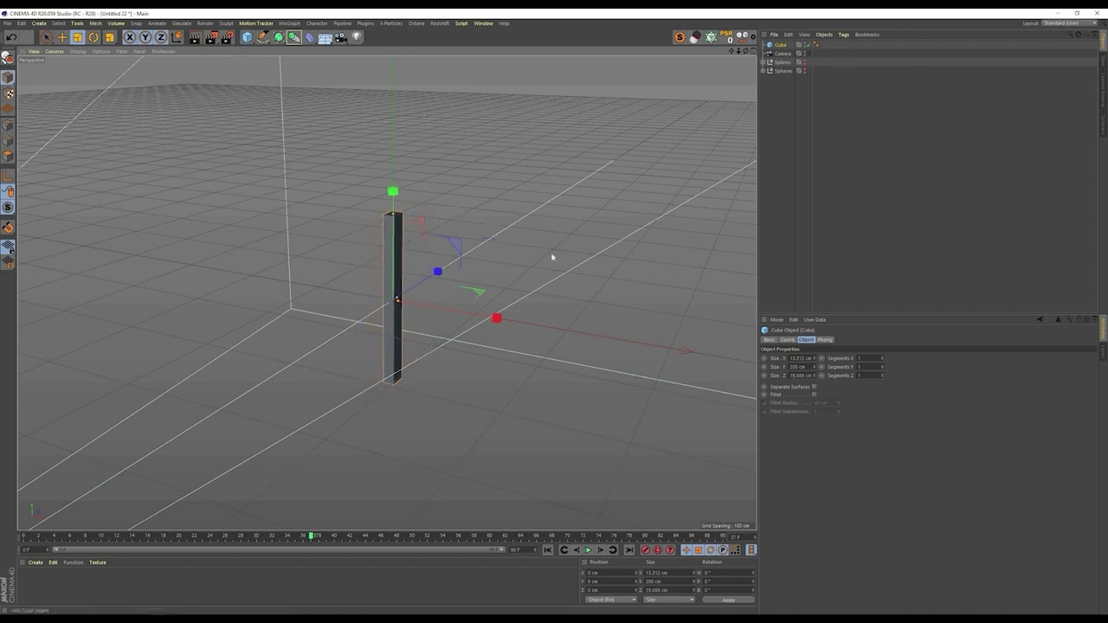
pyautogui.moveTo(433, 341); pyautogui.dragTo(342, 369)
pyautogui.press('e')
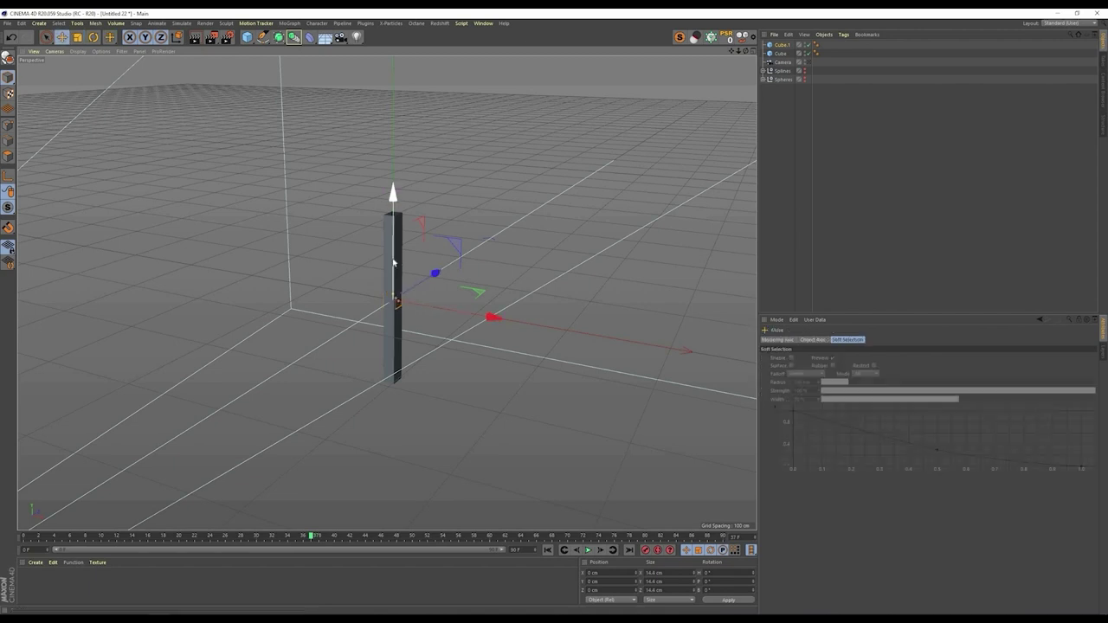
pyautogui.moveTo(389, 179); pyautogui.dragTo(396, 297)
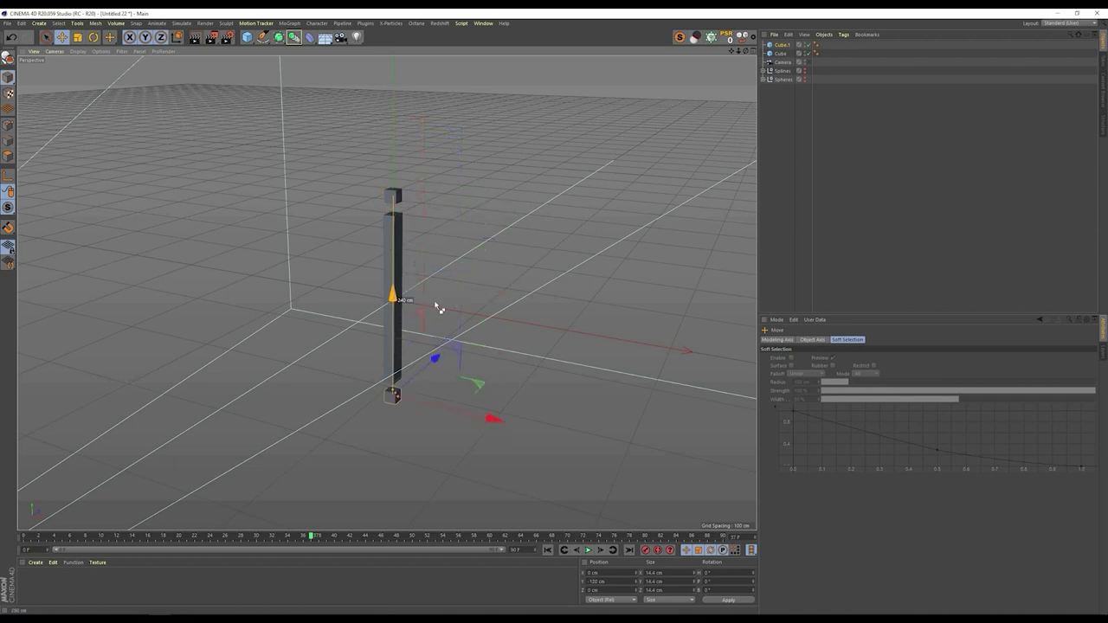
# Step: Merge the tall bar and the two small end cubes into one polygon object, deleting the originals
pyautogui.keyDown('alt'); pyautogui.moveTo(511, 277); pyautogui.dragTo(554, 294); pyautogui.keyUp('alt')
pyautogui.keyDown('shift'); pyautogui.click(783, 63); pyautogui.keyUp('shift')
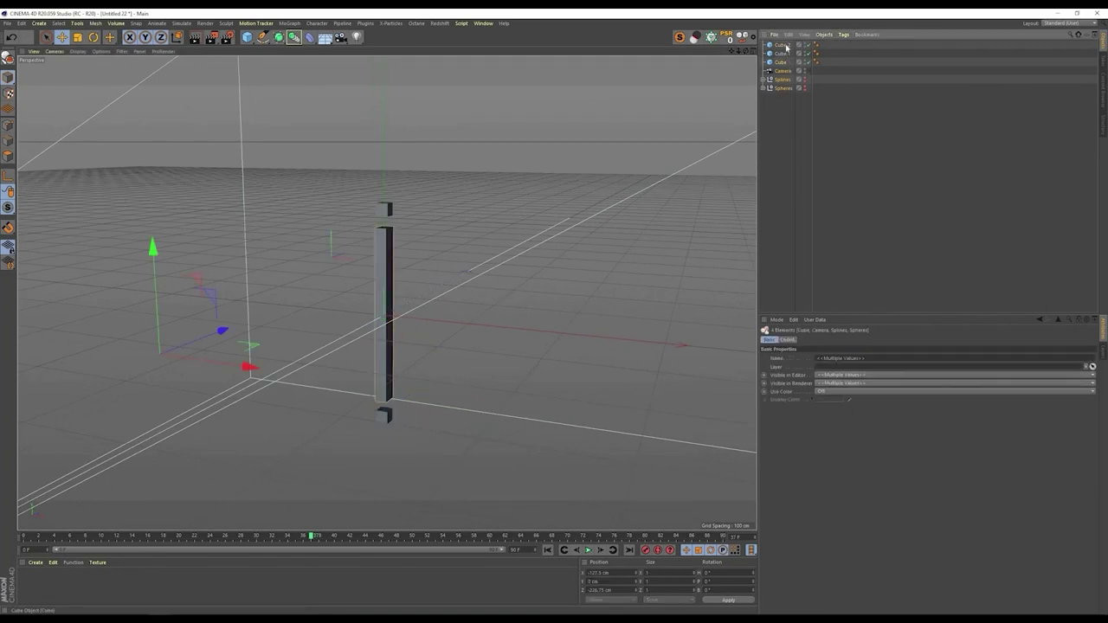
pyautogui.click(784, 54)
pyautogui.keyDown('shift'); pyautogui.click(781, 63); pyautogui.keyUp('shift')
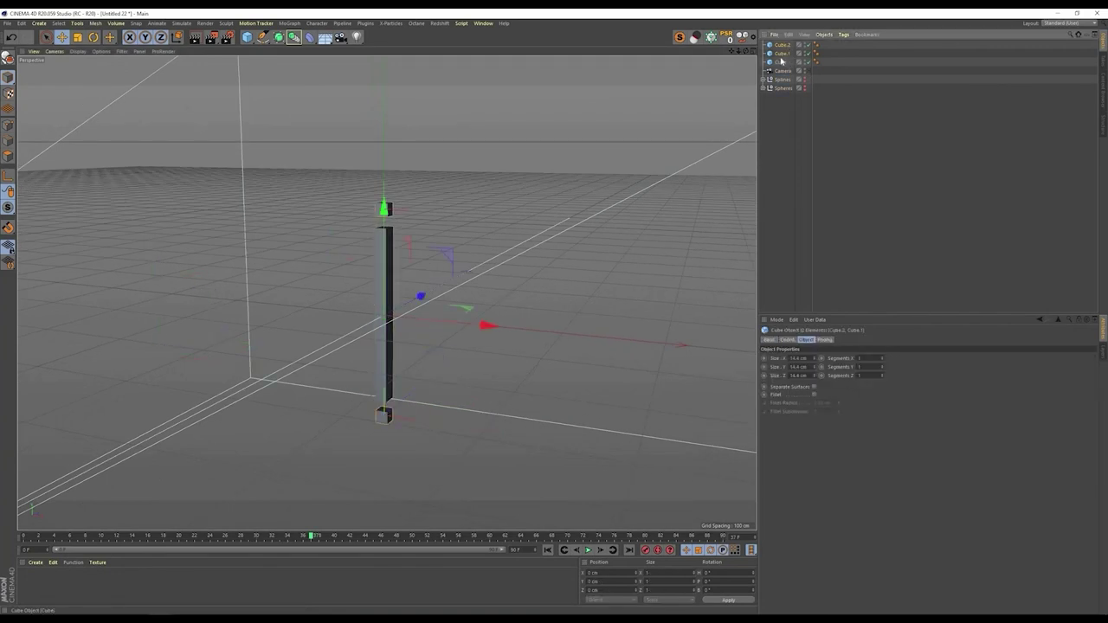
pyautogui.rightClick(781, 53)
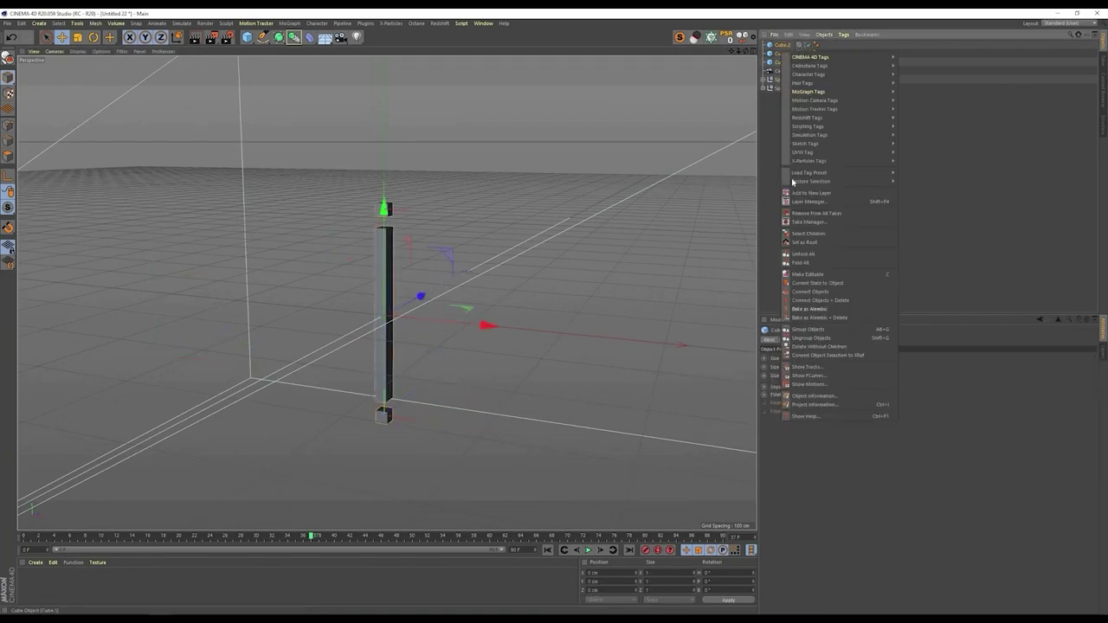
pyautogui.click(818, 299)
# Step: Move the merged object below the Spheres group and rename it Bar
pyautogui.moveTo(777, 75); pyautogui.dragTo(779, 74)
pyautogui.doubleClick(783, 71)
pyautogui.write('E')
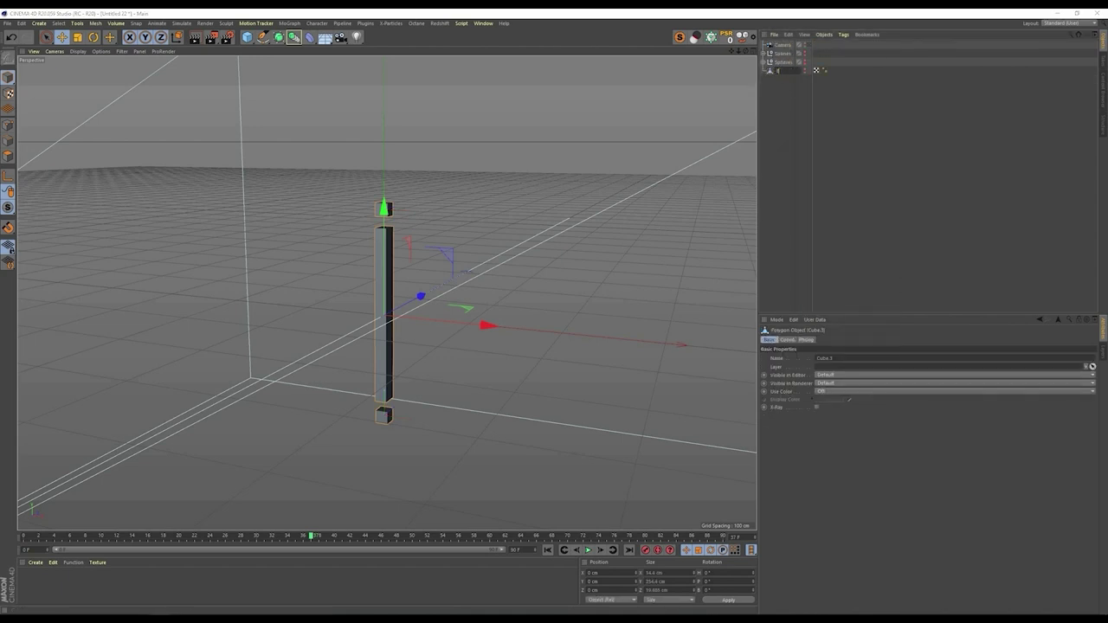
pyautogui.press('Return')
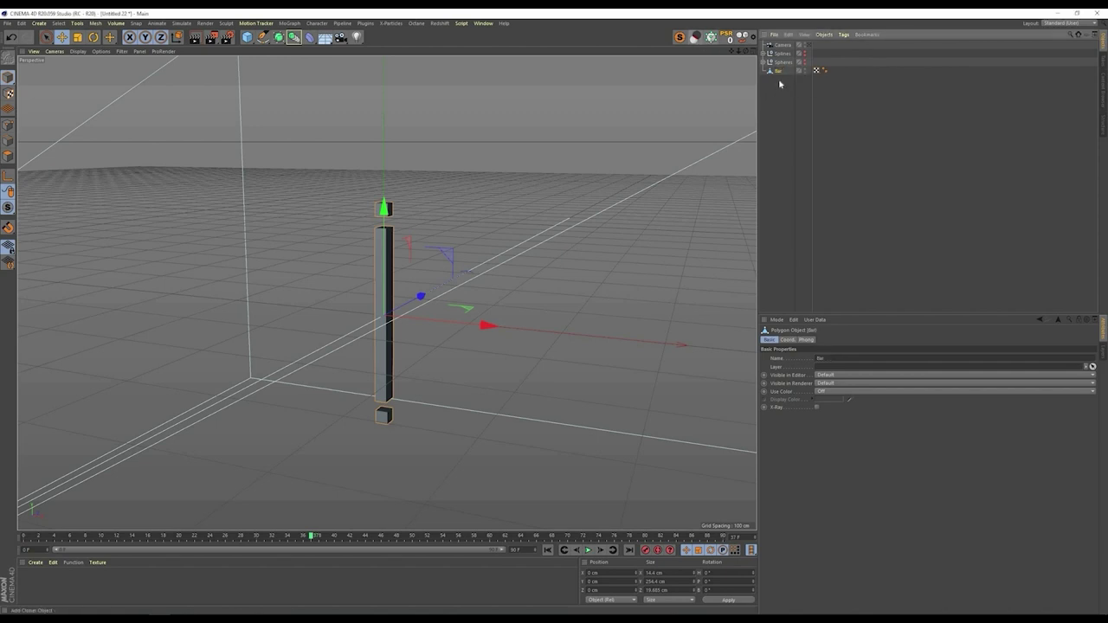
# Step: Add a Cloner below the Spheres group and make the Bar its child
pyautogui.click(711, 36)
pyautogui.moveTo(785, 60); pyautogui.dragTo(778, 80)
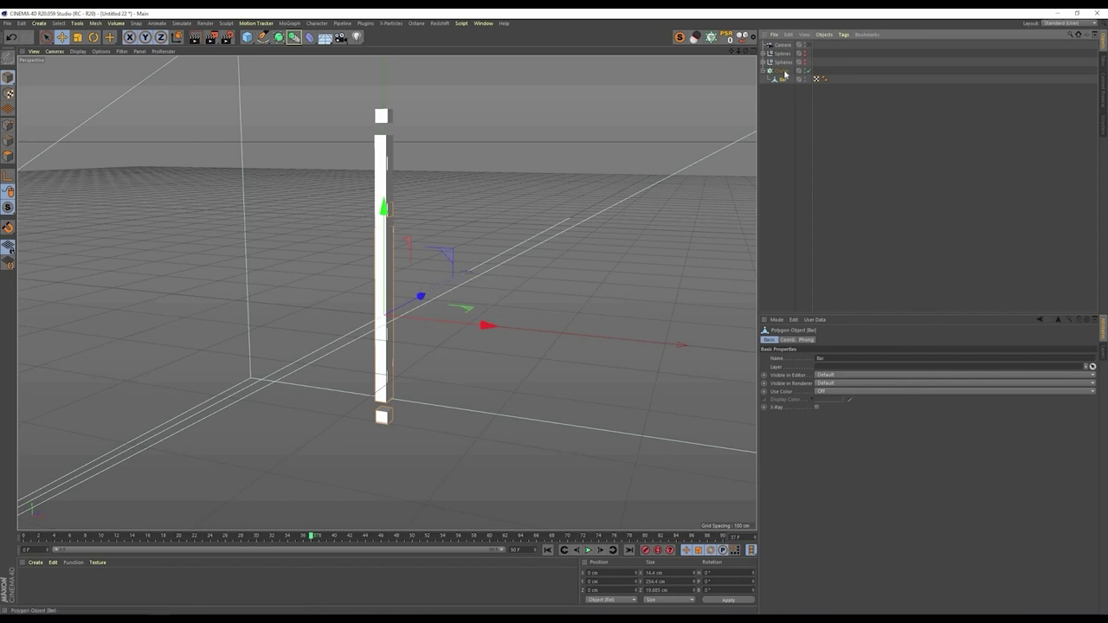
pyautogui.click(782, 71)
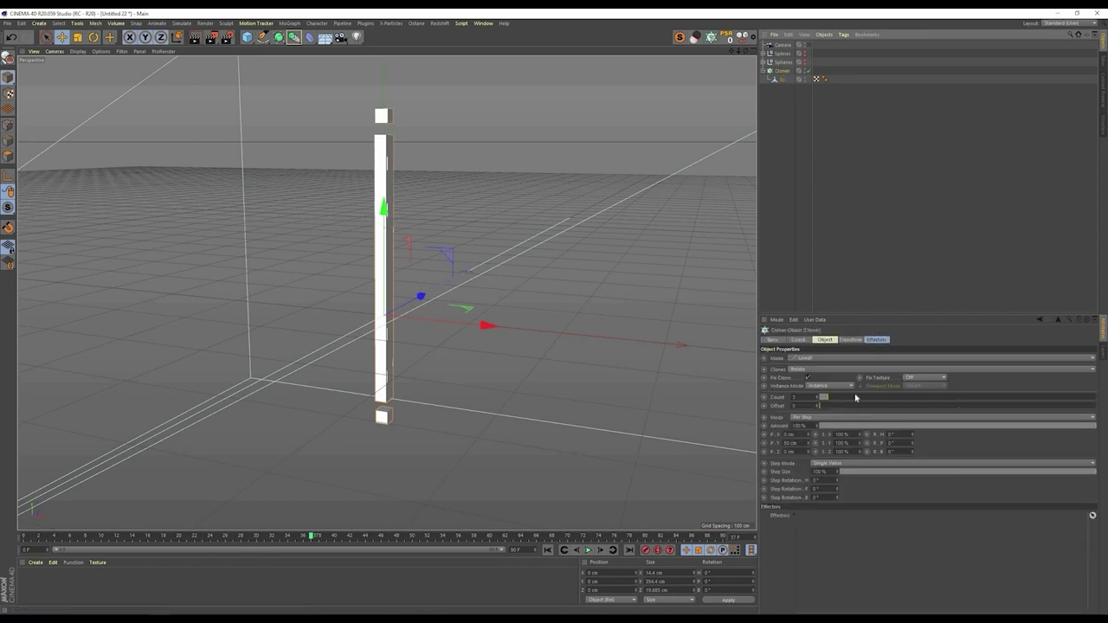
# Step: Set the Cloner's count to 20 with a per-step offset of 0 cm in Y and 38 cm in X
pyautogui.moveTo(856, 397); pyautogui.dragTo(871, 398)
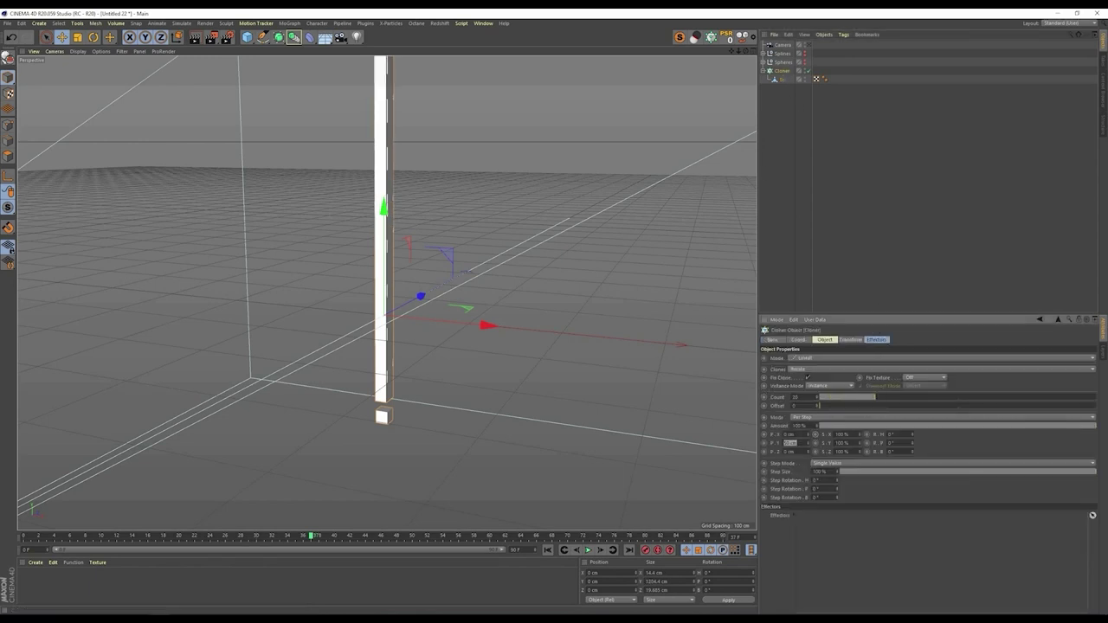
pyautogui.press('Return')
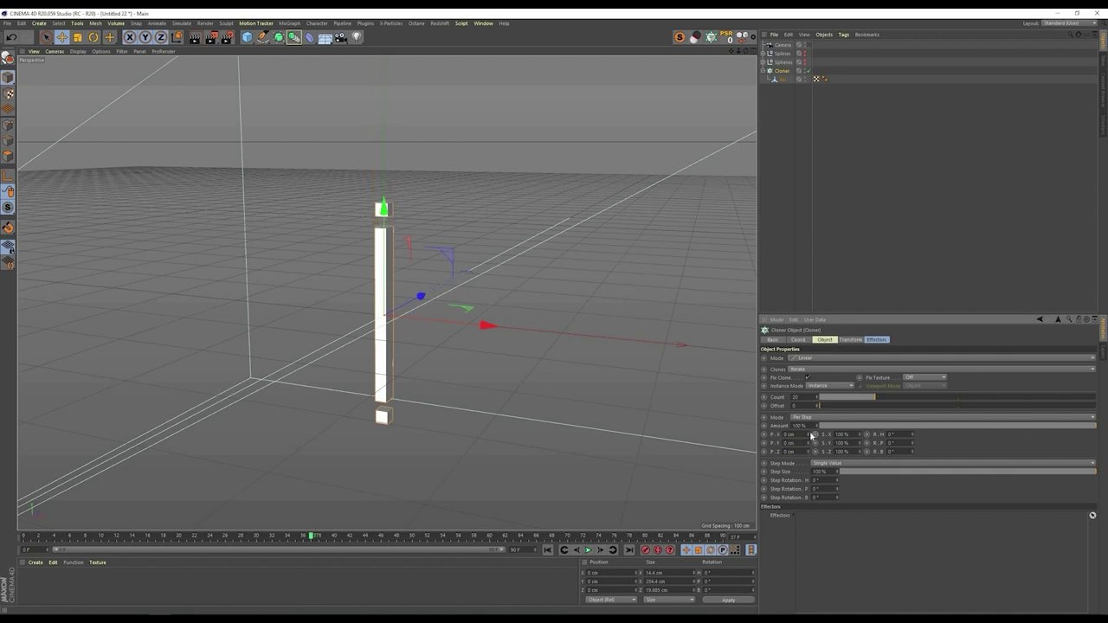
pyautogui.moveTo(807, 435); pyautogui.dragTo(806, 417)
# Step: Shift the bar Cloner in negative X and extend the row to 50 clones spaced 34 cm apart, checking it through the camera
pyautogui.moveTo(485, 322); pyautogui.dragTo(59, 279)
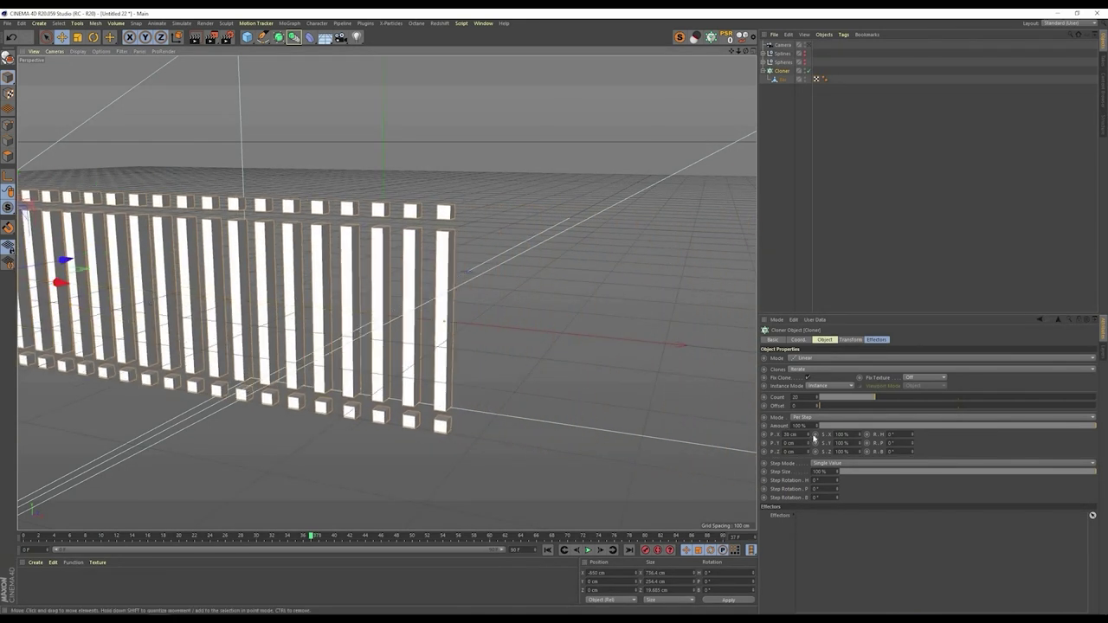
pyautogui.moveTo(815, 434)
pyautogui.mouseDown()
pyautogui.moveTo(808, 445)
pyautogui.moveTo(815, 434)
pyautogui.mouseUp()
pyautogui.moveTo(889, 400); pyautogui.dragTo(958, 399)
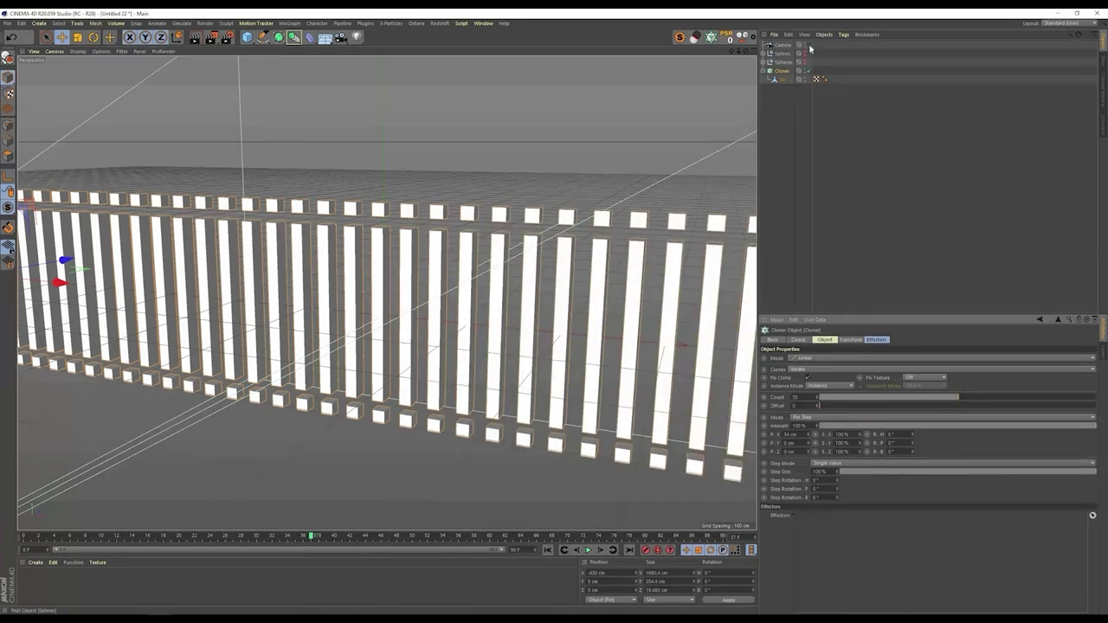
pyautogui.click(808, 45)
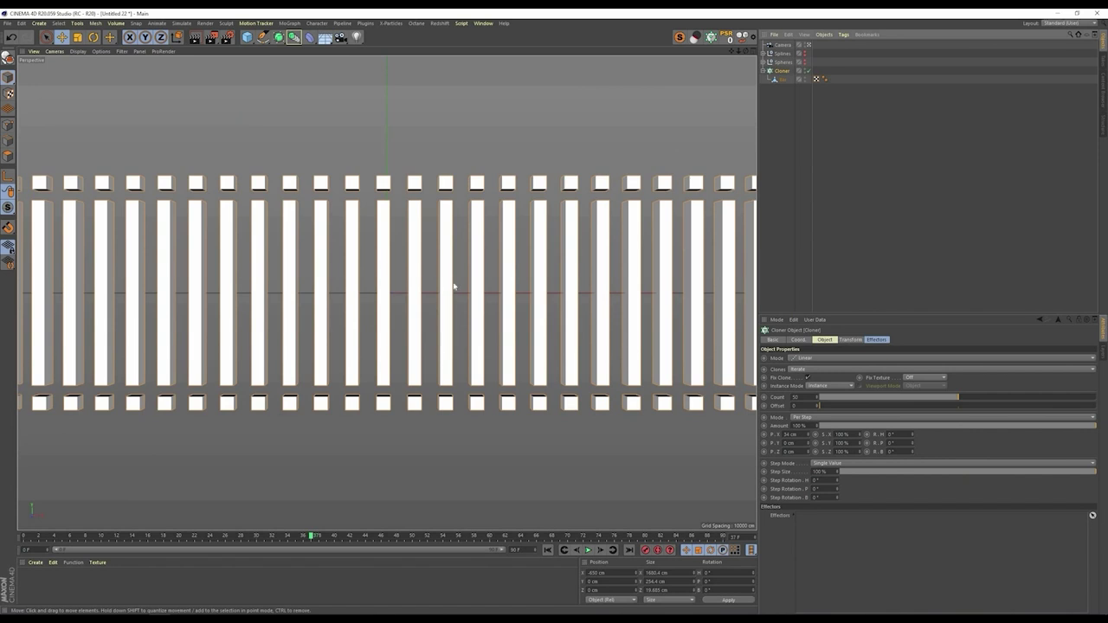
# Step: Scale the Bar down uniformly to about 112 cm tall while viewing the row outside the camera
pyautogui.click(782, 80)
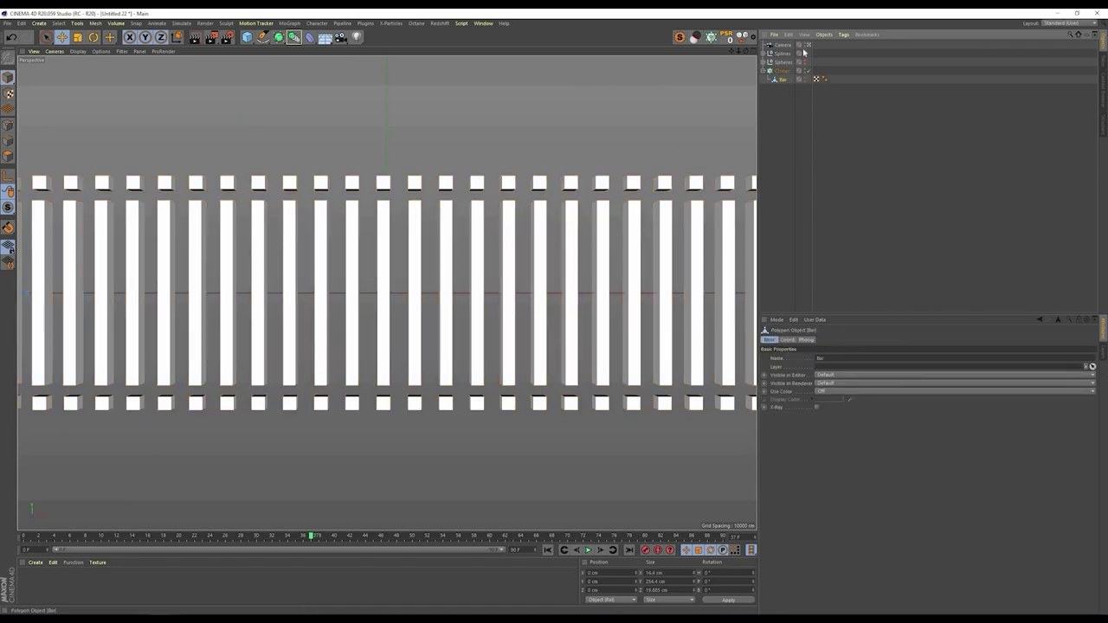
pyautogui.click(808, 45)
pyautogui.keyDown('alt'); pyautogui.moveTo(209, 292); pyautogui.dragTo(210, 292); pyautogui.keyUp('alt')
pyautogui.keyDown('alt'); pyautogui.moveTo(209, 292); pyautogui.dragTo(209, 291, button='right'); pyautogui.keyUp('alt')
pyautogui.moveTo(210, 292)
pyautogui.keyDown('alt'); pyautogui.mouseDown()
pyautogui.moveTo(354, 208)
pyautogui.moveTo(210, 304)
pyautogui.mouseUp(); pyautogui.keyUp('alt')
pyautogui.press('t')
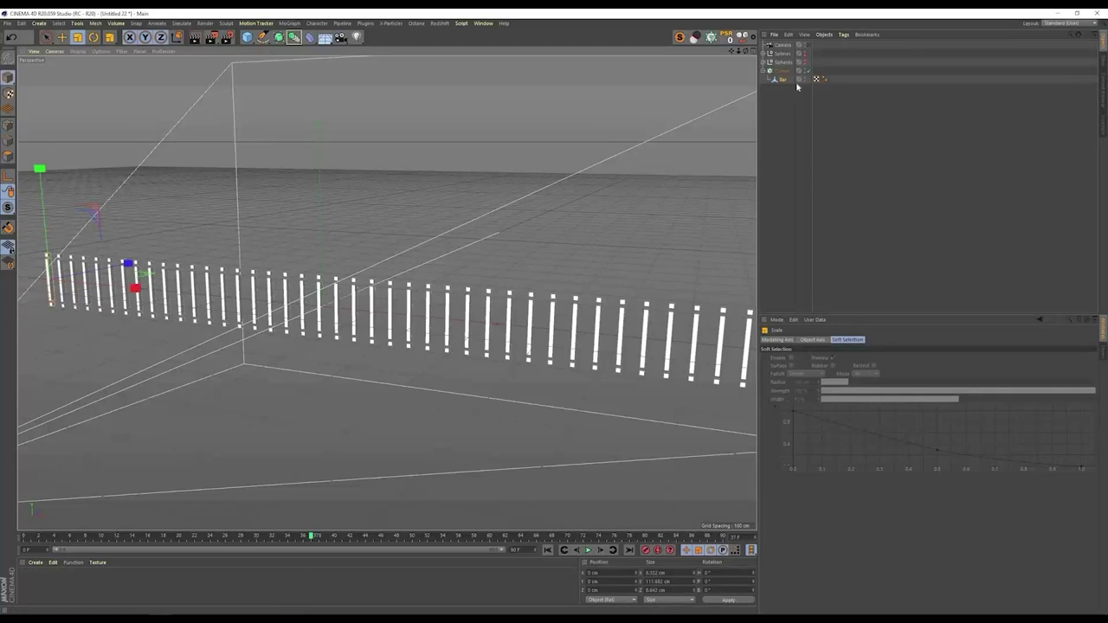
# Step: Set the bar Cloner to 65 clones spaced 22 cm apart in X and check the row through the camera
pyautogui.click(783, 71)
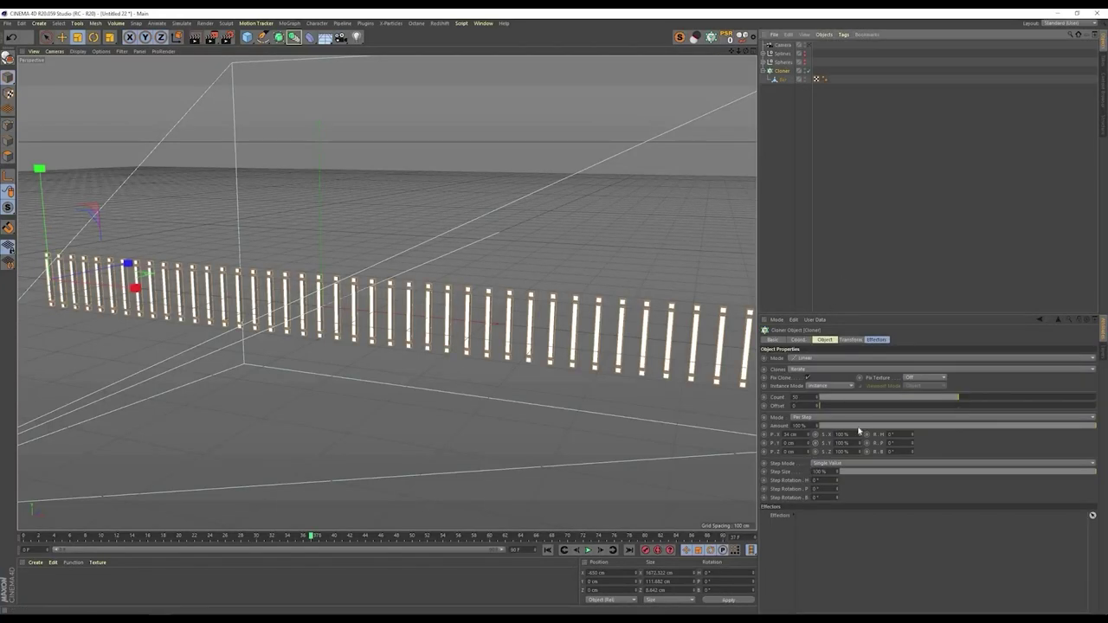
pyautogui.moveTo(807, 434); pyautogui.dragTo(807, 455)
pyautogui.moveTo(968, 402); pyautogui.dragTo(997, 401)
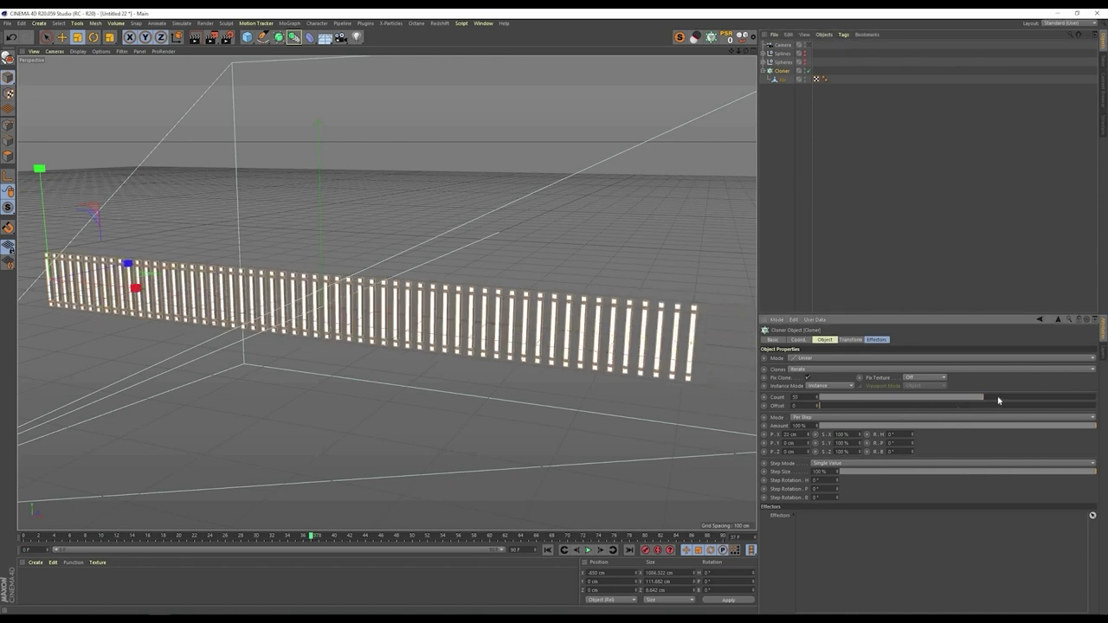
pyautogui.click(811, 45)
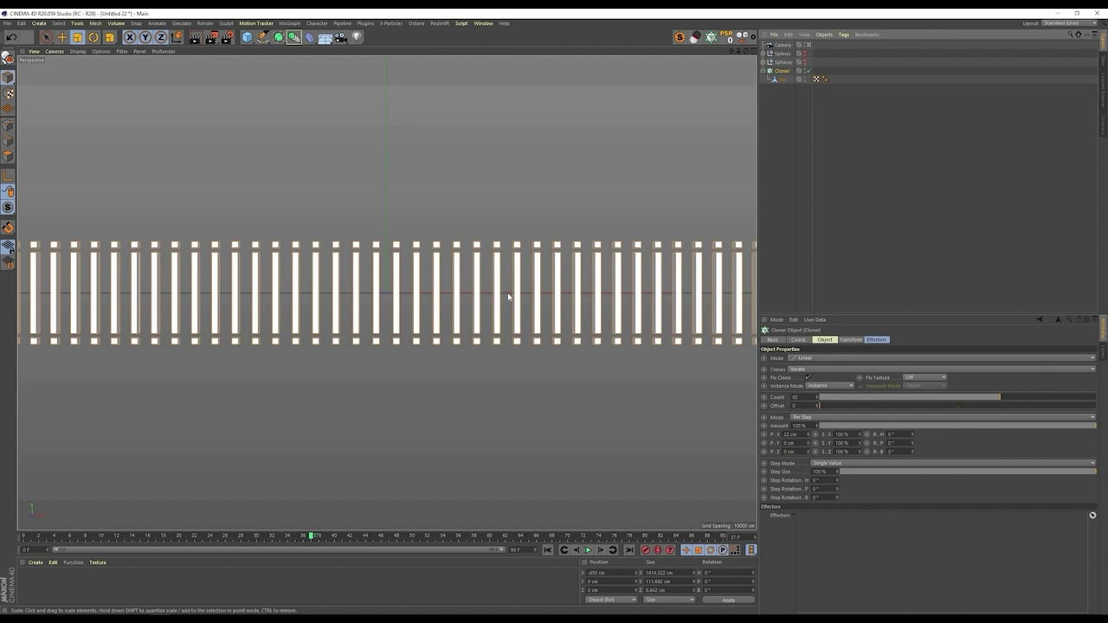
# Step: Add a Random effector to the bar Cloner and place it below the Cloner in the object hierarchy
pyautogui.hotkey('shift', 'c')
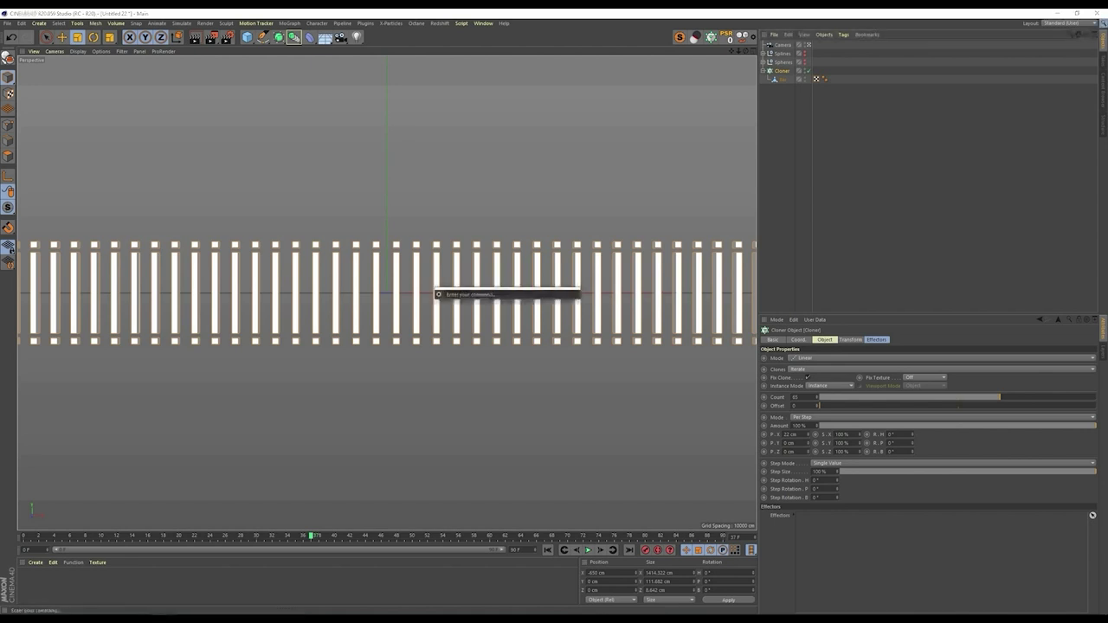
pyautogui.write('random')
pyautogui.press('Return')
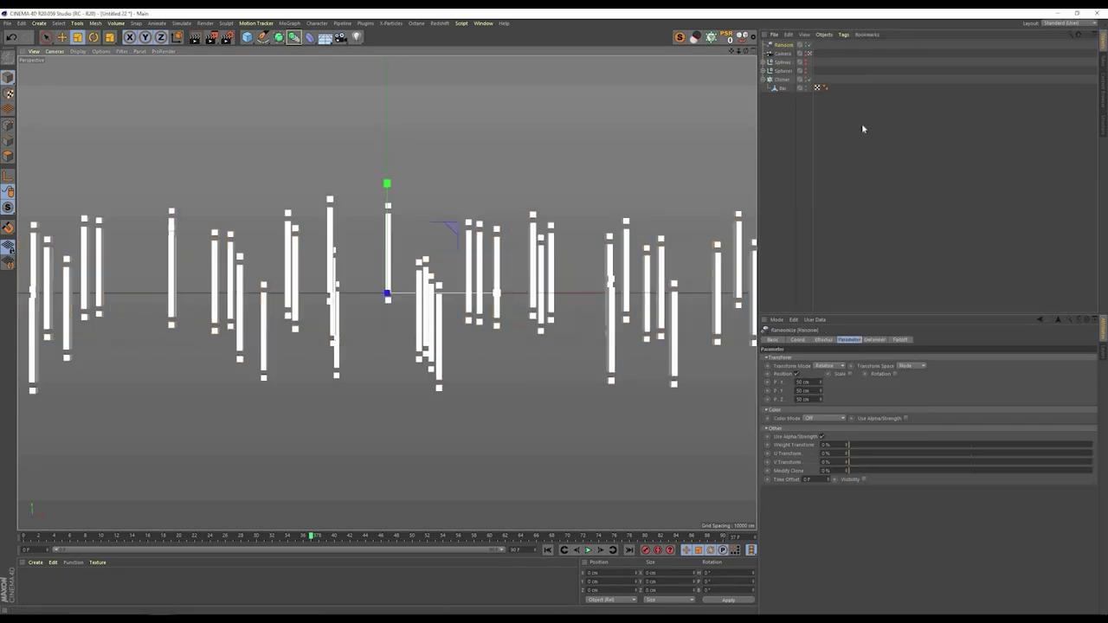
pyautogui.moveTo(782, 72); pyautogui.dragTo(788, 124)
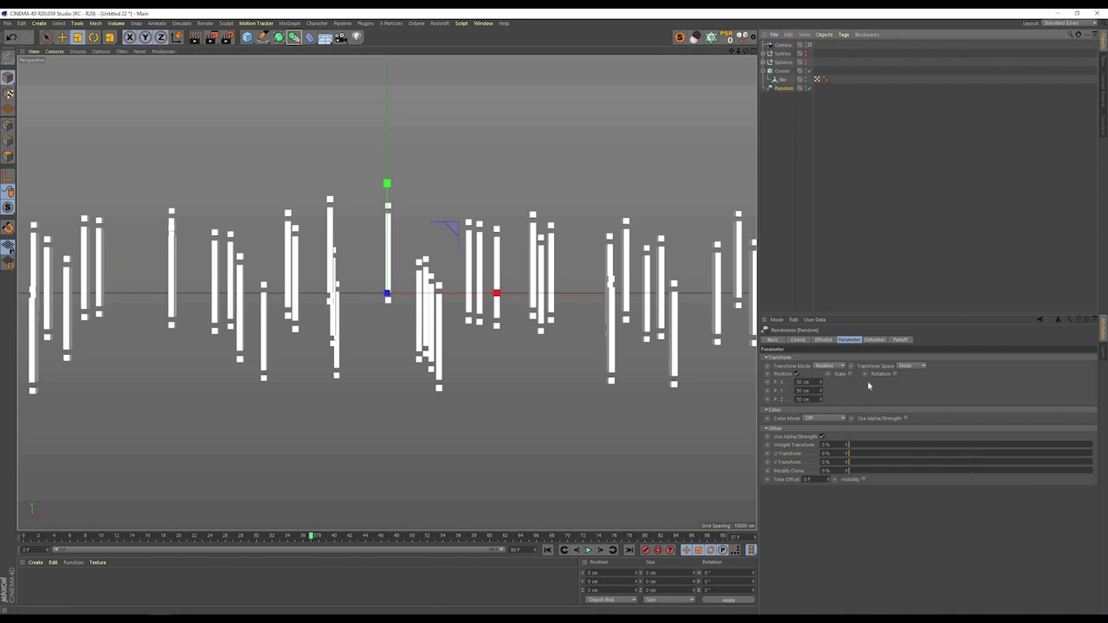
# Step: Turn off the Random effector's position variation and randomize only the bars' Y scale instead
pyautogui.click(796, 374)
pyautogui.click(833, 374)
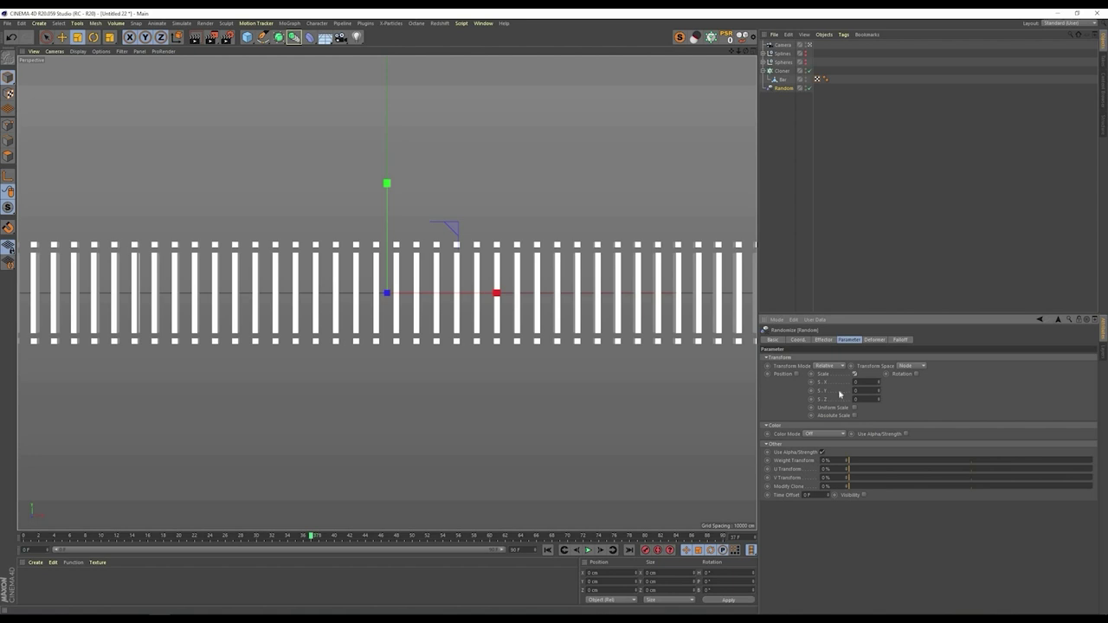
pyautogui.moveTo(878, 390); pyautogui.dragTo(725, 293)
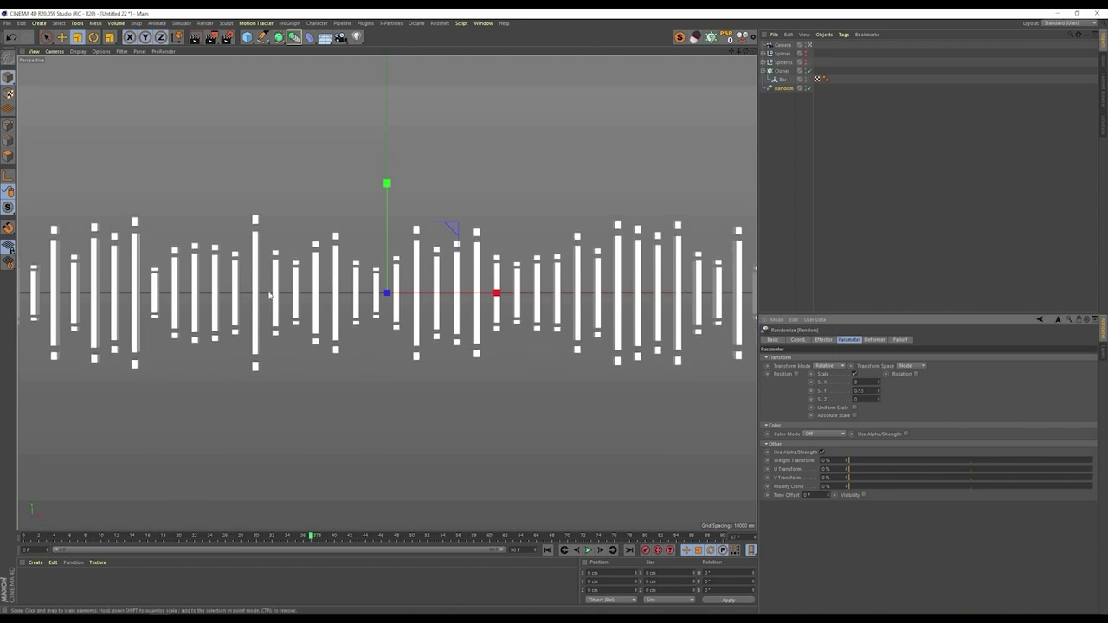
# Step: Switch the Random effector's random mode to Noise and reduce the noise scale to about 36%
pyautogui.click(824, 340)
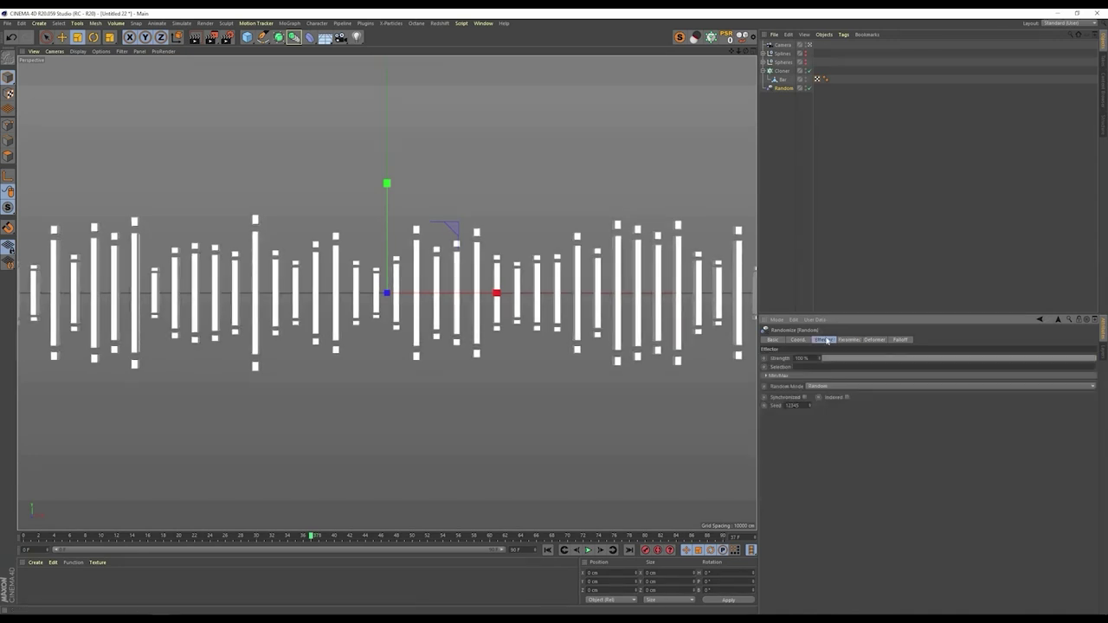
pyautogui.click(821, 389)
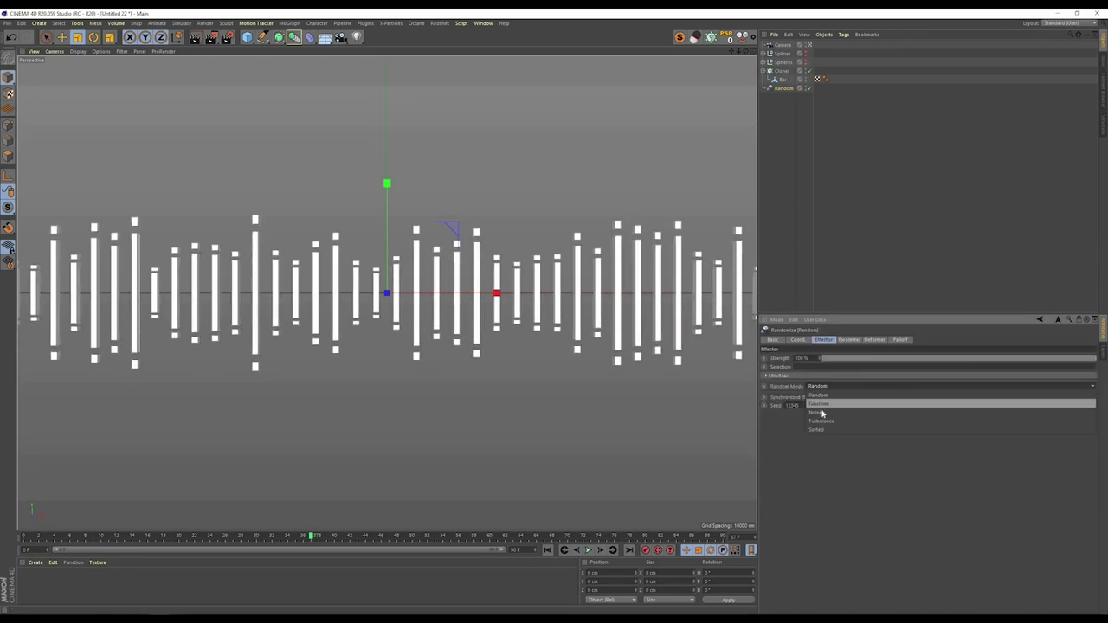
pyautogui.click(818, 413)
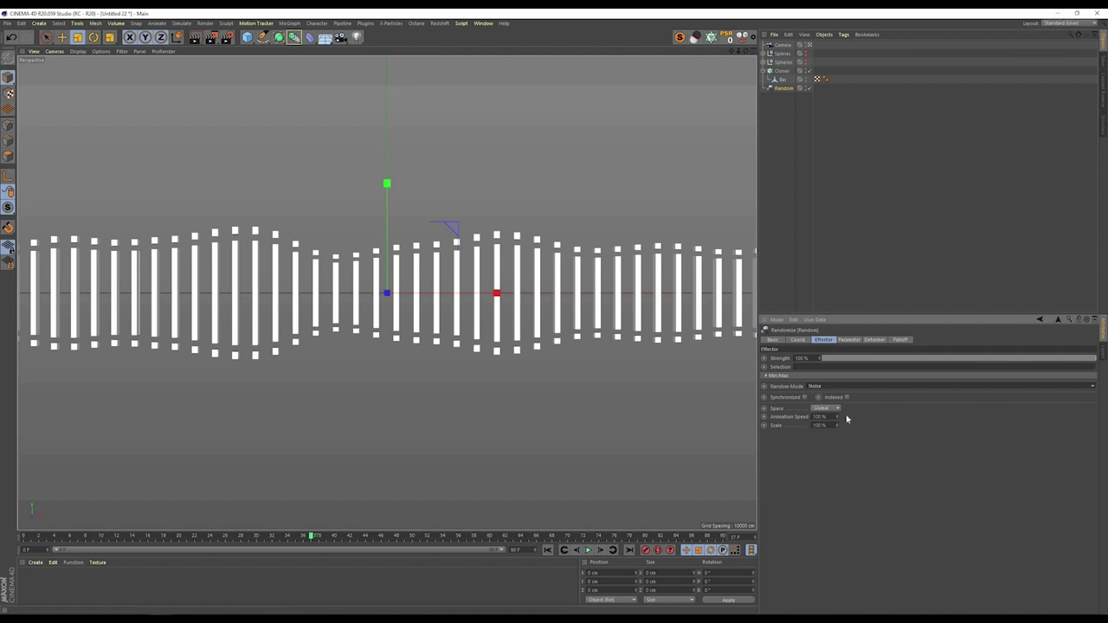
pyautogui.moveTo(836, 426); pyautogui.dragTo(837, 465)
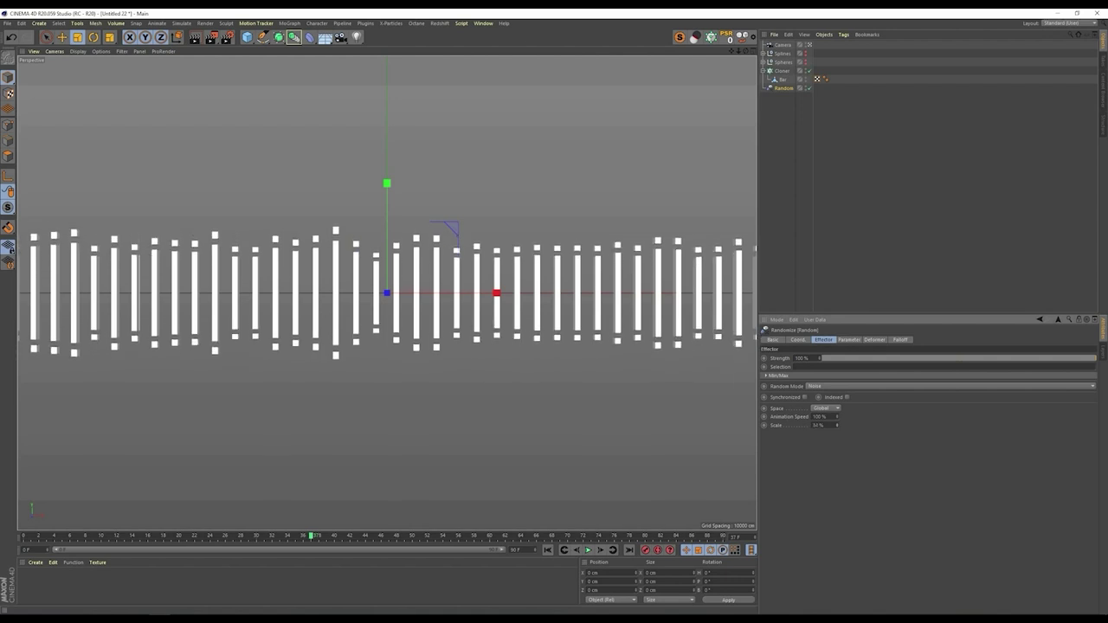
# Step: Play back the animation with nothing selected to check how the bars move, stopping playback when done
pyautogui.click(589, 551)
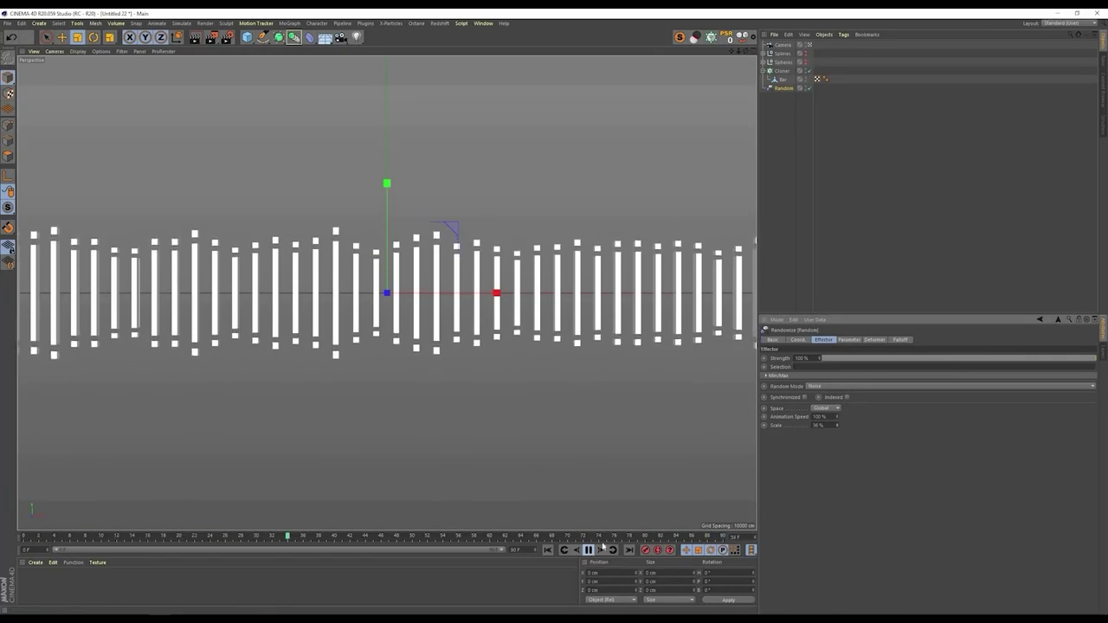
pyautogui.hotkey('ctrl', 'shift', 'a')
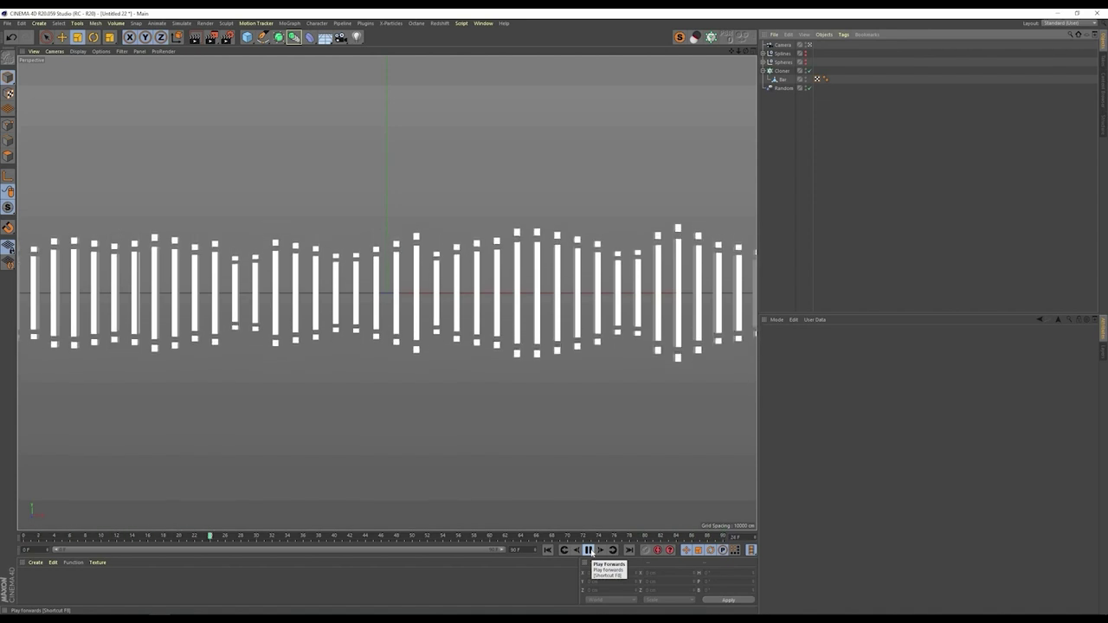
pyautogui.press('F8')
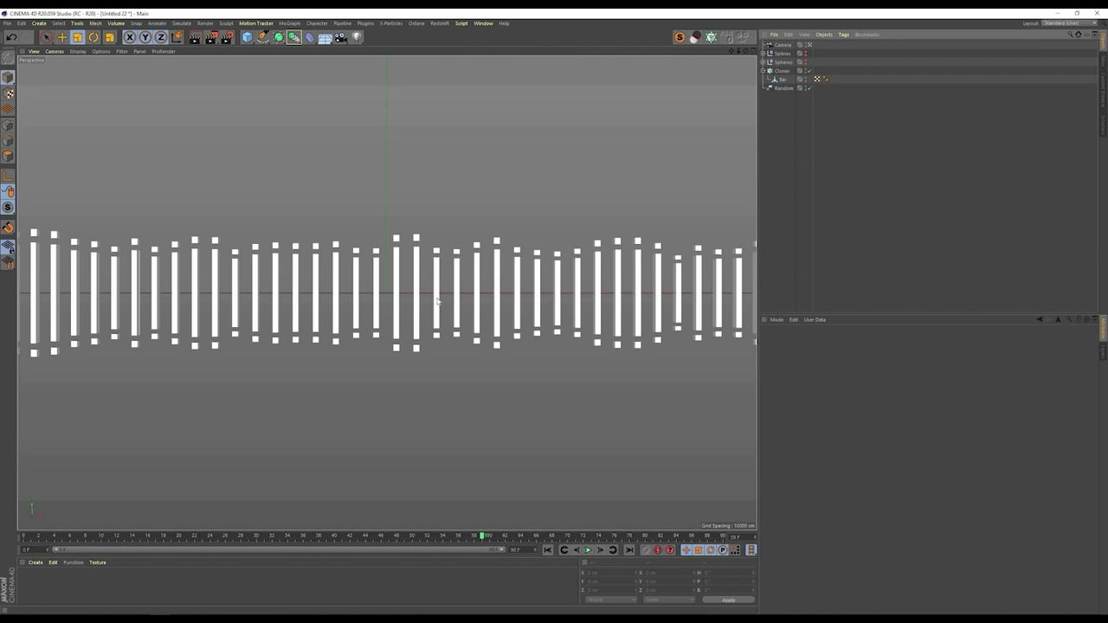
# Step: Open the Redshift RenderView beside the viewport and create a new Redshift material
pyautogui.click(451, 24)
pyautogui.click(427, 201)
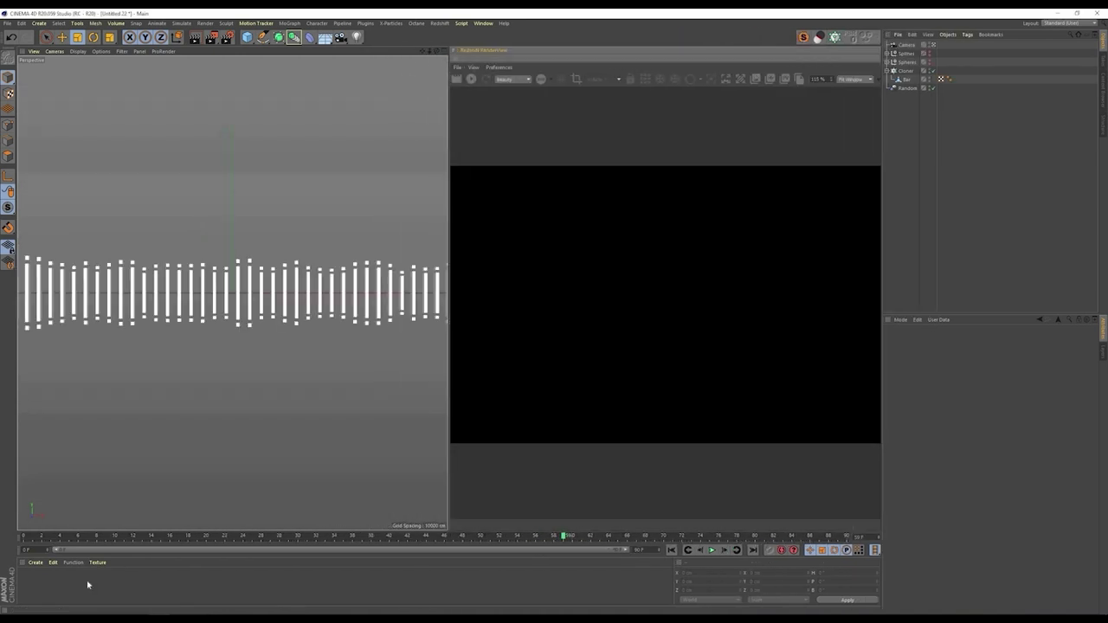
pyautogui.click(36, 564)
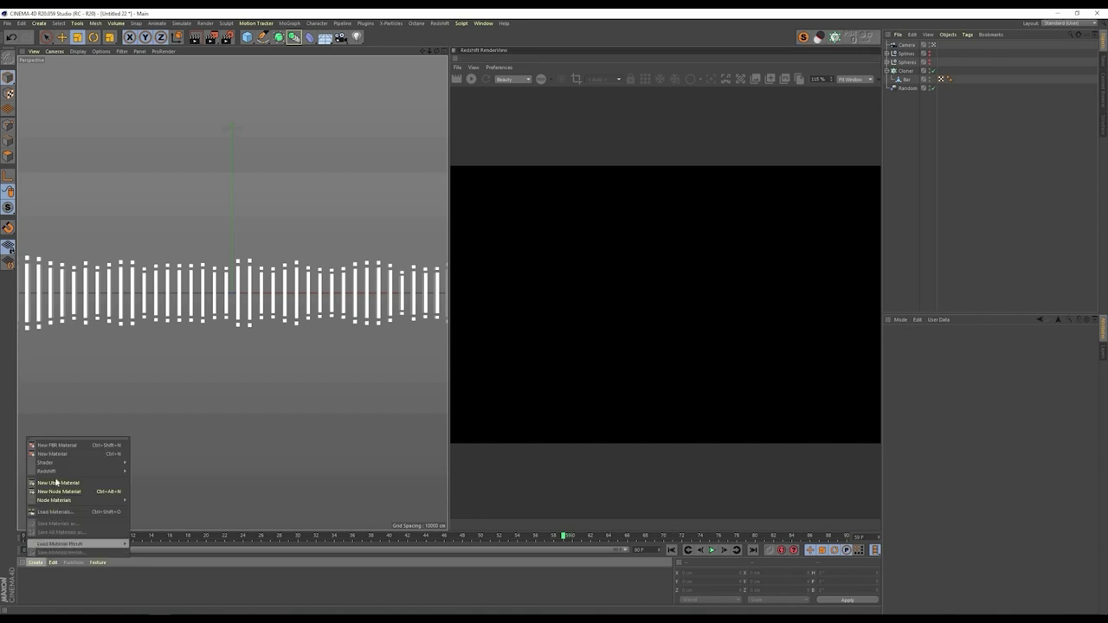
pyautogui.moveTo(95, 471)
pyautogui.click(177, 475)
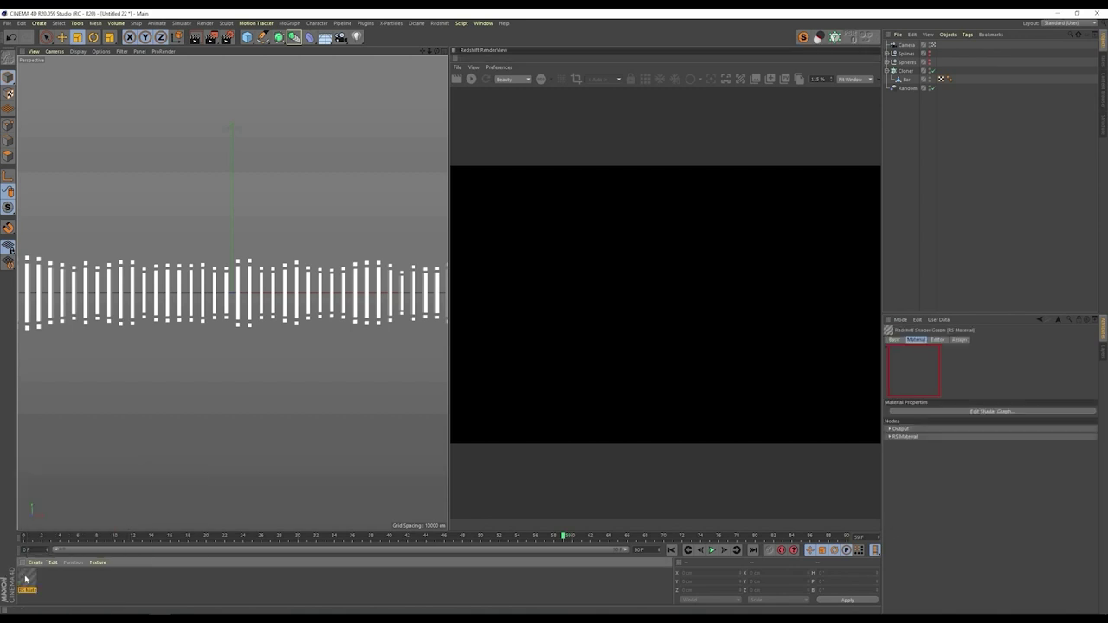
# Step: Apply the Redshift material to the Cloner and group the Cloner and Random effector under a null named Bars
pyautogui.moveTo(866, 105); pyautogui.dragTo(906, 71)
pyautogui.hotkey('alt', 'g')
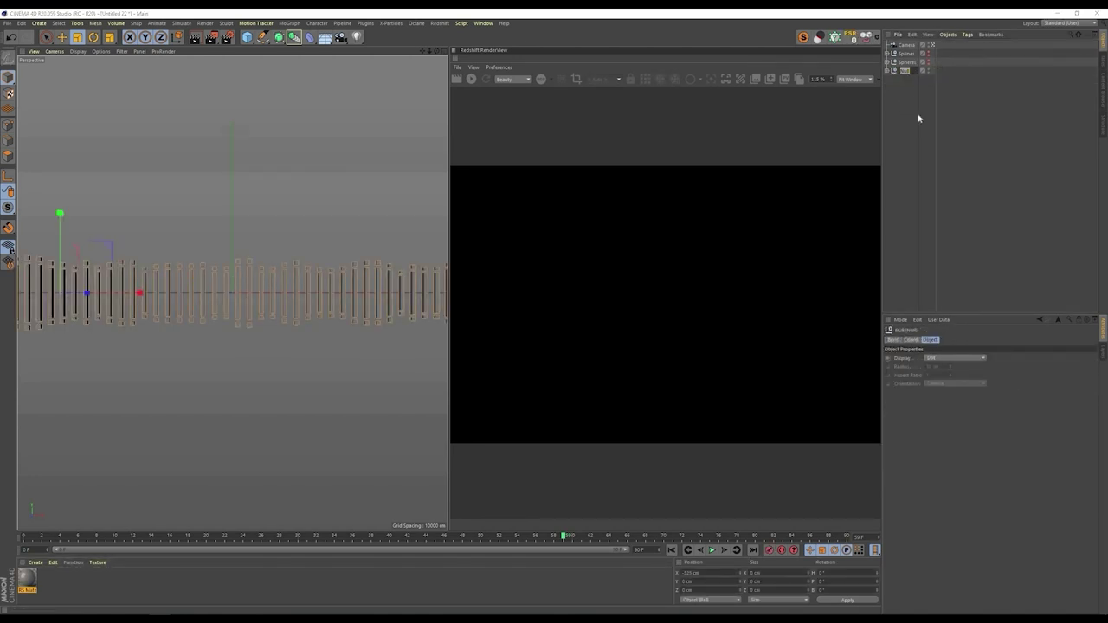
pyautogui.write('Bars')
pyautogui.press('Return')
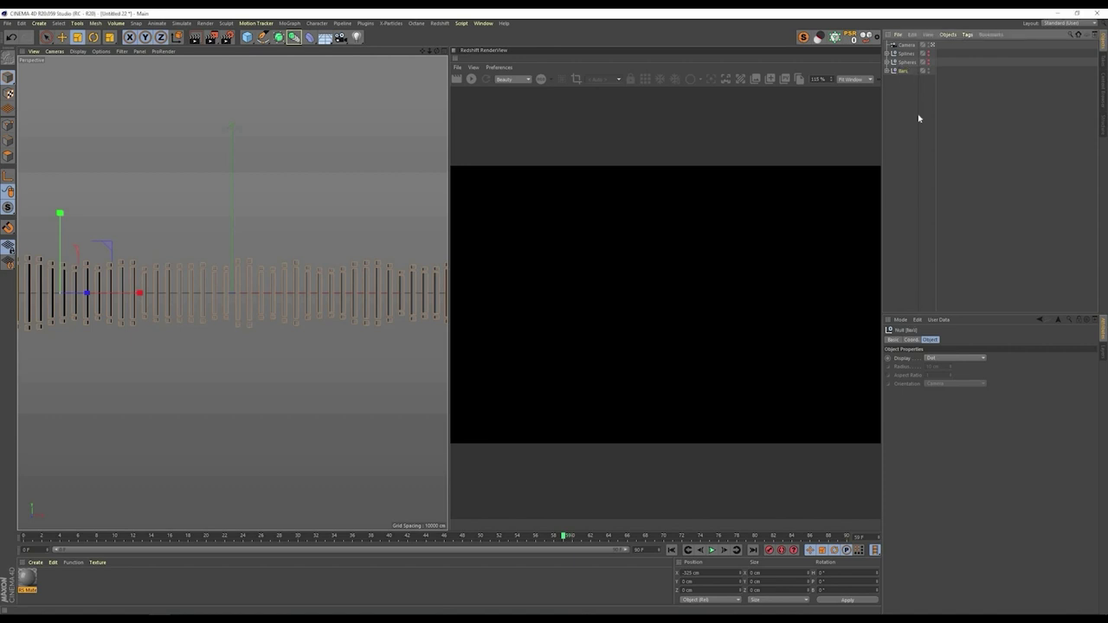
# Step: Move the material tag from the Cloner to the Bars null and collapse the group
pyautogui.click(887, 71)
pyautogui.moveTo(946, 80); pyautogui.dragTo(946, 70)
pyautogui.click(886, 71)
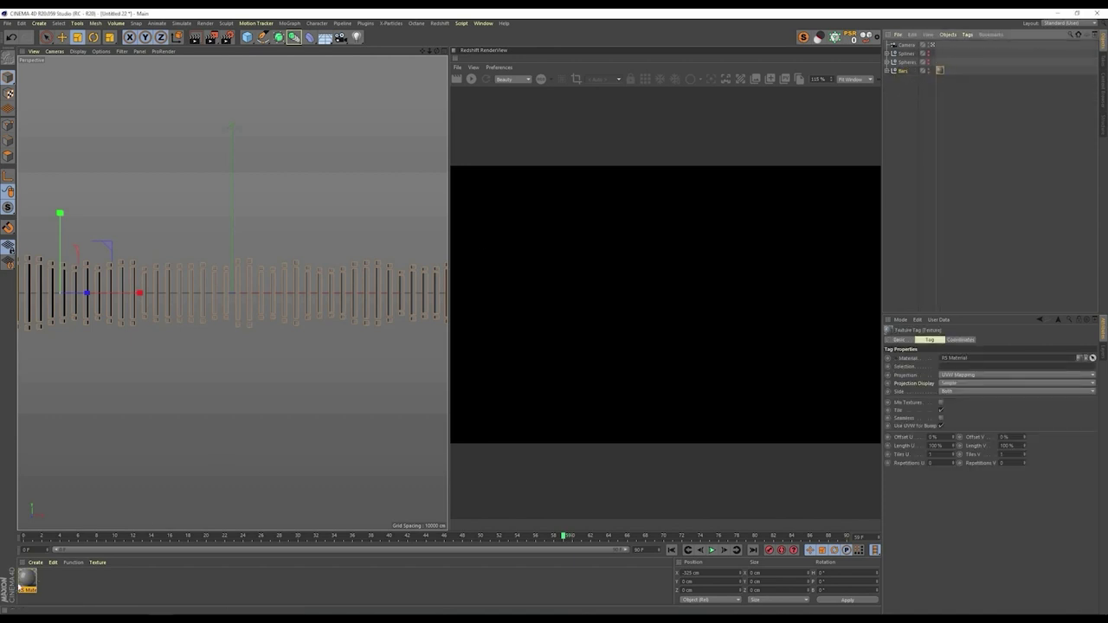
# Step: Open the RS Material's shader graph and set its diffuse and reflection weights to 0
pyautogui.doubleClick(28, 582)
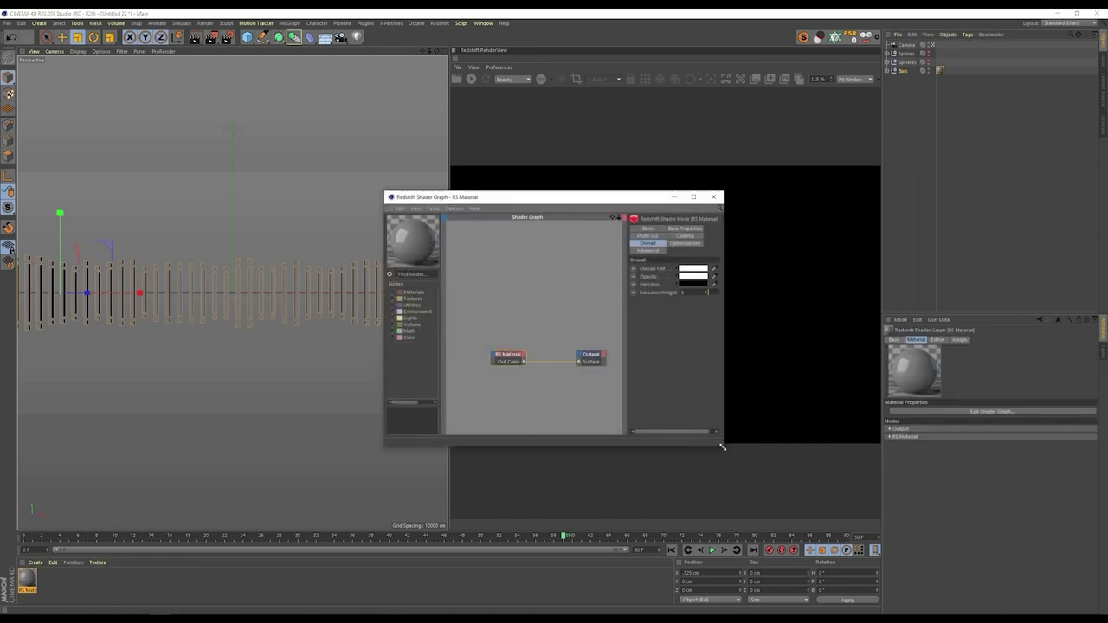
pyautogui.moveTo(1010, 550)
pyautogui.mouseDown()
pyautogui.moveTo(1005, 535)
pyautogui.moveTo(1014, 544)
pyautogui.mouseUp()
pyautogui.moveTo(511, 197); pyautogui.dragTo(196, 169)
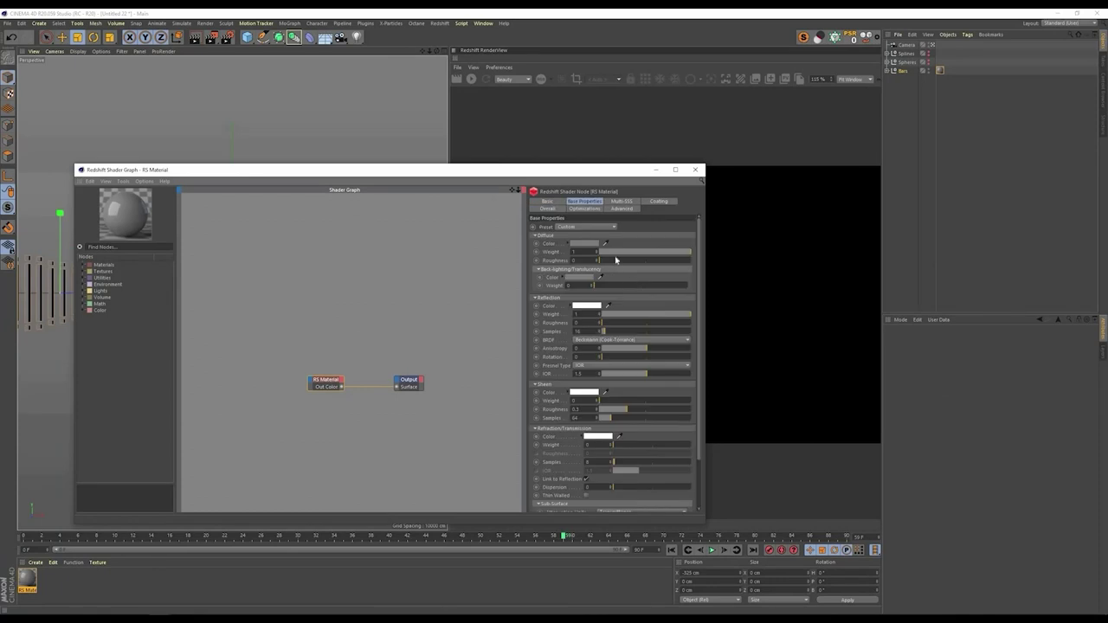
pyautogui.moveTo(604, 252); pyautogui.dragTo(601, 252)
pyautogui.moveTo(598, 315); pyautogui.dragTo(501, 315)
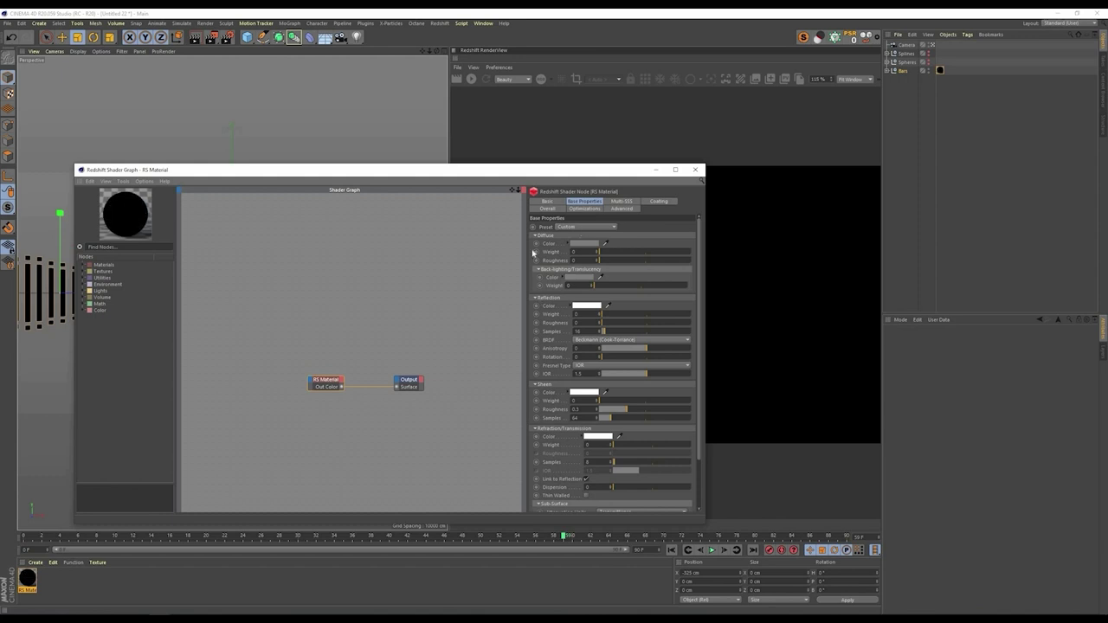
# Step: Set the RS Material's overall emission weight to 2
pyautogui.click(549, 209)
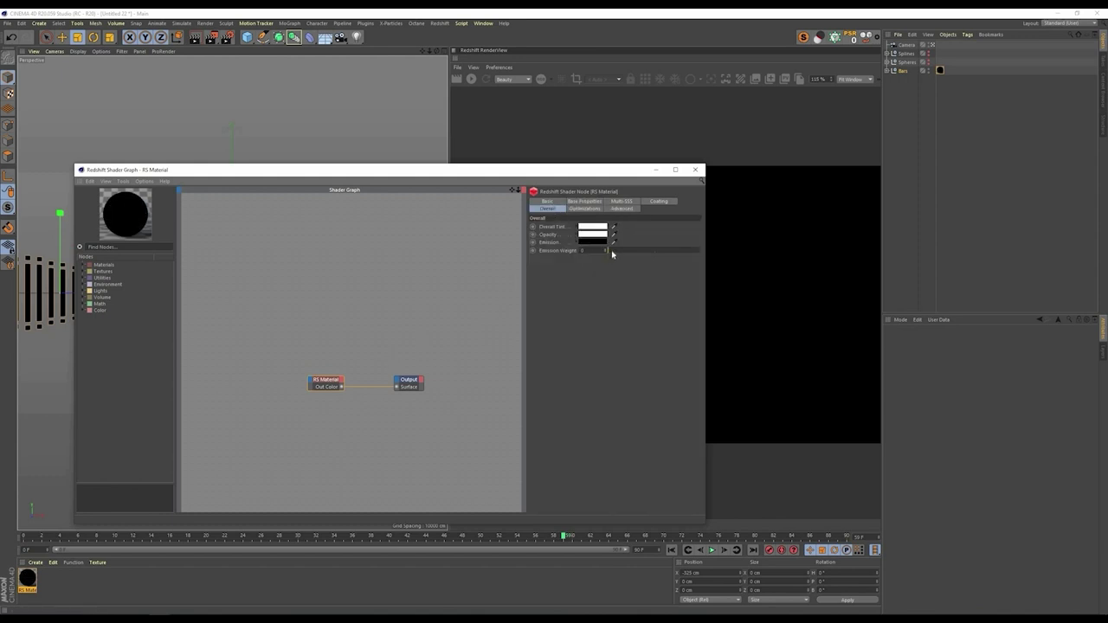
pyautogui.moveTo(613, 251); pyautogui.dragTo(701, 250)
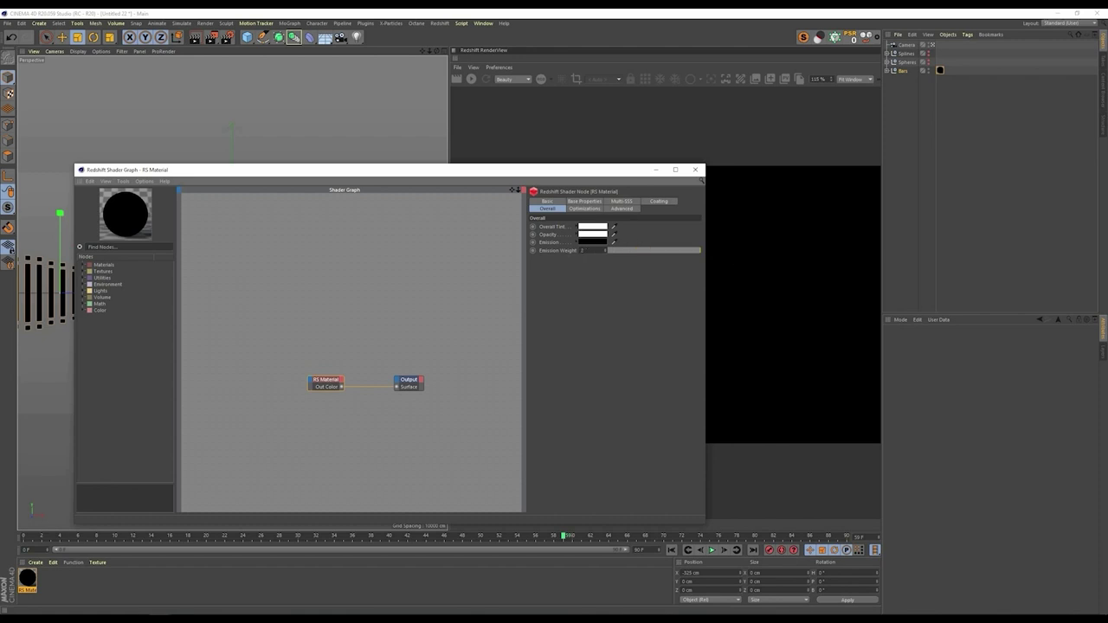
pyautogui.moveTo(468, 166); pyautogui.dragTo(314, 122)
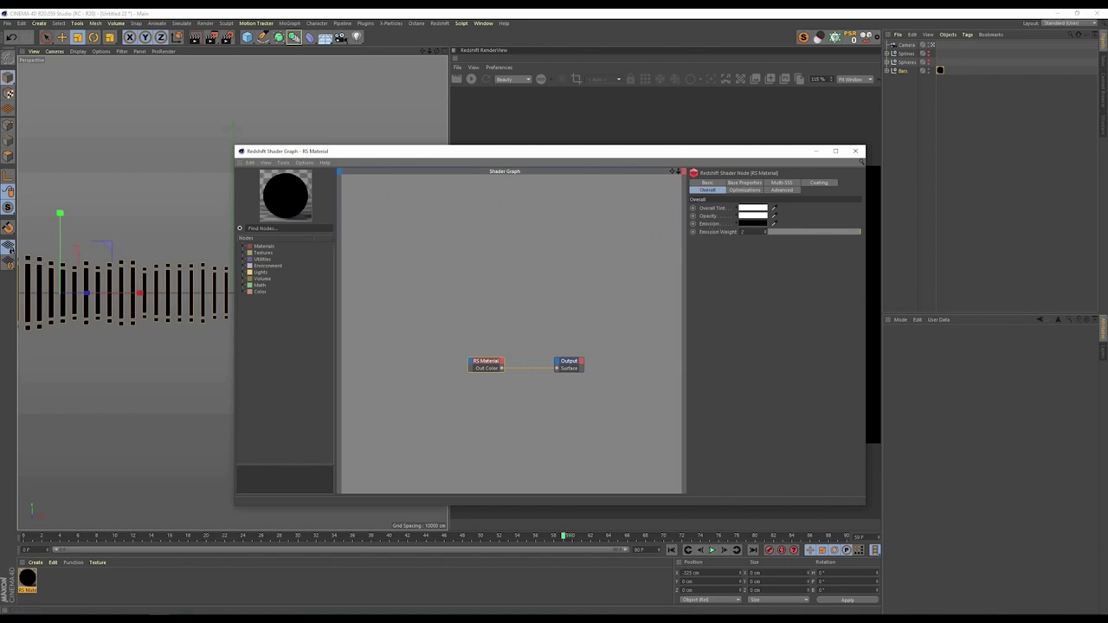
# Step: Connect a new Ramp node to the RS Material's emission color and start the Redshift preview render
pyautogui.write('ramp')
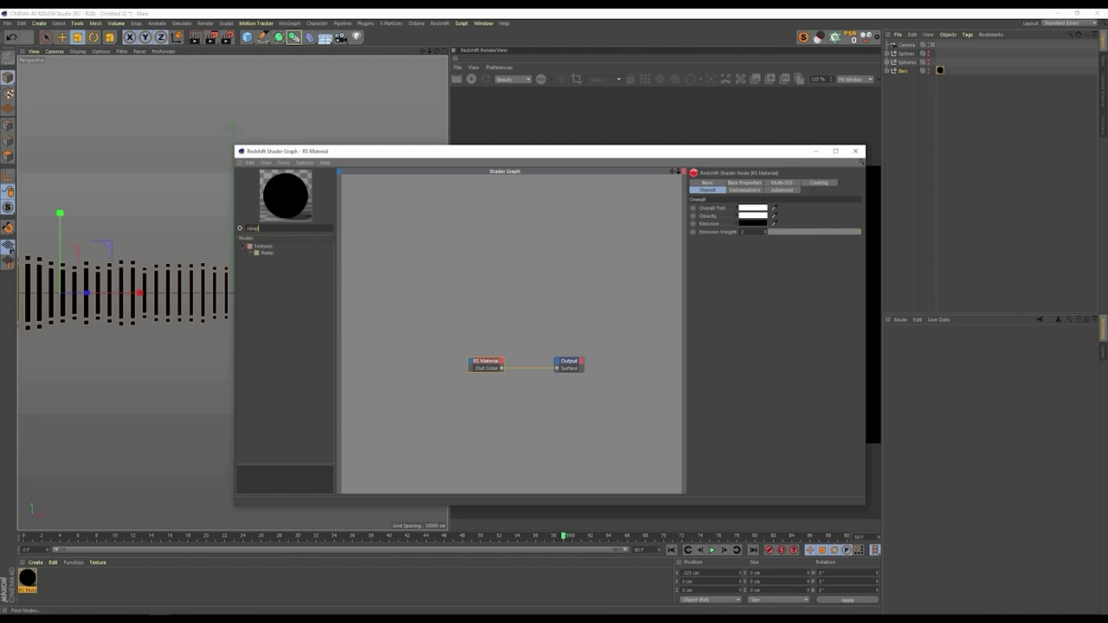
pyautogui.moveTo(266, 256); pyautogui.dragTo(407, 351)
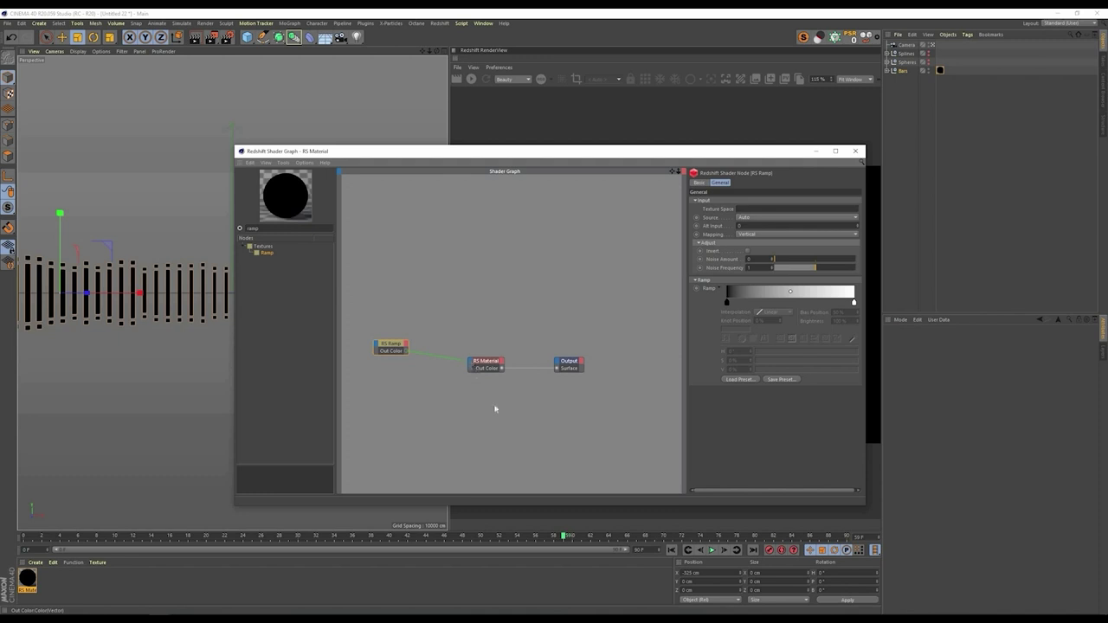
pyautogui.click(470, 364)
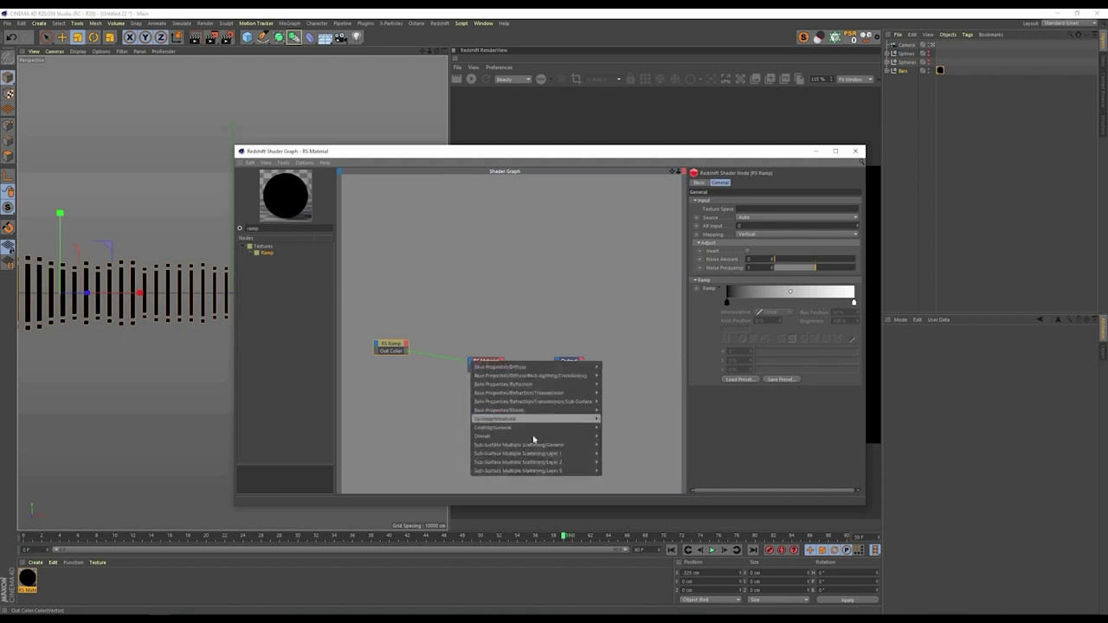
pyautogui.click(617, 453)
pyautogui.moveTo(373, 153); pyautogui.dragTo(37, 113)
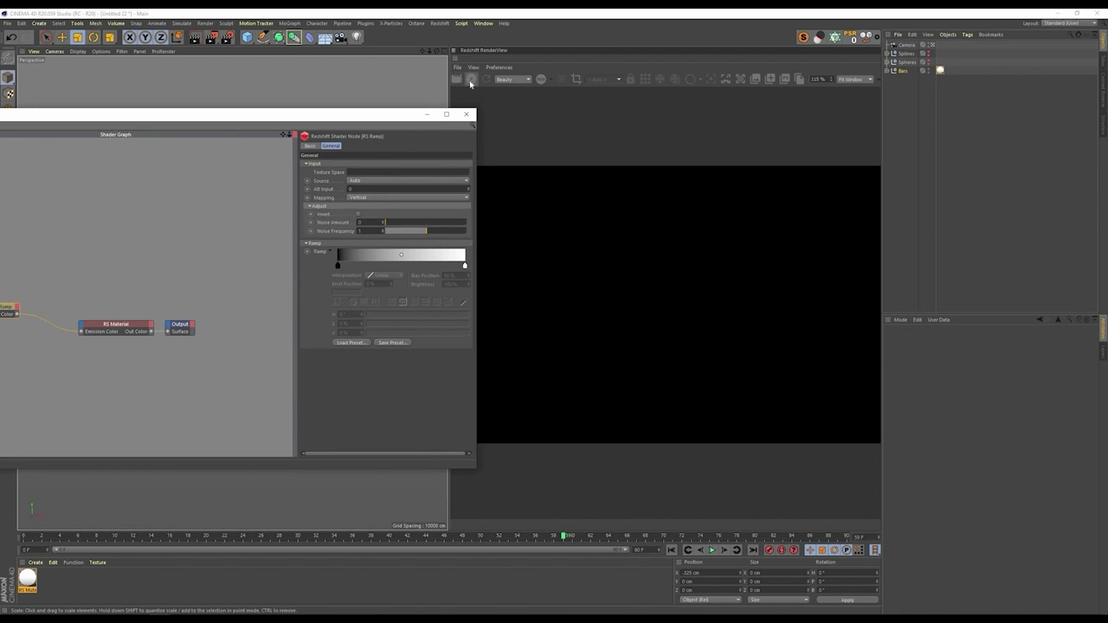
pyautogui.click(471, 79)
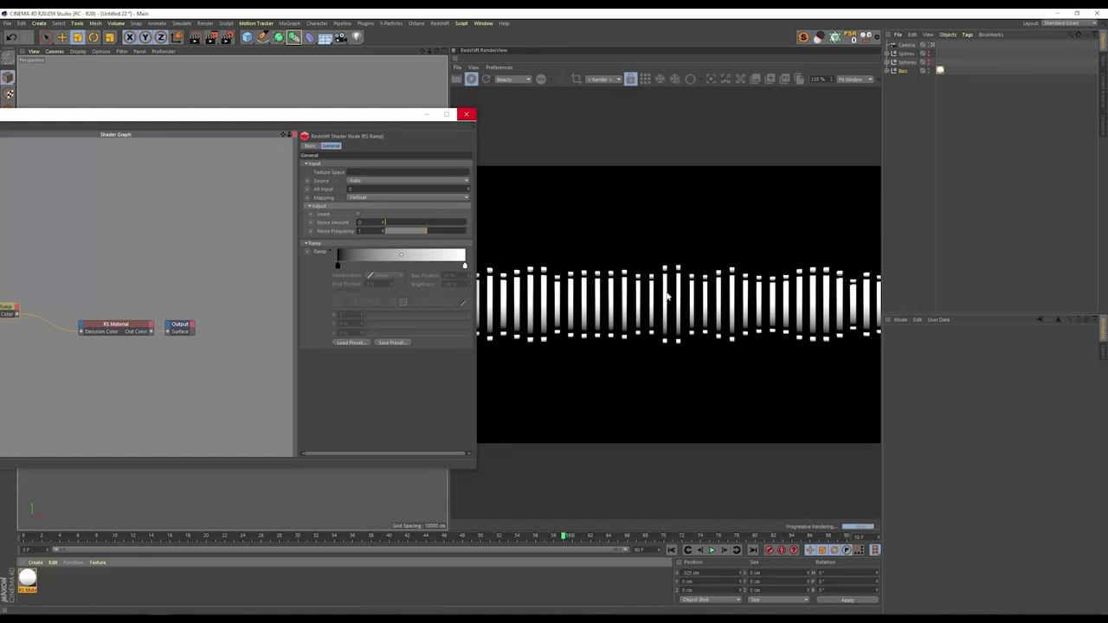
# Step: Load a striped green, blue and yellow gradient preset into the RS Ramp
pyautogui.click(348, 343)
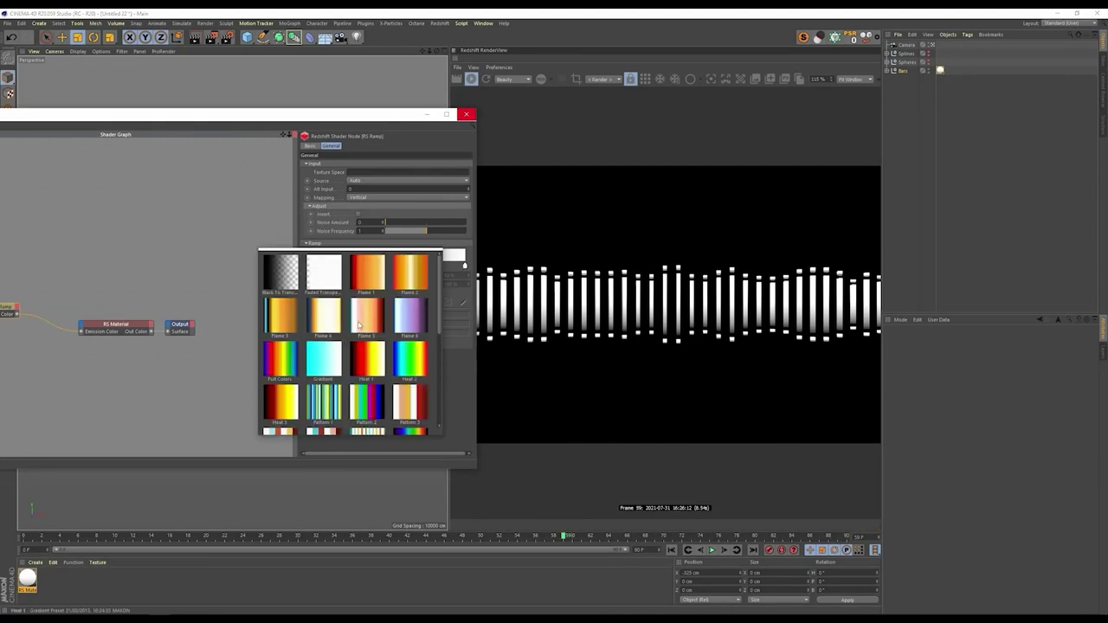
pyautogui.click(327, 244)
pyautogui.click(351, 342)
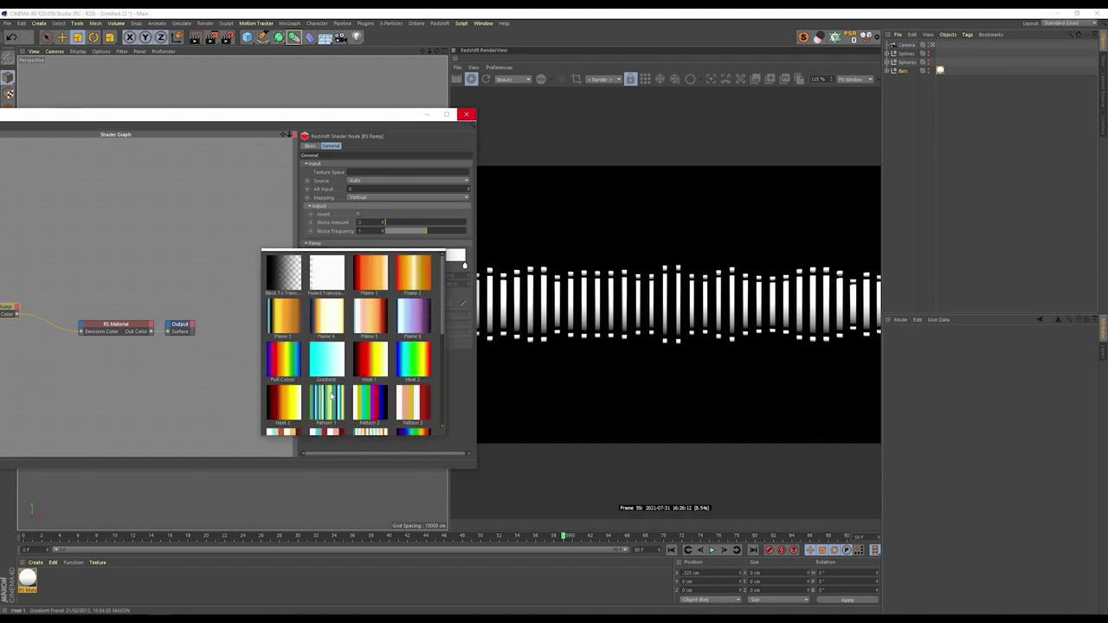
pyautogui.scroll(-2, 332, 358)
pyautogui.click(389, 347)
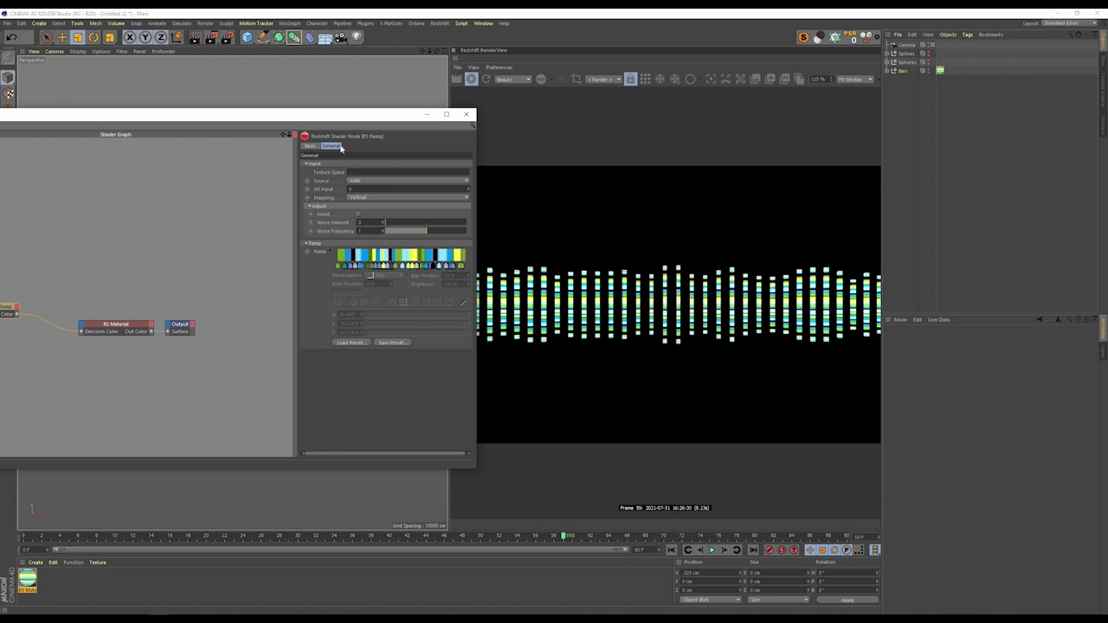
# Step: Insert a Color Correct node between the RS Ramp and the RS Material's emission color
pyautogui.moveTo(474, 113); pyautogui.dragTo(691, 94)
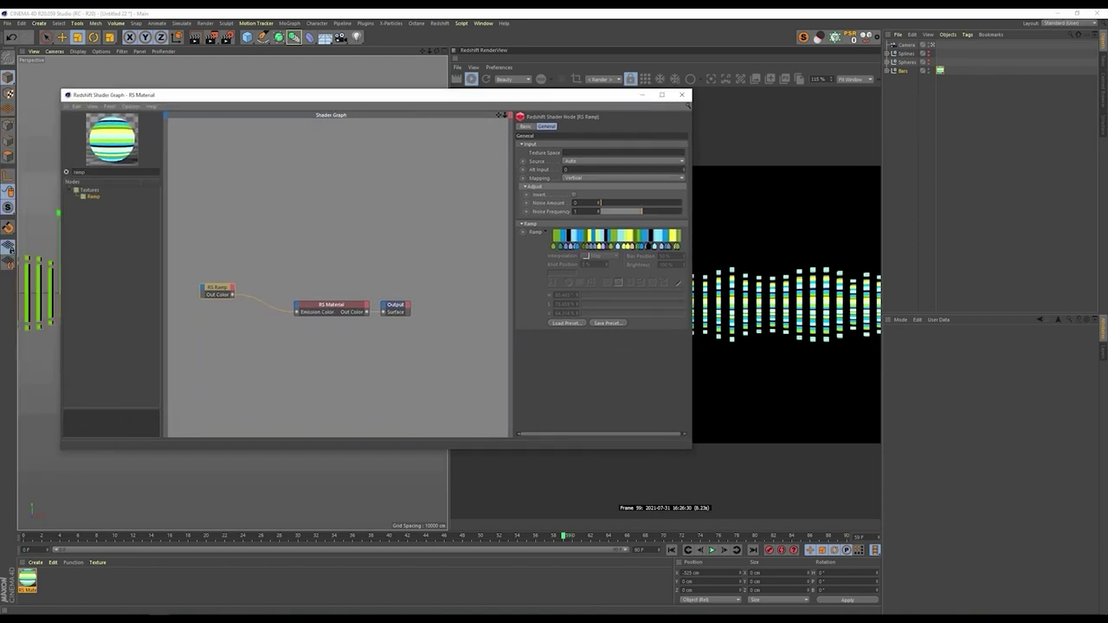
pyautogui.write('colro')
pyautogui.moveTo(266, 292); pyautogui.dragTo(199, 283)
pyautogui.click(266, 283)
pyautogui.moveTo(266, 282); pyautogui.dragTo(208, 275)
pyautogui.click(265, 271)
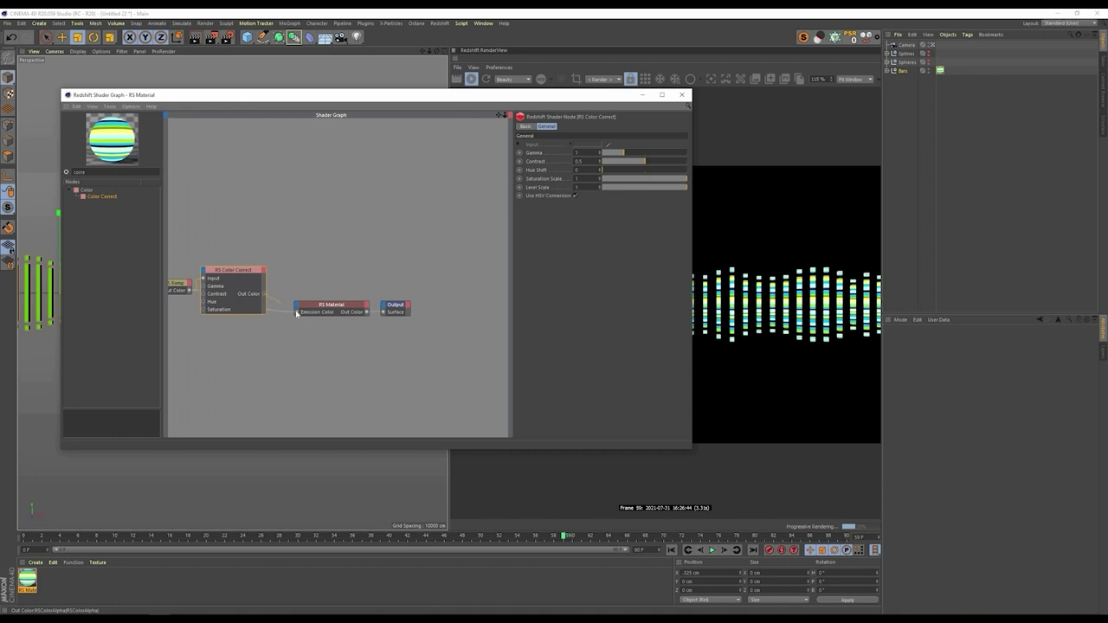
pyautogui.moveTo(294, 309); pyautogui.dragTo(296, 312)
# Step: Set the RS Color Correct node's gamma to about 0.21, contrast to about 0.92 and saturation scale to 0, and close the shader graph
pyautogui.moveTo(547, 94); pyautogui.dragTo(510, 90)
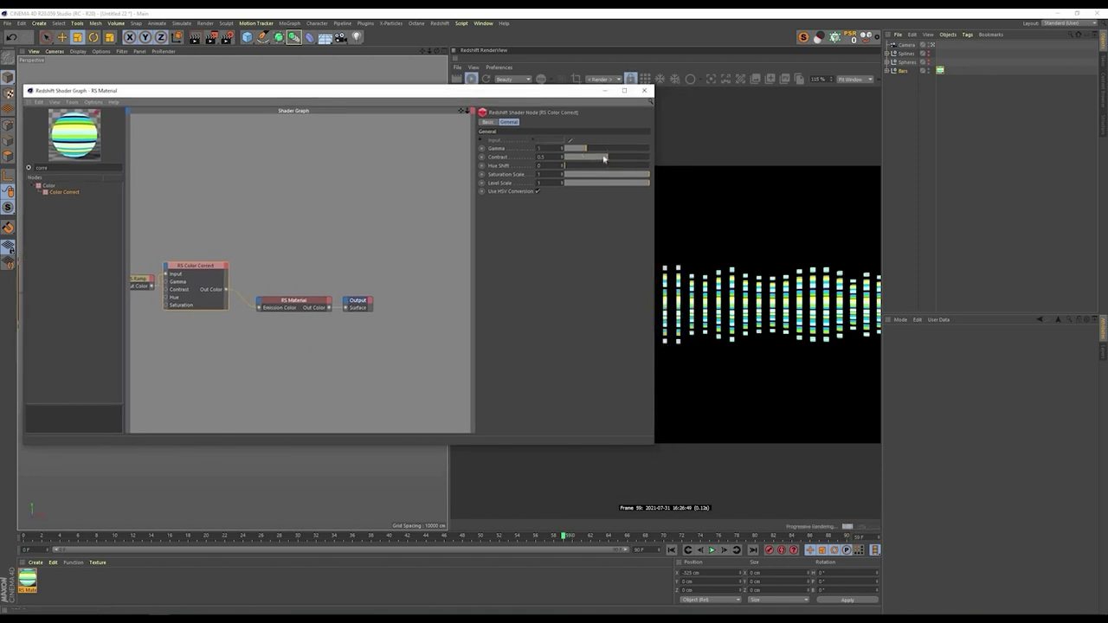
pyautogui.moveTo(612, 158); pyautogui.dragTo(646, 159)
pyautogui.moveTo(437, 96); pyautogui.dragTo(254, 155)
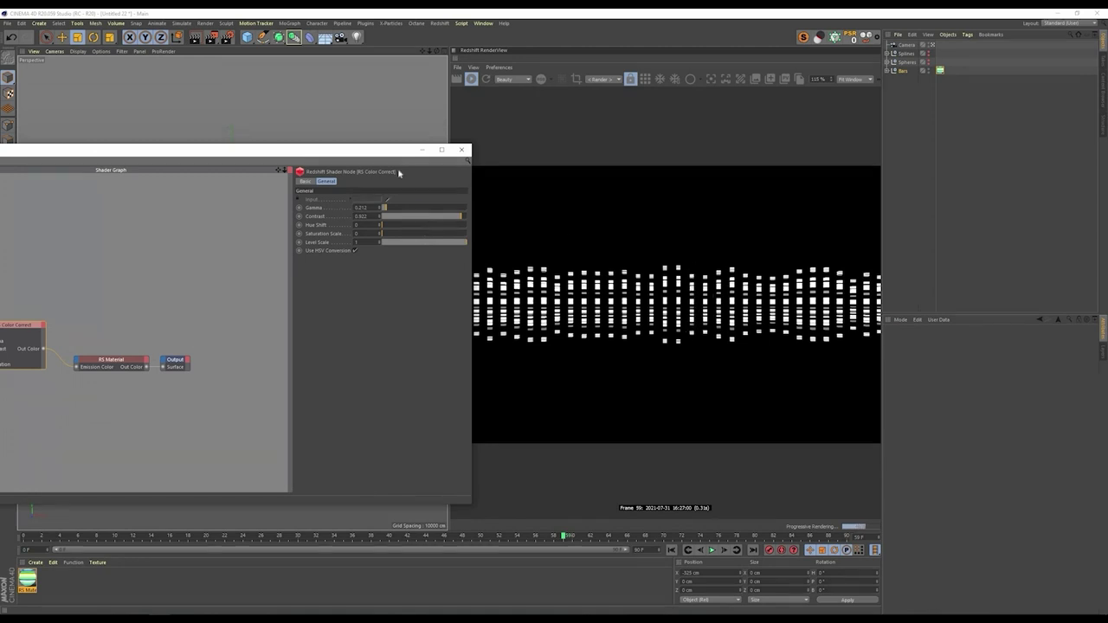
pyautogui.moveTo(390, 149); pyautogui.dragTo(518, 129)
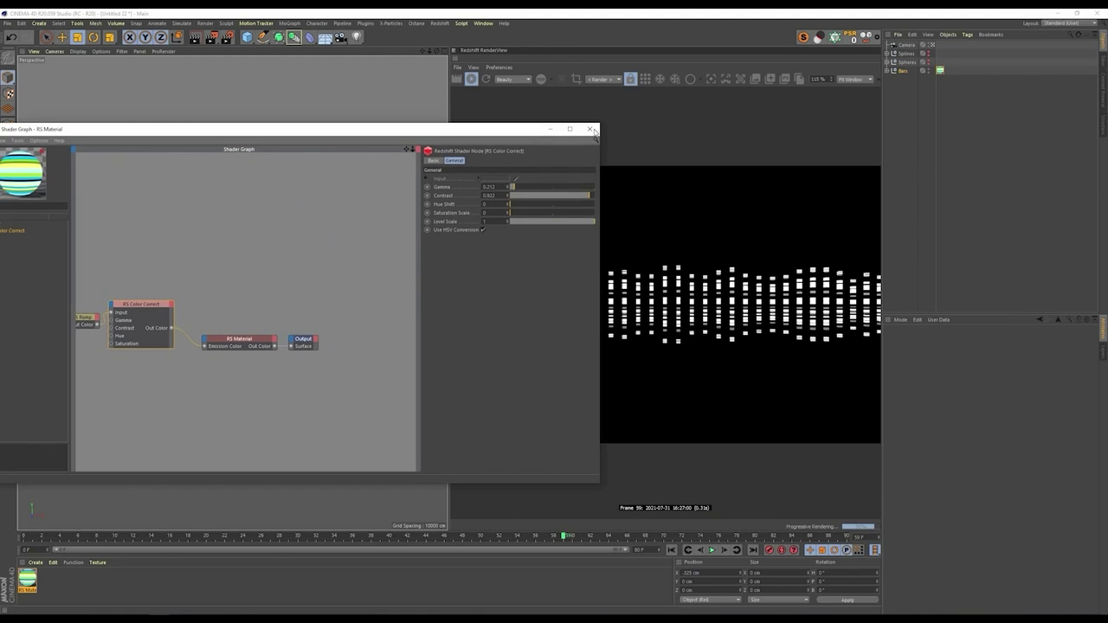
pyautogui.click(590, 130)
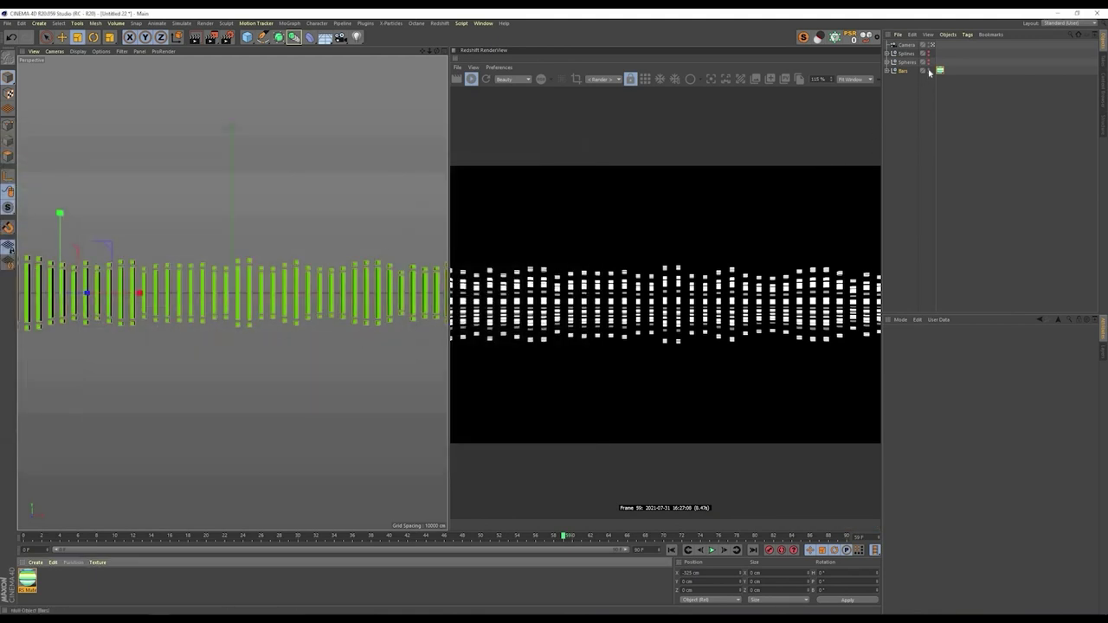
# Step: Hide the Bars group and make the Splines and Spheres groups visible
pyautogui.click(928, 70)
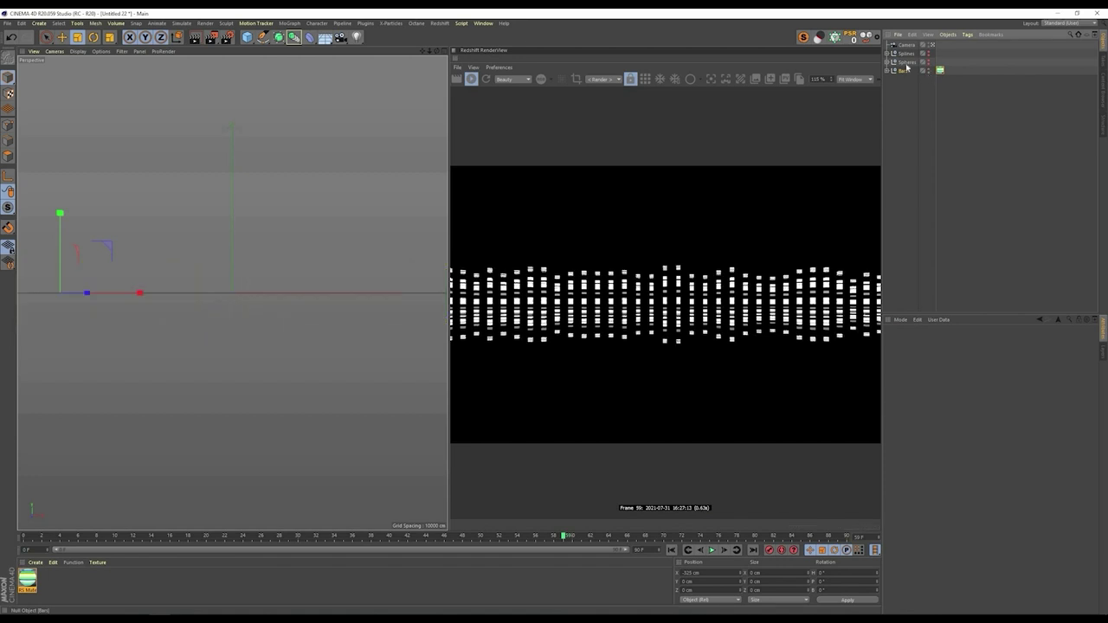
pyautogui.click(927, 60)
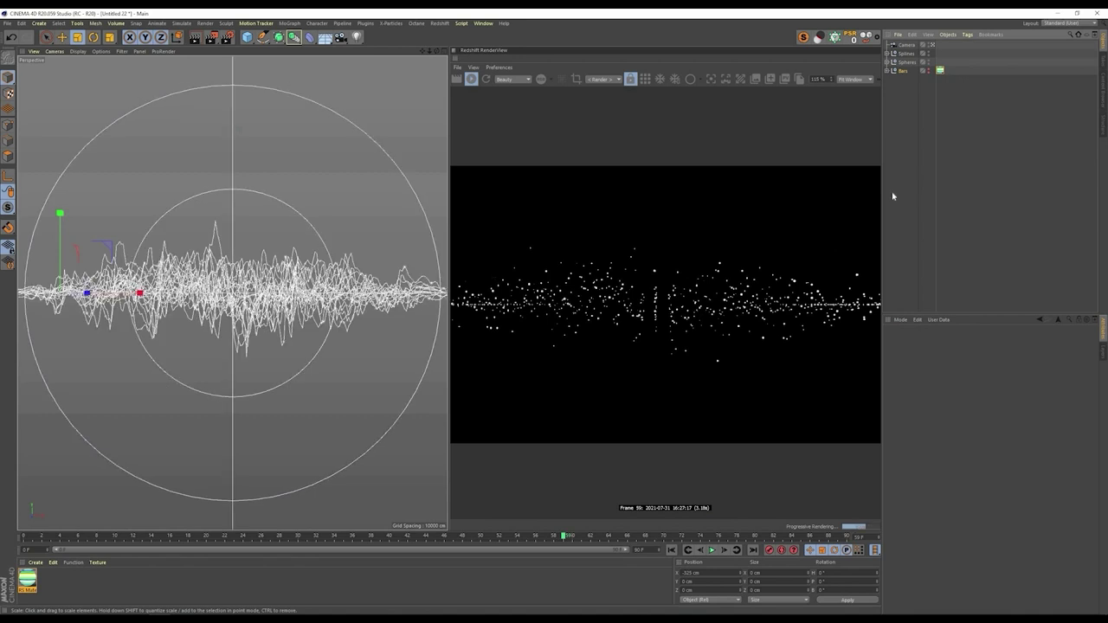
# Step: Add a Redshift Object tag to the Splines object and set its curve mode to Hair Strands
pyautogui.click(888, 54)
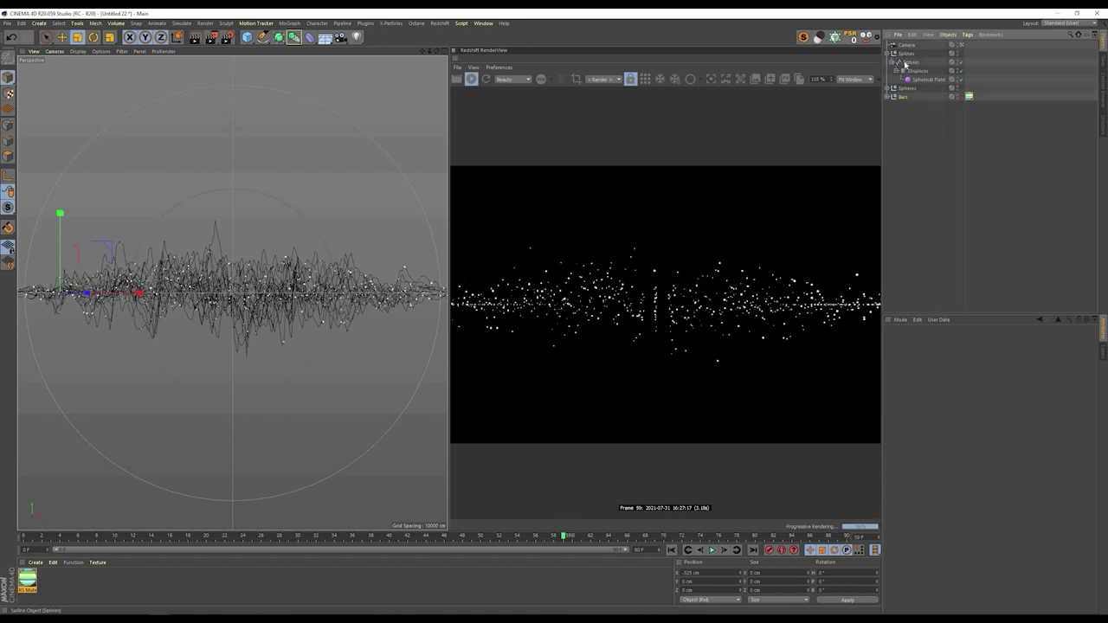
pyautogui.rightClick(904, 65)
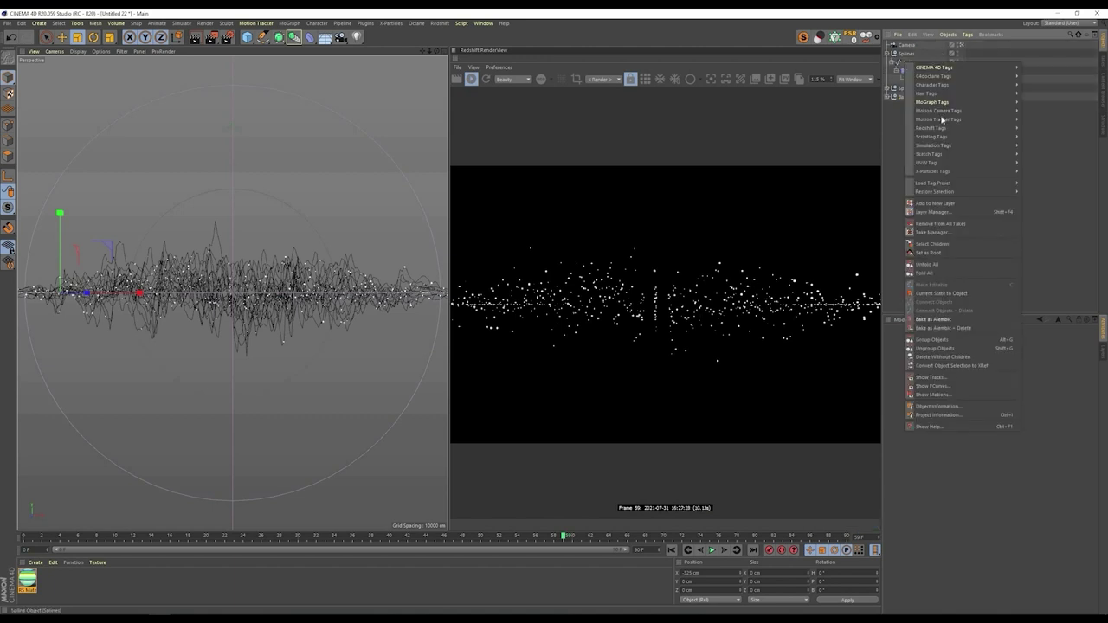
pyautogui.moveTo(944, 127)
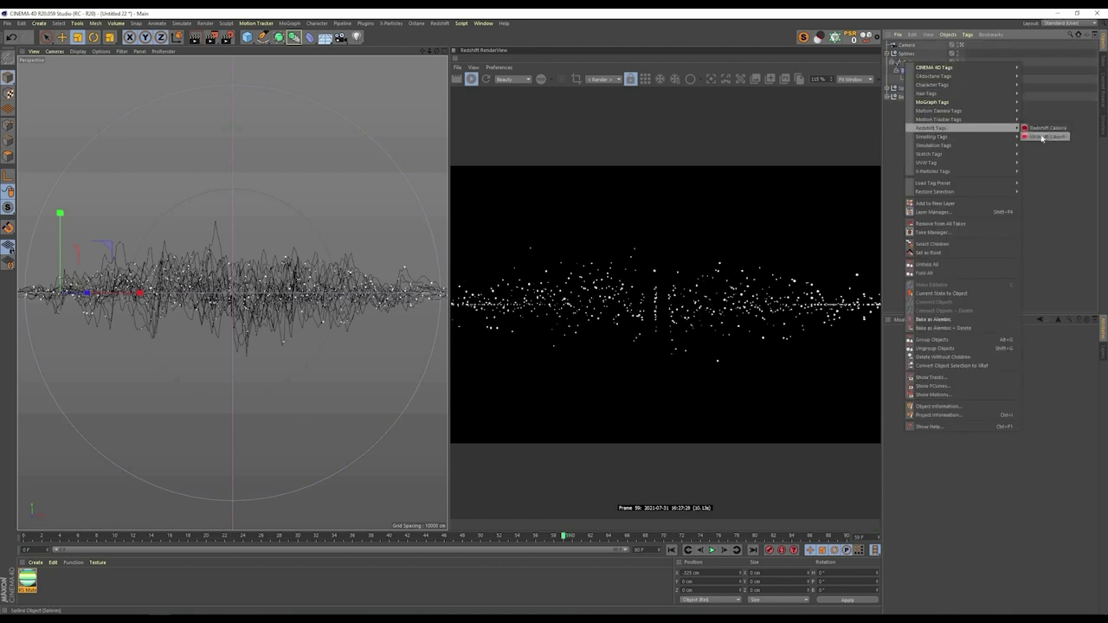
pyautogui.click(1042, 137)
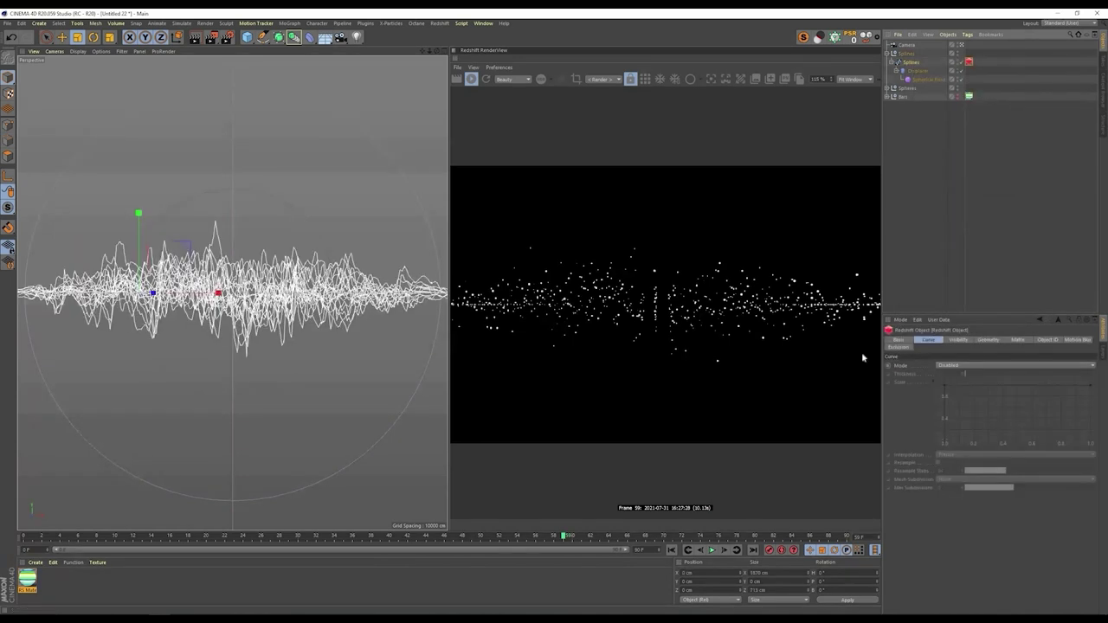
pyautogui.click(929, 341)
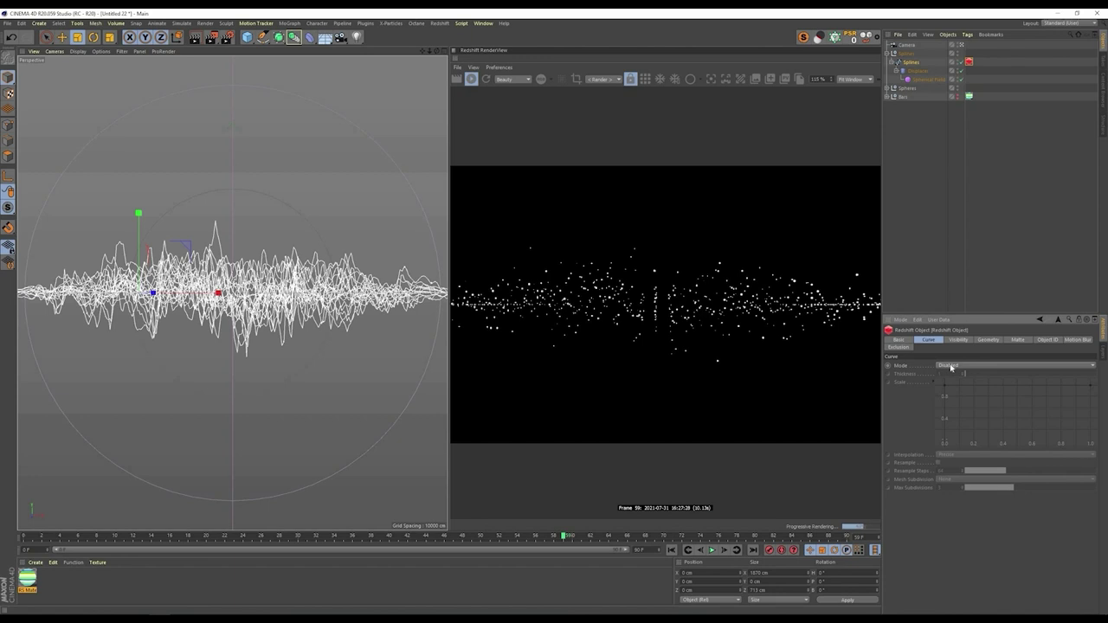
pyautogui.click(951, 367)
pyautogui.click(952, 376)
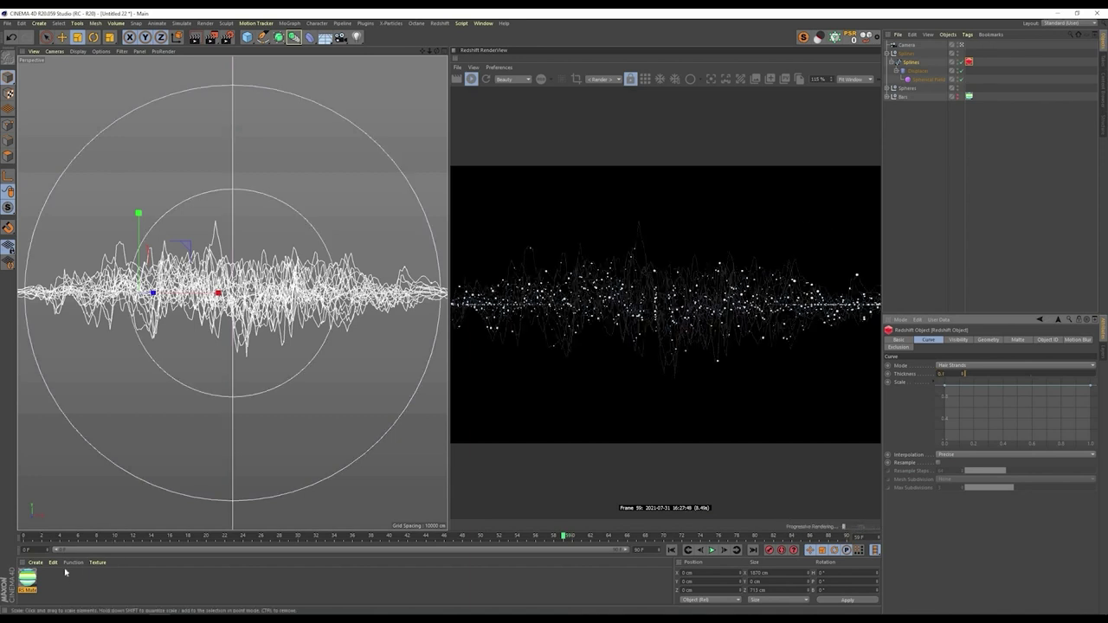
# Step: Create a Redshift Incandescent material and apply it to the Splines object
pyautogui.click(36, 563)
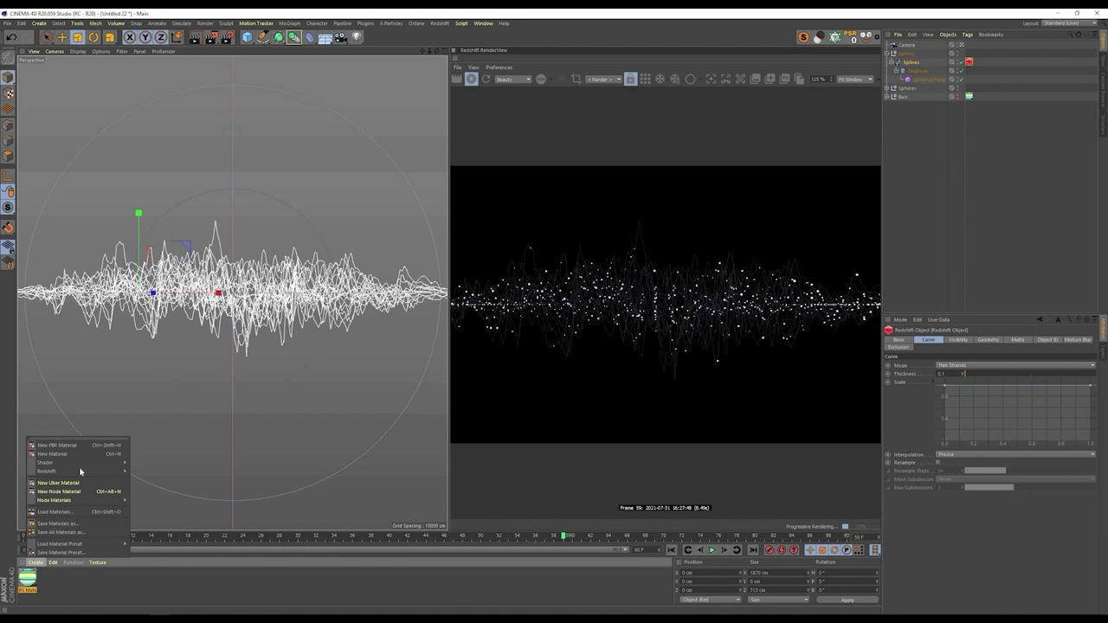
pyautogui.moveTo(79, 469)
pyautogui.moveTo(139, 473)
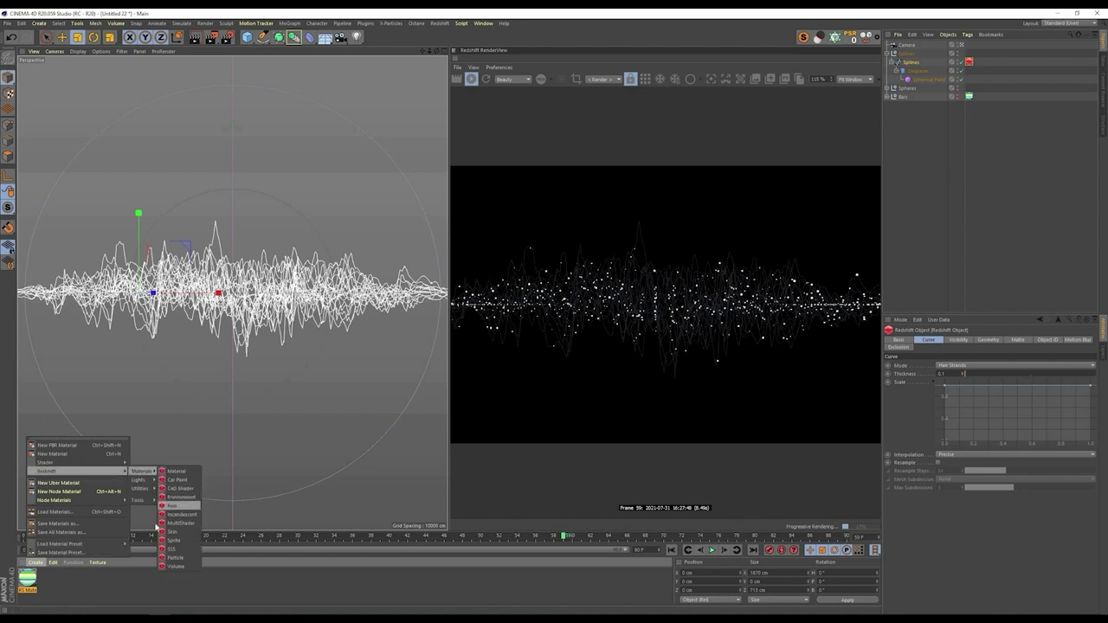
pyautogui.click(177, 518)
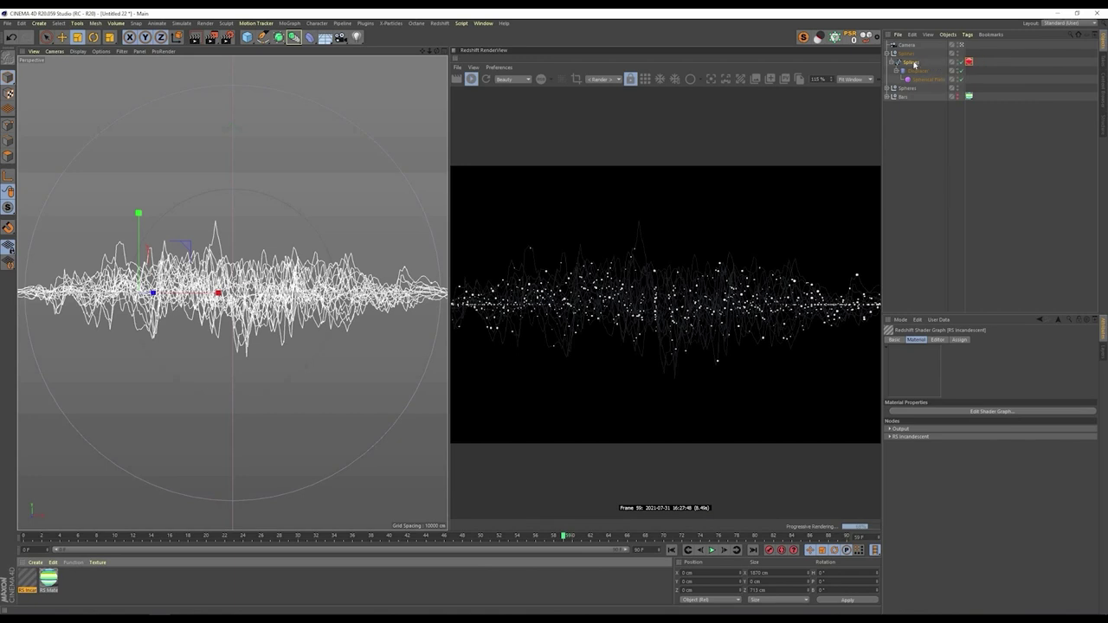
pyautogui.moveTo(916, 64); pyautogui.dragTo(914, 64)
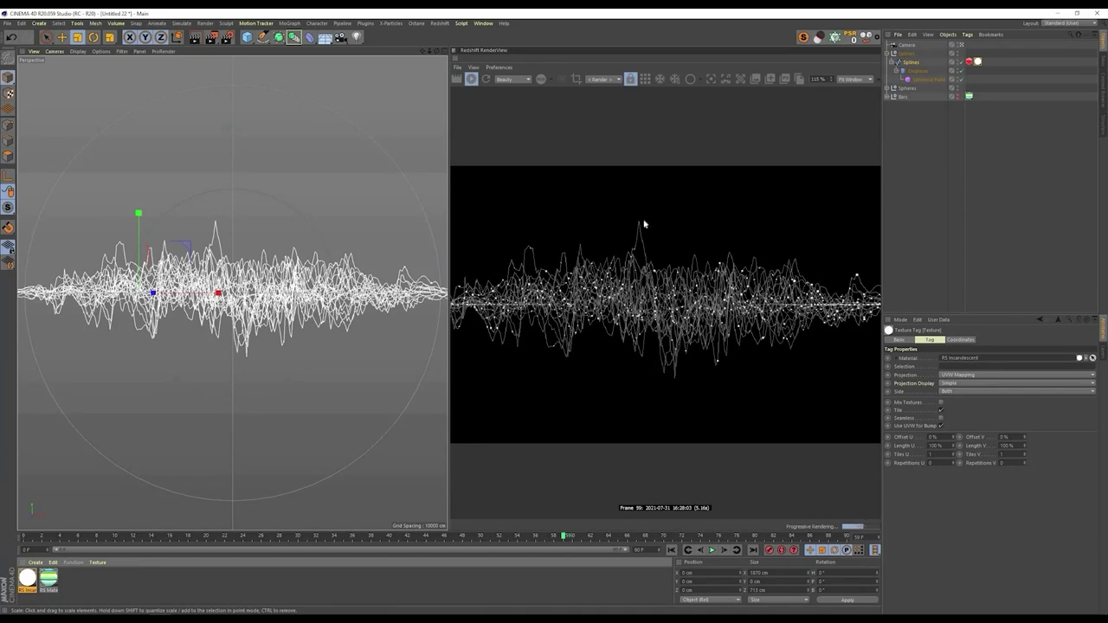
# Step: Add a Redshift Camera tag to the camera and enable its Bokeh override
pyautogui.rightClick(916, 45)
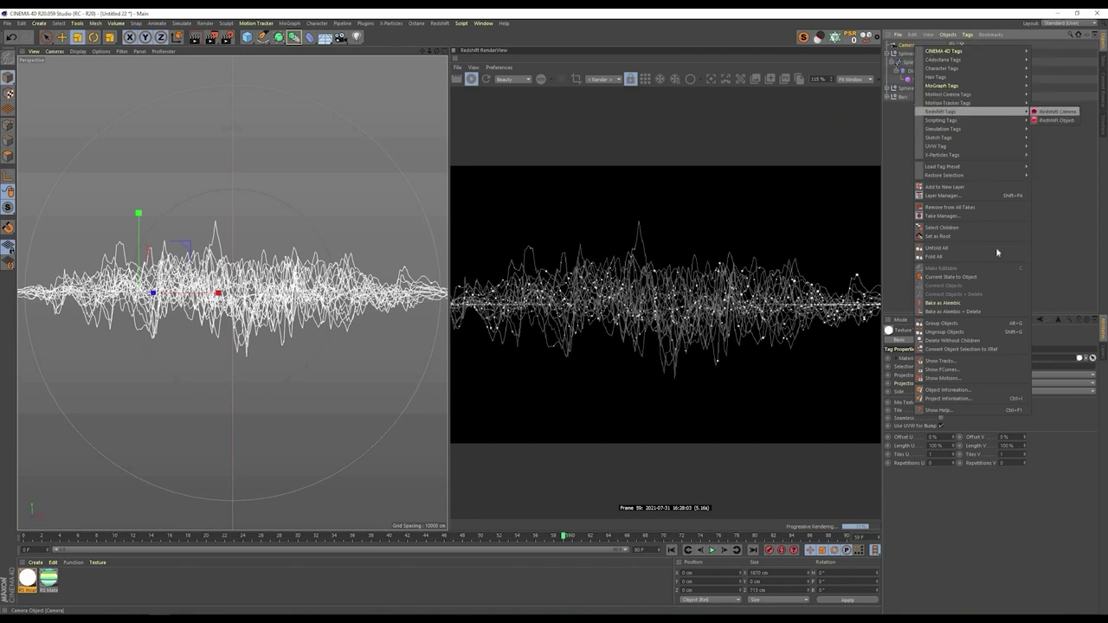
pyautogui.click(1056, 110)
pyautogui.click(995, 339)
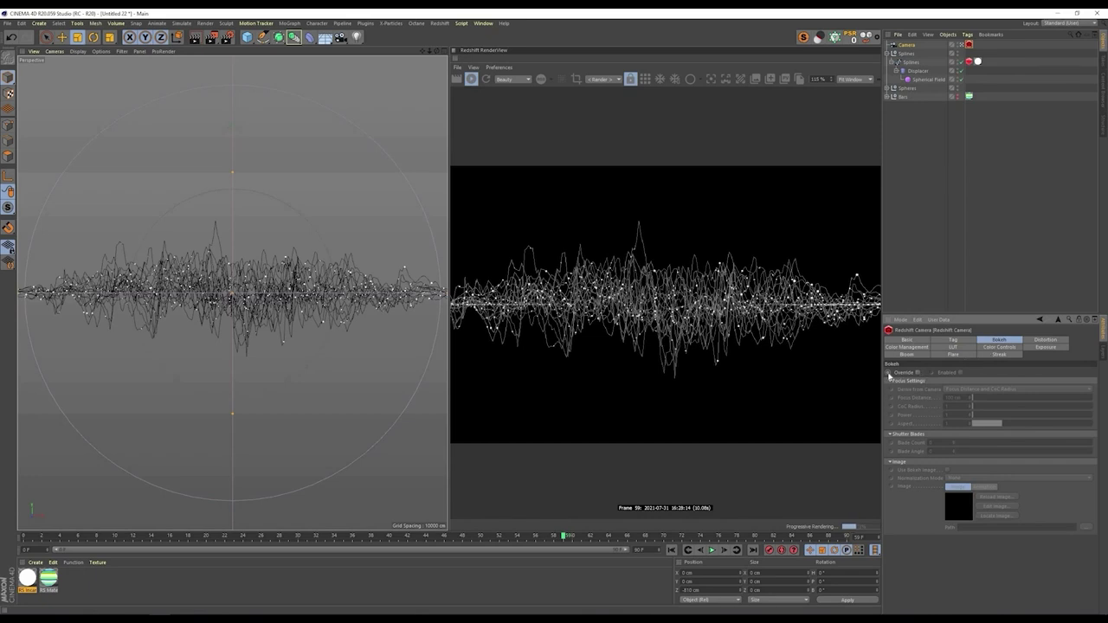
pyautogui.click(917, 372)
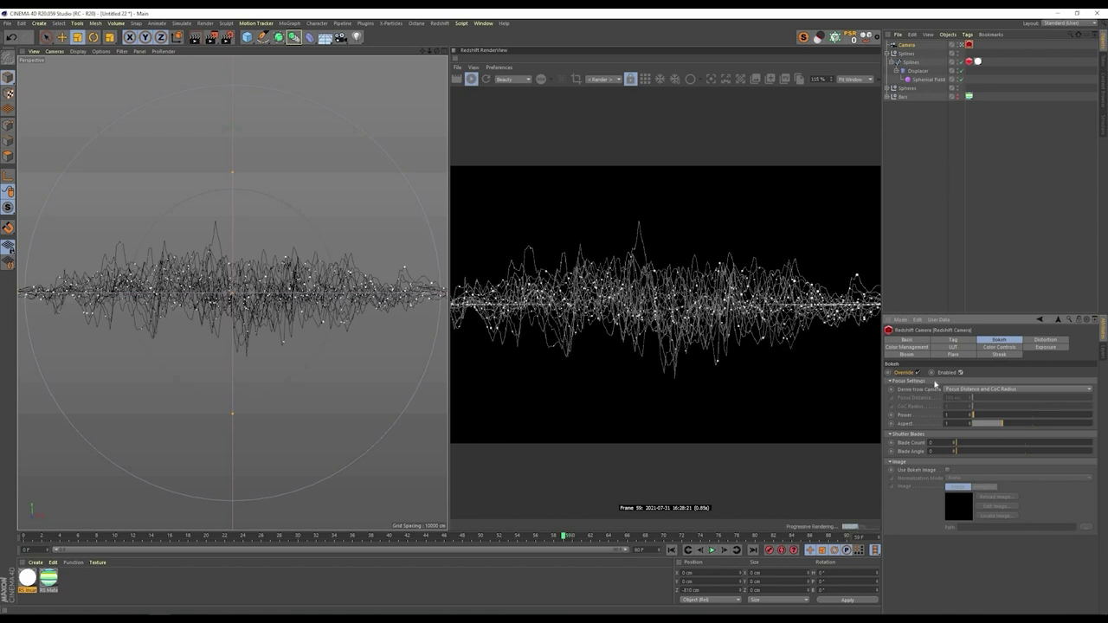
# Step: Derive only the Focus Distance from the camera for the bokeh and set the CoC Radius to about 20.5
pyautogui.click(957, 391)
pyautogui.click(968, 405)
pyautogui.moveTo(971, 412); pyautogui.dragTo(1004, 407)
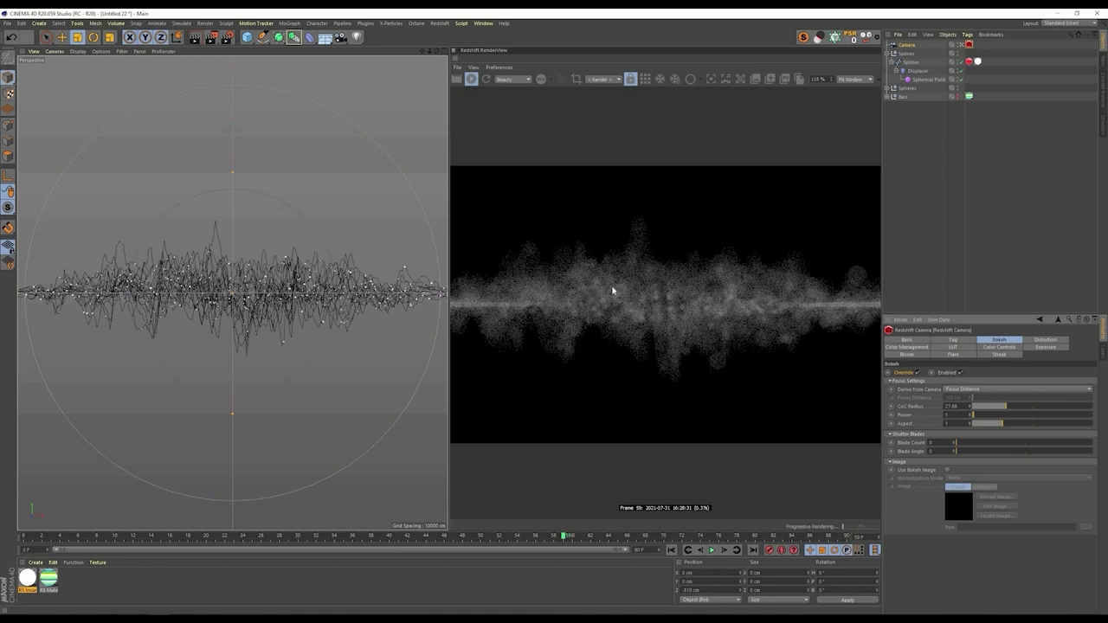
pyautogui.moveTo(998, 408); pyautogui.dragTo(992, 407)
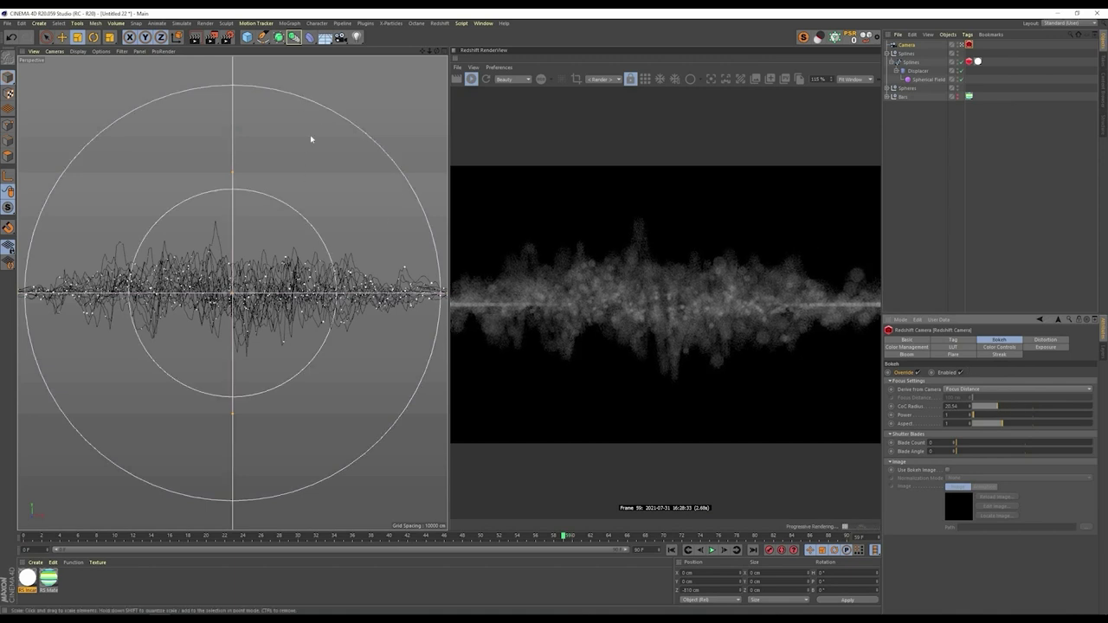
# Step: Add a null named CAM FOCUS and assign it as the camera's focus object
pyautogui.click(248, 38)
pyautogui.click(277, 51)
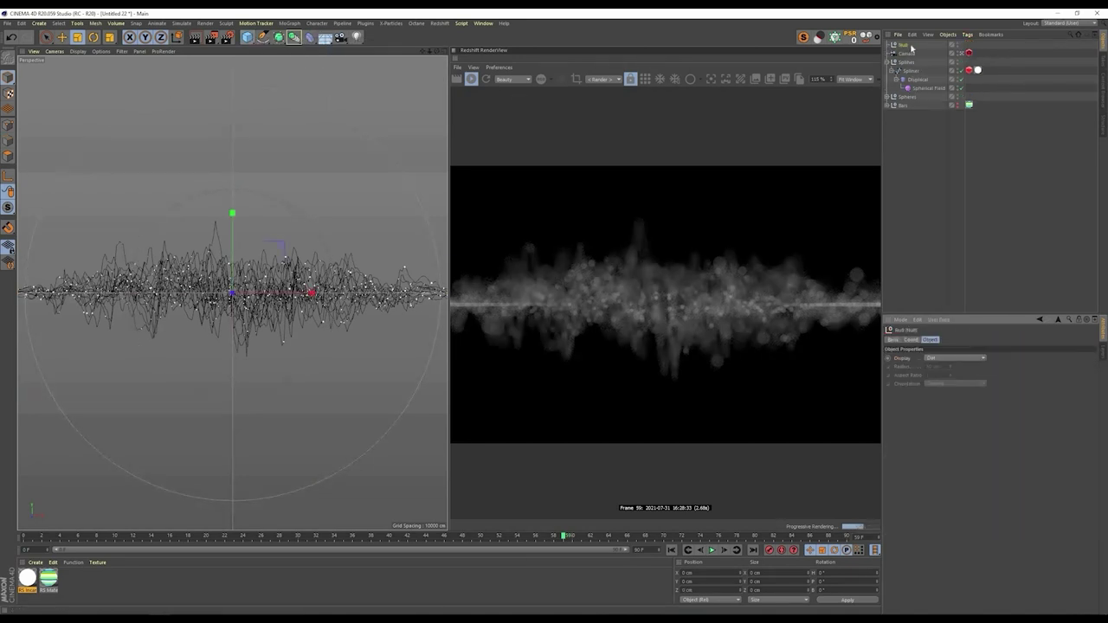
pyautogui.doubleClick(905, 45)
pyautogui.write('Cold')
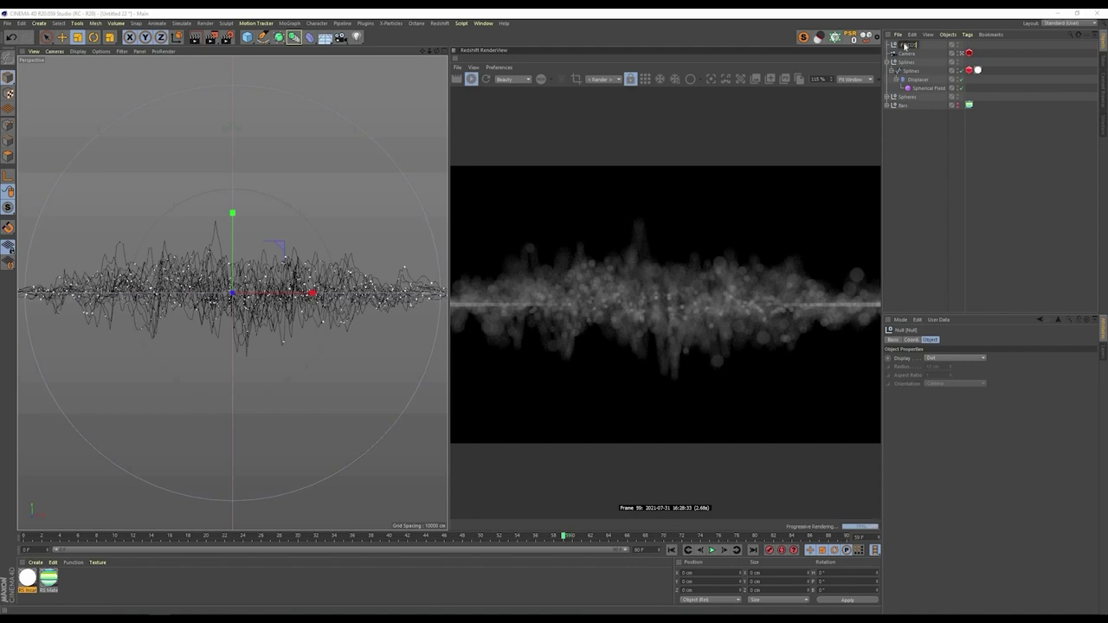
pyautogui.press('Return')
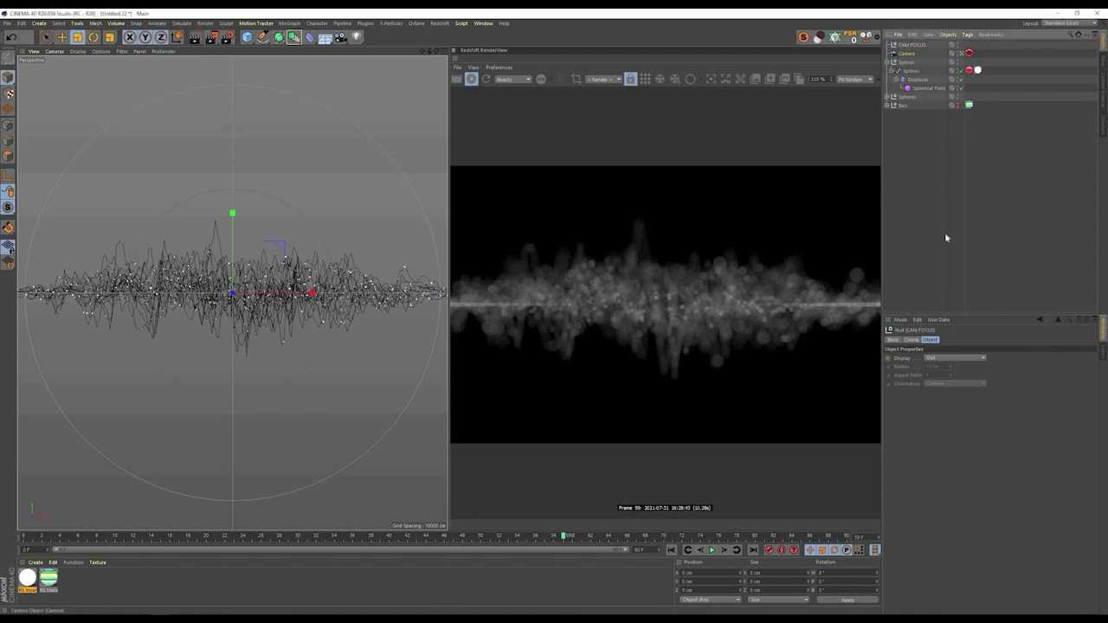
pyautogui.click(907, 54)
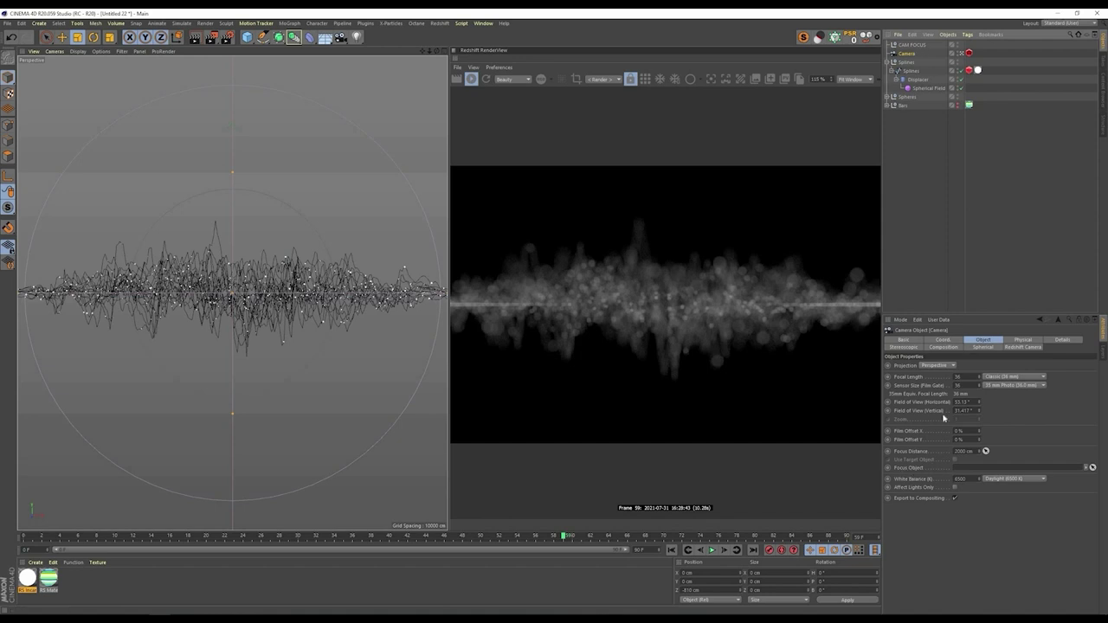
pyautogui.moveTo(911, 46); pyautogui.dragTo(992, 468)
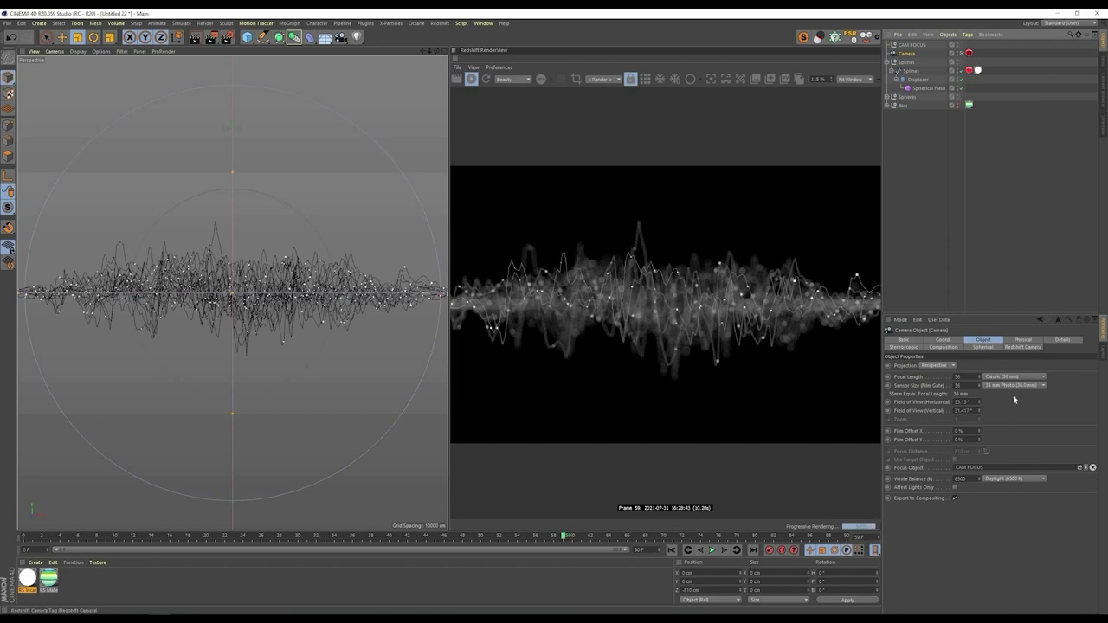
# Step: Lower the bokeh CoC Radius on the Redshift Camera tag to lessen the depth-of-field blur
pyautogui.click(969, 53)
pyautogui.moveTo(988, 407); pyautogui.dragTo(985, 406)
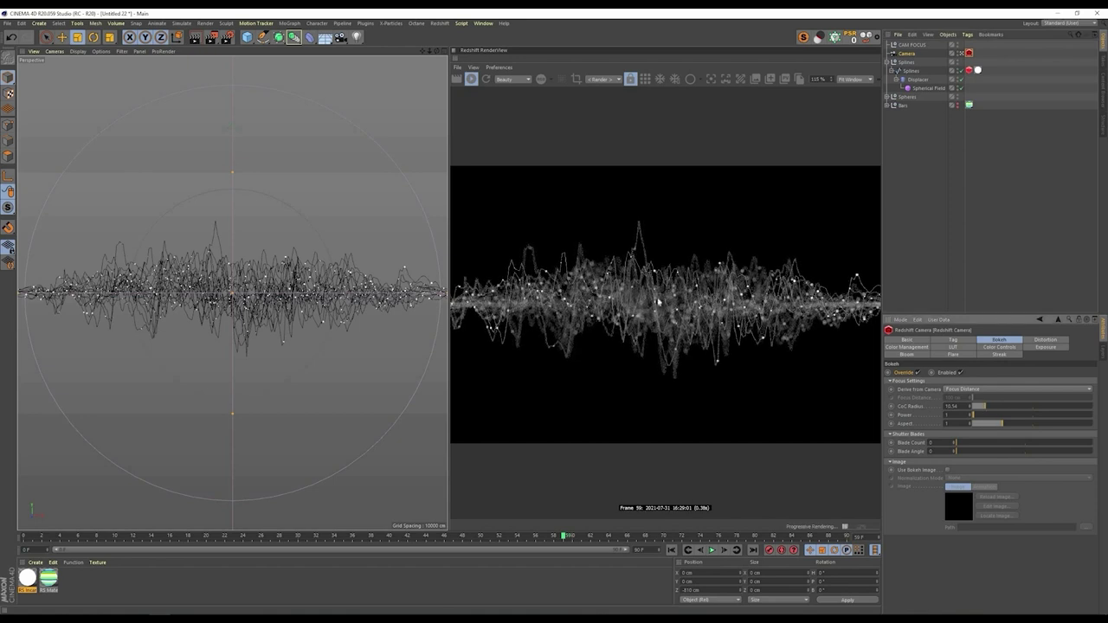
pyautogui.moveTo(983, 409); pyautogui.dragTo(978, 408)
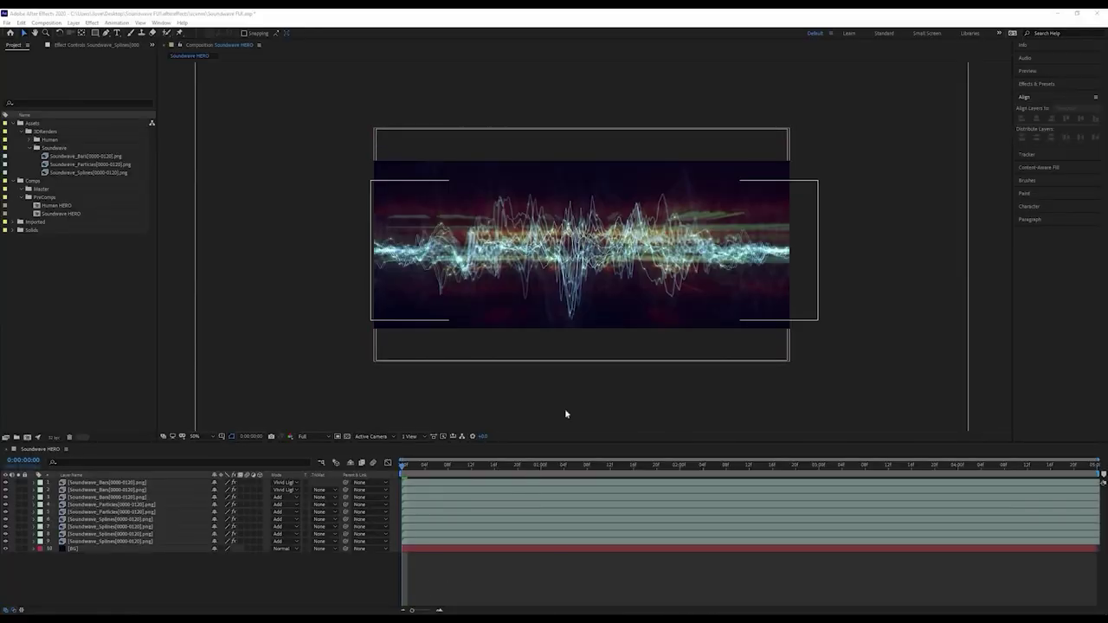
# Step: Switch to After Effects and examine the rendered Soundwave_Bars and Soundwave_Particles image sequences in the footage viewer
pyautogui.moveTo(580, 341); pyautogui.dragTo(579, 349, button='middle')
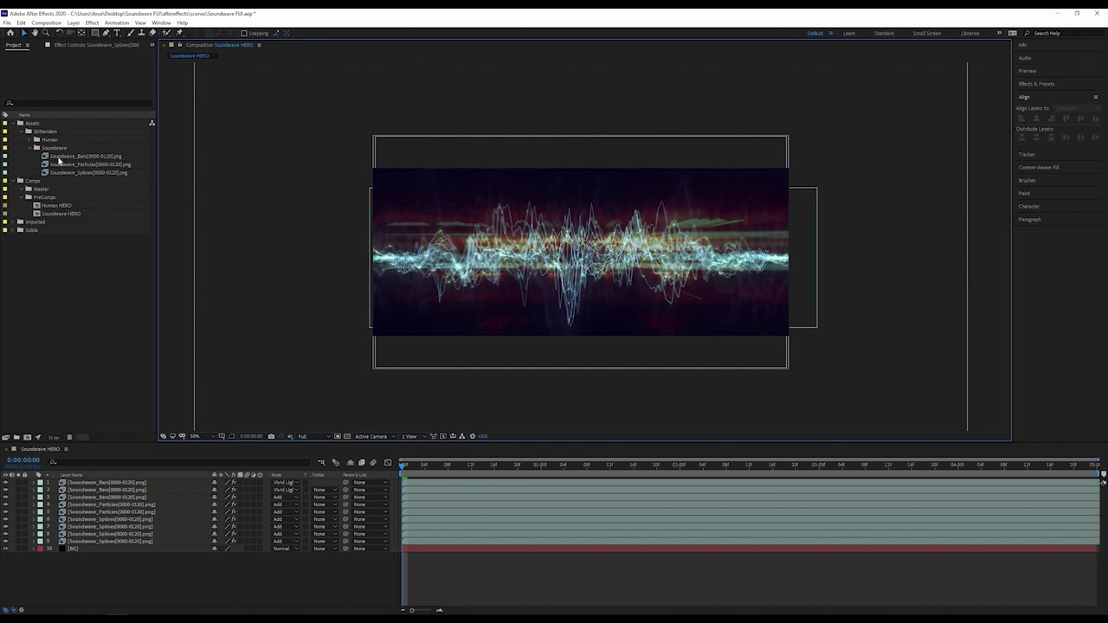
pyautogui.doubleClick(59, 157)
pyautogui.moveTo(255, 238); pyautogui.dragTo(544, 236)
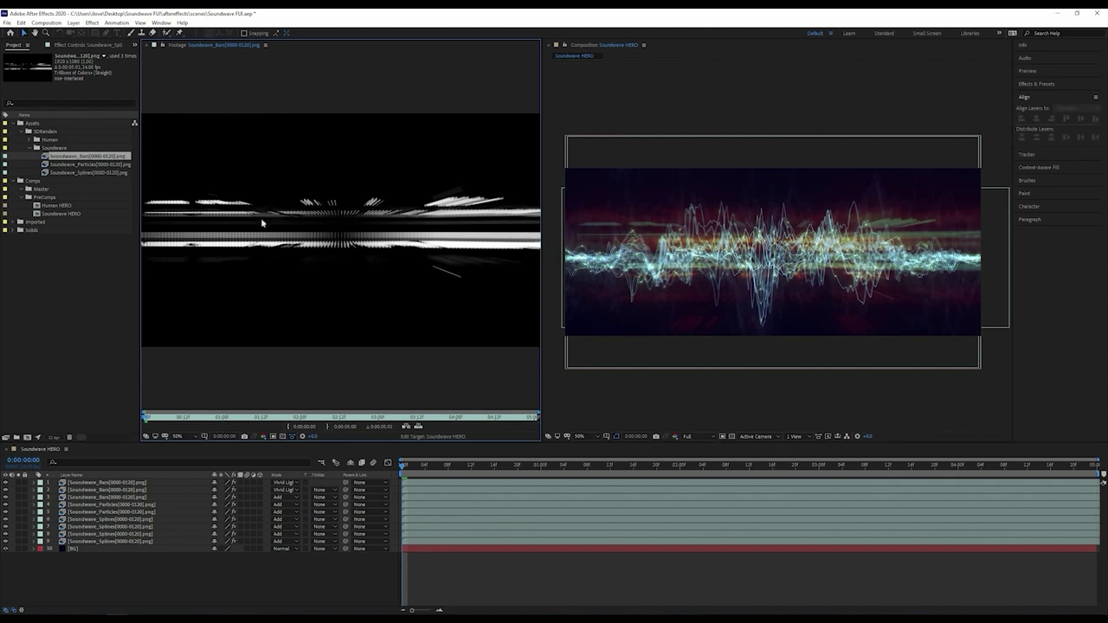
pyautogui.scroll(2, 347, 243)
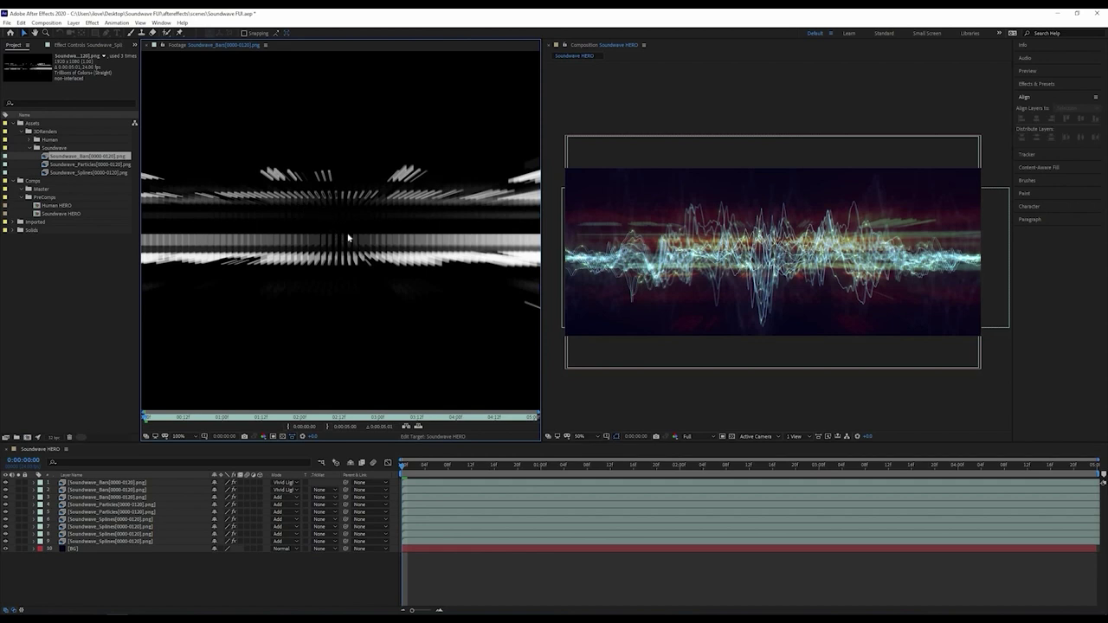
pyautogui.scroll(-2, 349, 237)
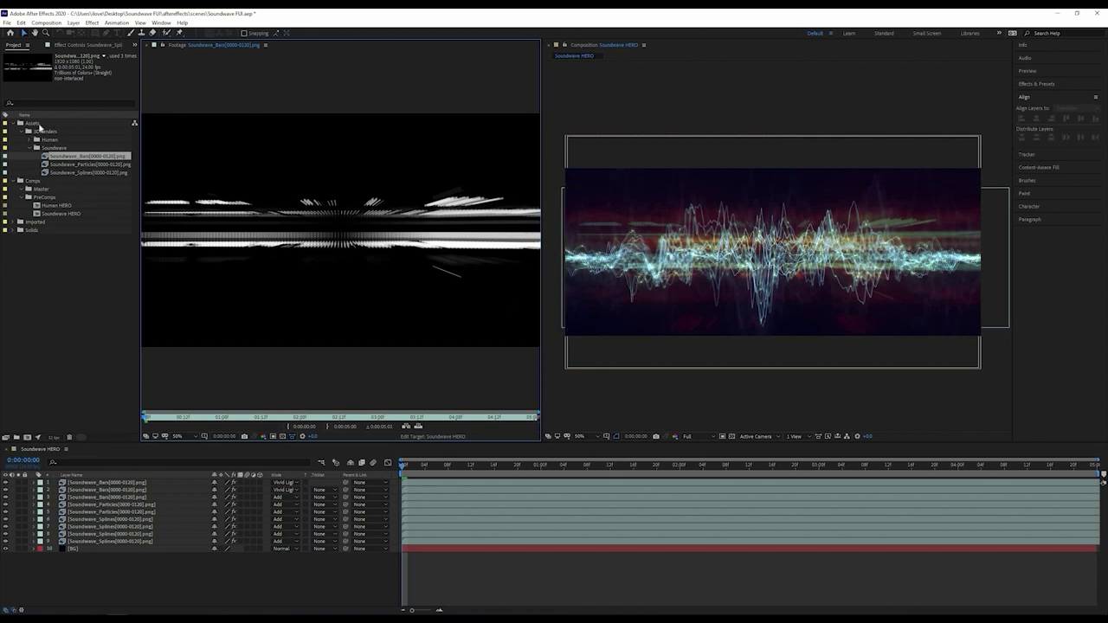
pyautogui.doubleClick(89, 164)
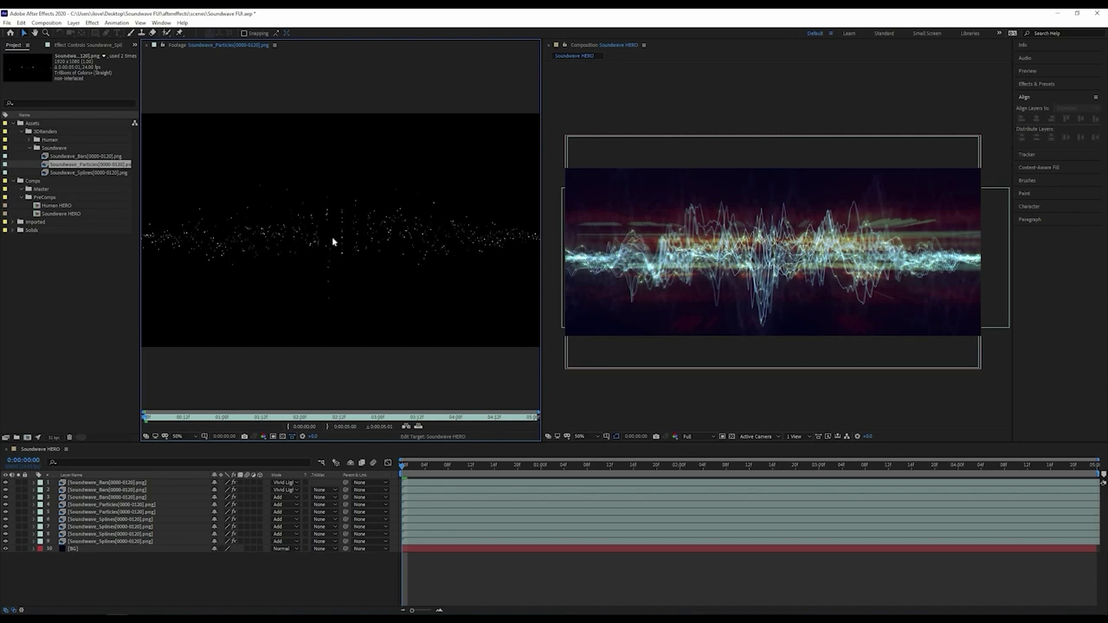
# Step: Examine the Soundwave_Splines footage and the Exposure and Tint effects on the lowest splines layer in the Soundwave HERO composition
pyautogui.scroll(2, 338, 235)
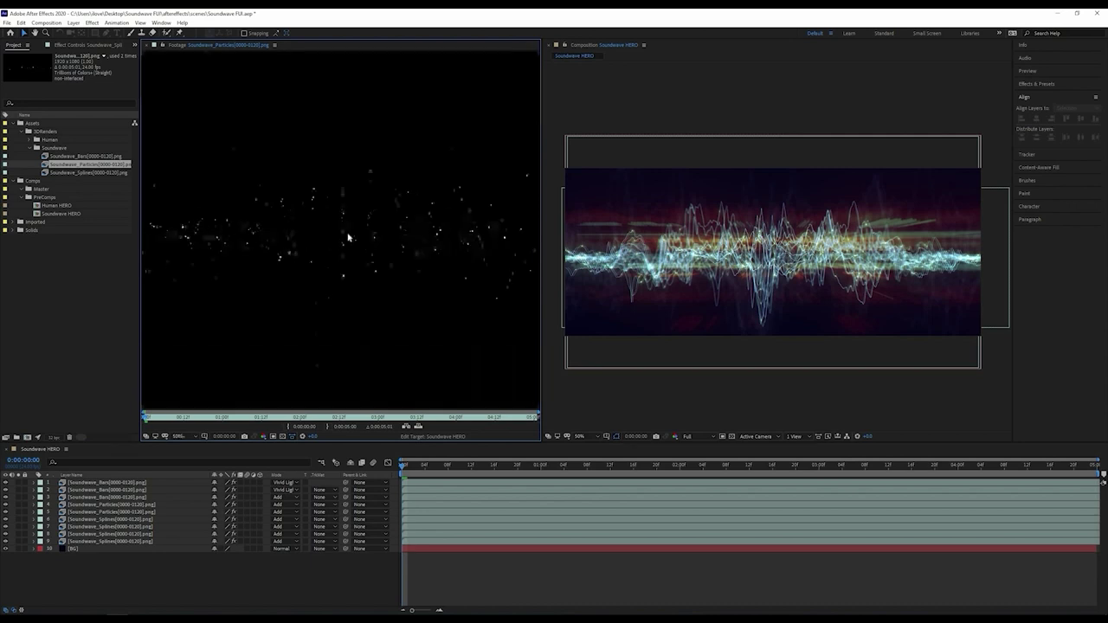
pyautogui.doubleClick(98, 172)
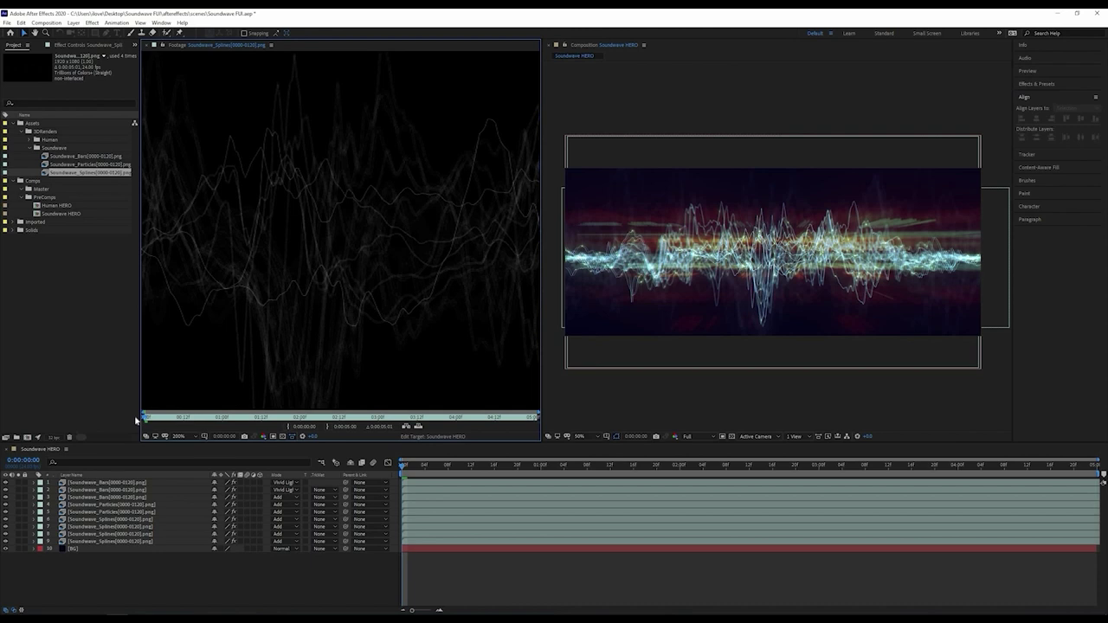
pyautogui.click(117, 542)
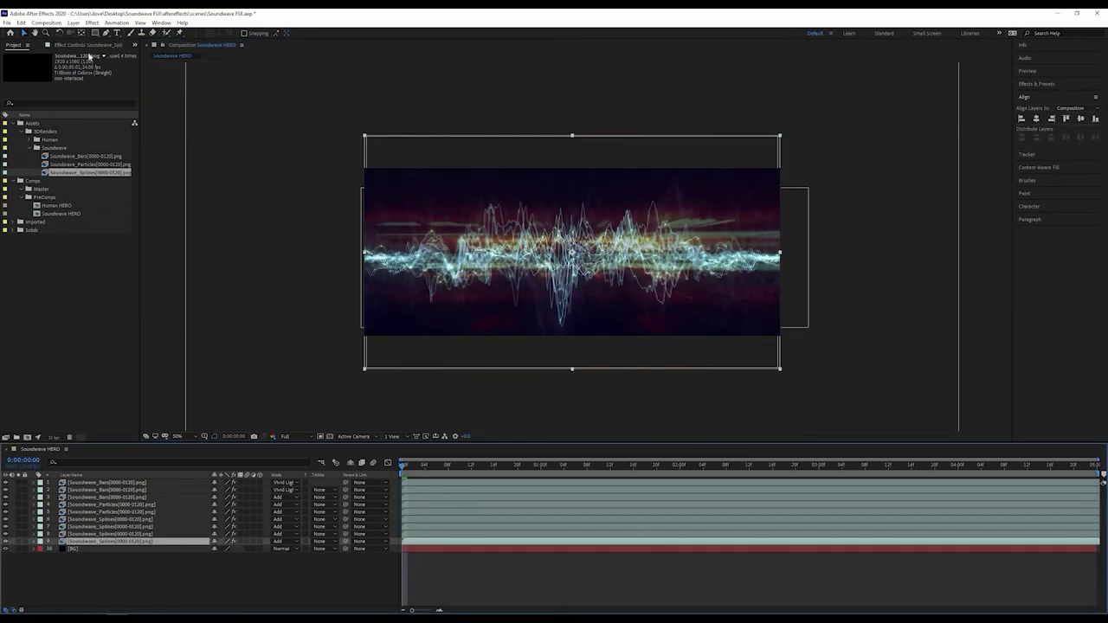
pyautogui.click(90, 46)
pyautogui.click(34, 63)
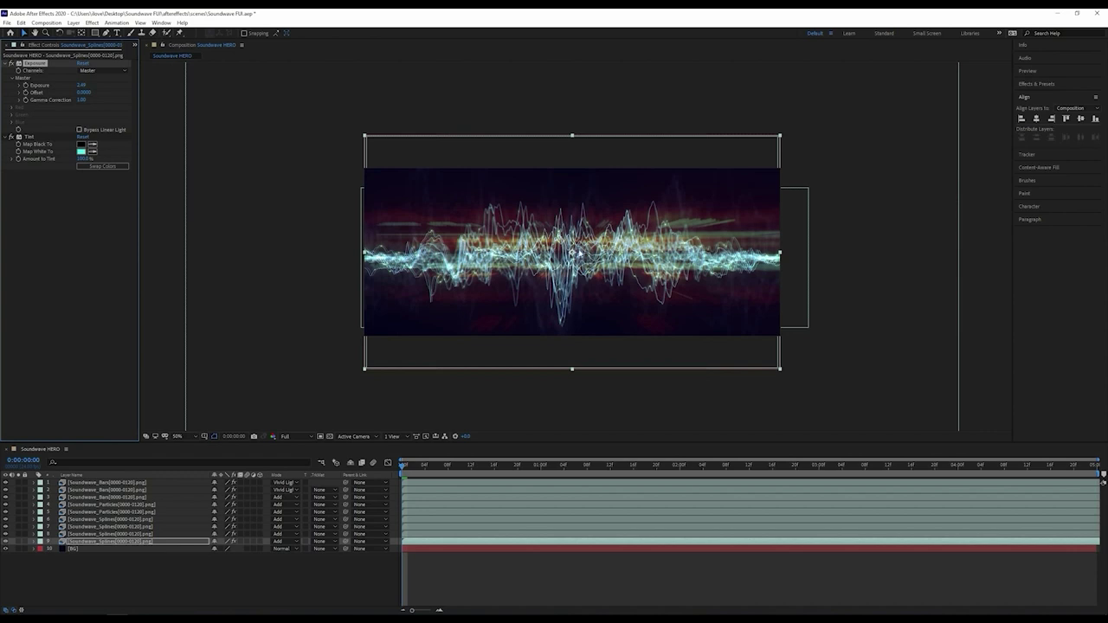
pyautogui.scroll(2, 577, 261)
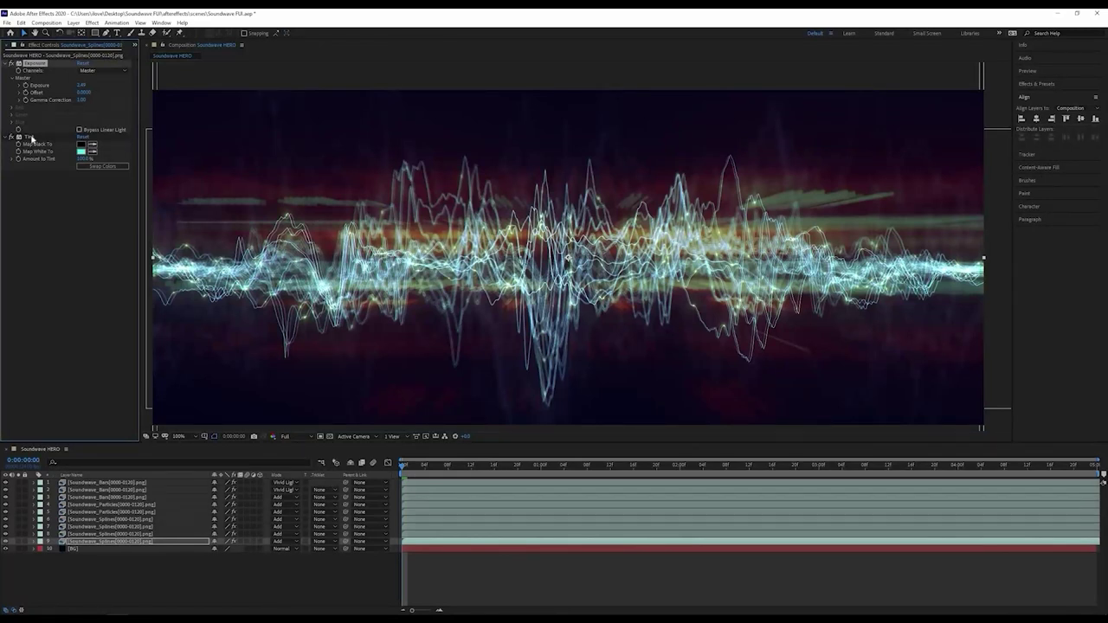
pyautogui.scroll(-2, 538, 331)
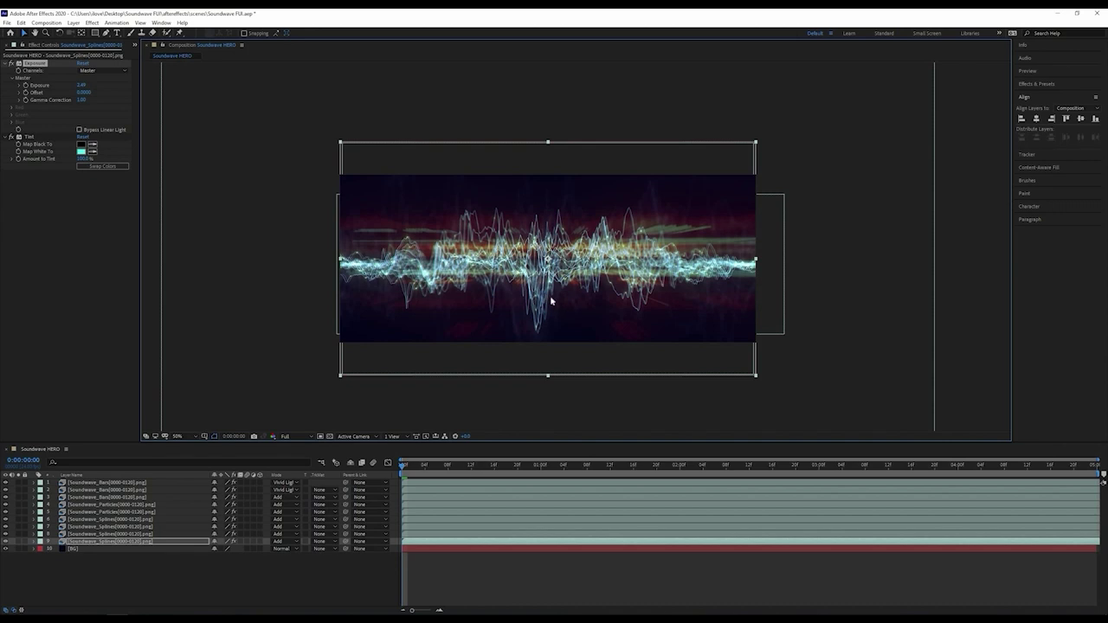
pyautogui.click(46, 139)
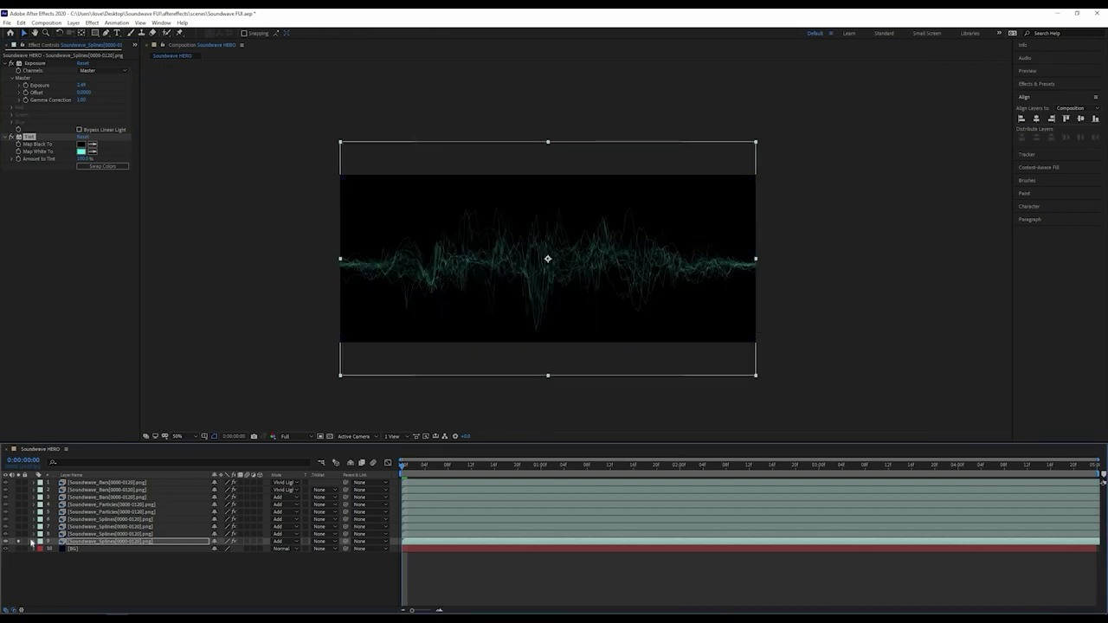
# Step: Solo the three lowest Soundwave_Splines layers one after another and inspect up close how their tinted lines overlap
pyautogui.scroll(2, 547, 314)
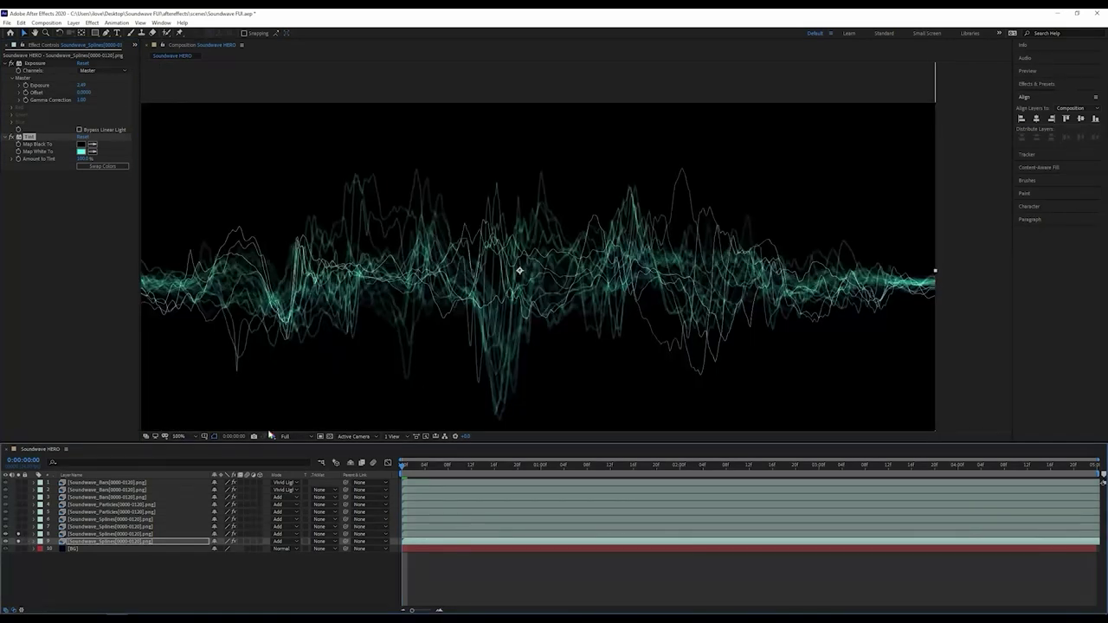
pyautogui.click(18, 526)
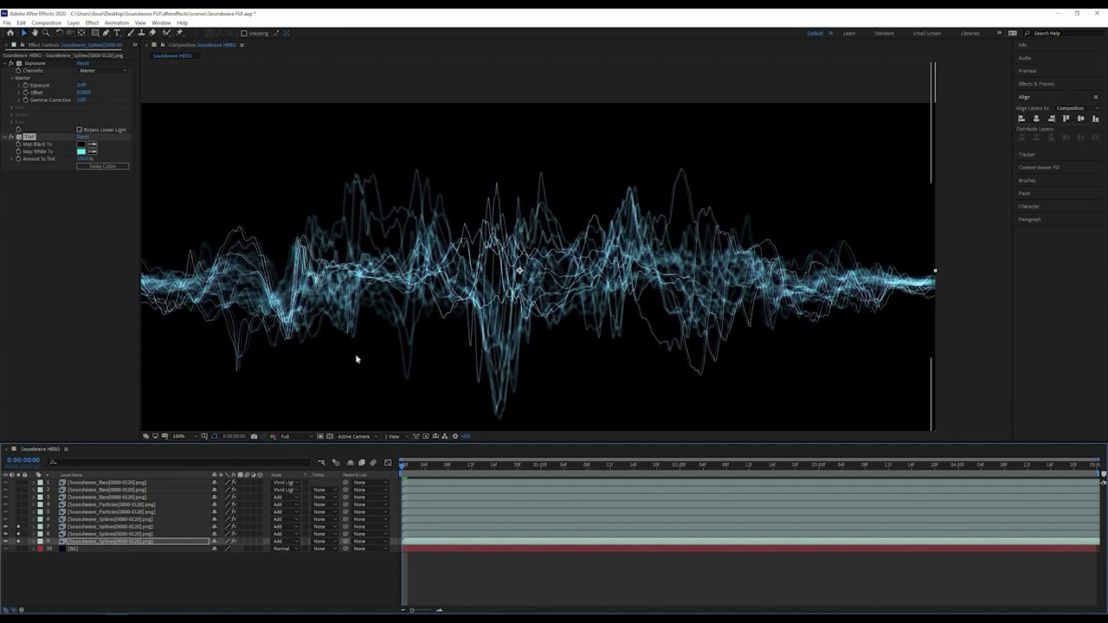
pyautogui.scroll(1, 359, 295)
pyautogui.moveTo(160, 263); pyautogui.dragTo(528, 260, button='middle')
pyautogui.moveTo(530, 262); pyautogui.dragTo(554, 211)
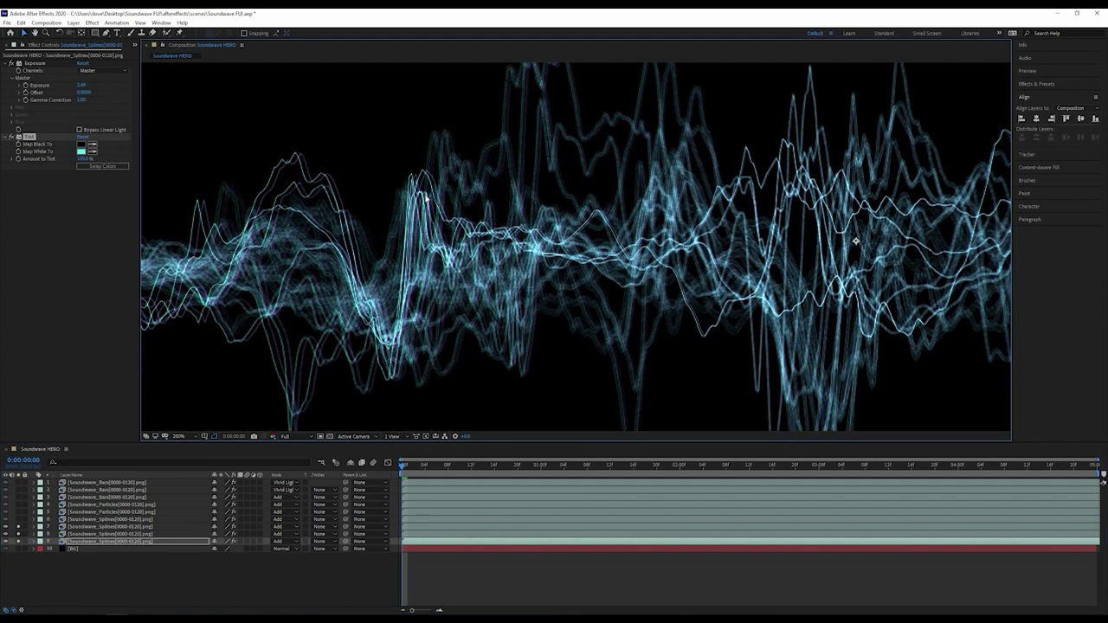
pyautogui.scroll(1, 405, 211)
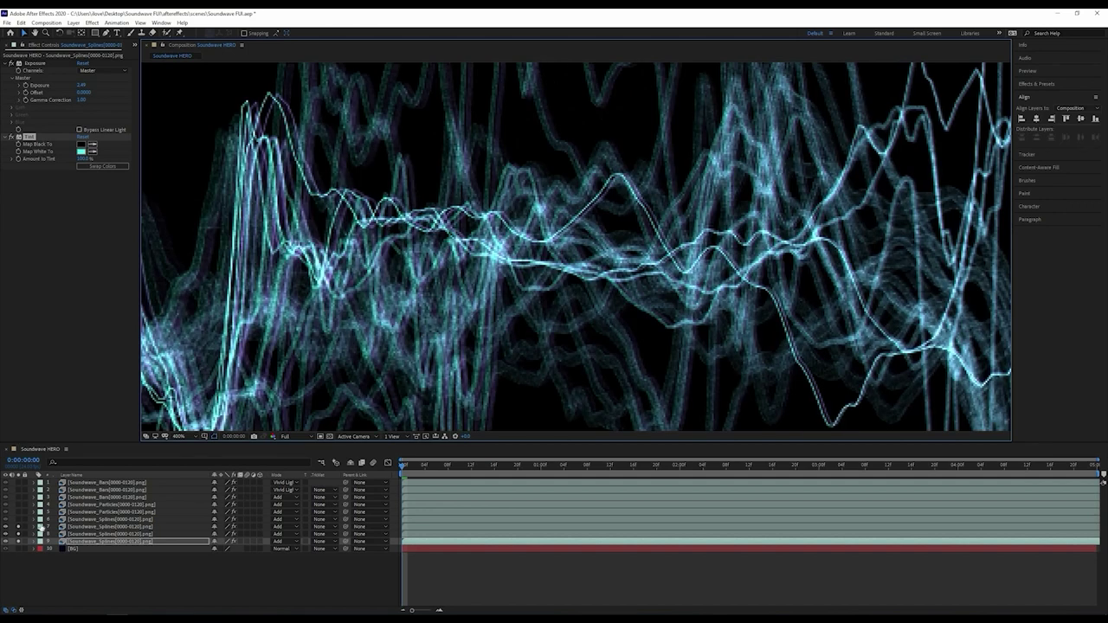
pyautogui.click(75, 528)
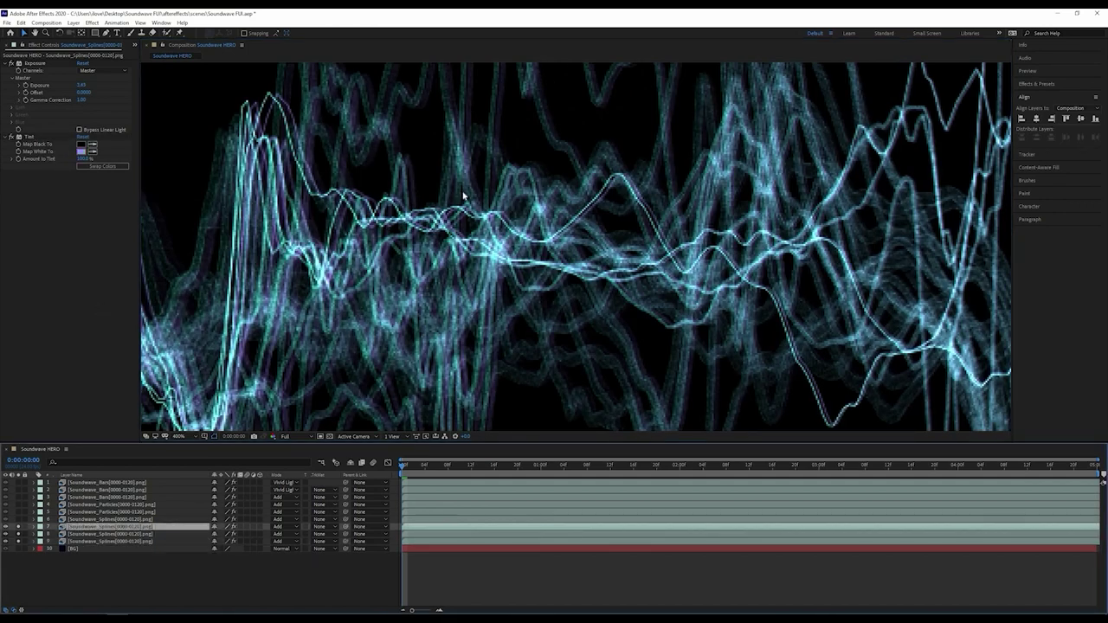
pyautogui.moveTo(431, 204); pyautogui.dragTo(438, 234, button='middle')
pyautogui.press('v')
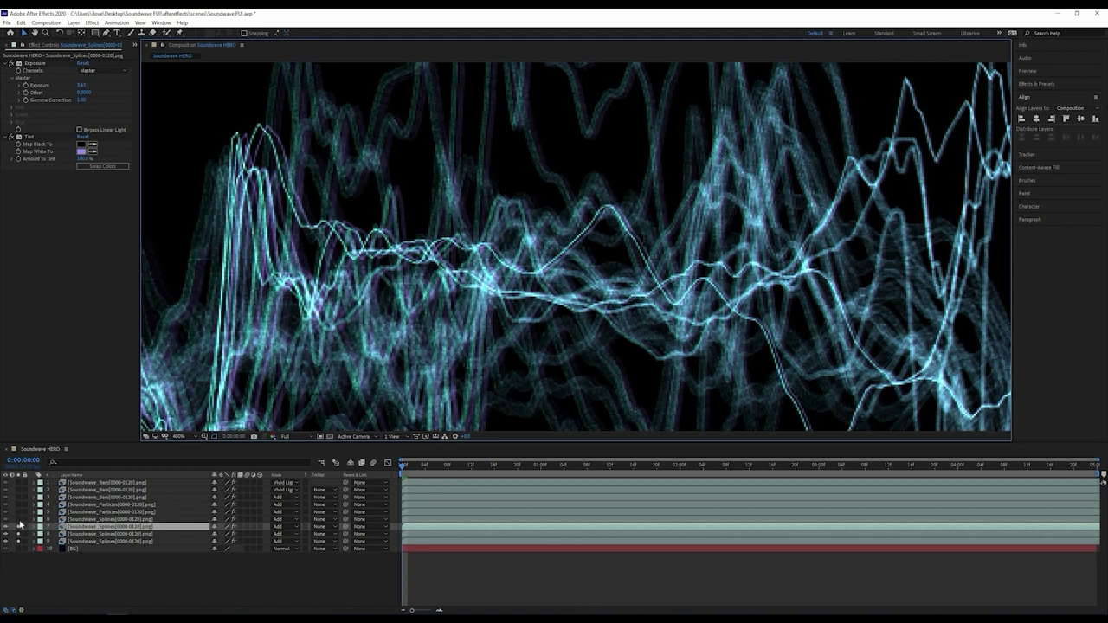
# Step: Isolate the uppermost Soundwave_Splines layer and inspect its Exposure, Camera Lens Blur and Tint effects
pyautogui.scroll(-4, 519, 218)
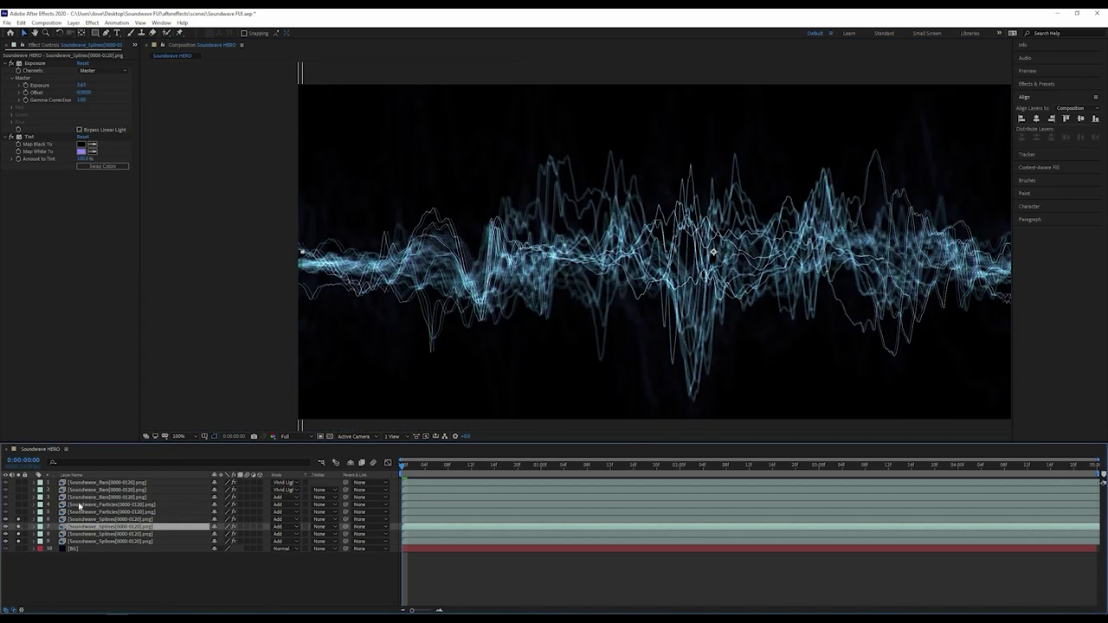
pyautogui.hotkey('ctrl', 'Up')
pyautogui.moveTo(19, 526); pyautogui.dragTo(20, 541)
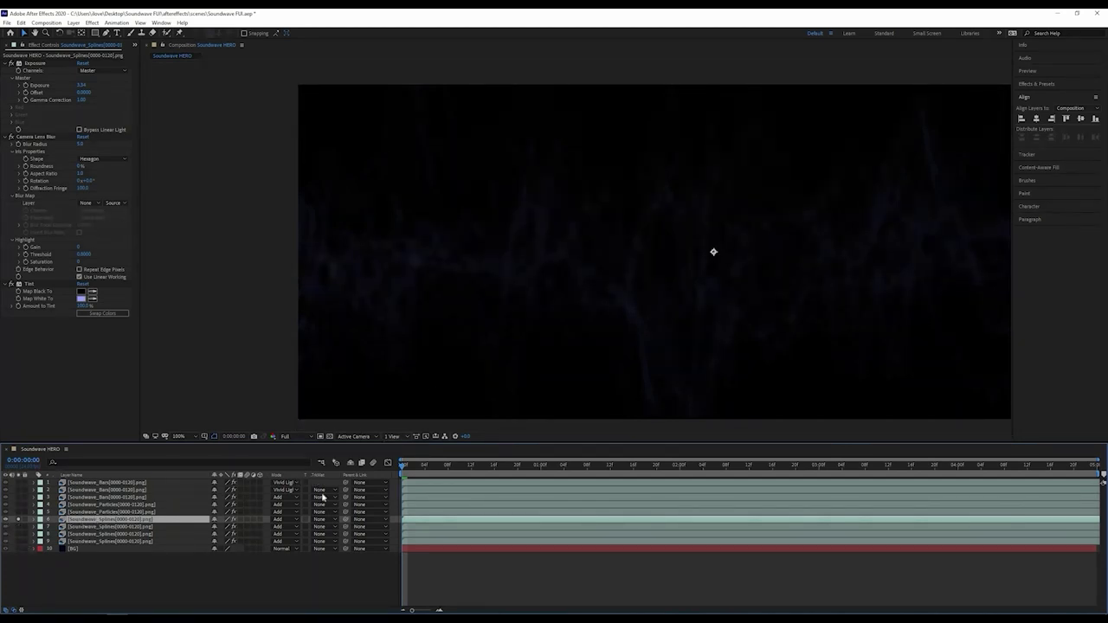
# Step: Adjust the opacity of the isolated blurred splines layer and turn off its solo to restore all layers
pyautogui.press('t')
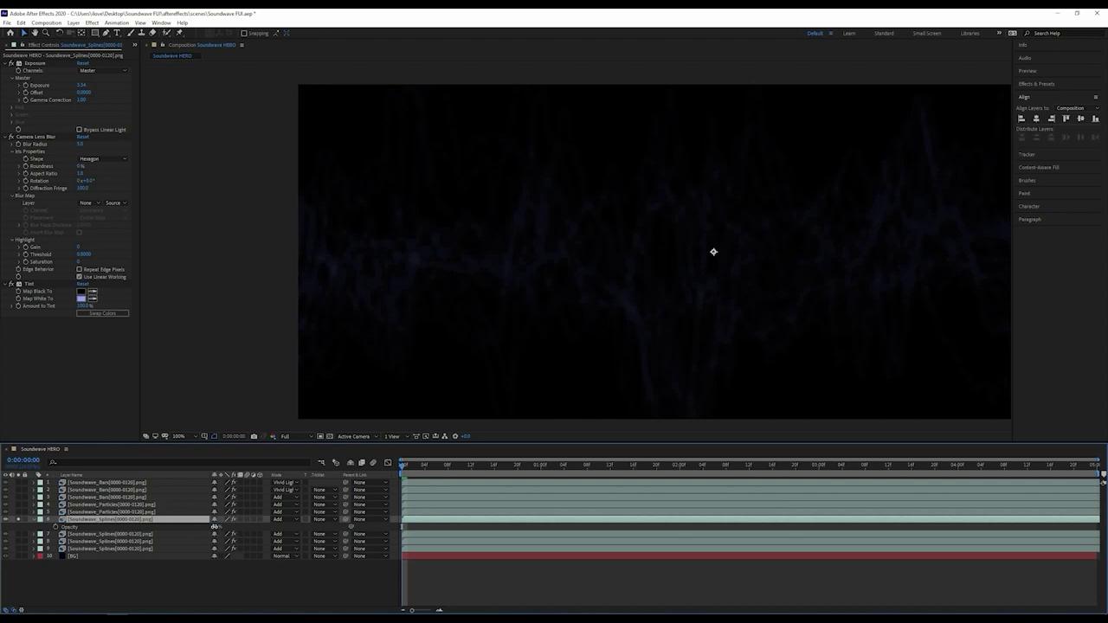
pyautogui.moveTo(223, 526); pyautogui.dragTo(252, 524)
pyautogui.press('Return')
pyautogui.click(20, 519)
pyautogui.click(19, 520)
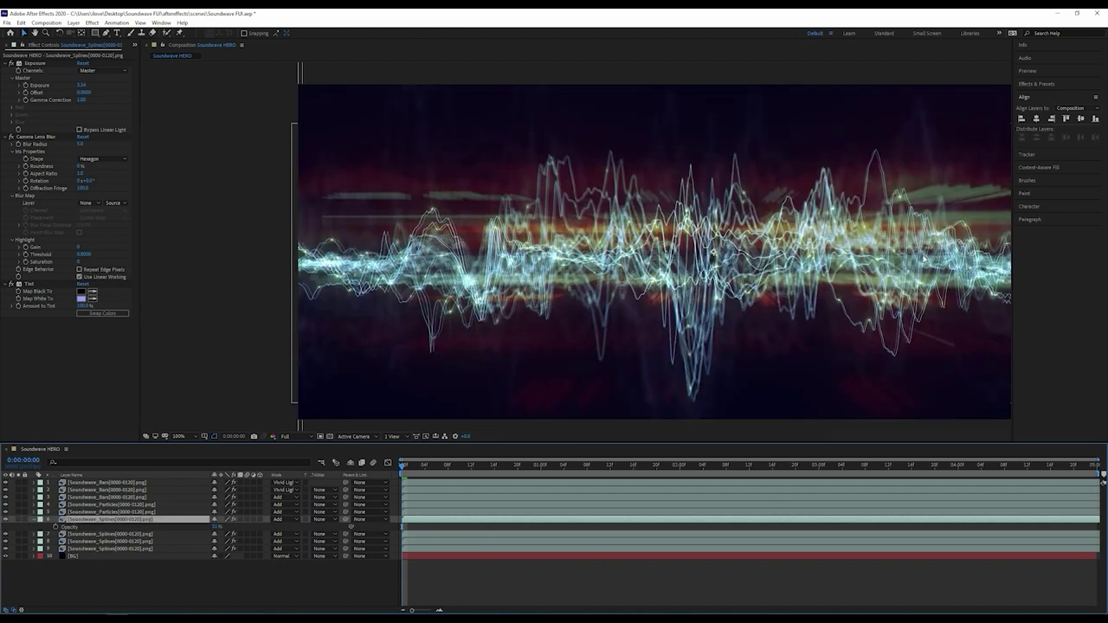
# Step: Solo the two Soundwave_Particles layers, inspect their glow along with the Deep Glow and Tint effects, and unsolo them
pyautogui.moveTo(658, 260); pyautogui.dragTo(537, 254, button='middle')
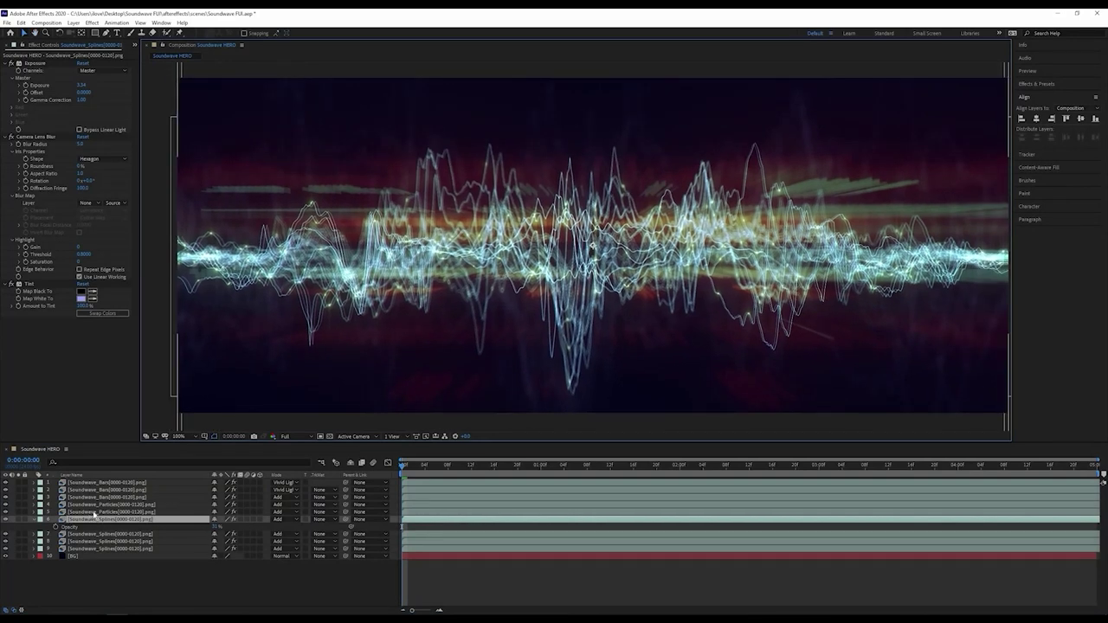
pyautogui.click(94, 512)
pyautogui.click(18, 512)
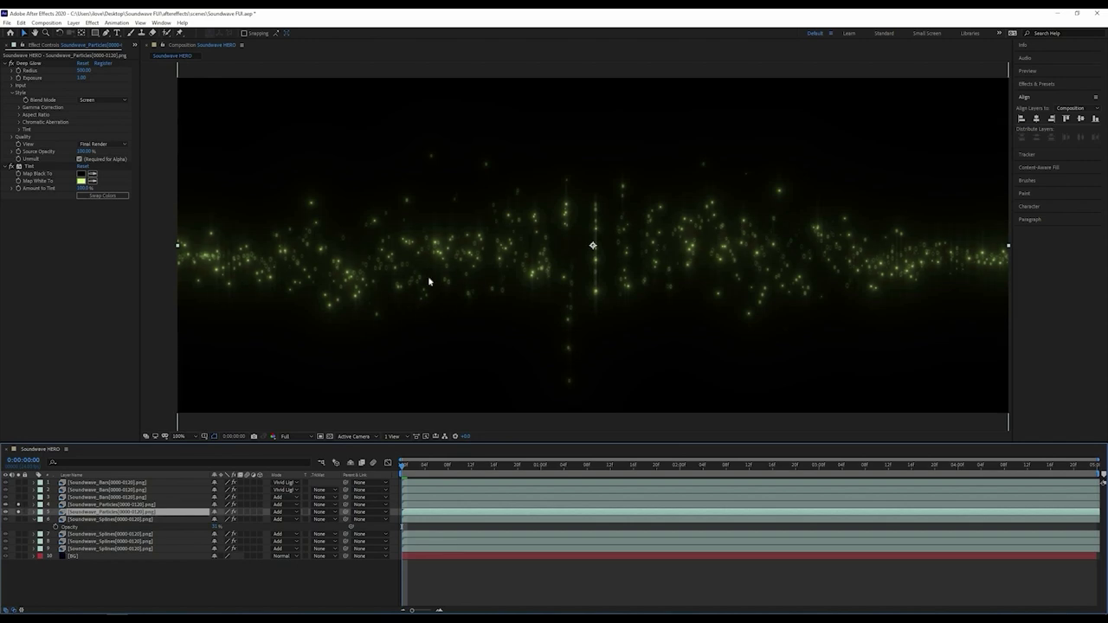
pyautogui.scroll(2, 435, 273)
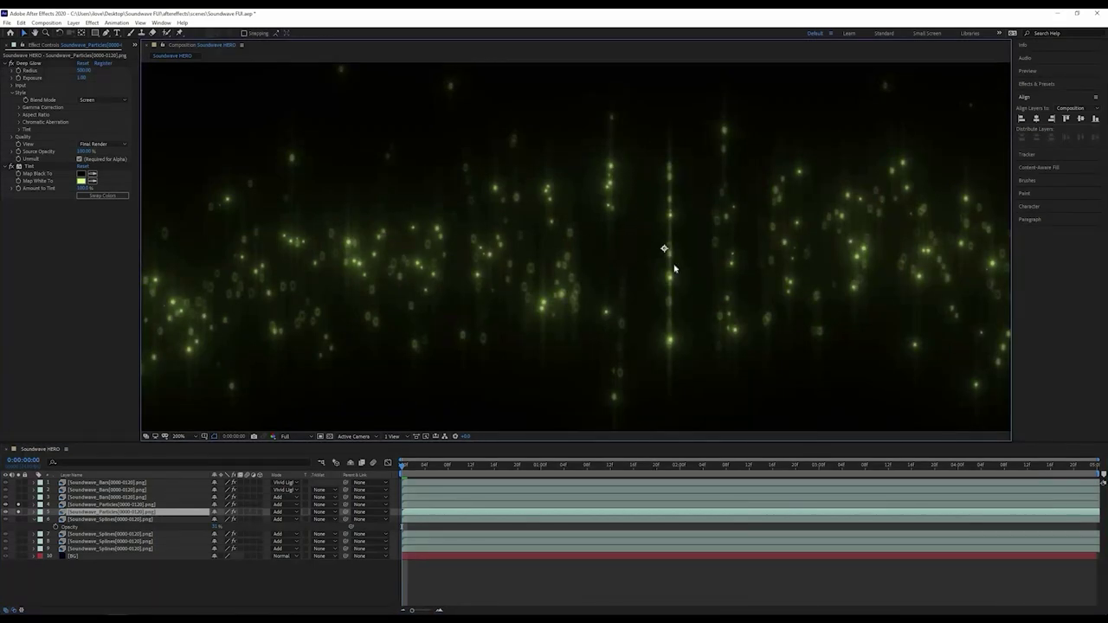
pyautogui.click(19, 513)
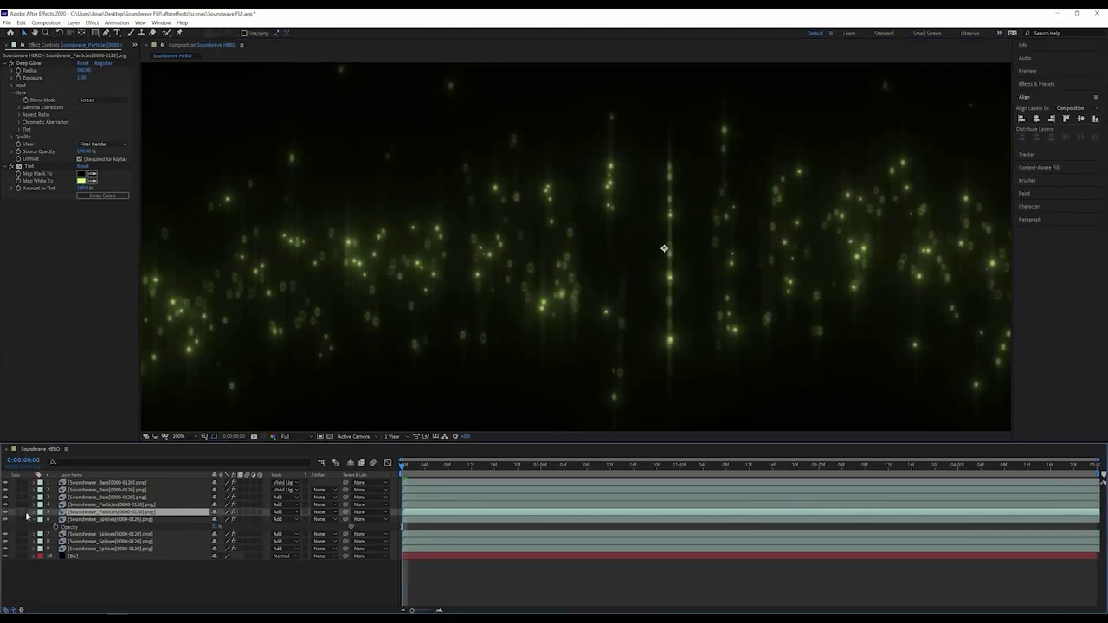
# Step: Solo the three Soundwave_Bars layers to inspect their Tint and Deep Glow effects, and return to viewing the full composite
pyautogui.moveTo(19, 498); pyautogui.dragTo(19, 483)
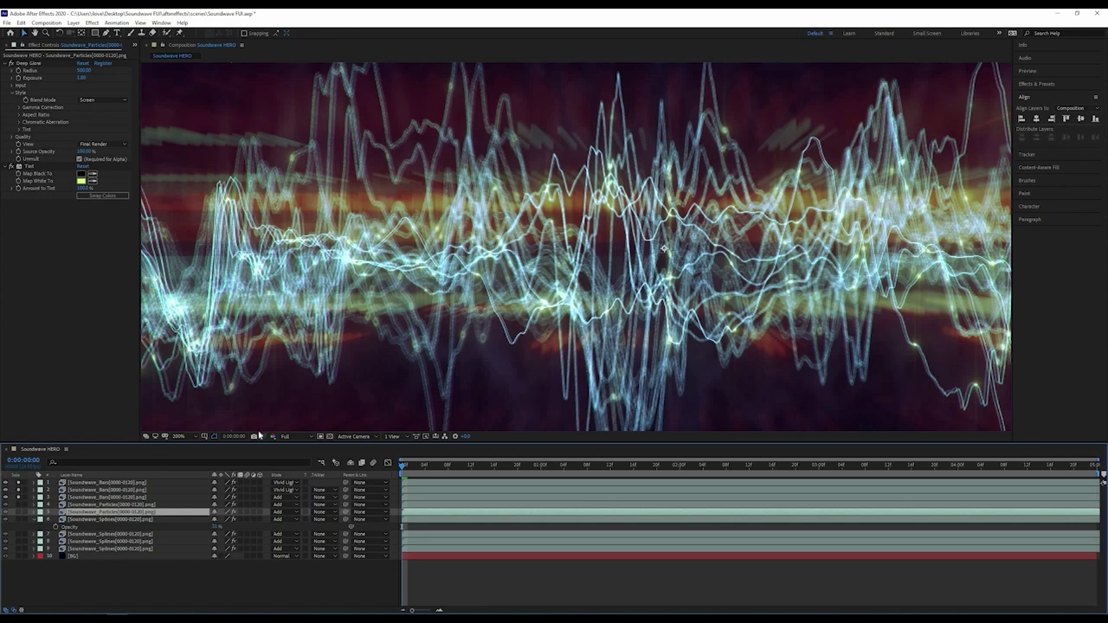
pyautogui.scroll(-1, 567, 270)
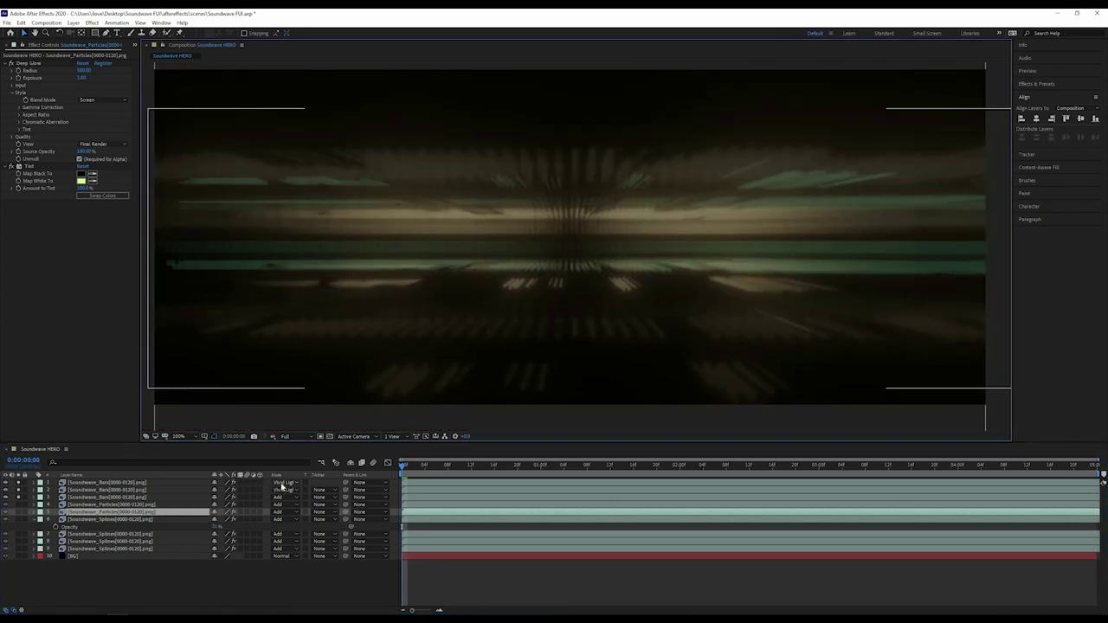
pyautogui.click(130, 482)
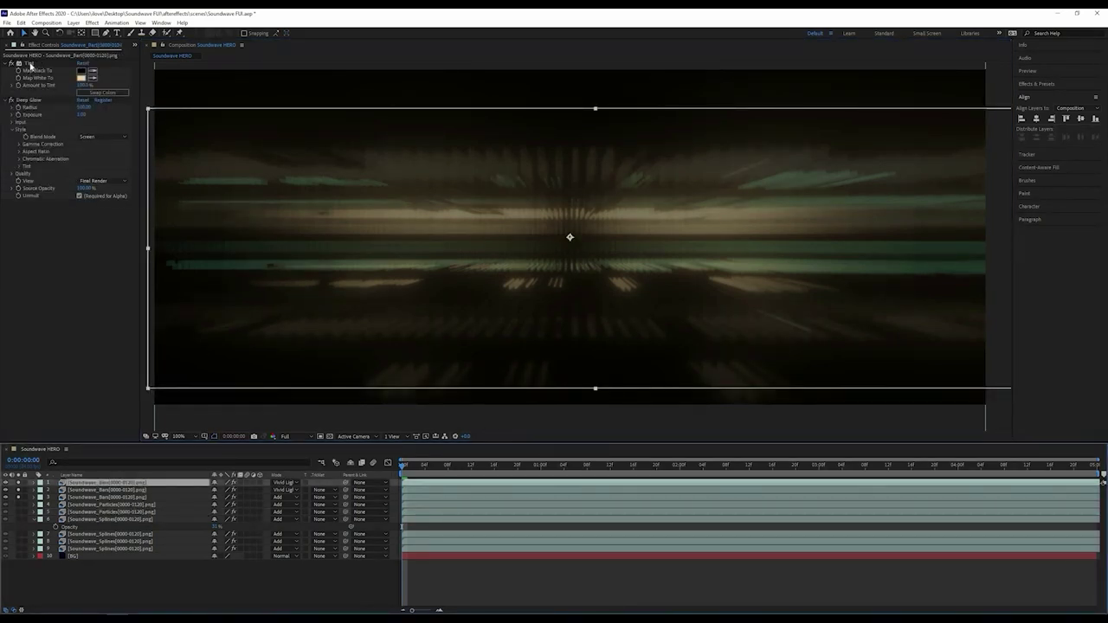
pyautogui.click(31, 65)
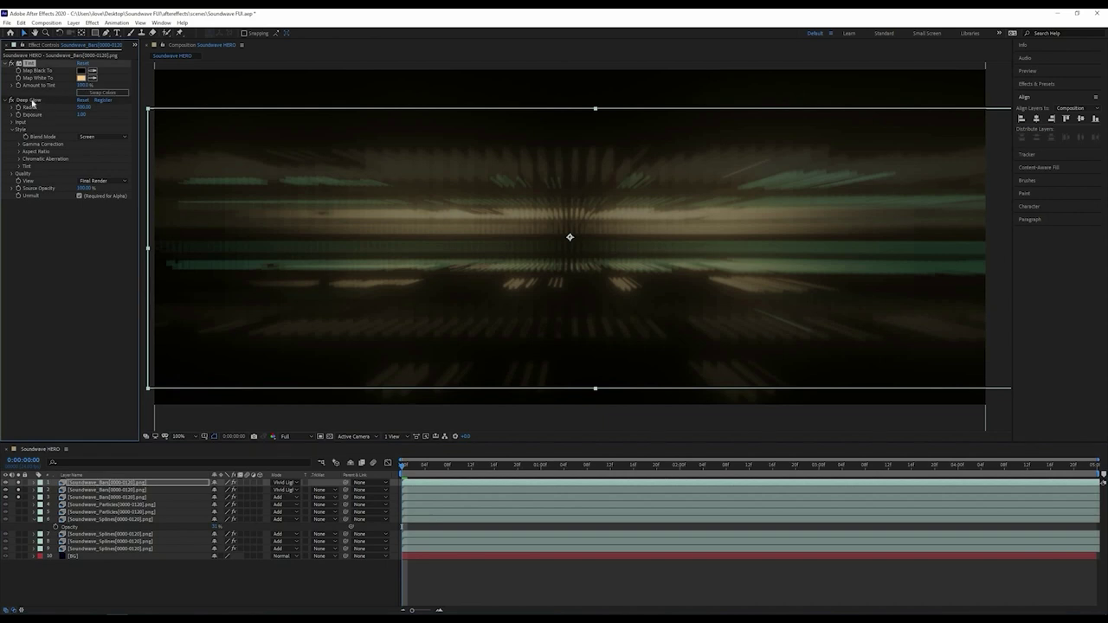
pyautogui.click(29, 100)
pyautogui.click(76, 491)
pyautogui.moveTo(18, 482); pyautogui.dragTo(18, 497)
pyautogui.press('F2')
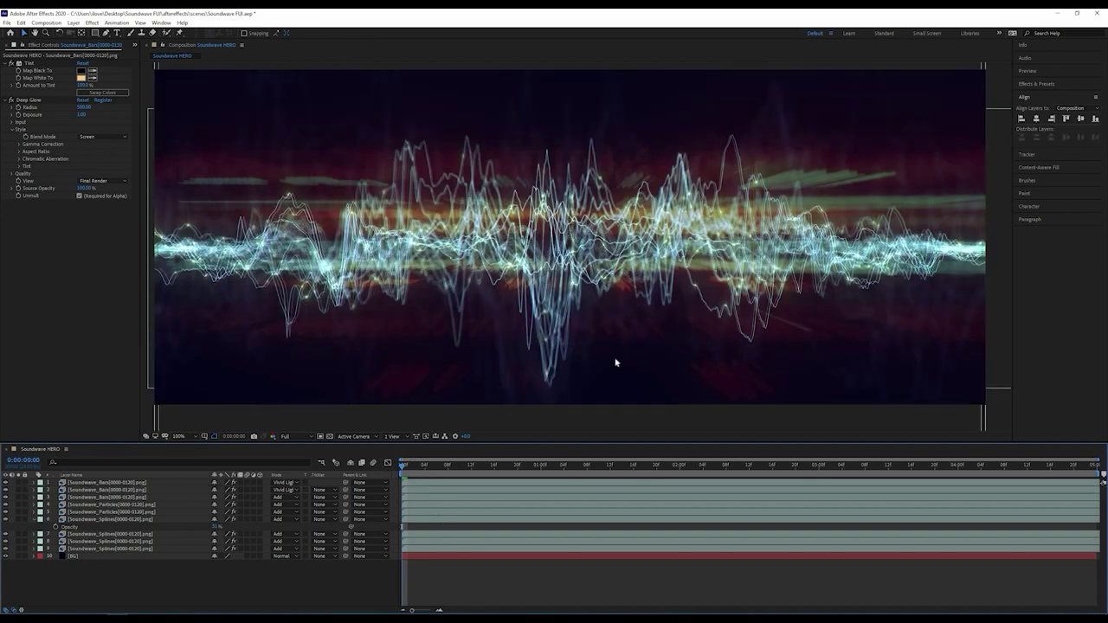
pyautogui.scroll(-1, 589, 349)
pyautogui.moveTo(573, 300); pyautogui.dragTo(551, 326, button='middle')
pyautogui.scroll(2, 550, 326)
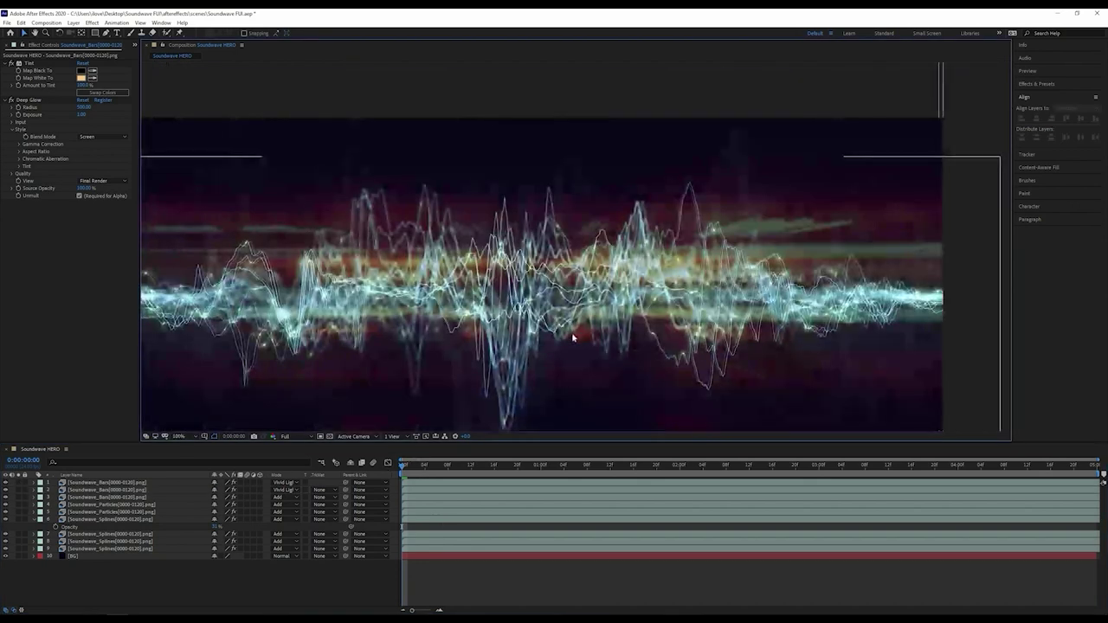